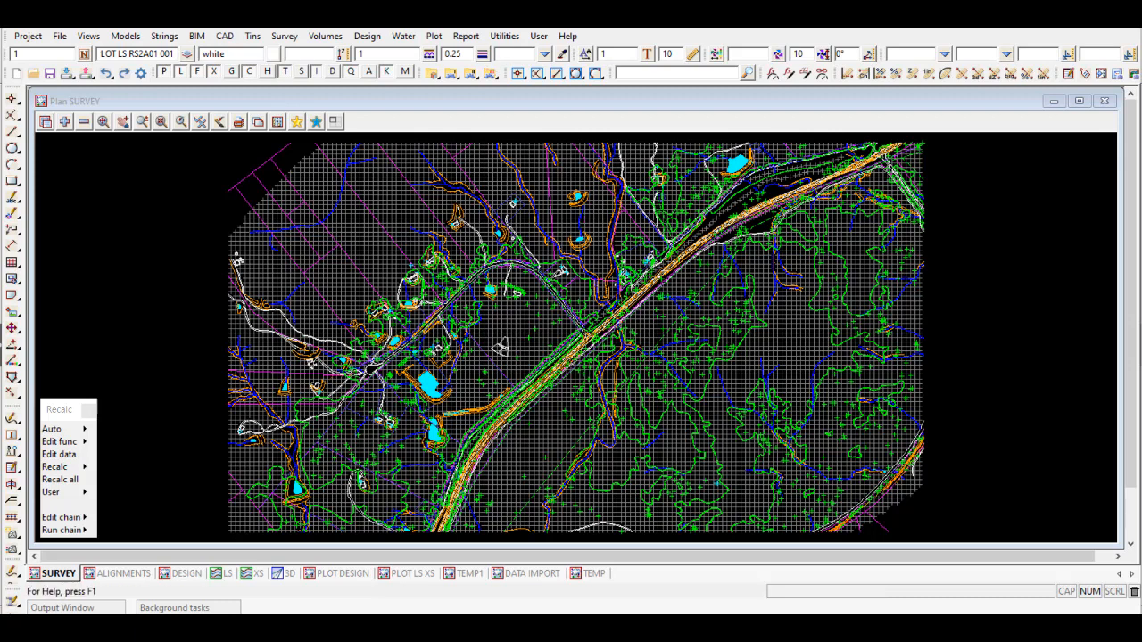
# Step: Start creating a tin by triangulating a data source and name the new tin SURVEY
pyautogui.click(255, 40)
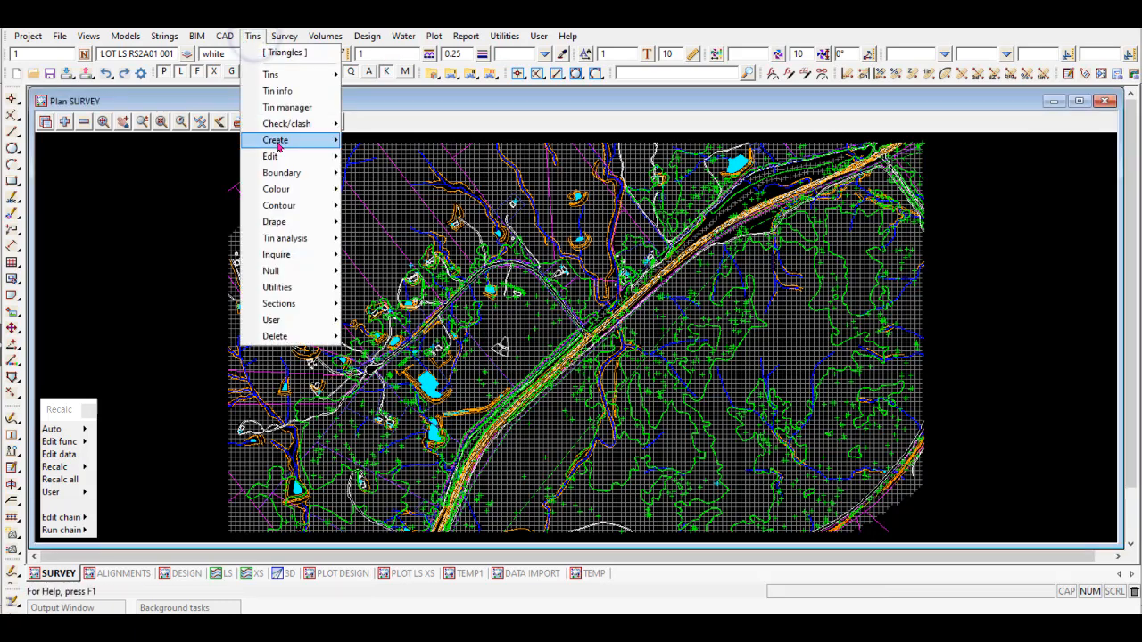
pyautogui.moveTo(307, 141)
pyautogui.click(428, 166)
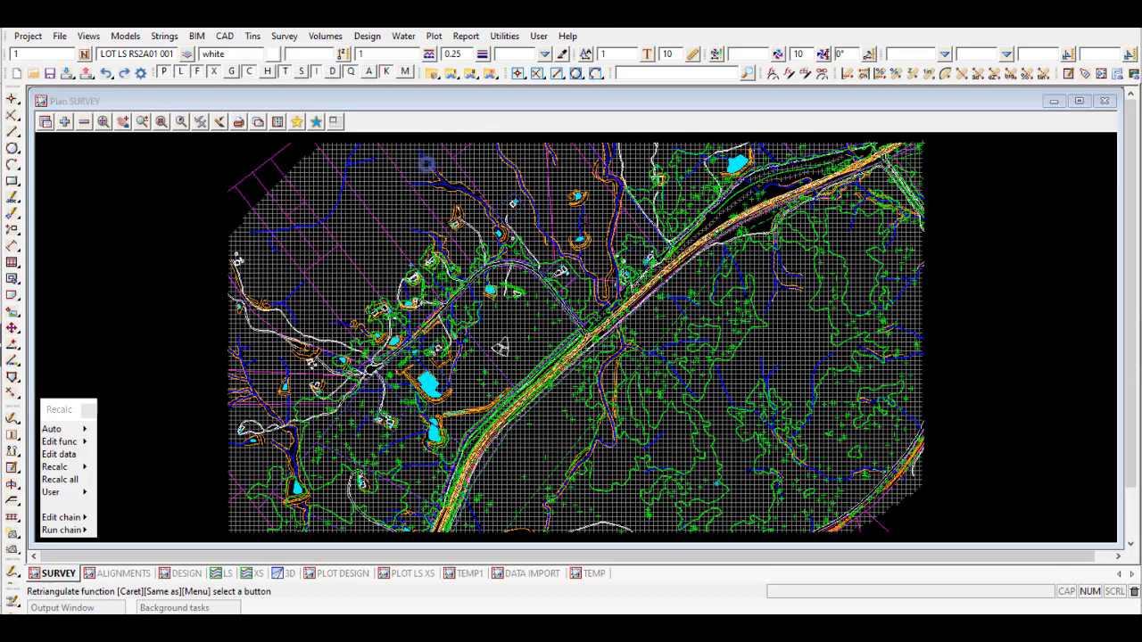
pyautogui.moveTo(517, 182); pyautogui.dragTo(178, 163)
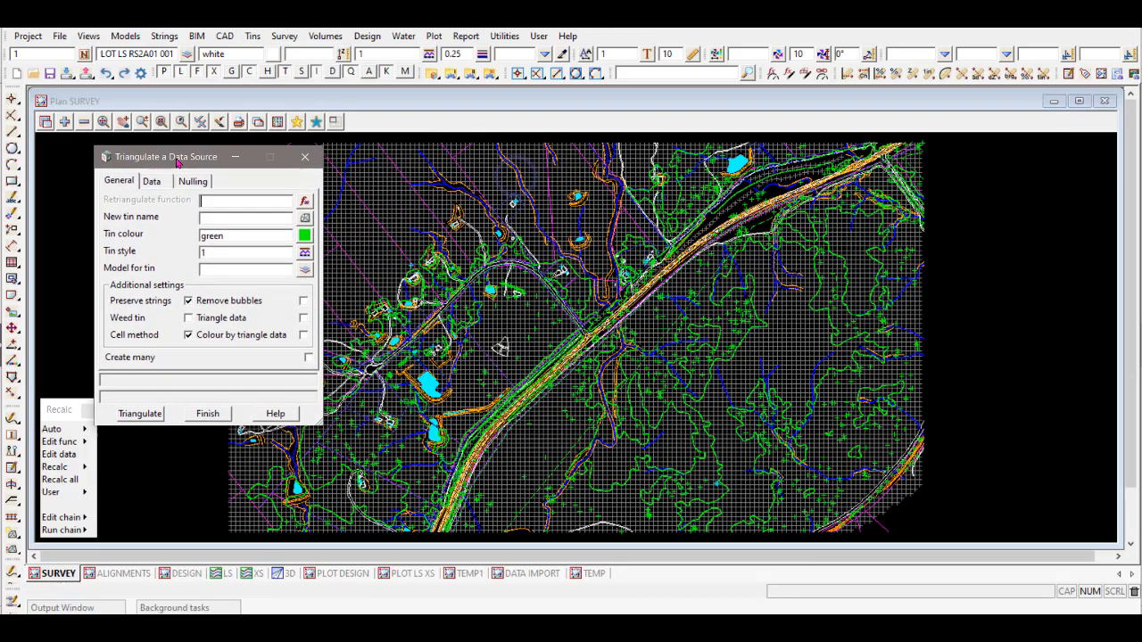
pyautogui.click(227, 220)
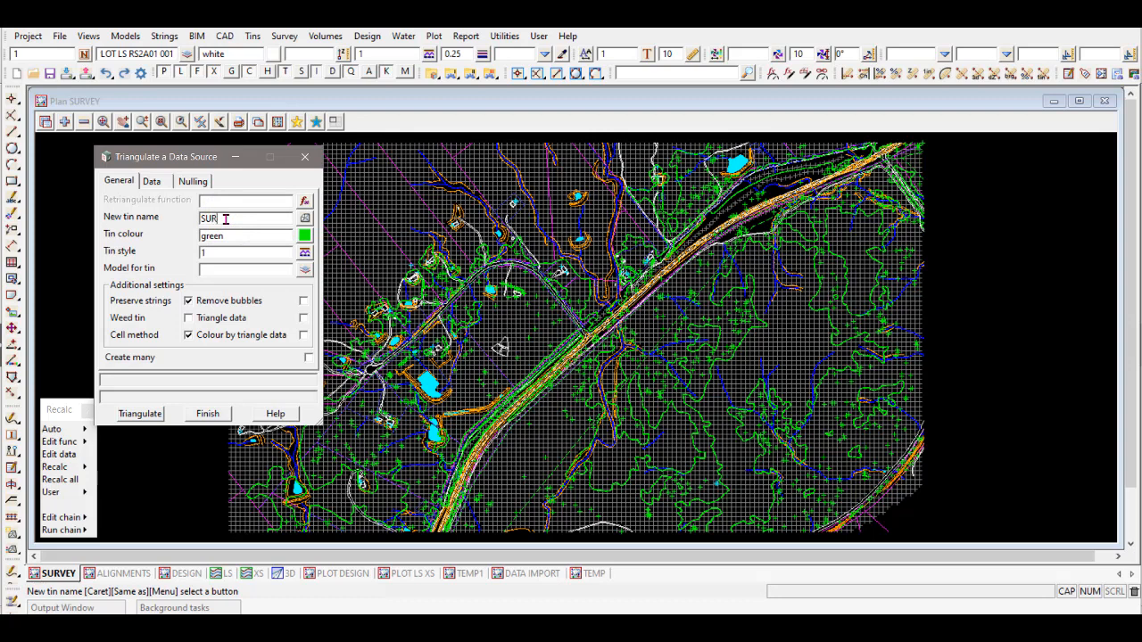
pyautogui.press('Return')
pyautogui.press('Return')
pyautogui.press('Return')
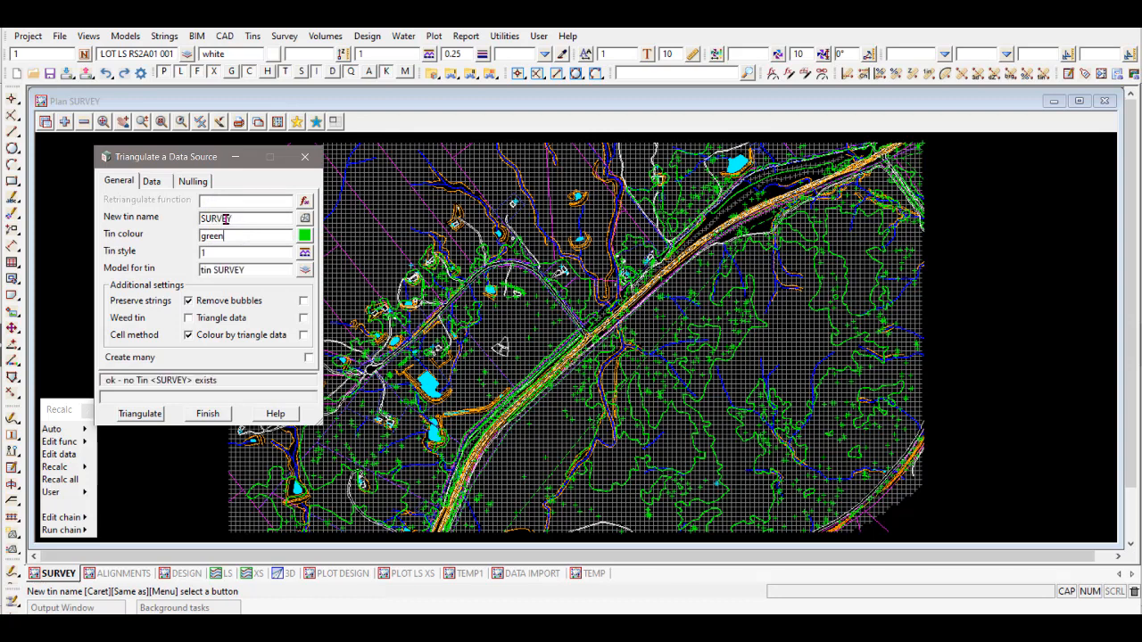
# Step: Copy the tin's model name into the retriangulate function so that the function is named "tin SURVEY"
pyautogui.tripleClick(254, 269)
pyautogui.hotkey('ctrl', 'c')
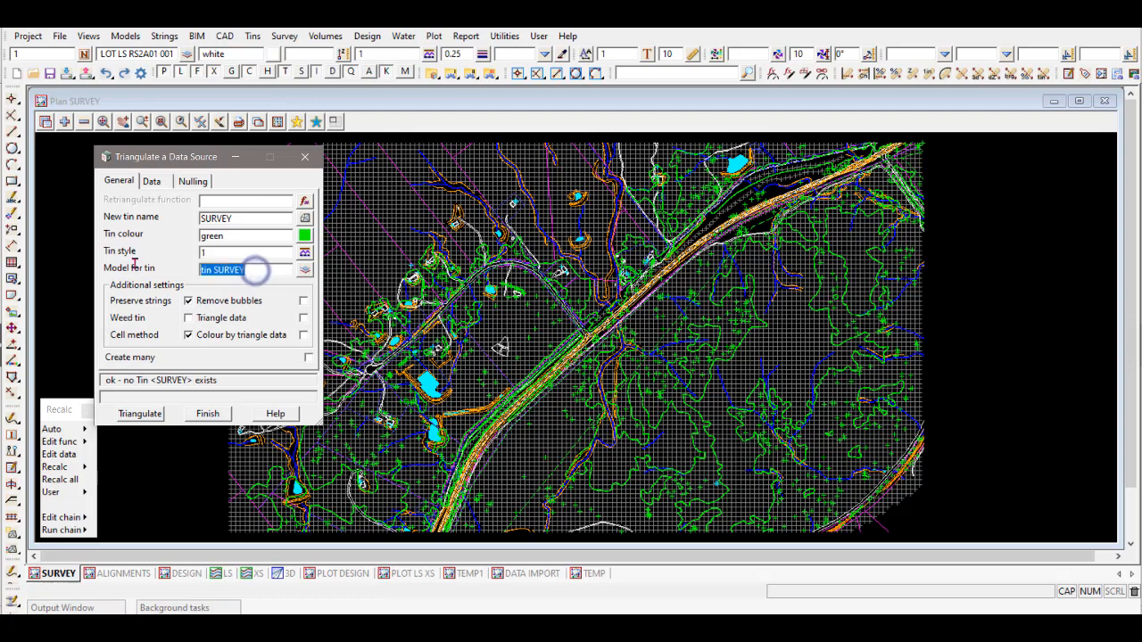
pyautogui.click(233, 201)
pyautogui.hotkey('ctrl', 'v')
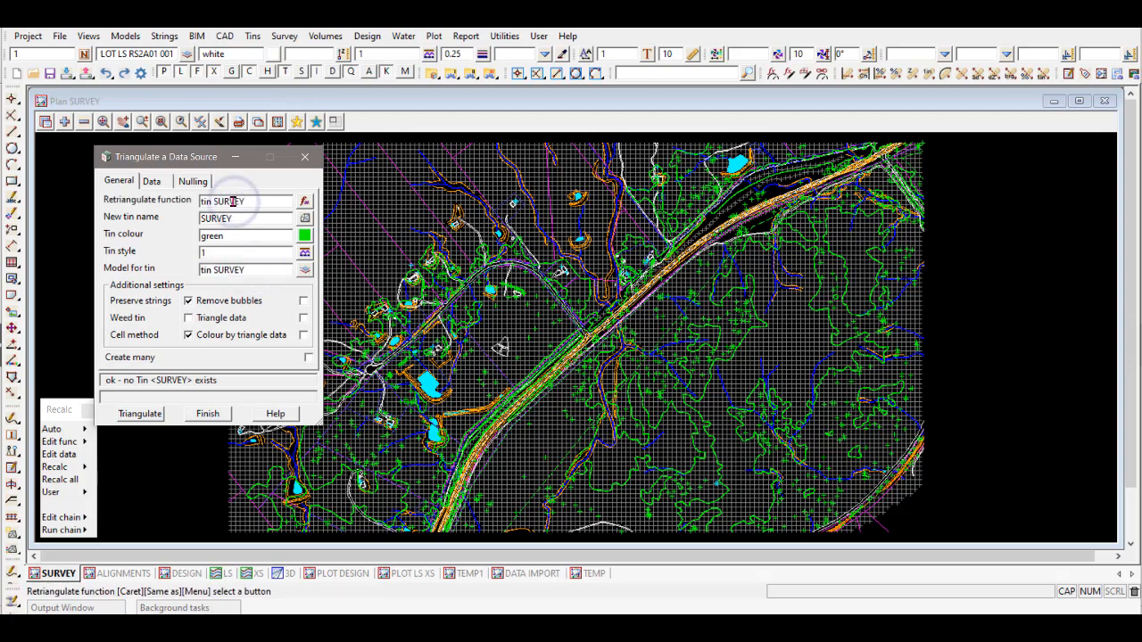
# Step: Set the data to triangulate to come from the SURVEY view
pyautogui.click(153, 183)
pyautogui.click(143, 219)
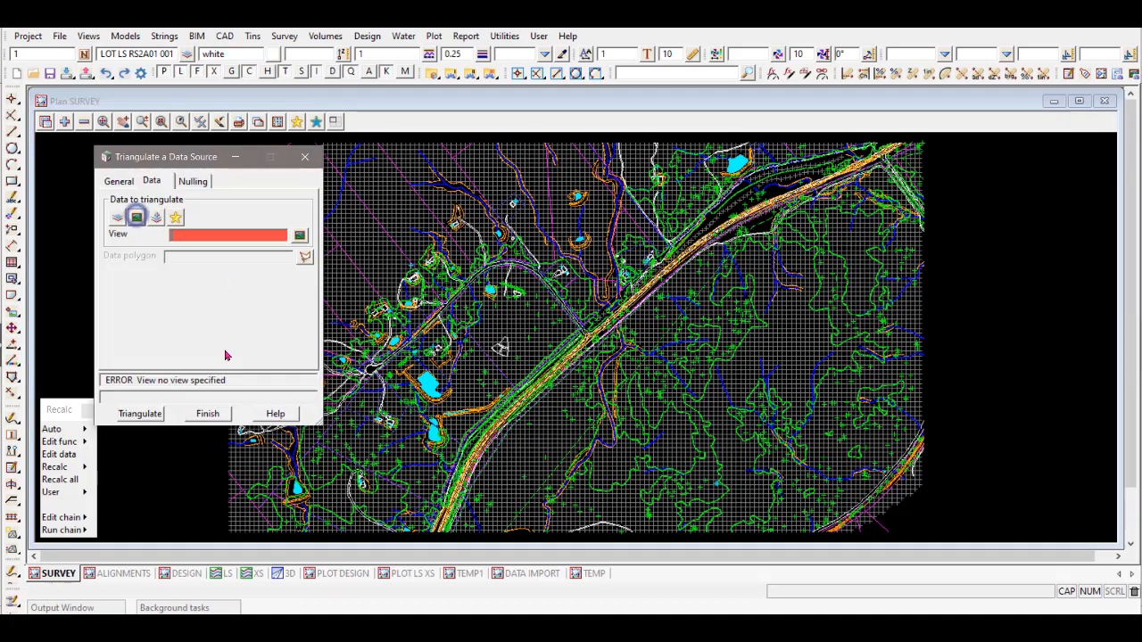
pyautogui.click(54, 578)
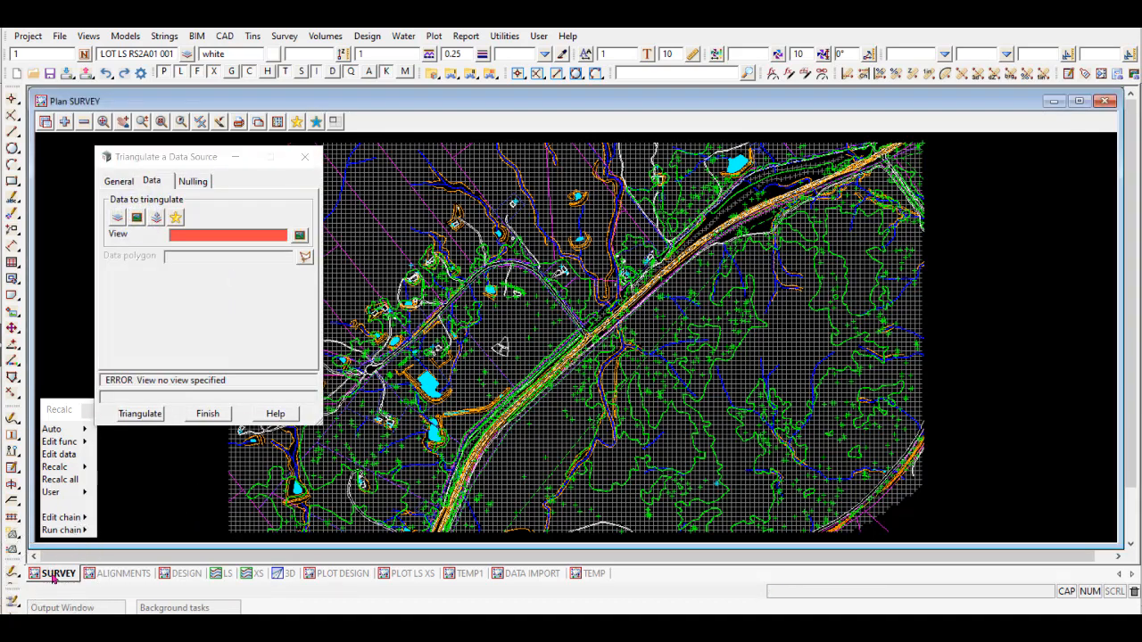
pyautogui.click(301, 235)
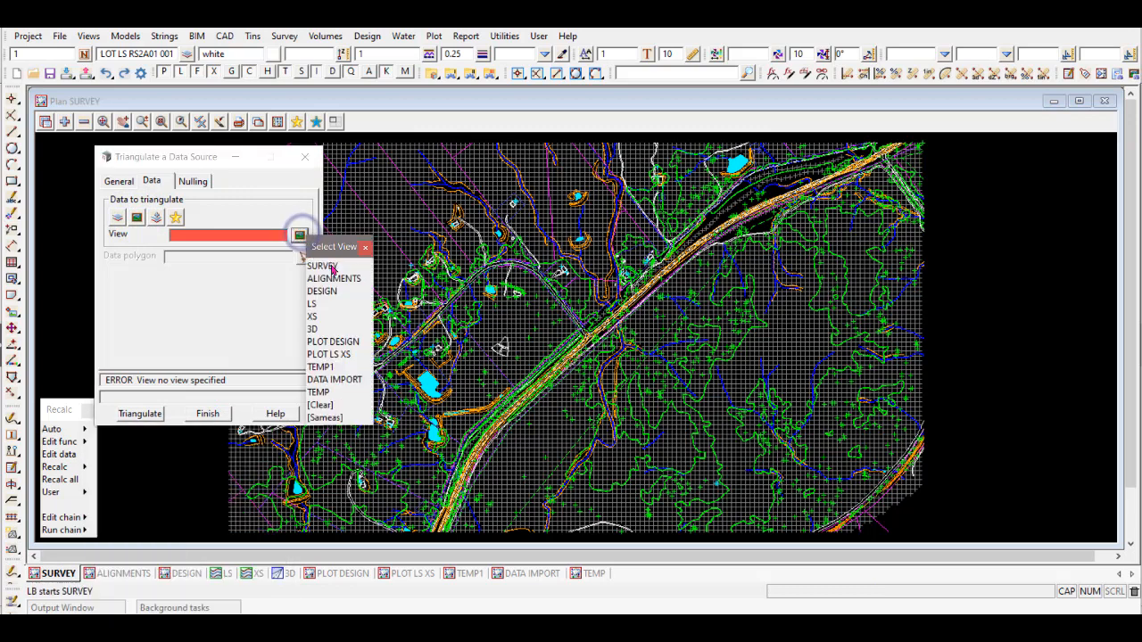
pyautogui.click(316, 262)
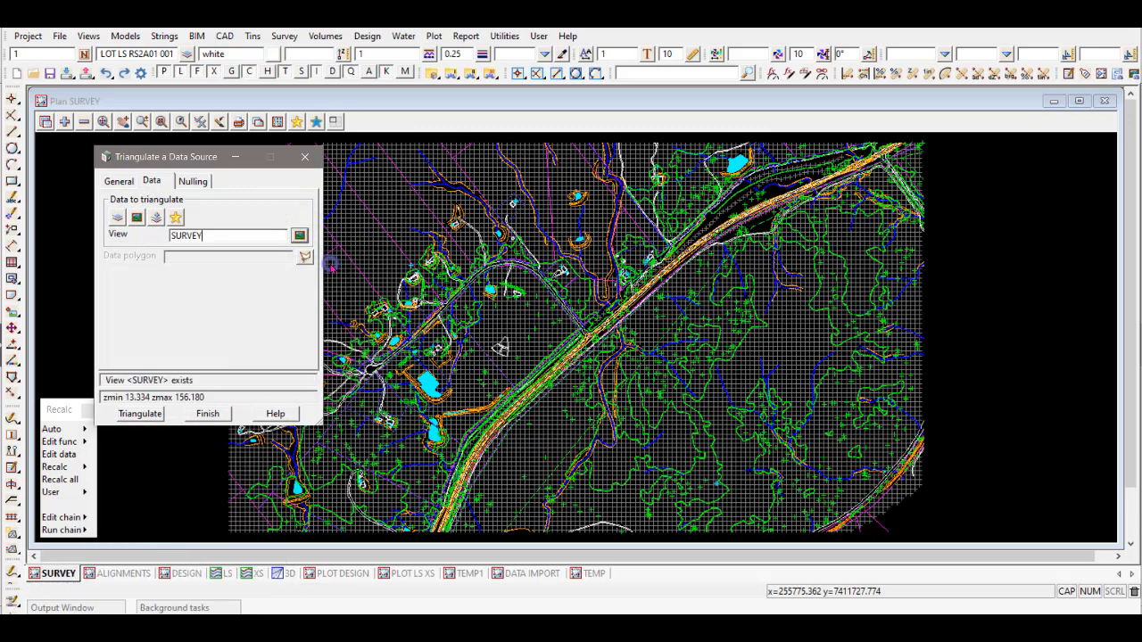
# Step: Apply nulling to the SURVEY tin using the default angle and length values, and return to its general settings
pyautogui.click(201, 183)
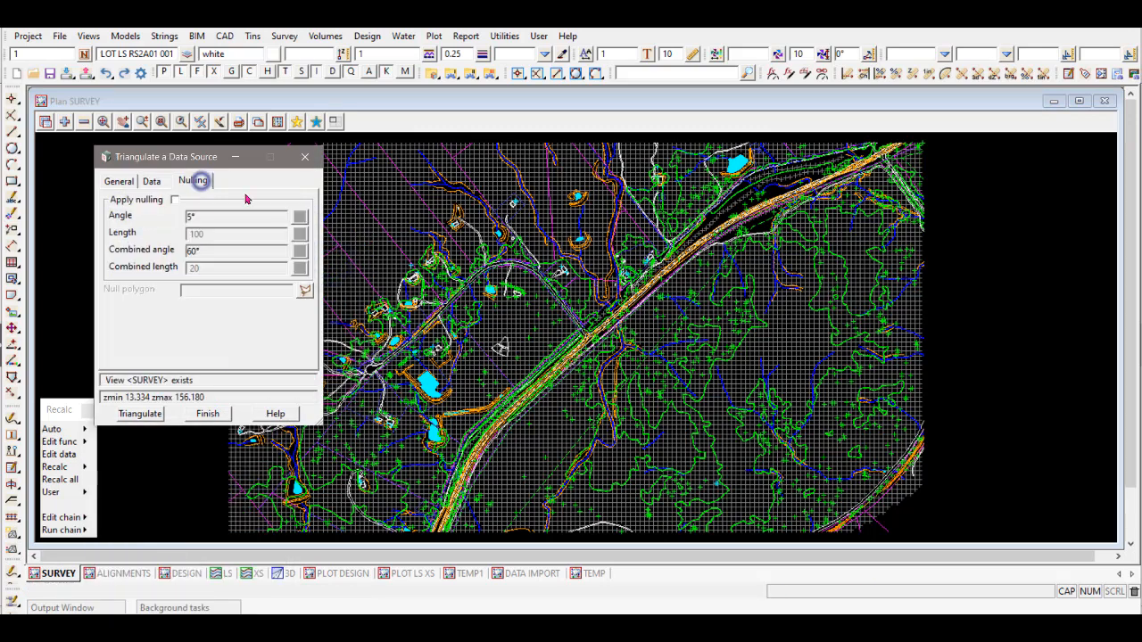
pyautogui.click(175, 200)
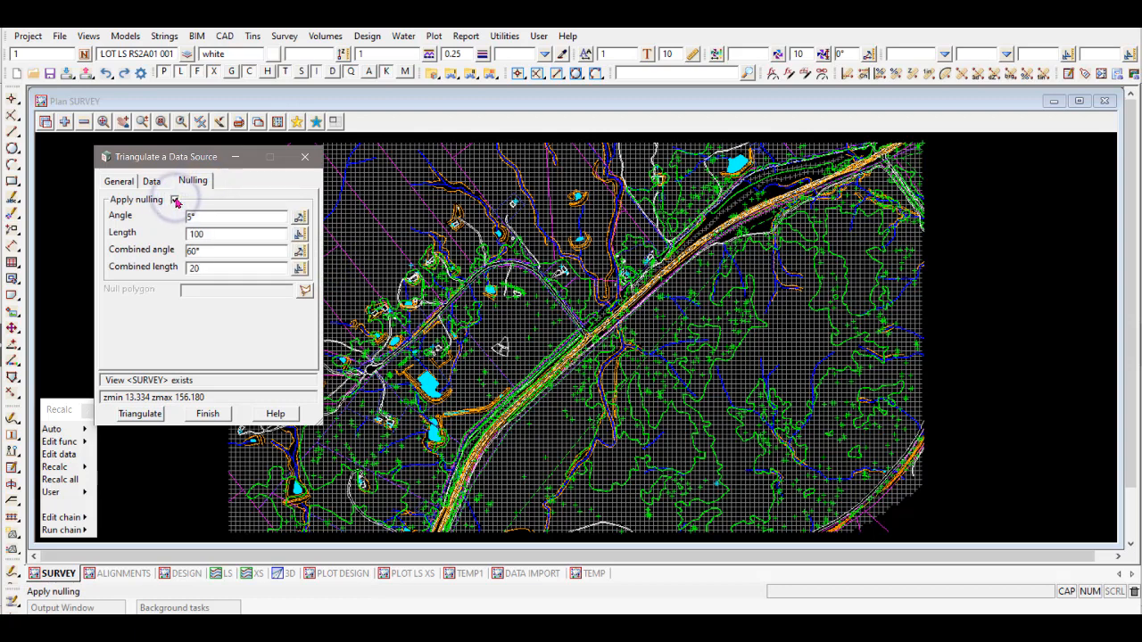
pyautogui.click(121, 185)
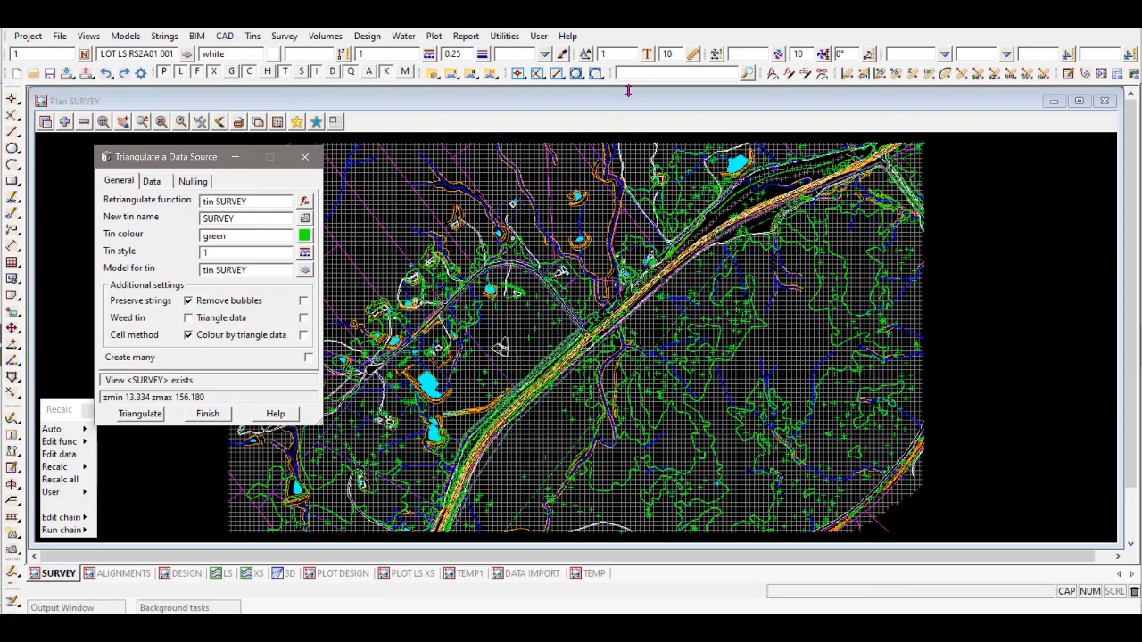
# Step: Create a new chain and write it to a file named "Create tin name from Parameters"
pyautogui.click(502, 38)
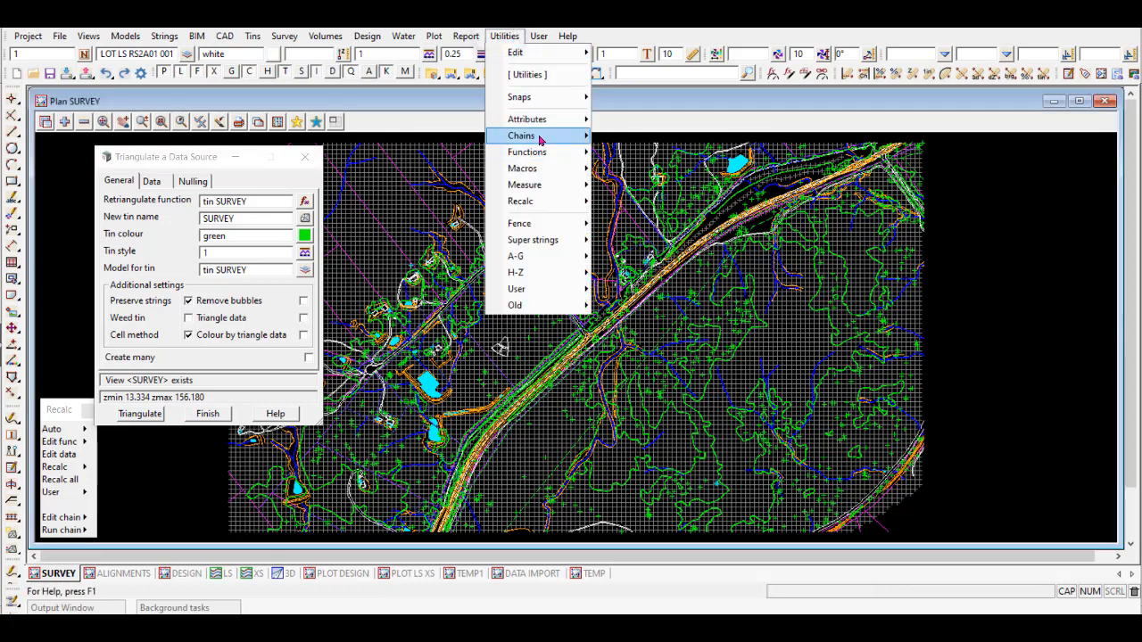
pyautogui.moveTo(540, 139)
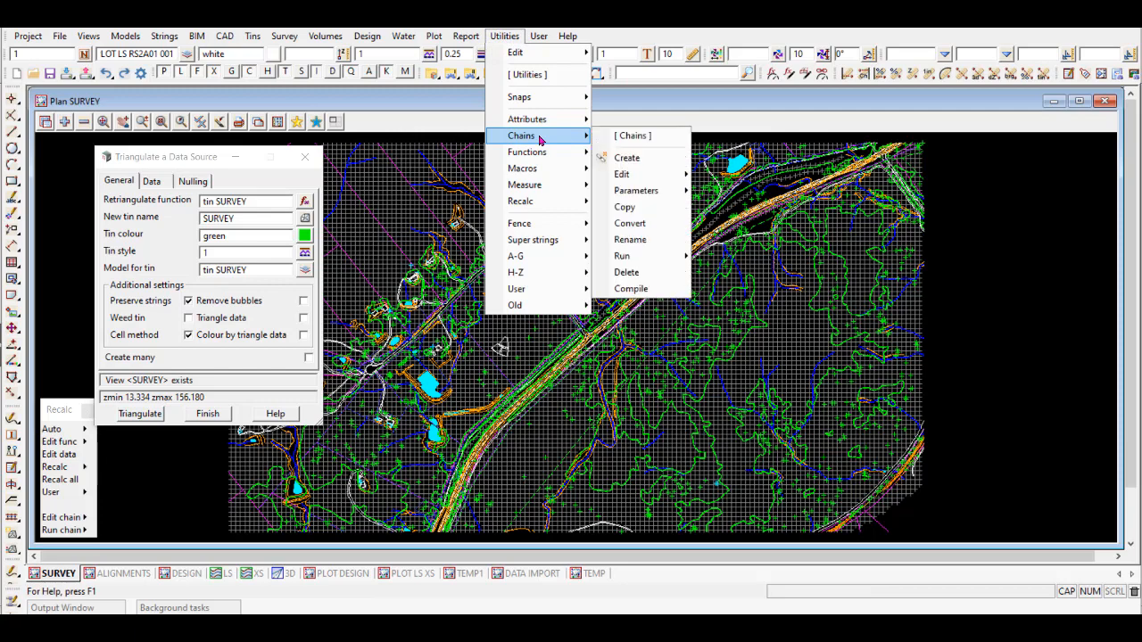
pyautogui.click(639, 161)
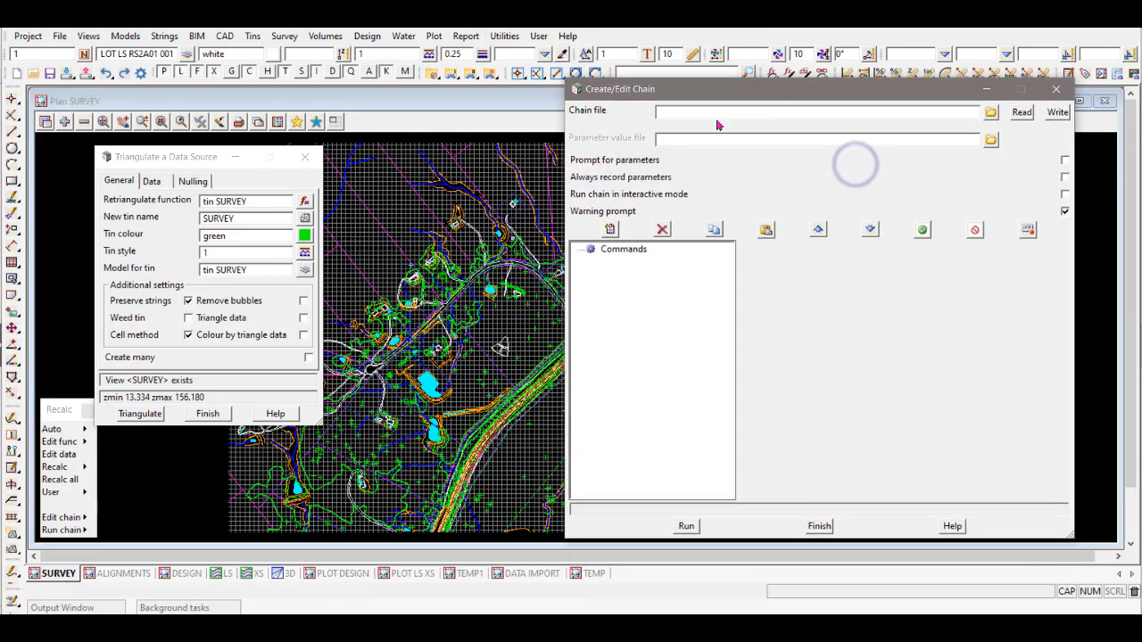
pyautogui.click(715, 110)
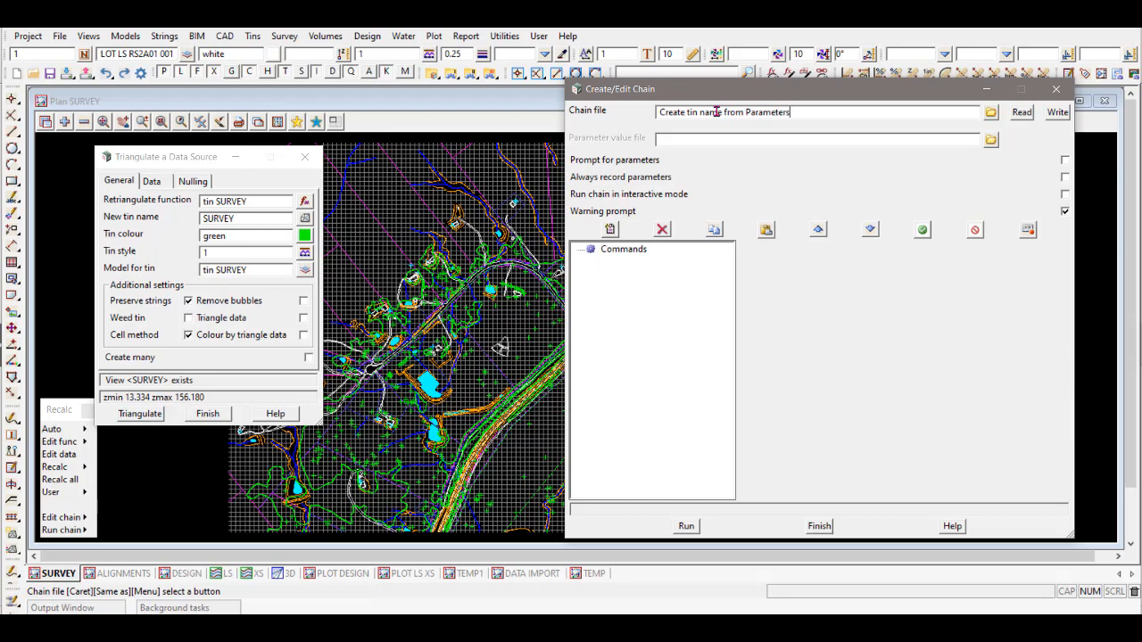
pyautogui.click(1058, 114)
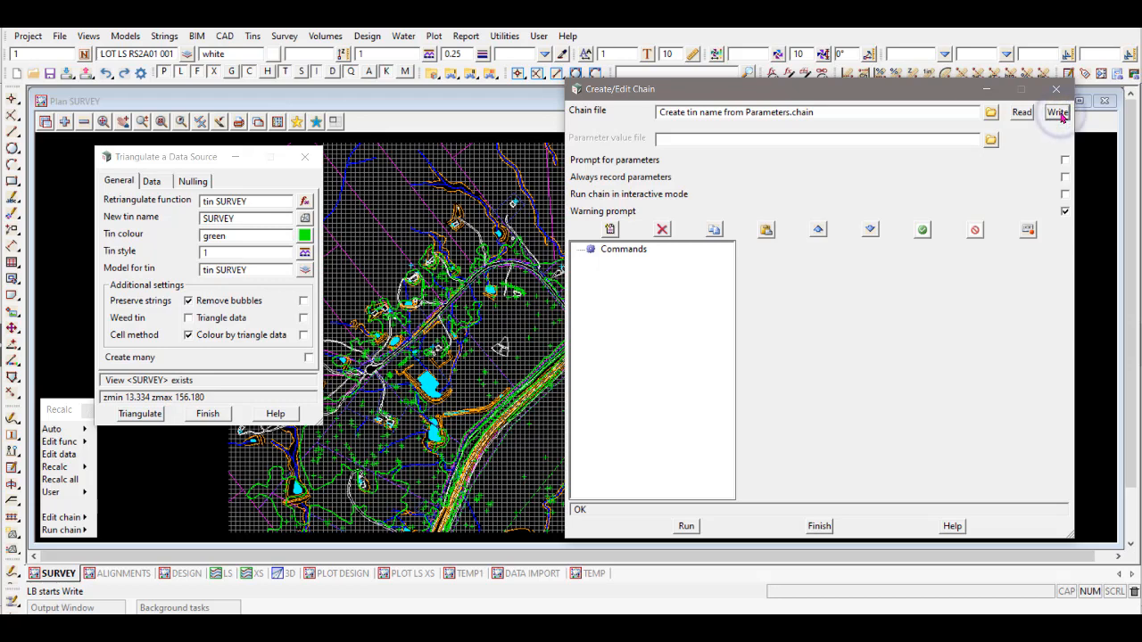
# Step: Add a Comment command to the chain and name it "### Create Tin ###"
pyautogui.click(611, 231)
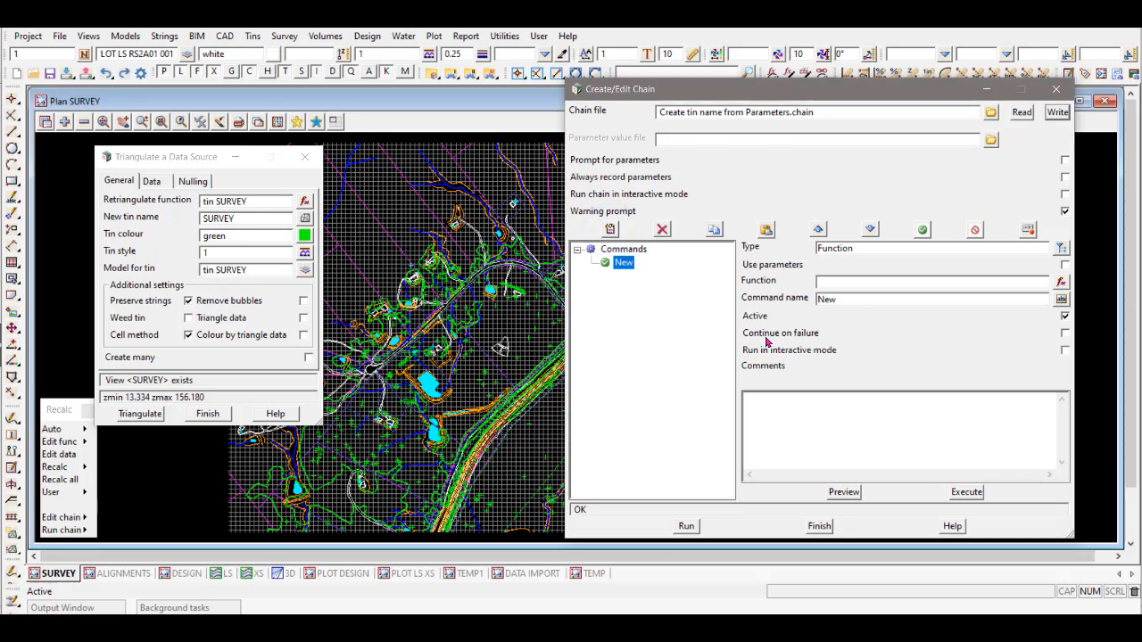
pyautogui.click(1058, 246)
pyautogui.click(965, 352)
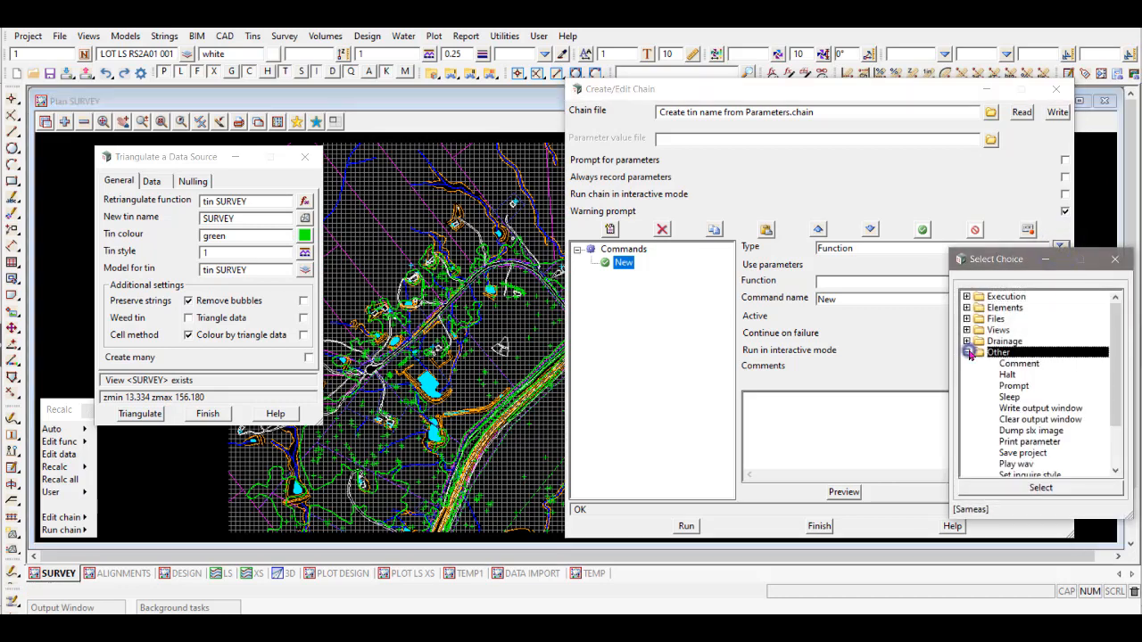
pyautogui.click(1015, 363)
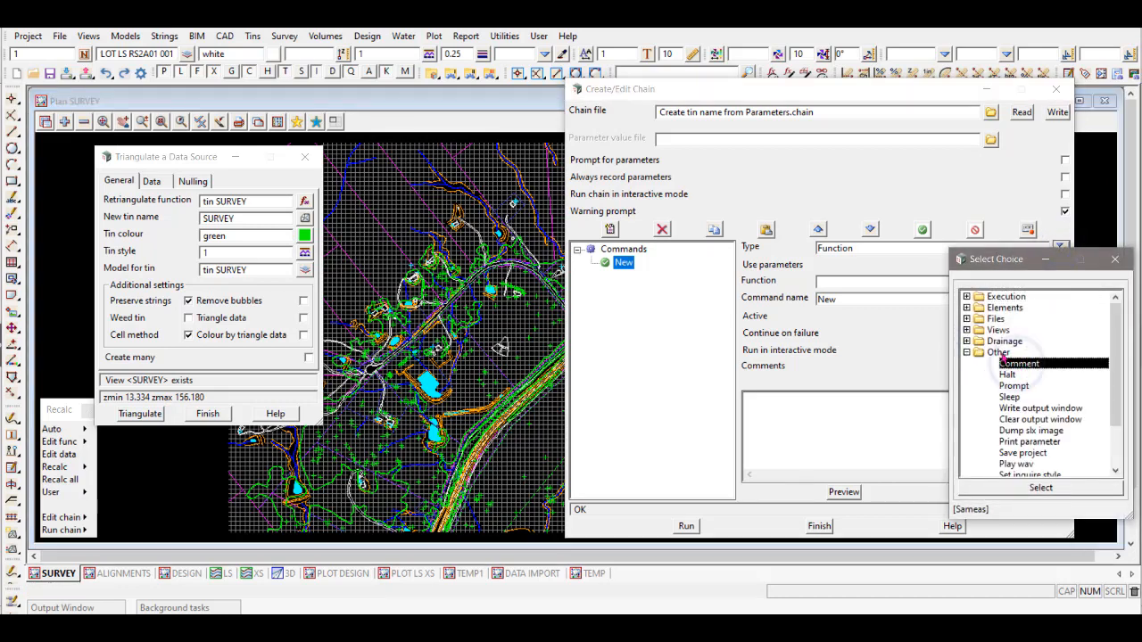
pyautogui.click(1040, 488)
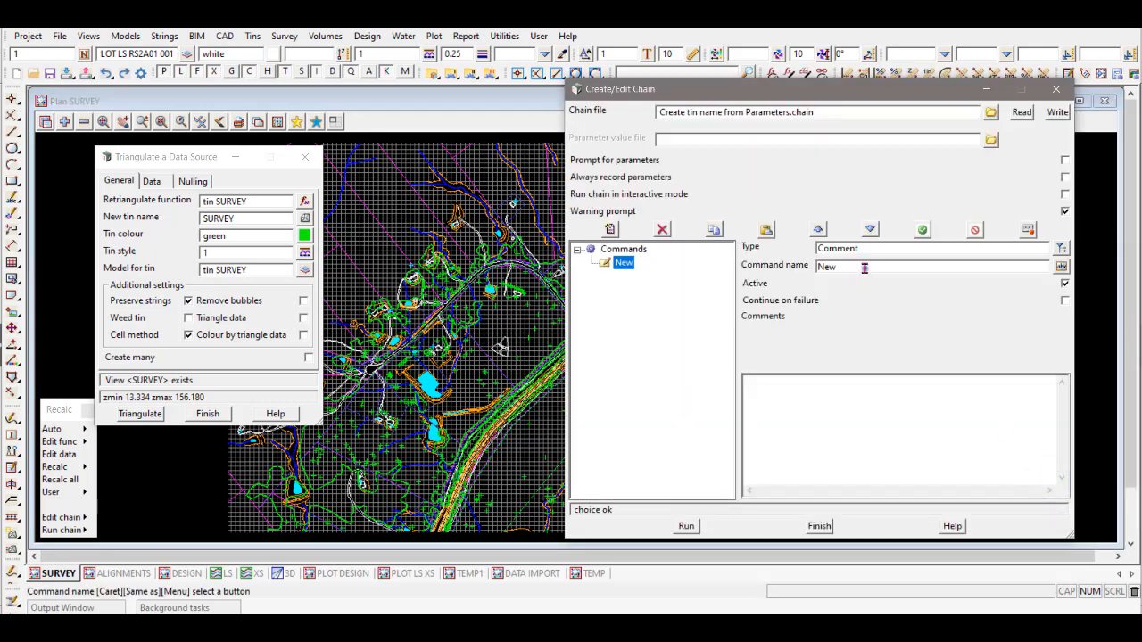
pyautogui.doubleClick(865, 268)
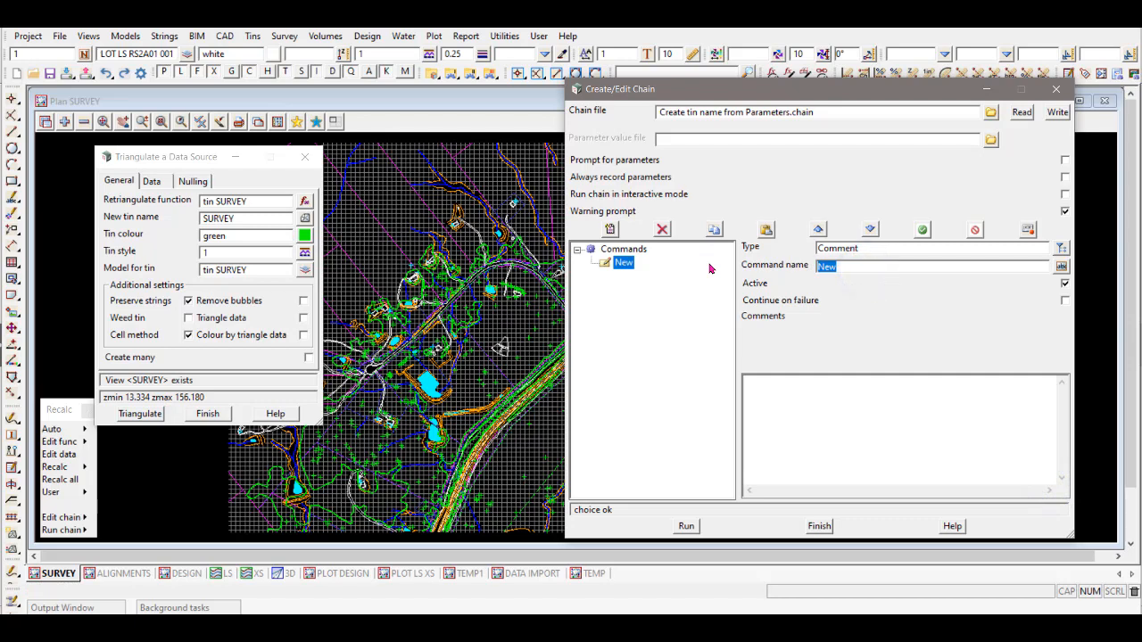
pyautogui.write('### Create Tin ###')
pyautogui.click(623, 249)
pyautogui.click(624, 263)
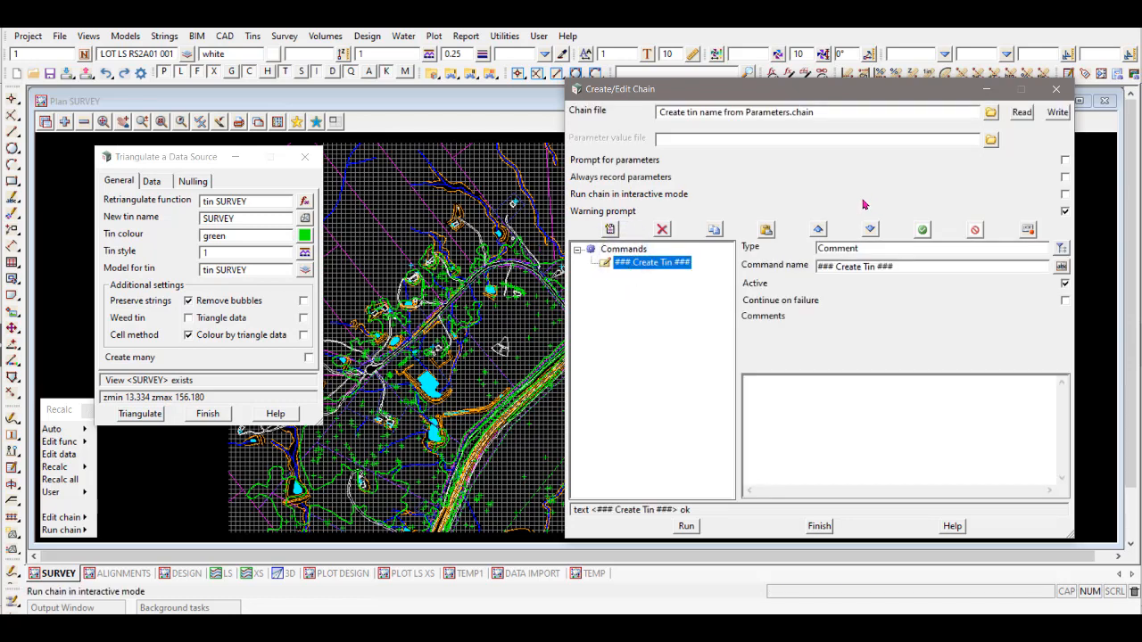
# Step: Add a second command to the chain below the comment with the type Option - Manual
pyautogui.moveTo(818, 95); pyautogui.dragTo(817, 79)
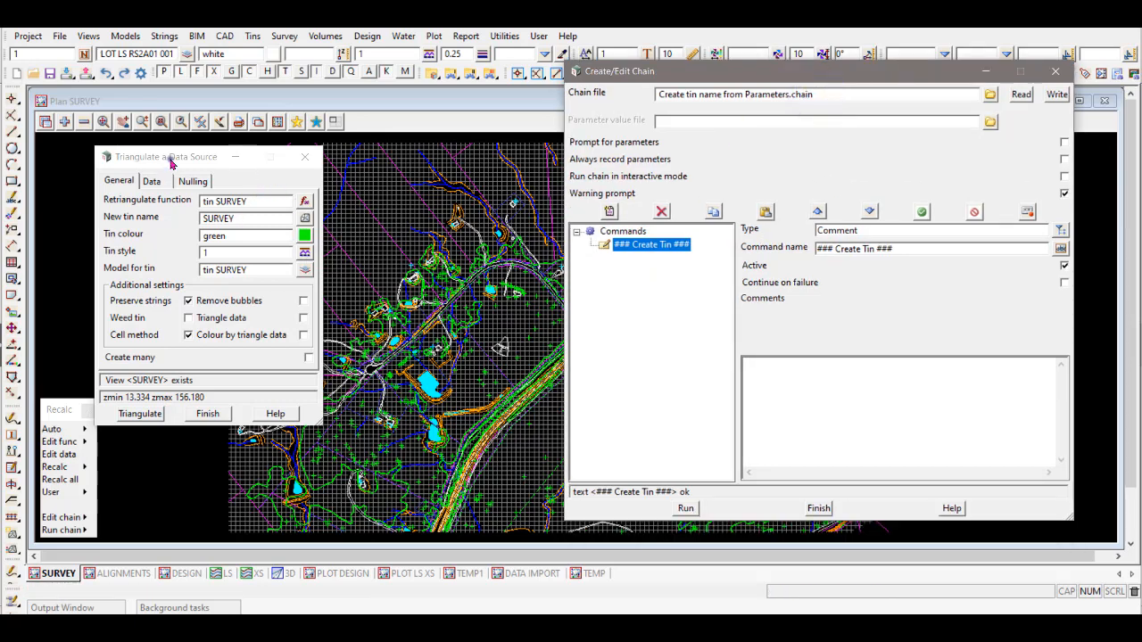
pyautogui.moveTo(171, 161); pyautogui.dragTo(207, 155)
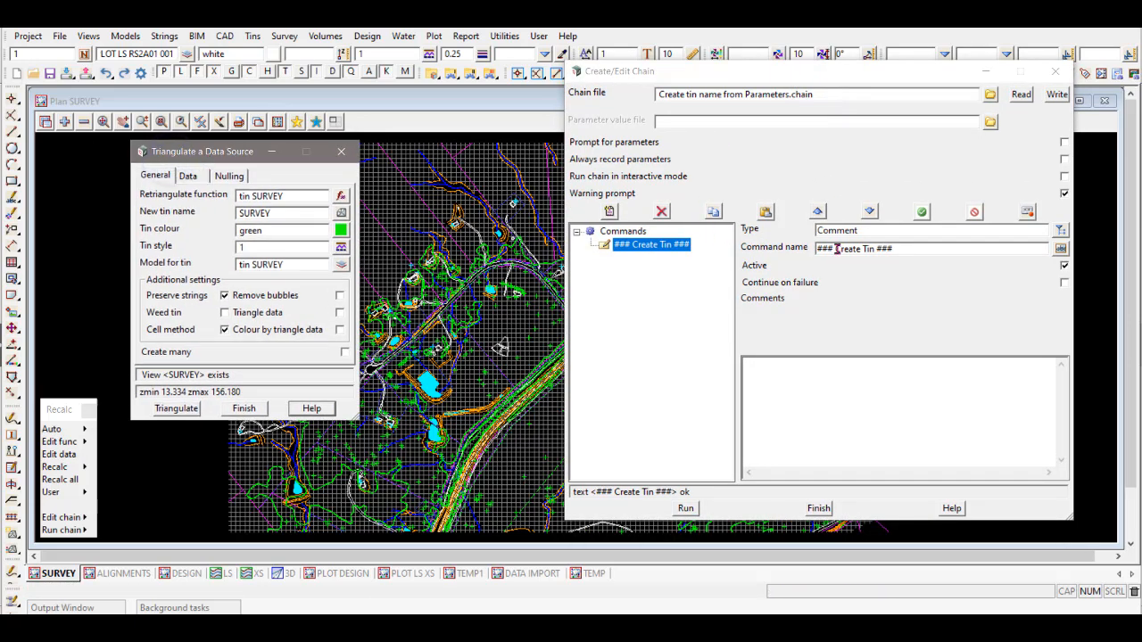
pyautogui.click(610, 213)
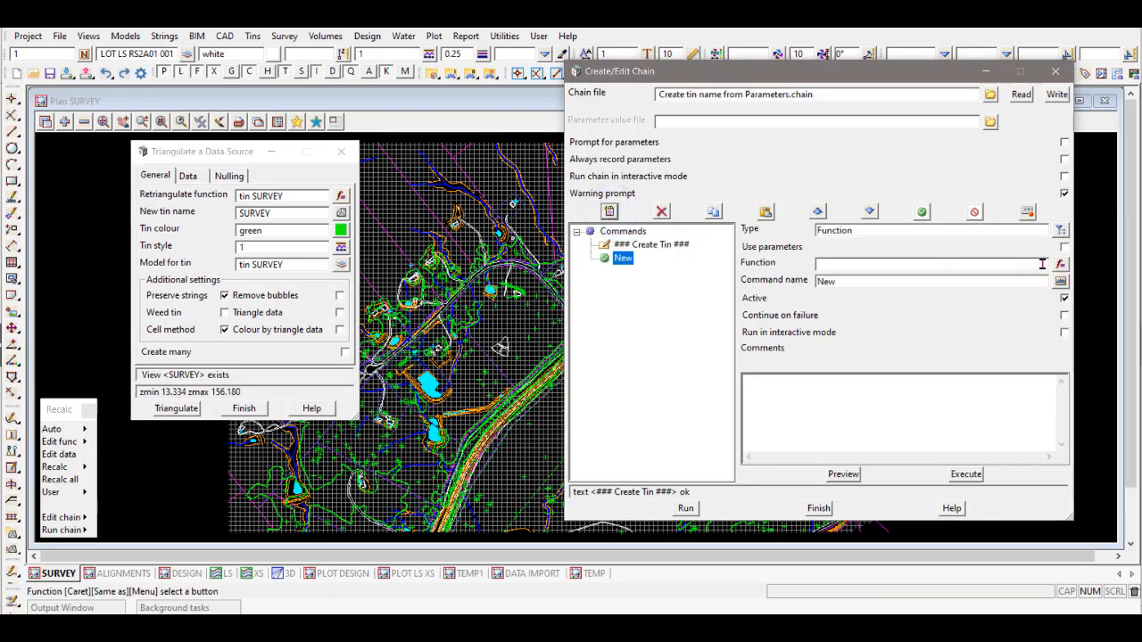
pyautogui.click(1060, 231)
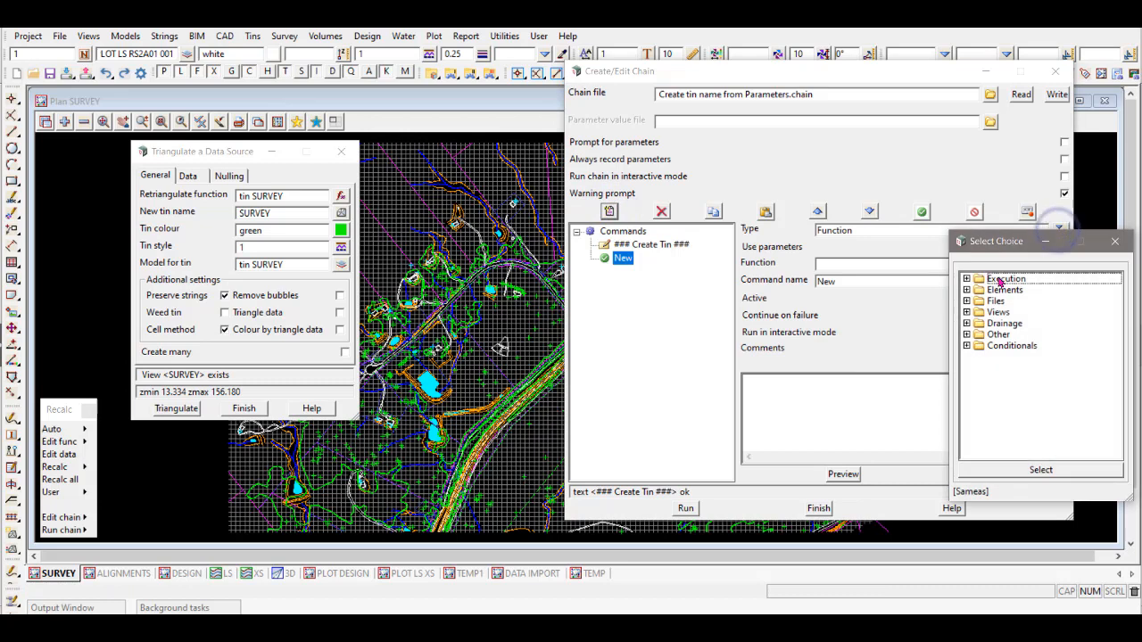
pyautogui.click(966, 280)
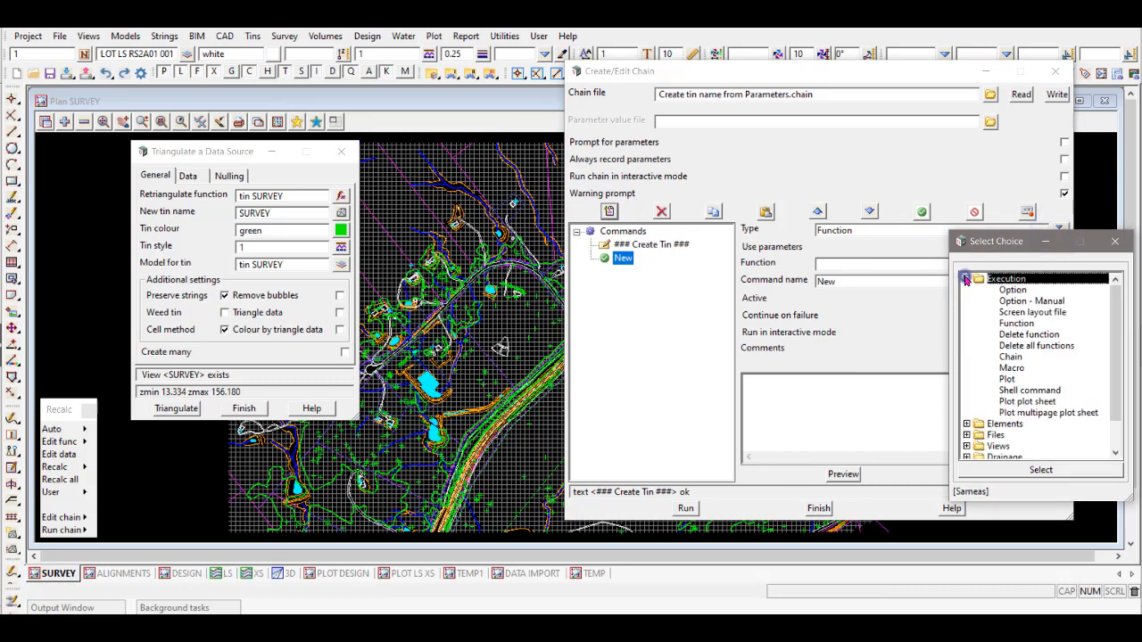
pyautogui.click(1027, 301)
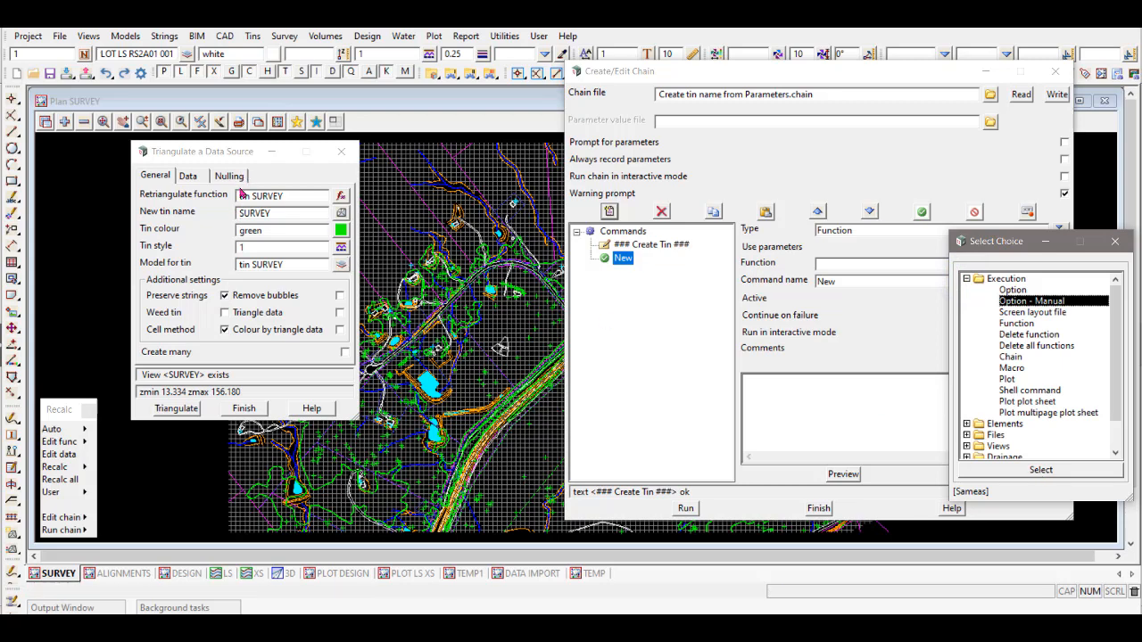
pyautogui.click(1041, 471)
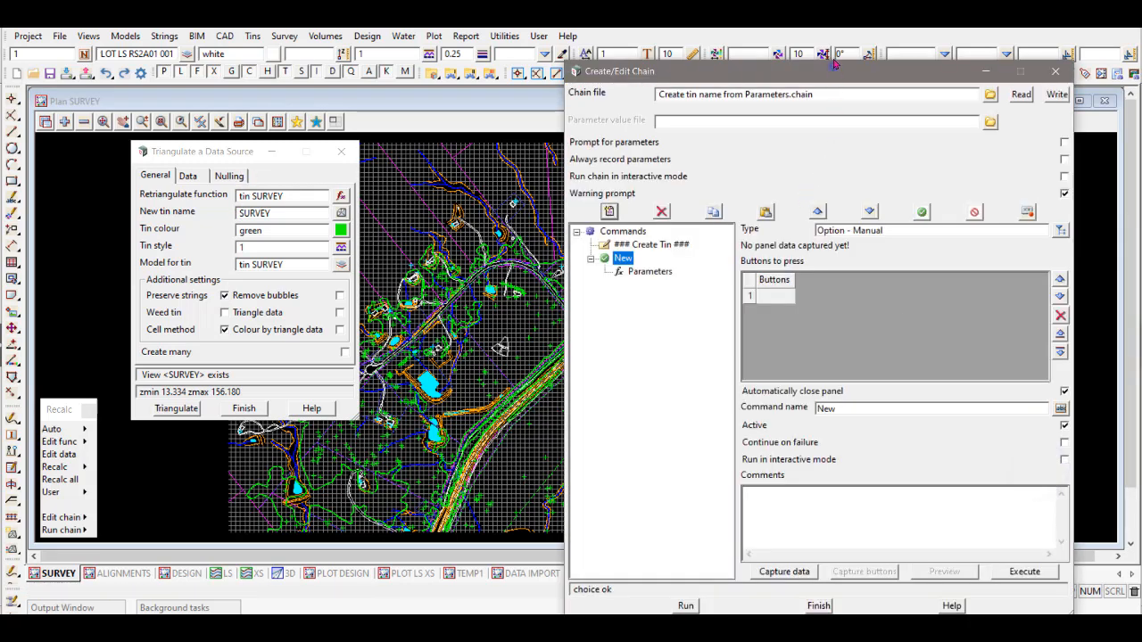
# Step: Capture the Triangulate a Data Source panel's data into the new manual option command
pyautogui.moveTo(834, 62); pyautogui.dragTo(837, 46)
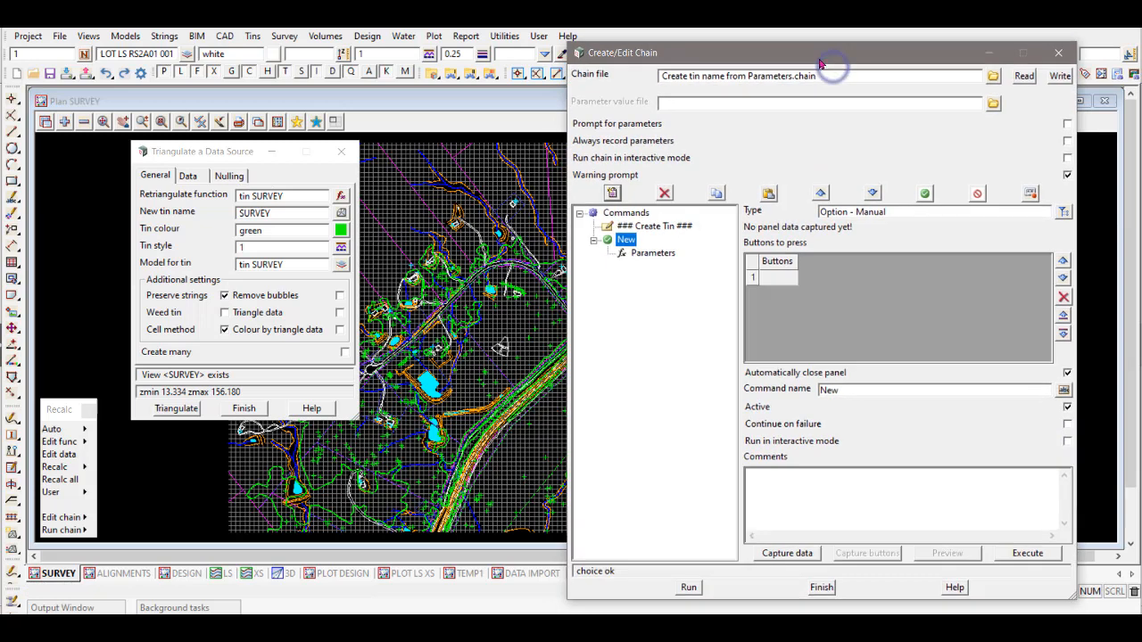
pyautogui.click(788, 554)
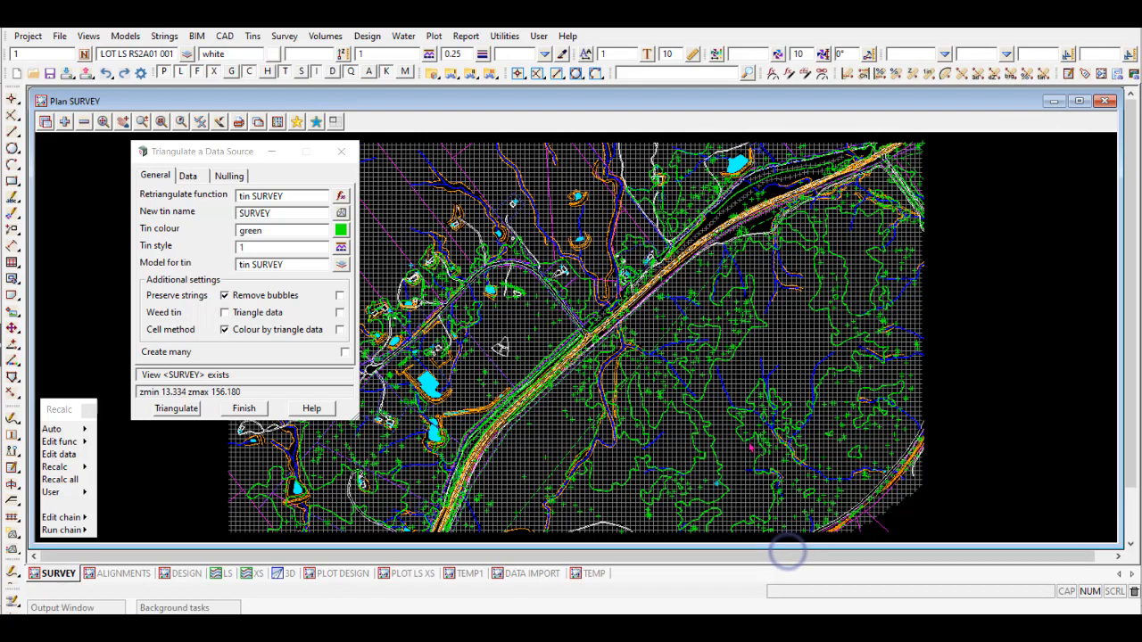
pyautogui.click(223, 153)
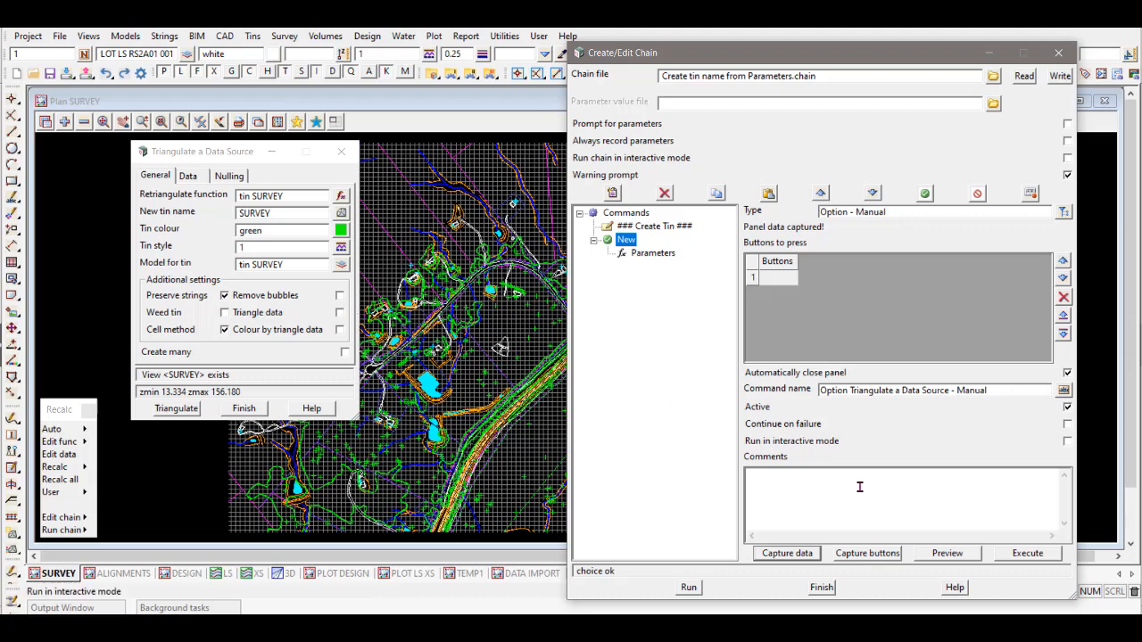
# Step: Capture the Triangulate and Finish buttons, in that order, as the buttons to press for the manual option command
pyautogui.click(862, 554)
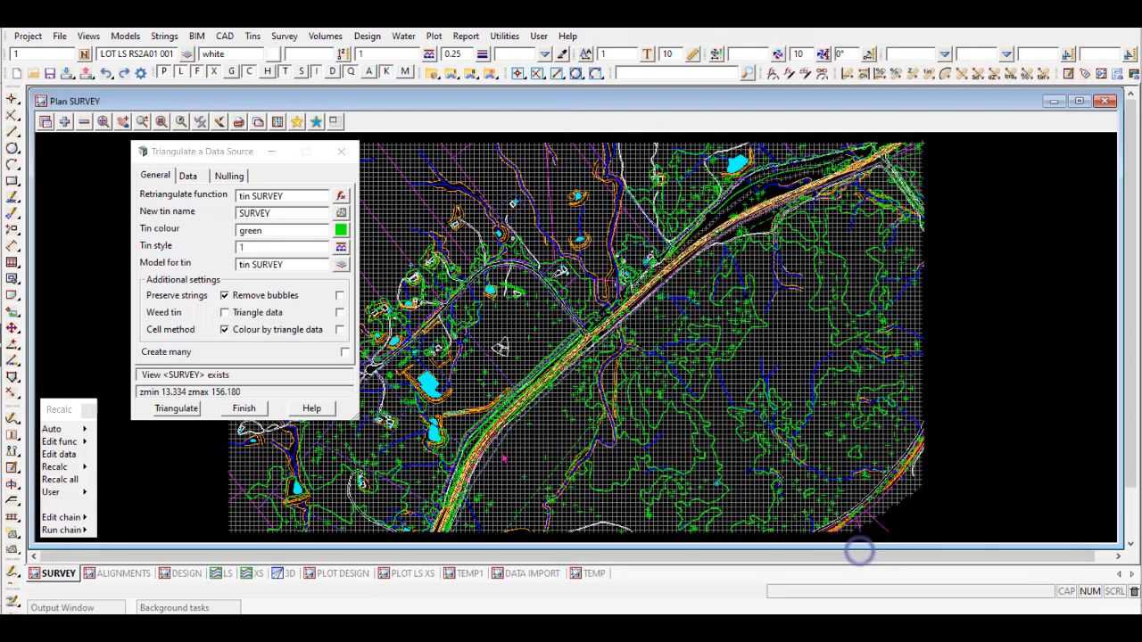
pyautogui.click(177, 410)
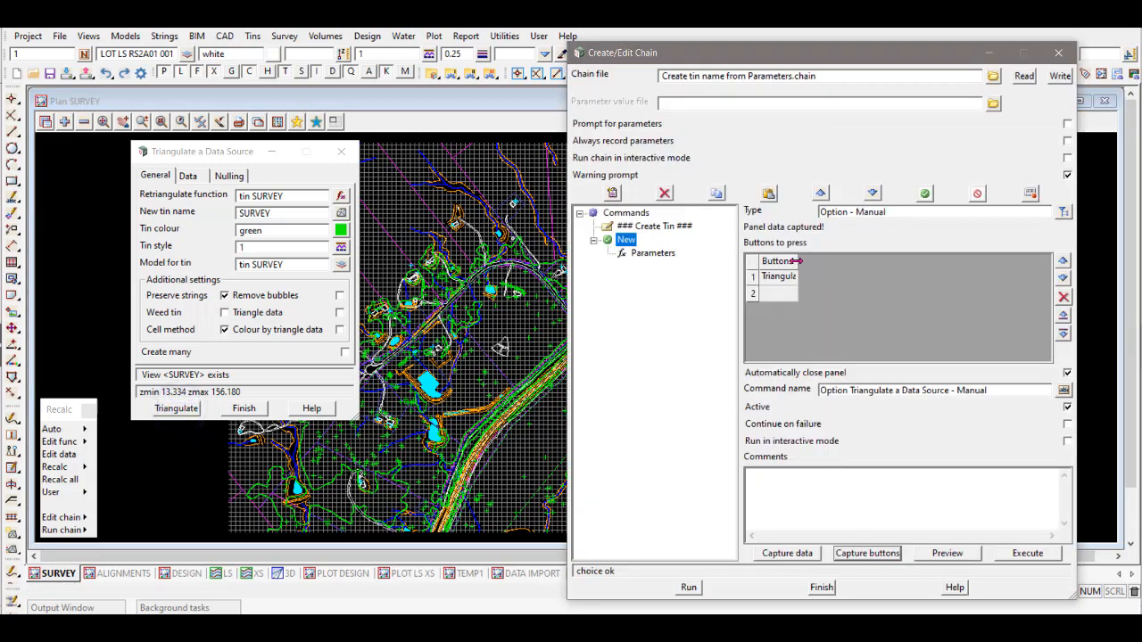
pyautogui.moveTo(797, 262); pyautogui.dragTo(832, 265)
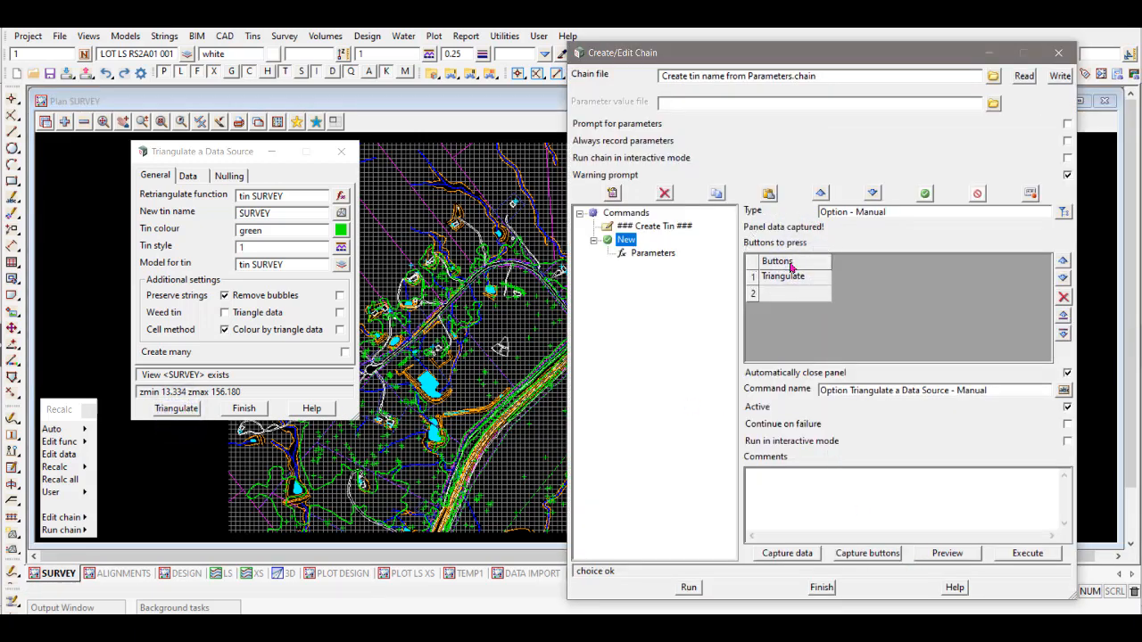
pyautogui.click(861, 554)
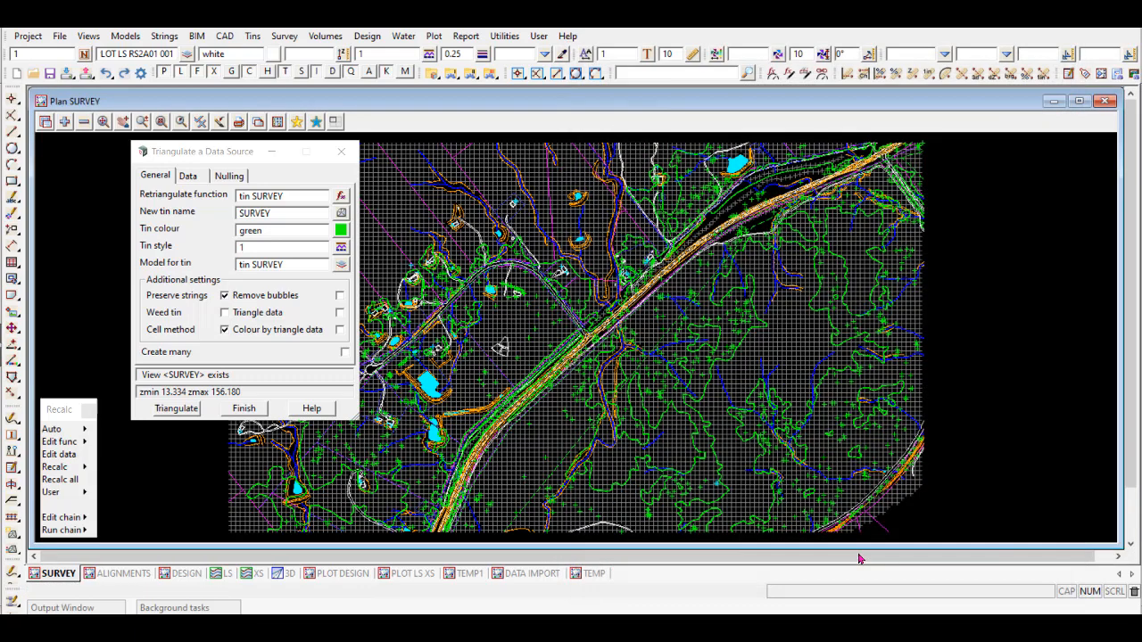
pyautogui.click(243, 409)
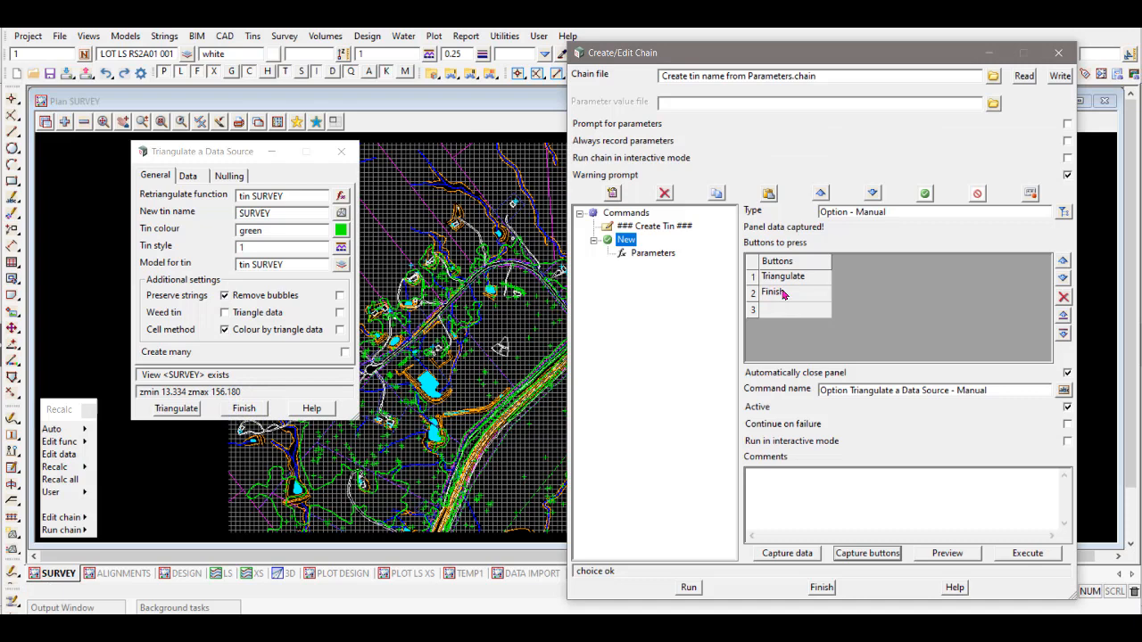
# Step: Write the chain over the existing file and collapse the triangulate command in the command tree
pyautogui.click(1060, 78)
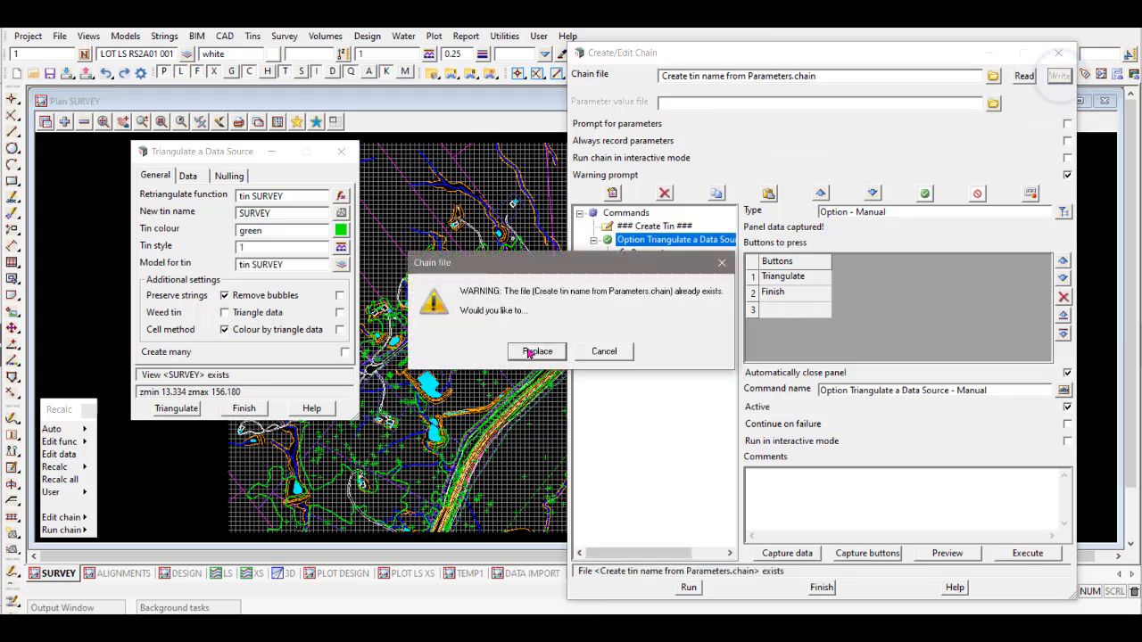
pyautogui.click(531, 353)
pyautogui.click(594, 242)
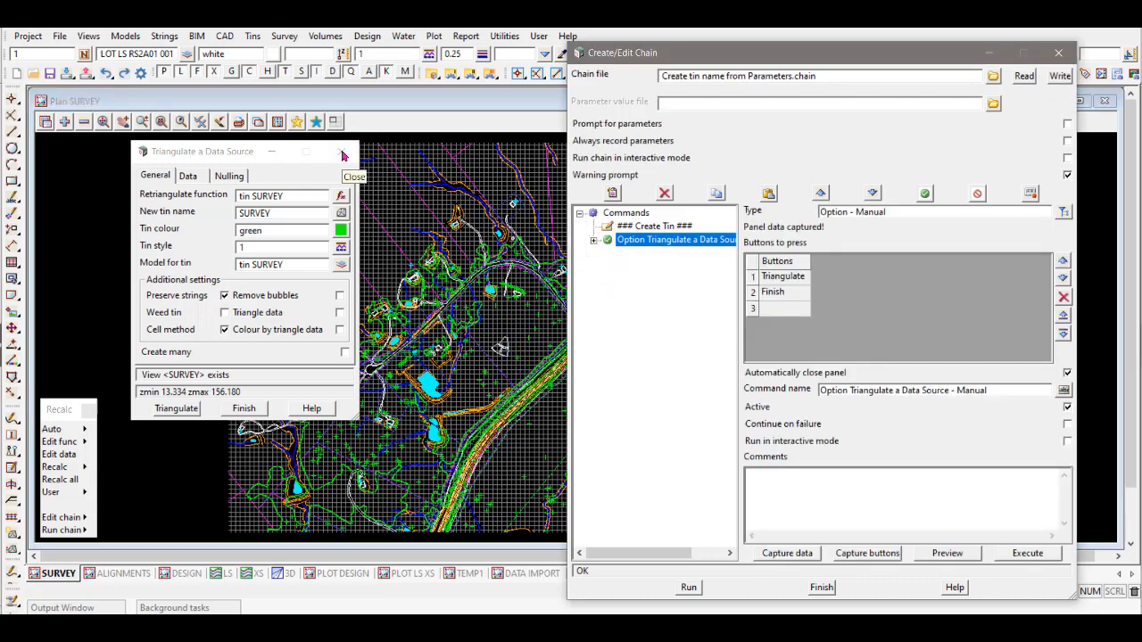
# Step: Close the Triangulate a Data Source panel, widen the chain's command tree and bring the whole Create/Edit Chain window into view
pyautogui.click(343, 155)
pyautogui.moveTo(739, 253); pyautogui.dragTo(798, 265)
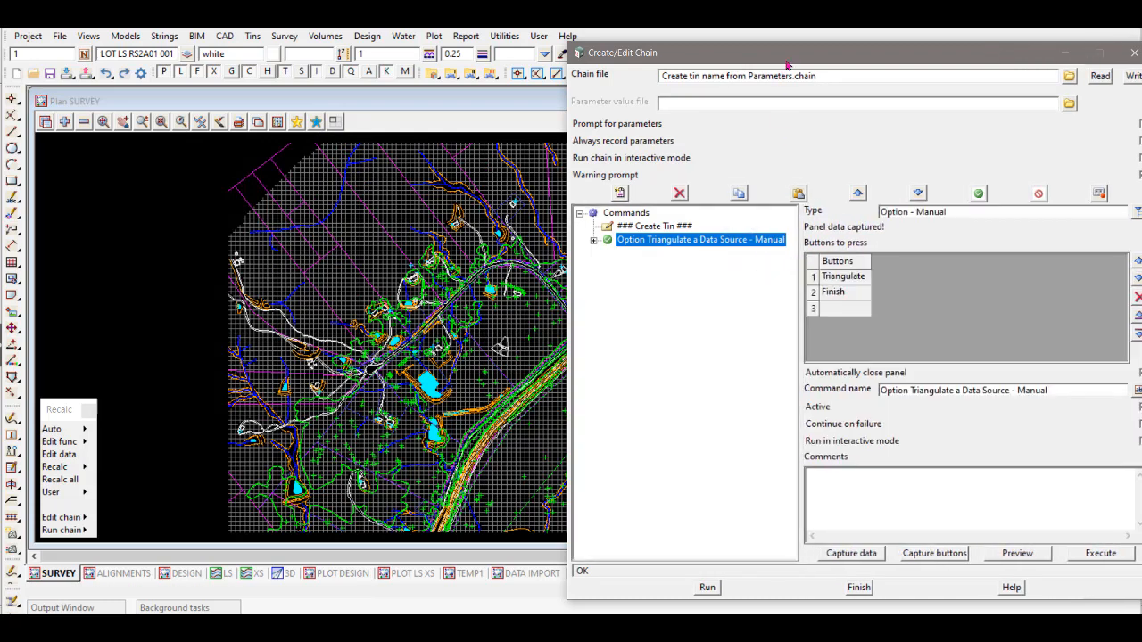
pyautogui.moveTo(786, 54); pyautogui.dragTo(733, 44)
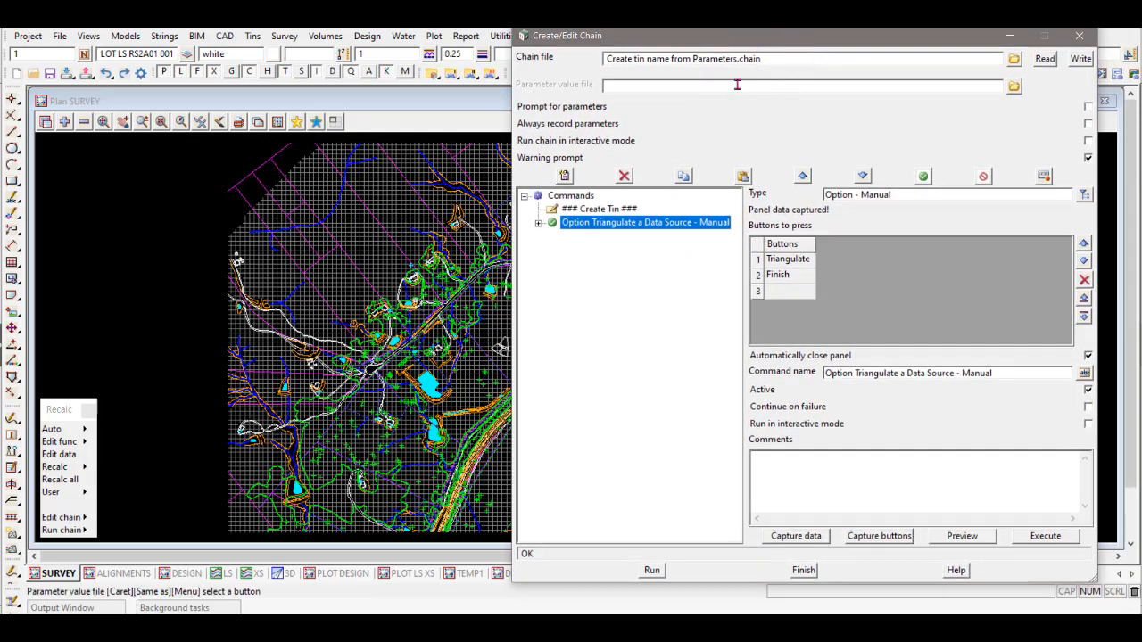
# Step: Preview the panel stored in the triangulate command and close it
pyautogui.click(968, 538)
pyautogui.click(968, 539)
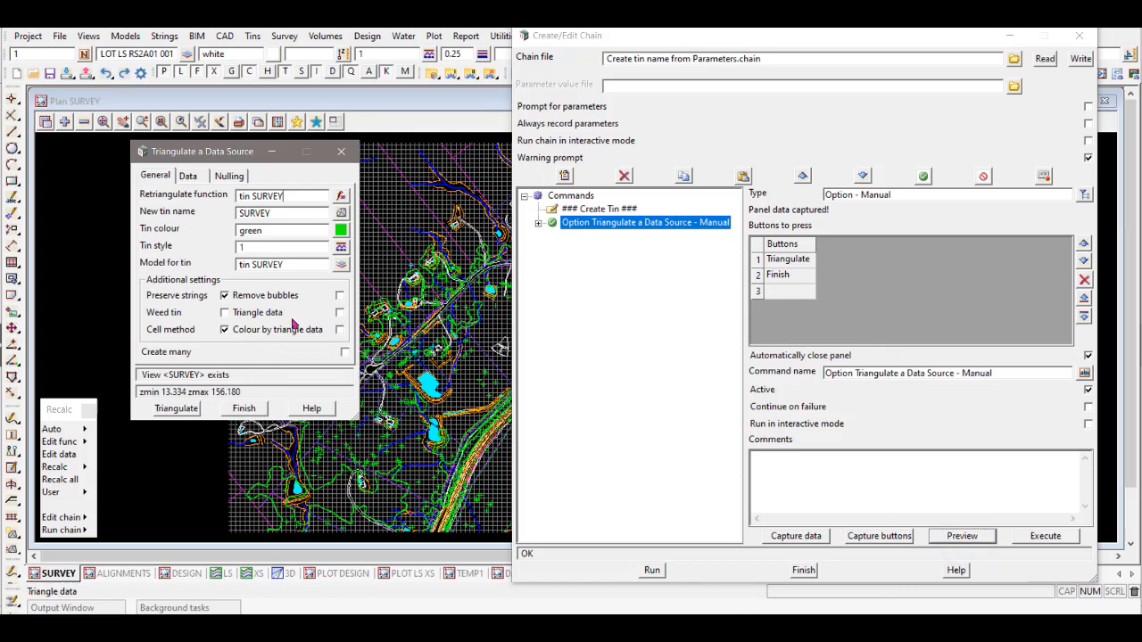
pyautogui.click(342, 152)
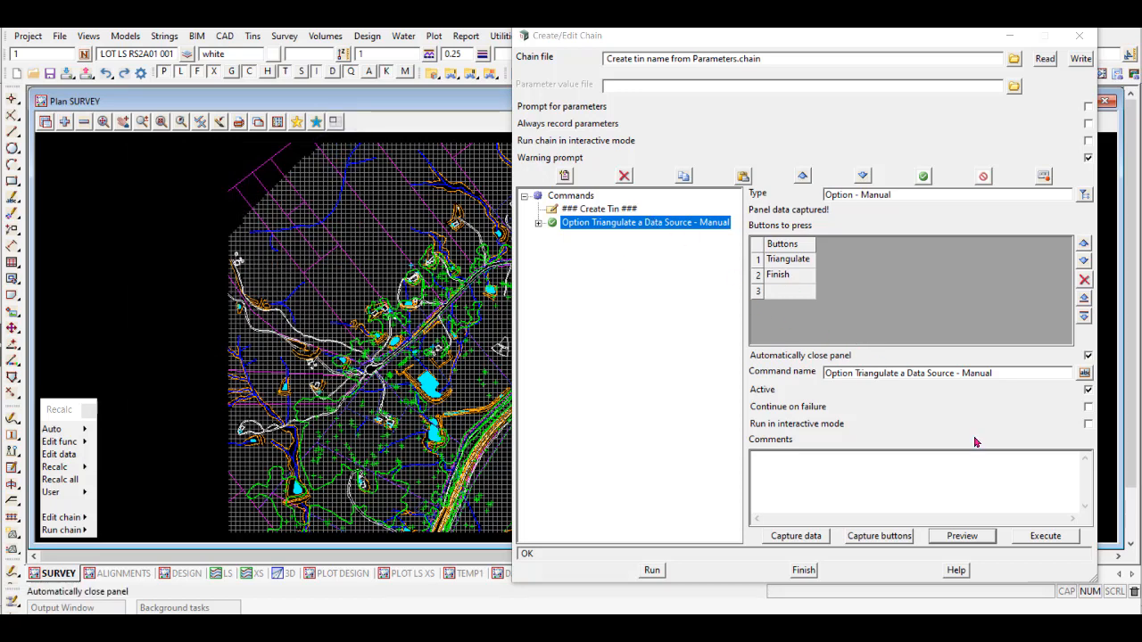
# Step: Execute the triangulate command on its own, and preview its panel again to check the new tin name
pyautogui.click(1046, 537)
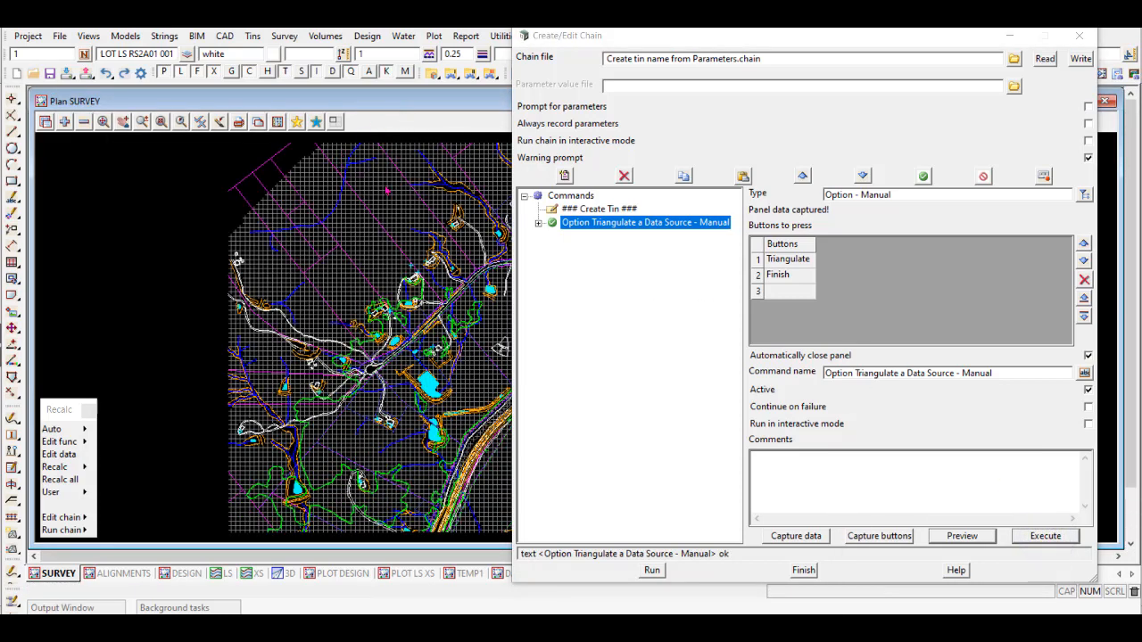
pyautogui.click(962, 535)
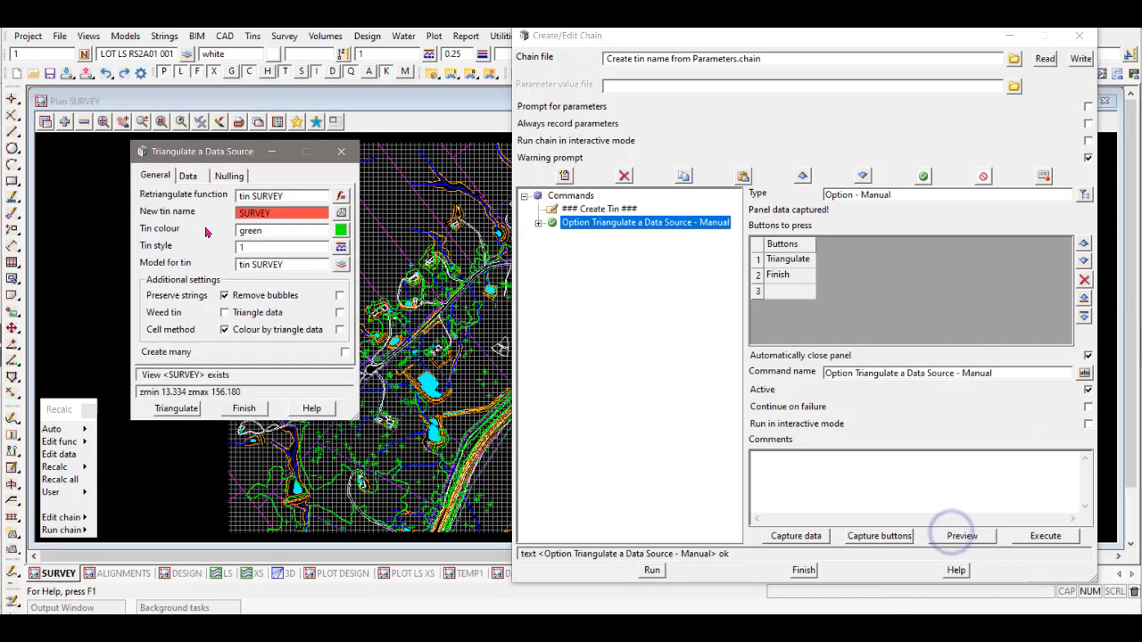
pyautogui.click(342, 152)
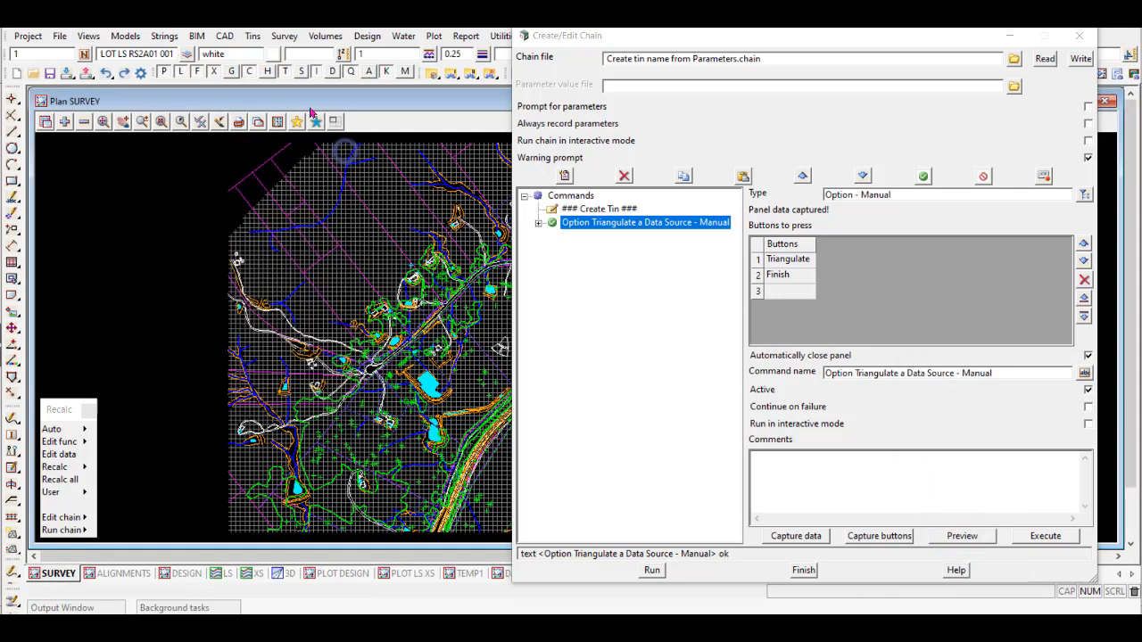
# Step: Add the model tin SURVEY to the SURVEY plan view to inspect the triangulation, and remove it again
pyautogui.click(65, 121)
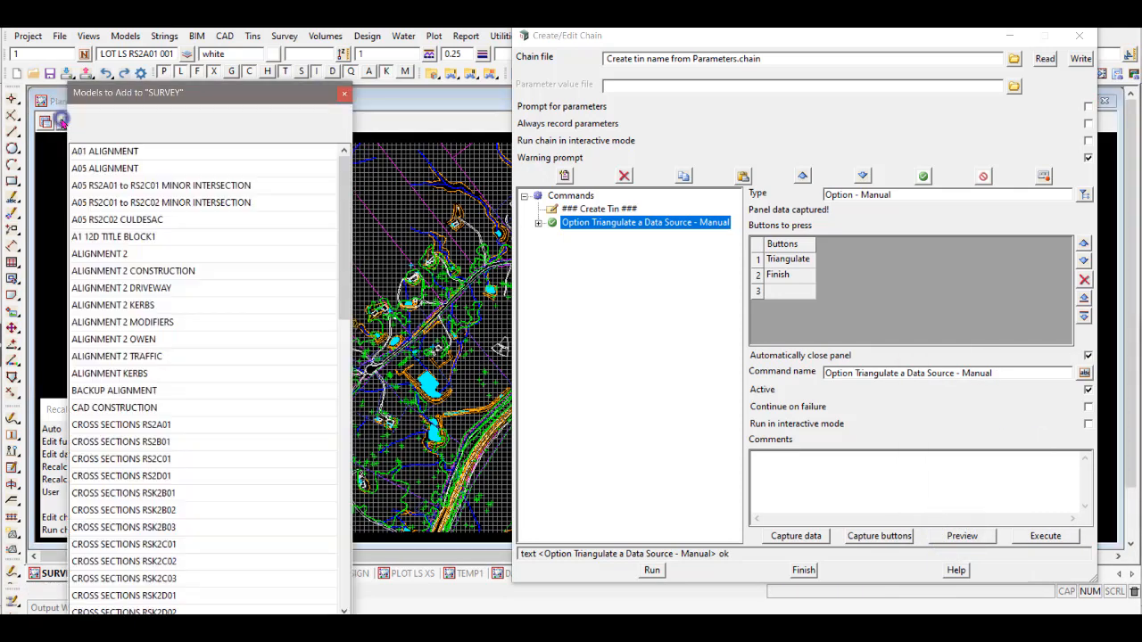
pyautogui.moveTo(342, 241)
pyautogui.mouseDown()
pyautogui.moveTo(349, 499)
pyautogui.moveTo(365, 542)
pyautogui.mouseUp()
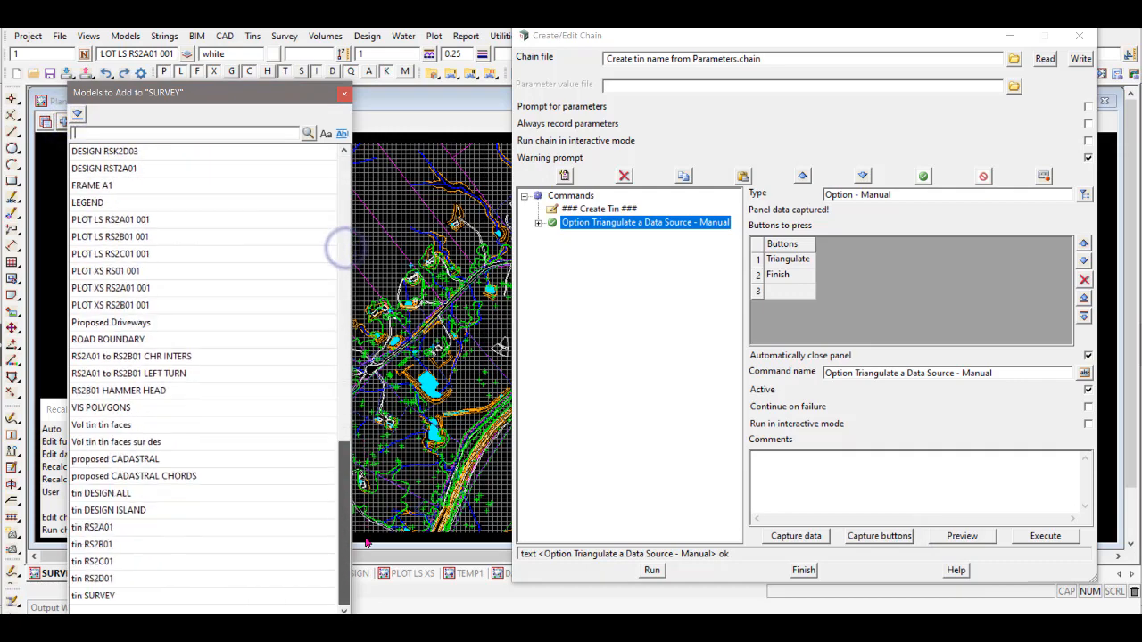
pyautogui.click(111, 596)
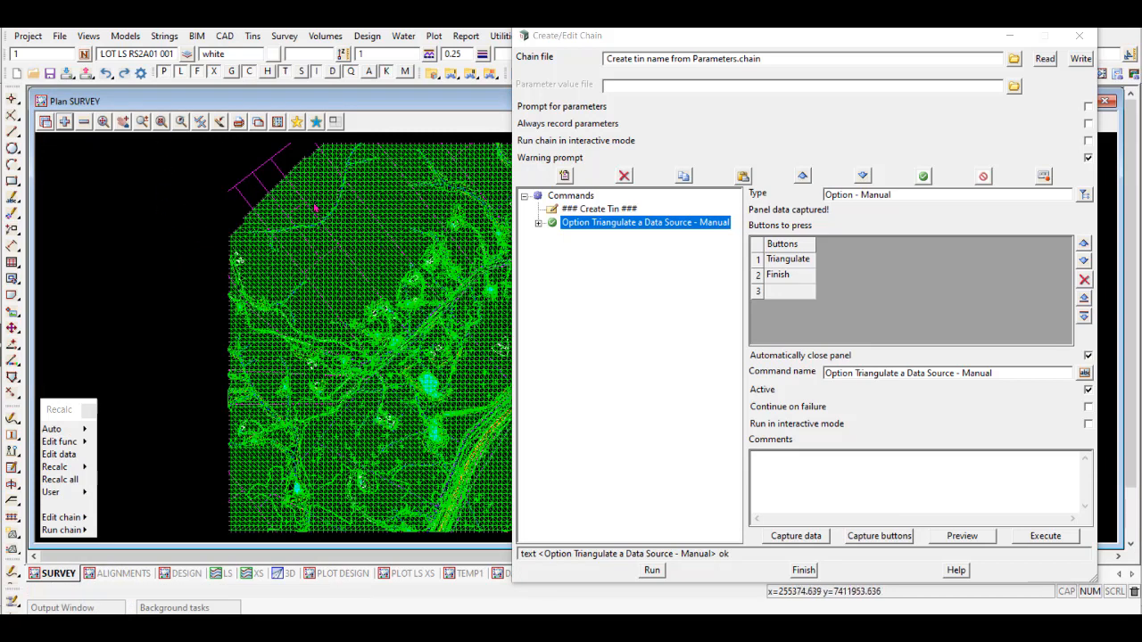
pyautogui.click(85, 124)
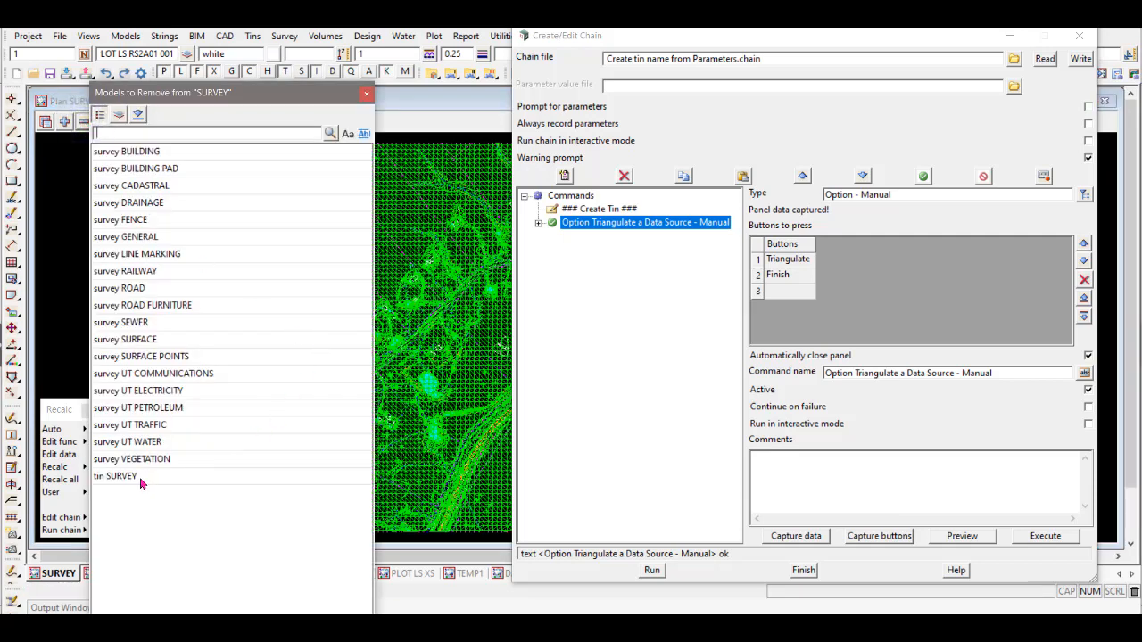
pyautogui.click(139, 478)
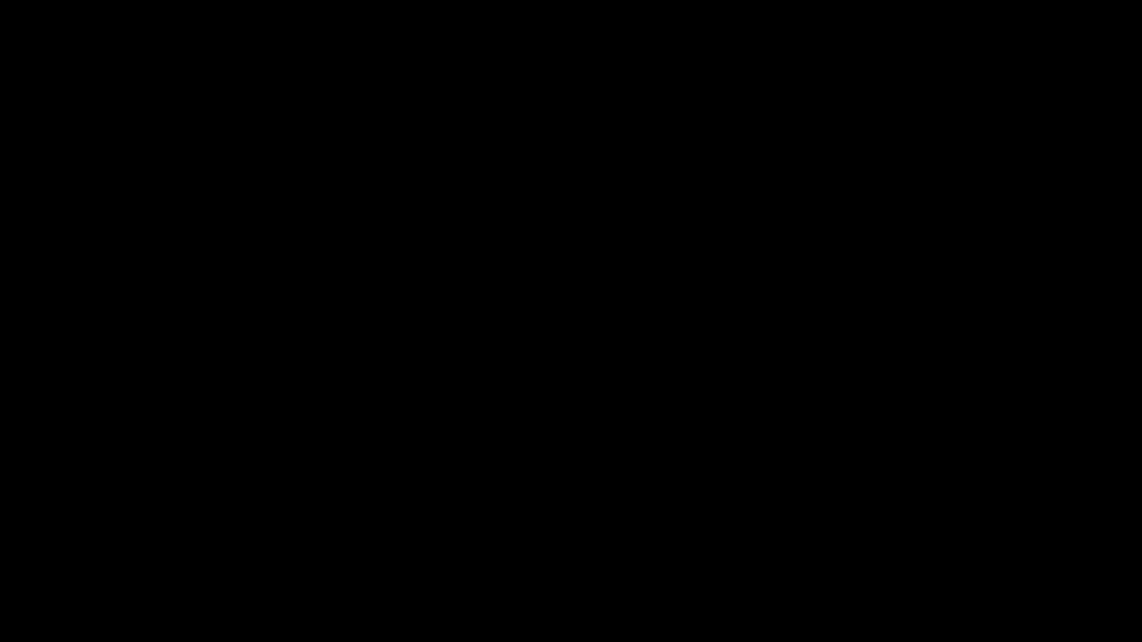
# Step: Reselect the Option Triangulate a Data Source - Manual command and preview its panel to examine the new tin name
pyautogui.click(599, 208)
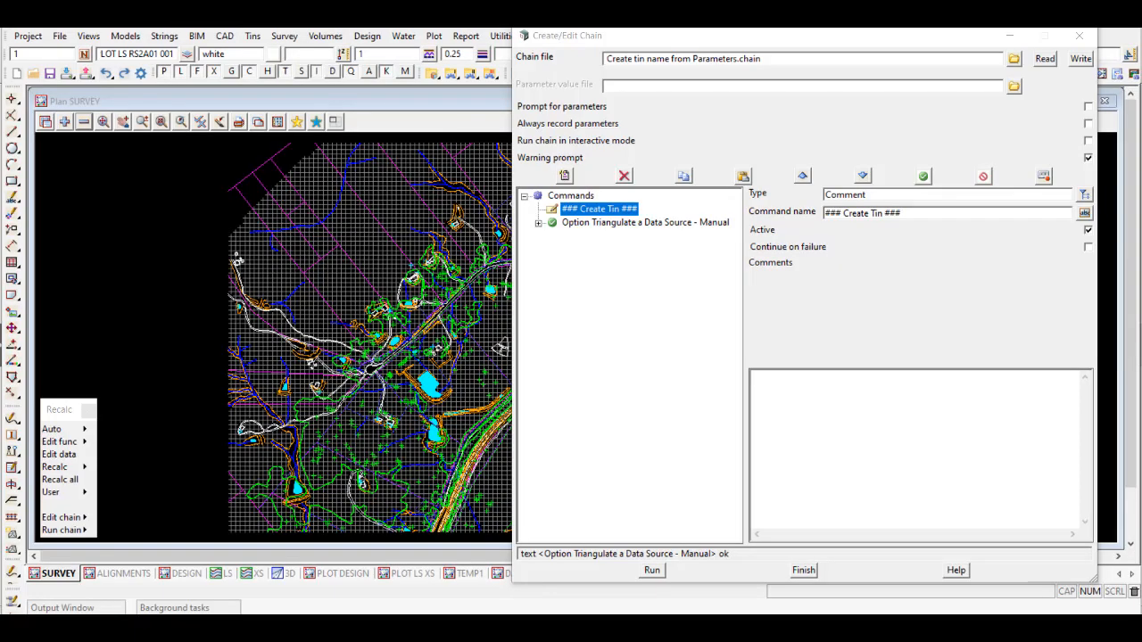
pyautogui.click(606, 223)
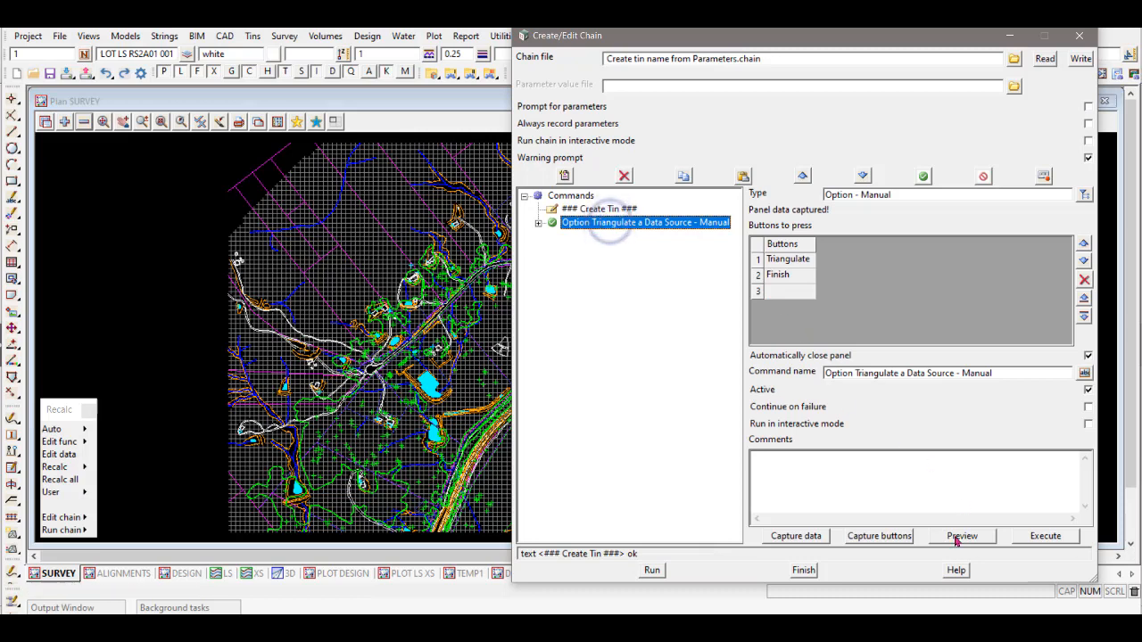
pyautogui.click(962, 536)
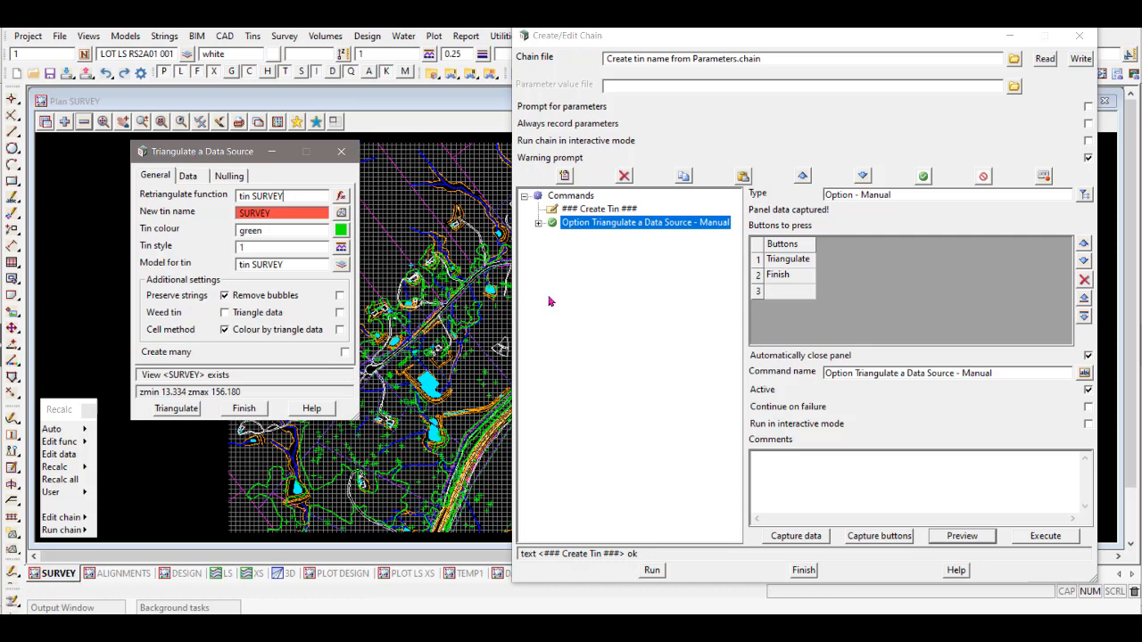
# Step: Insert a new command directly below the ### Create Tin ### comment with the type Delete tin
pyautogui.click(598, 210)
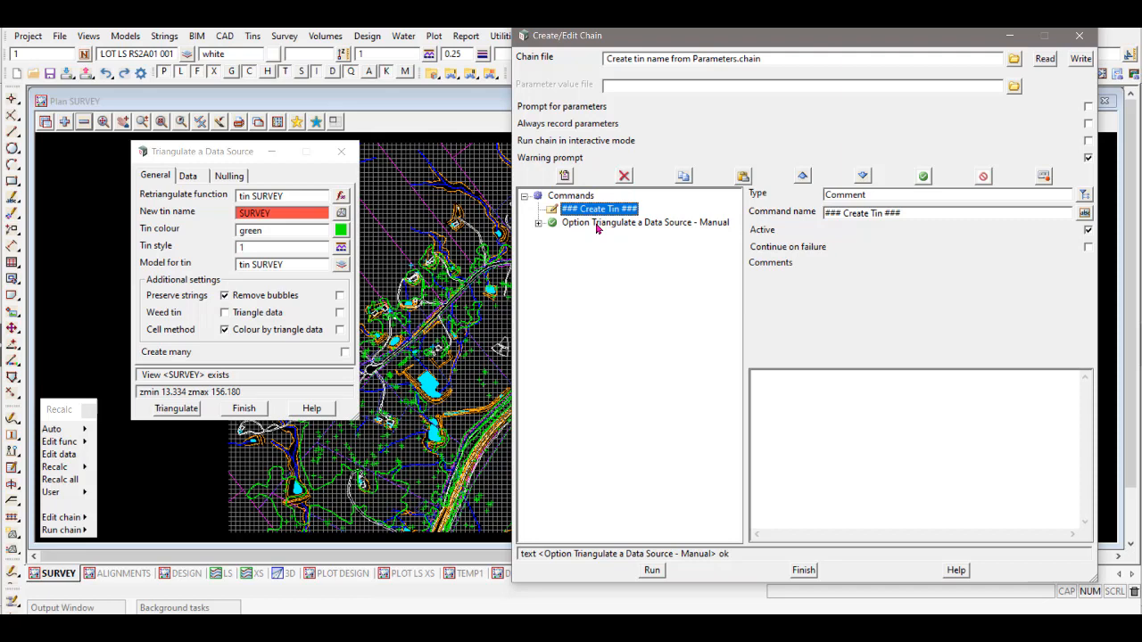
pyautogui.click(565, 176)
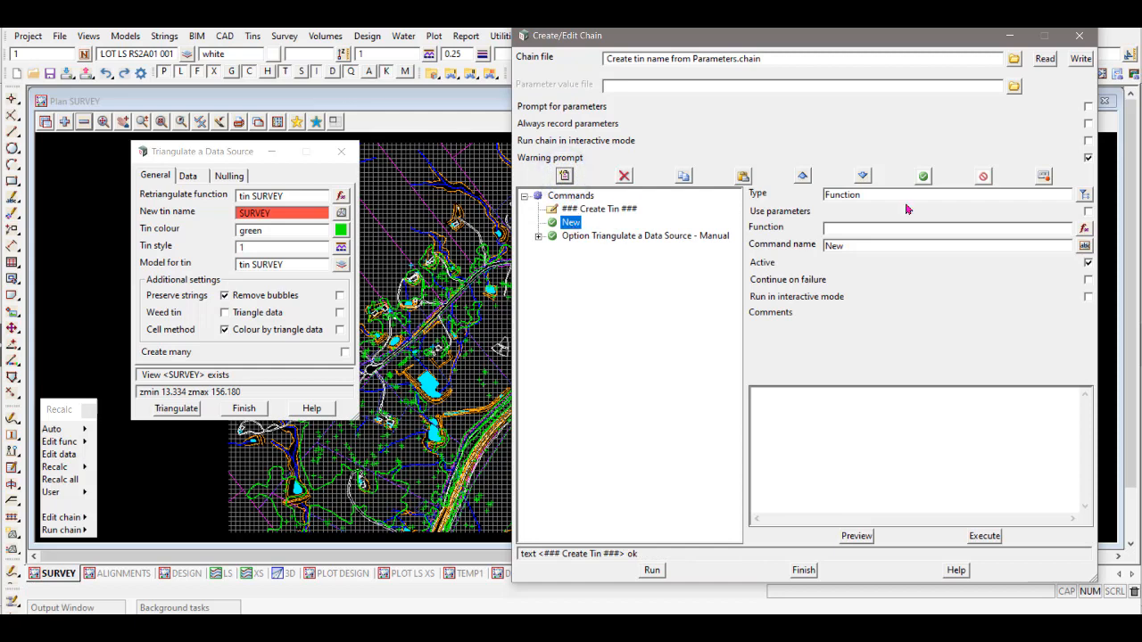
pyautogui.click(1083, 194)
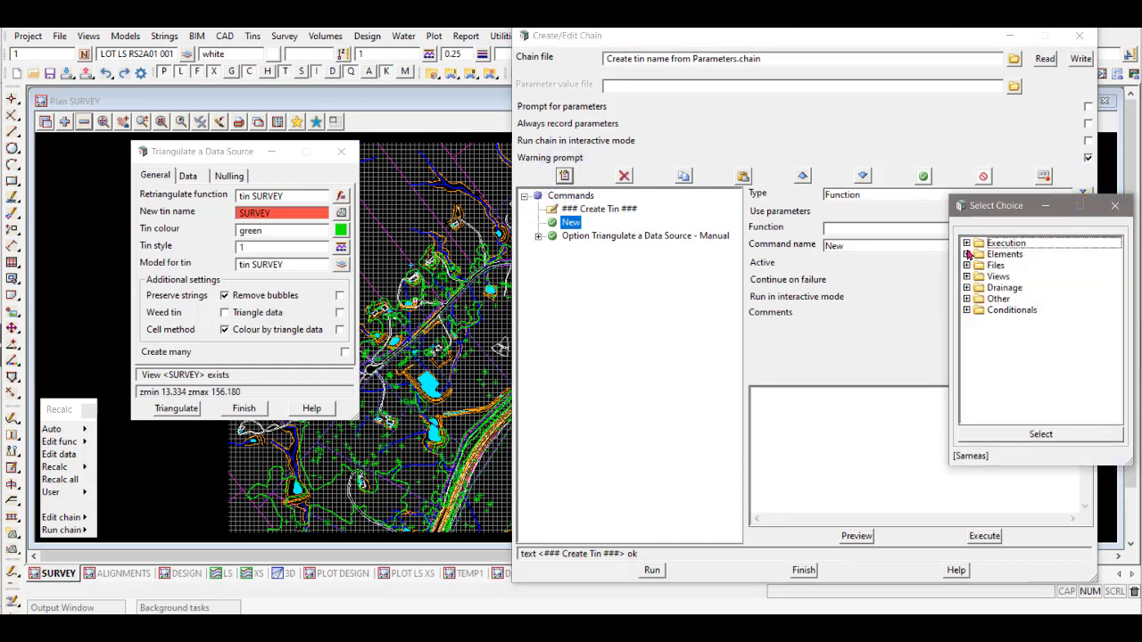
pyautogui.click(967, 255)
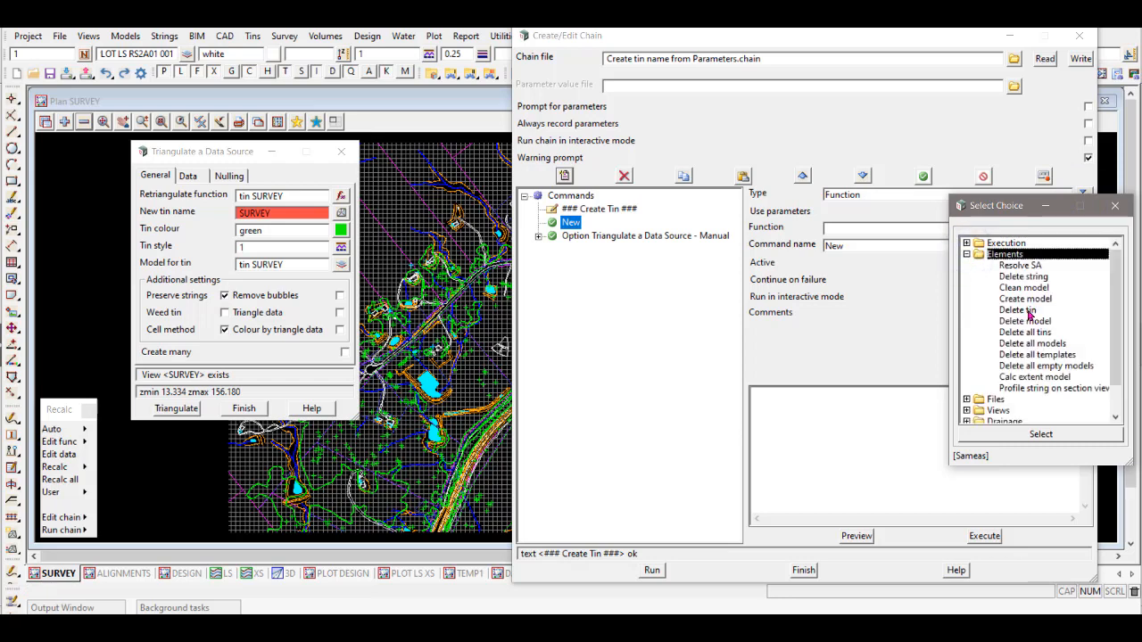
pyautogui.click(1018, 309)
pyautogui.click(1041, 433)
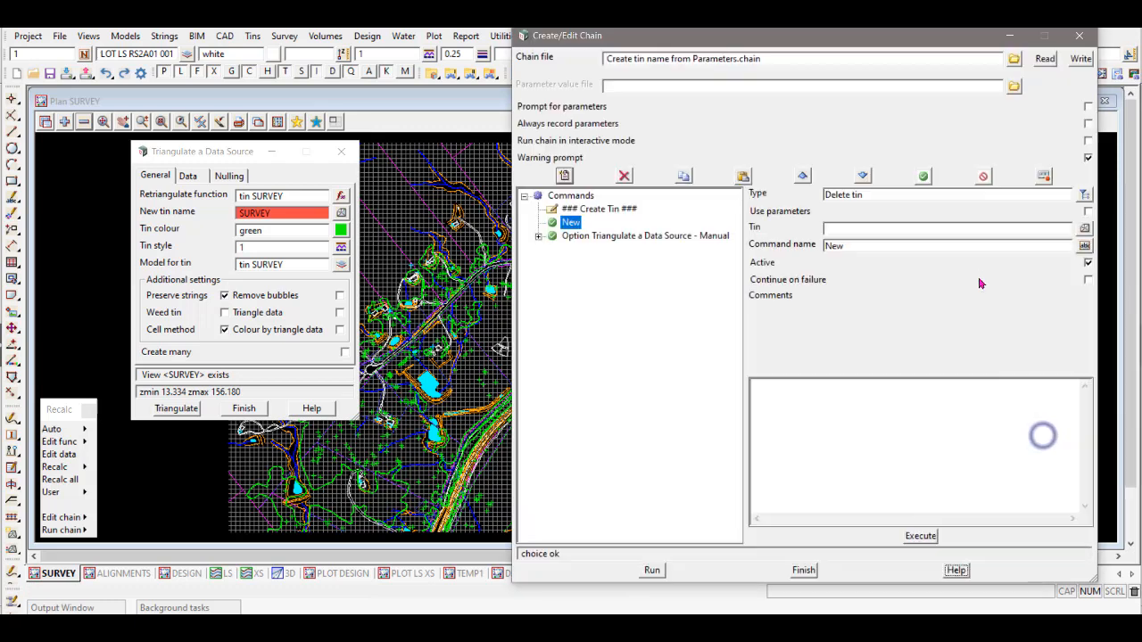
# Step: Set the tin to delete to SURVEY and give the command the automatic name "Delete tin SURVEY"
pyautogui.click(1084, 228)
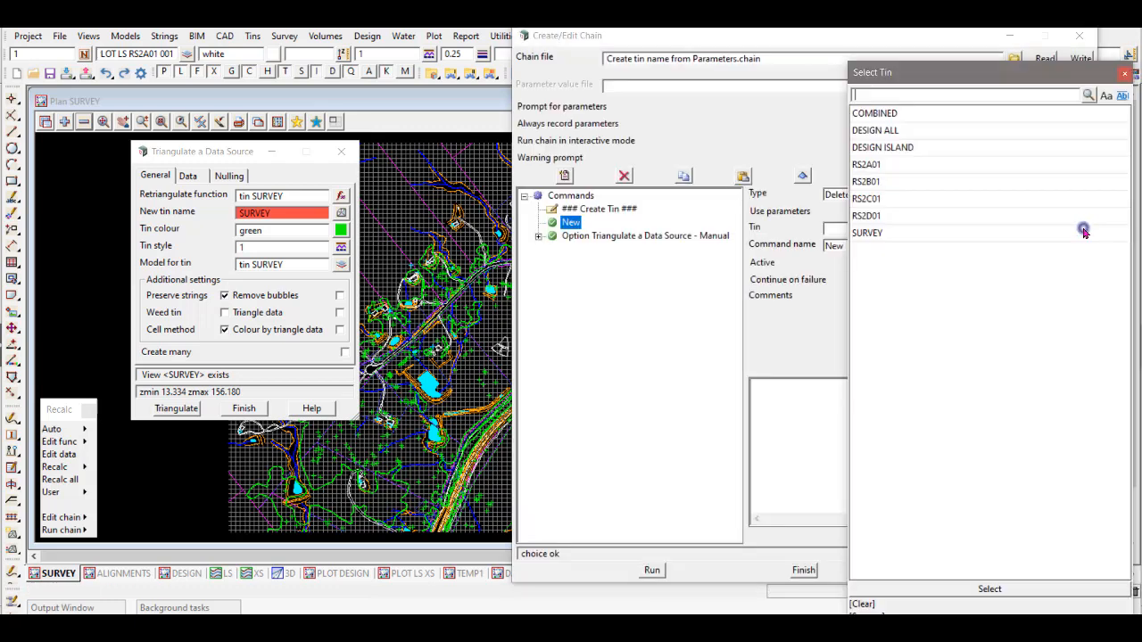
pyautogui.doubleClick(870, 232)
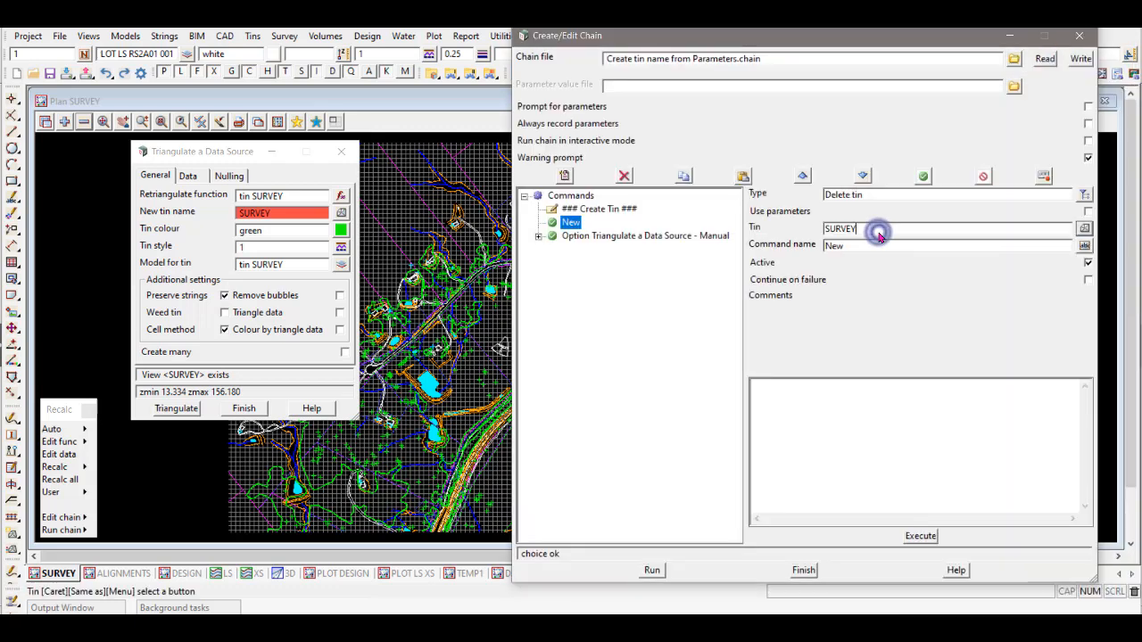
pyautogui.click(1084, 245)
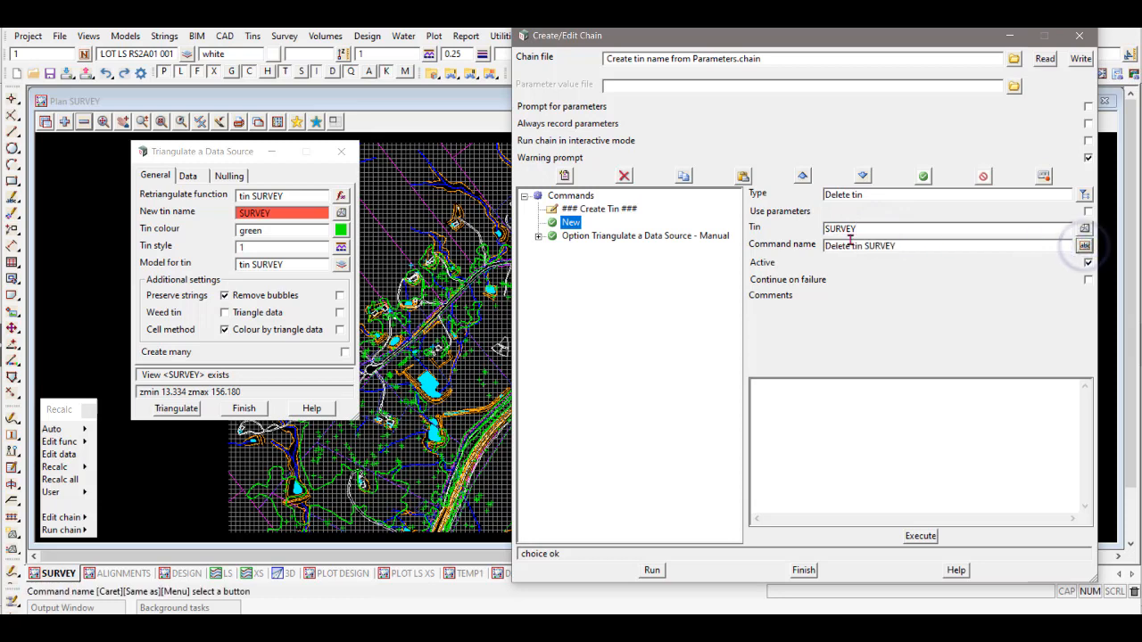
pyautogui.click(589, 212)
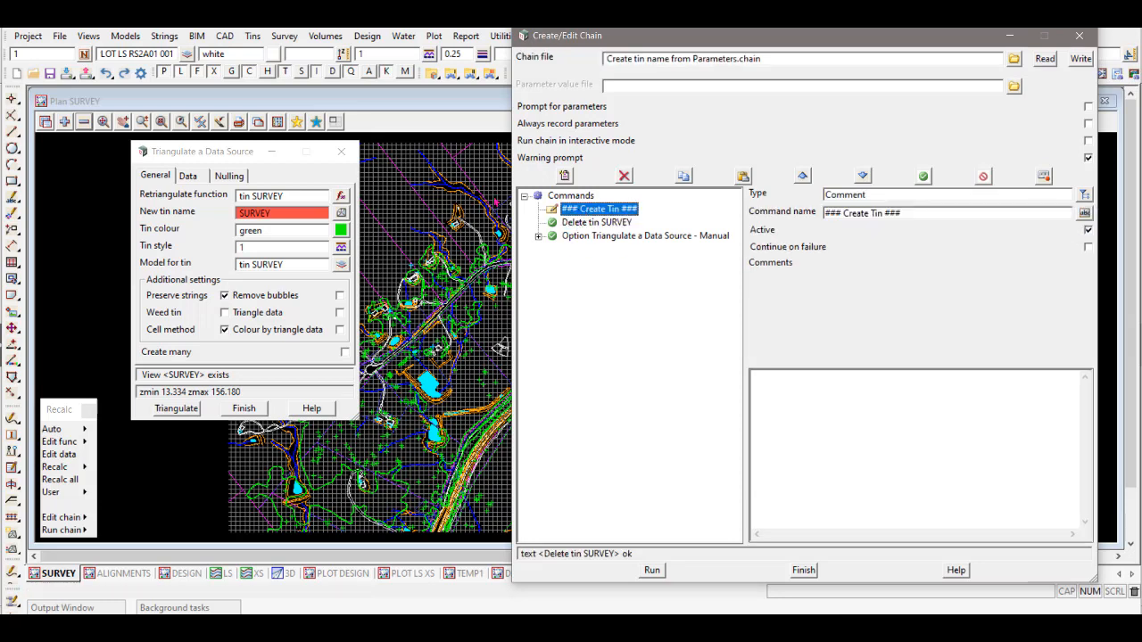
# Step: Close the previewed triangulation panel and execute the Delete tin SURVEY command on its own
pyautogui.click(243, 408)
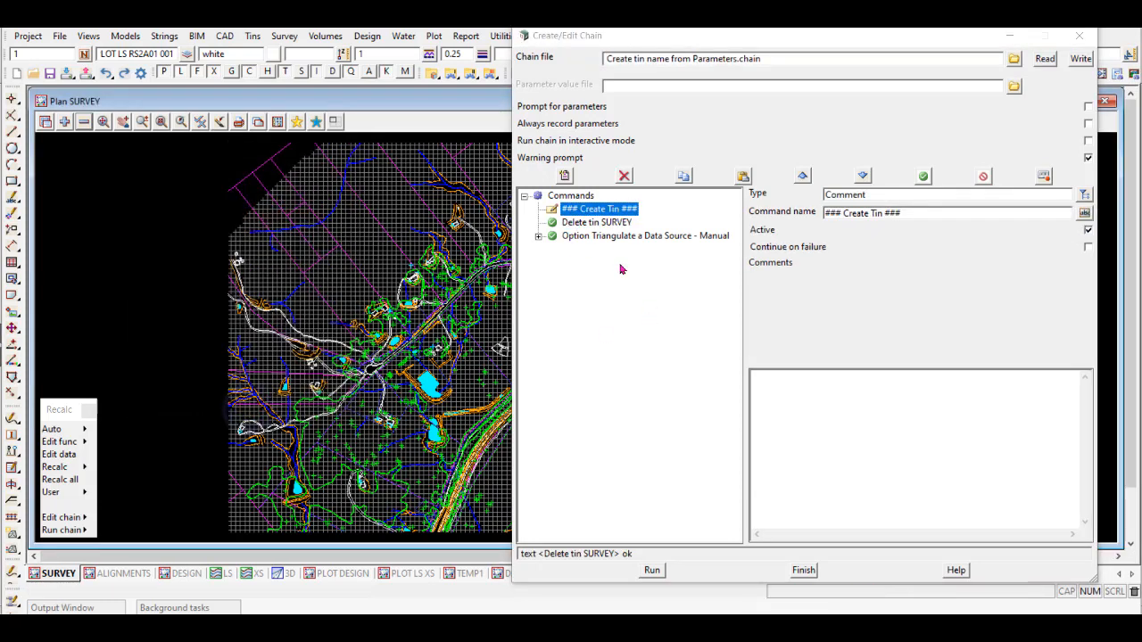
pyautogui.click(590, 223)
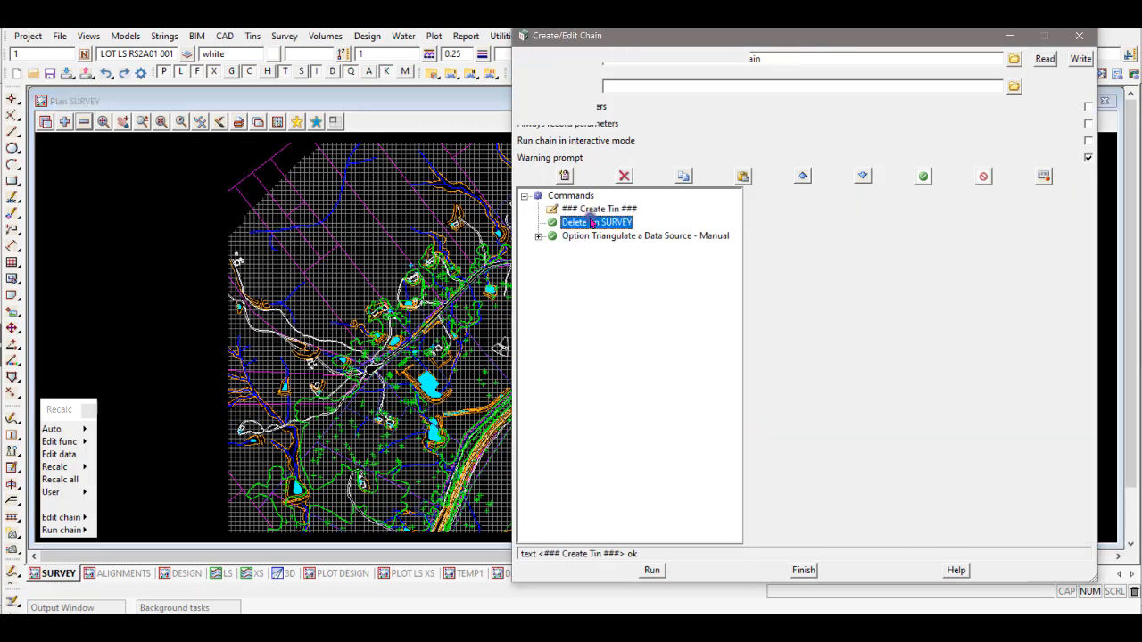
pyautogui.click(921, 537)
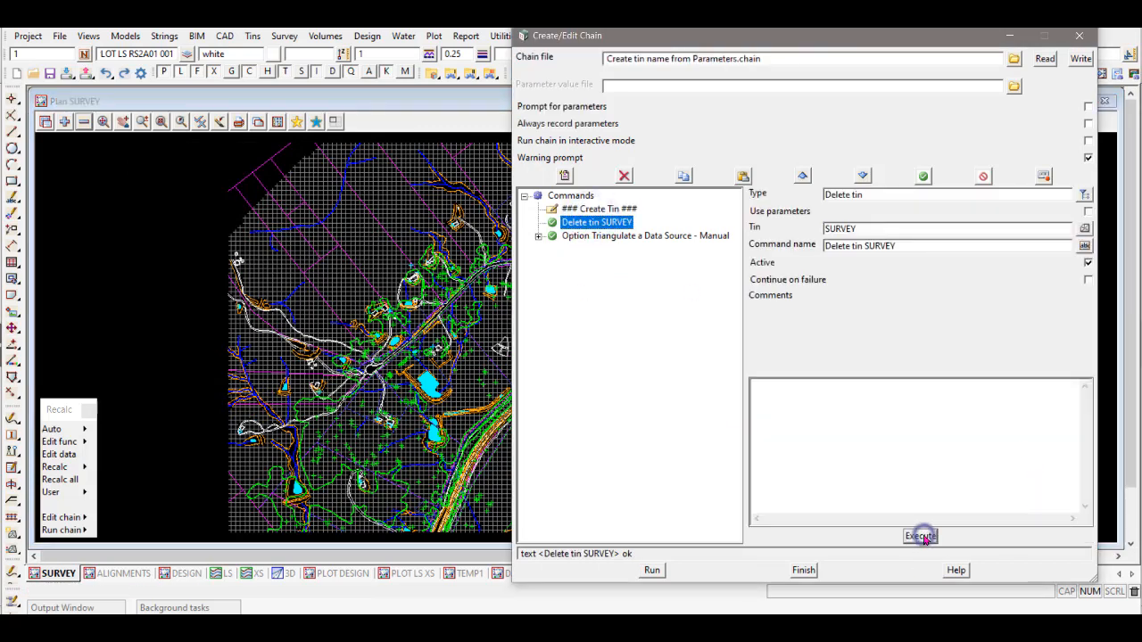
# Step: Compare the Delete tin SURVEY command with the new tin name in the previewed Triangulate a Data Source panel, closing the preview each time
pyautogui.click(620, 241)
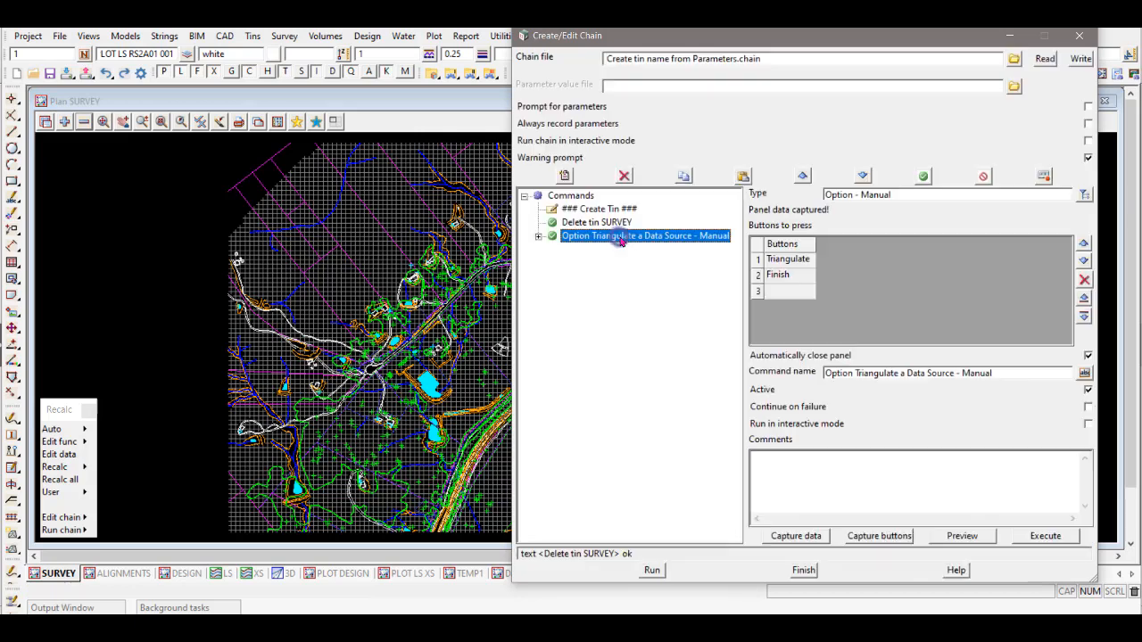
pyautogui.click(971, 536)
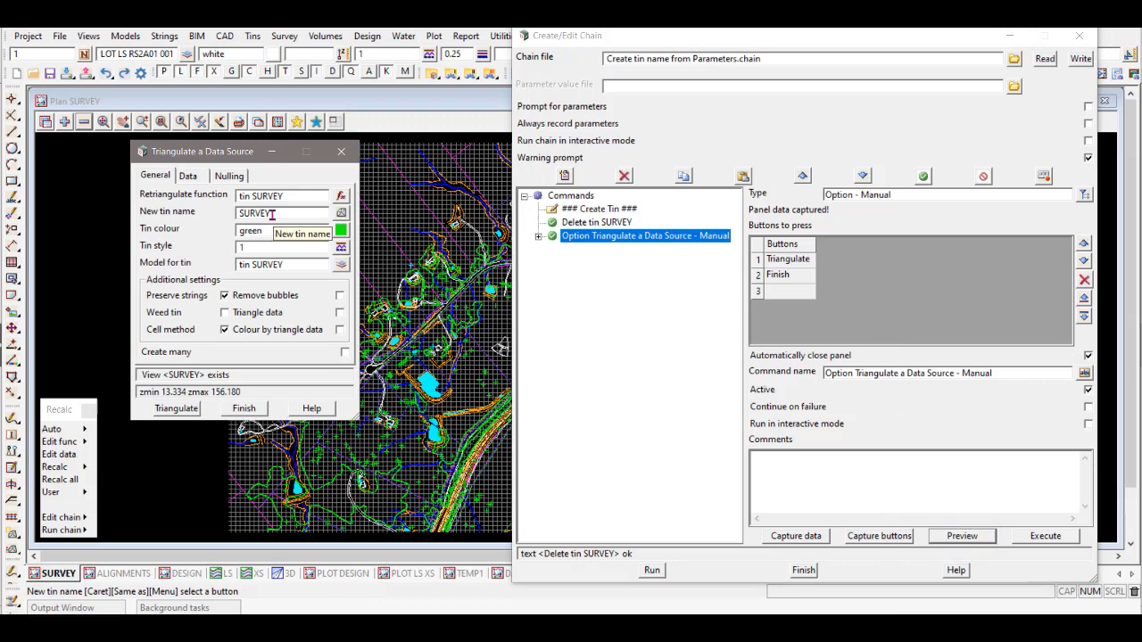
pyautogui.click(244, 408)
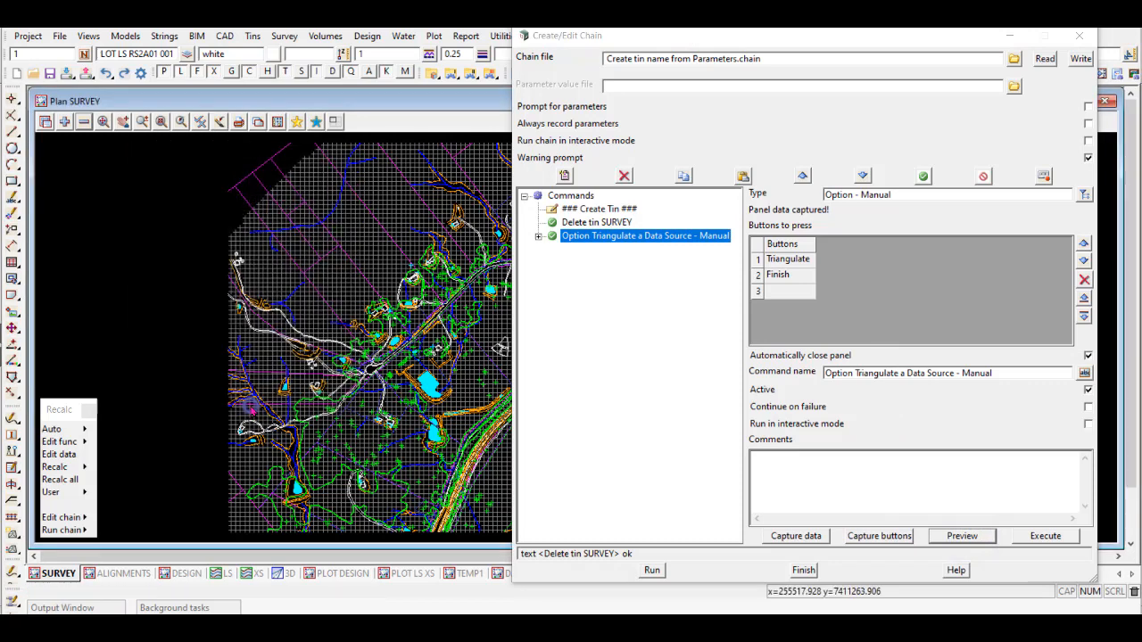
pyautogui.click(625, 224)
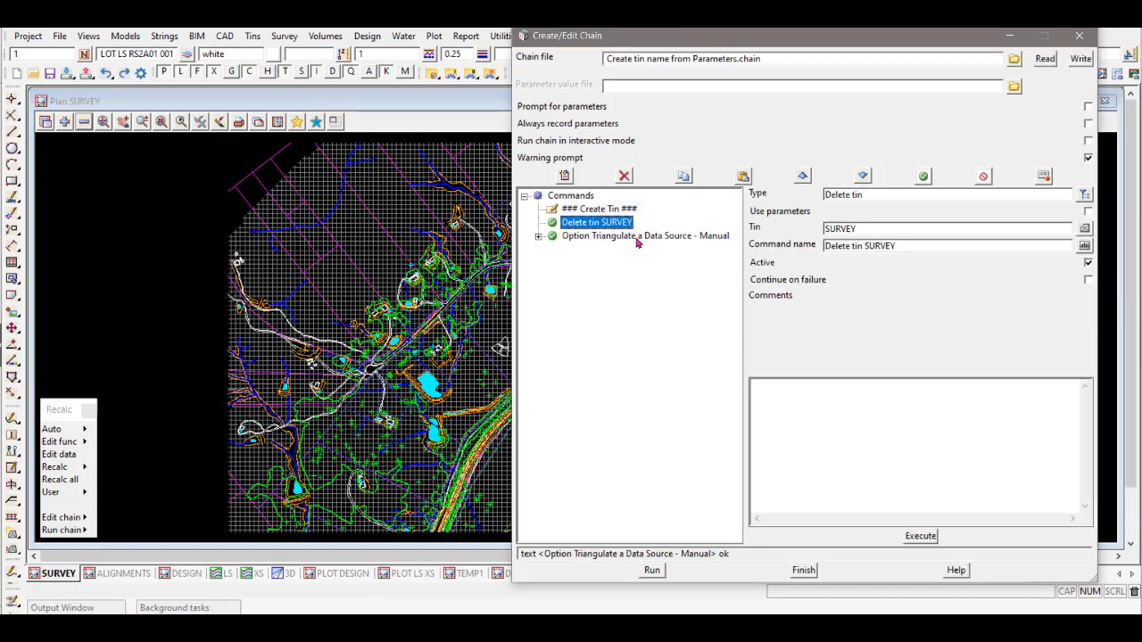
pyautogui.click(637, 237)
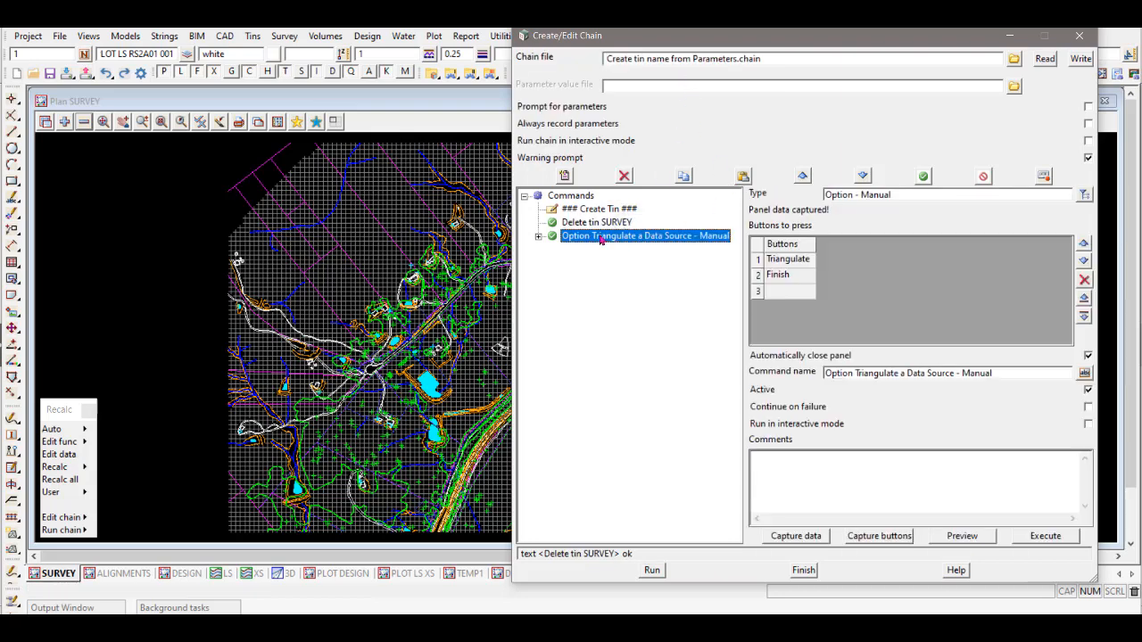
pyautogui.click(961, 535)
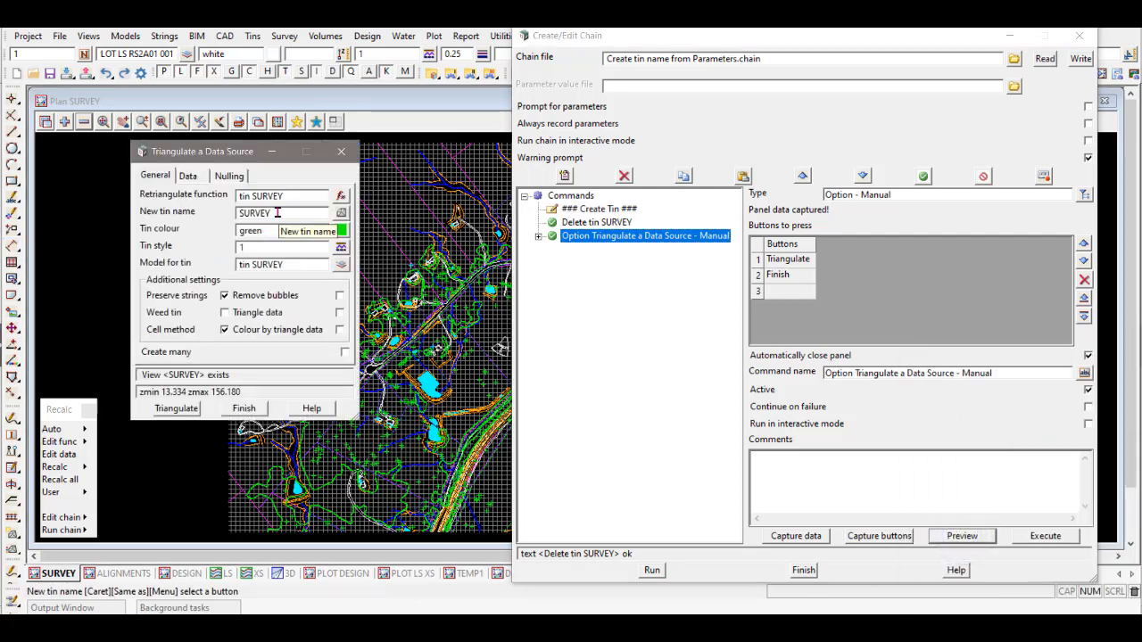
pyautogui.doubleClick(277, 212)
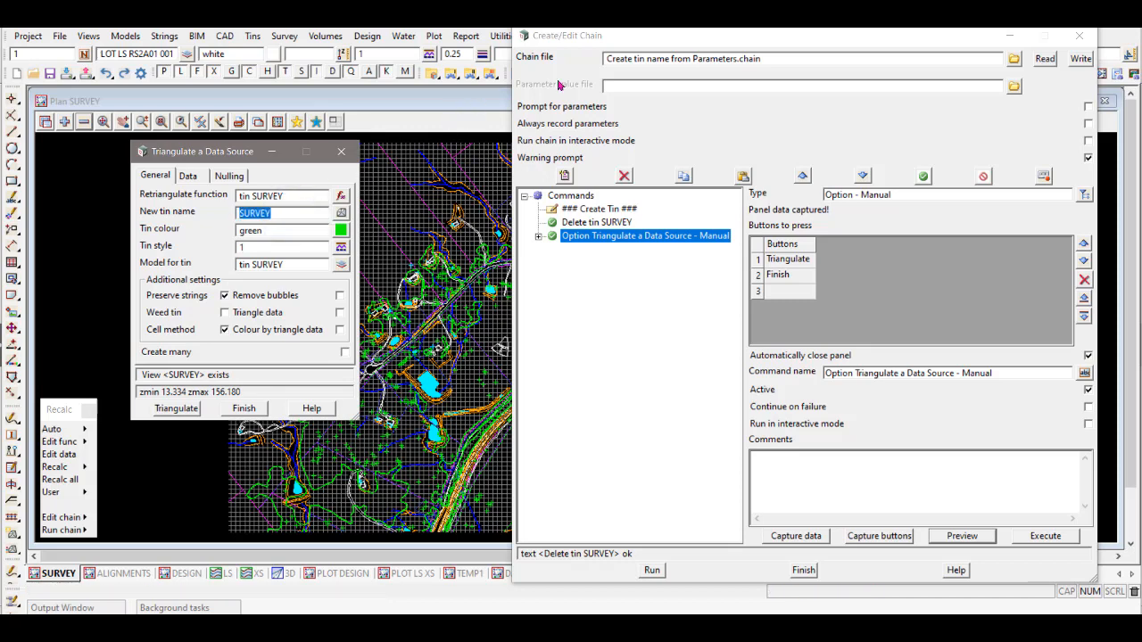
pyautogui.click(342, 151)
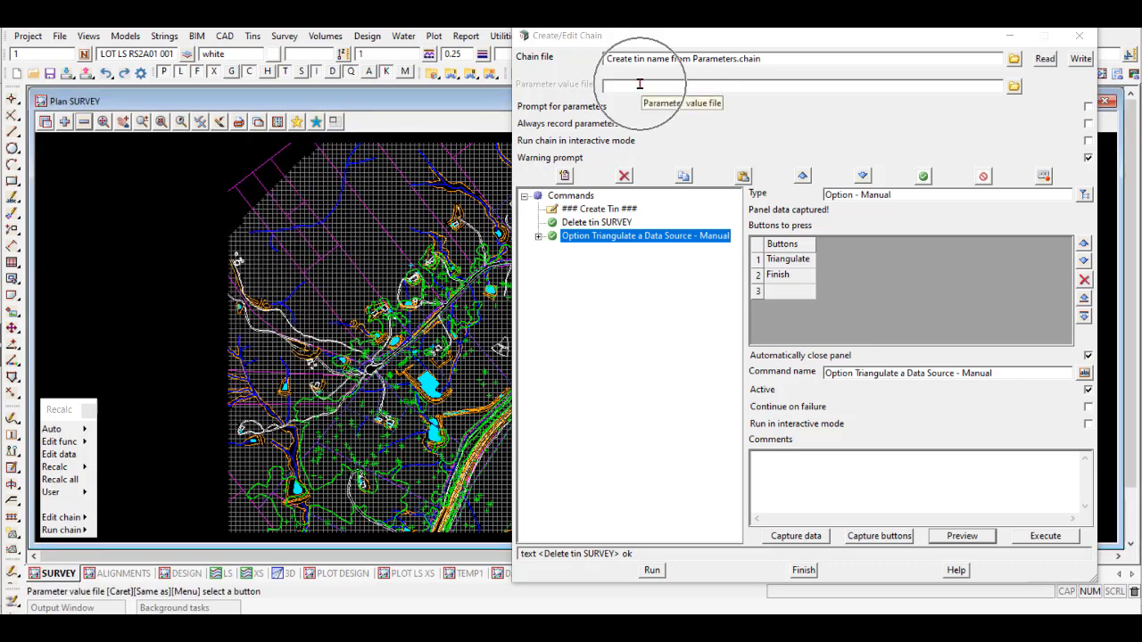
# Step: Copy the chain file's name without its extension, "Create tin name from Parameters", into the parameter value file
pyautogui.moveTo(736, 59); pyautogui.dragTo(591, 62)
pyautogui.hotkey('ctrl', 'c')
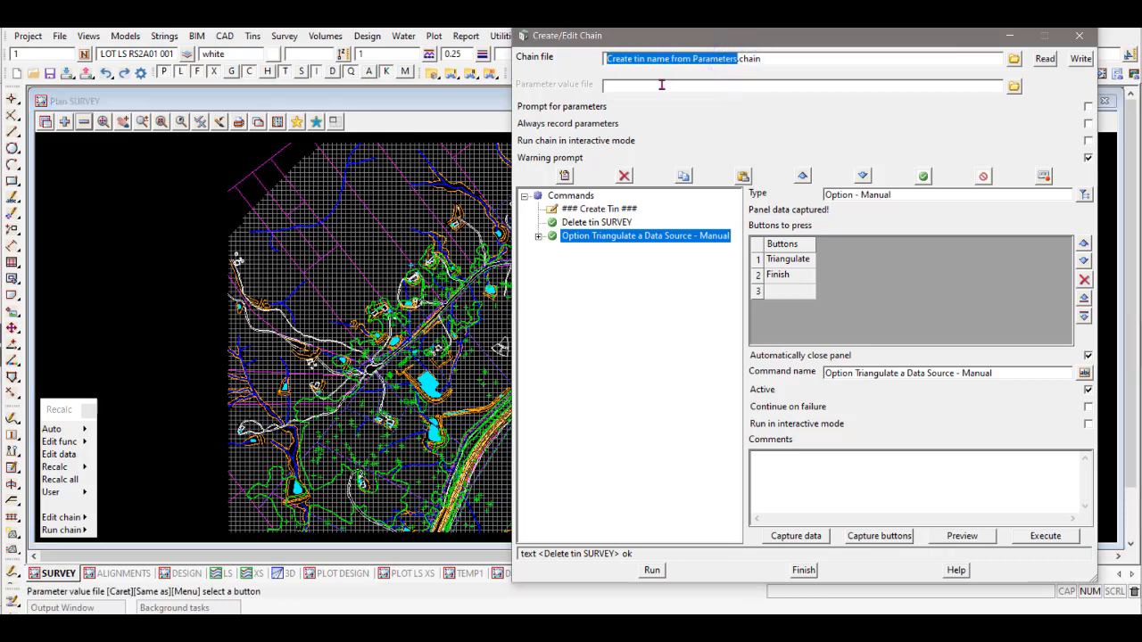
pyautogui.click(660, 86)
pyautogui.hotkey('ctrl', 'v')
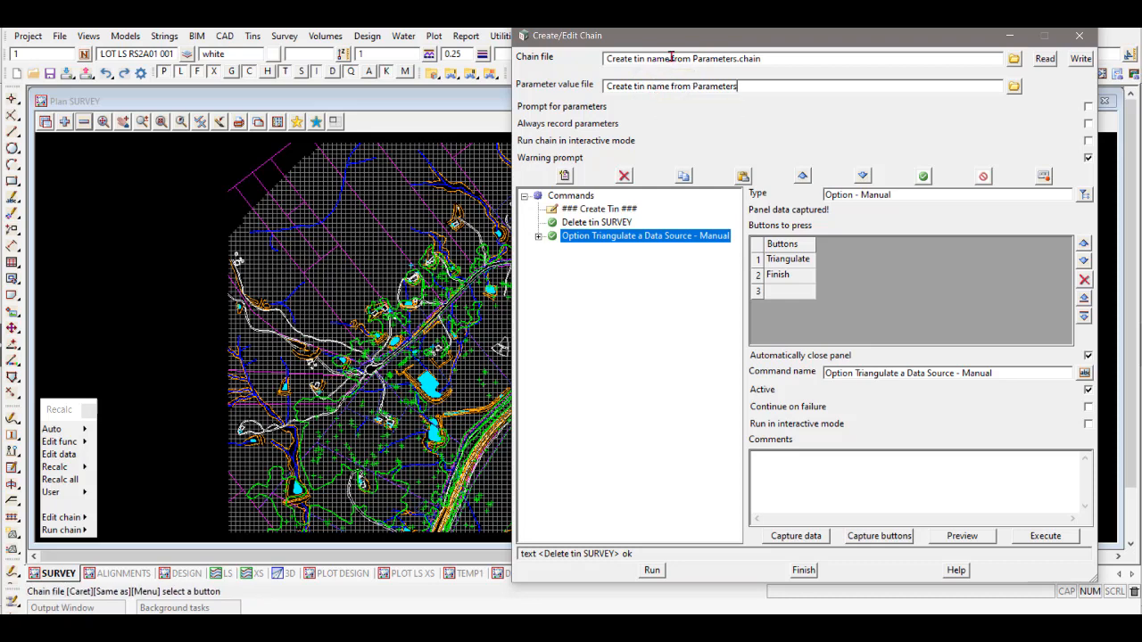
# Step: Open Create tin name from Parameters.pvf for editing, write it to disk and check for it in the .pvf file list
pyautogui.click(1013, 88)
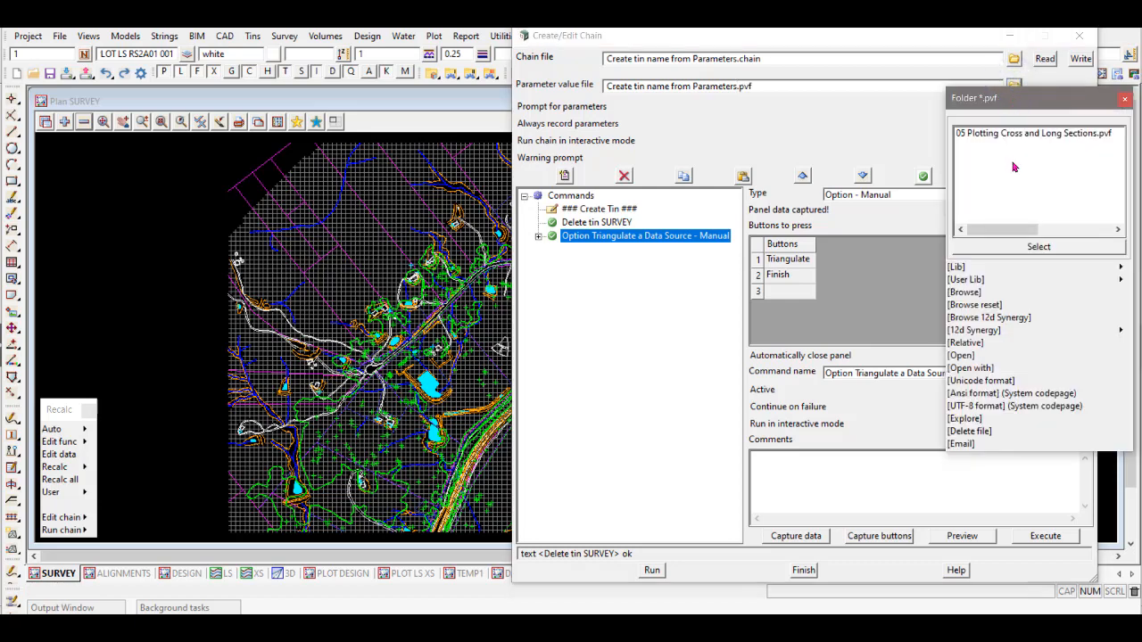
pyautogui.click(970, 357)
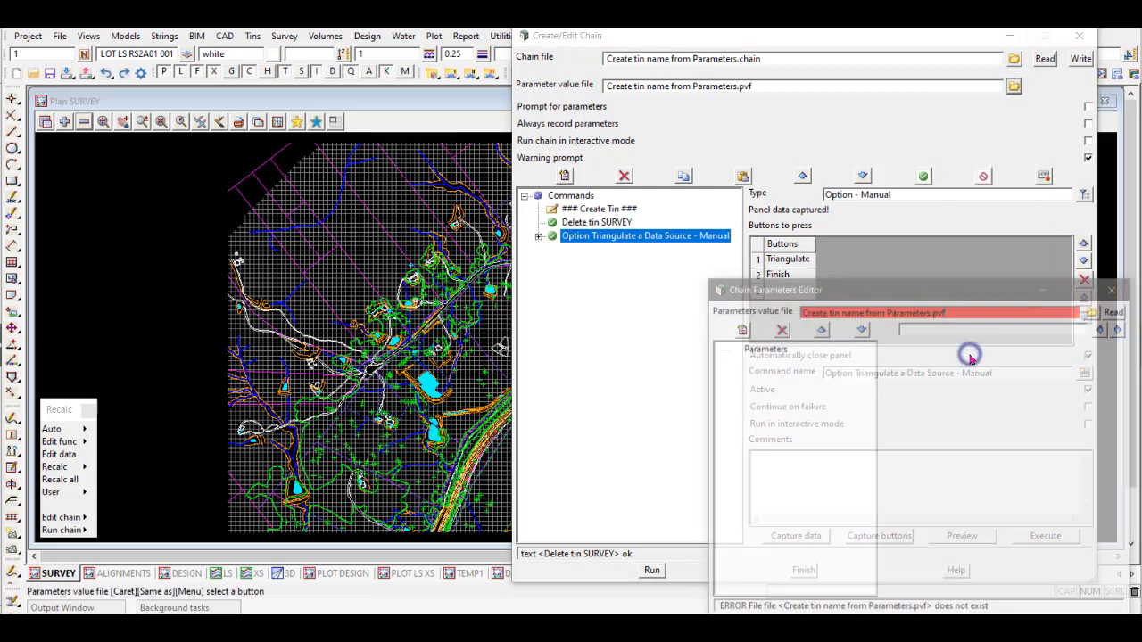
pyautogui.moveTo(906, 277); pyautogui.dragTo(663, 151)
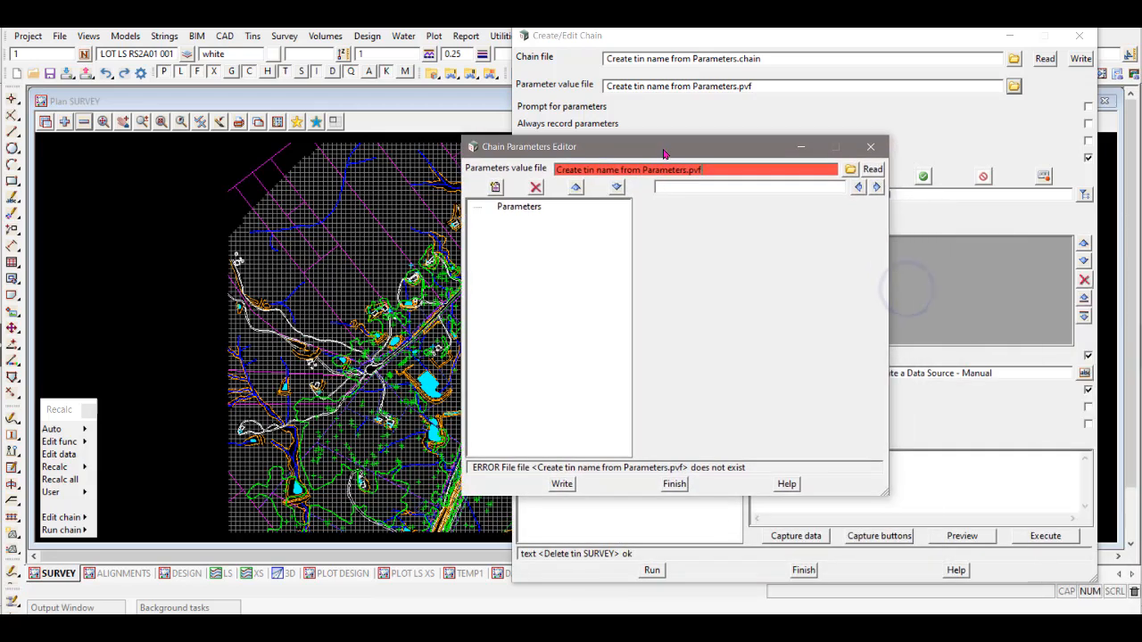
pyautogui.click(562, 485)
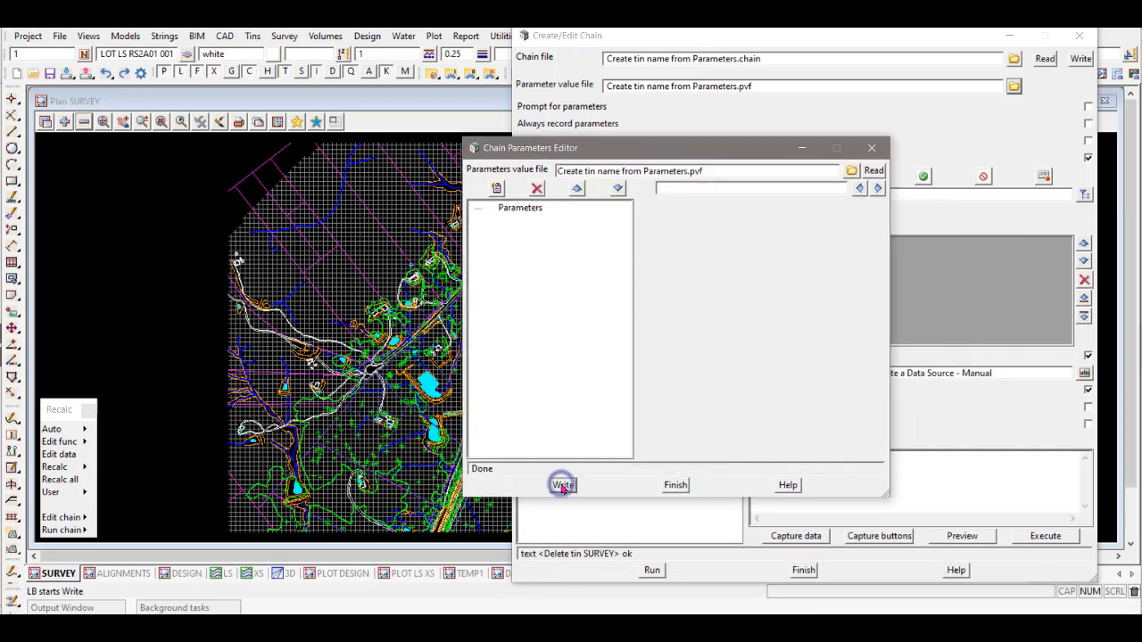
pyautogui.click(851, 170)
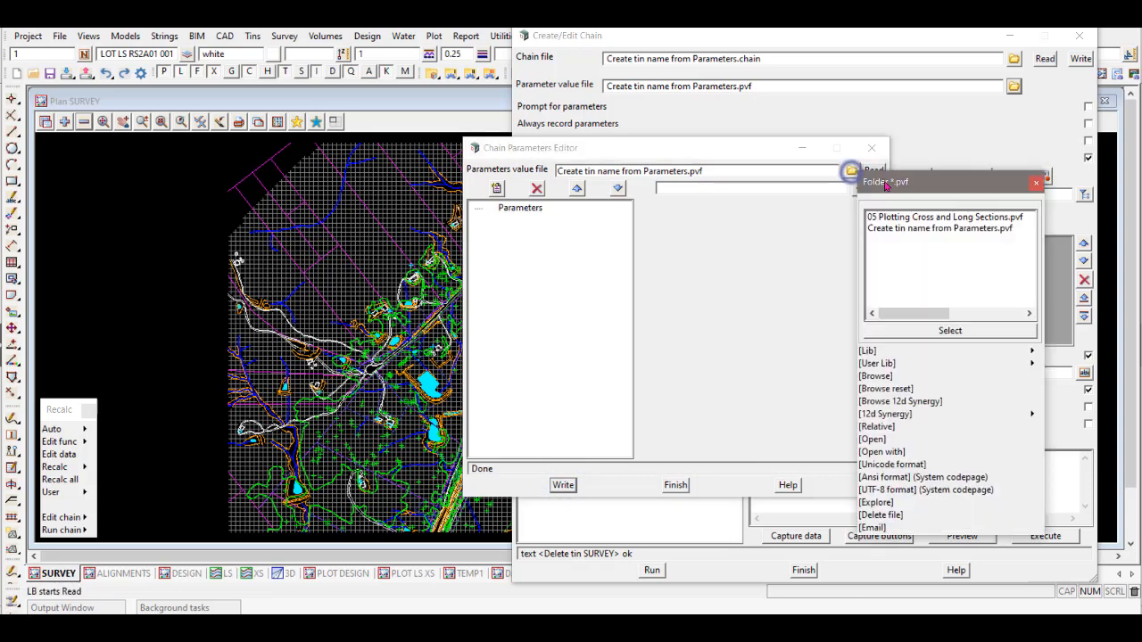
pyautogui.click(890, 228)
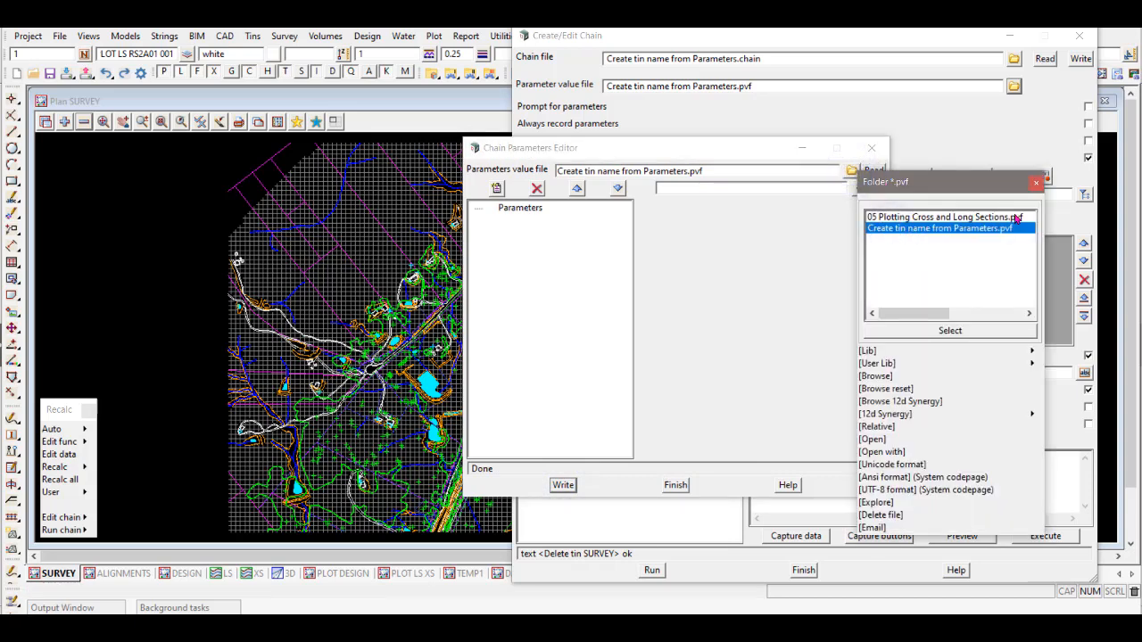
pyautogui.click(1036, 184)
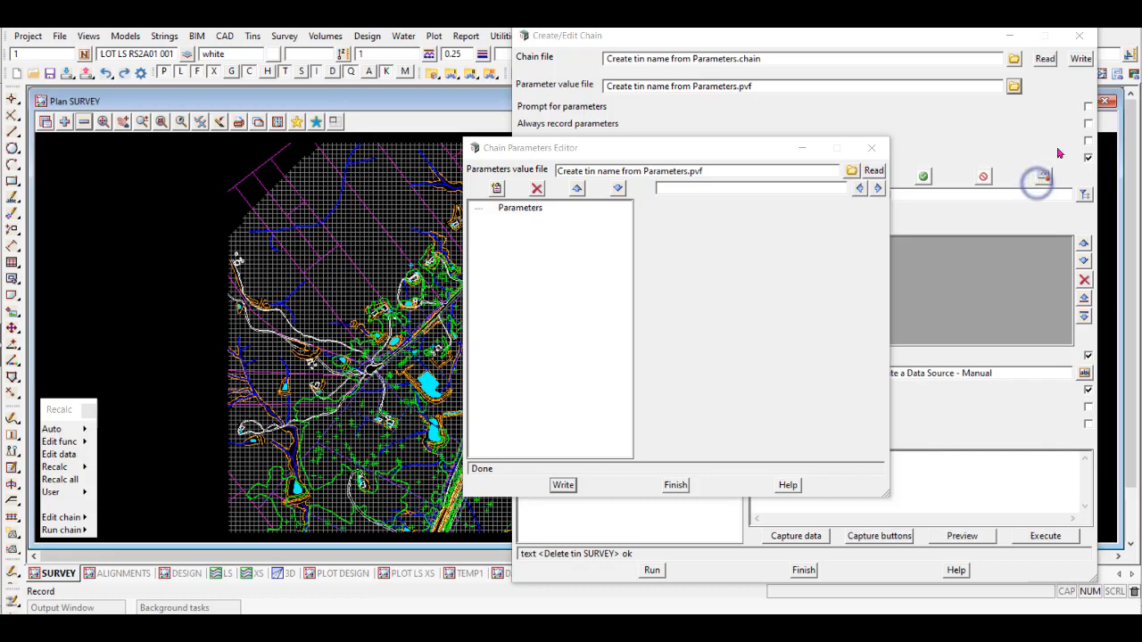
# Step: Move the Chain Parameters Editor clear of the command list and preview the Triangulate a Data Source panel alongside it
pyautogui.moveTo(530, 151); pyautogui.dragTo(712, 272)
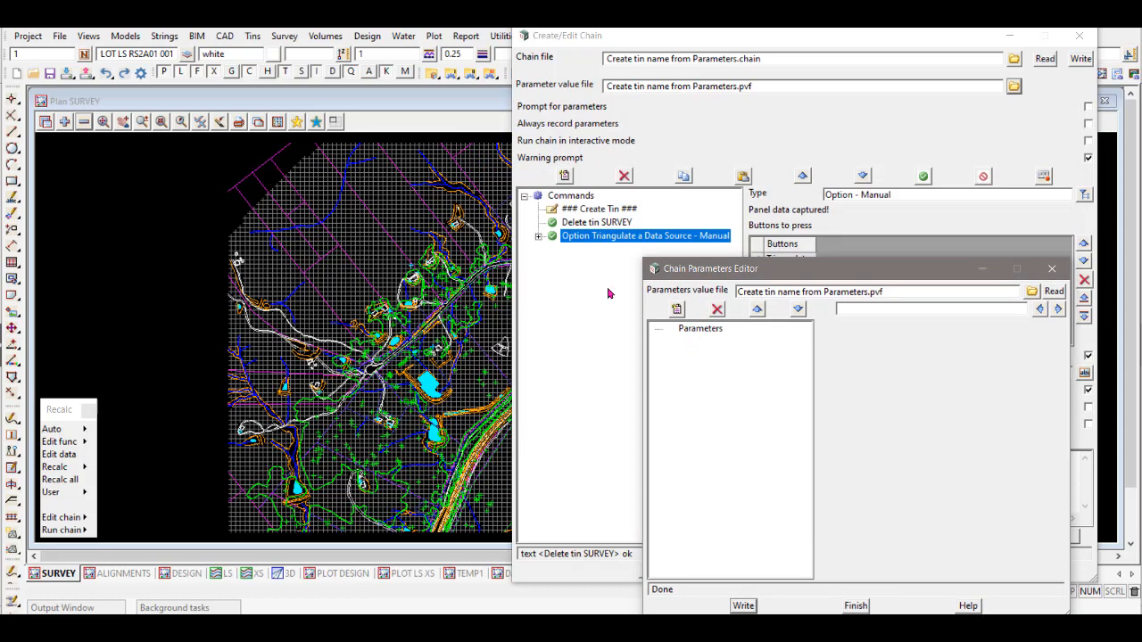
pyautogui.moveTo(844, 268); pyautogui.dragTo(858, 54)
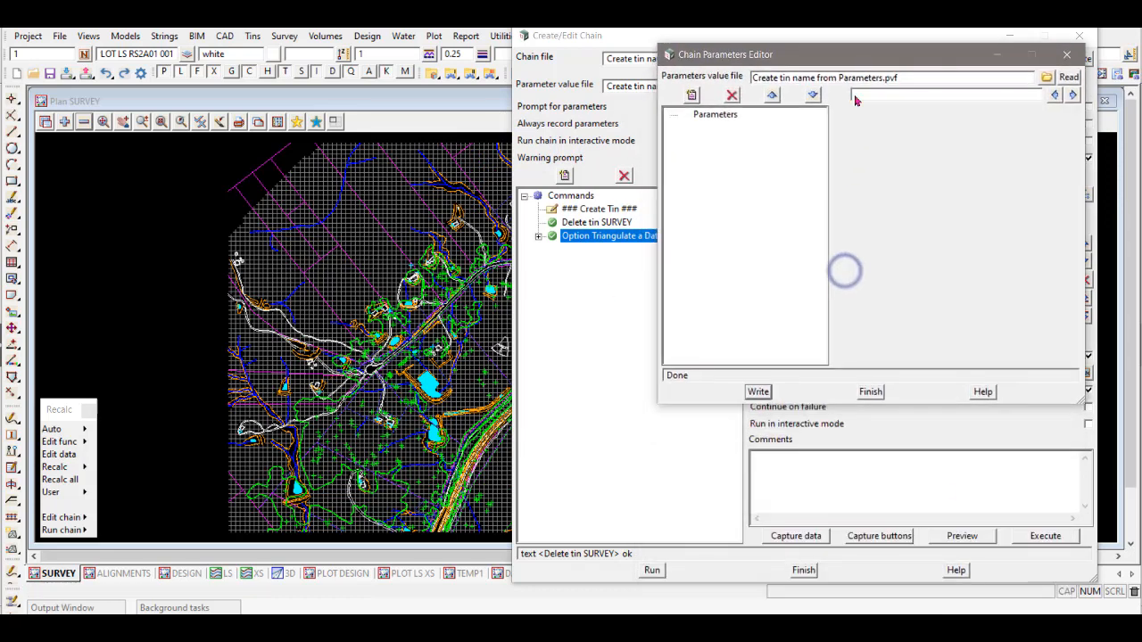
pyautogui.click(962, 536)
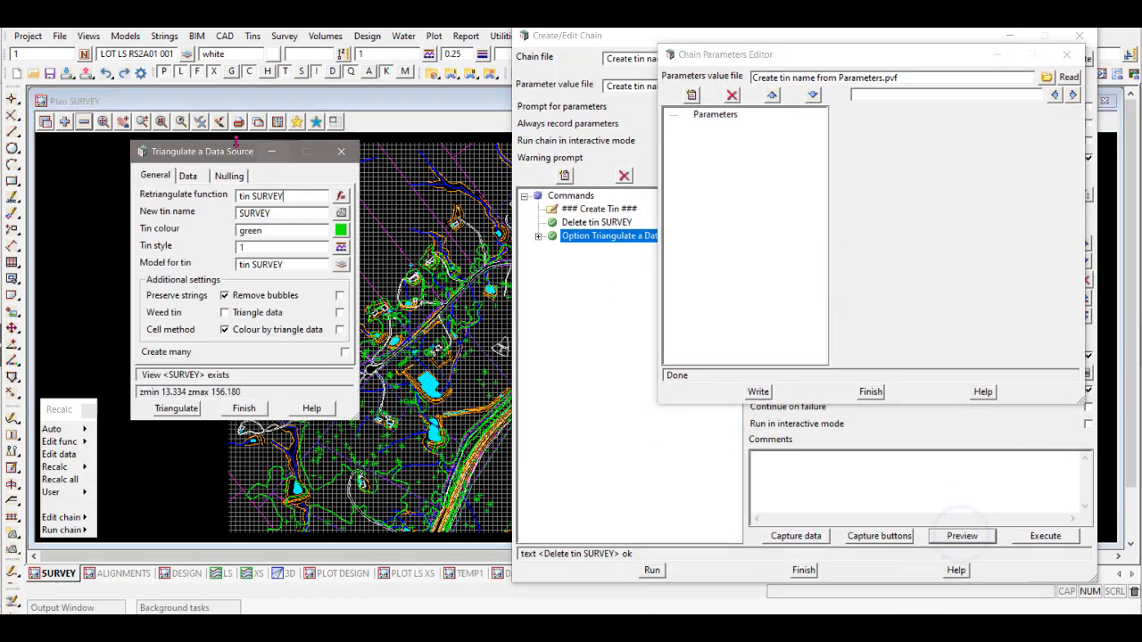
pyautogui.moveTo(210, 156); pyautogui.dragTo(192, 137)
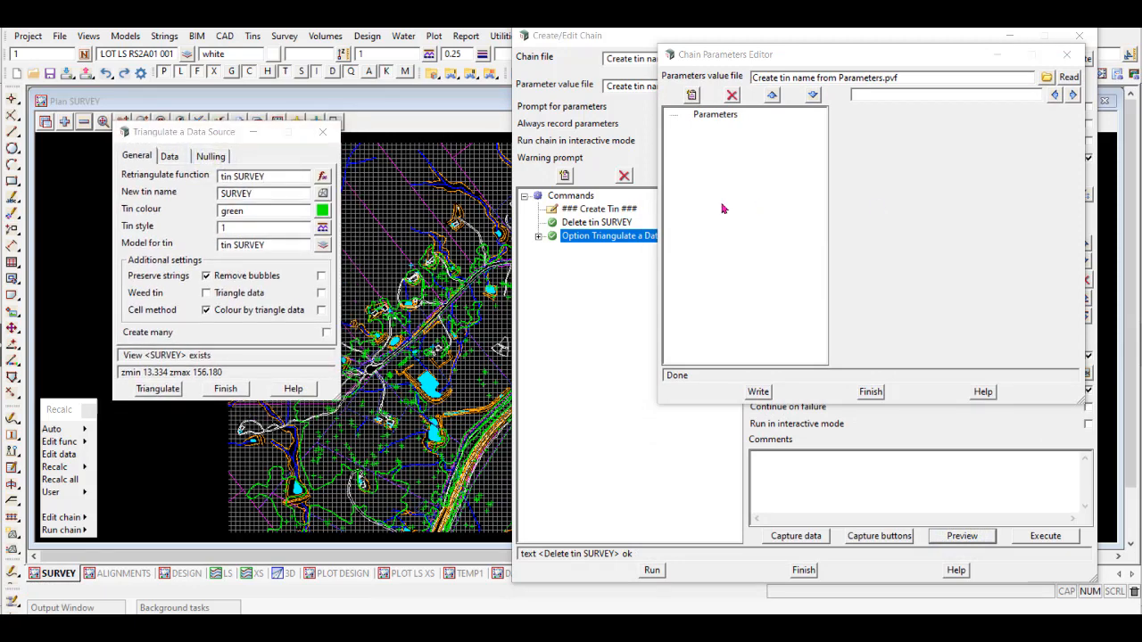
# Step: Add a Text parameter named "New tin name" with the value SURVEY to the parameters value file
pyautogui.click(712, 119)
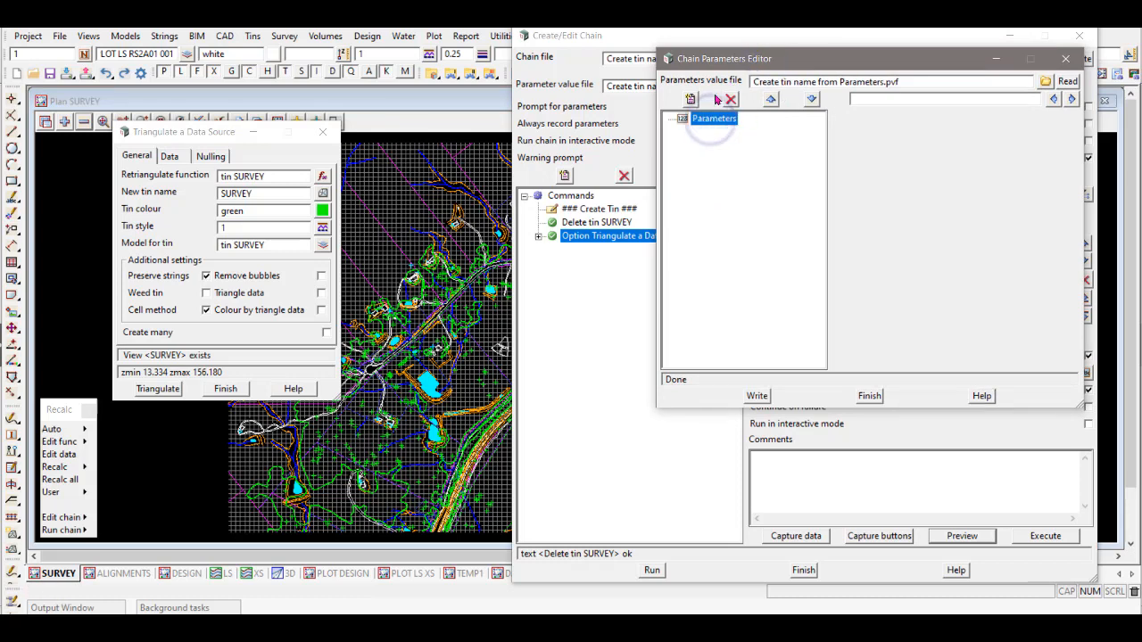
pyautogui.click(691, 101)
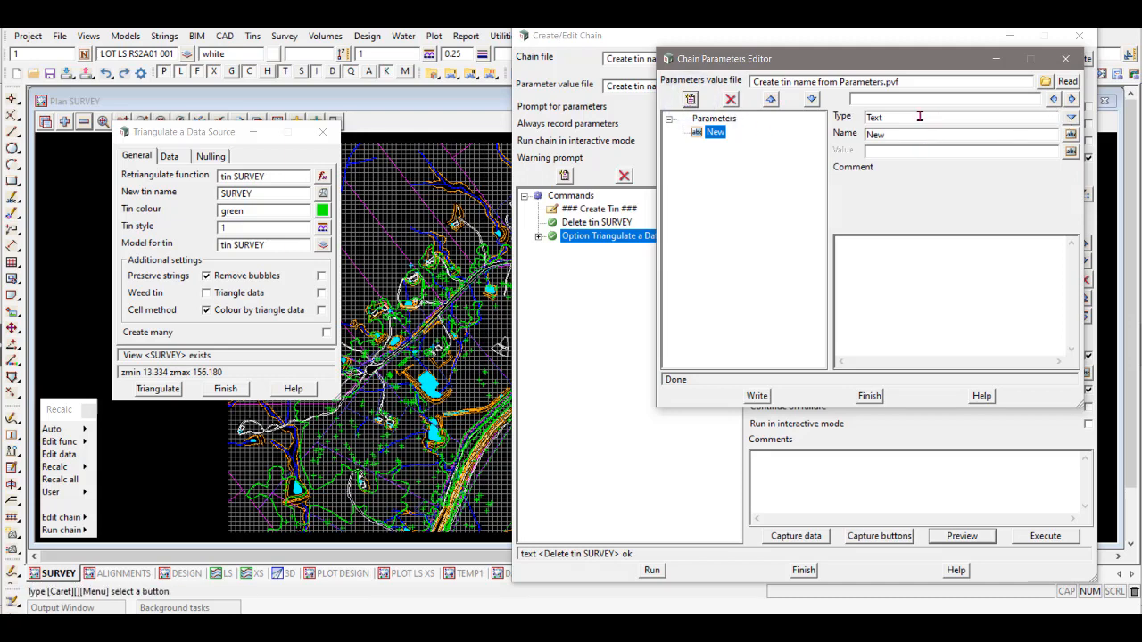
pyautogui.click(1071, 116)
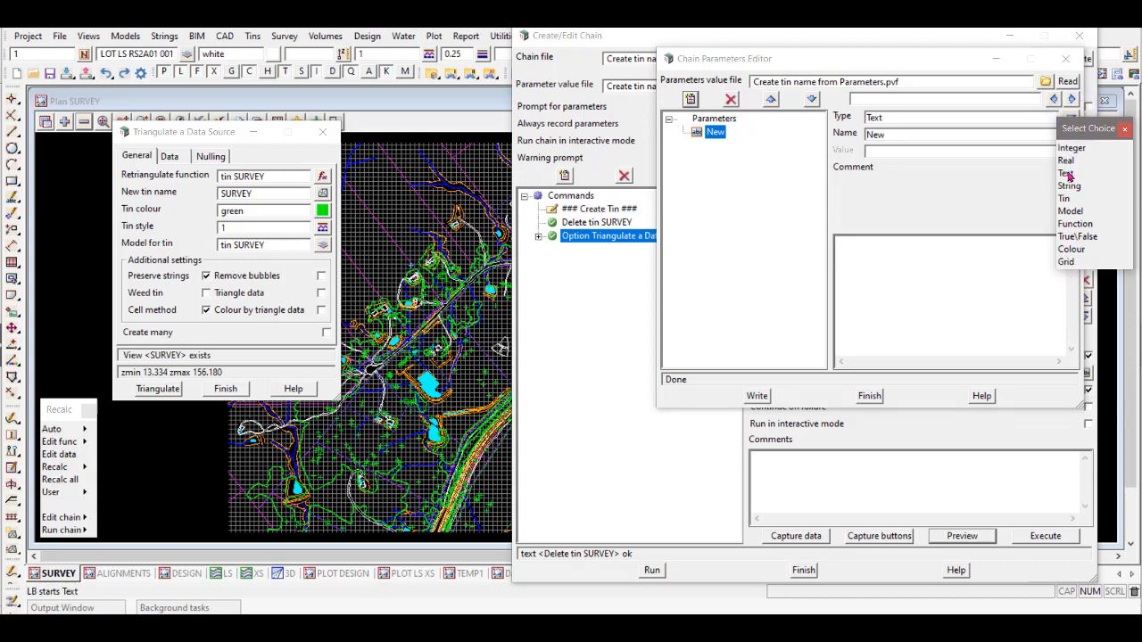
pyautogui.click(1126, 131)
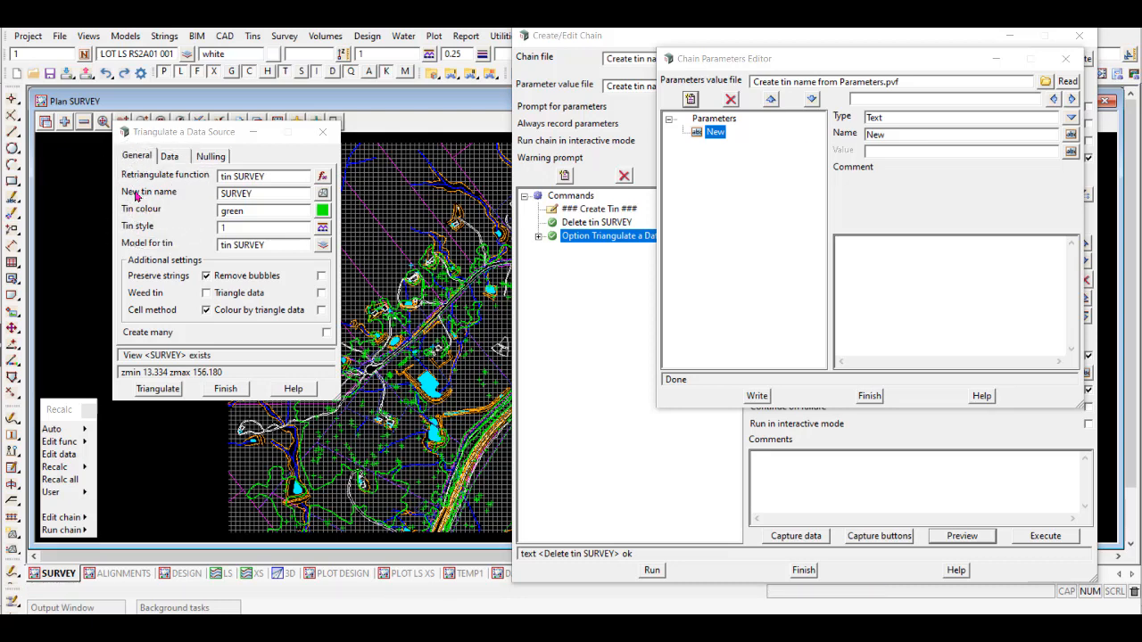
pyautogui.click(899, 136)
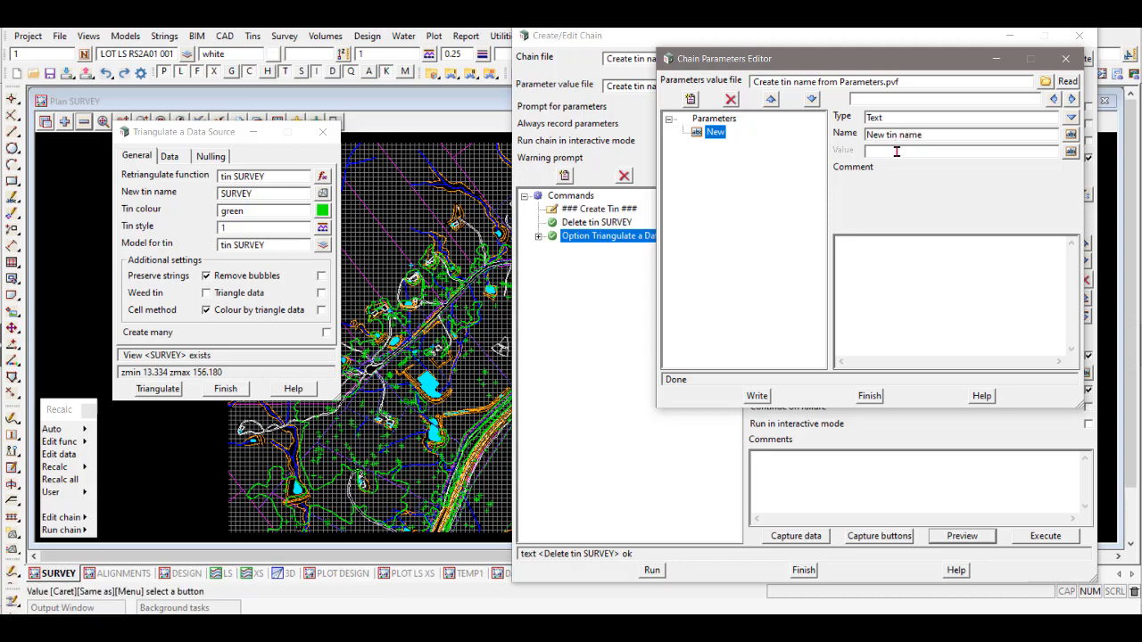
pyautogui.click(896, 151)
pyautogui.write('SURVEY')
# Step: Check the parameter against the previewed panel's new tin name and write the parameters value file, replacing the existing one
pyautogui.doubleClick(258, 193)
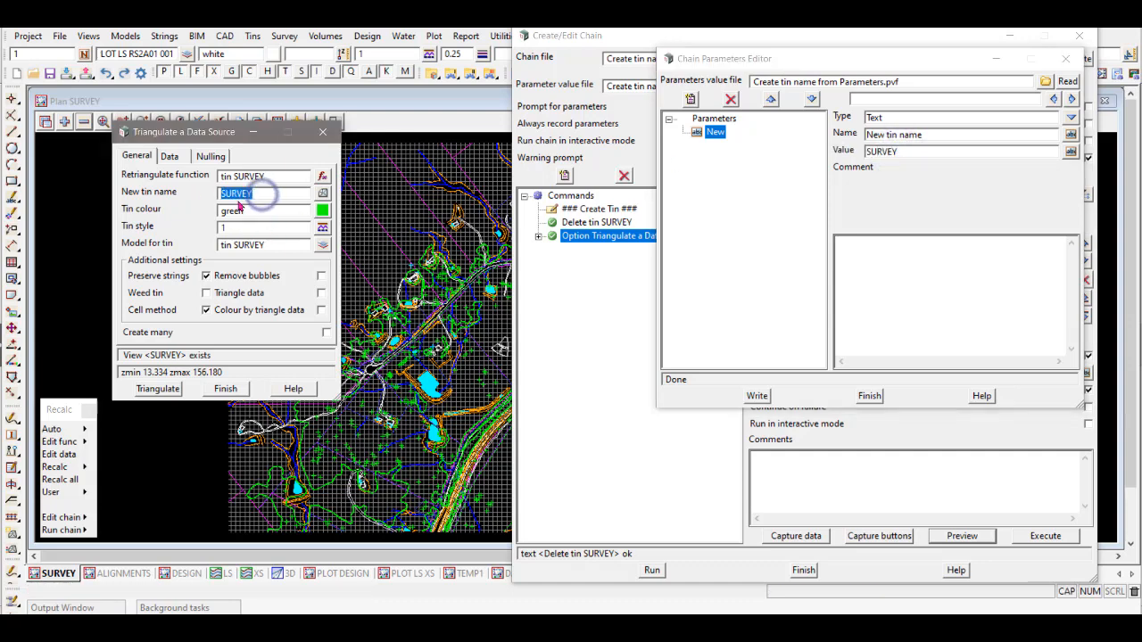
pyautogui.click(259, 193)
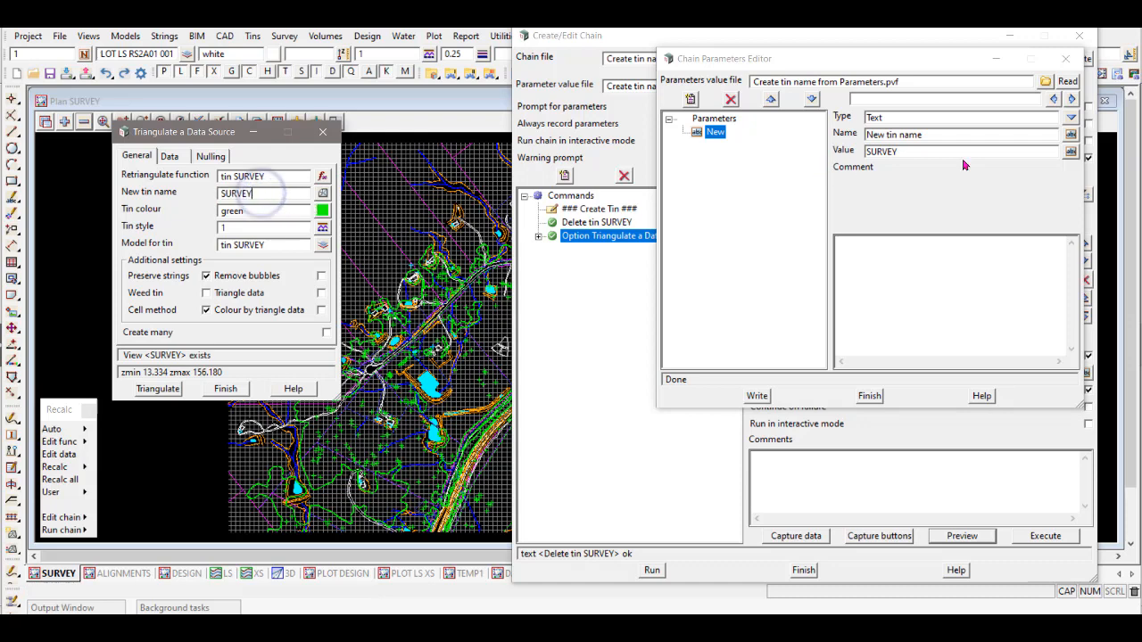
pyautogui.click(755, 397)
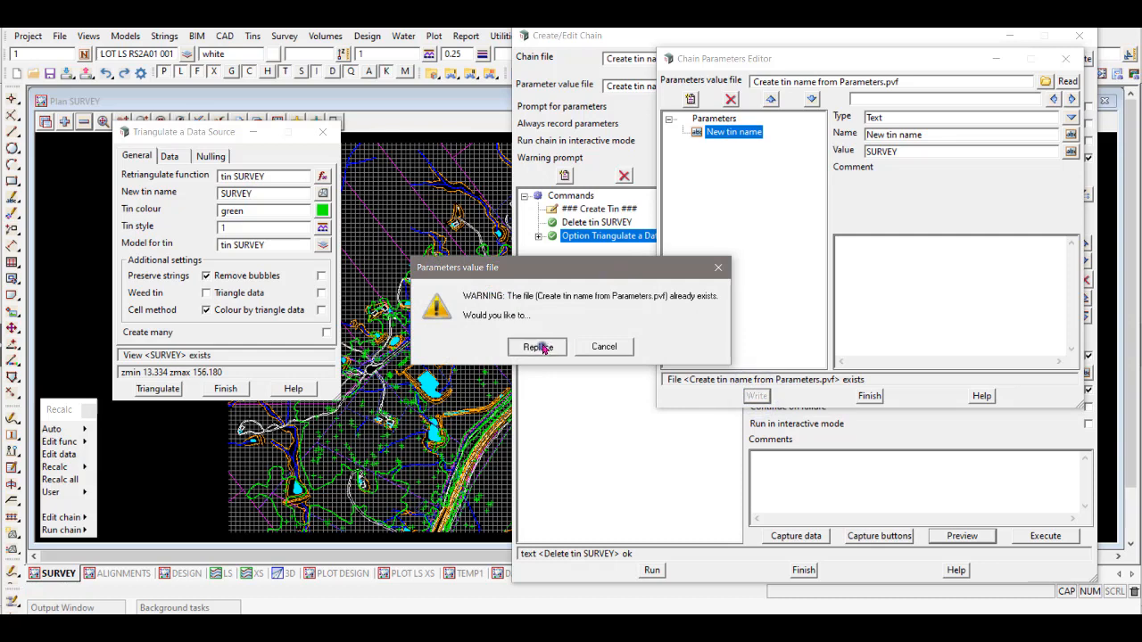
pyautogui.click(541, 348)
# Step: Add a new parameter below New tin name and review the tin name, model and retriangulate function fields in the previewed Triangulate a Data Source panel
pyautogui.click(724, 120)
pyautogui.click(732, 133)
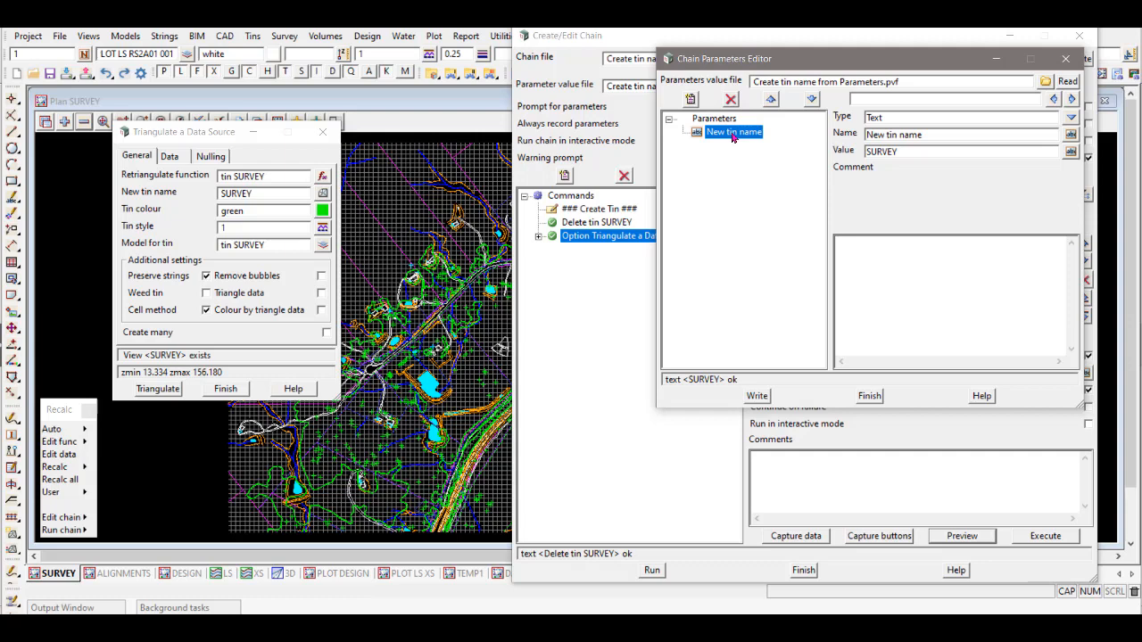
pyautogui.click(691, 99)
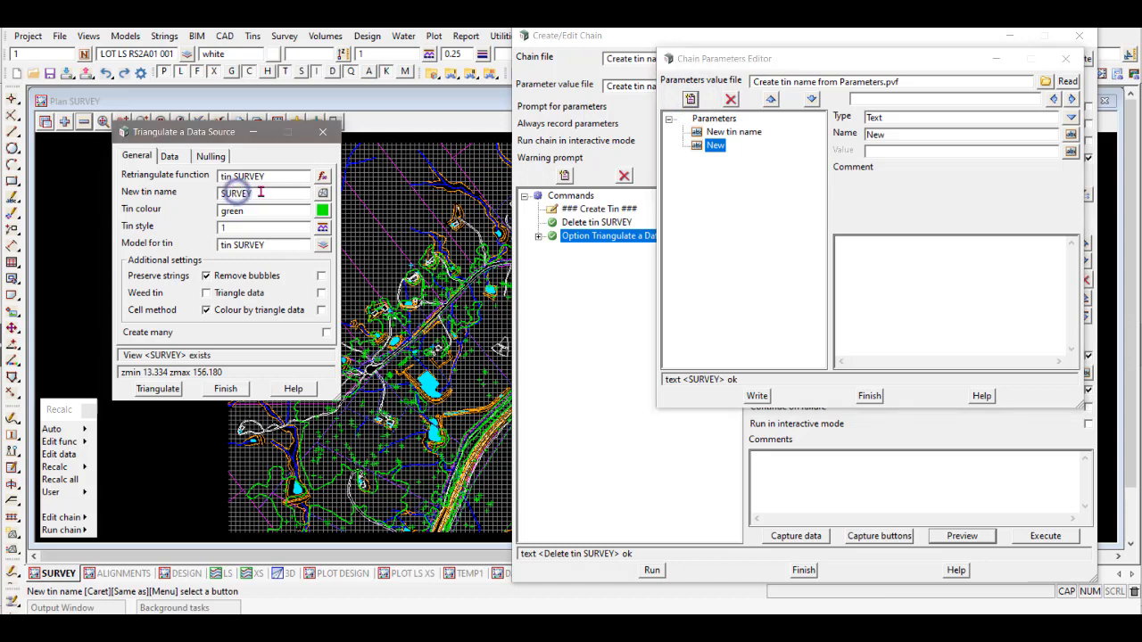
pyautogui.moveTo(258, 191); pyautogui.dragTo(223, 196)
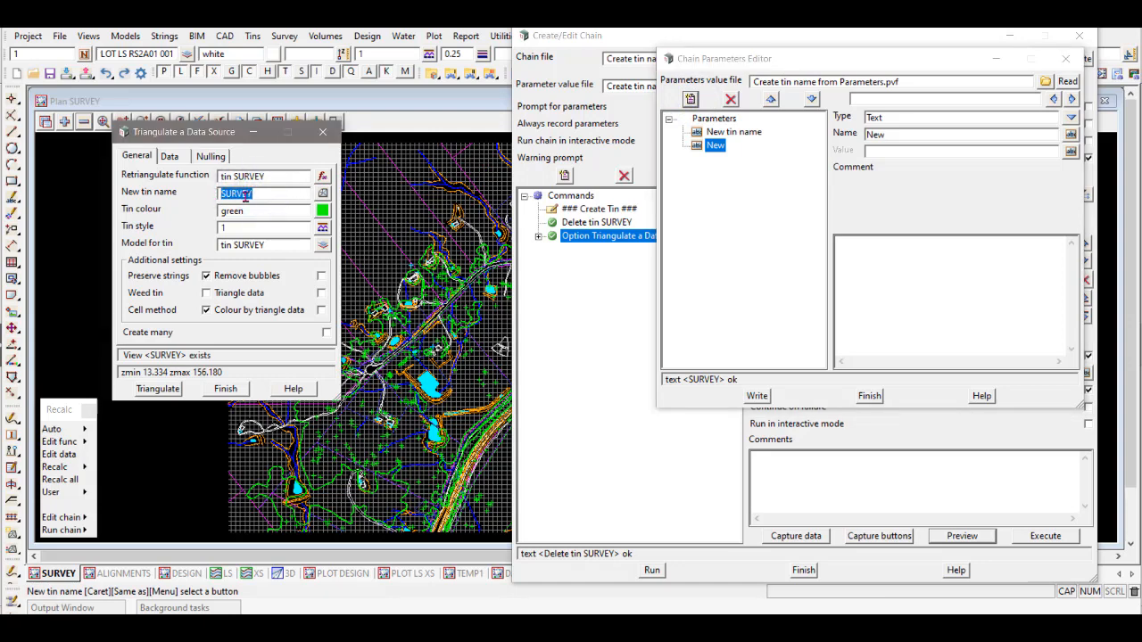
pyautogui.click(278, 246)
pyautogui.moveTo(254, 248); pyautogui.dragTo(211, 247)
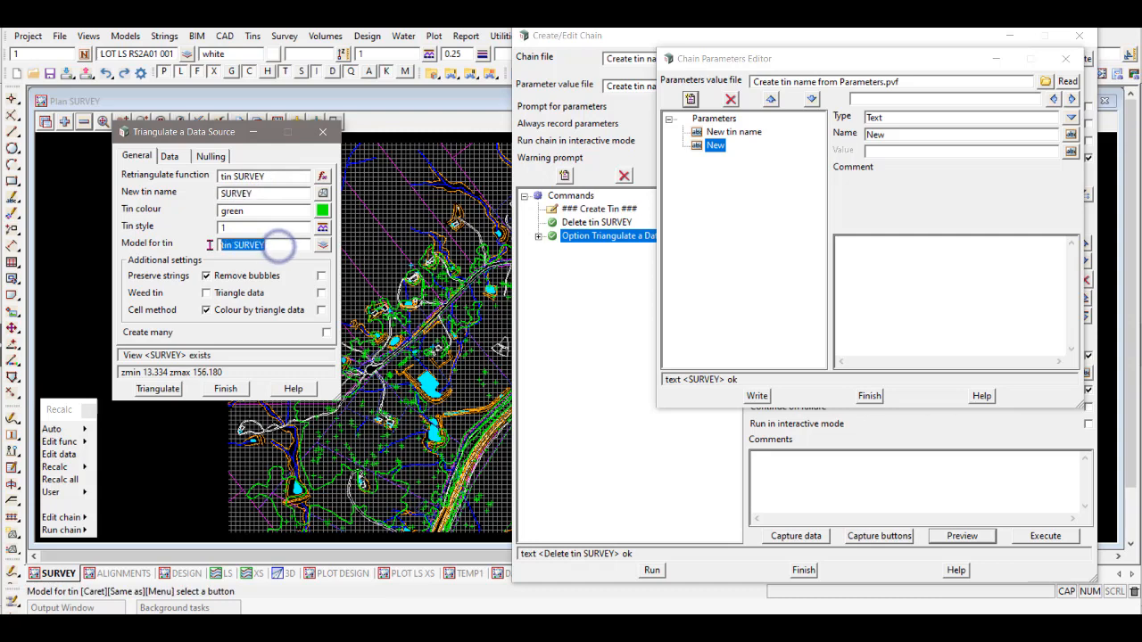
pyautogui.doubleClick(280, 175)
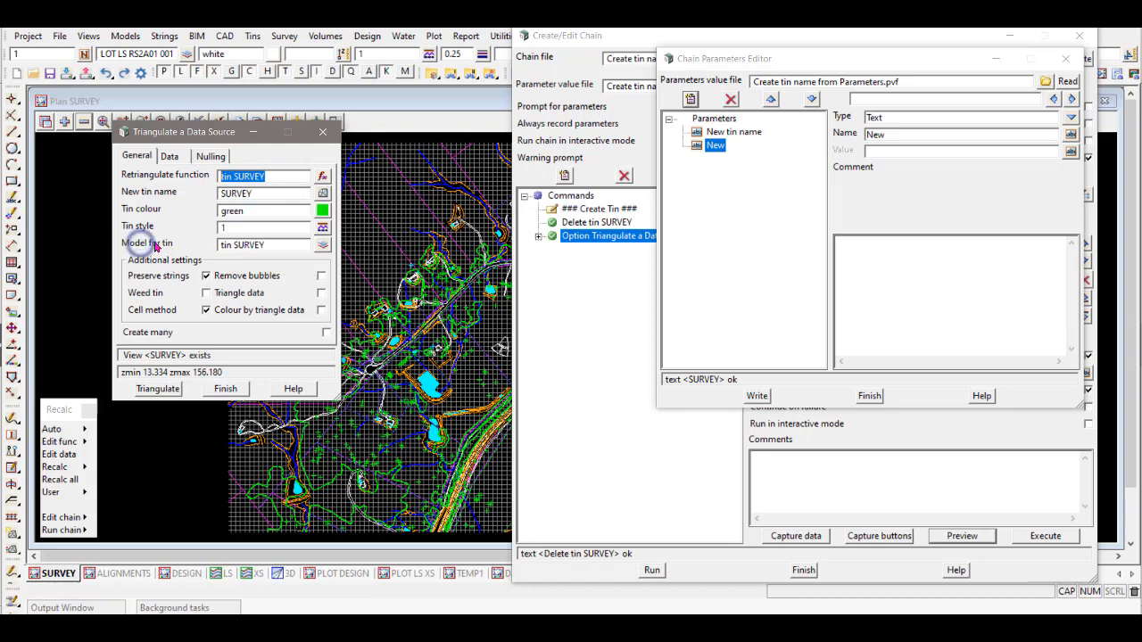
pyautogui.click(258, 244)
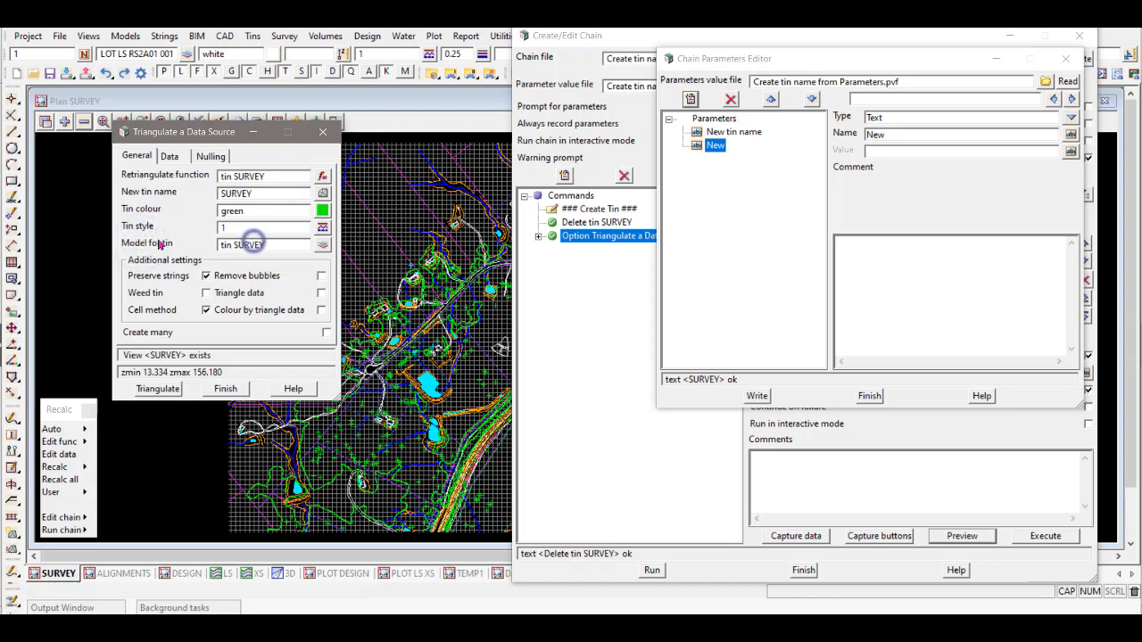
# Step: Name the new Text parameter "Model for tin", matching the field label in the previewed triangulation panel
pyautogui.click(732, 132)
pyautogui.click(716, 145)
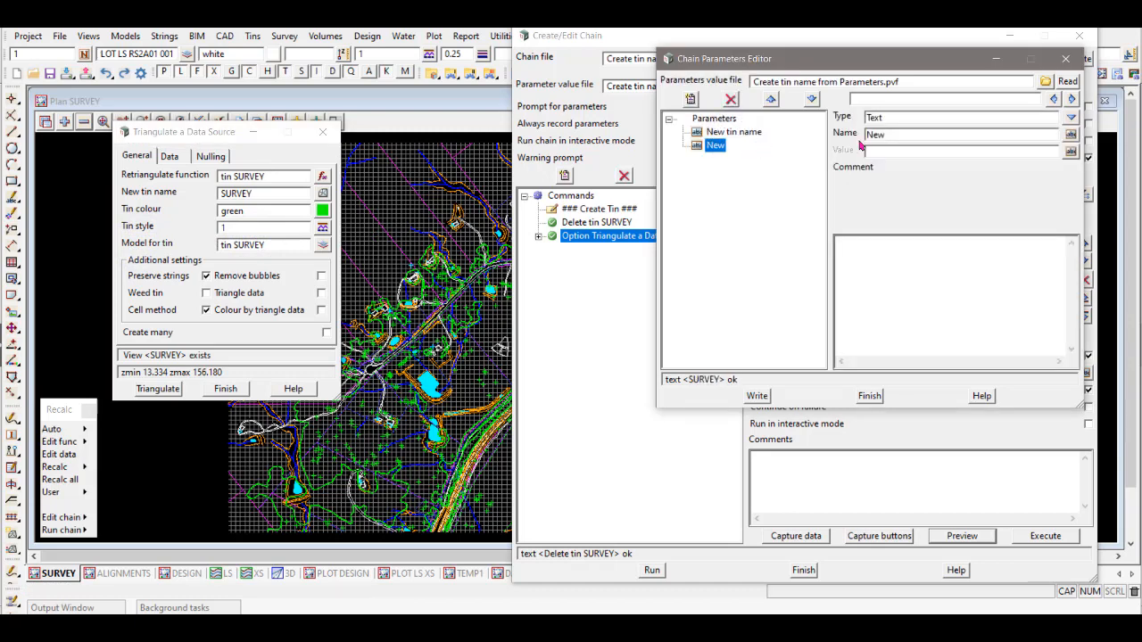
pyautogui.doubleClick(896, 137)
pyautogui.write('Model for tin')
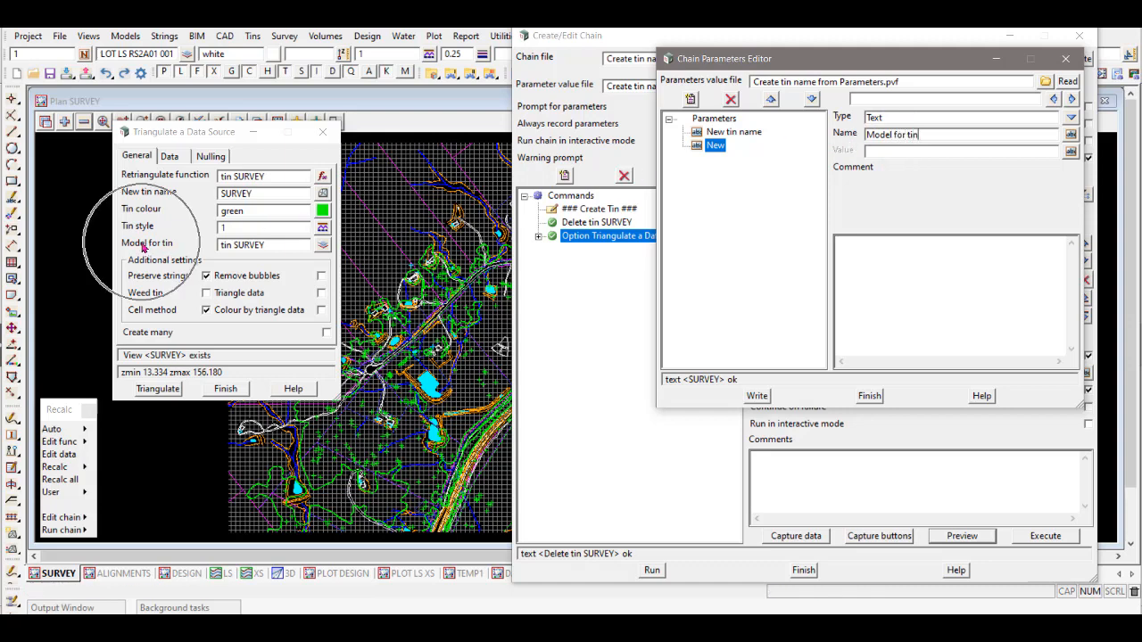
pyautogui.click(161, 247)
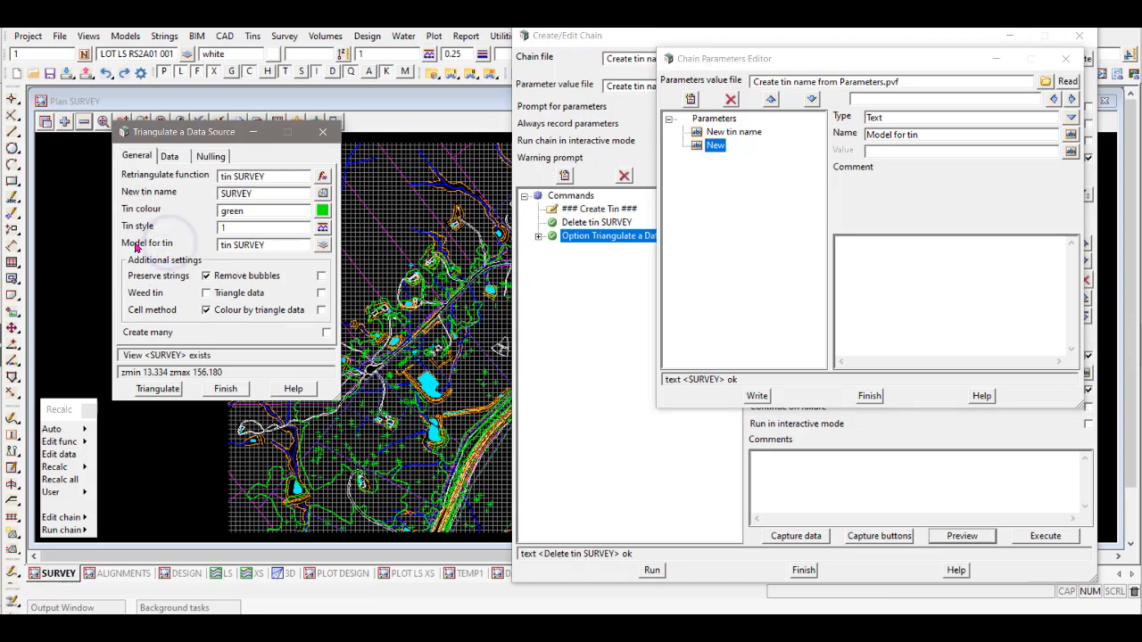
# Step: Set the Model for tin value to "tin [New tin name]", reusing the first parameter's name as the bracketed reference
pyautogui.click(891, 150)
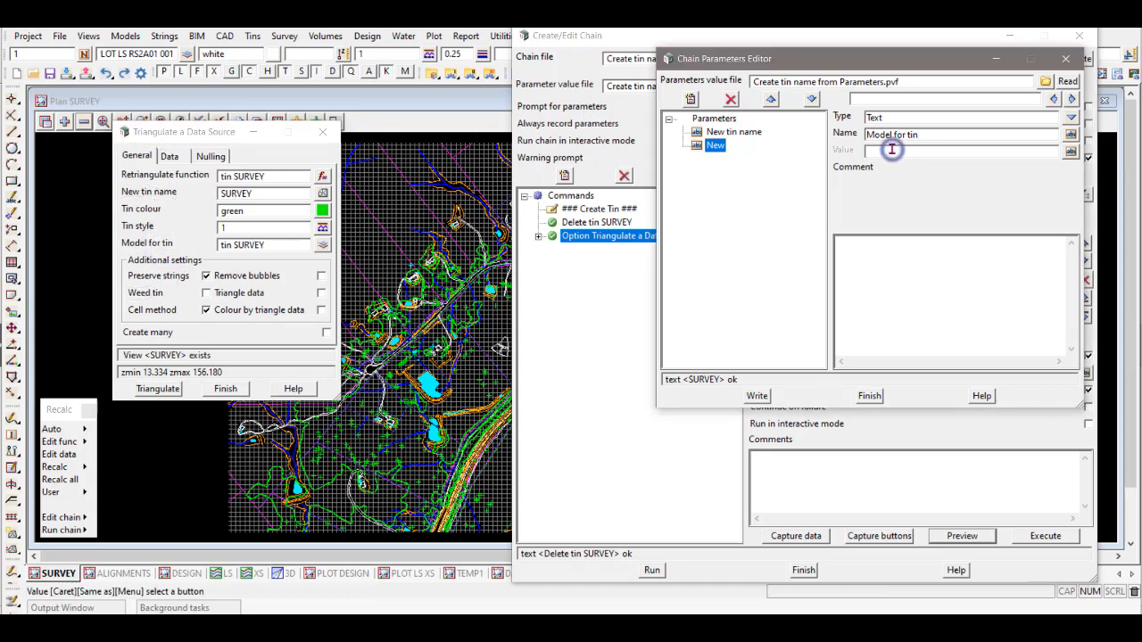
pyautogui.write('tin')
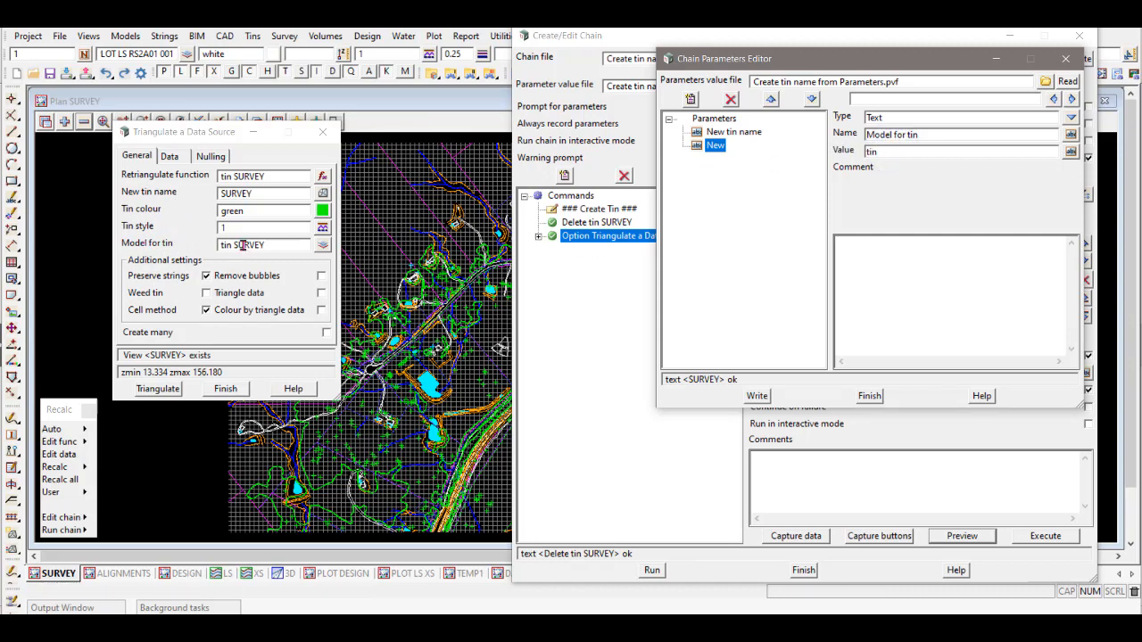
pyautogui.doubleClick(259, 193)
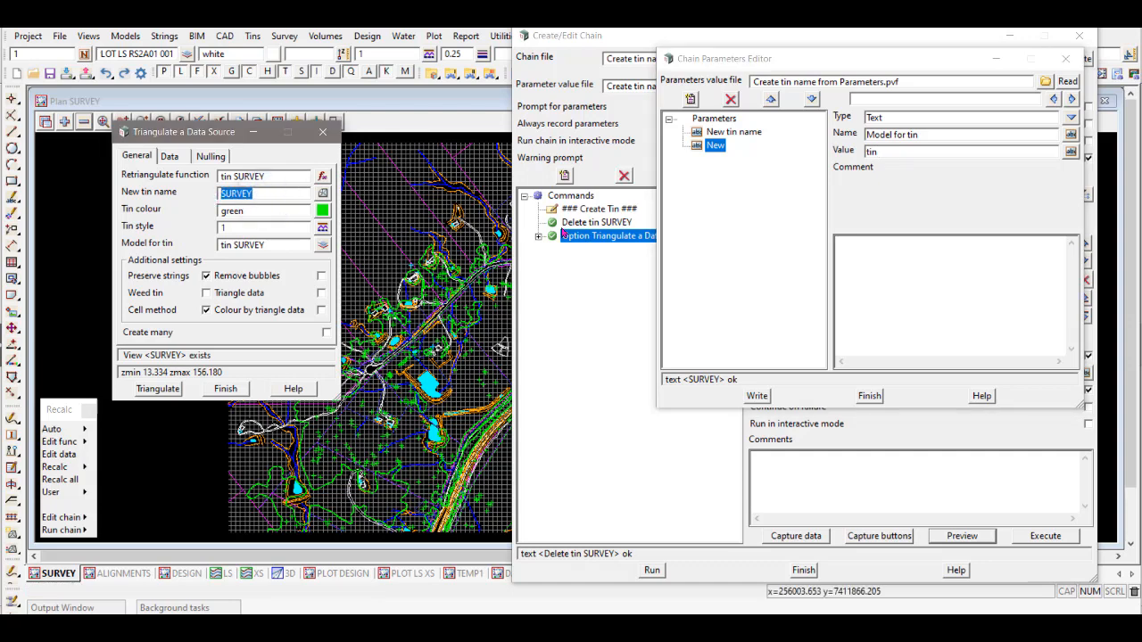
pyautogui.click(738, 133)
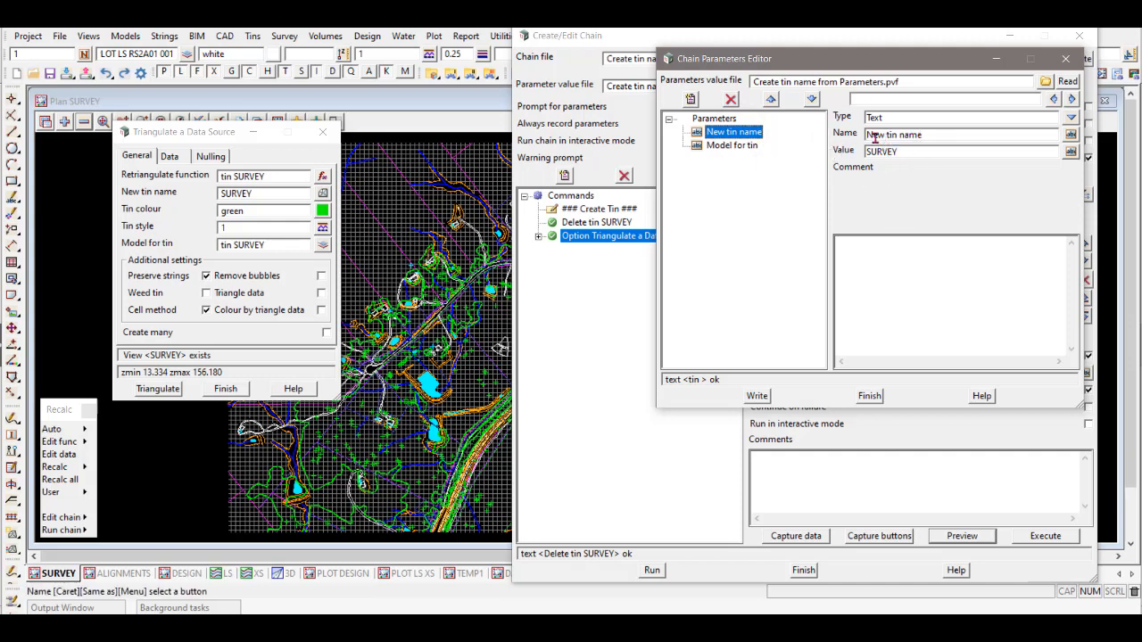
pyautogui.click(943, 134)
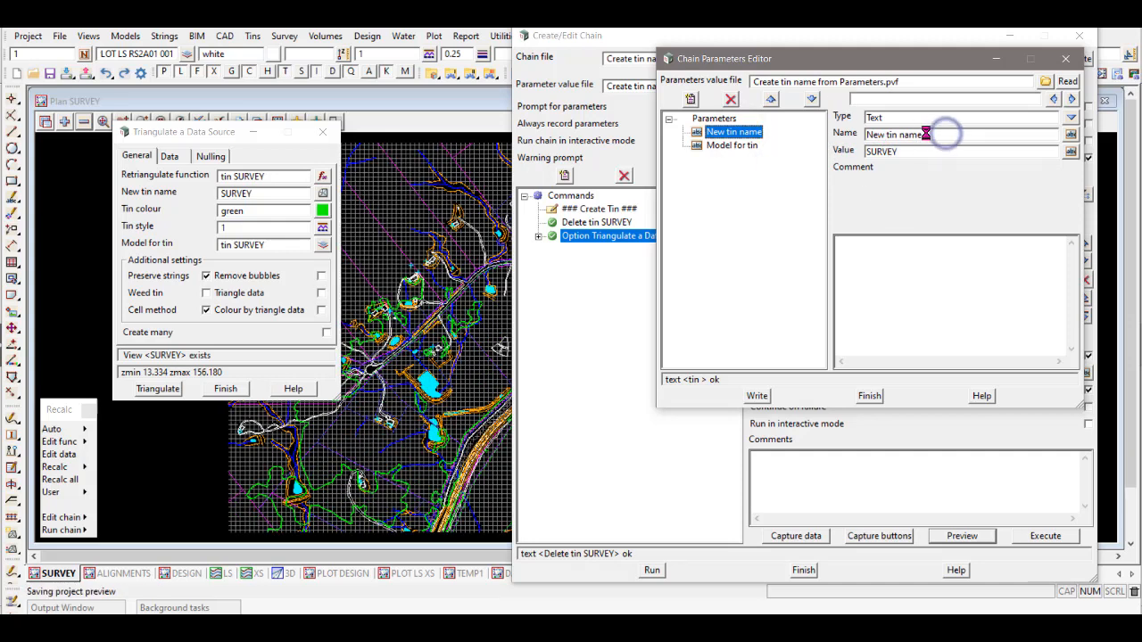
pyautogui.moveTo(932, 134); pyautogui.dragTo(848, 134)
pyautogui.hotkey('ctrl', 'c')
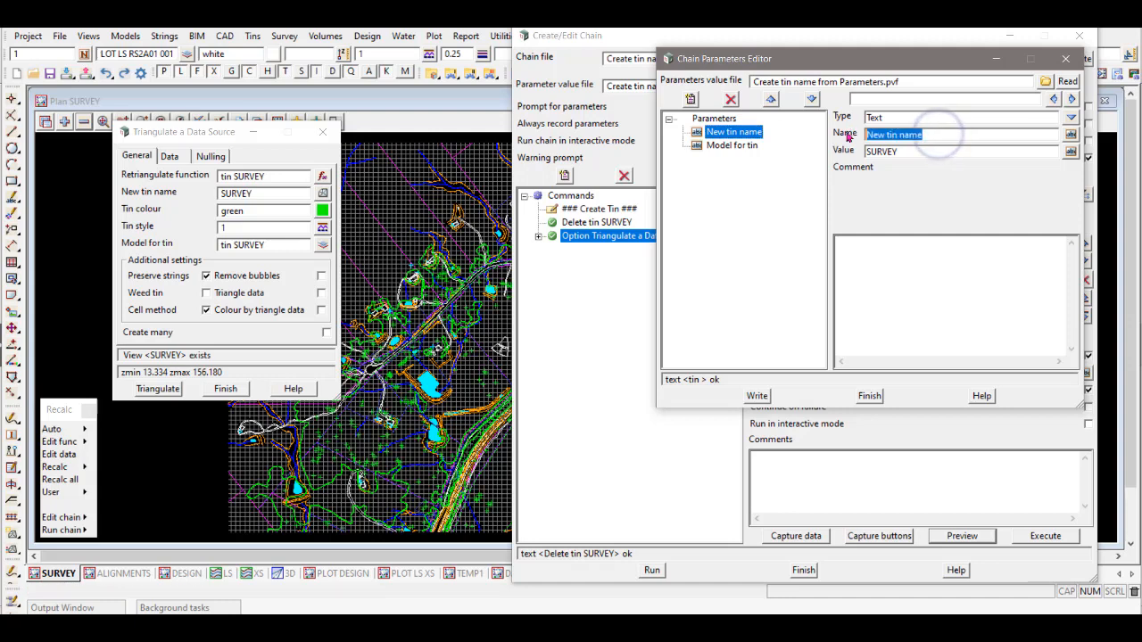
pyautogui.click(731, 145)
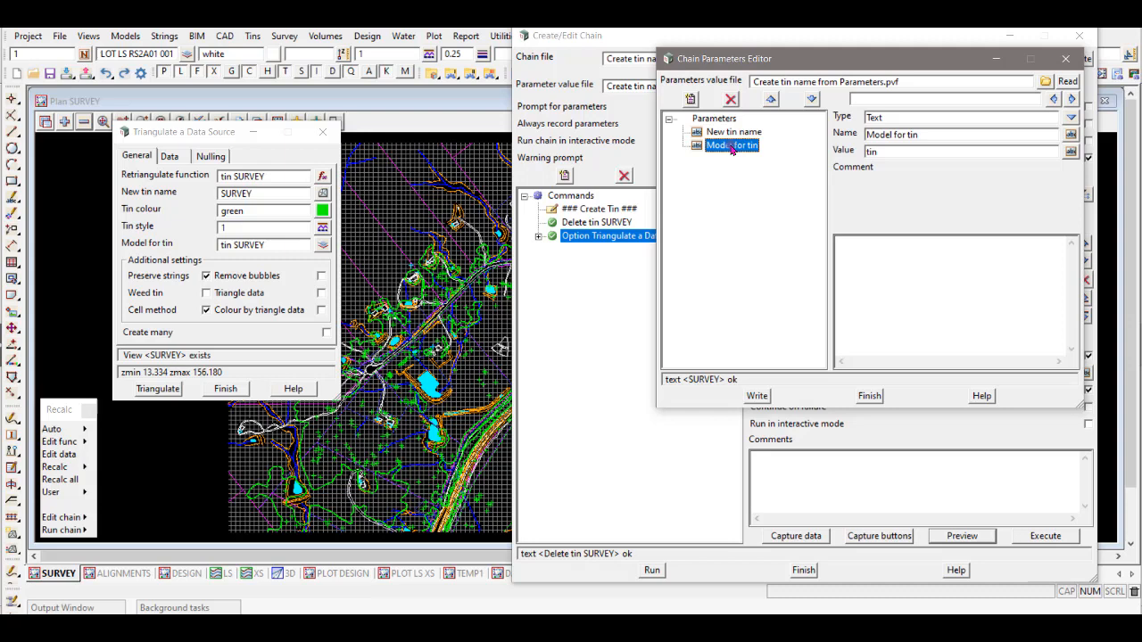
pyautogui.click(900, 154)
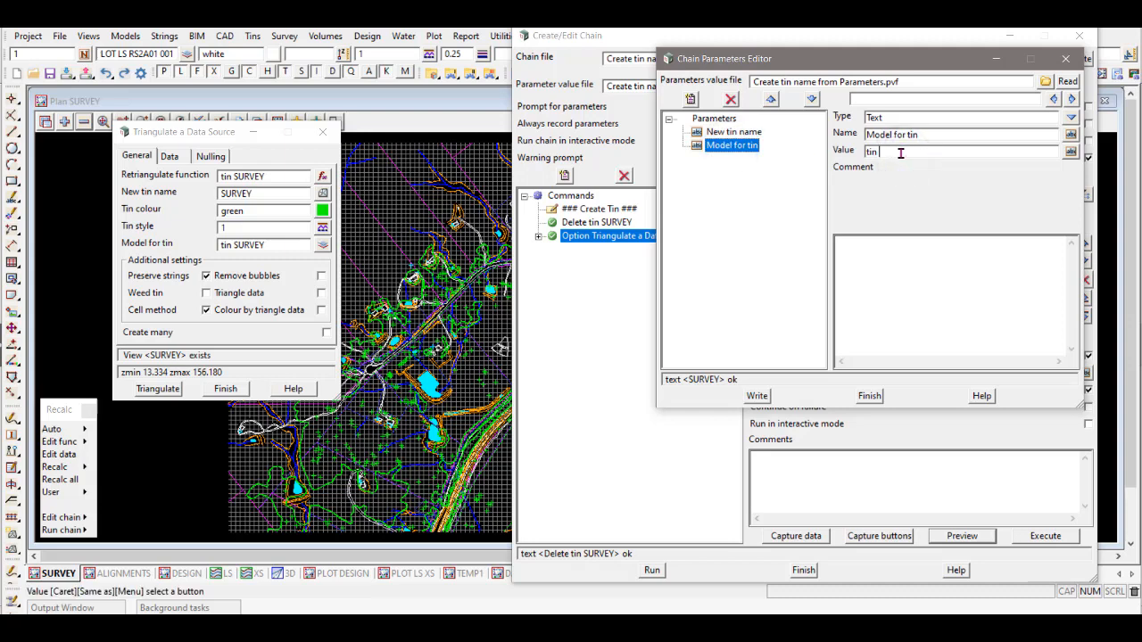
pyautogui.hotkey('ctrl', 'v')
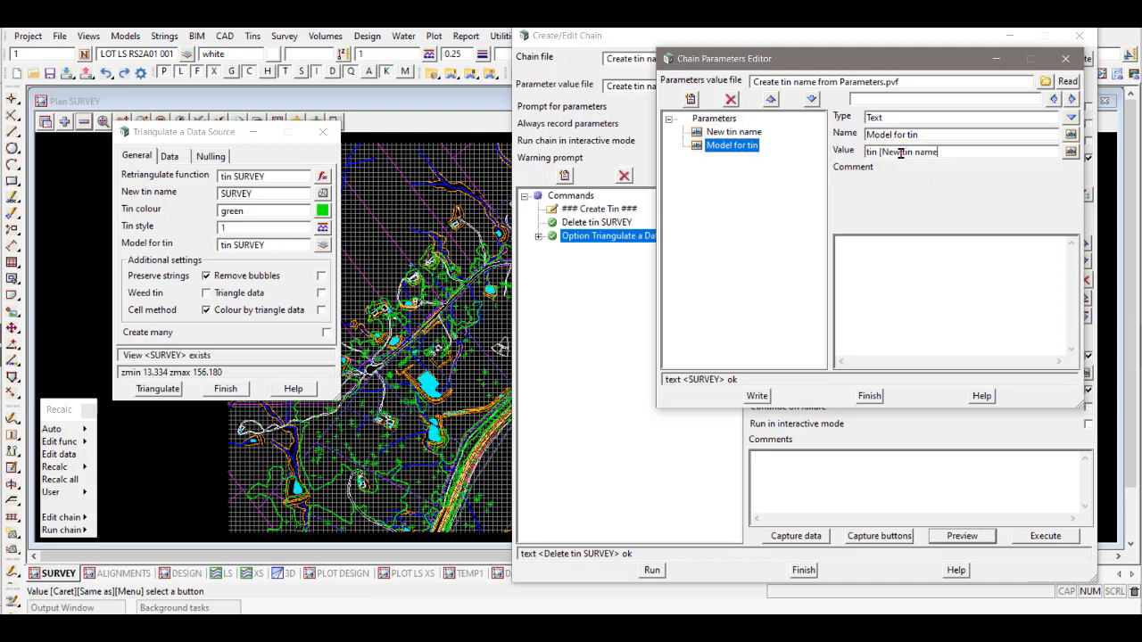
# Step: Compare the New tin name parameter's value with the bracketed reference in the Model for tin value
pyautogui.click(733, 134)
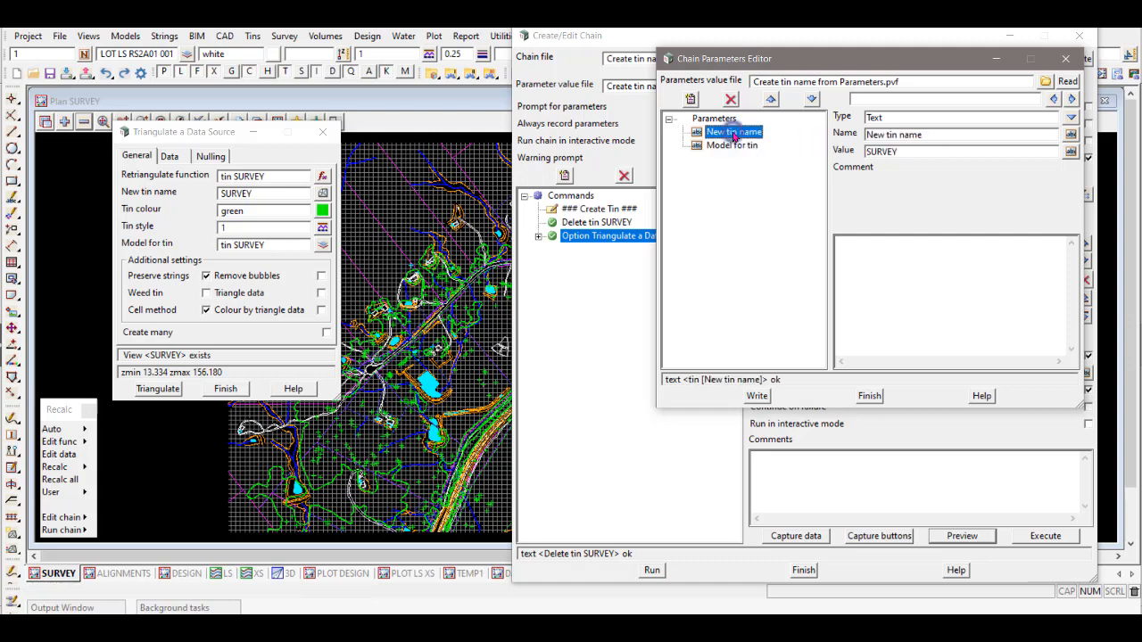
pyautogui.doubleClick(911, 150)
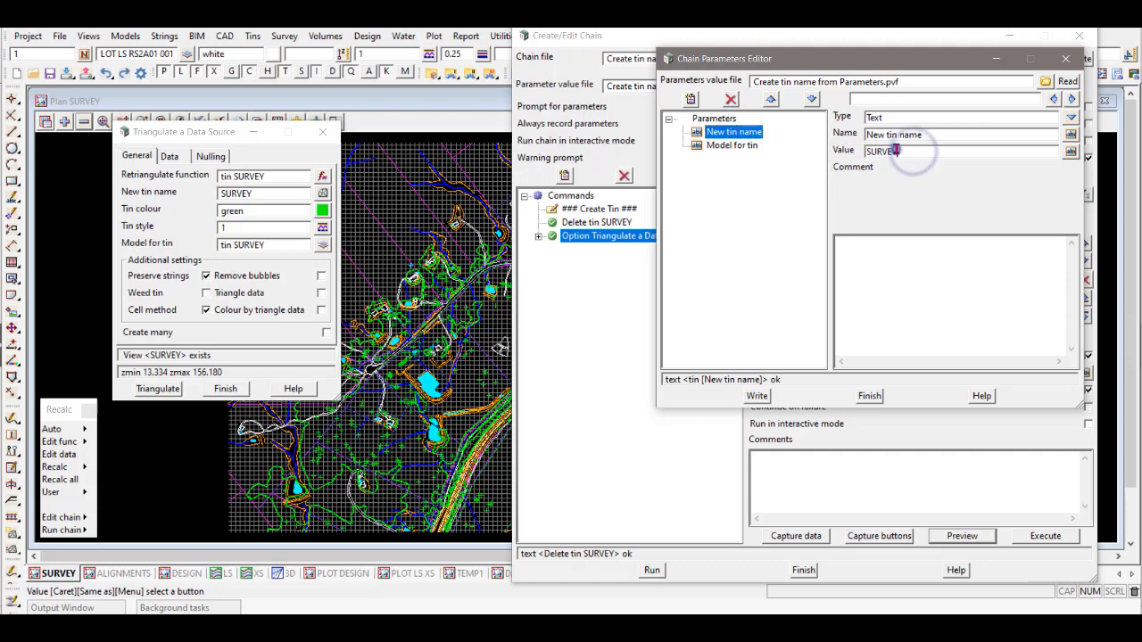
pyautogui.click(731, 146)
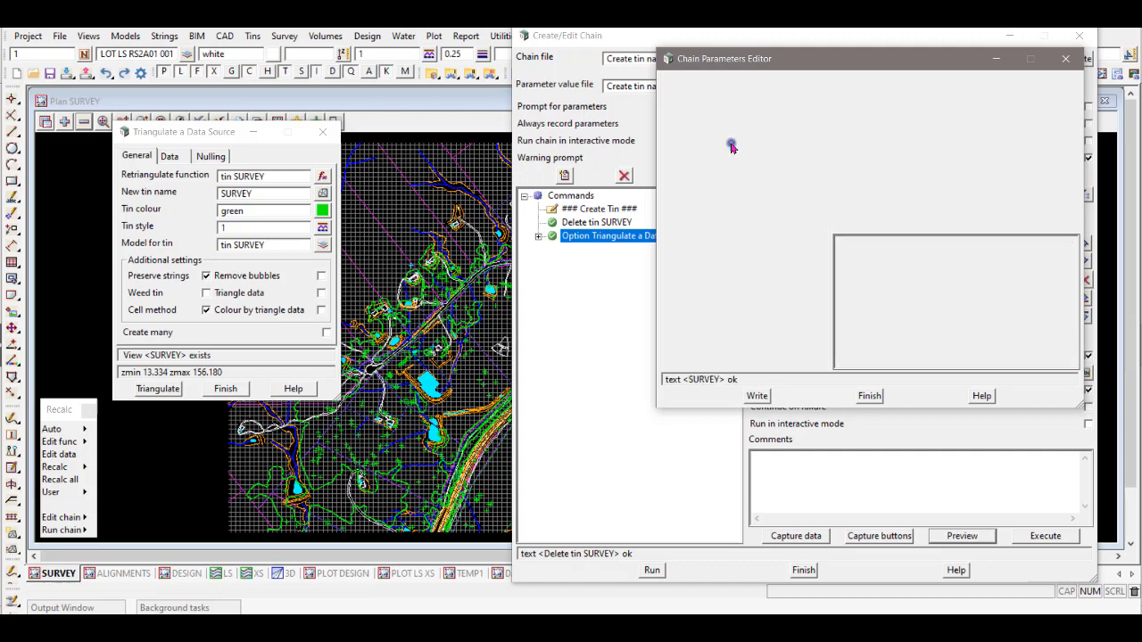
pyautogui.moveTo(881, 153); pyautogui.dragTo(934, 153)
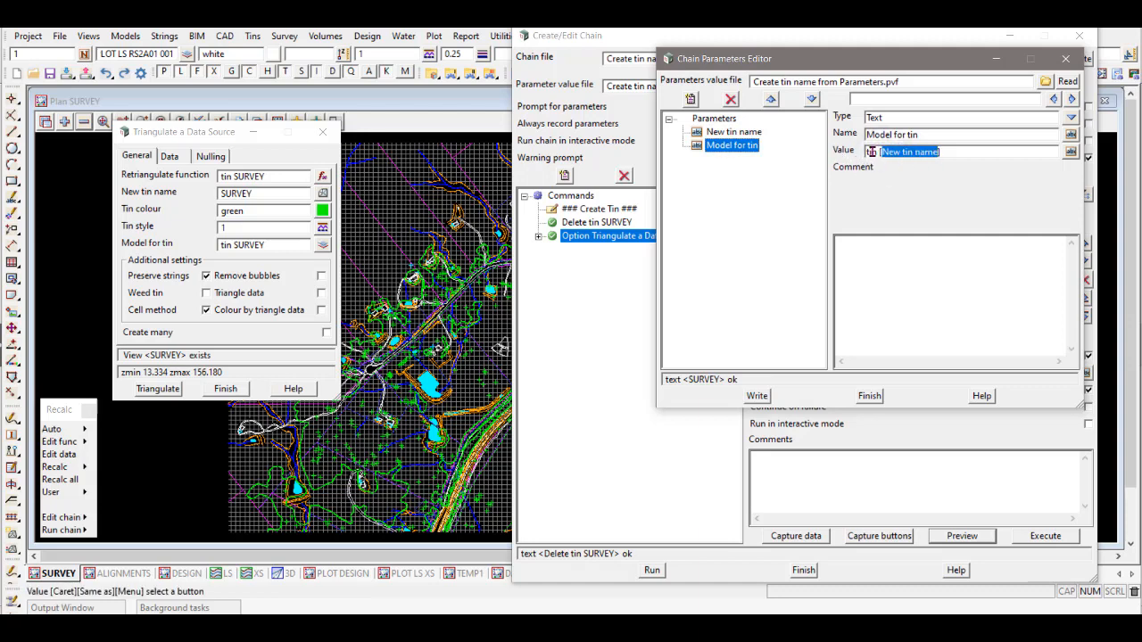
pyautogui.click(928, 149)
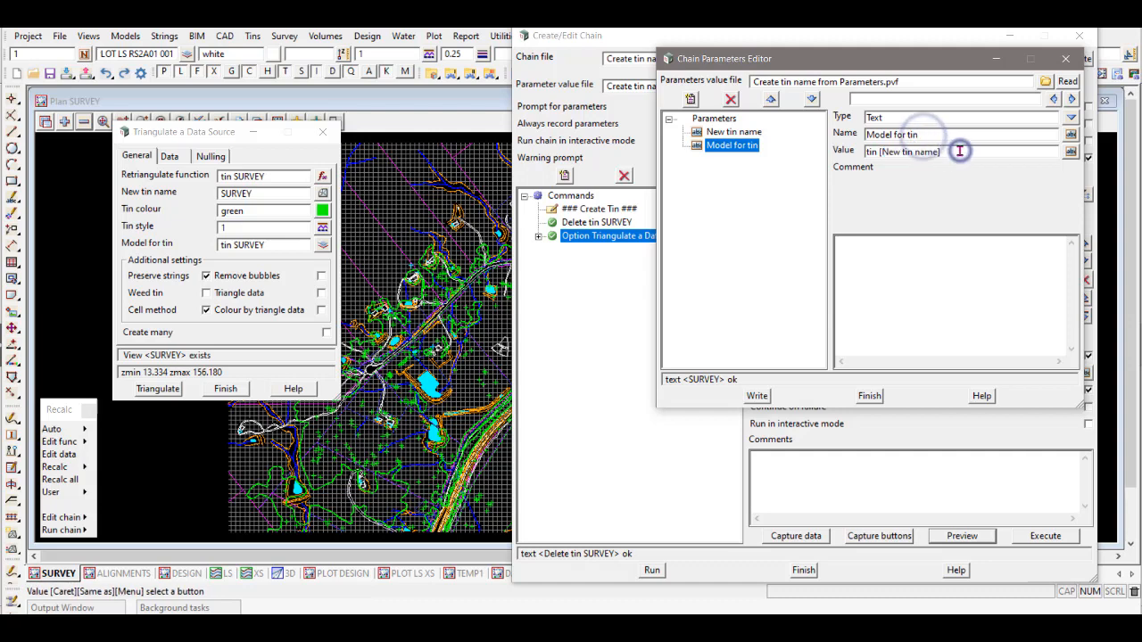
# Step: Add a third Text parameter named "Retriangulate function", matching the function field in the previewed triangulation panel
pyautogui.click(689, 99)
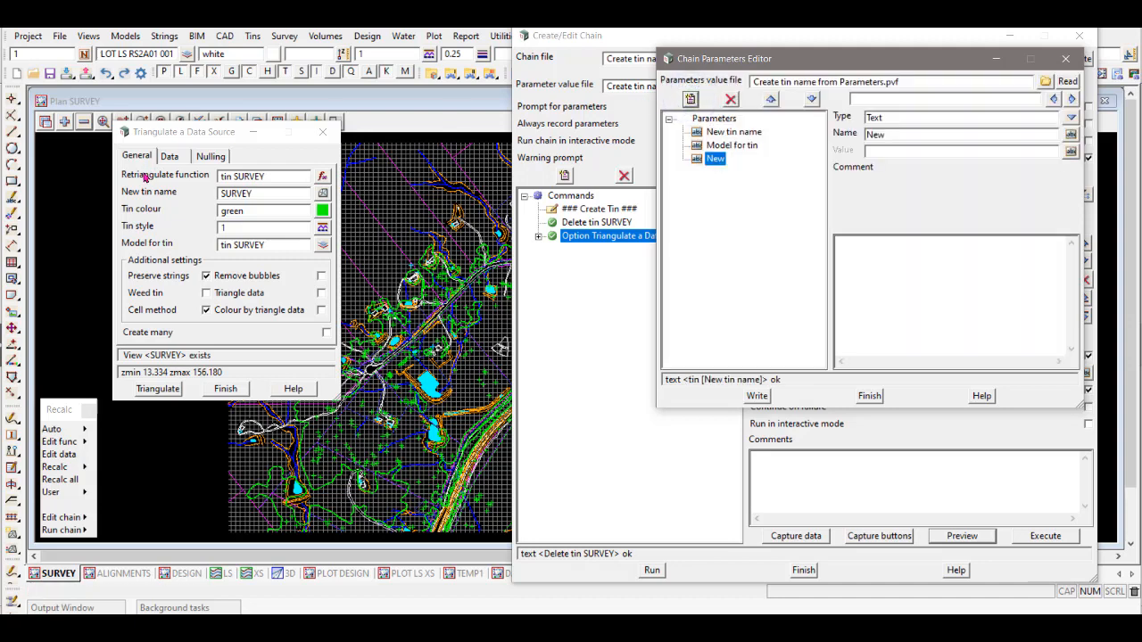
pyautogui.moveTo(277, 177); pyautogui.dragTo(186, 177)
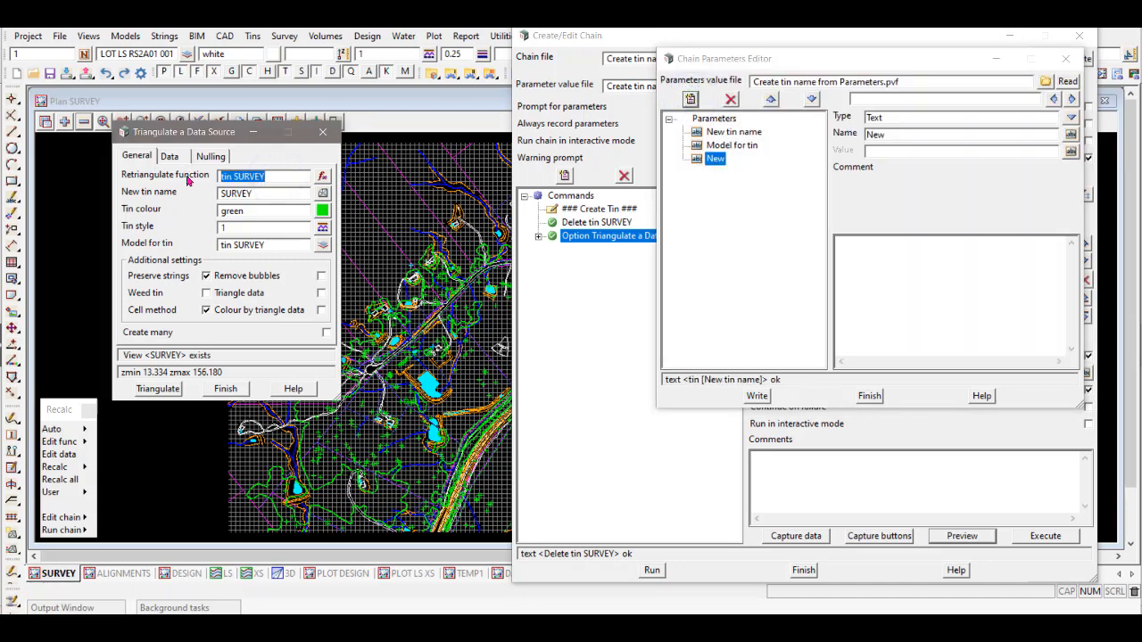
pyautogui.doubleClick(905, 134)
pyautogui.write('Retriangulate function')
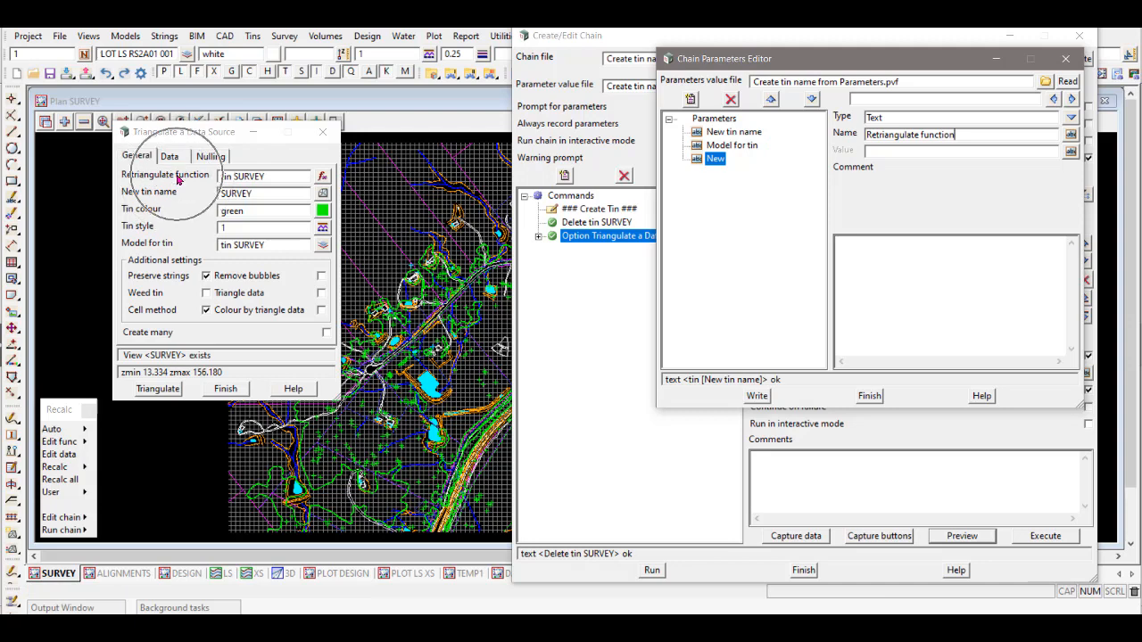
# Step: Copy the Model for tin value "tin [New tin name]" into the Retriangulate function parameter's value
pyautogui.click(735, 148)
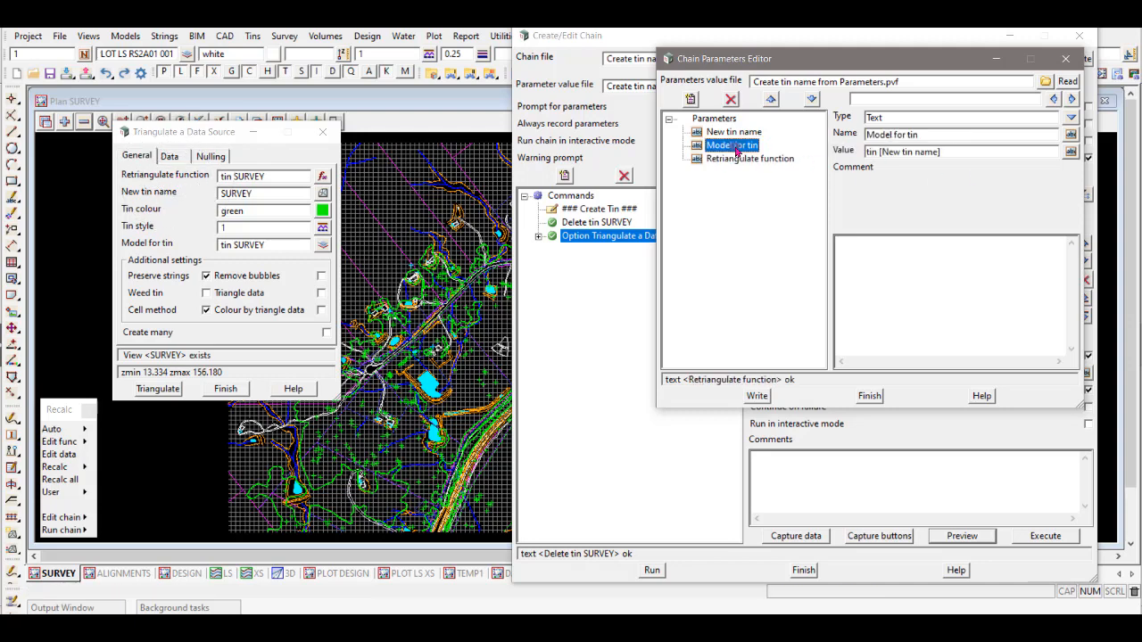
pyautogui.moveTo(955, 153); pyautogui.dragTo(769, 154)
pyautogui.hotkey('ctrl', 'c')
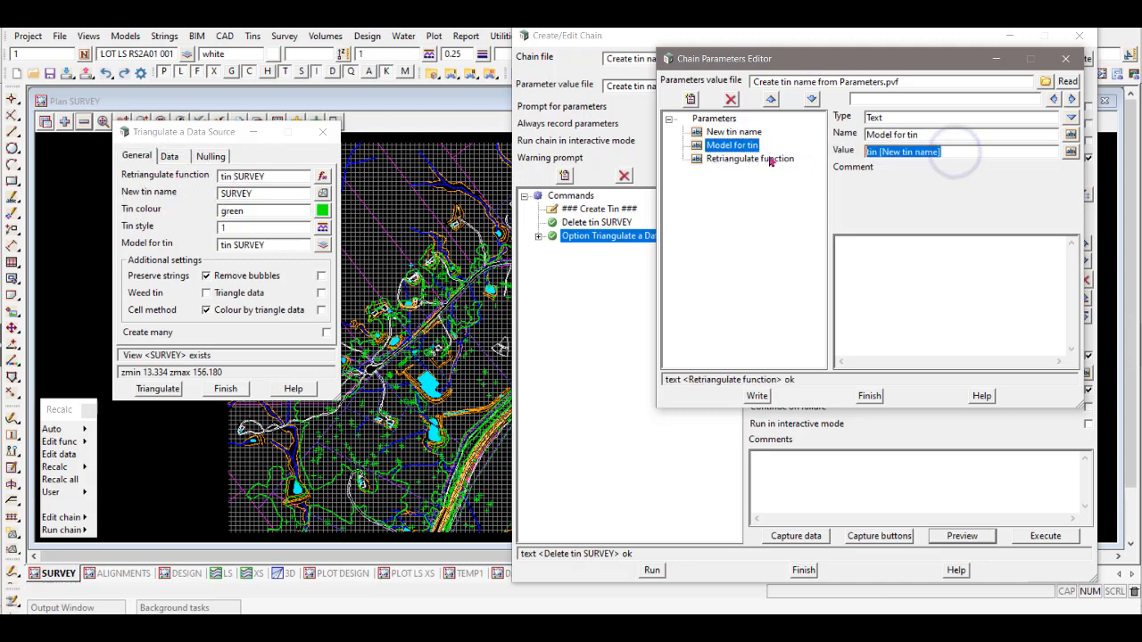
pyautogui.click(734, 160)
pyautogui.click(896, 151)
pyautogui.hotkey('ctrl', 'v')
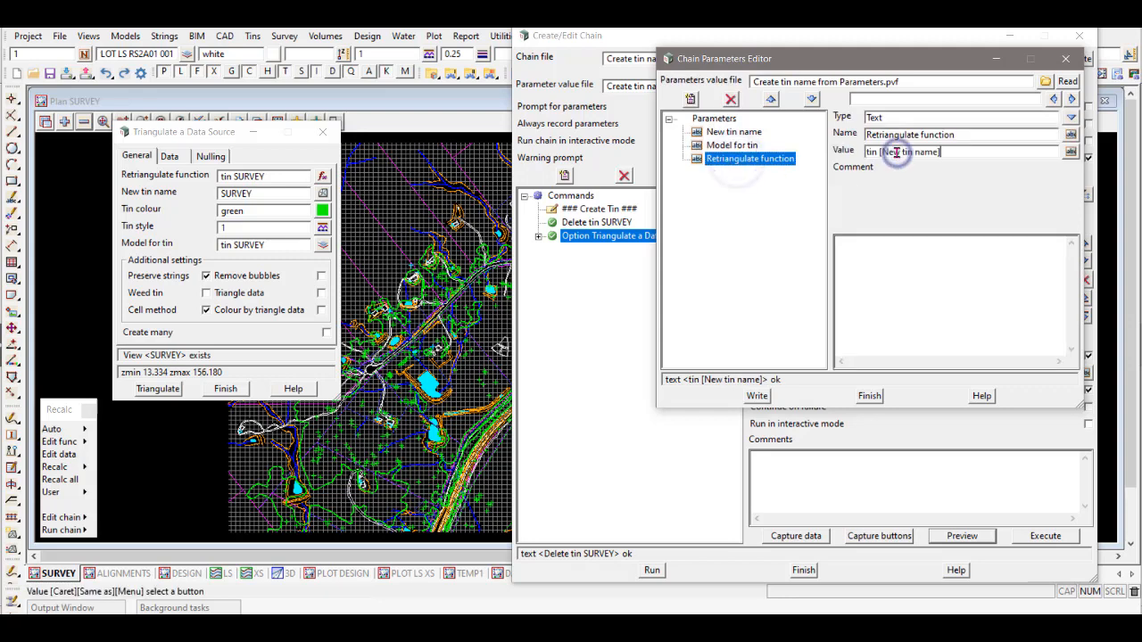
# Step: Check the three parameters against the previewed panel's function and tin names, then write the parameters value file, replacing the existing one
pyautogui.moveTo(269, 177); pyautogui.dragTo(186, 176)
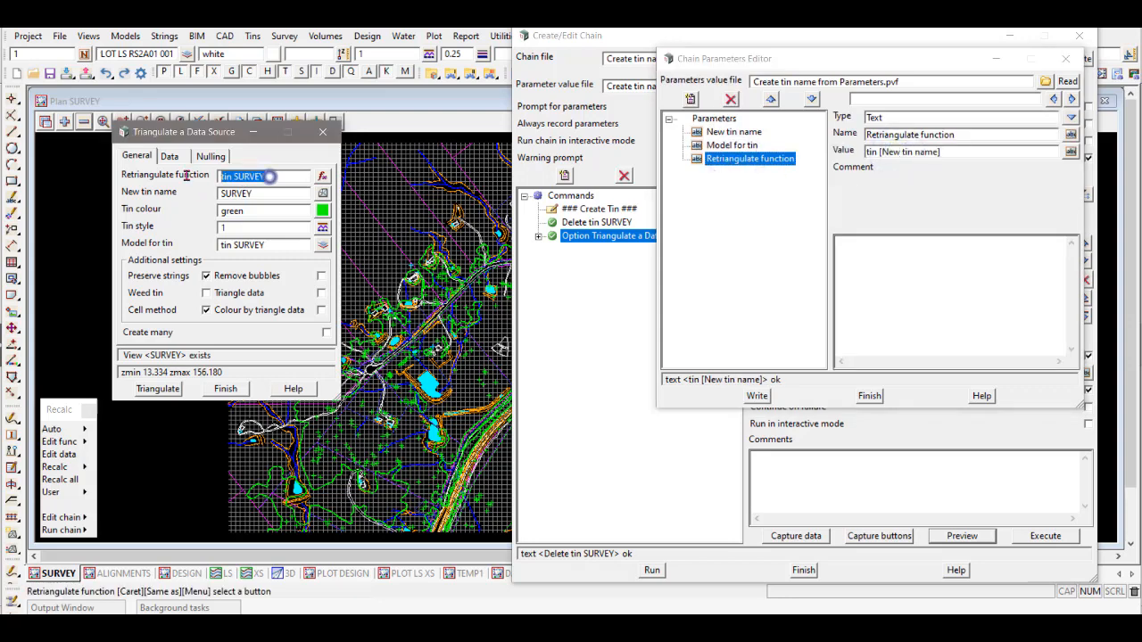
pyautogui.click(246, 176)
pyautogui.moveTo(253, 194); pyautogui.dragTo(186, 191)
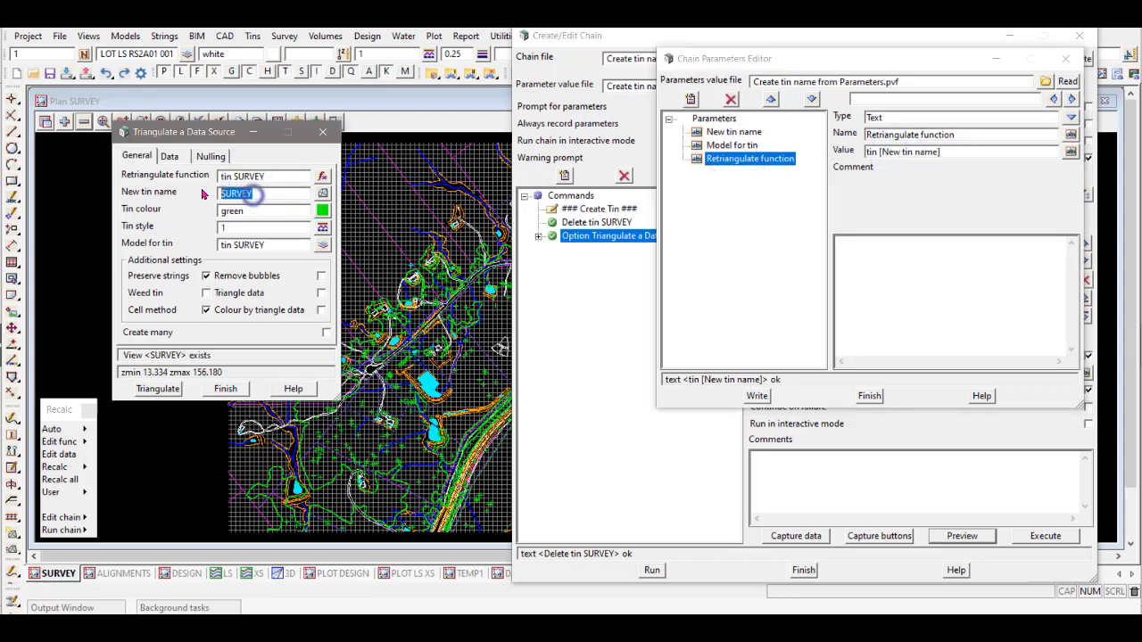
pyautogui.click(246, 176)
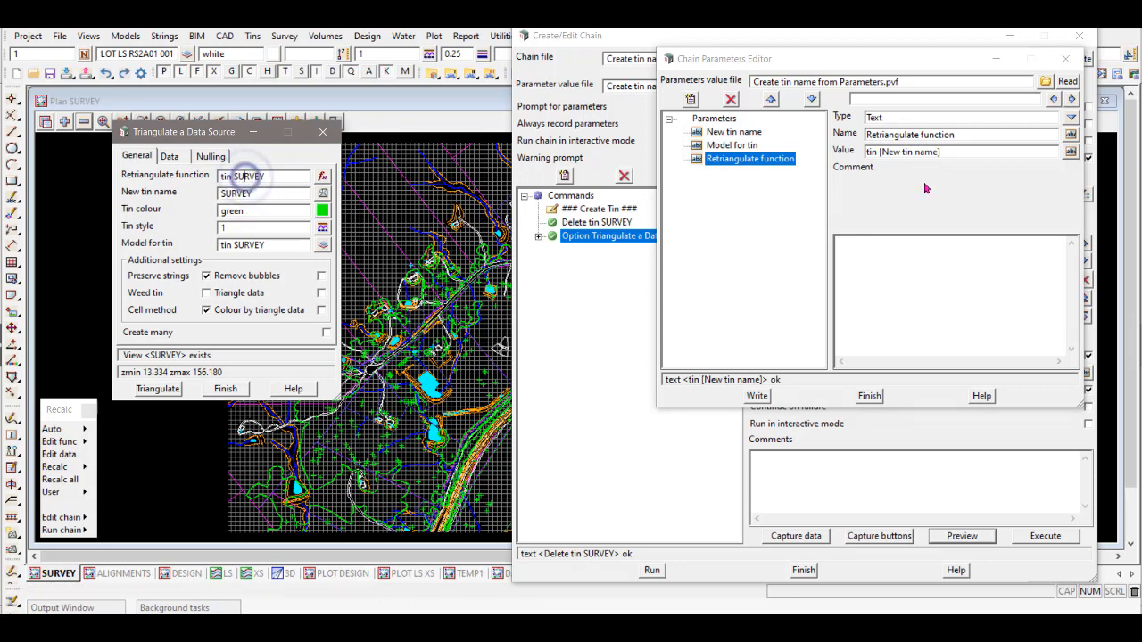
pyautogui.click(748, 144)
pyautogui.click(739, 132)
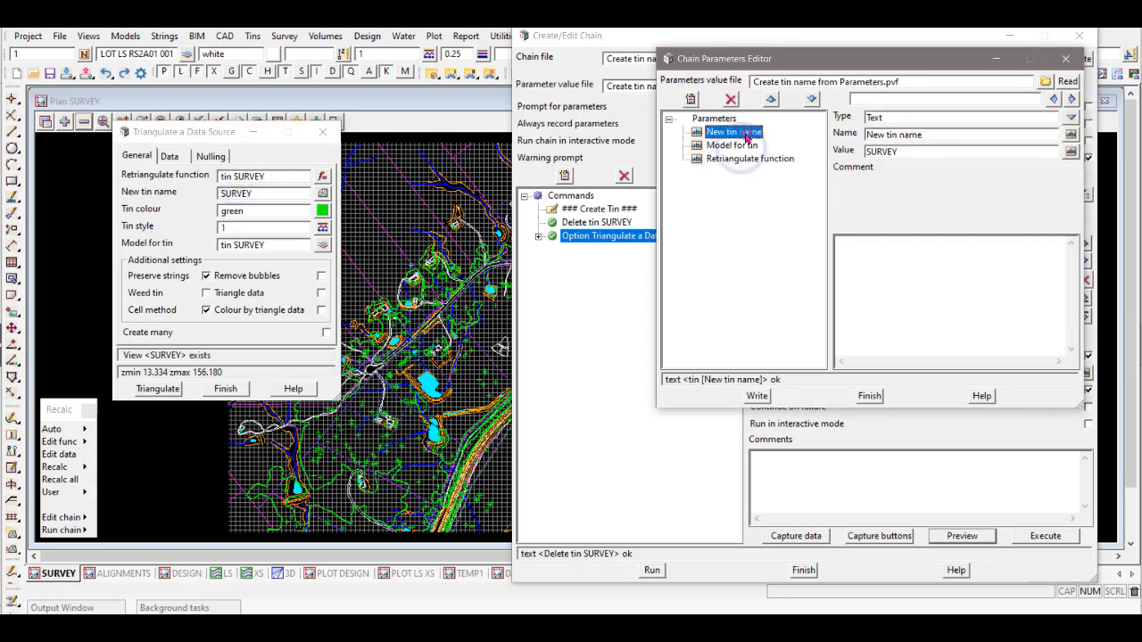
pyautogui.click(756, 396)
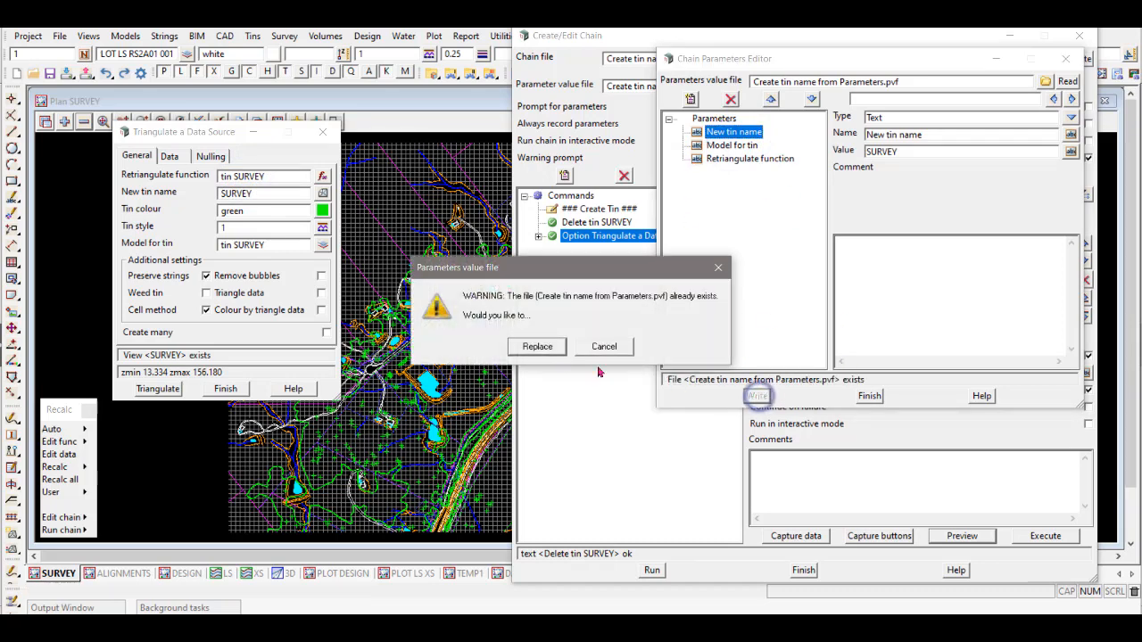
pyautogui.click(549, 347)
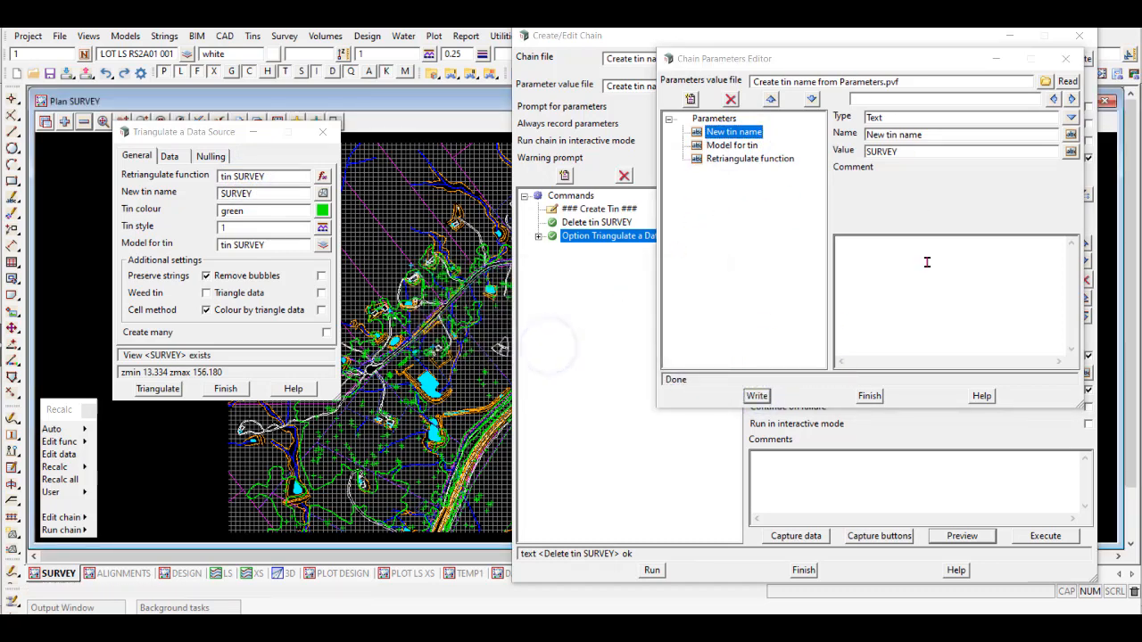
# Step: Close the parameters editor and review the previewed triangulation panel's function, tin name and model fields against the chain's triangulate command
pyautogui.click(871, 397)
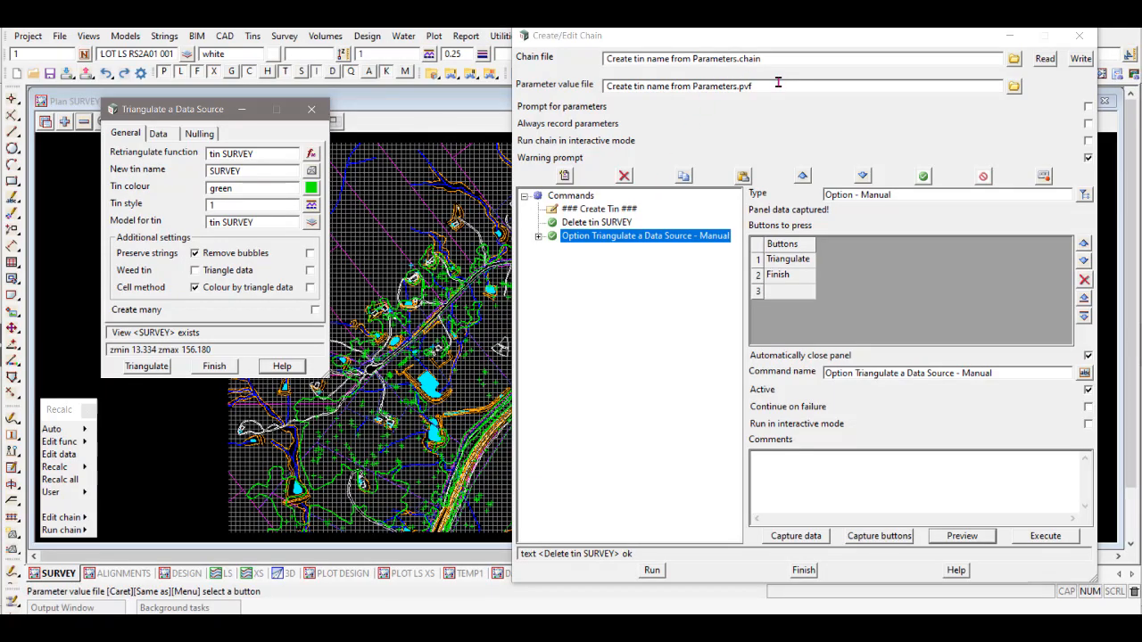
pyautogui.click(750, 86)
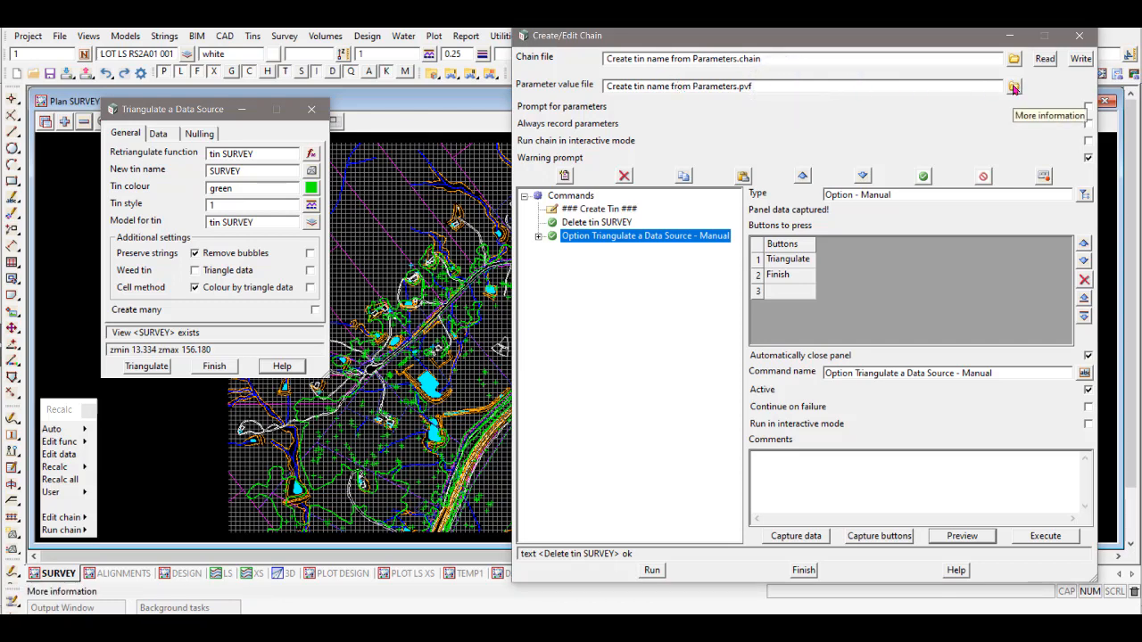
pyautogui.click(258, 155)
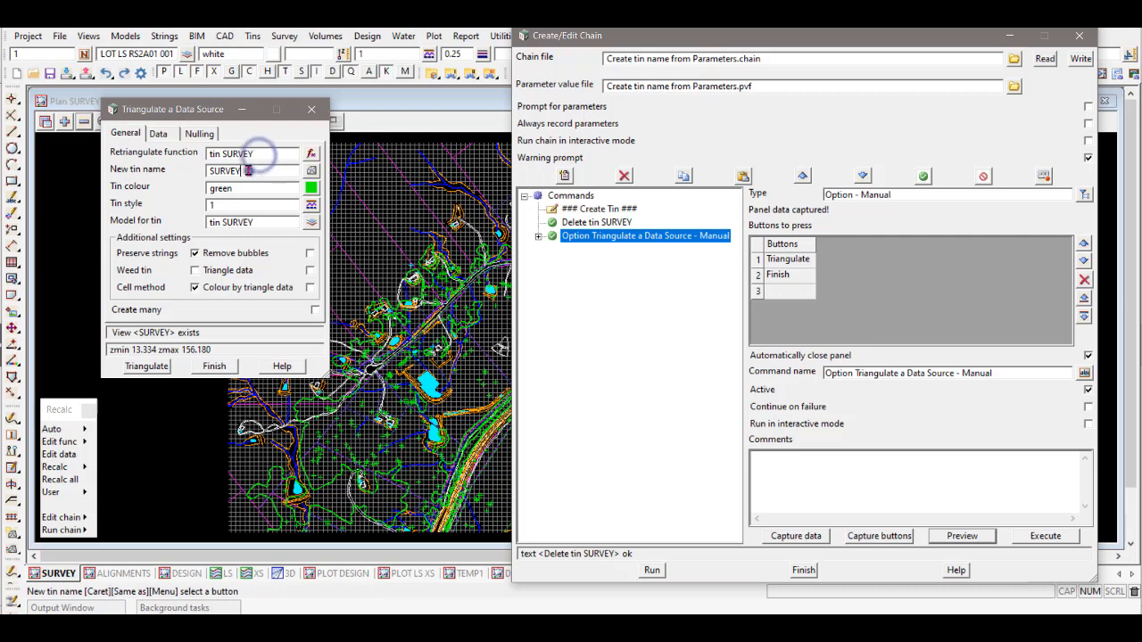
pyautogui.click(246, 220)
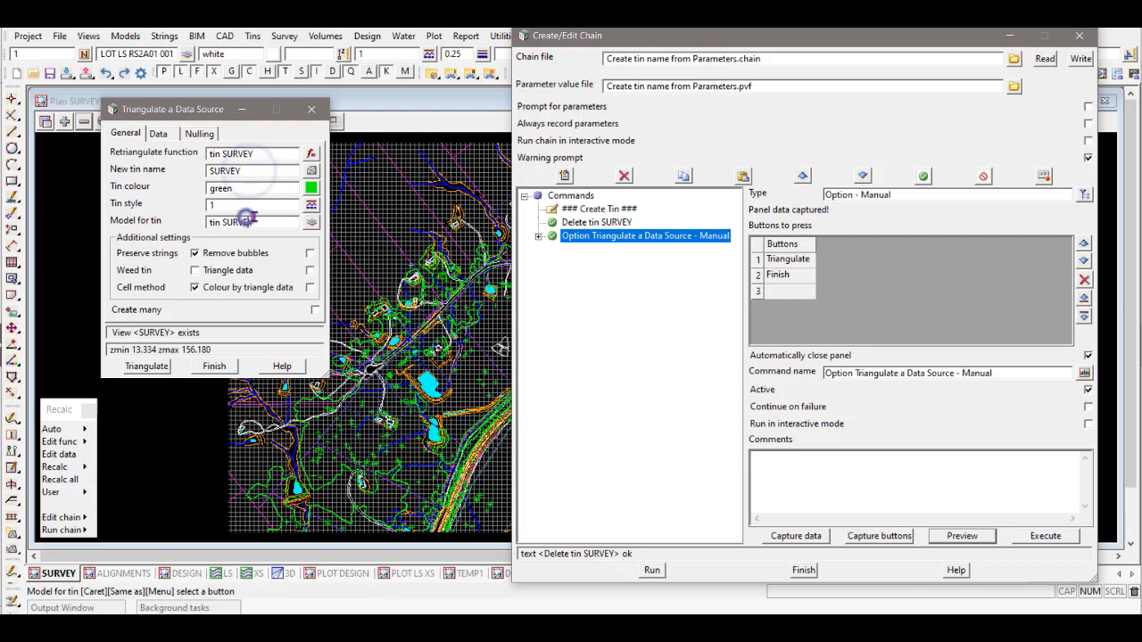
pyautogui.click(613, 238)
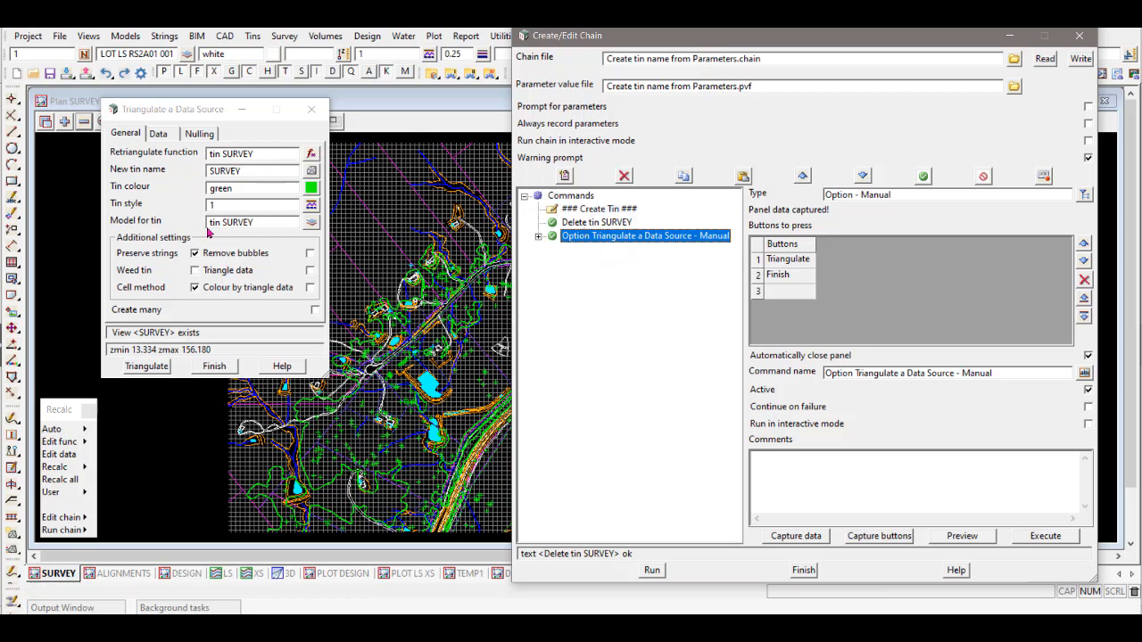
# Step: Close the previewed triangulation panel and start picking parameters for the Option Triangulate a Data Source command
pyautogui.click(796, 537)
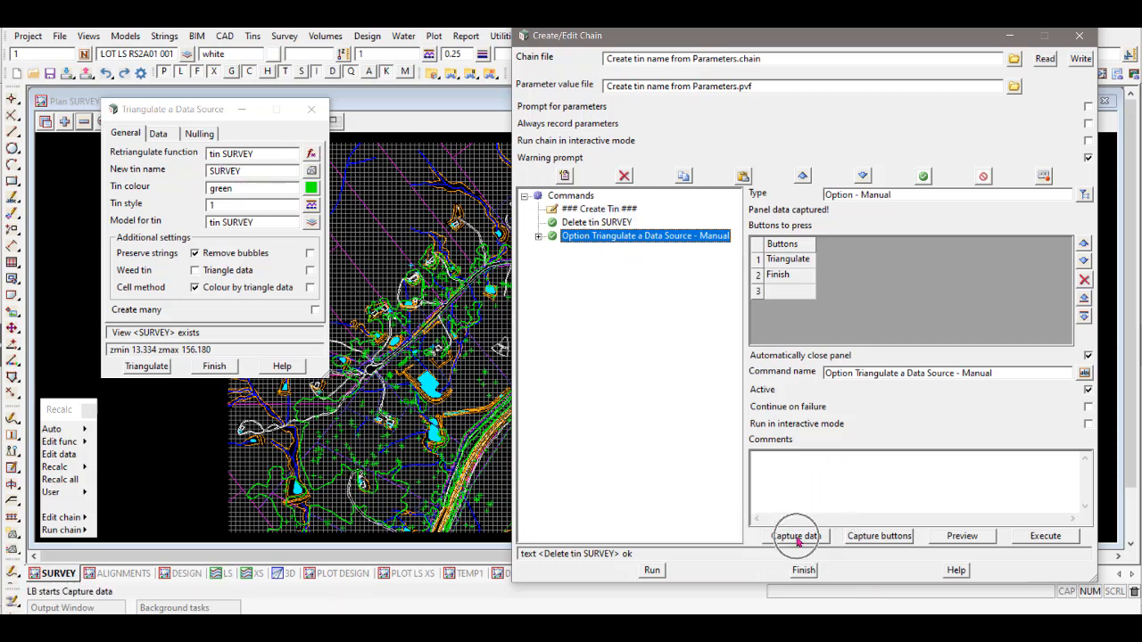
pyautogui.click(538, 238)
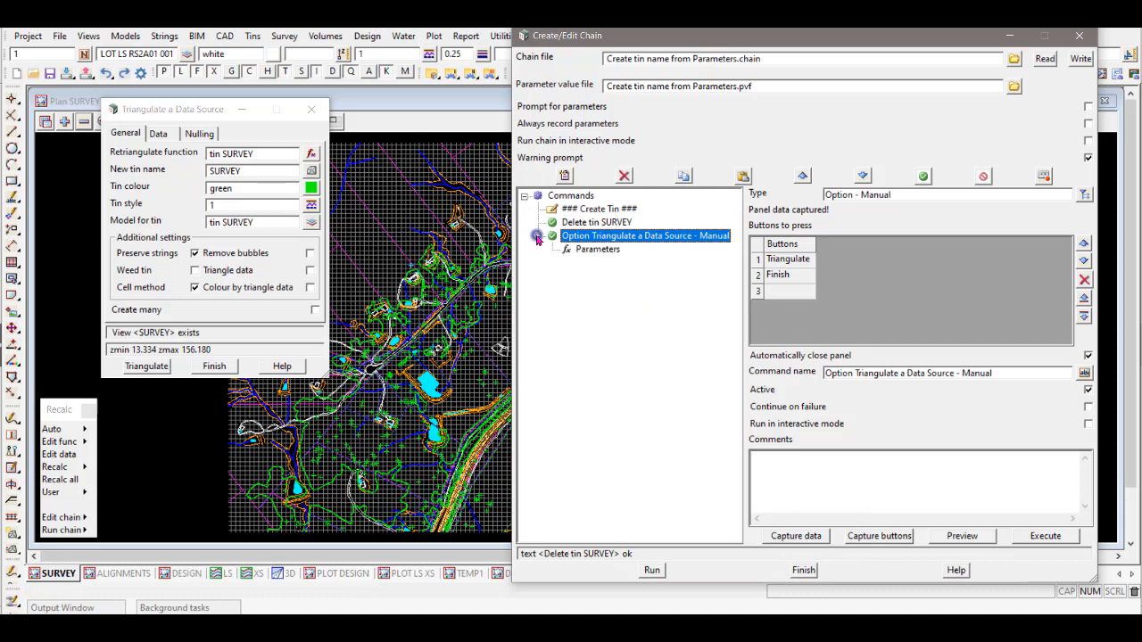
pyautogui.click(599, 250)
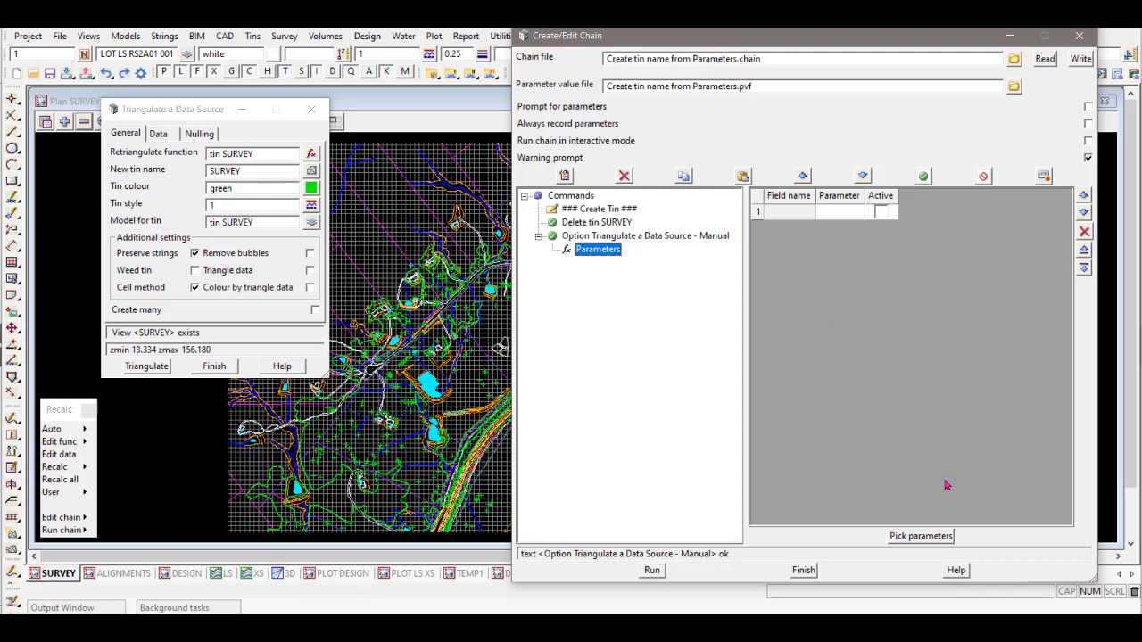
pyautogui.click(913, 536)
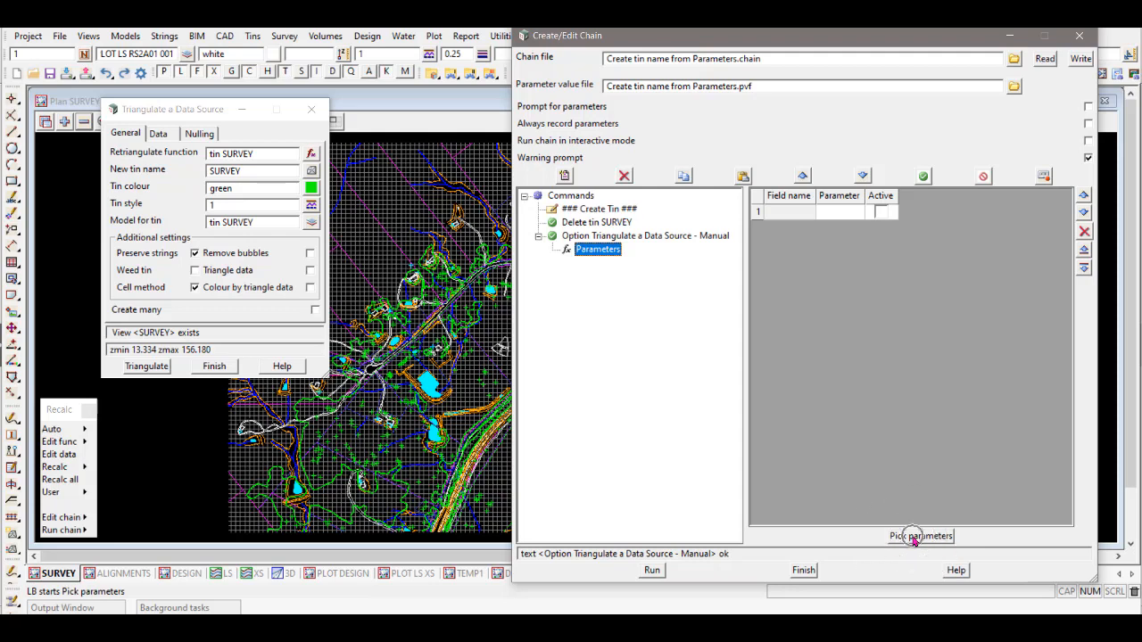
pyautogui.click(312, 113)
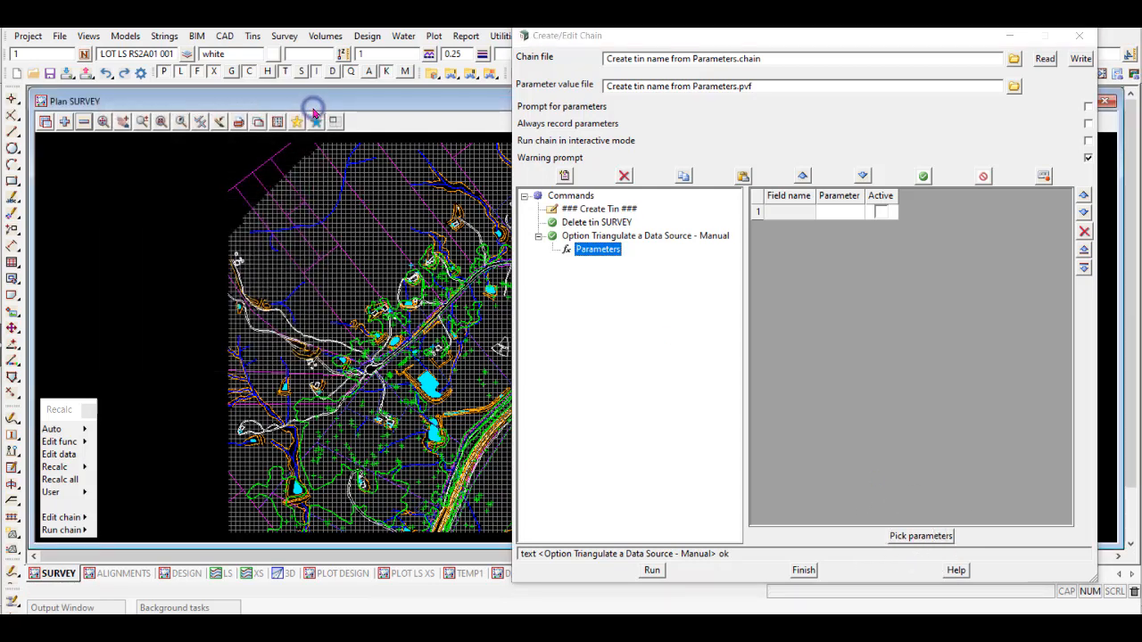
pyautogui.click(920, 536)
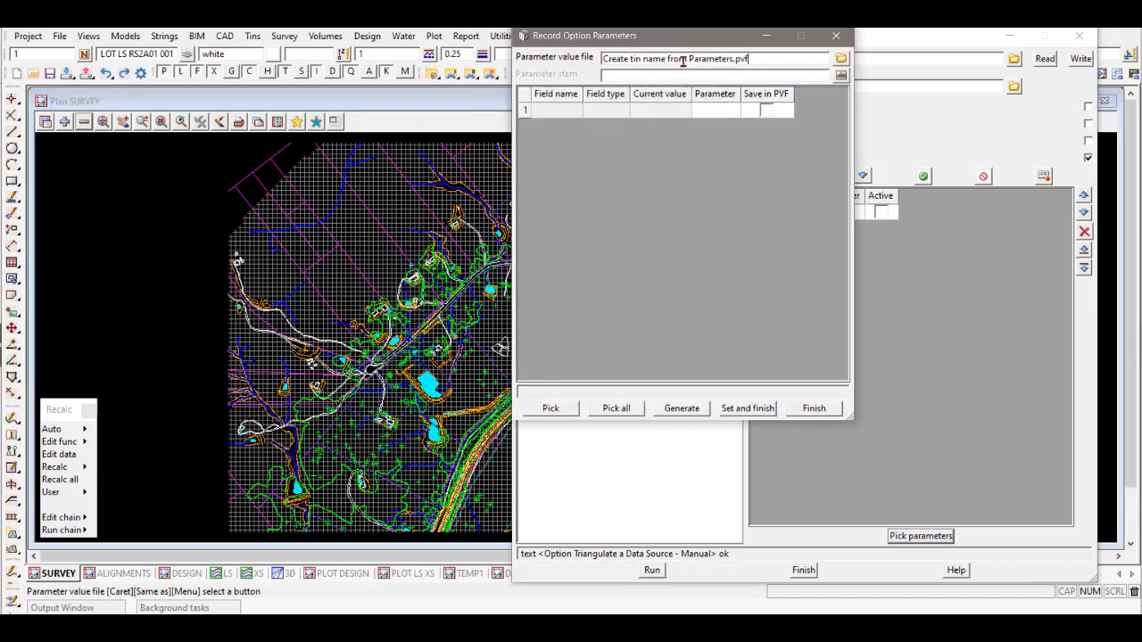
# Step: Pick the triangulation panel's New tin name field and assign it the defined New tin name parameter
pyautogui.click(551, 408)
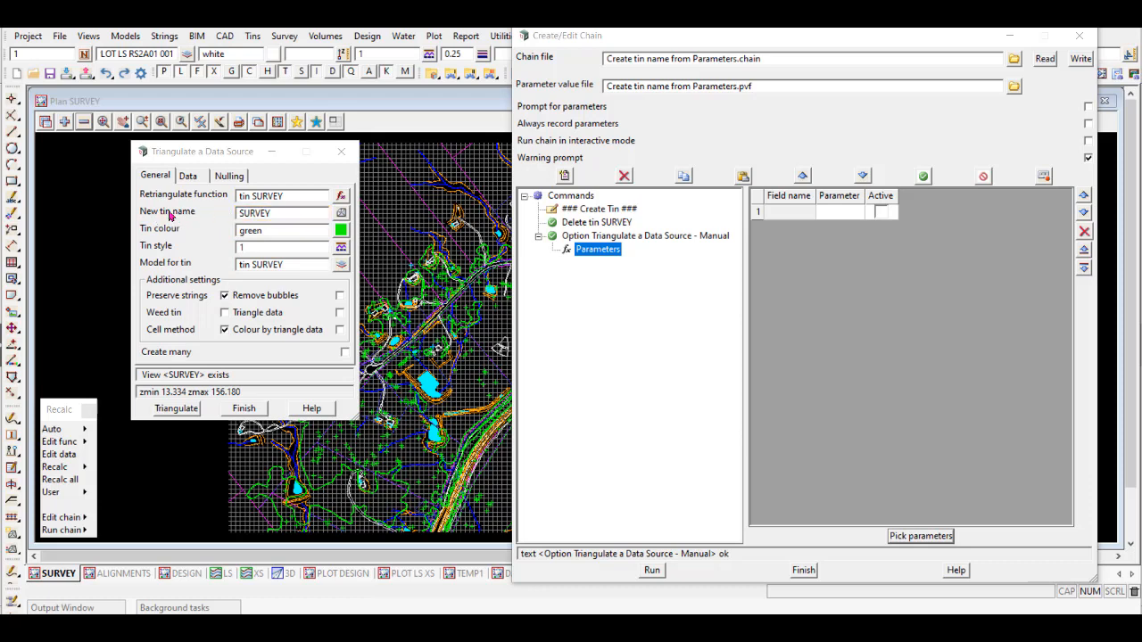
pyautogui.click(267, 217)
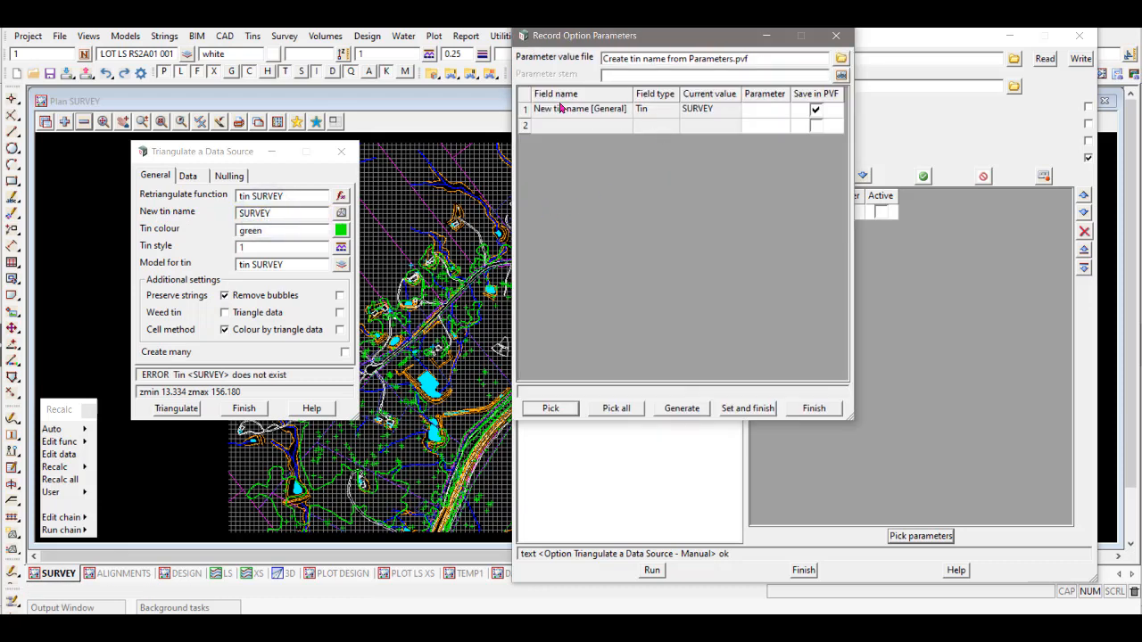
pyautogui.press('ctrl')
pyautogui.press('ctrl')
pyautogui.press('ctrl')
pyautogui.click(767, 114)
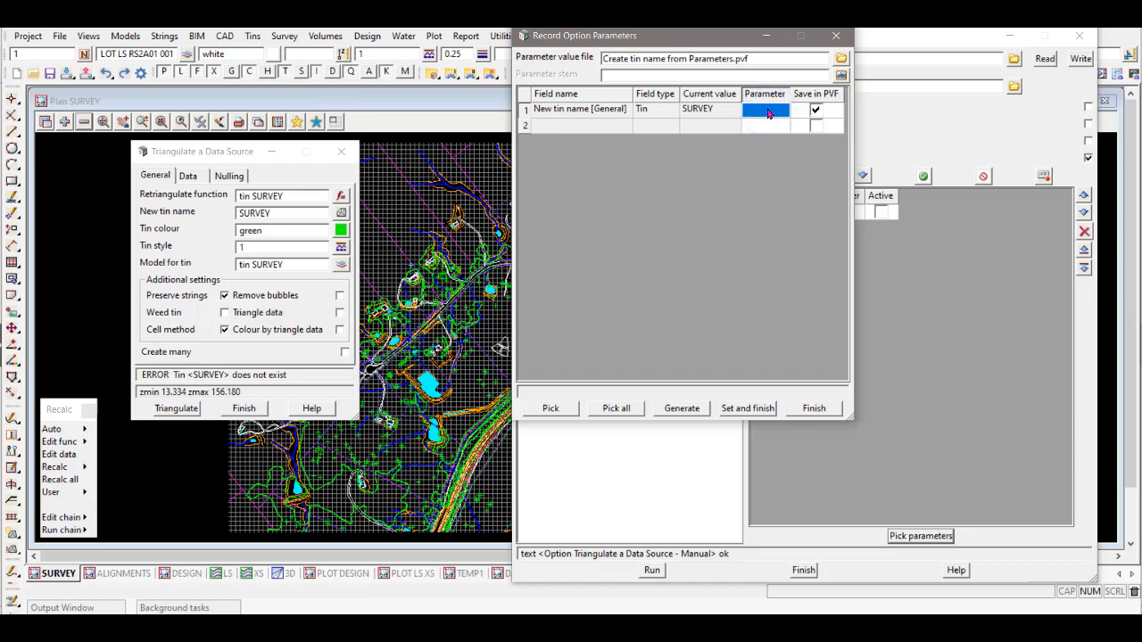
pyautogui.click(768, 114)
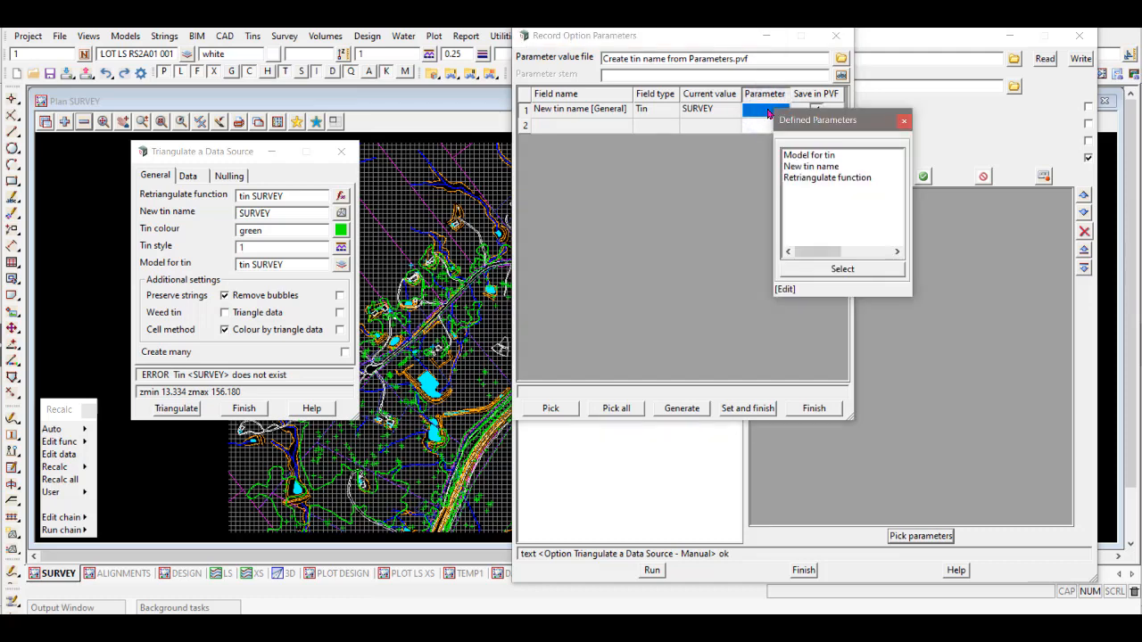
pyautogui.click(809, 166)
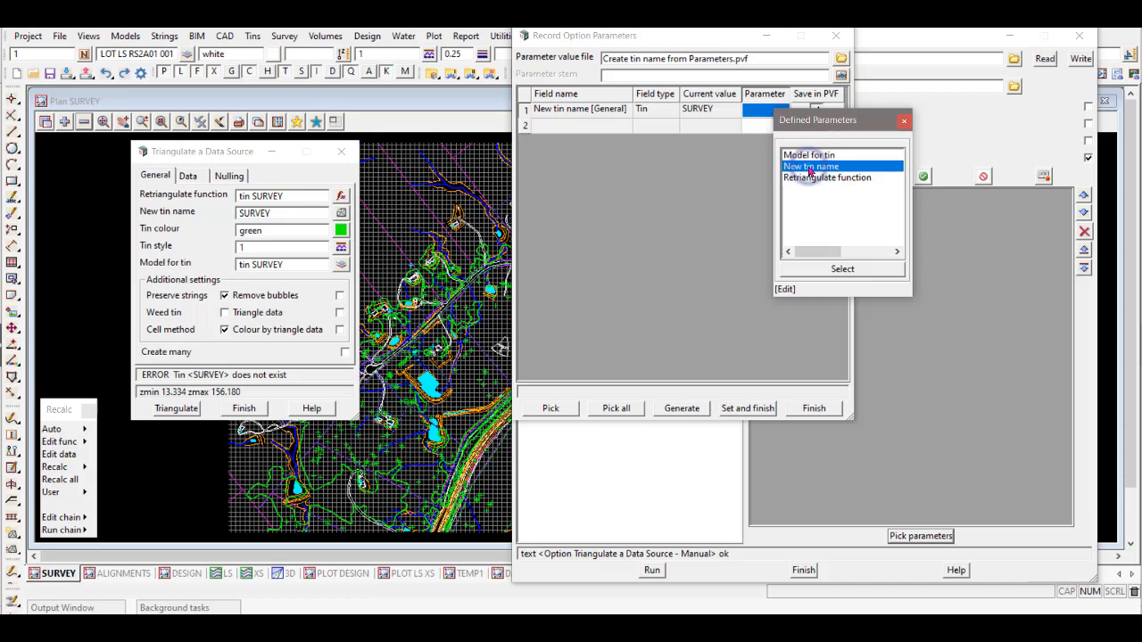
pyautogui.doubleClick(809, 167)
pyautogui.moveTo(790, 93); pyautogui.dragTo(887, 114)
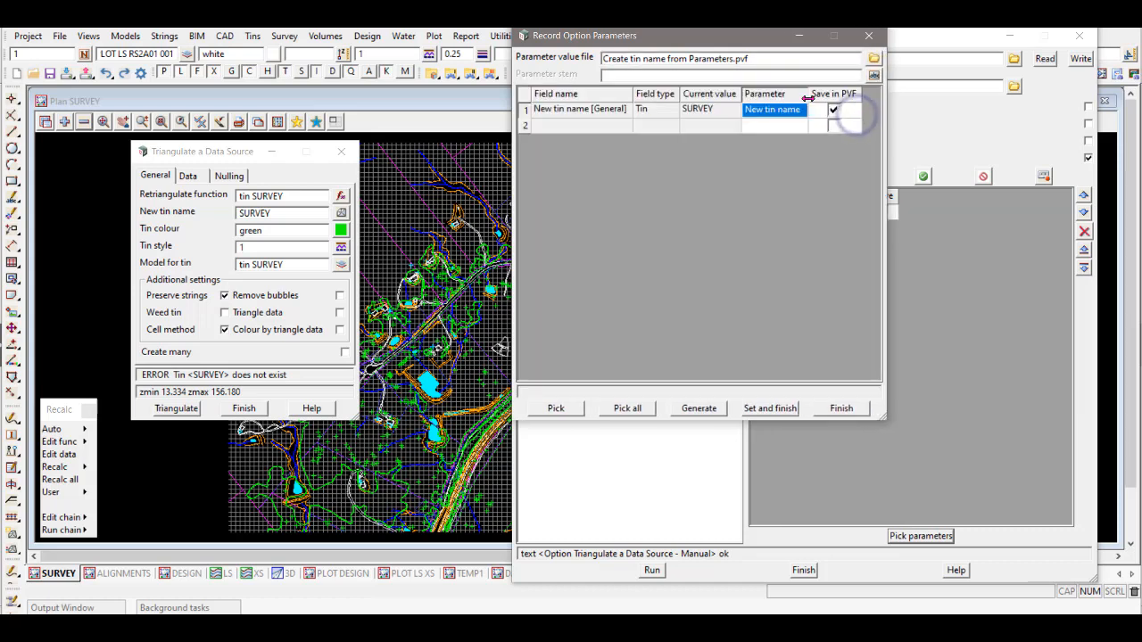
pyautogui.moveTo(808, 94); pyautogui.dragTo(814, 96)
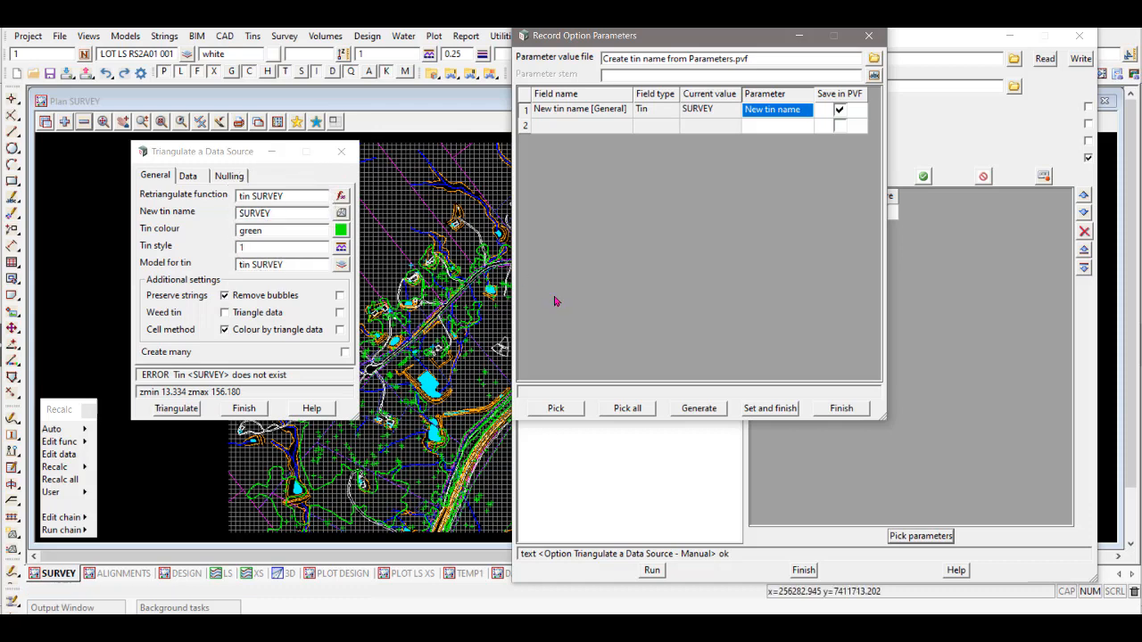
# Step: Pick the triangulation panel's Model for tin field and assign it the defined Model for tin parameter
pyautogui.click(556, 408)
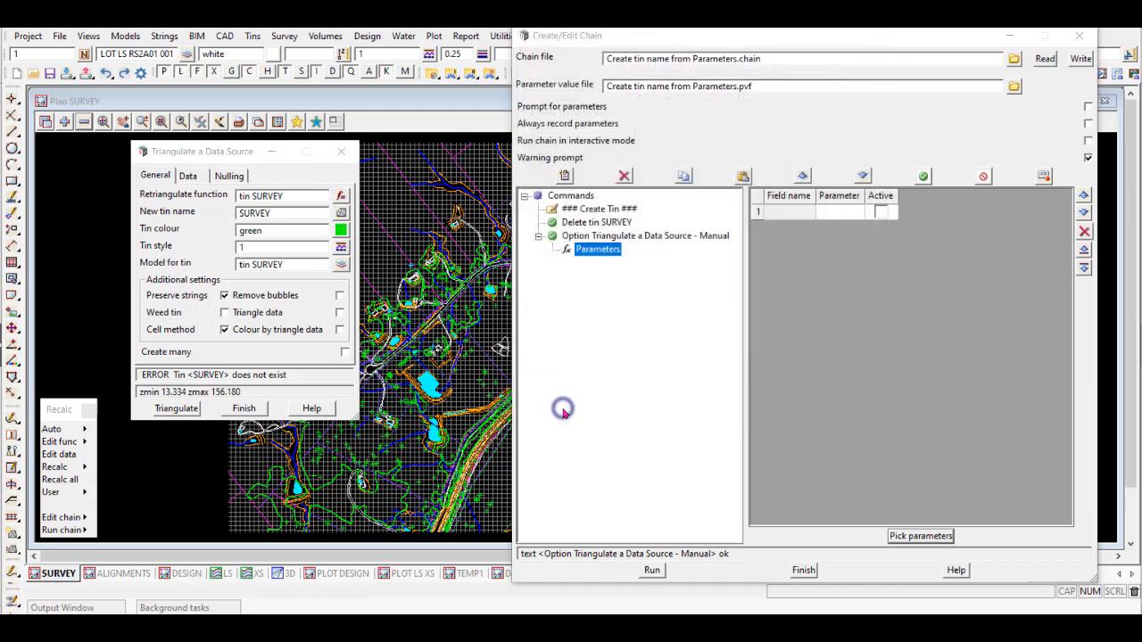
pyautogui.click(280, 266)
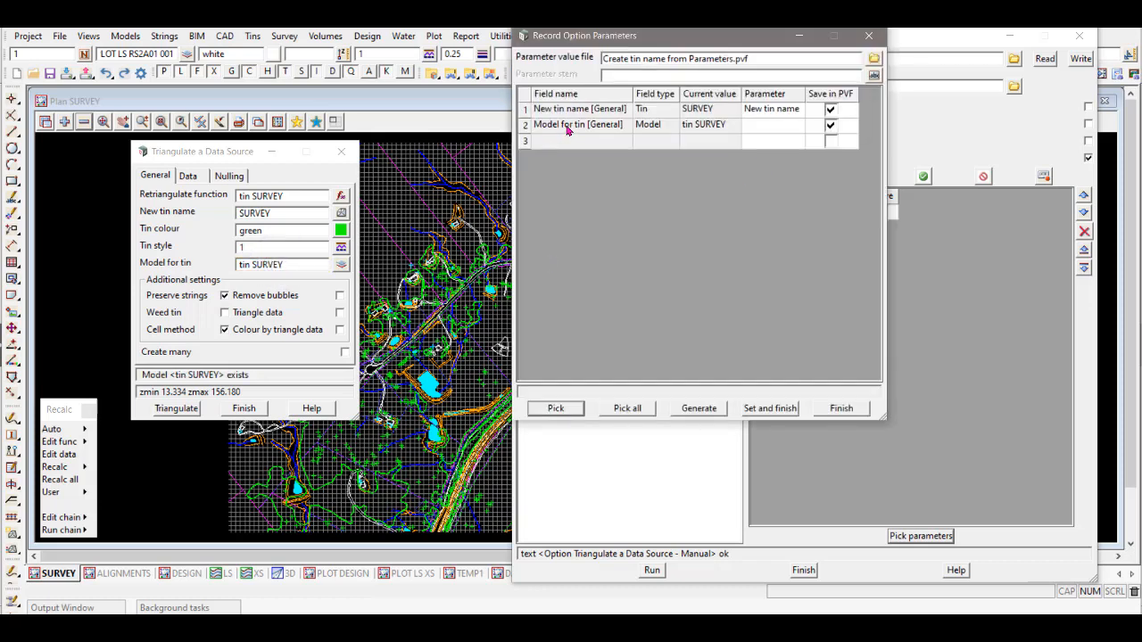
pyautogui.click(766, 123)
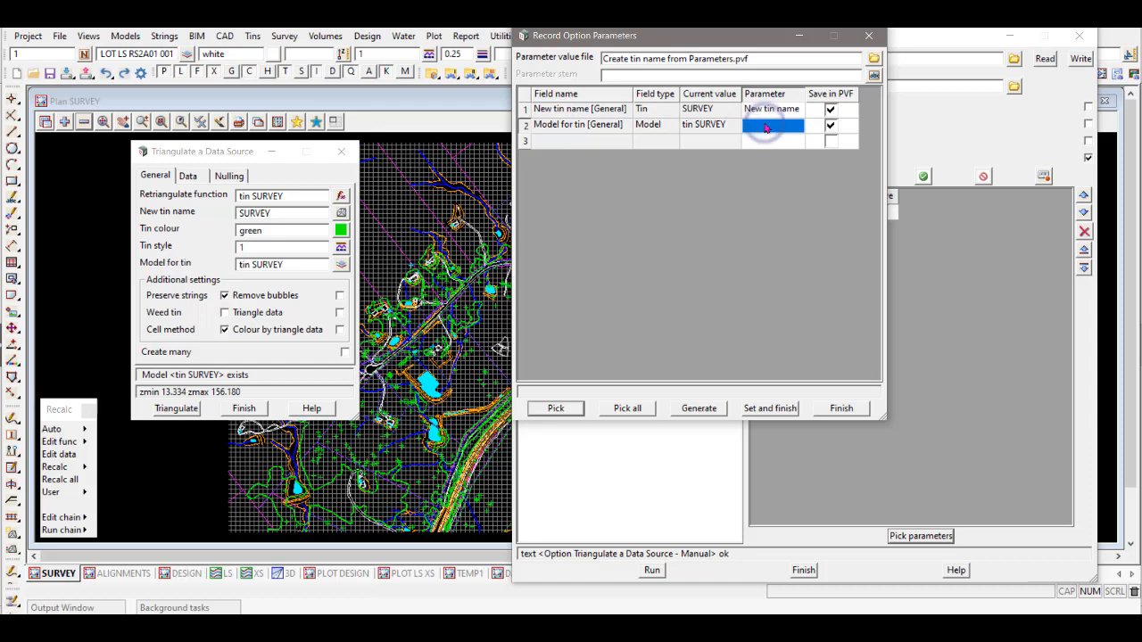
pyautogui.rightClick(765, 124)
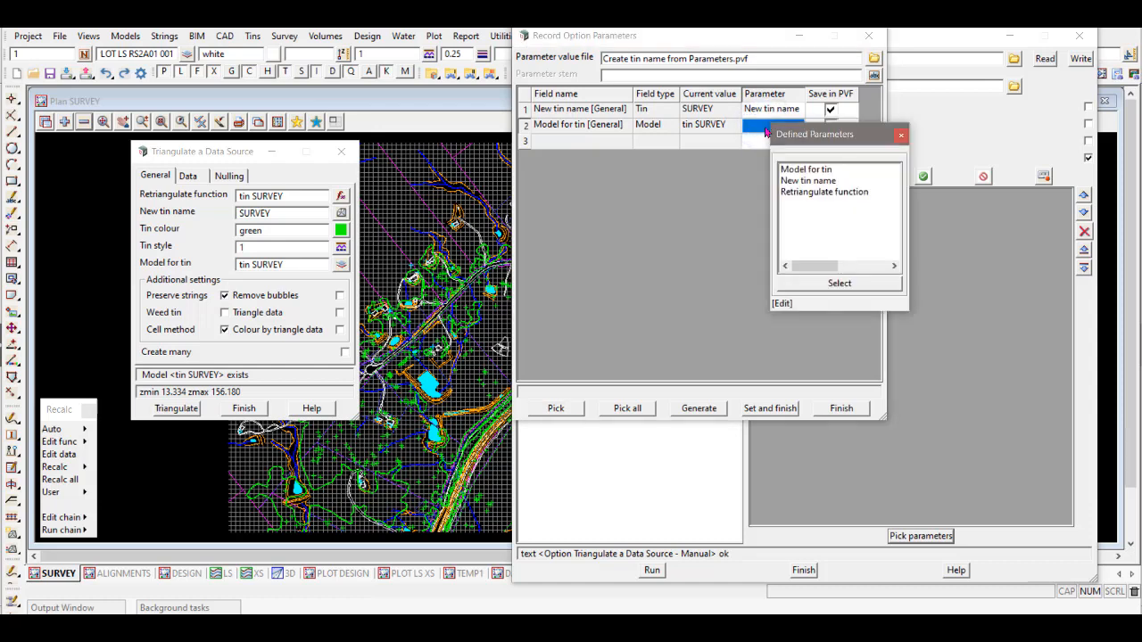
pyautogui.click(812, 170)
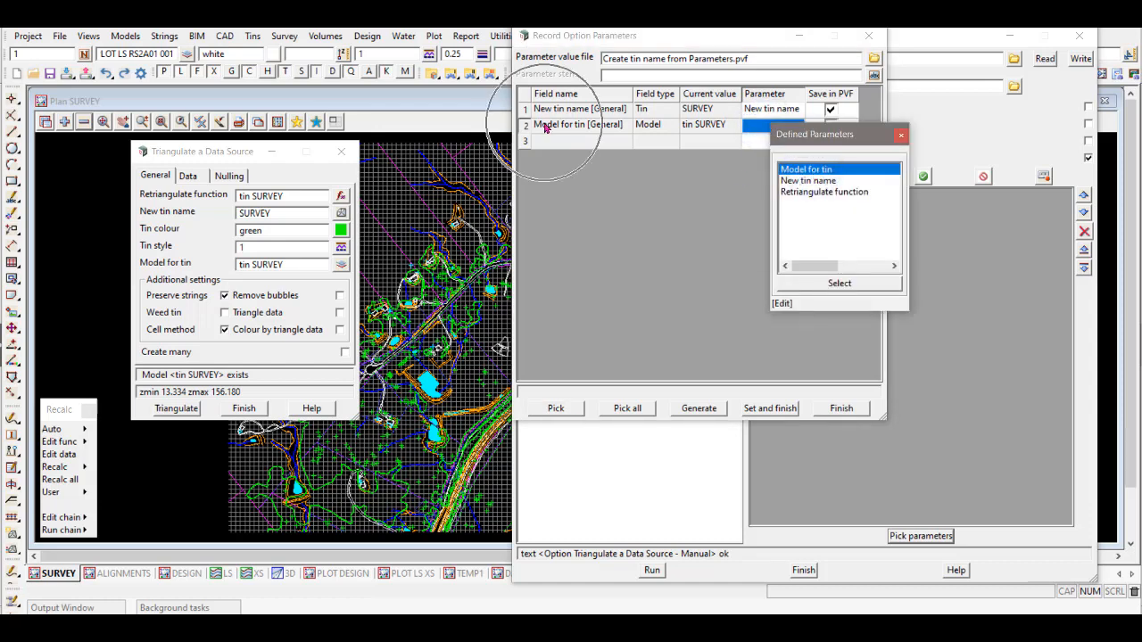
pyautogui.click(794, 170)
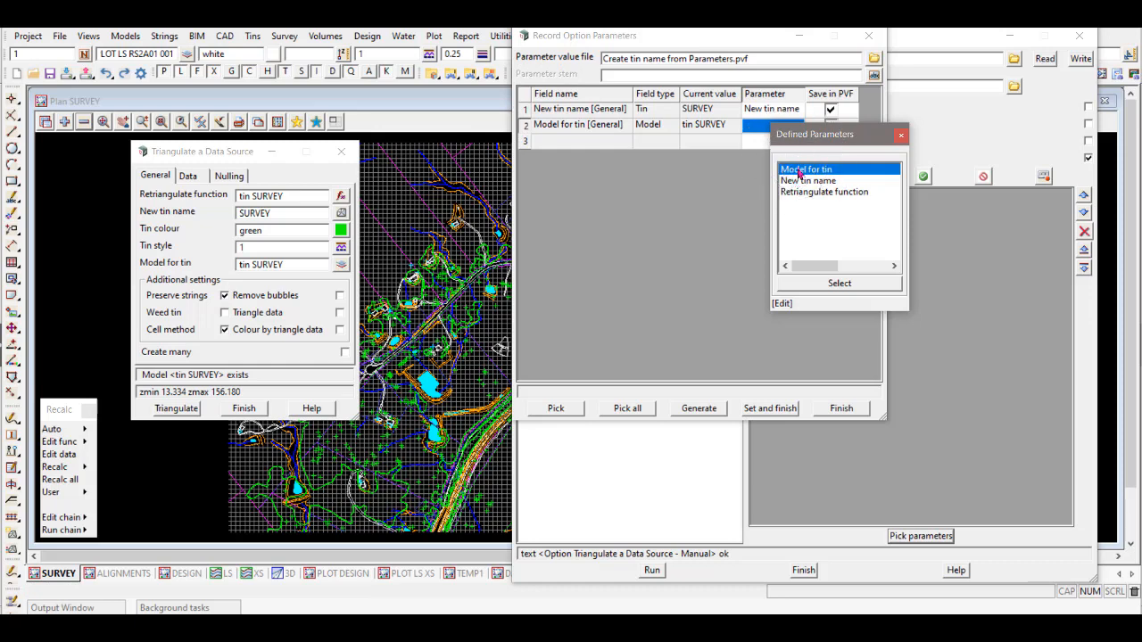
pyautogui.click(799, 172)
pyautogui.press('ctrl')
pyautogui.click(847, 282)
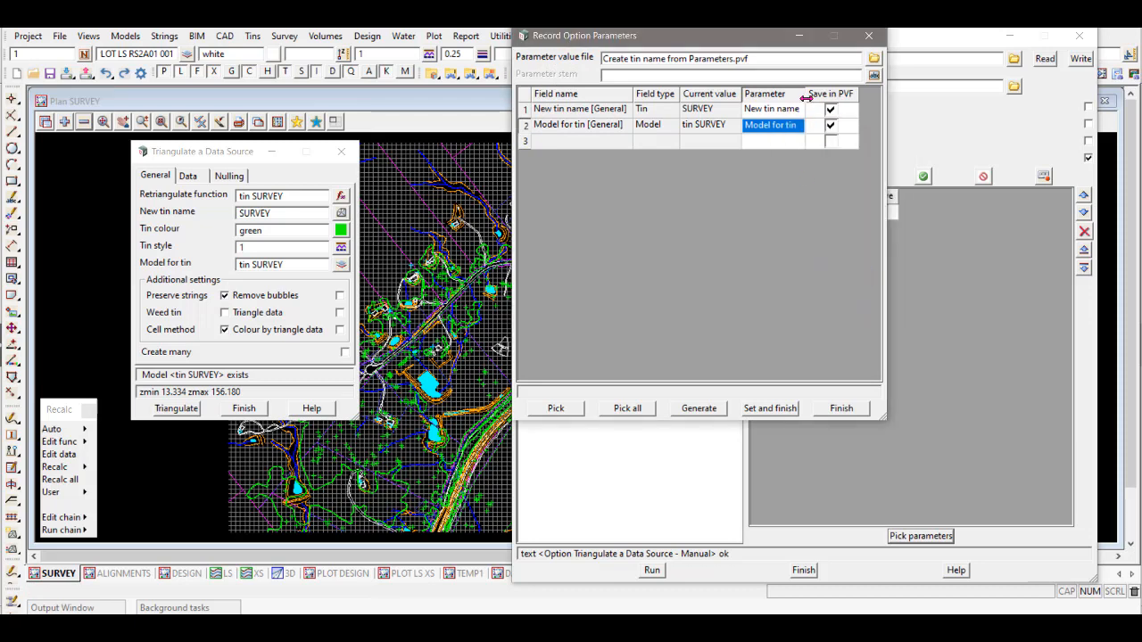
pyautogui.moveTo(807, 94); pyautogui.dragTo(817, 94)
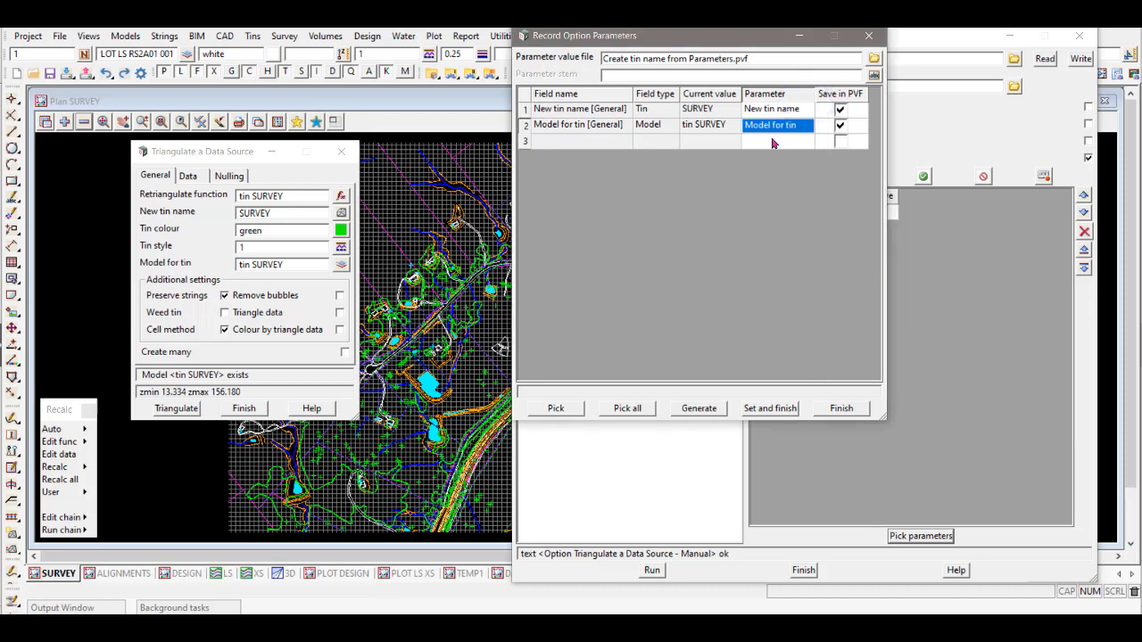
# Step: Pick the triangulation panel's Retriangulate function field and assign it the defined Retriangulate function parameter
pyautogui.click(558, 407)
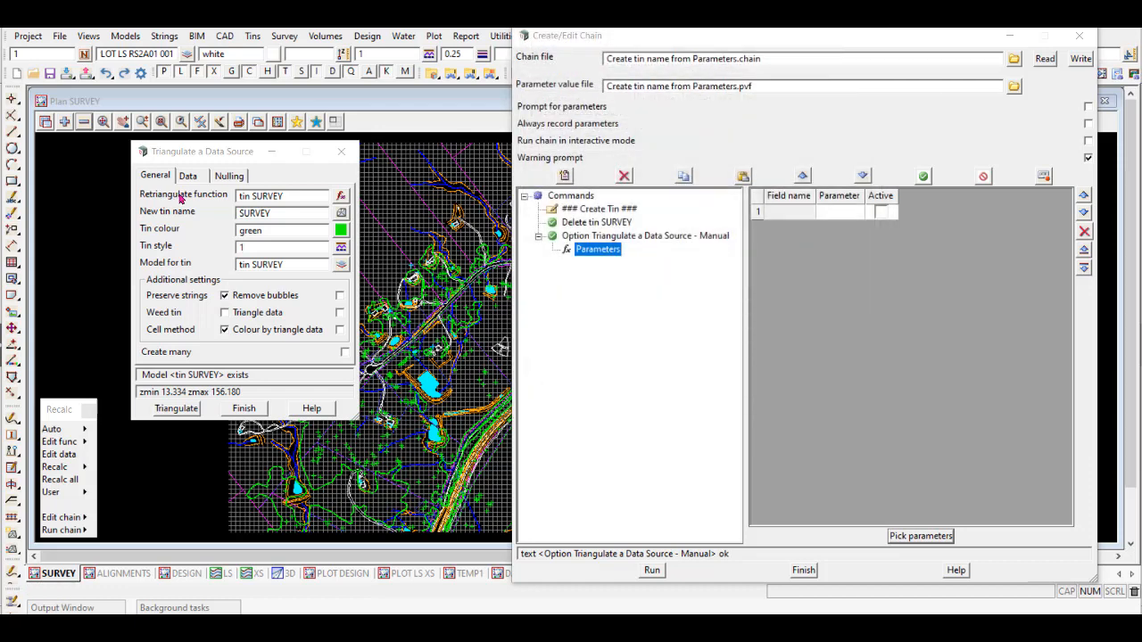
pyautogui.click(293, 197)
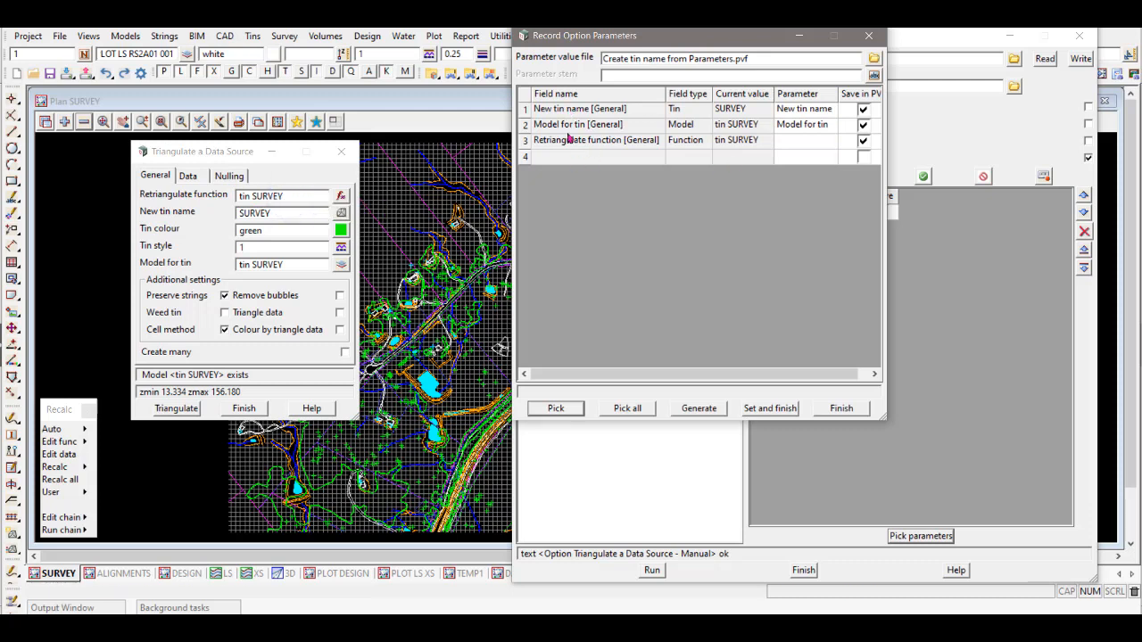
pyautogui.click(803, 144)
pyautogui.rightClick(803, 144)
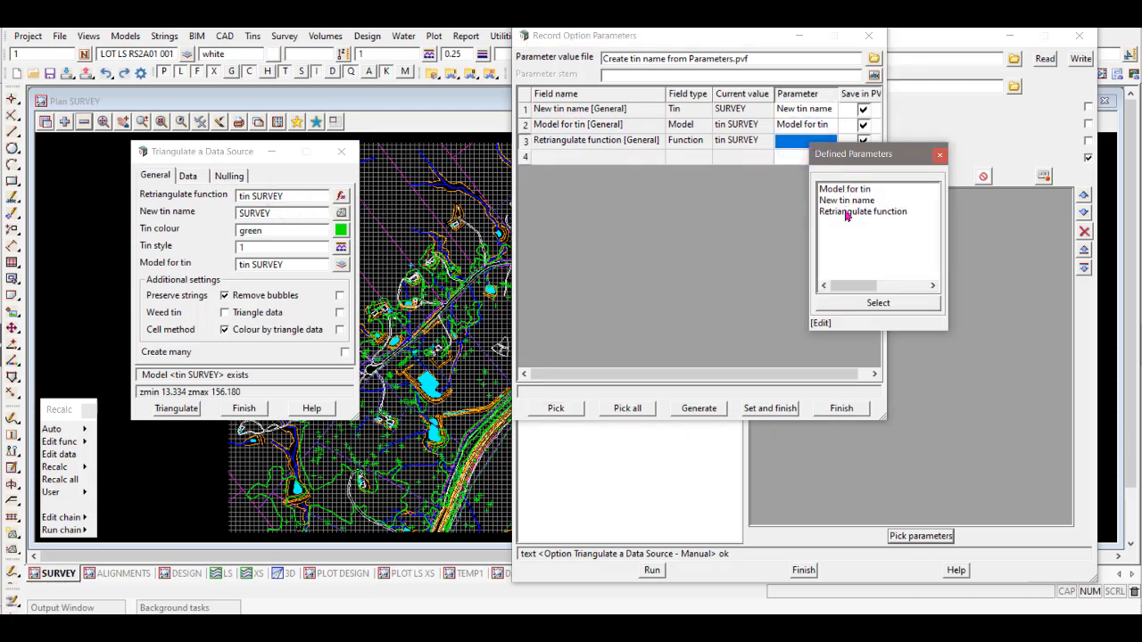
pyautogui.click(846, 214)
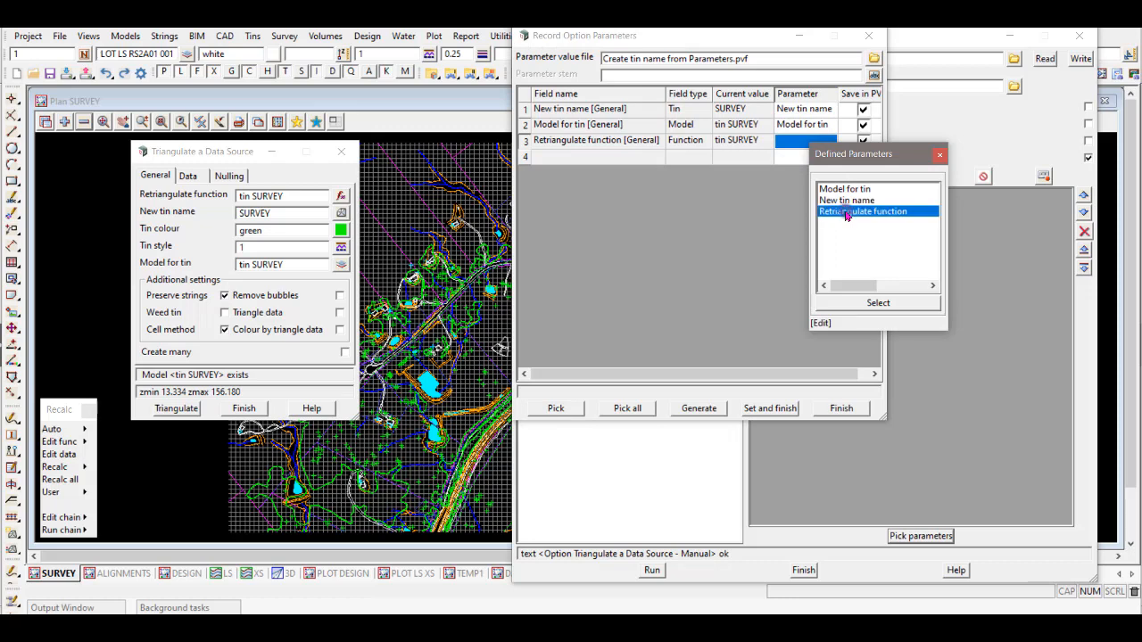
pyautogui.doubleClick(846, 214)
pyautogui.moveTo(837, 101); pyautogui.dragTo(878, 96)
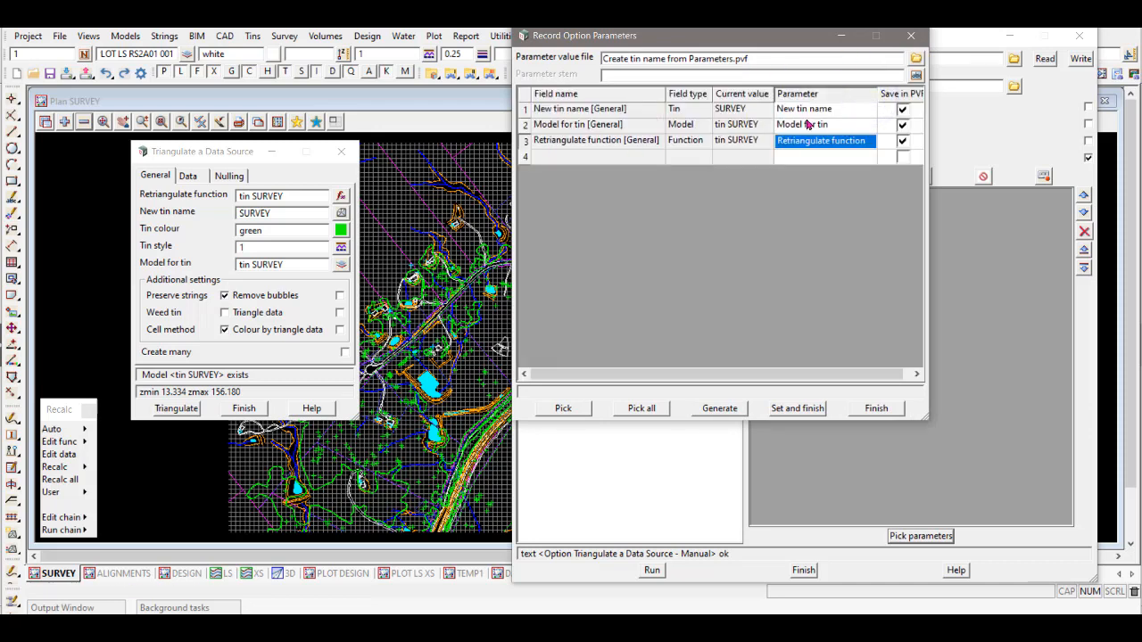
# Step: Set the three recorded parameters on the command, keeping the original values for the duplicate names, and write the chain file
pyautogui.click(787, 409)
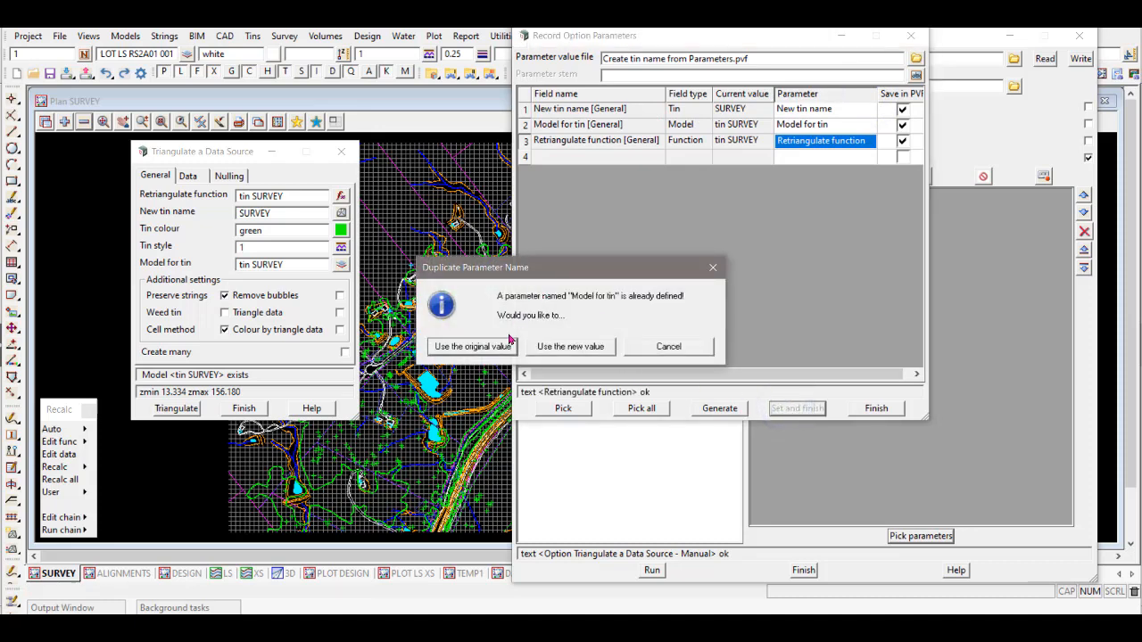
pyautogui.click(462, 350)
pyautogui.click(462, 350)
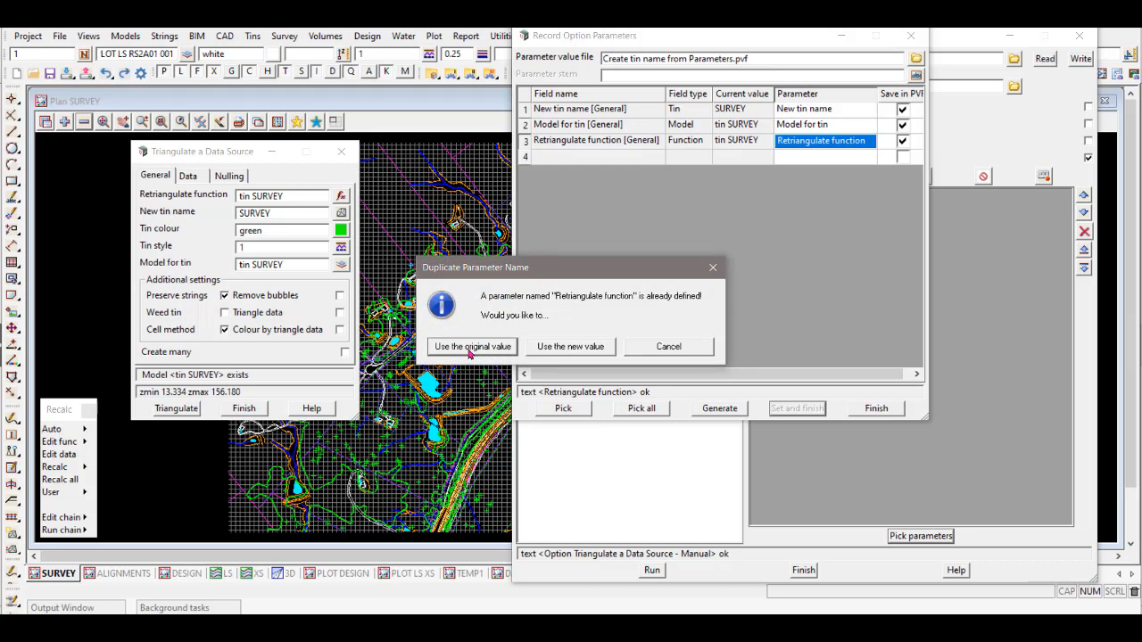
pyautogui.click(468, 350)
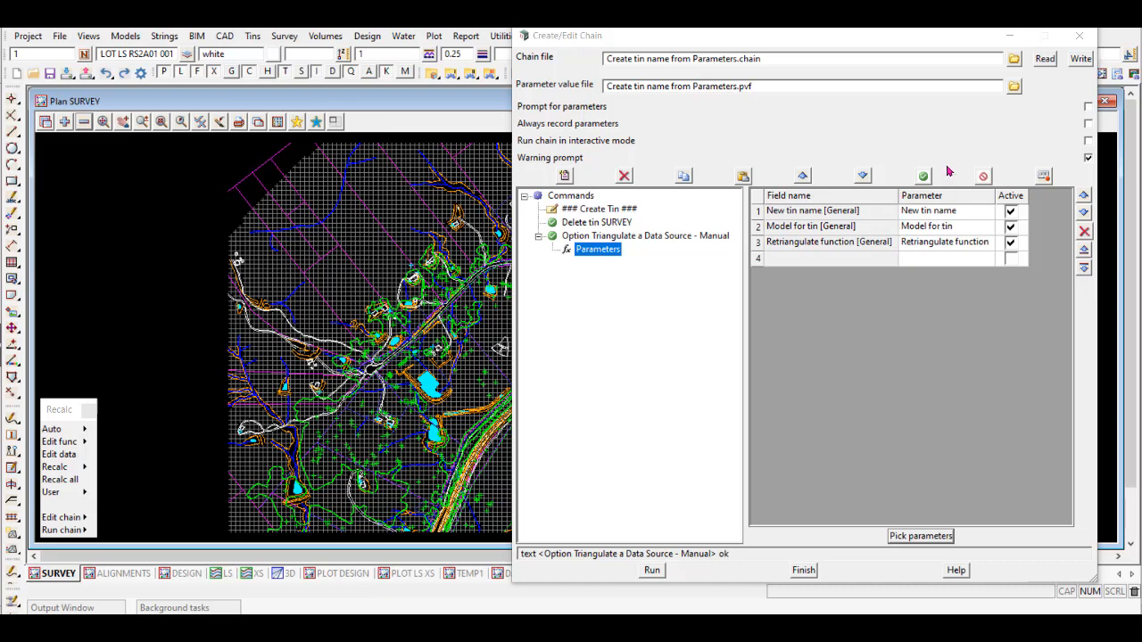
pyautogui.click(1080, 59)
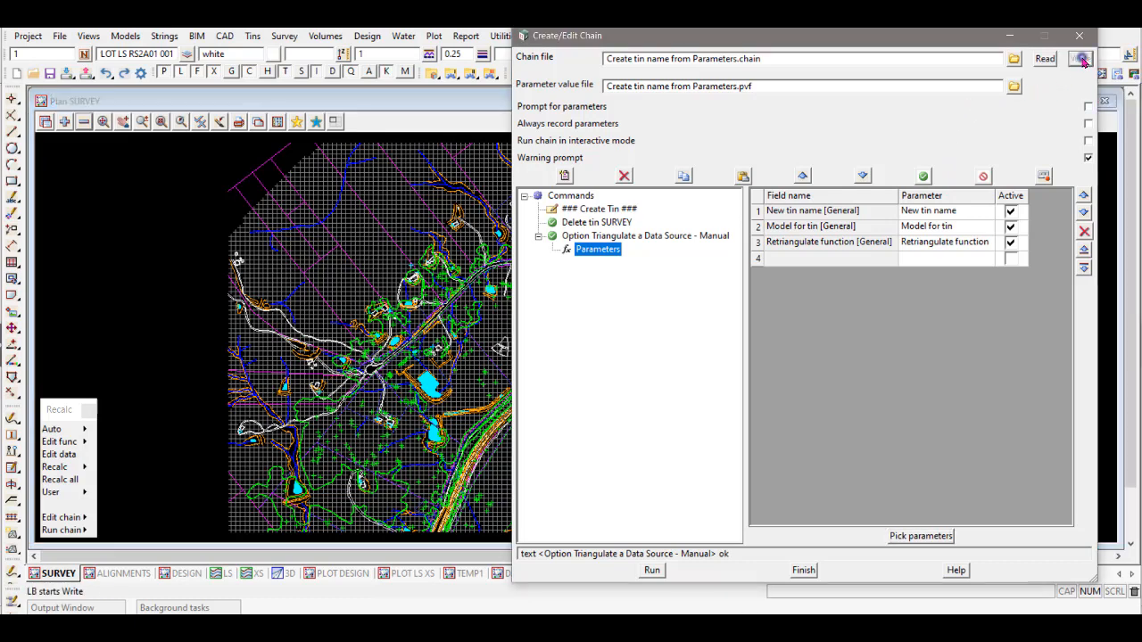
# Step: Turn on Prompt for parameters for the chain, write it over the existing chain file and finish editing
pyautogui.click(538, 351)
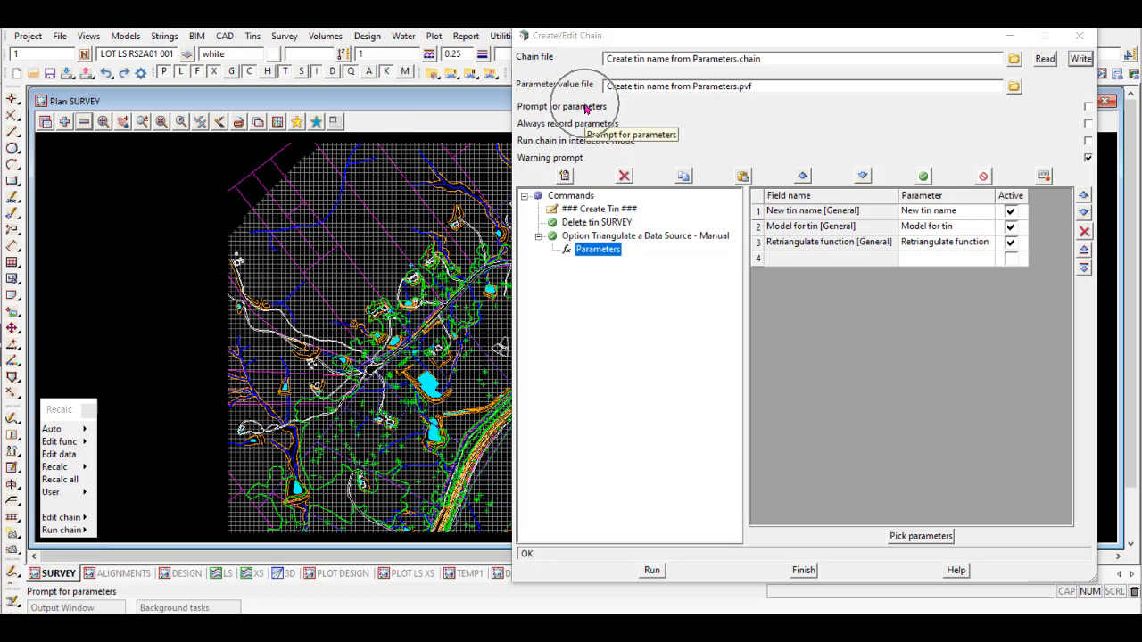
pyautogui.click(1087, 107)
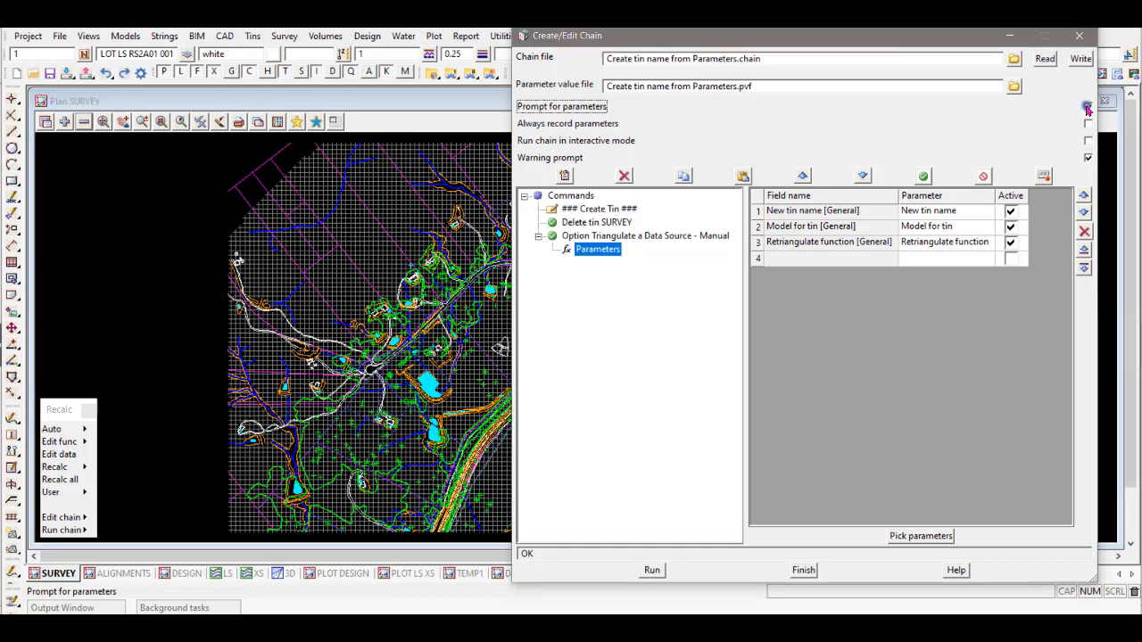
pyautogui.click(1080, 59)
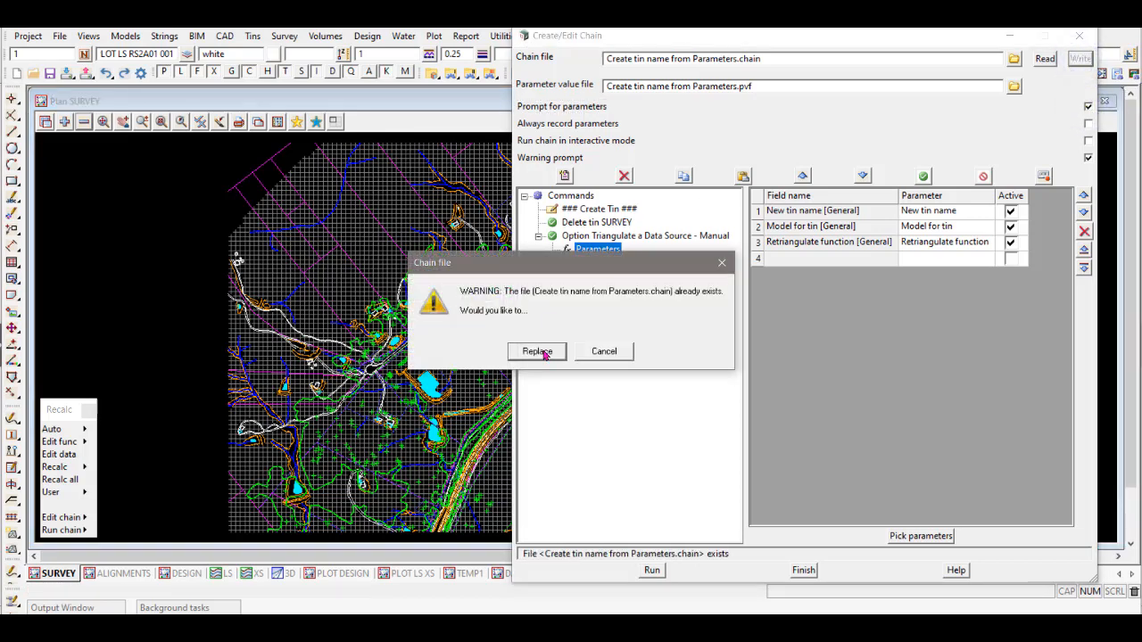
pyautogui.click(538, 352)
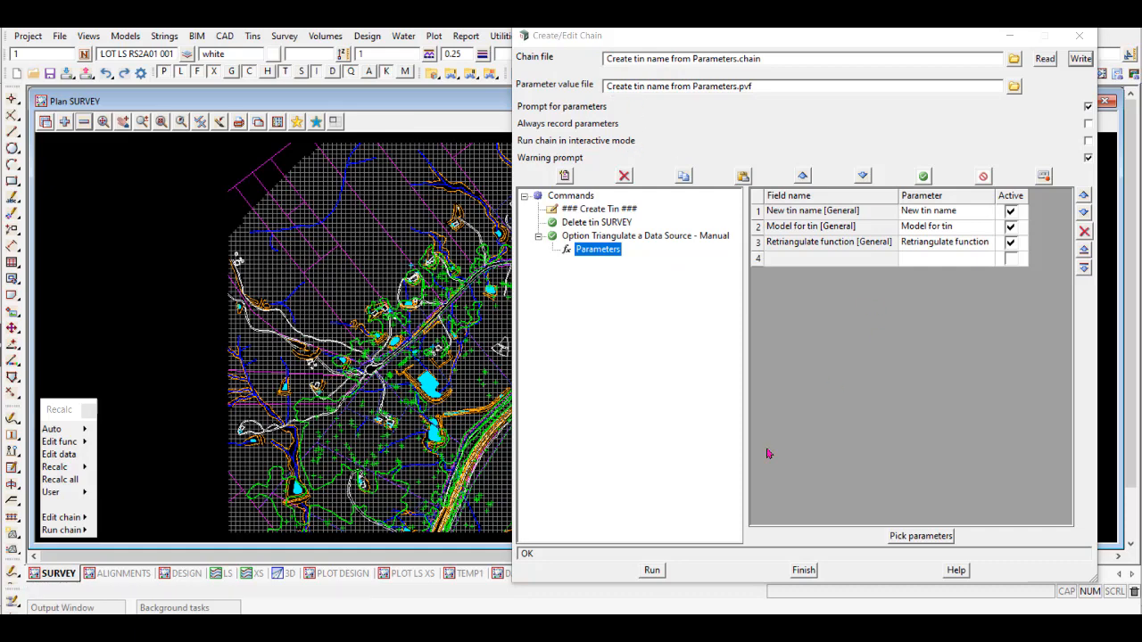
pyautogui.click(804, 571)
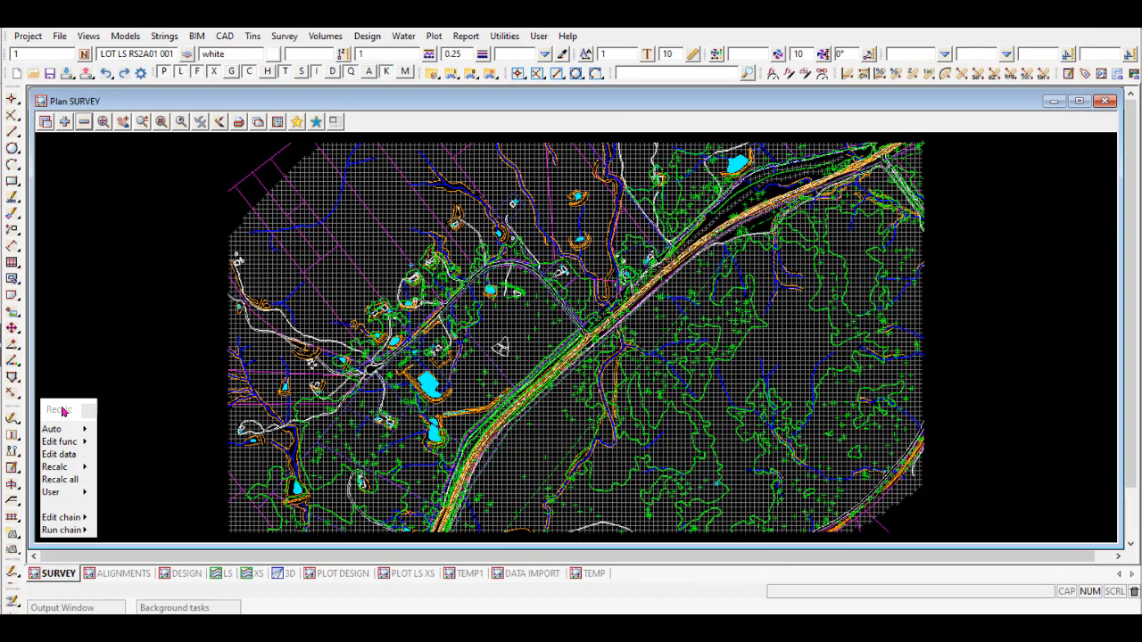
pyautogui.click(505, 37)
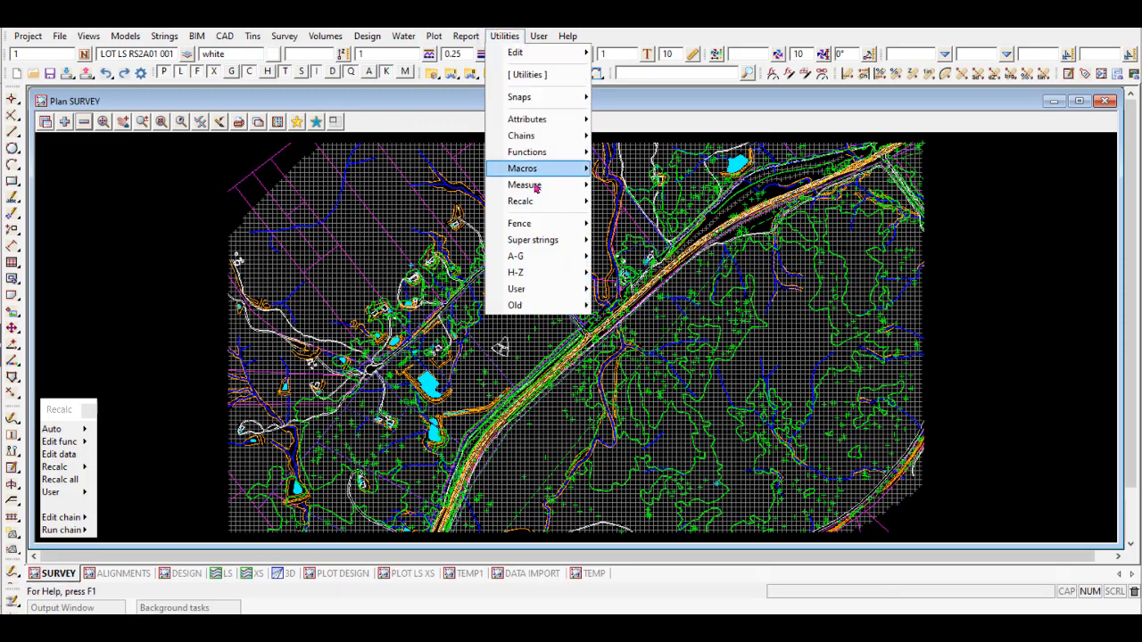
pyautogui.moveTo(541, 205)
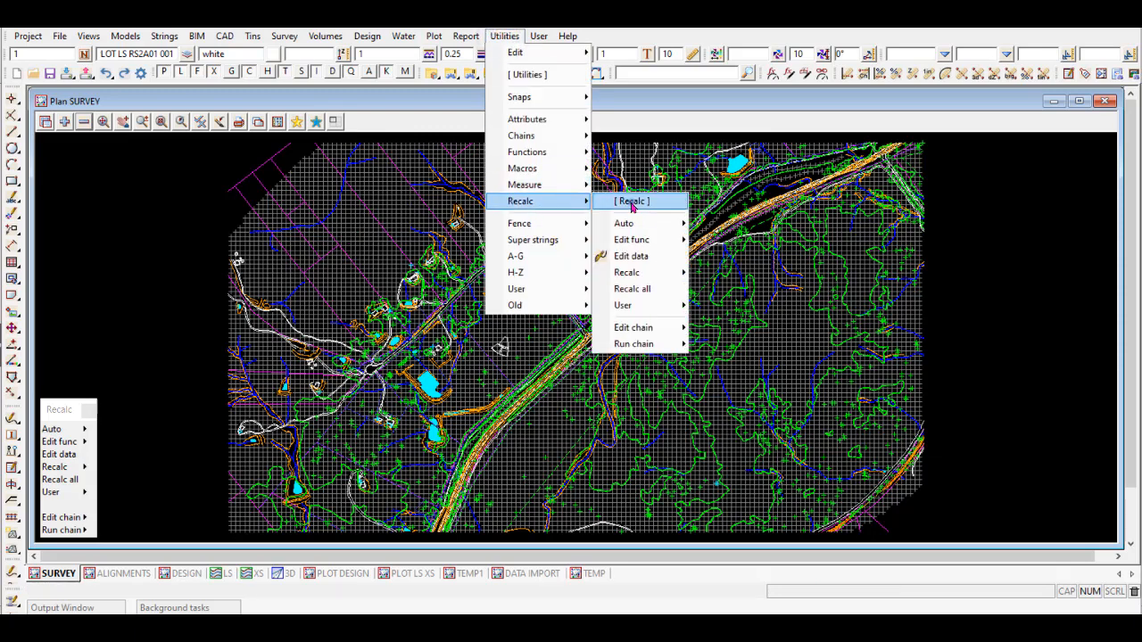
pyautogui.click(632, 203)
pyautogui.moveTo(691, 204); pyautogui.dragTo(153, 204)
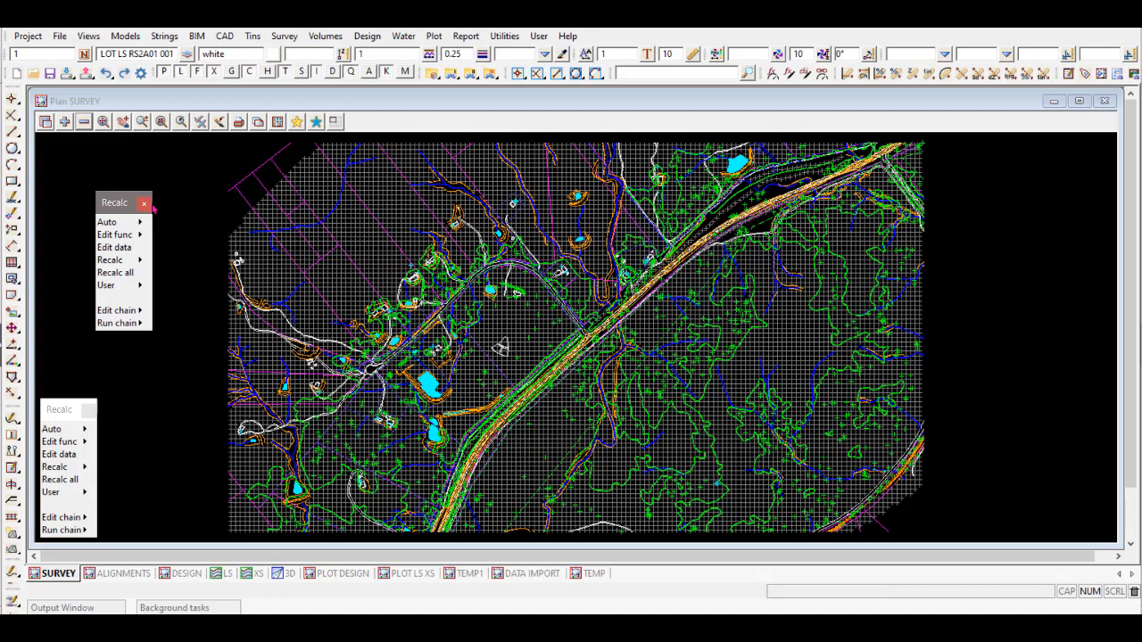
pyautogui.click(146, 204)
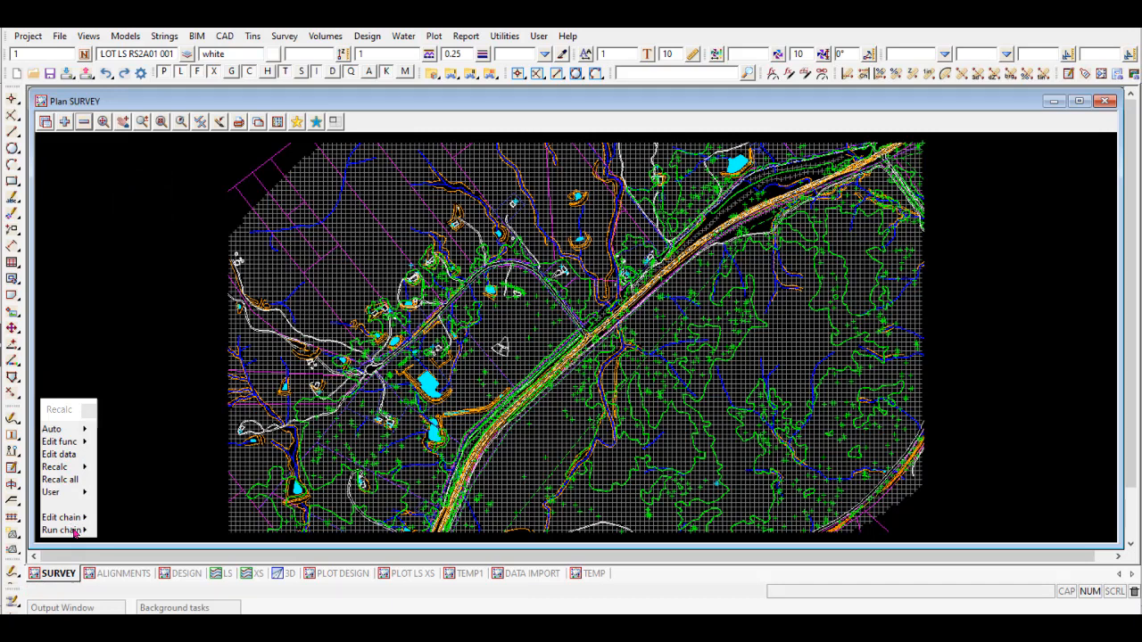
# Step: Run the chain Create tin name from Parameters.chain
pyautogui.click(76, 532)
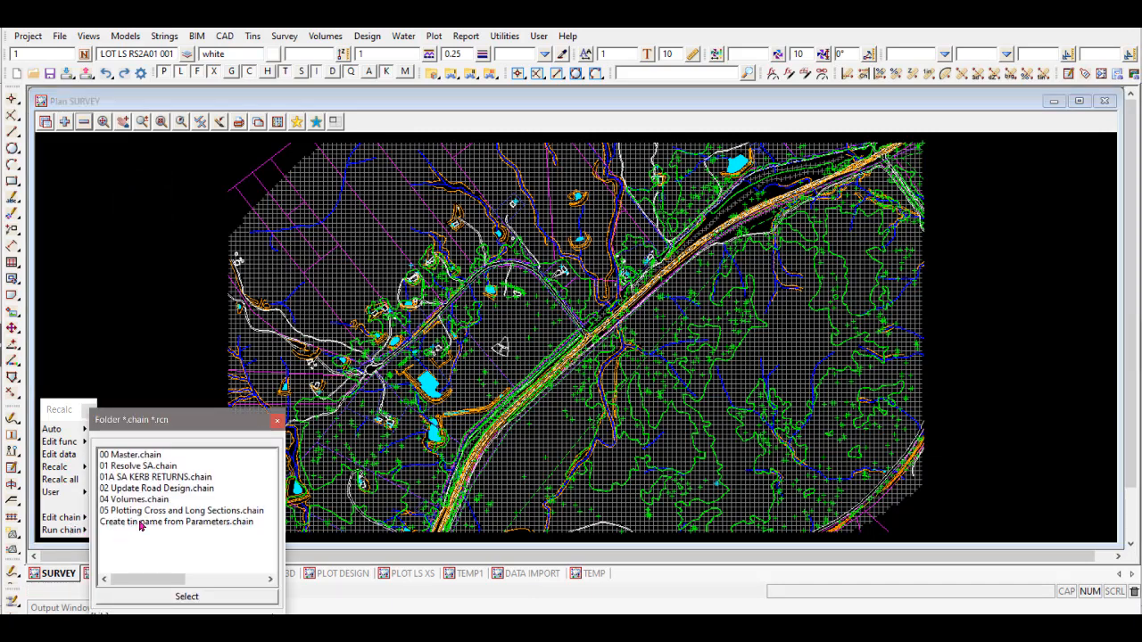
pyautogui.click(140, 523)
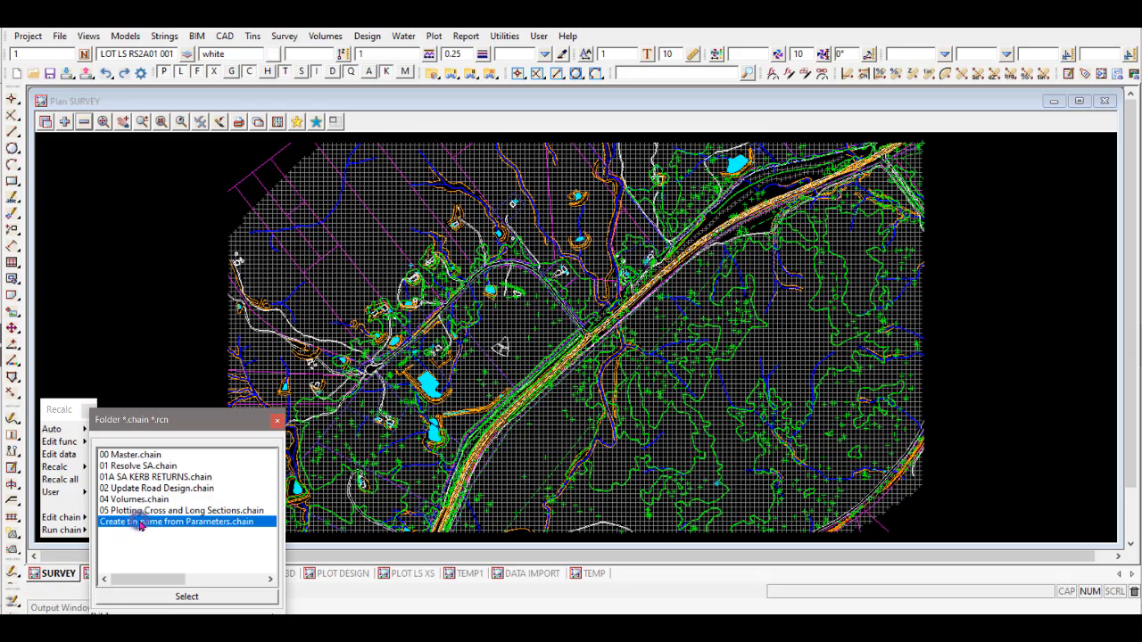
pyautogui.click(177, 597)
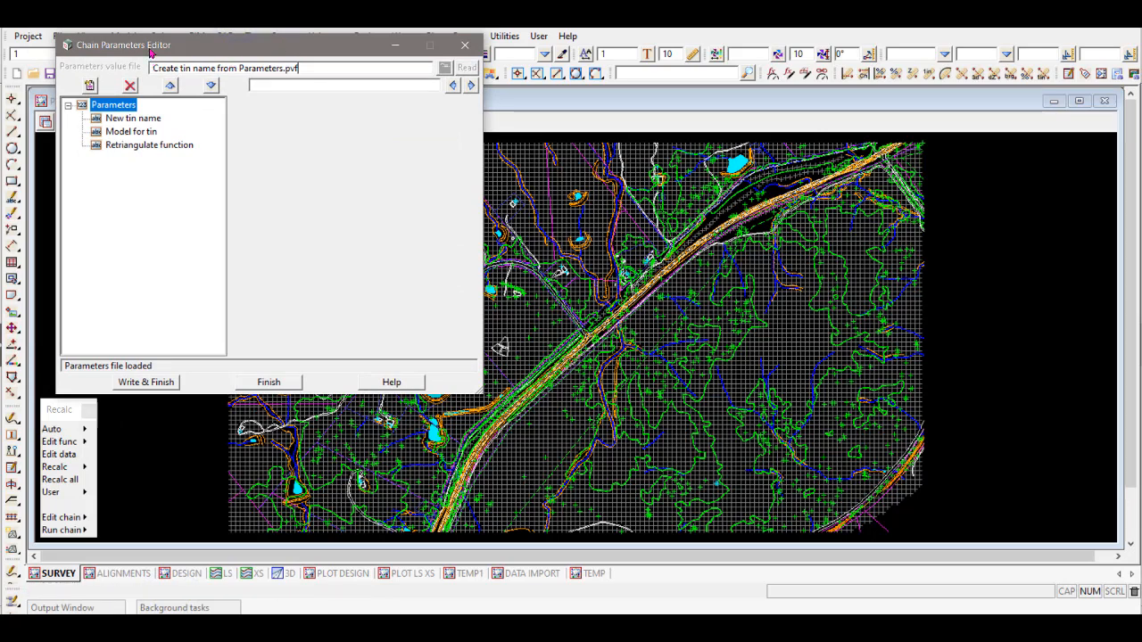
# Step: Set the New tin name parameter to SURVEY A and write it over the existing parameter value file to continue the run
pyautogui.click(143, 122)
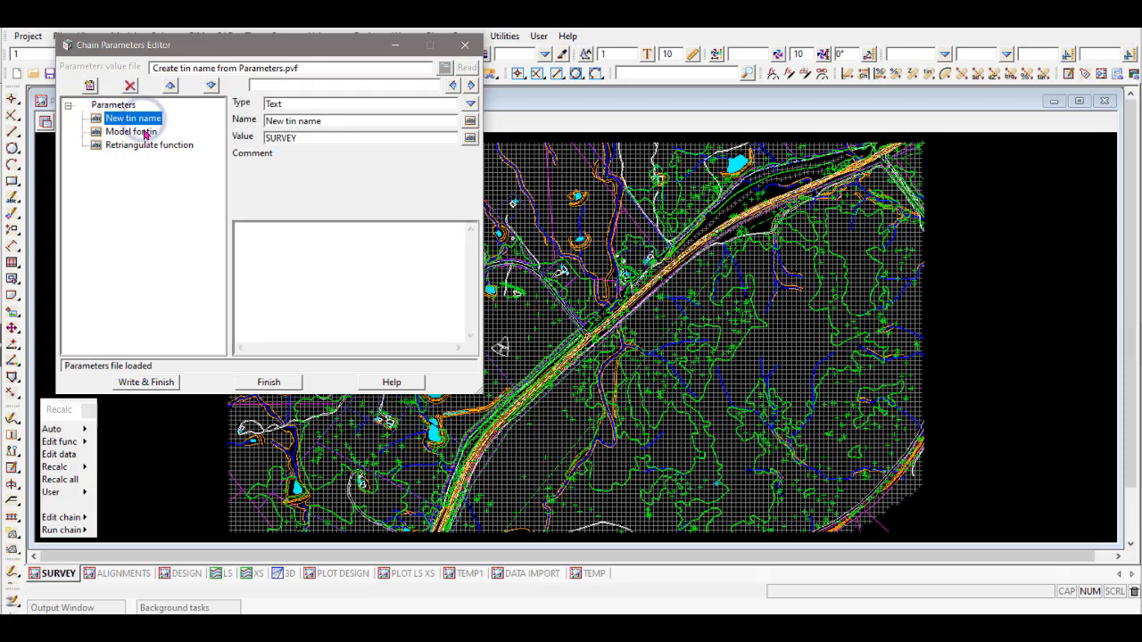
pyautogui.click(320, 137)
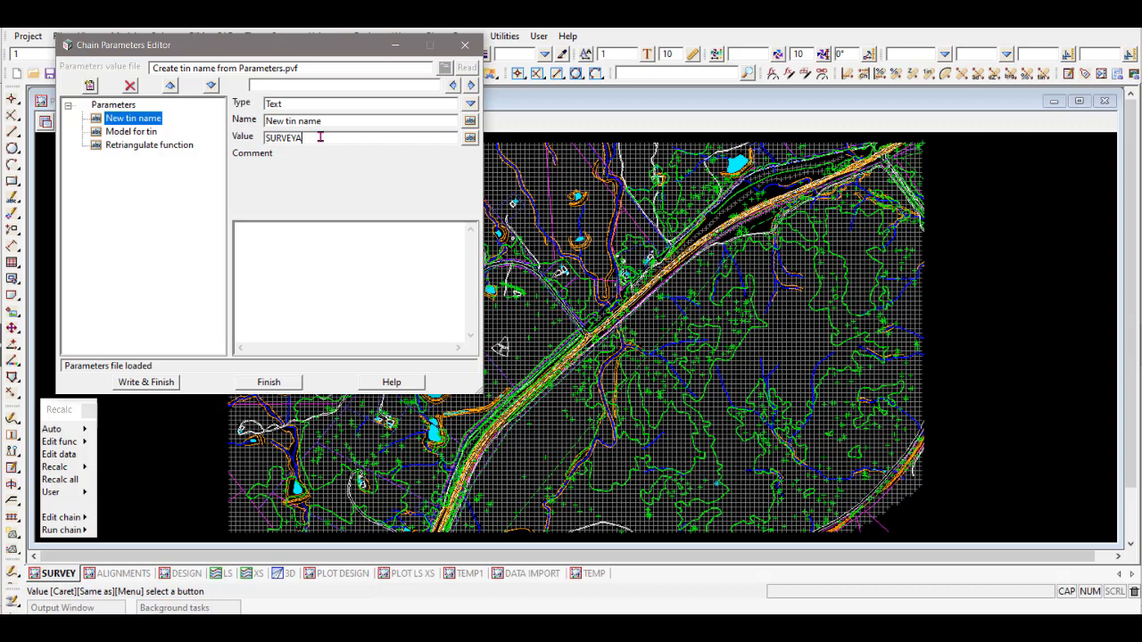
pyautogui.press('BackSpace')
pyautogui.click(146, 381)
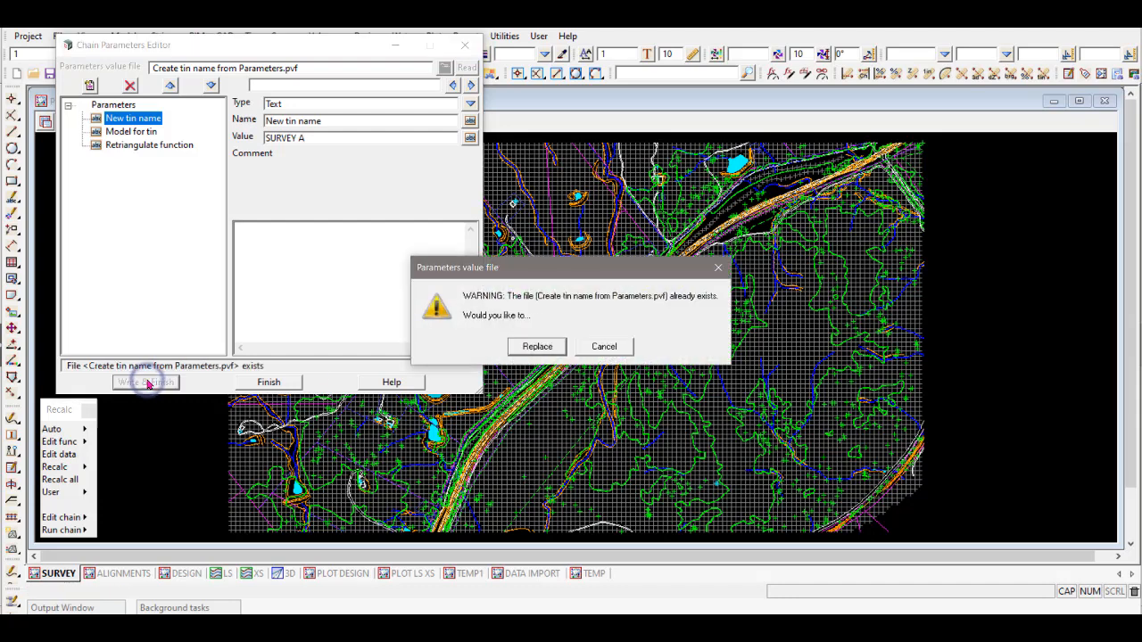
pyautogui.click(538, 347)
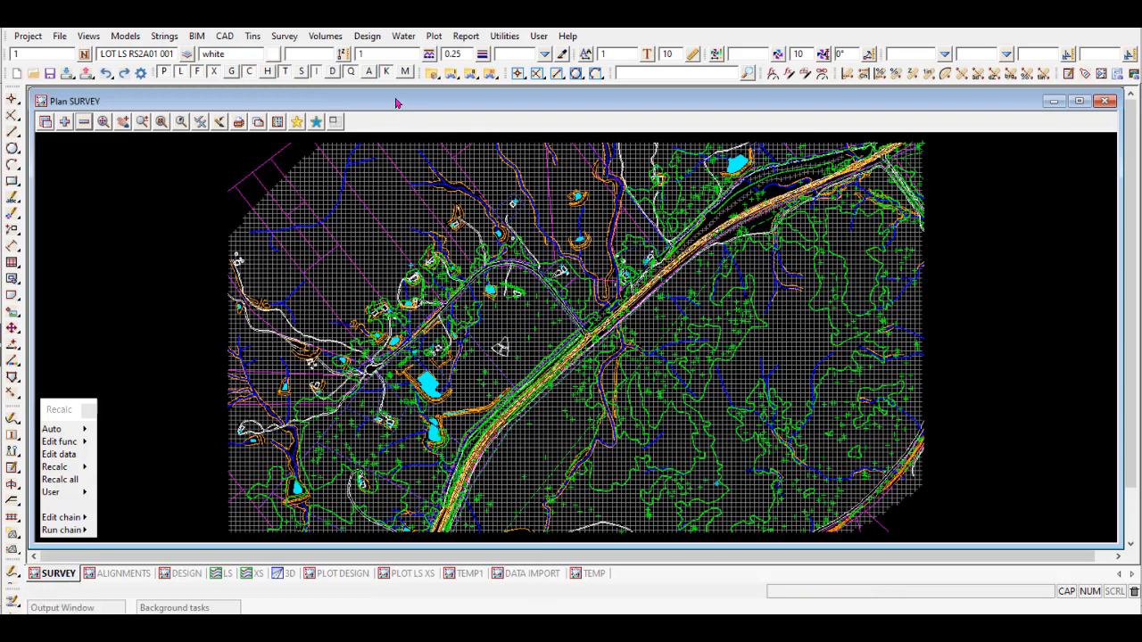
# Step: Add the model tin SURVEY A to the SURVEY plan view
pyautogui.click(65, 123)
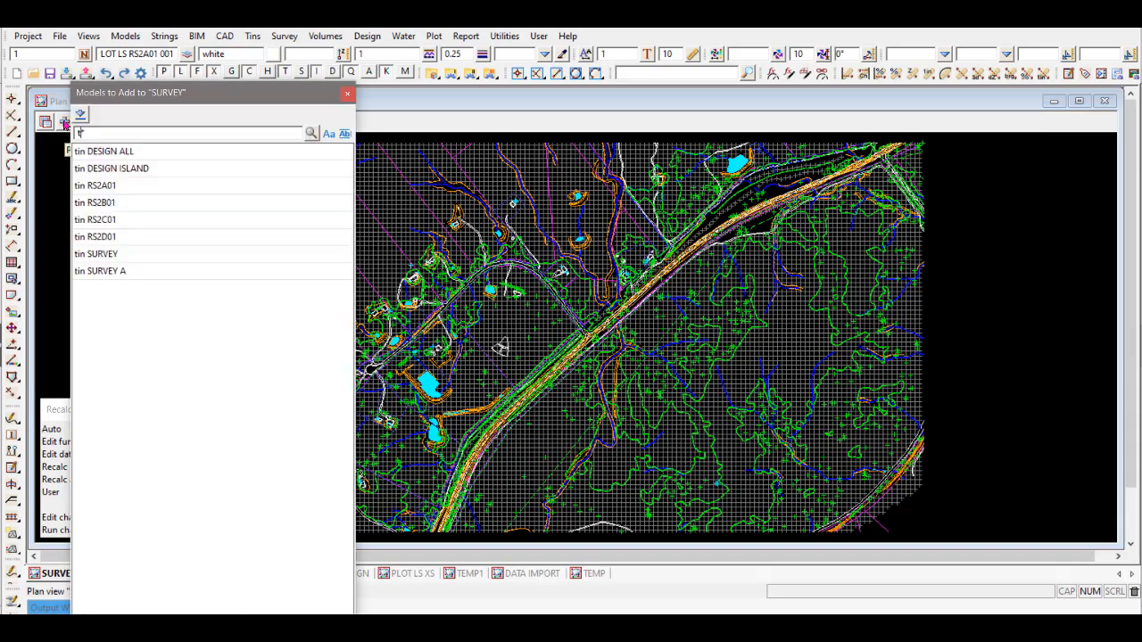
pyautogui.click(118, 276)
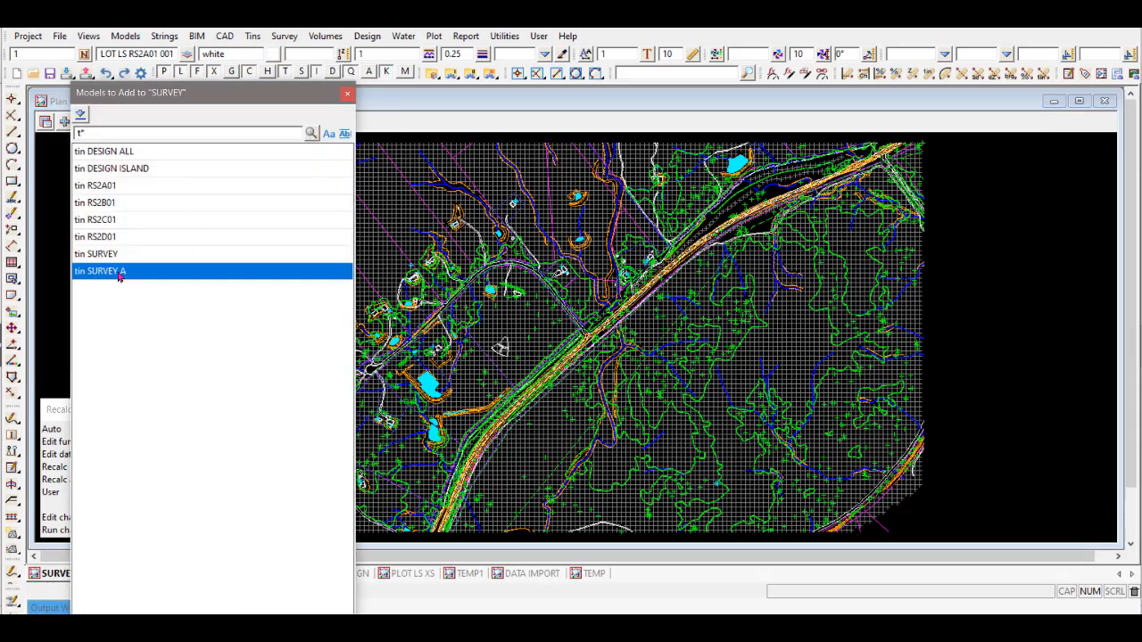
pyautogui.click(136, 614)
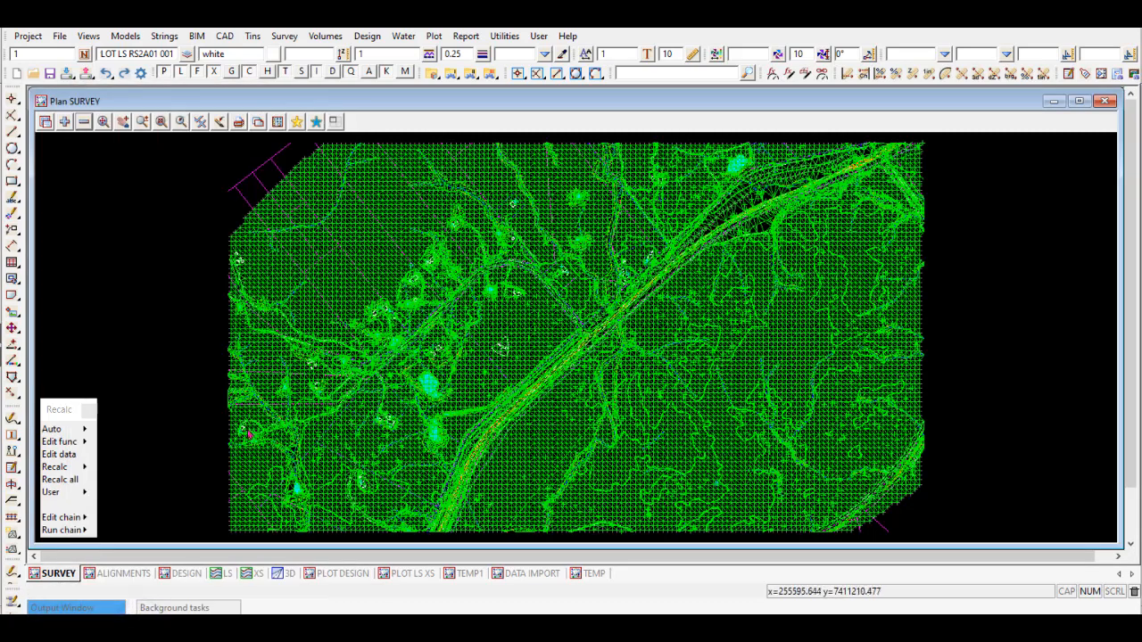
# Step: Open Create tin name from Parameters.chain for editing and select its Triangulate a Data Source command
pyautogui.click(59, 518)
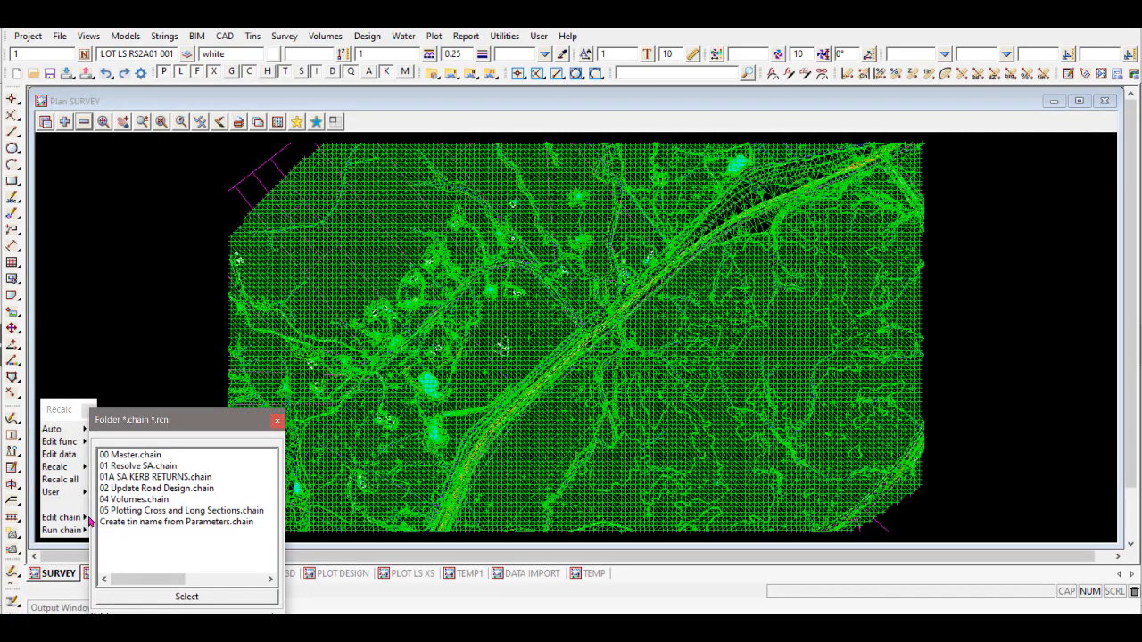
pyautogui.doubleClick(147, 525)
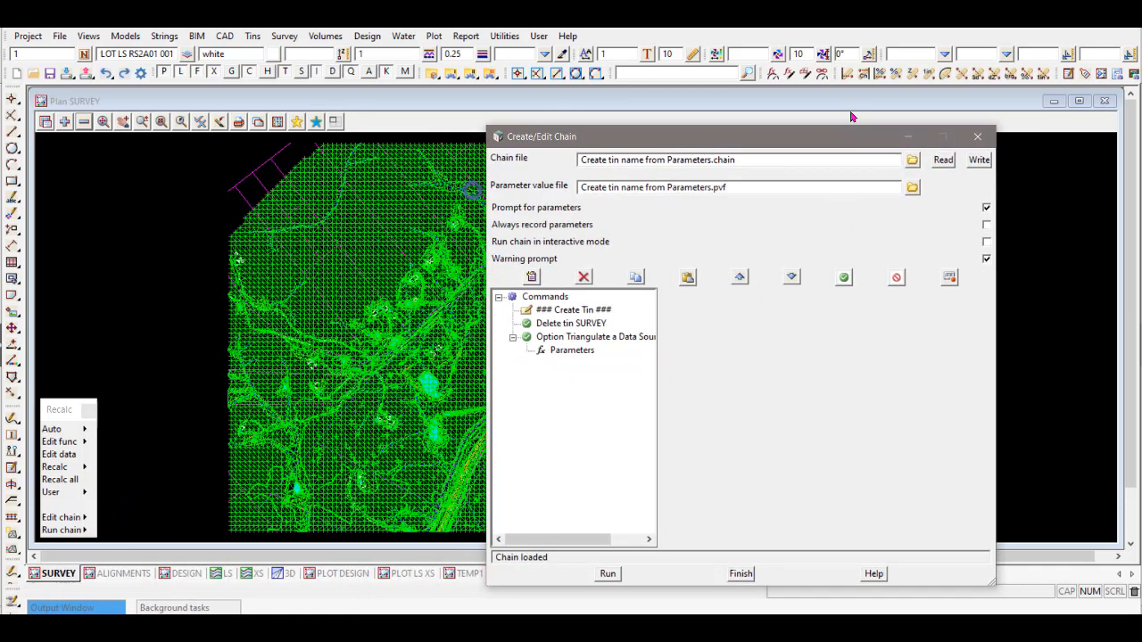
pyautogui.click(638, 267)
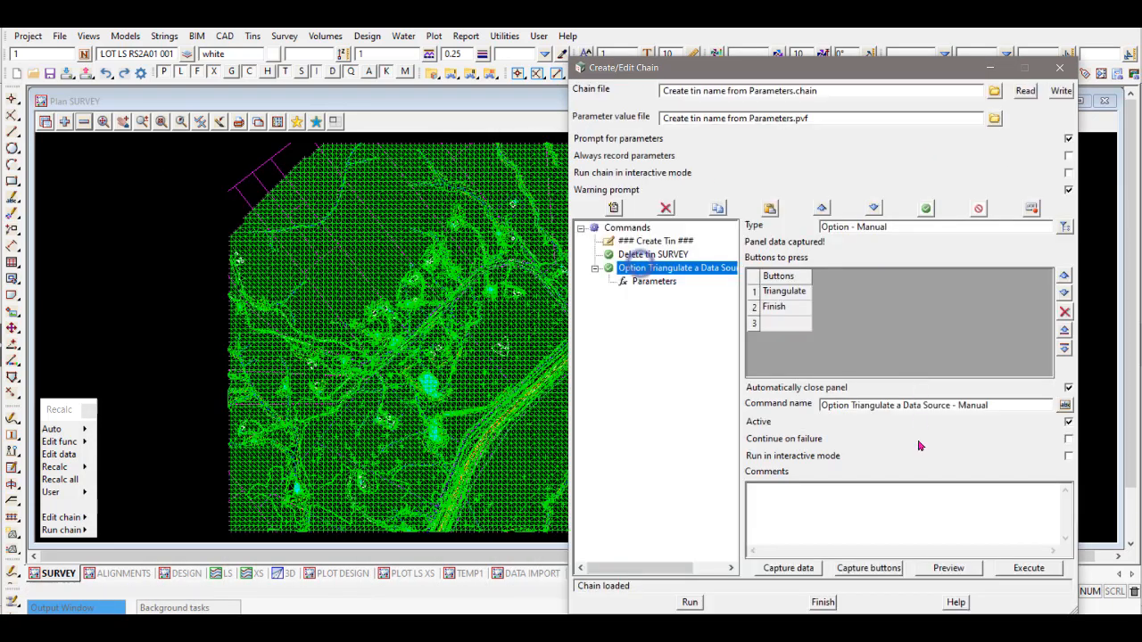
# Step: Preview the triangulation command's panel, check its retriangulate function, new tin name and model for tin, and close it
pyautogui.click(945, 568)
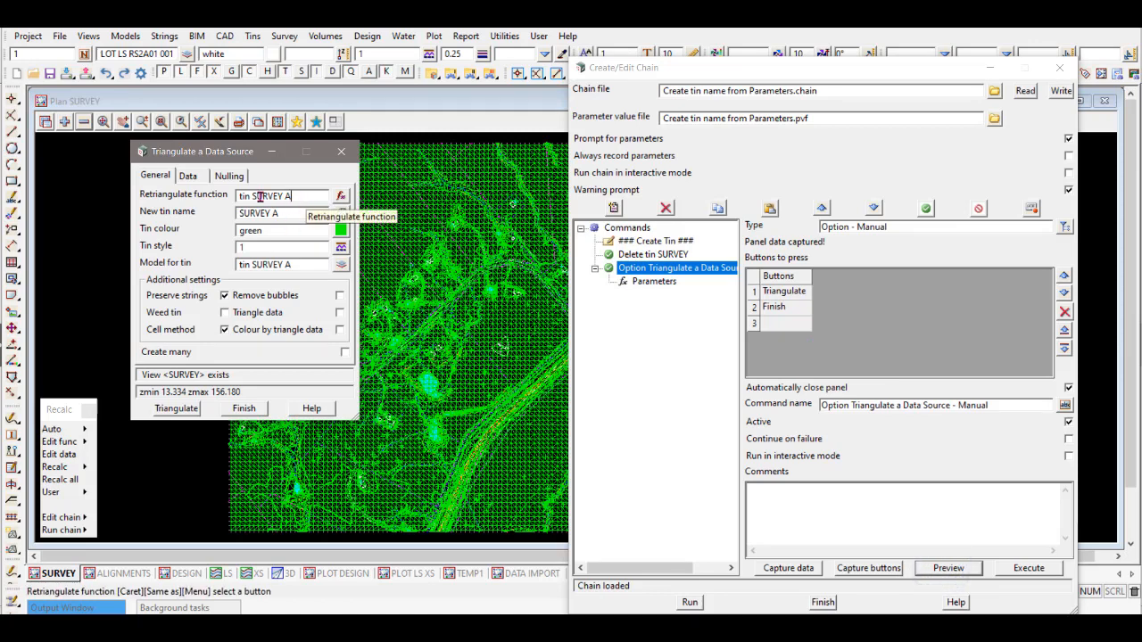
pyautogui.click(300, 194)
pyautogui.click(287, 214)
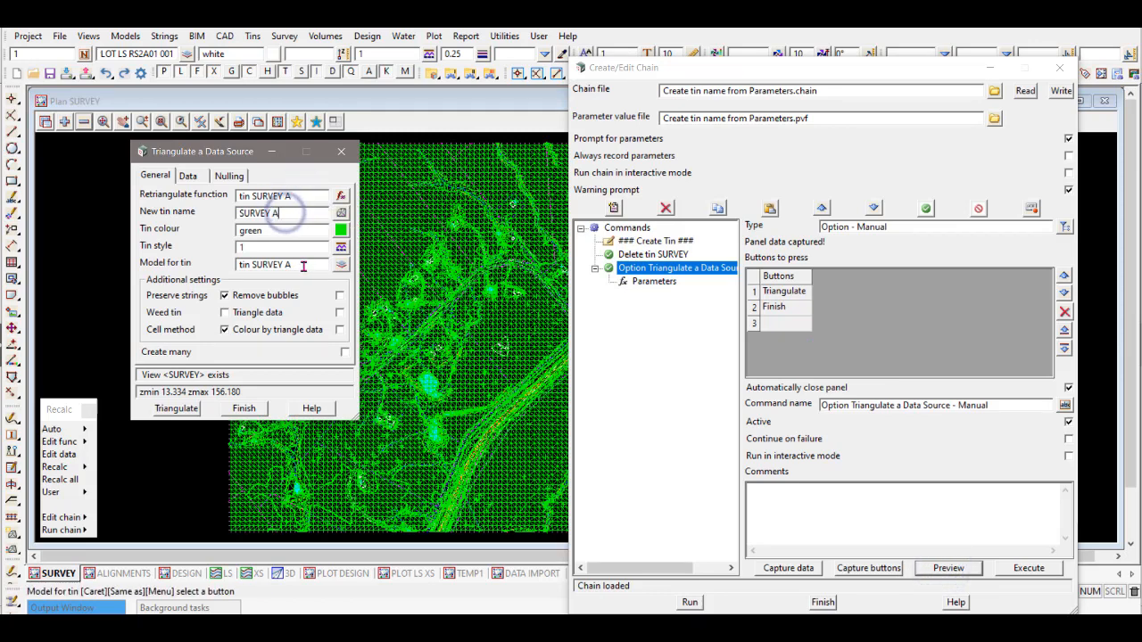
pyautogui.click(303, 266)
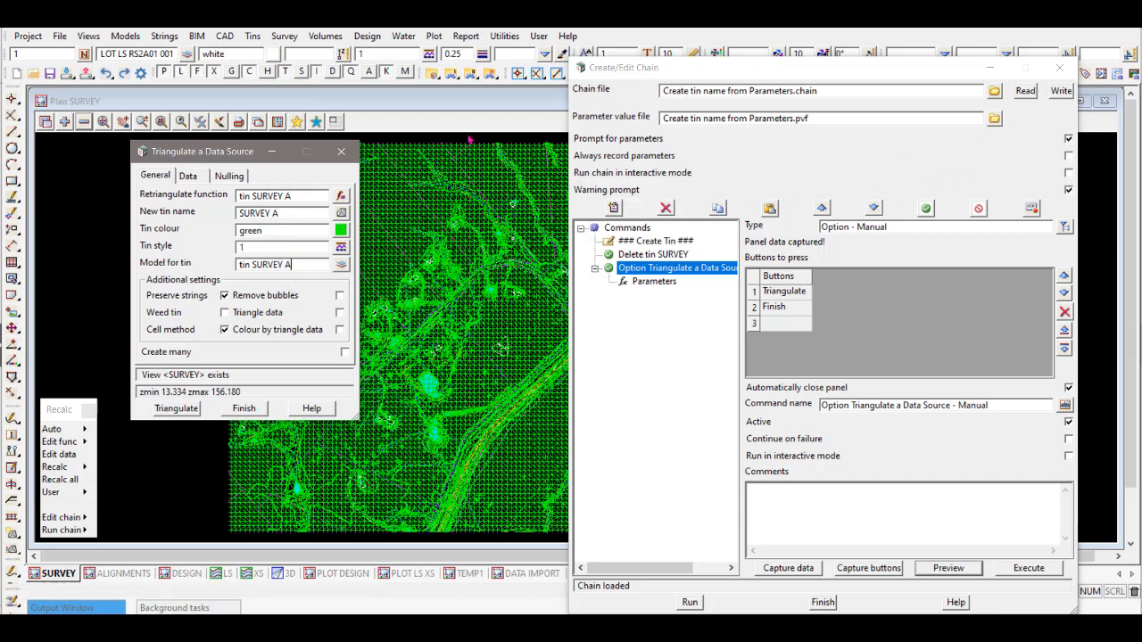
pyautogui.click(342, 153)
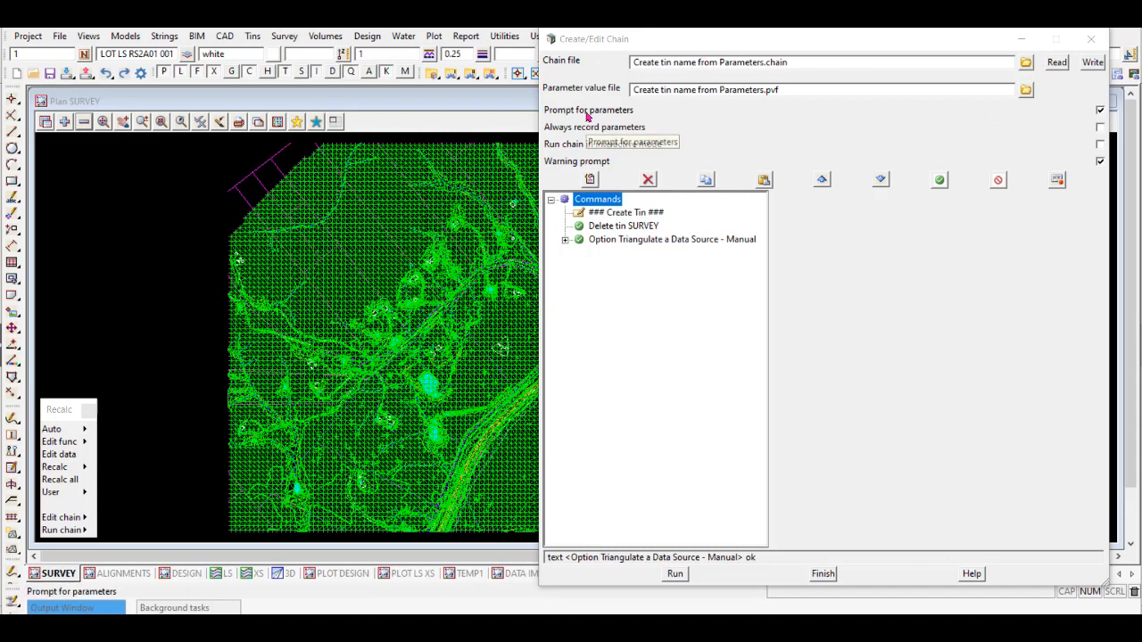
# Step: Turn off Prompt for parameters and duplicate the ### Create Tin ### comment in the chain
pyautogui.click(1100, 111)
pyautogui.click(1099, 110)
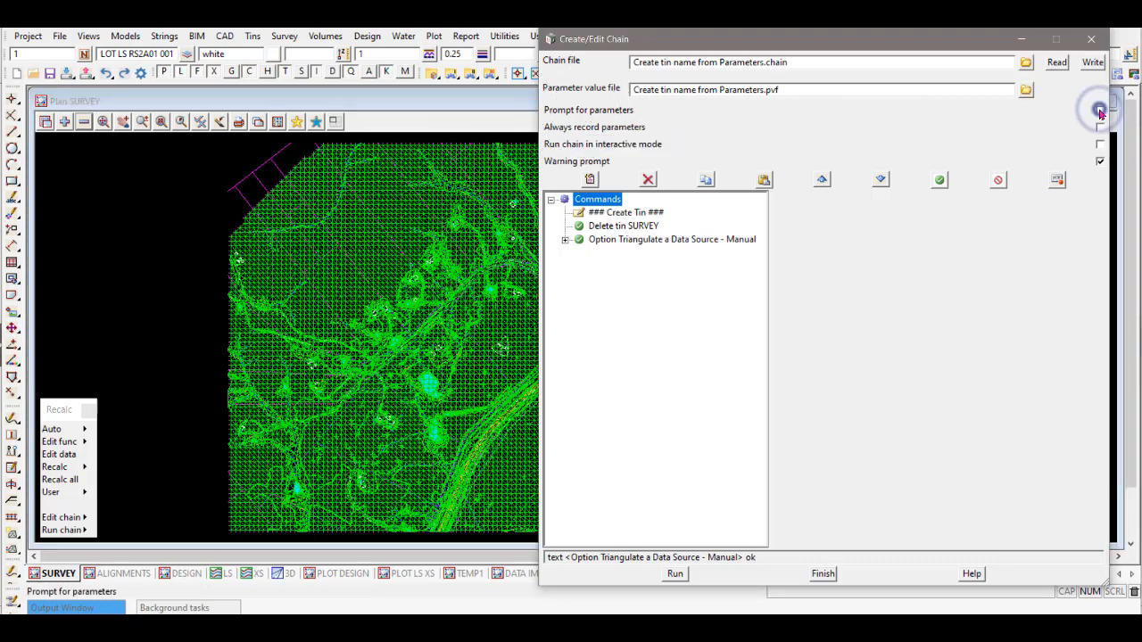
pyautogui.click(617, 217)
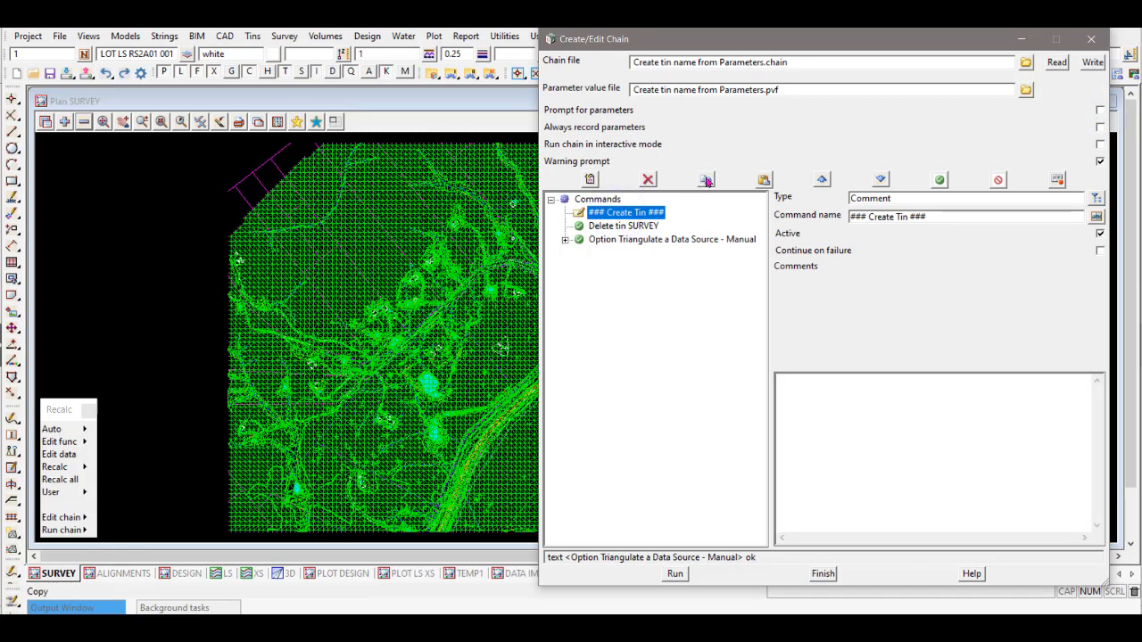
pyautogui.click(706, 180)
pyautogui.click(764, 179)
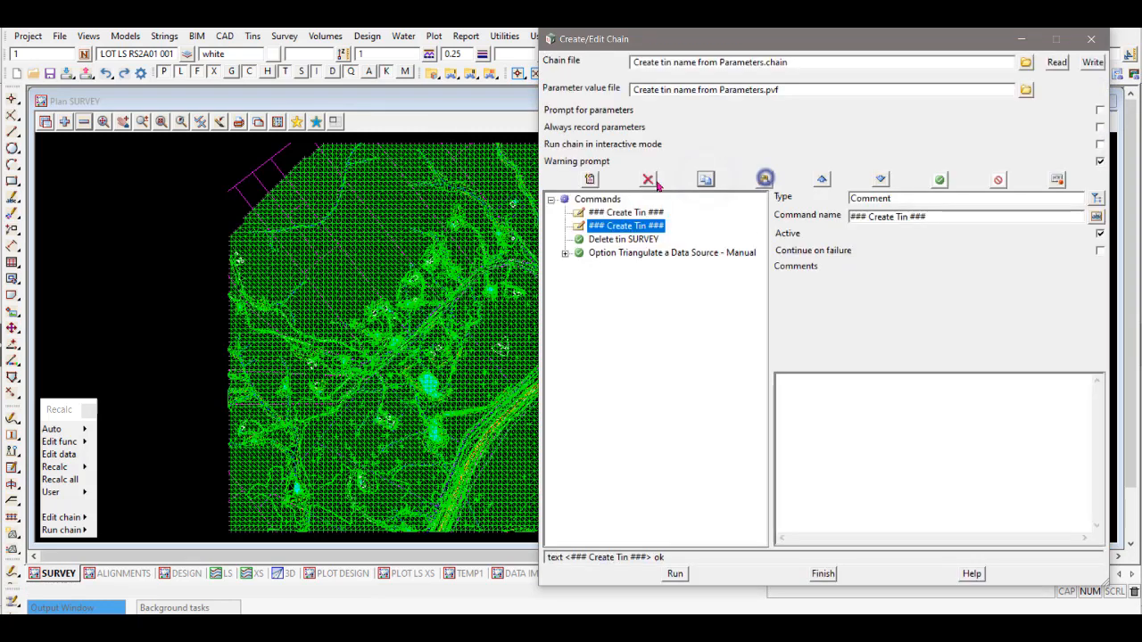
# Step: Rename the first of the two comments to ### Prompt for Tin Name ###
pyautogui.click(607, 213)
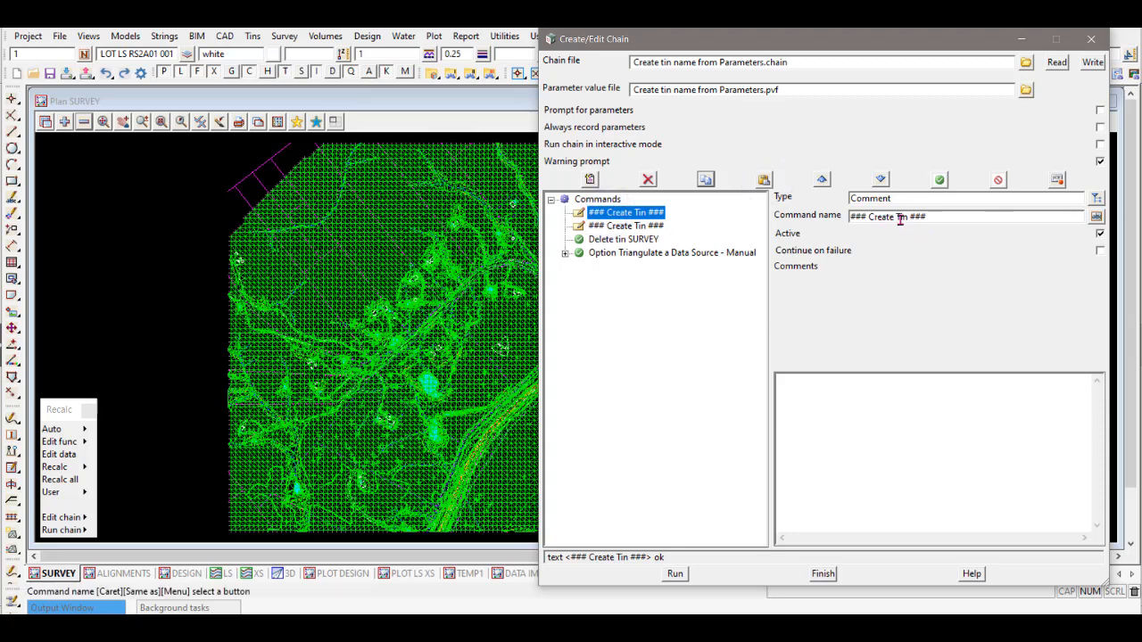
pyautogui.moveTo(907, 216); pyautogui.dragTo(868, 217)
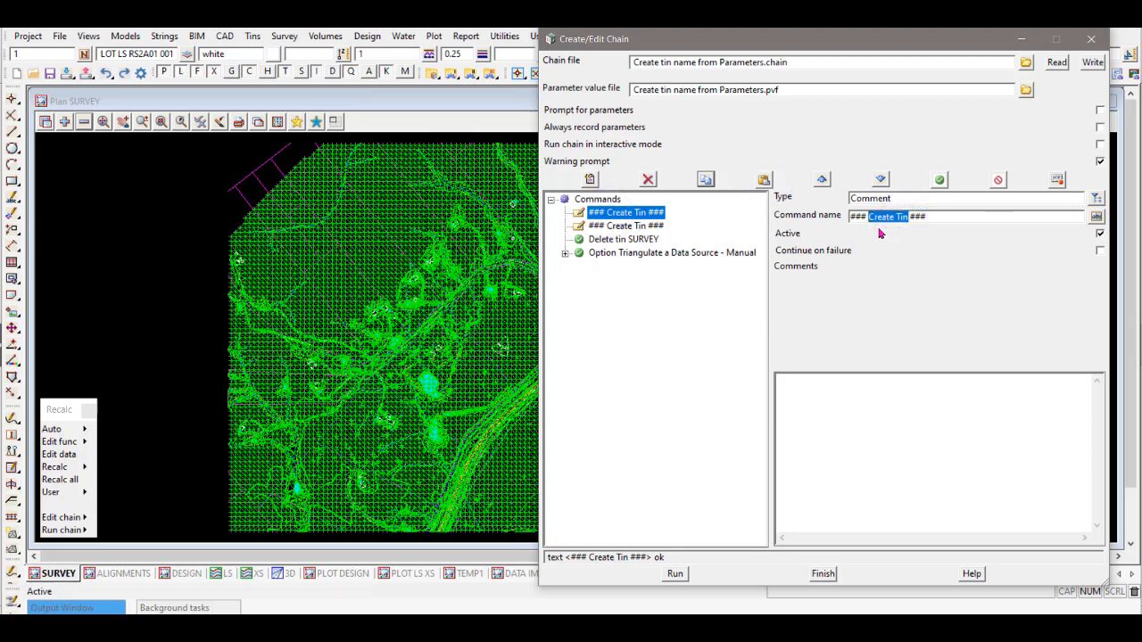
pyautogui.write('Prompt')
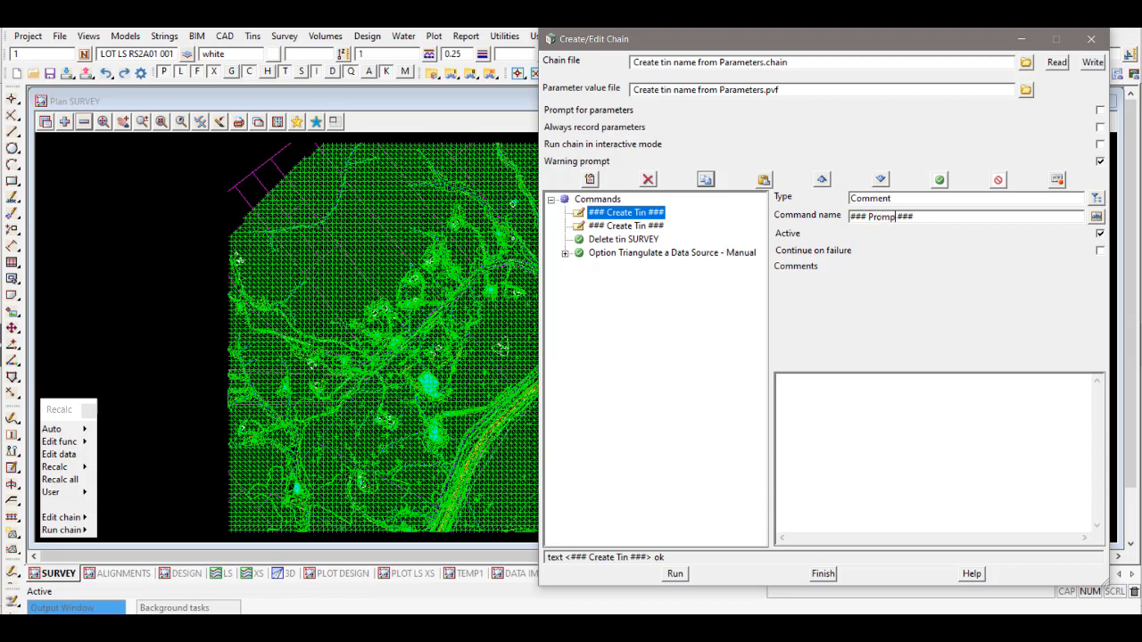
pyautogui.write(' fr')
pyautogui.write('r ')
pyautogui.write('Tin')
pyautogui.write(' Name')
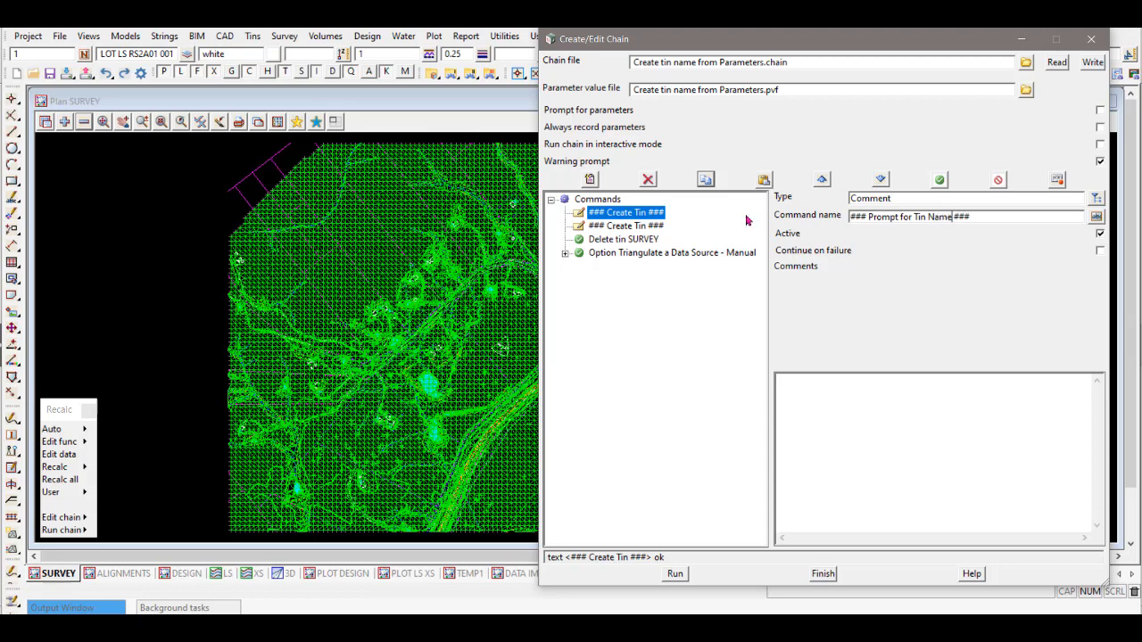
pyautogui.click(636, 227)
# Step: Duplicate the ### Prompt for Tin Name ### comment and rename the copy as an unbroken divider line of # characters
pyautogui.click(639, 214)
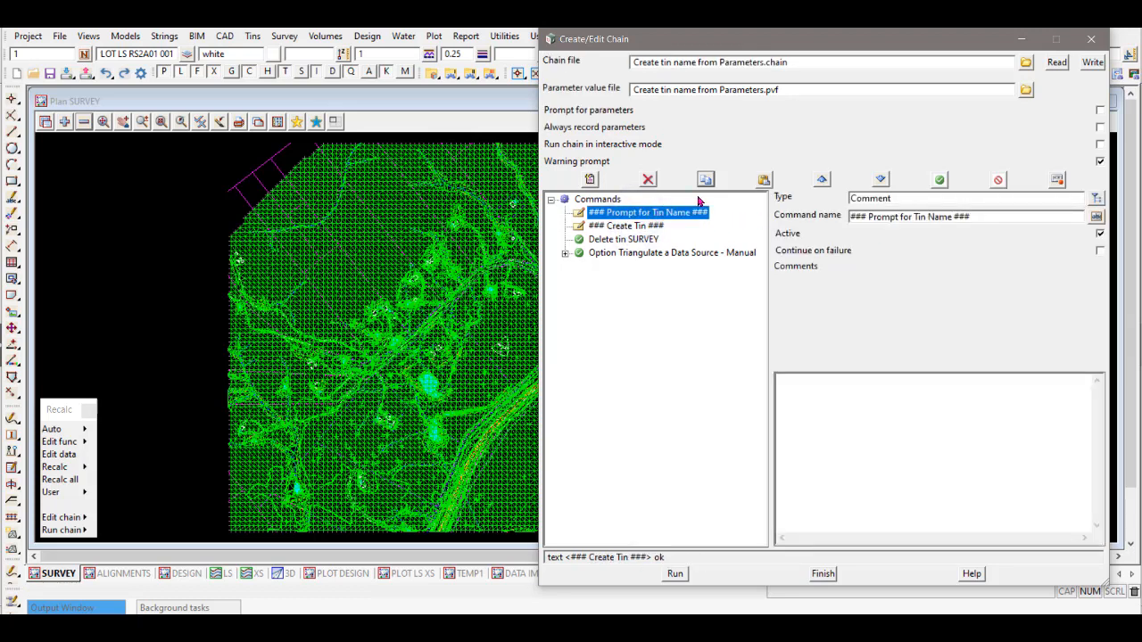
pyautogui.click(706, 180)
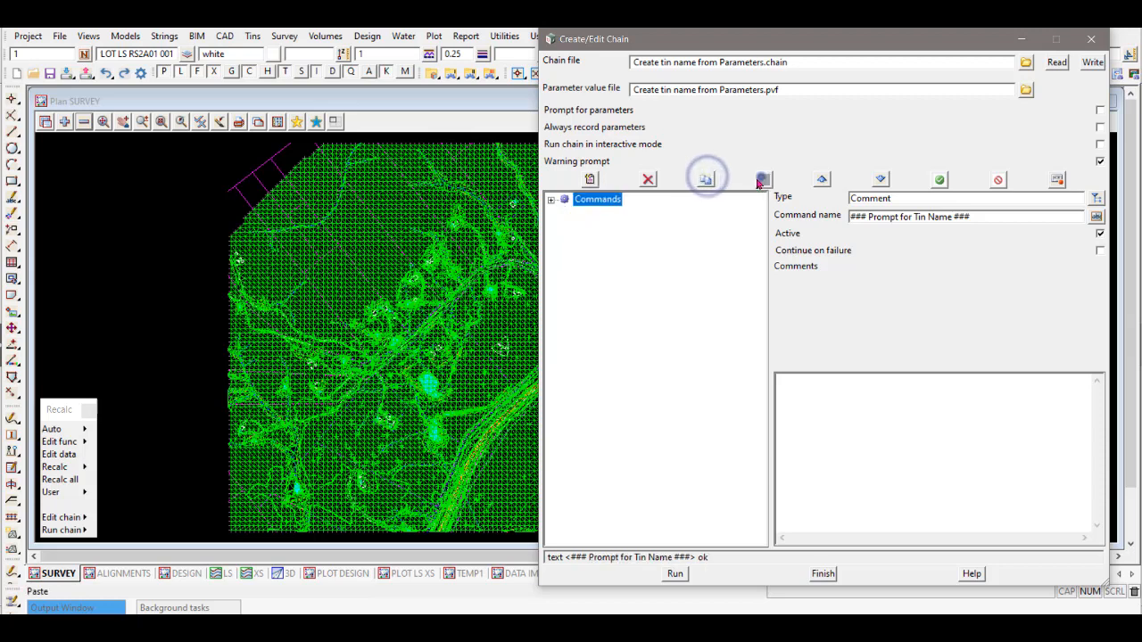
pyautogui.click(760, 180)
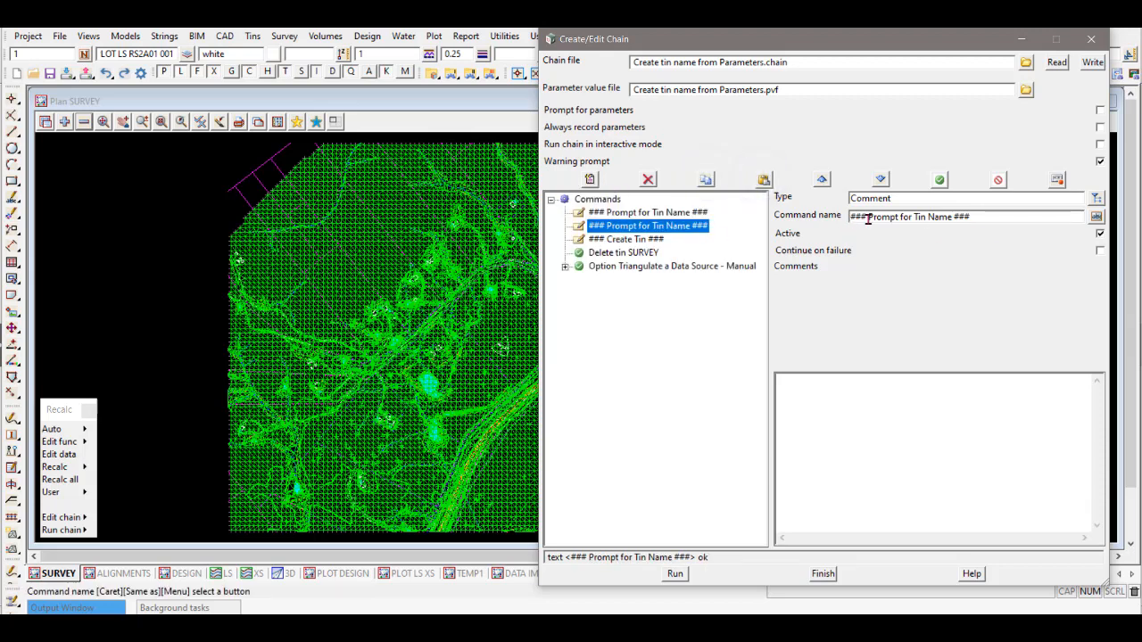
pyautogui.moveTo(868, 219); pyautogui.dragTo(996, 219)
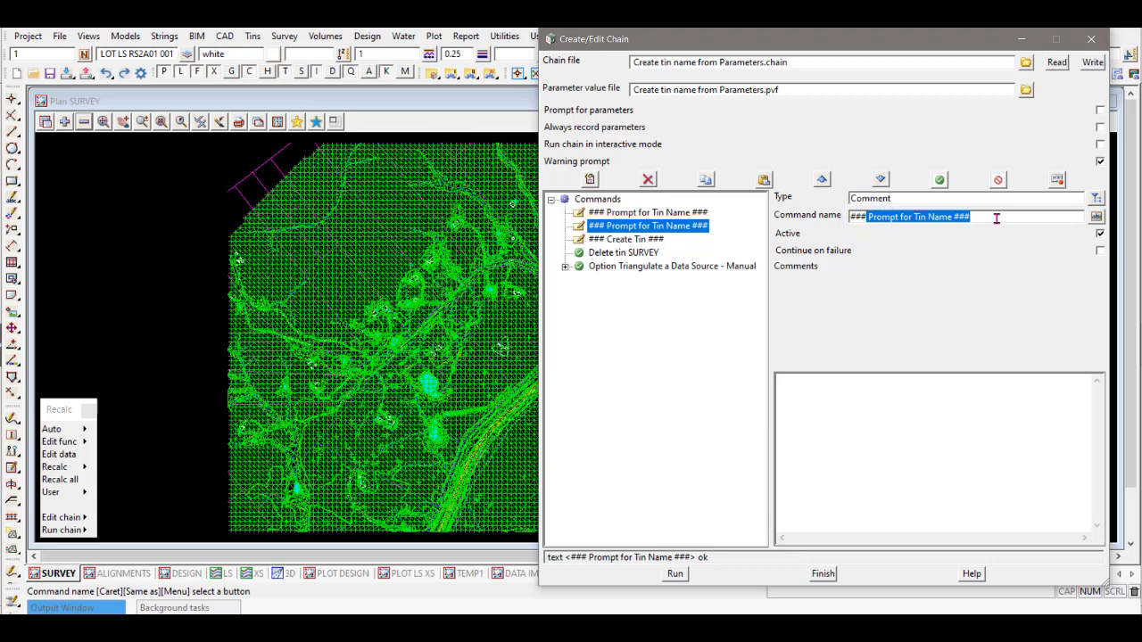
pyautogui.write('###########################')
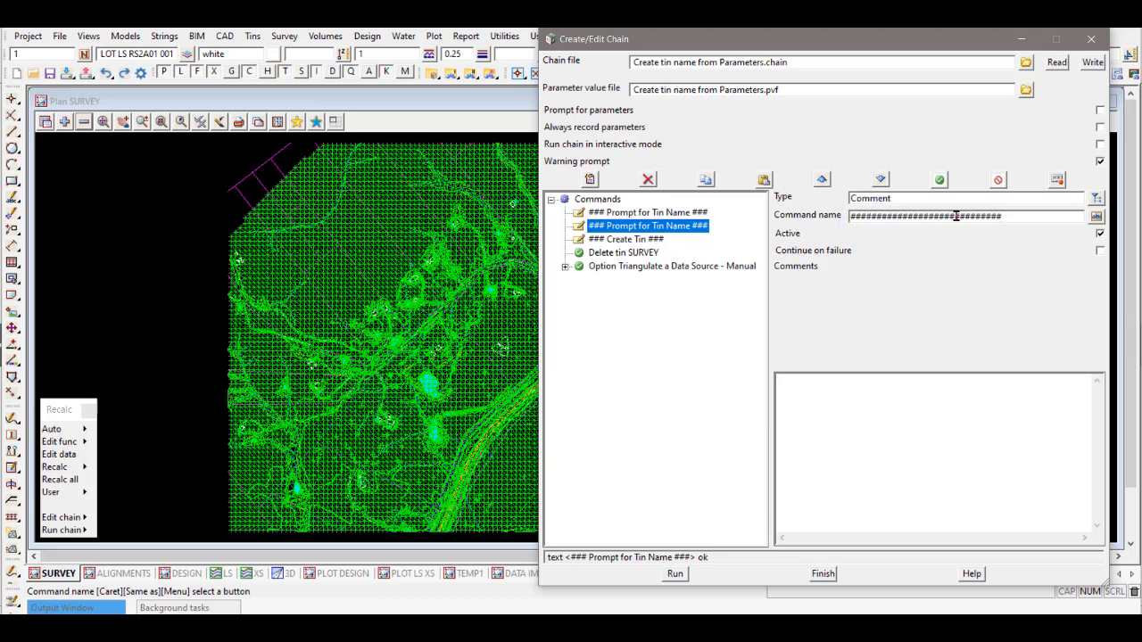
pyautogui.click(665, 213)
pyautogui.click(664, 223)
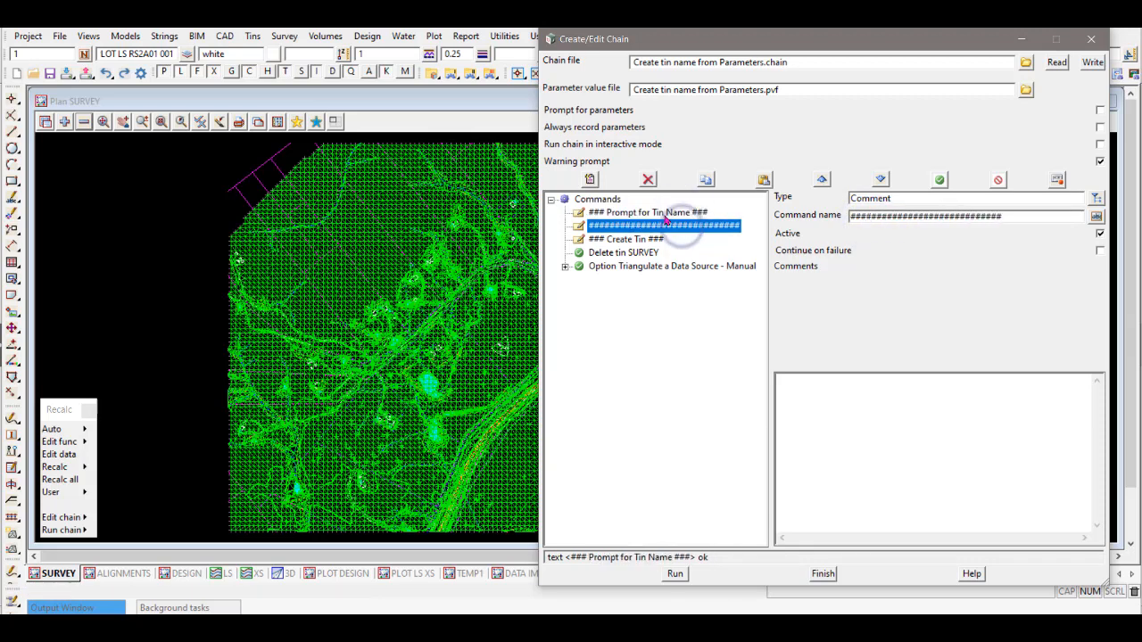
# Step: Insert a new command directly below the ### Prompt for Tin Name ### comment and set its type to Prompt
pyautogui.click(664, 214)
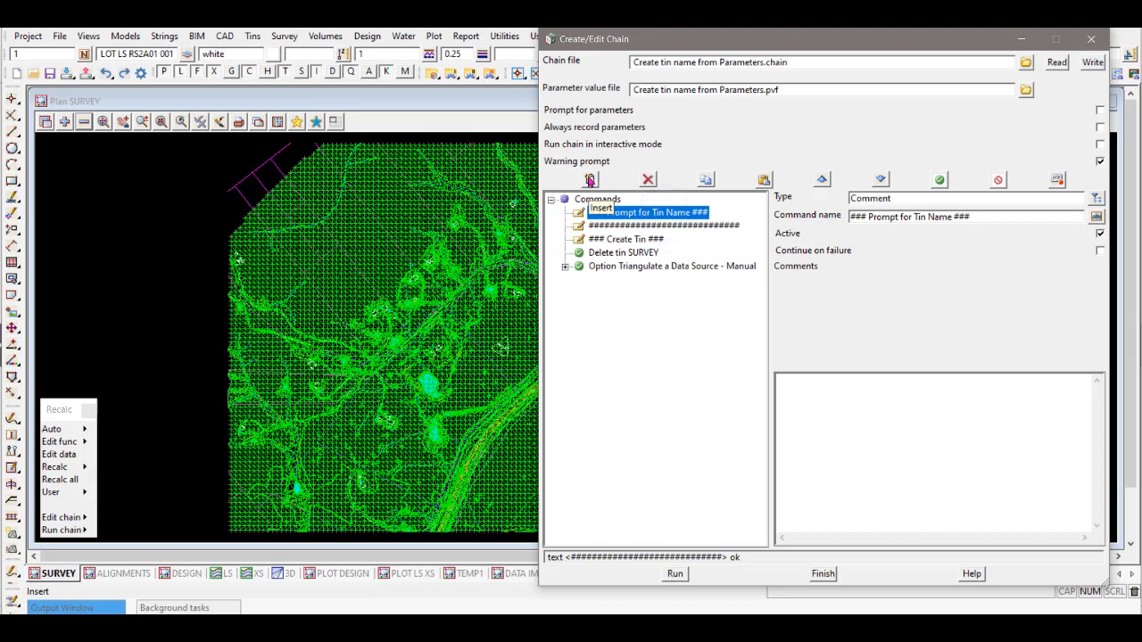
pyautogui.click(589, 180)
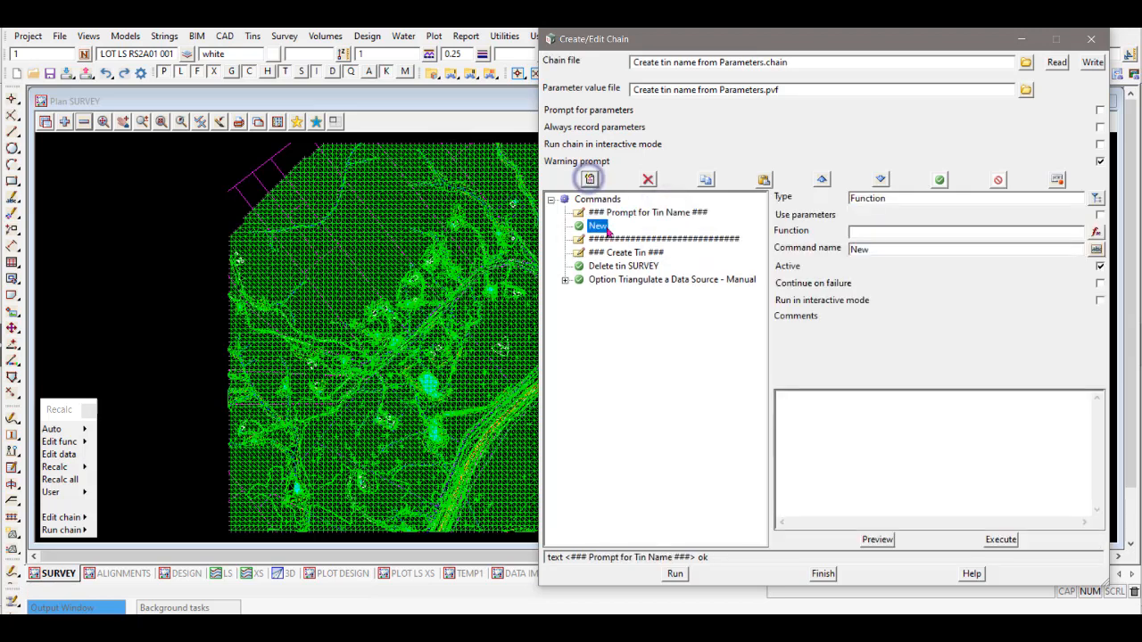
pyautogui.click(1096, 198)
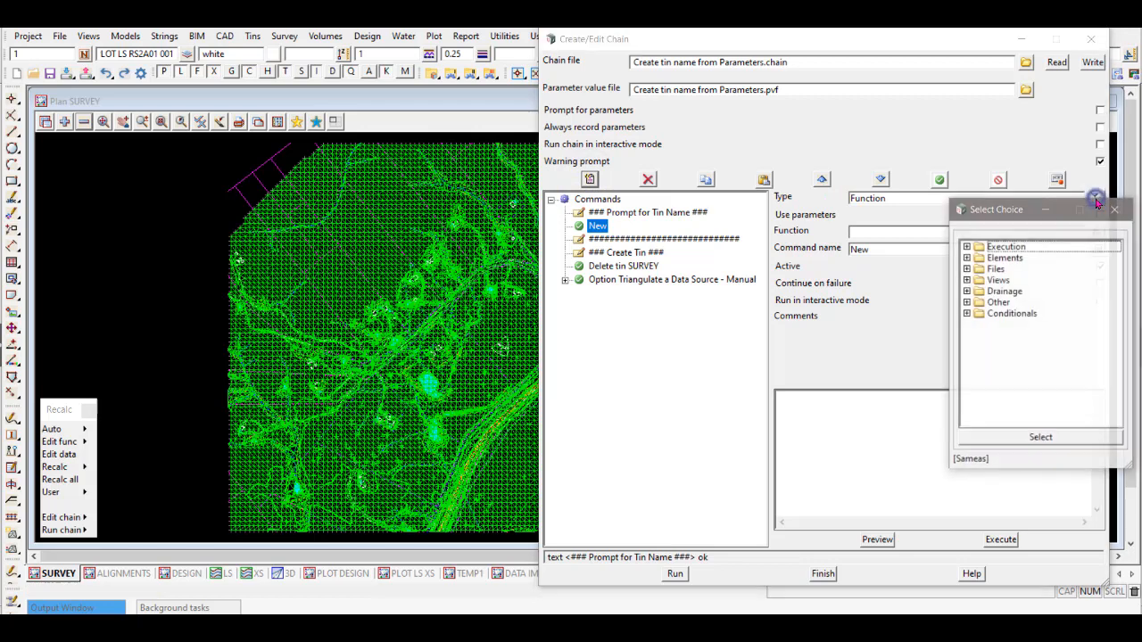
pyautogui.click(969, 302)
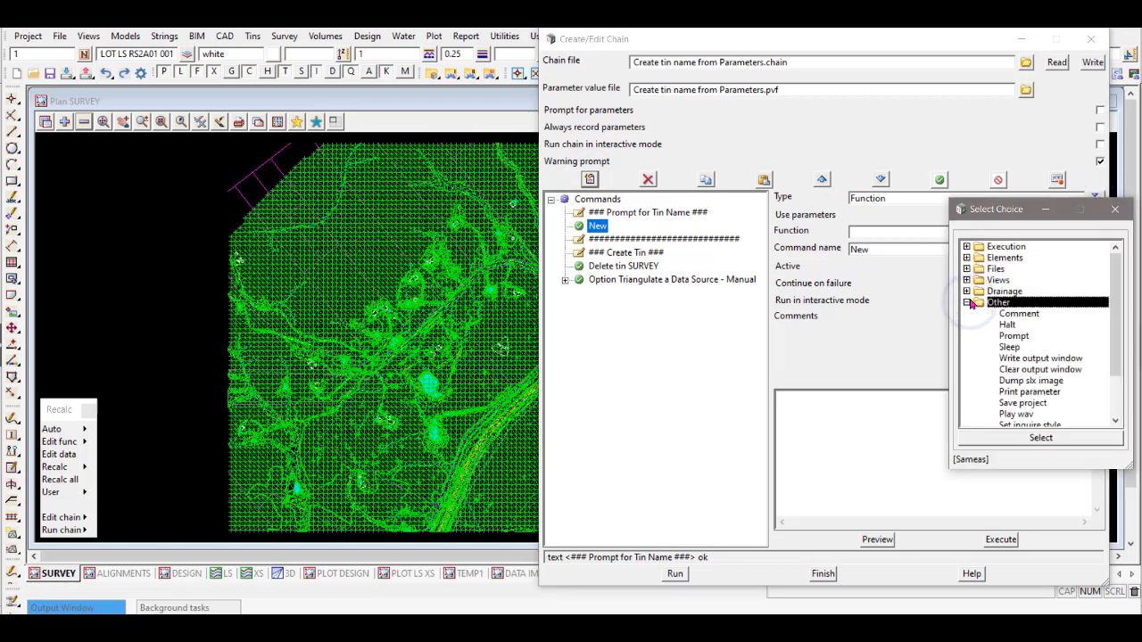
pyautogui.click(1025, 336)
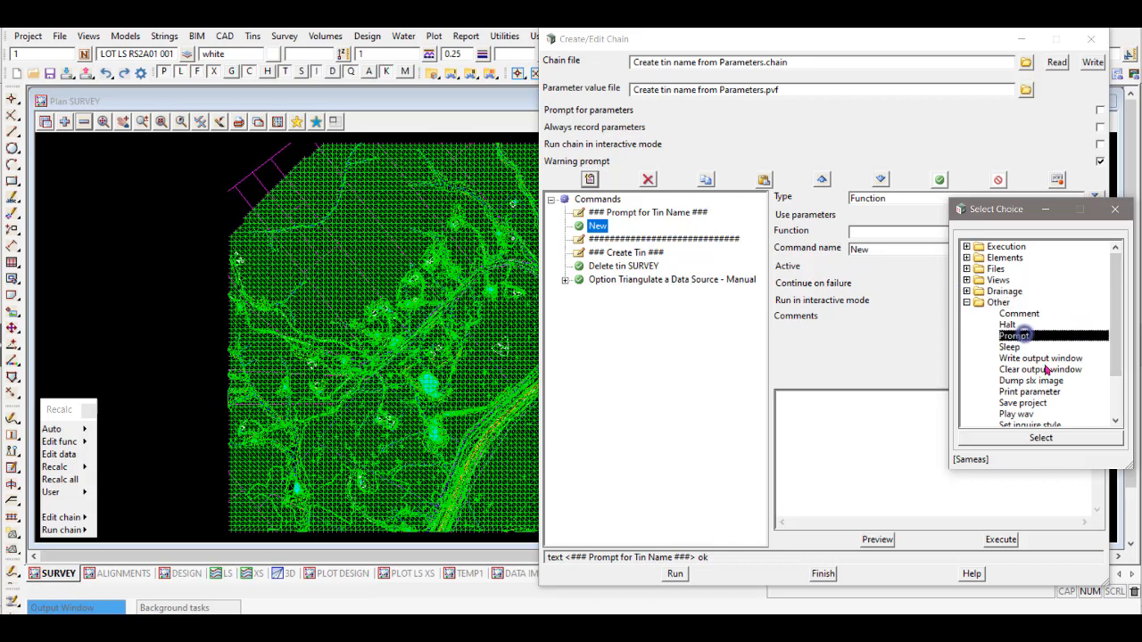
pyautogui.click(1041, 438)
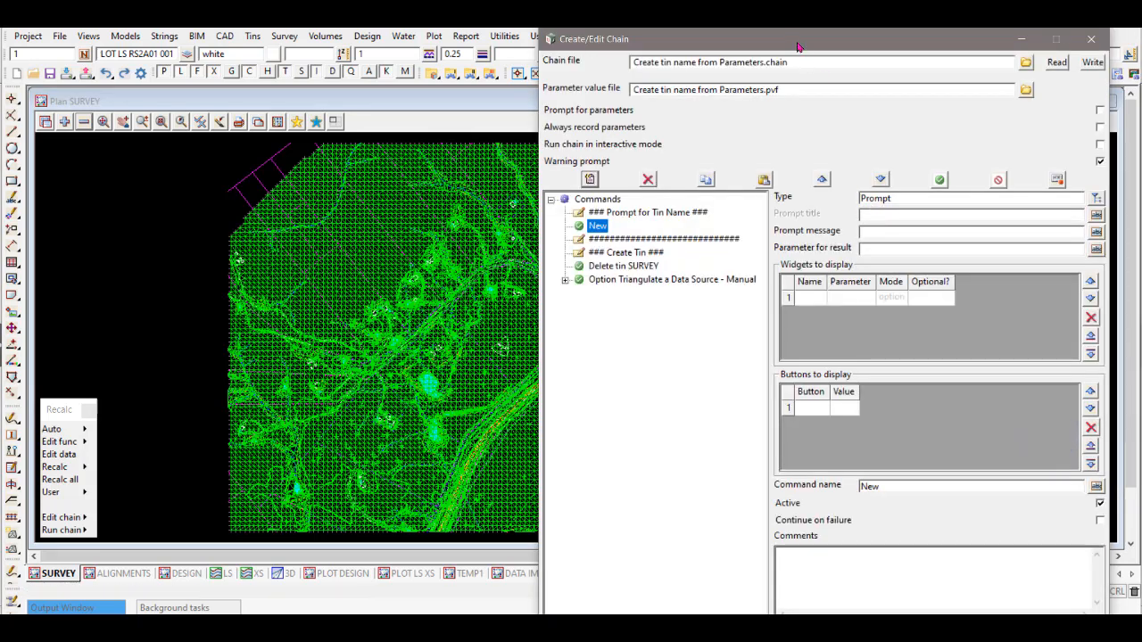
# Step: Give the new prompt command the title Tin Name (A) and the message Enter Tin Name (B)
pyautogui.moveTo(790, 42); pyautogui.dragTo(782, 18)
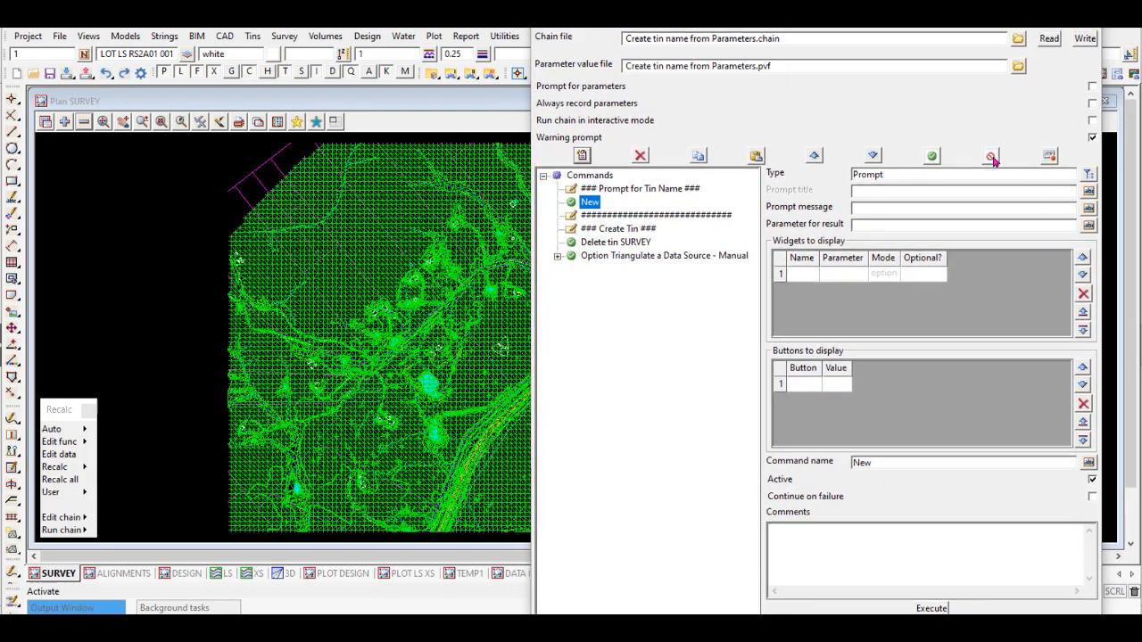
pyautogui.click(866, 192)
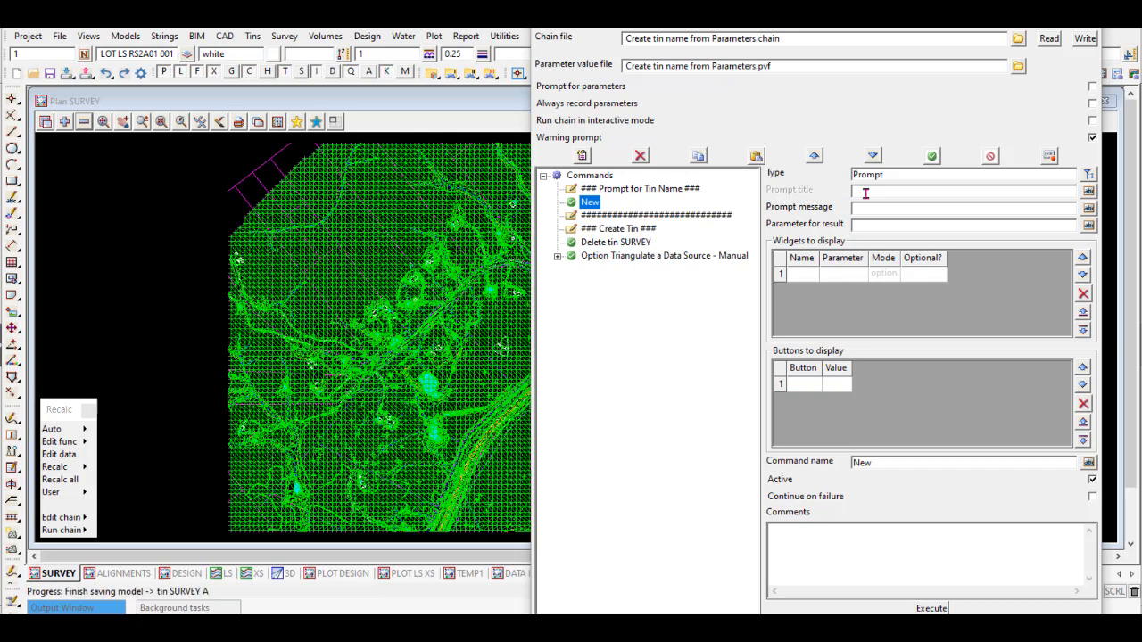
pyautogui.click(864, 193)
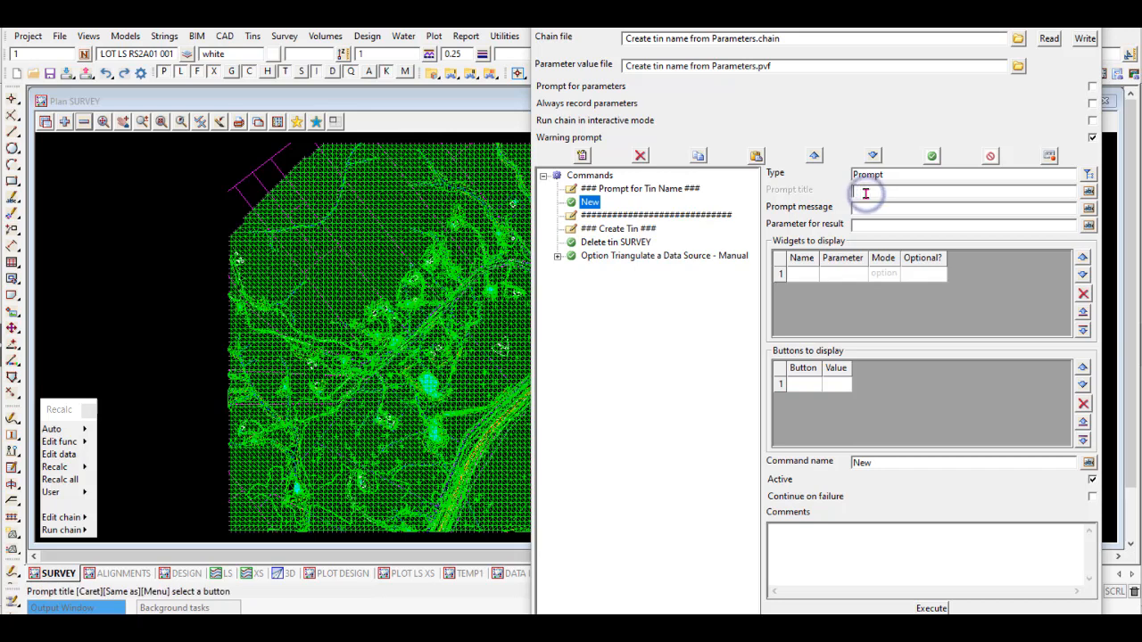
pyautogui.write('Tin')
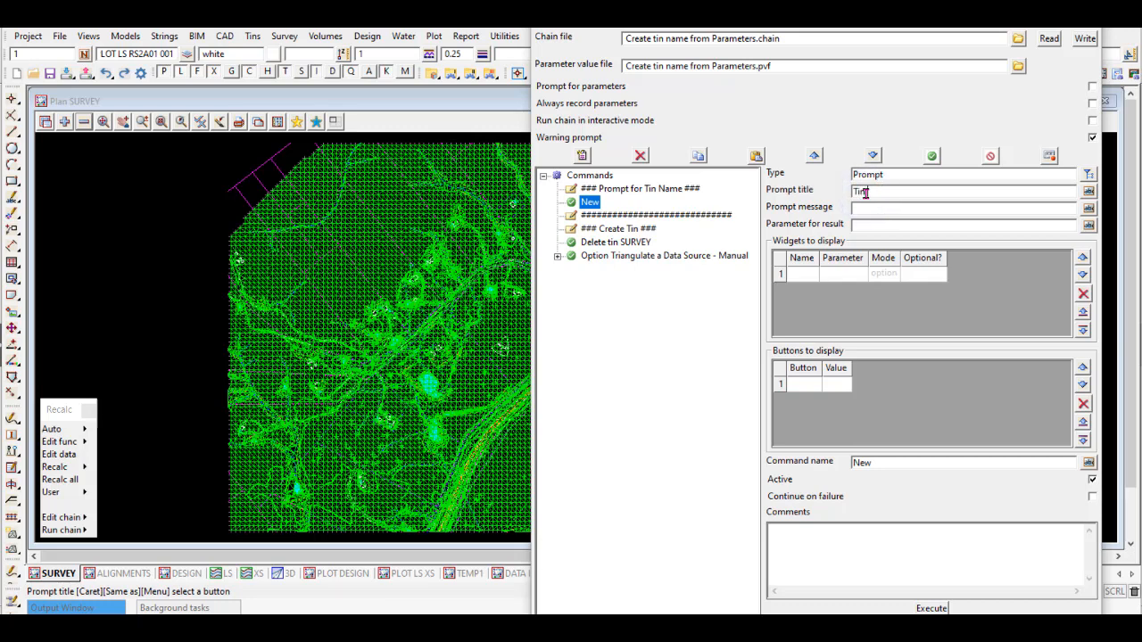
pyautogui.write(' Name (A)')
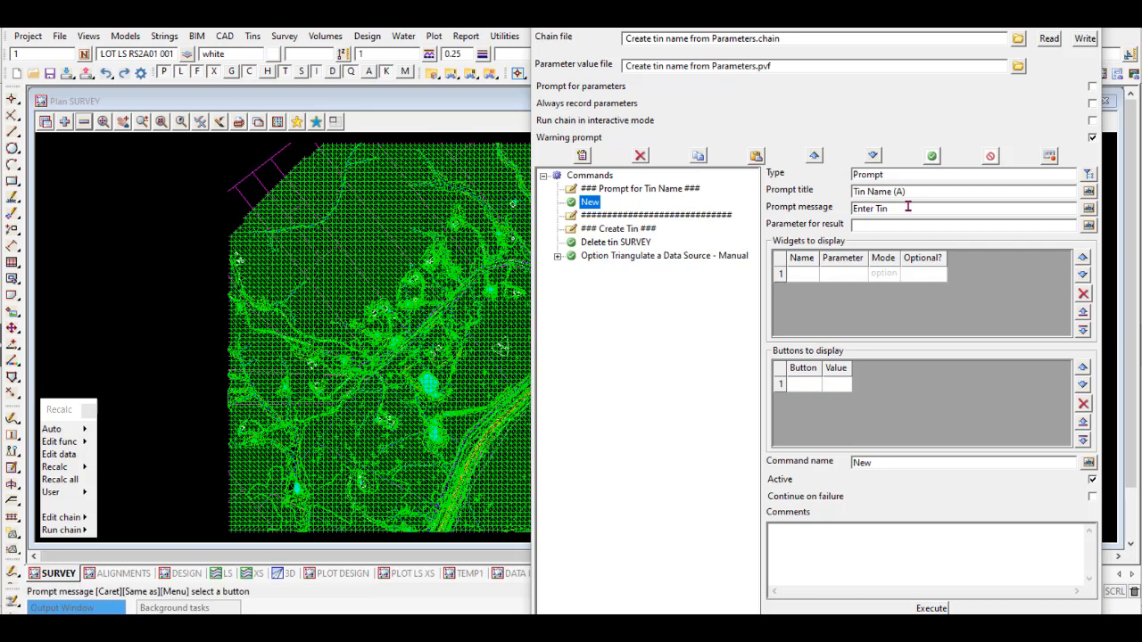
pyautogui.write('Name')
pyautogui.press('BackSpace')
pyautogui.press('BackSpace')
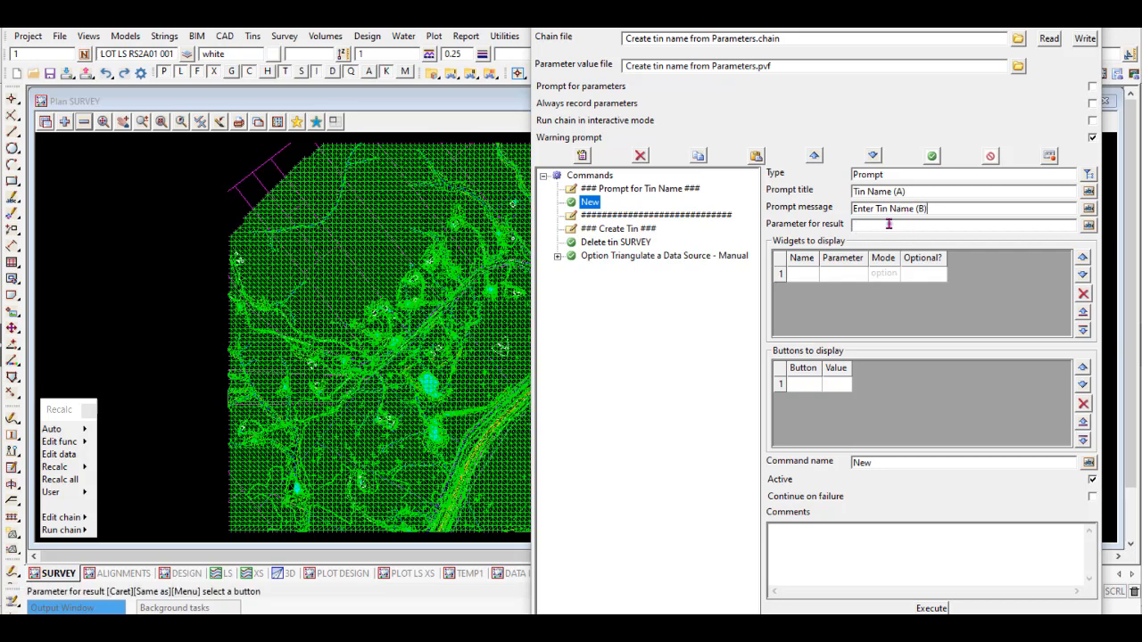
# Step: Set the prompt command's parameter for result to Tin Name
pyautogui.click(889, 224)
pyautogui.write('Tin Nam')
pyautogui.press('BackSpace')
pyautogui.press('BackSpace')
pyautogui.press('BackSpace')
pyautogui.press('BackSpace')
pyautogui.write('Name')
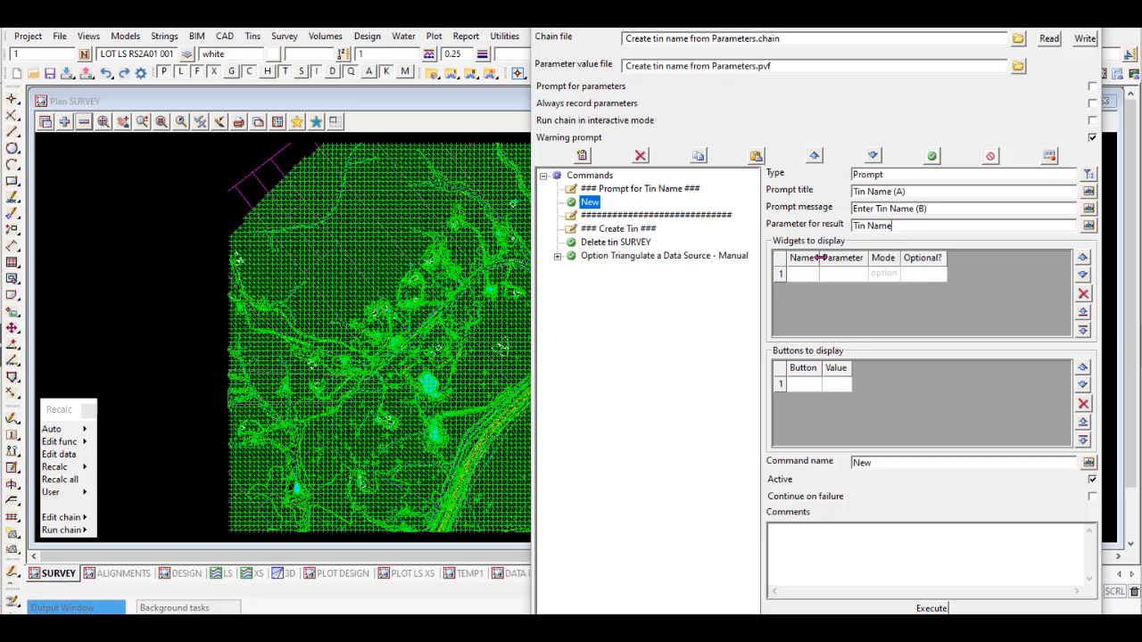
# Step: Name the prompt's first widget Type Tin Name Here -> (C), widening the name column to fit
pyautogui.moveTo(816, 257); pyautogui.dragTo(869, 257)
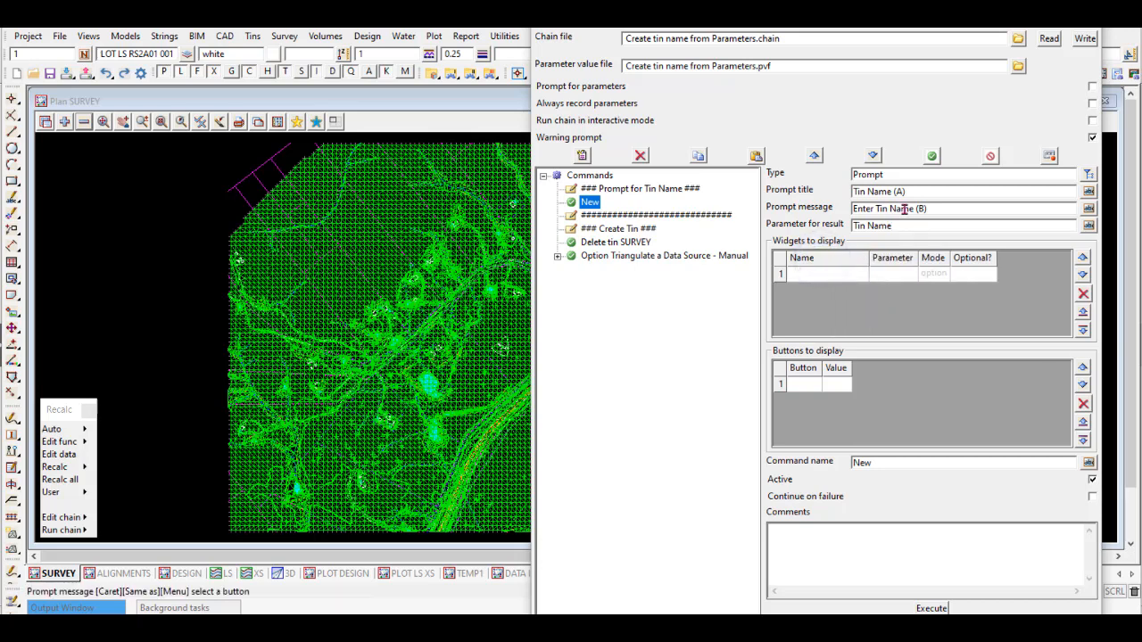
pyautogui.click(829, 276)
pyautogui.click(824, 278)
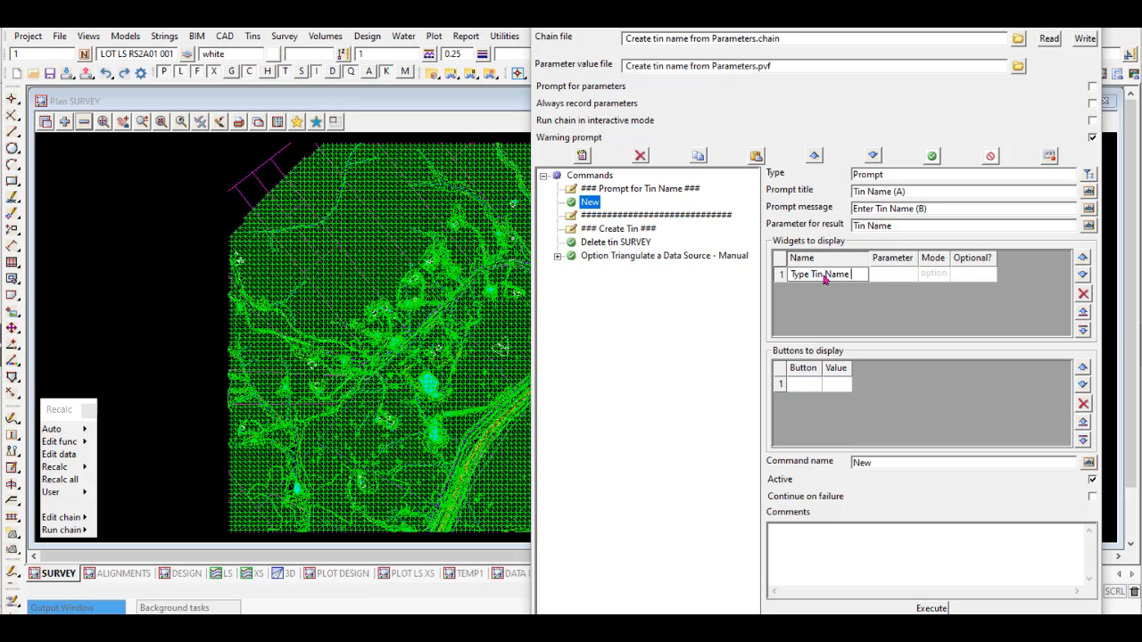
pyautogui.write('ere')
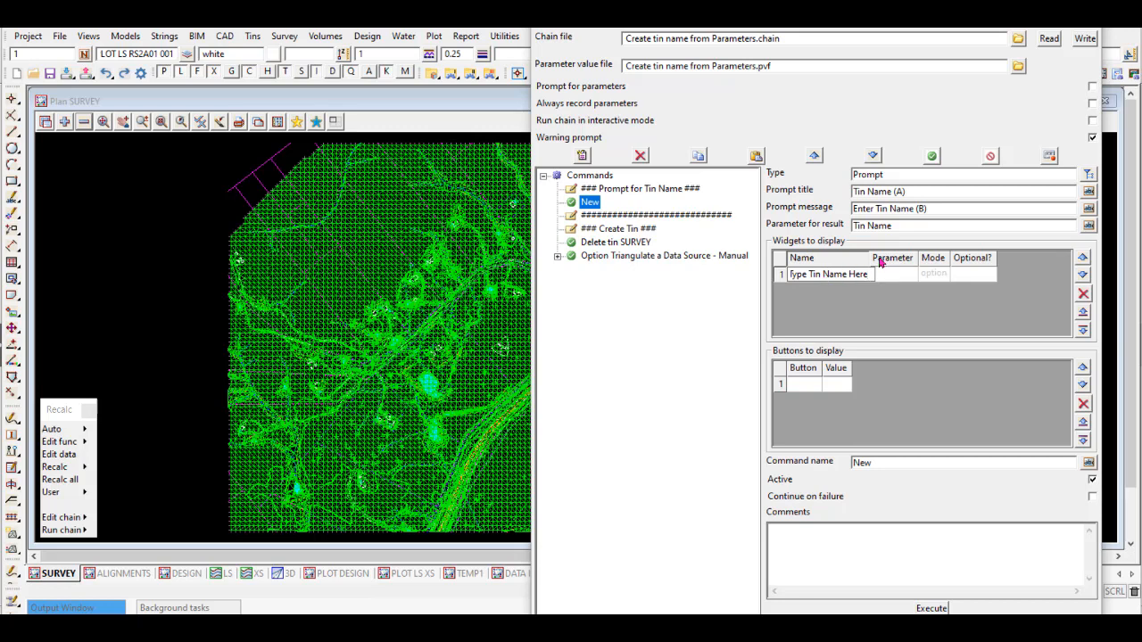
pyautogui.moveTo(871, 257); pyautogui.dragTo(902, 273)
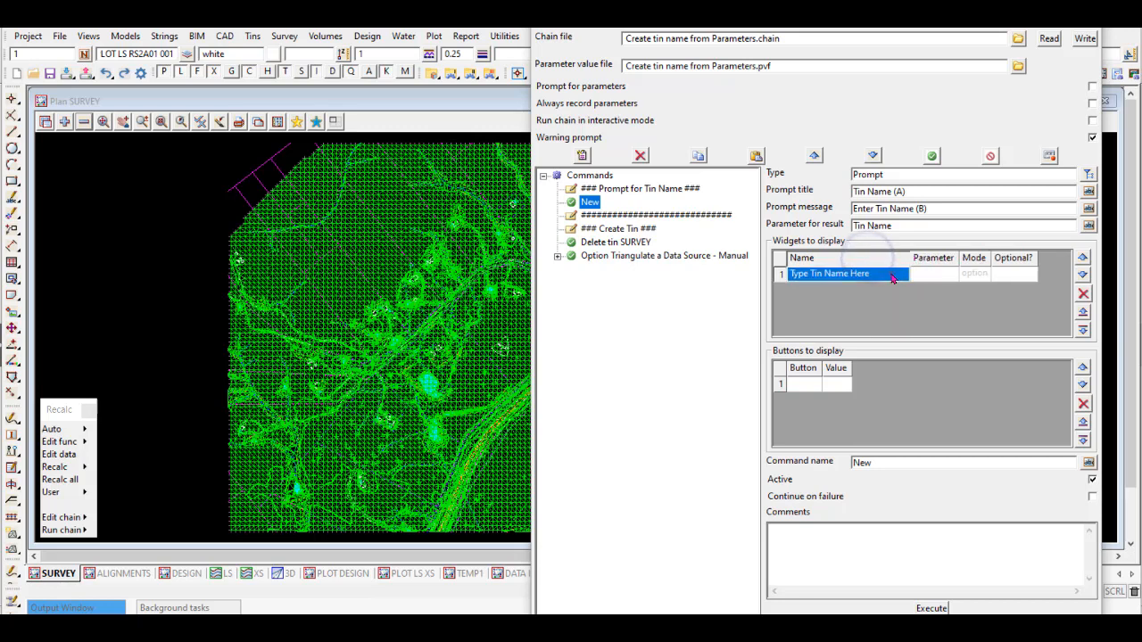
pyautogui.click(892, 273)
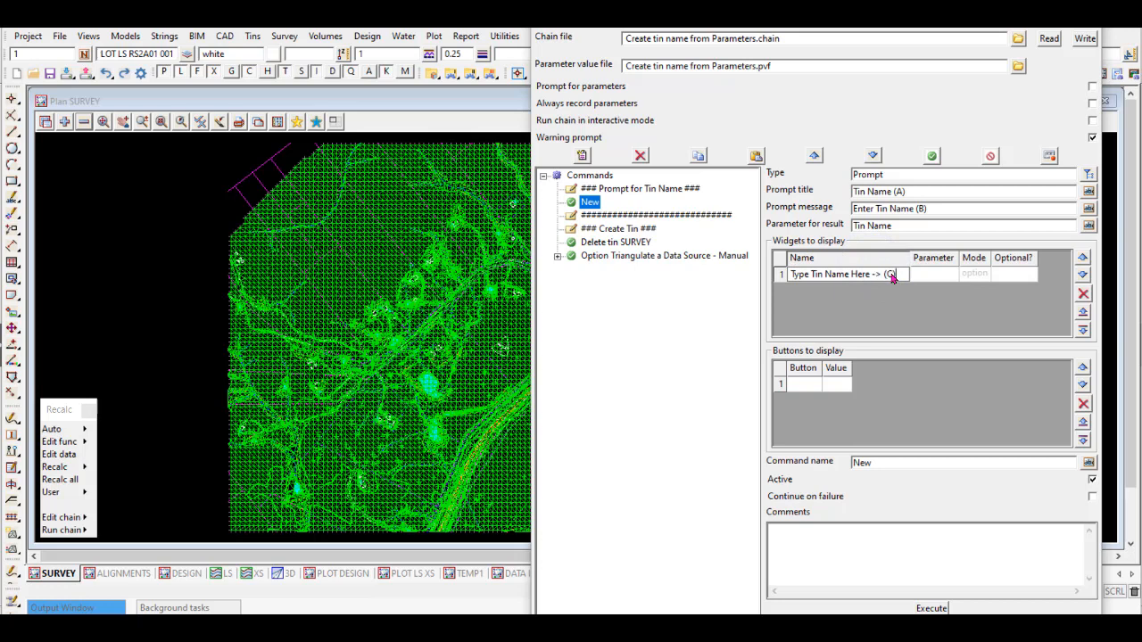
# Step: Link the Type Tin Name Here widget to the defined parameter New tin name, widening the parameter column to fit
pyautogui.moveTo(958, 262); pyautogui.dragTo(975, 262)
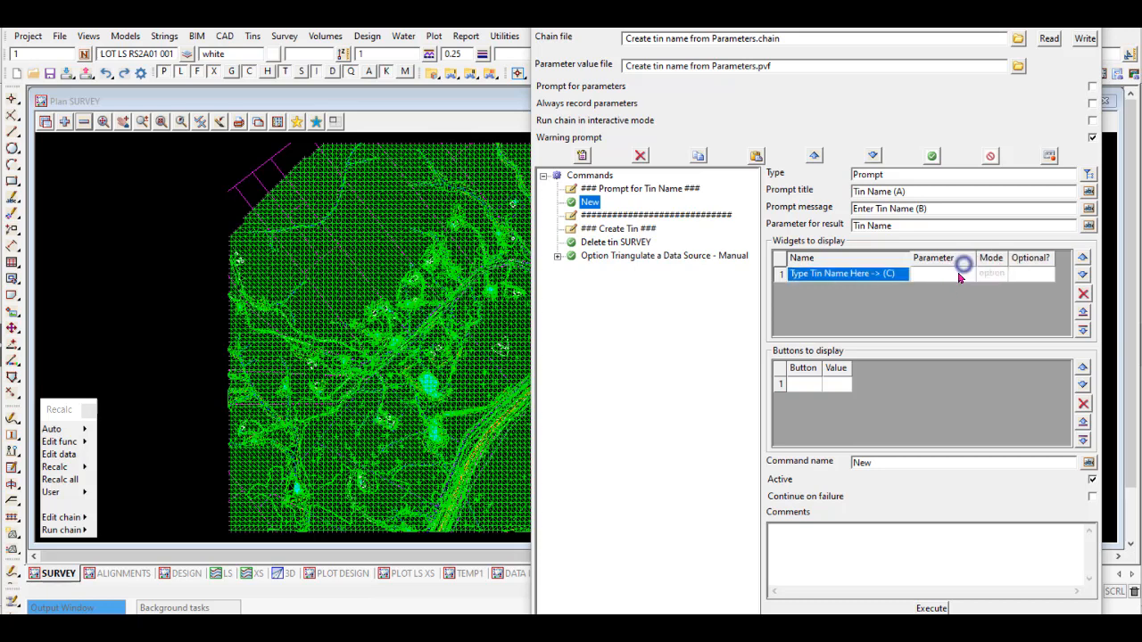
pyautogui.click(956, 275)
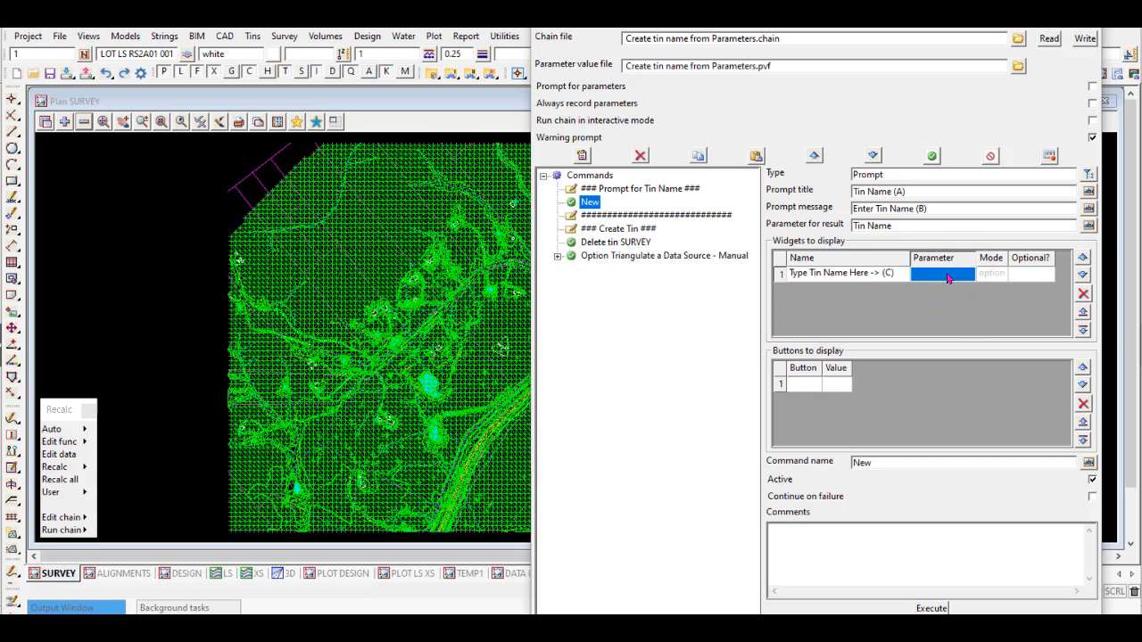
pyautogui.doubleClick(947, 277)
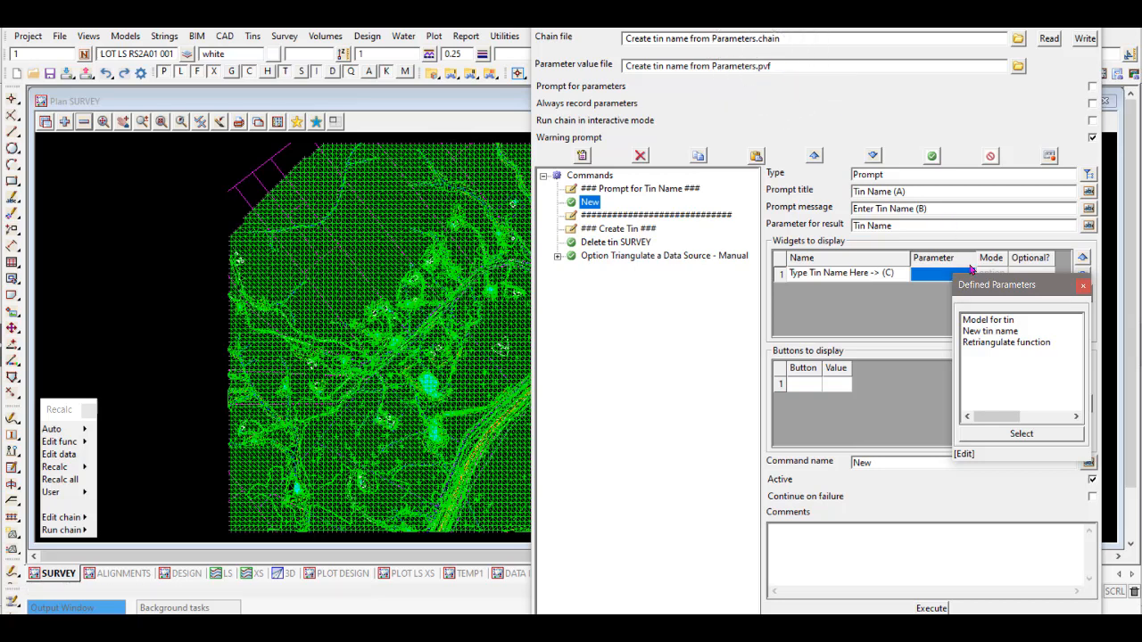
pyautogui.click(981, 333)
pyautogui.click(997, 434)
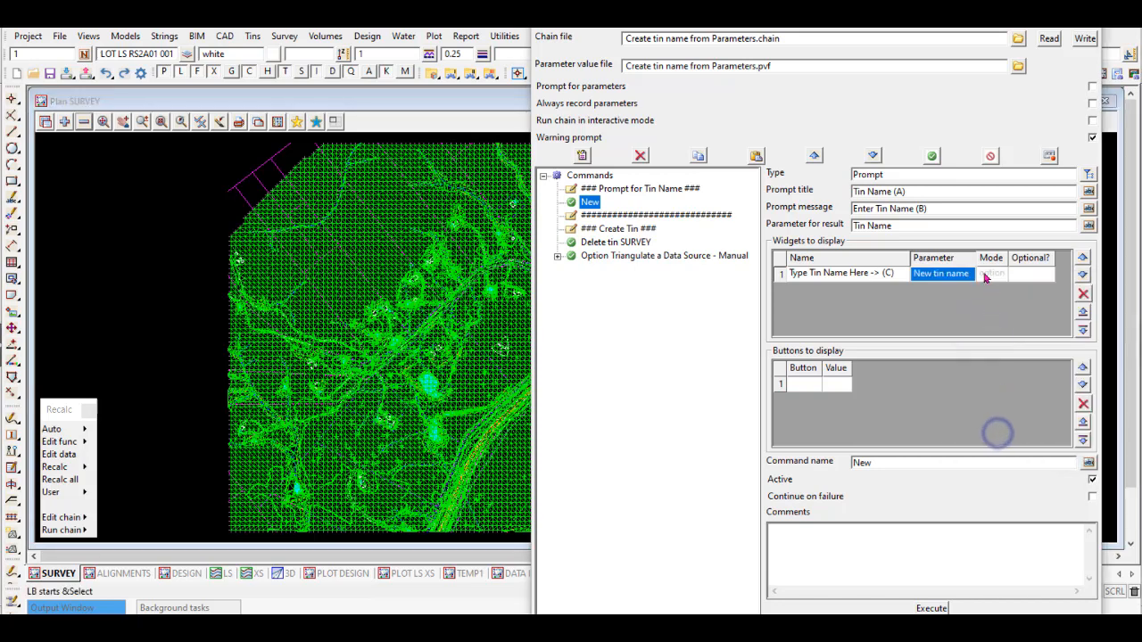
pyautogui.moveTo(975, 259); pyautogui.dragTo(981, 260)
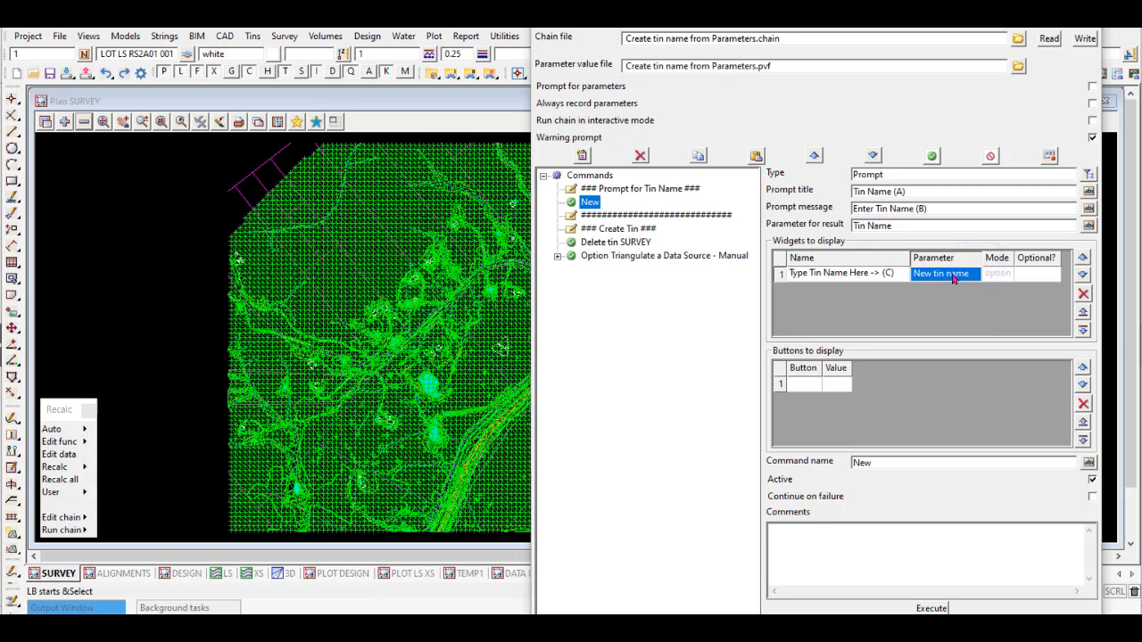
# Step: Set the Type Tin Name Here widget's optional setting to no
pyautogui.click(1034, 278)
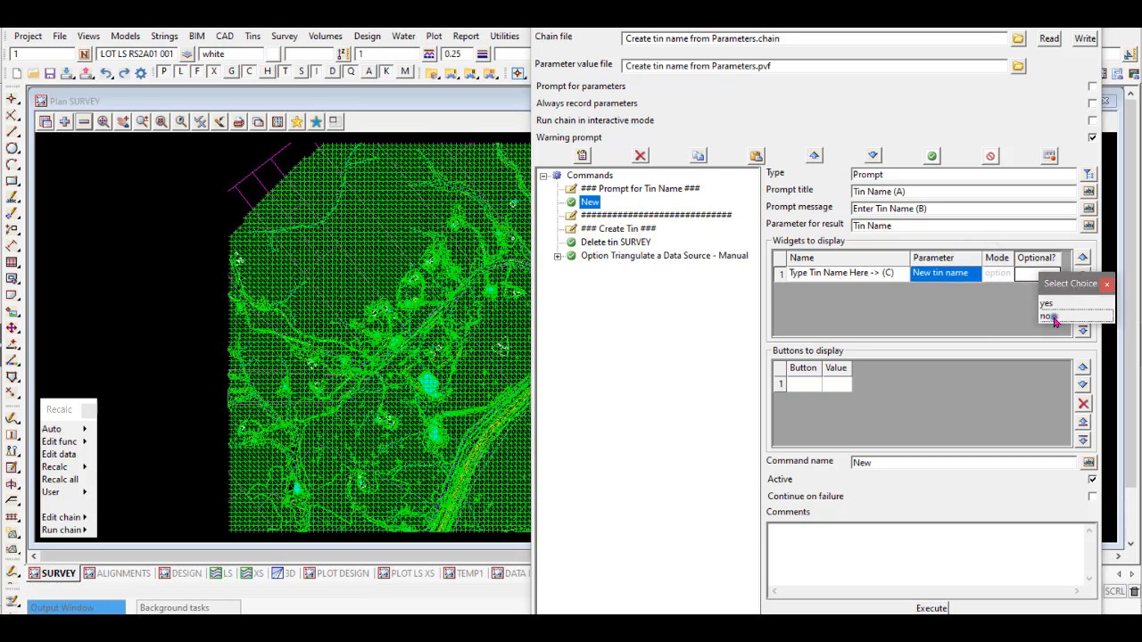
pyautogui.click(1057, 318)
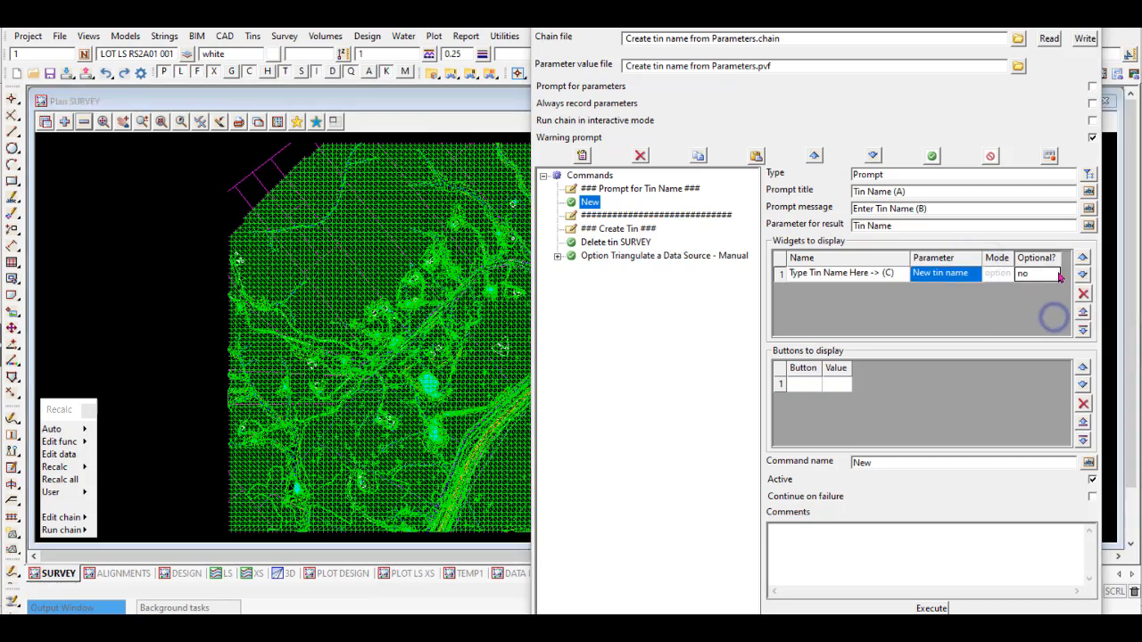
pyautogui.click(995, 279)
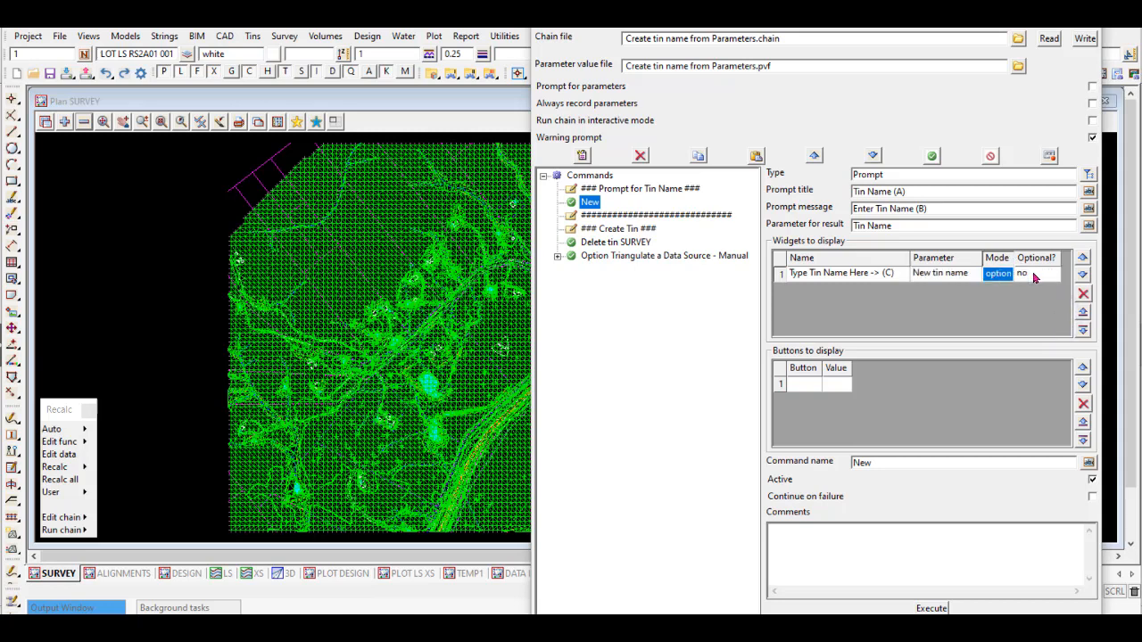
pyautogui.click(1034, 277)
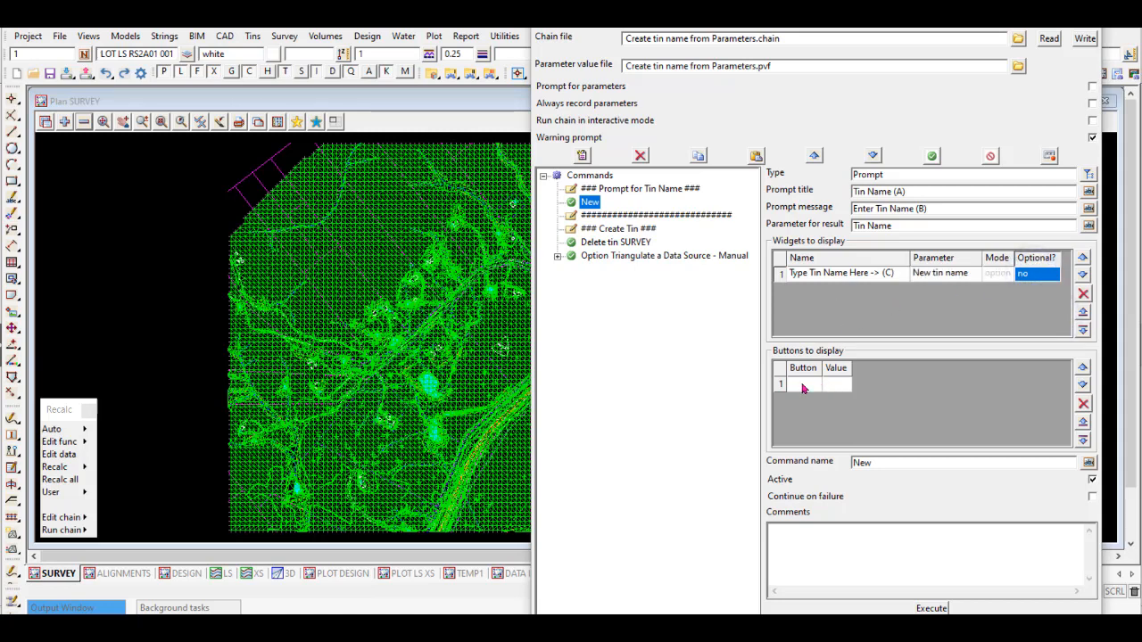
# Step: Add two buttons to the prompt, Create with value 1 and Finish with value 2, widening the button table columns
pyautogui.moveTo(823, 368); pyautogui.dragTo(890, 371)
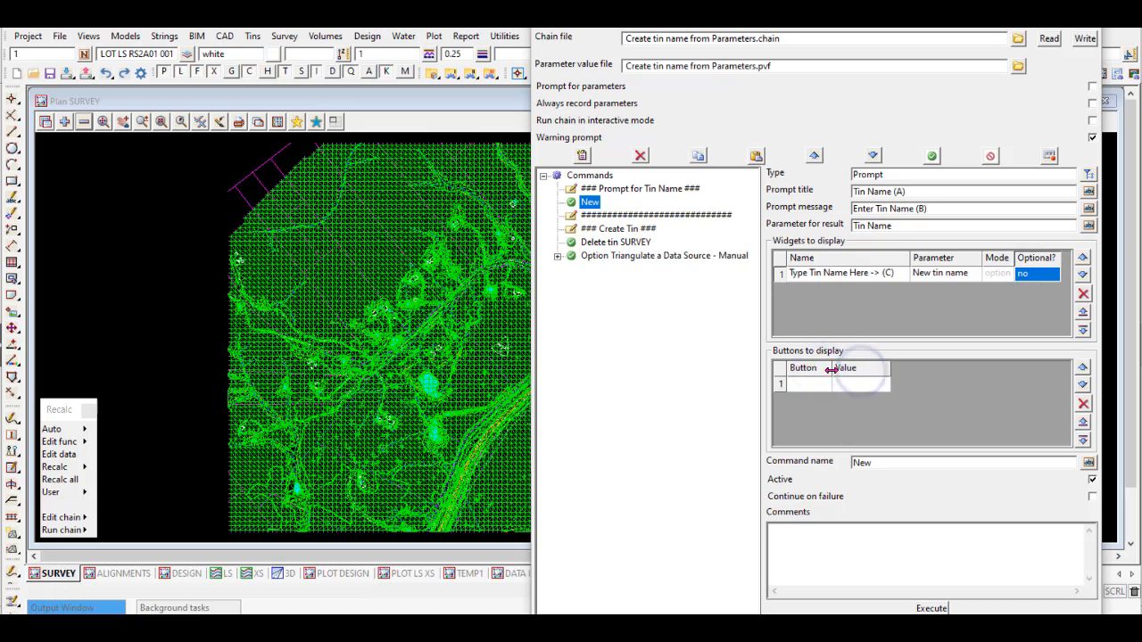
pyautogui.click(816, 383)
pyautogui.write('Create')
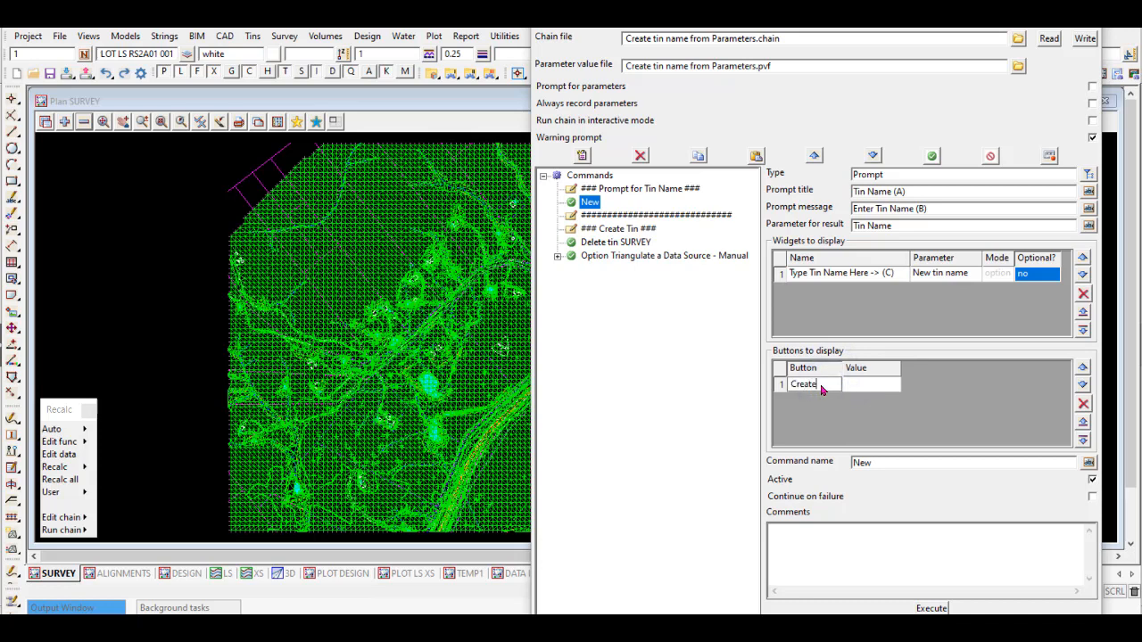
pyautogui.click(865, 383)
pyautogui.write('1')
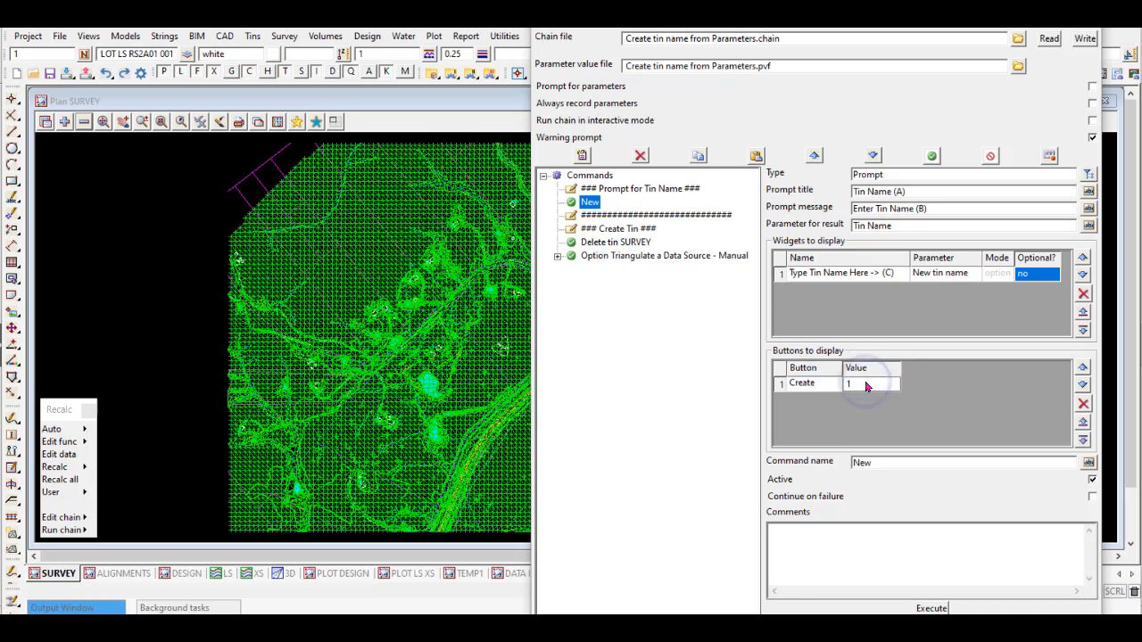
pyautogui.press('Tab')
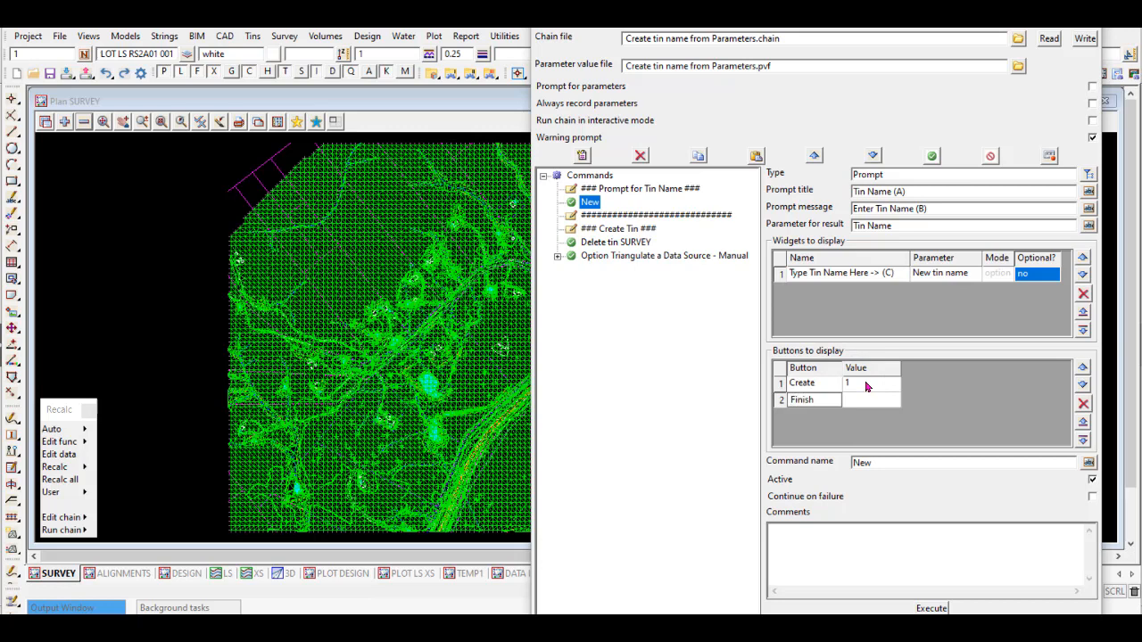
pyautogui.click(864, 399)
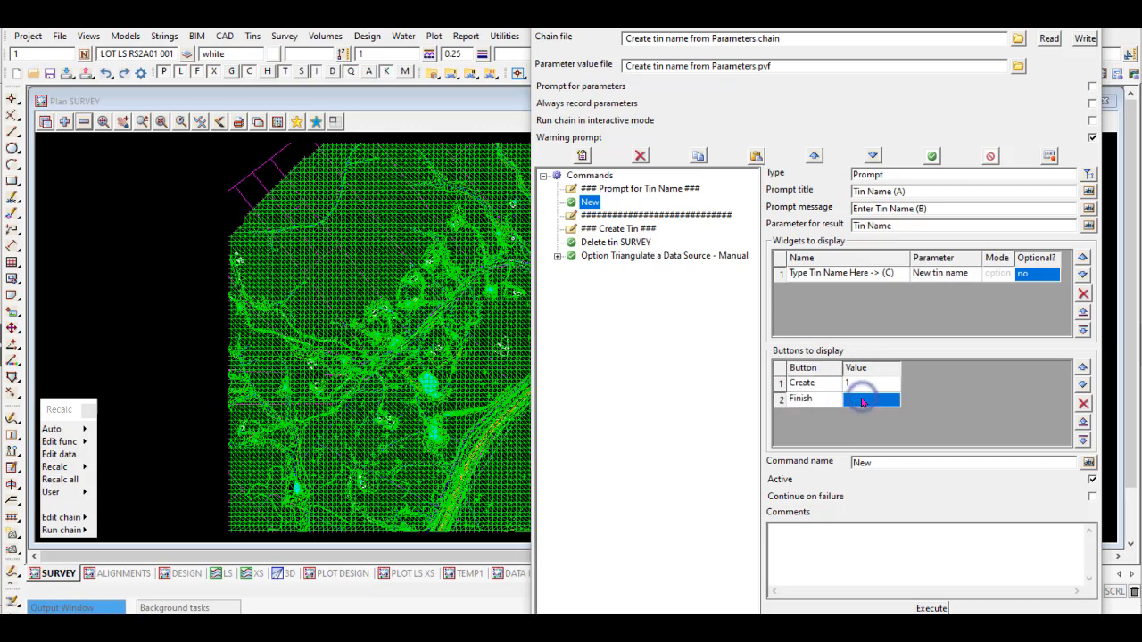
pyautogui.write('2')
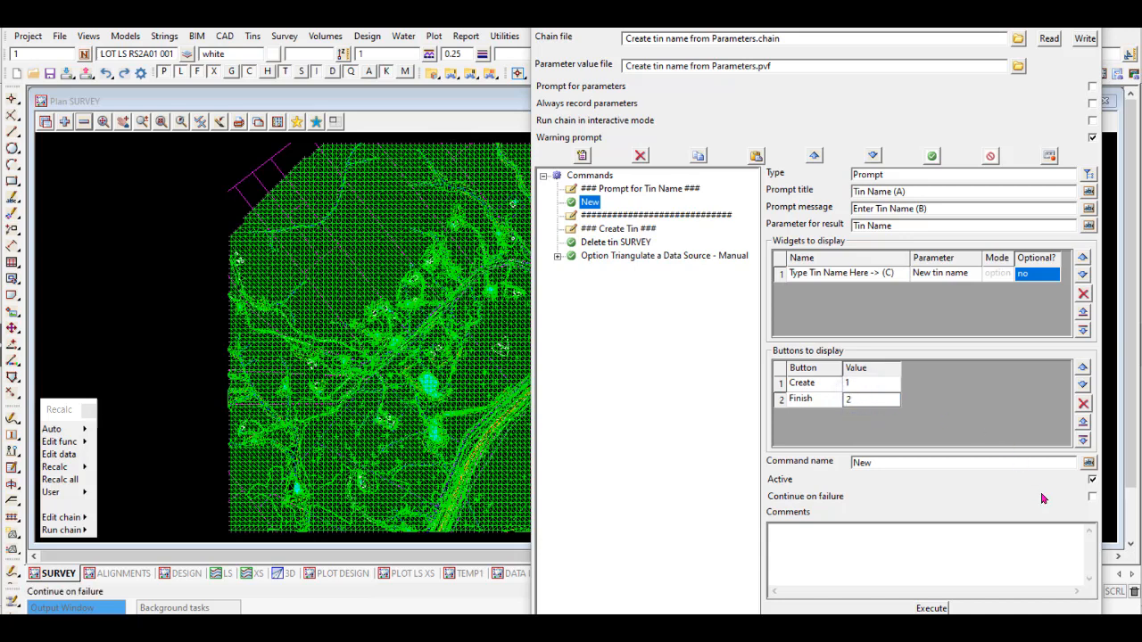
# Step: Name the prompt command Prompt Enter Tin Name (B) and save the chain, replacing the existing Create tin name from Parameters.chain file
pyautogui.click(1088, 463)
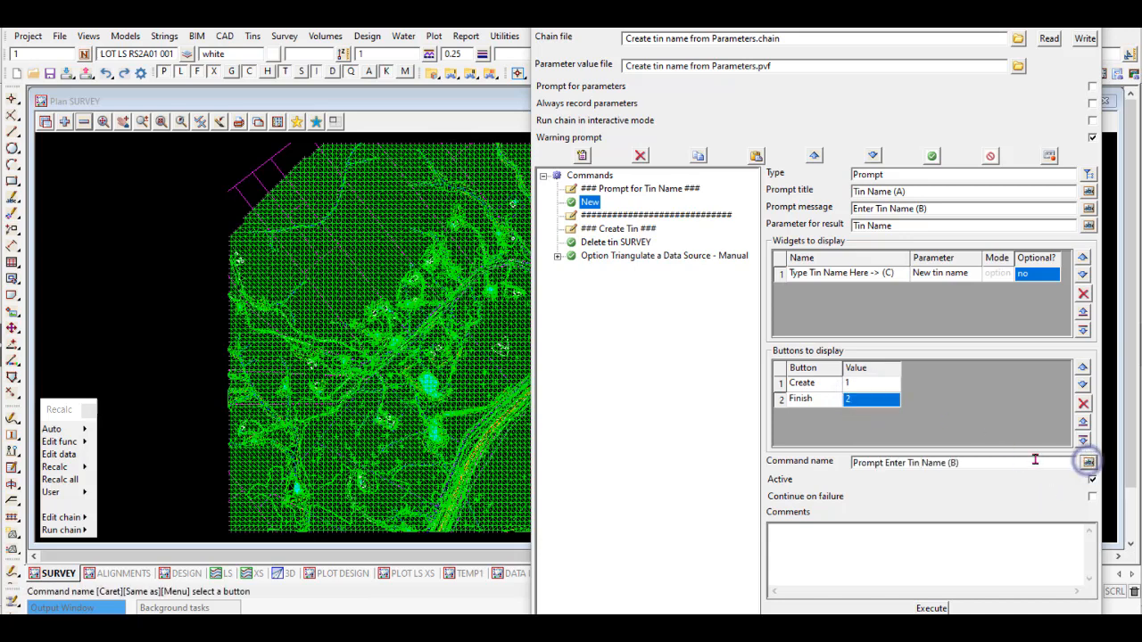
pyautogui.click(978, 464)
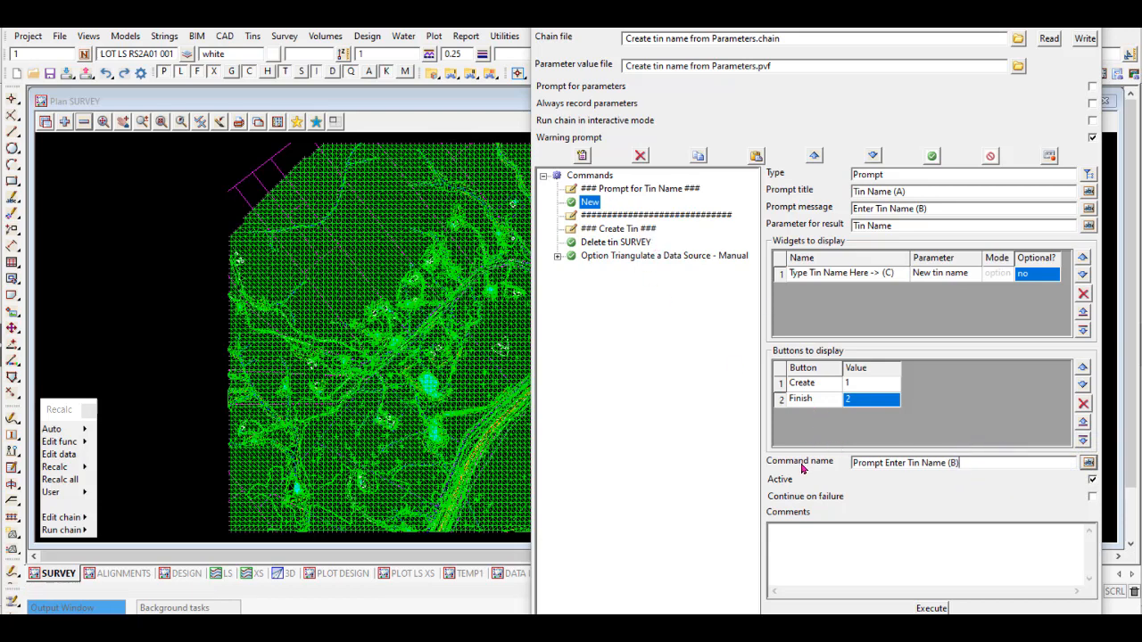
pyautogui.click(629, 189)
pyautogui.click(625, 201)
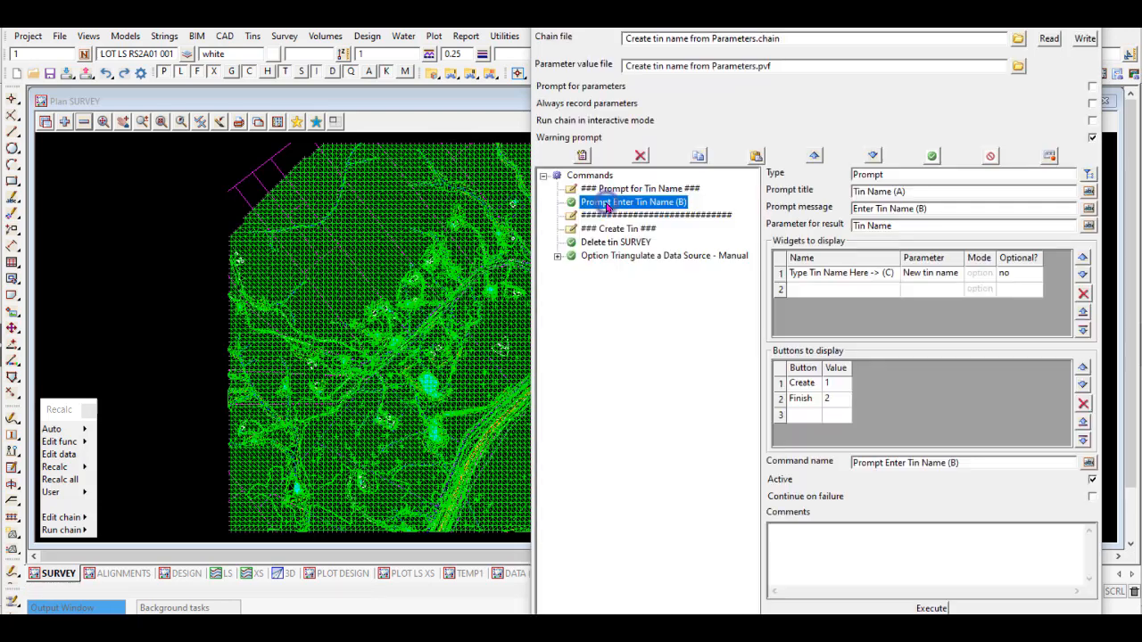
pyautogui.click(1085, 41)
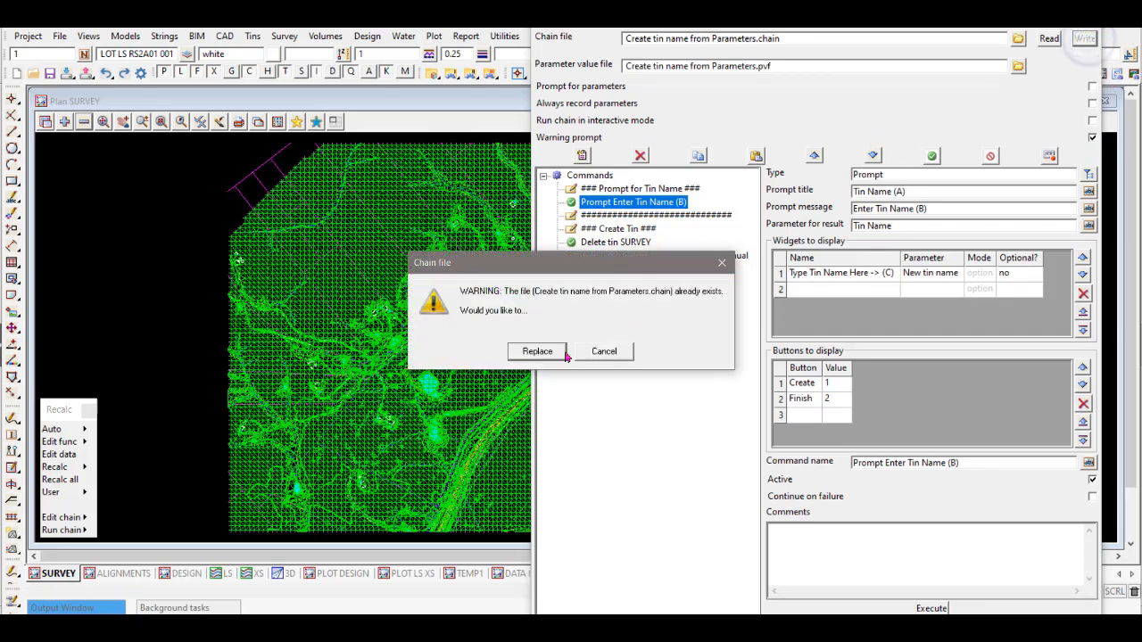
pyautogui.click(538, 352)
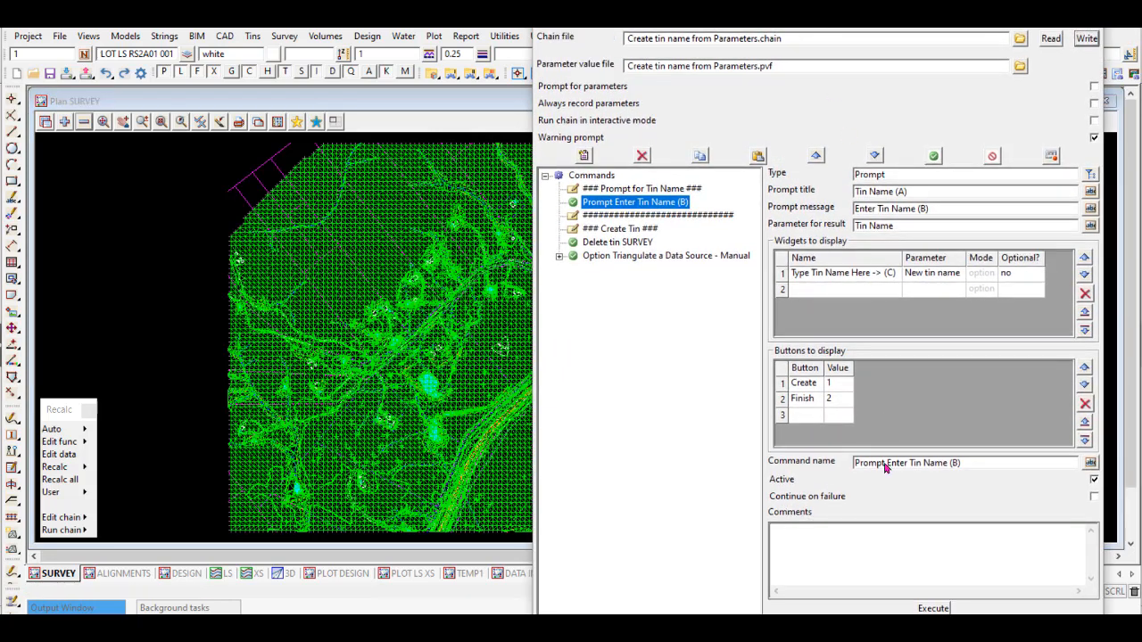
# Step: Execute the prompt command, compare its dialog's title, message and widget with the command's settings, and finish the prompt
pyautogui.click(933, 609)
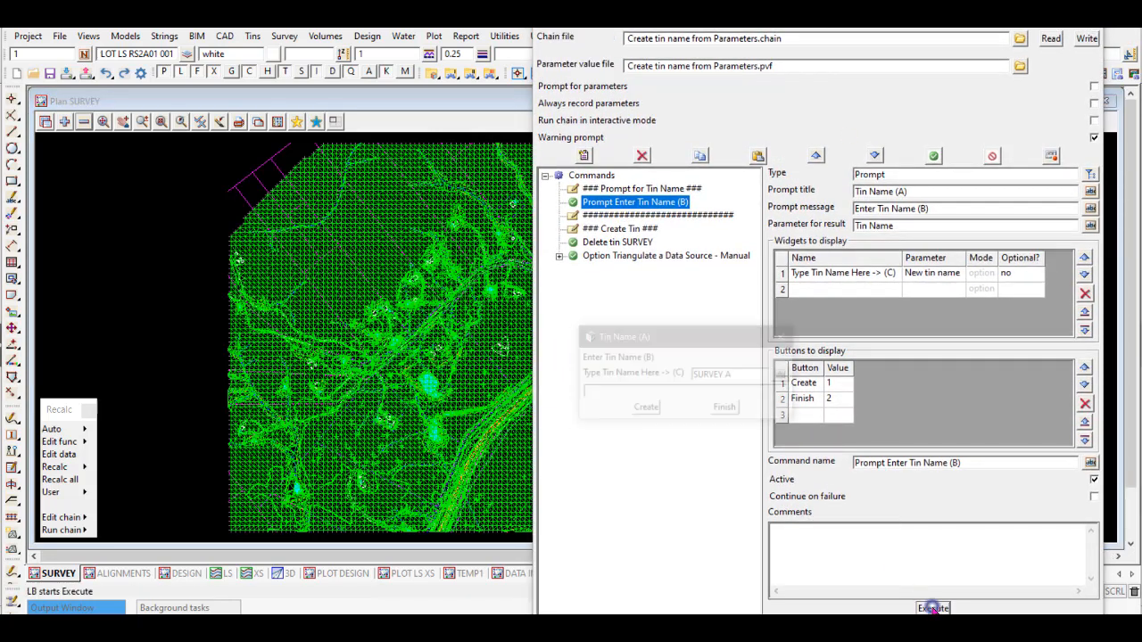
pyautogui.moveTo(675, 344); pyautogui.dragTo(673, 325)
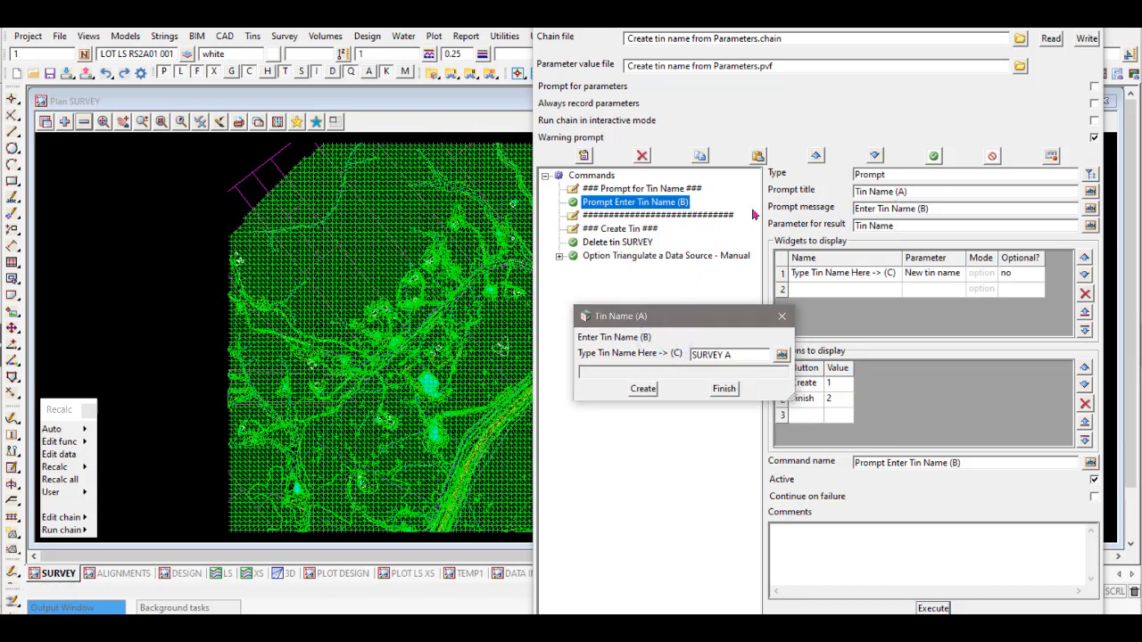
pyautogui.click(812, 193)
pyautogui.click(630, 317)
pyautogui.click(934, 211)
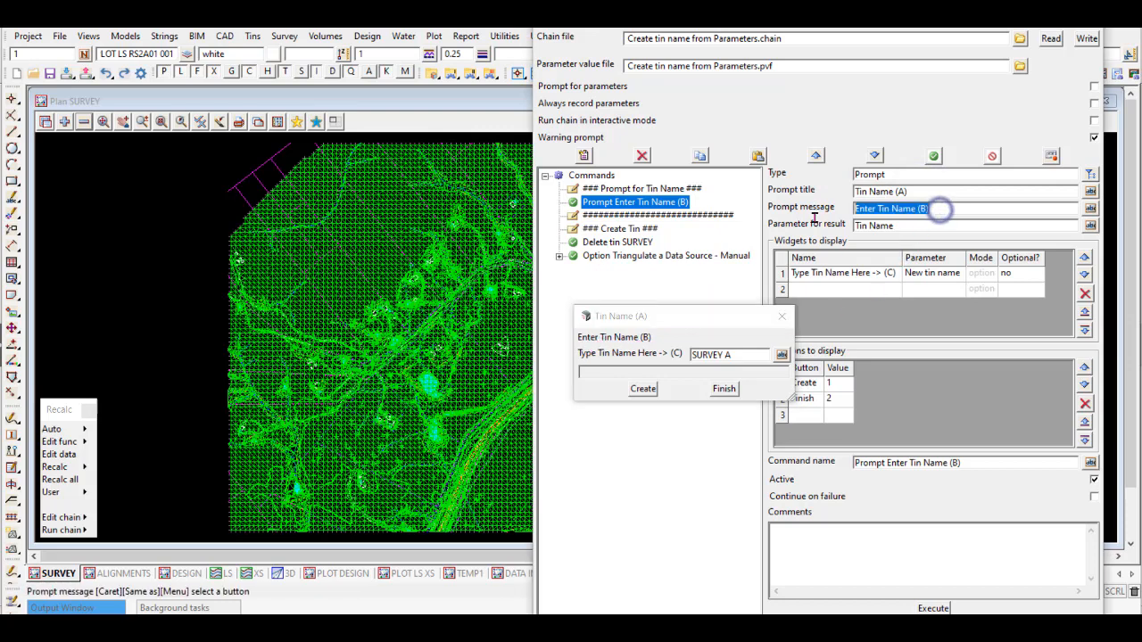
pyautogui.click(634, 343)
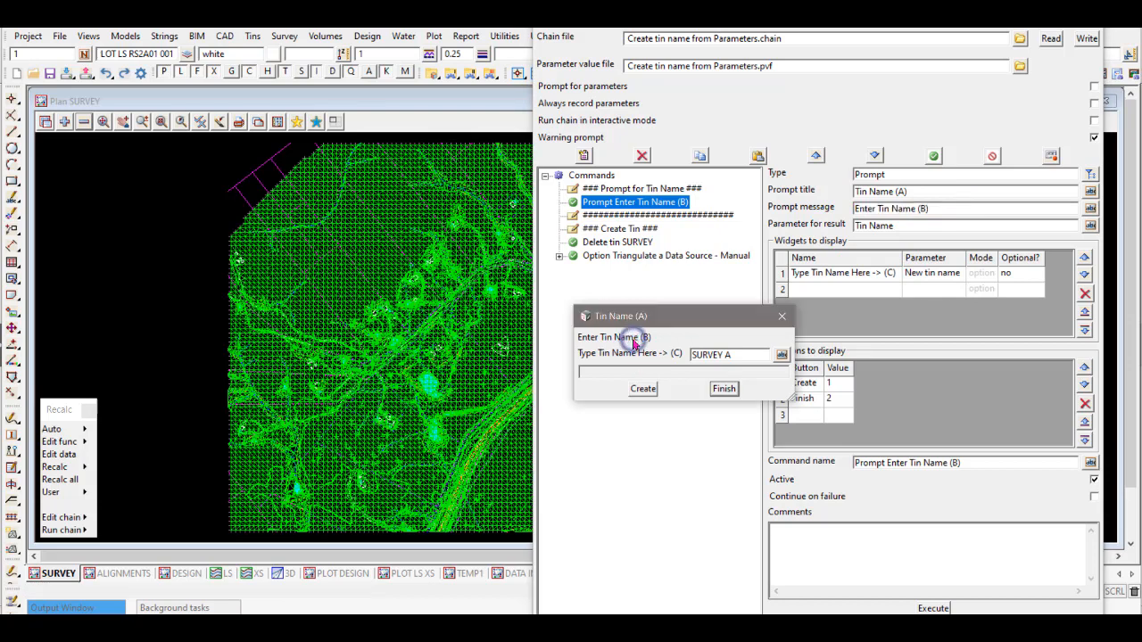
pyautogui.click(876, 275)
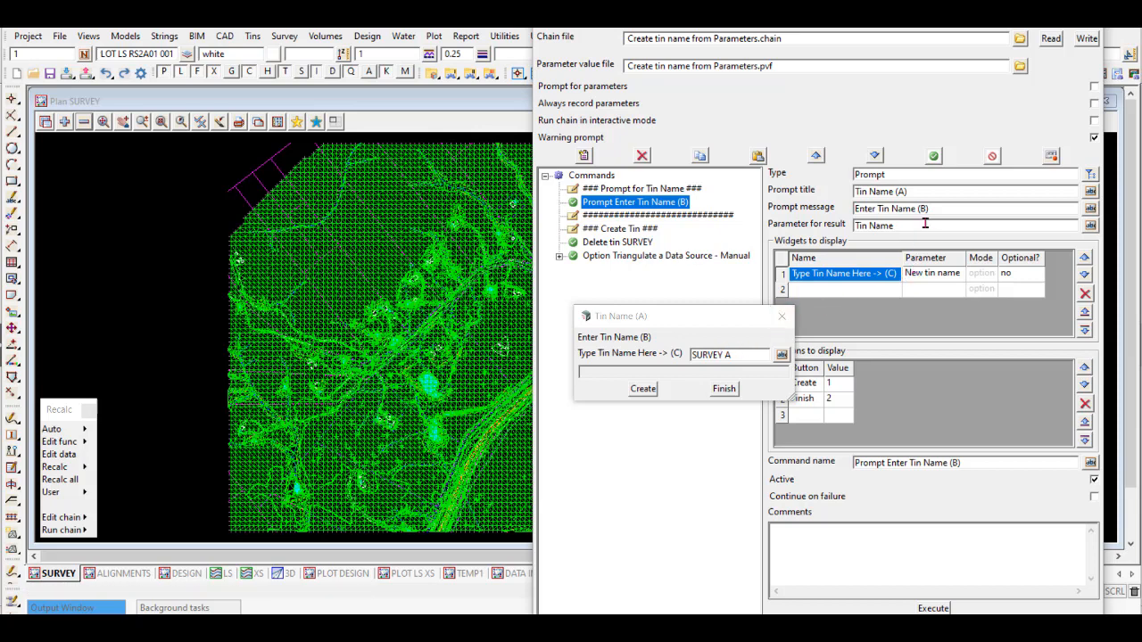
pyautogui.click(735, 357)
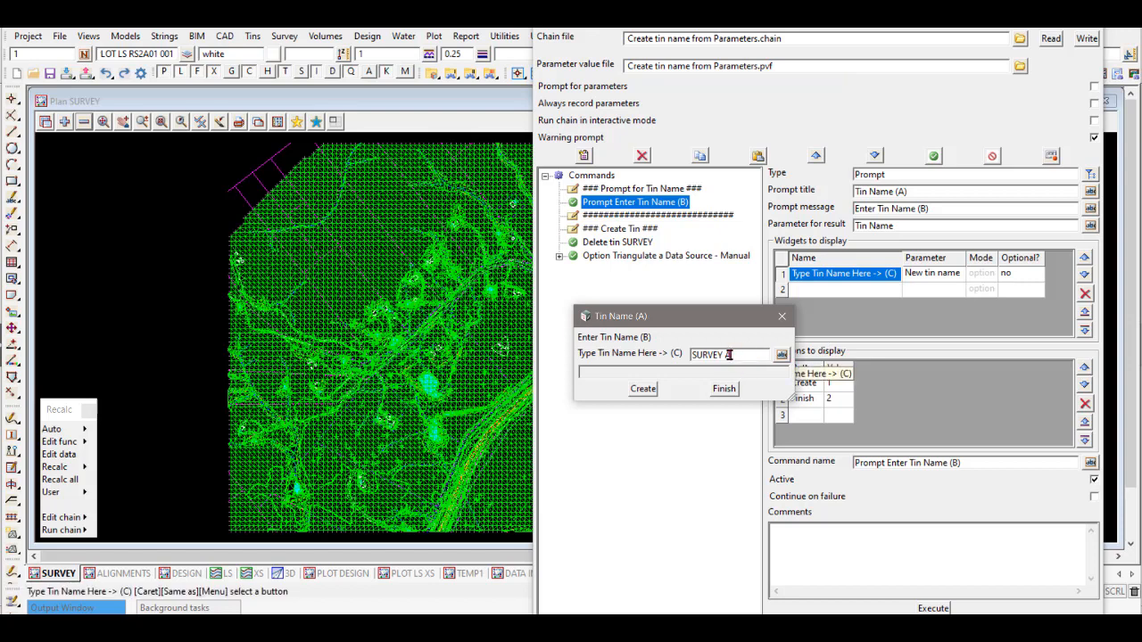
pyautogui.click(923, 275)
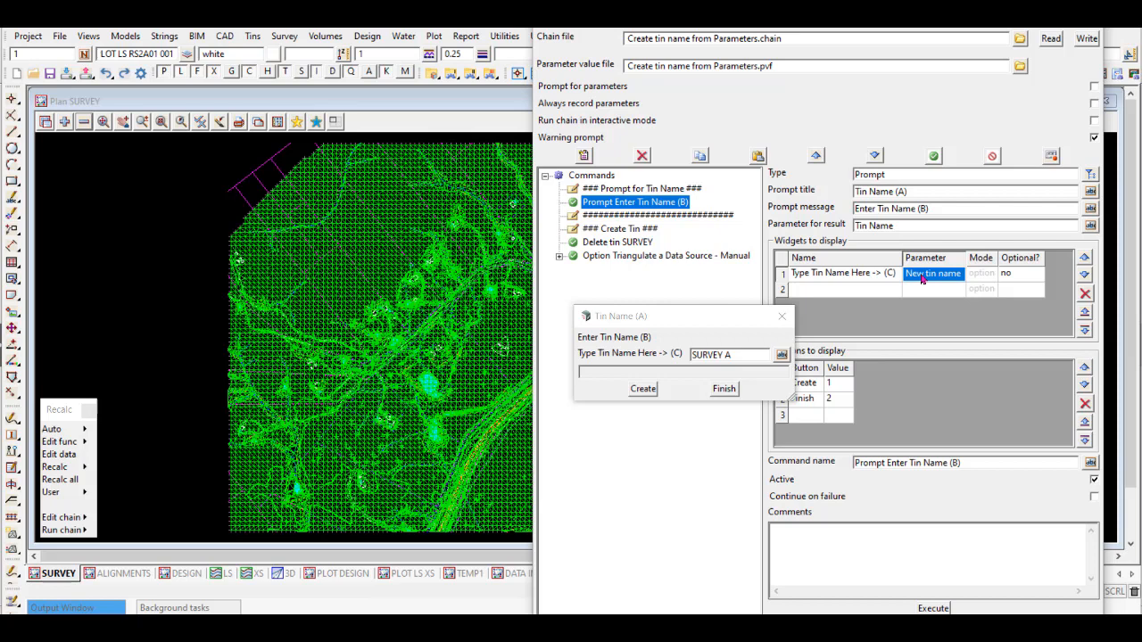
pyautogui.click(723, 390)
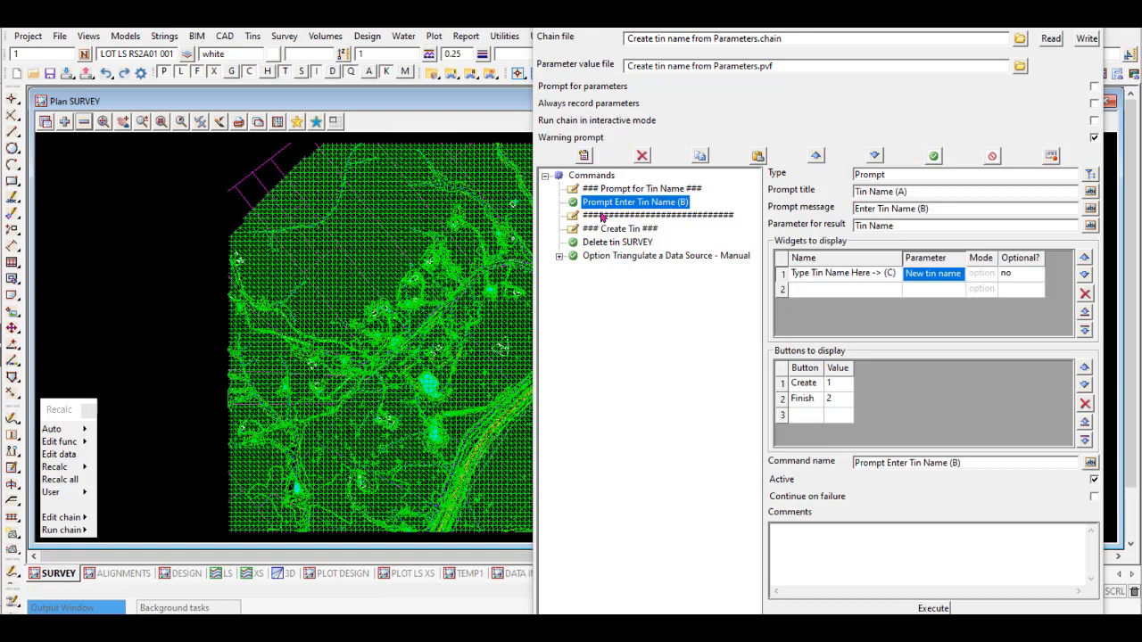
# Step: Insert a Clear output window command directly below the Prompt Enter Tin Name (B) command
pyautogui.click(585, 156)
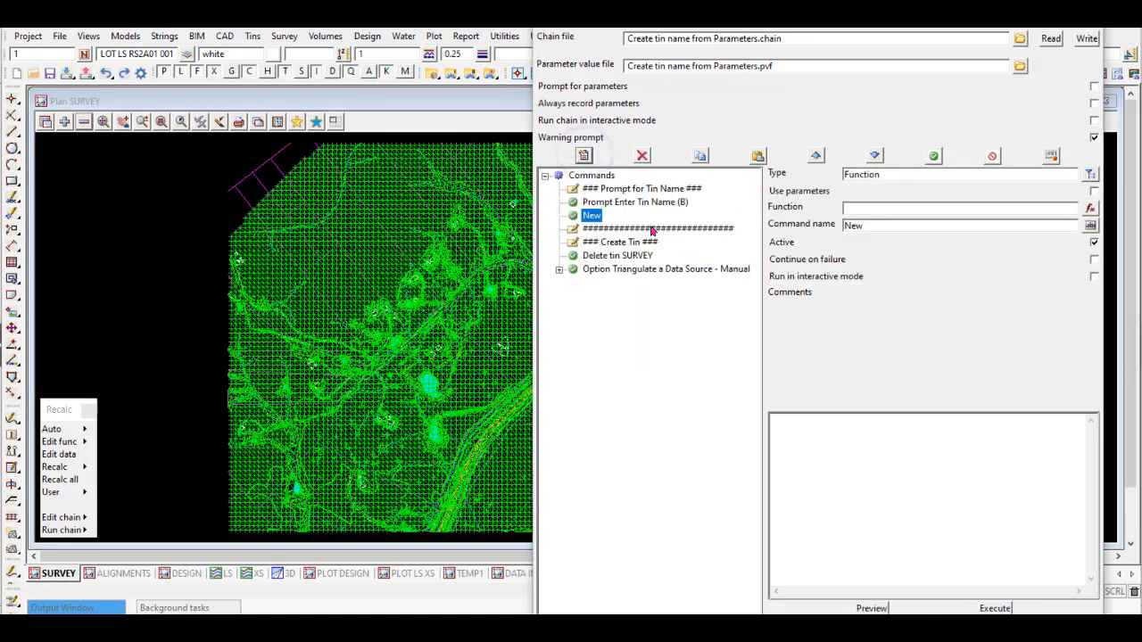
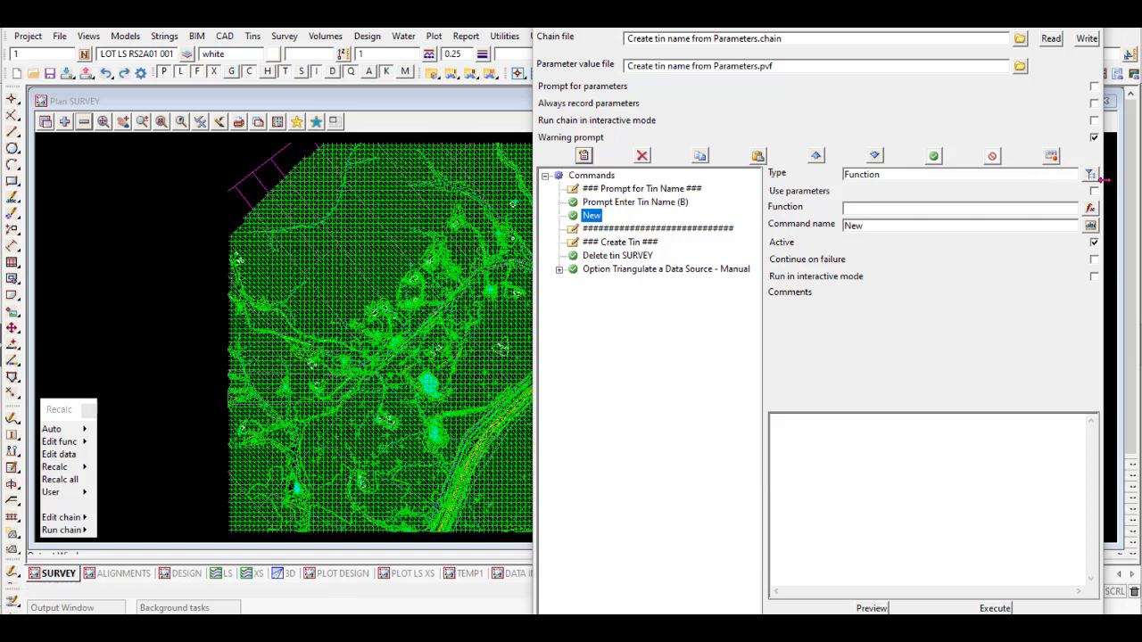
pyautogui.click(1090, 174)
pyautogui.click(967, 279)
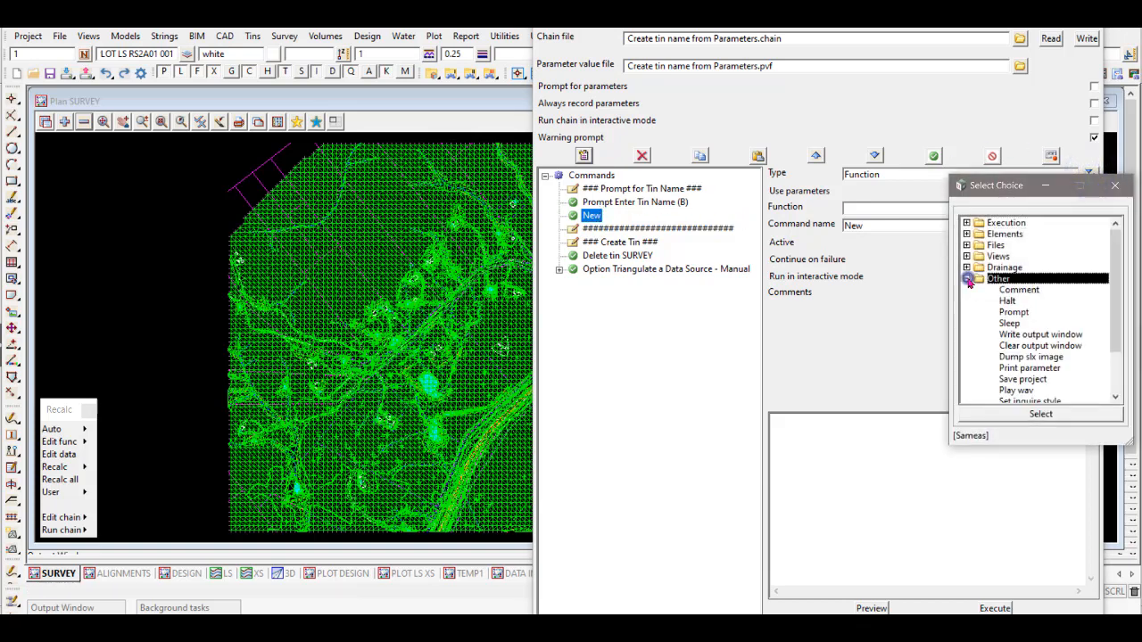
pyautogui.click(1016, 346)
pyautogui.click(1017, 414)
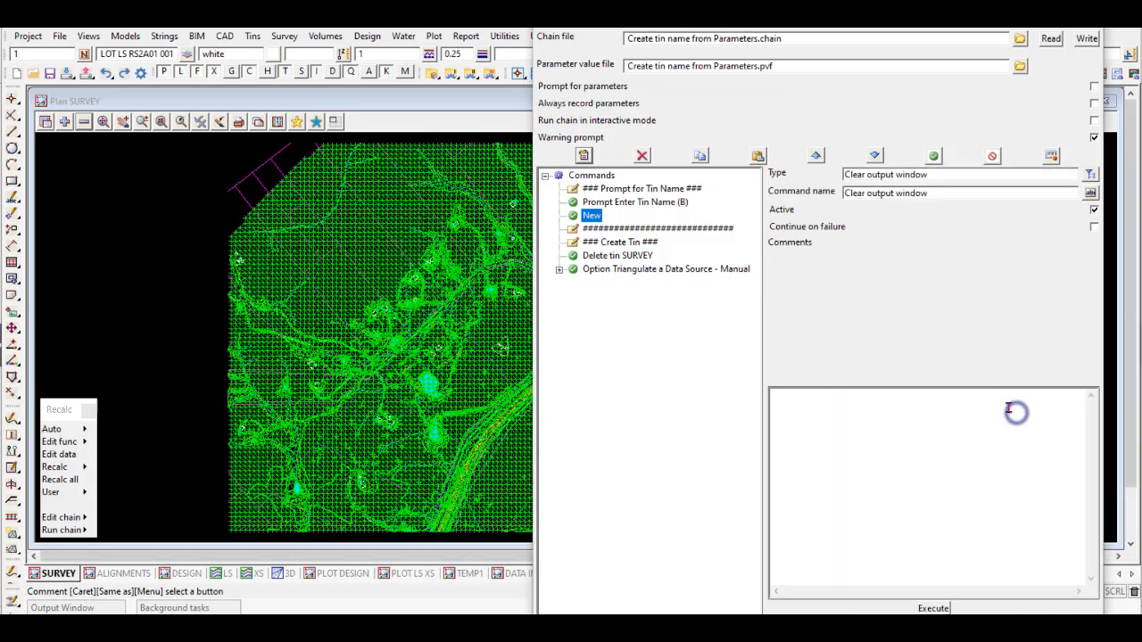
pyautogui.click(609, 201)
pyautogui.click(593, 215)
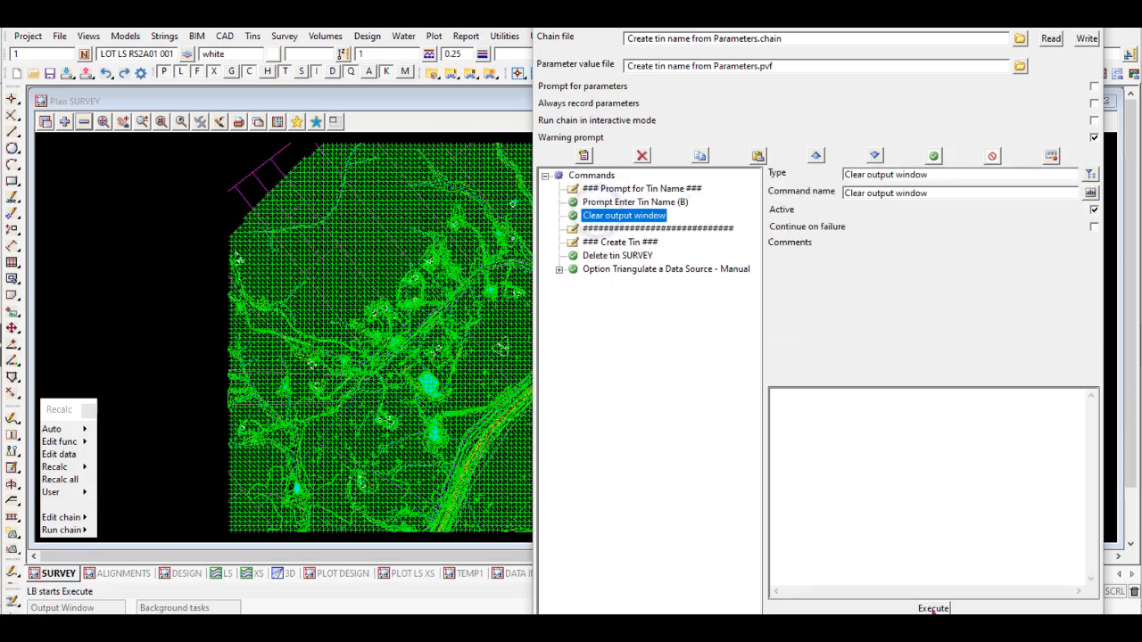
# Step: Execute the Clear output window command and check the Output Window, moving the Recalc menu out of its way
pyautogui.click(933, 608)
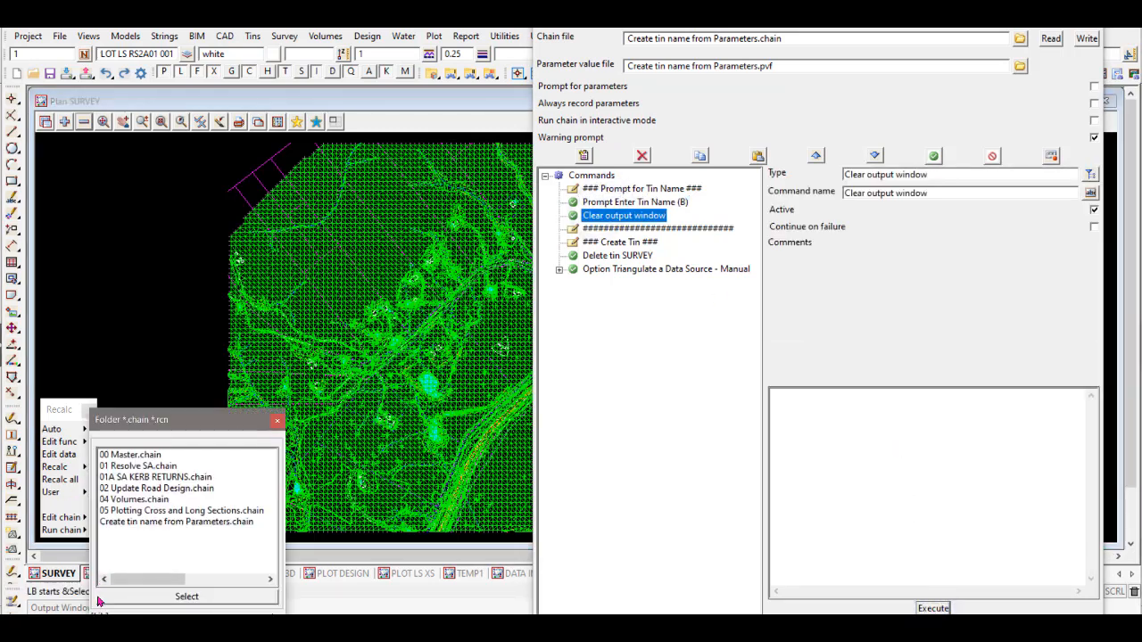
pyautogui.click(54, 610)
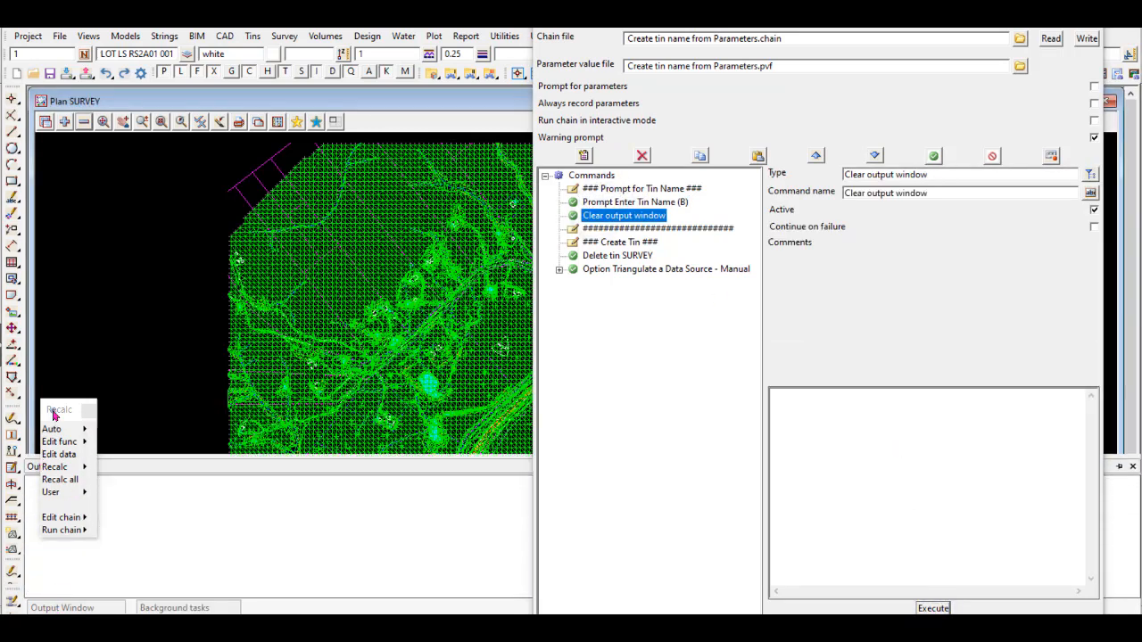
pyautogui.moveTo(53, 414); pyautogui.dragTo(52, 318)
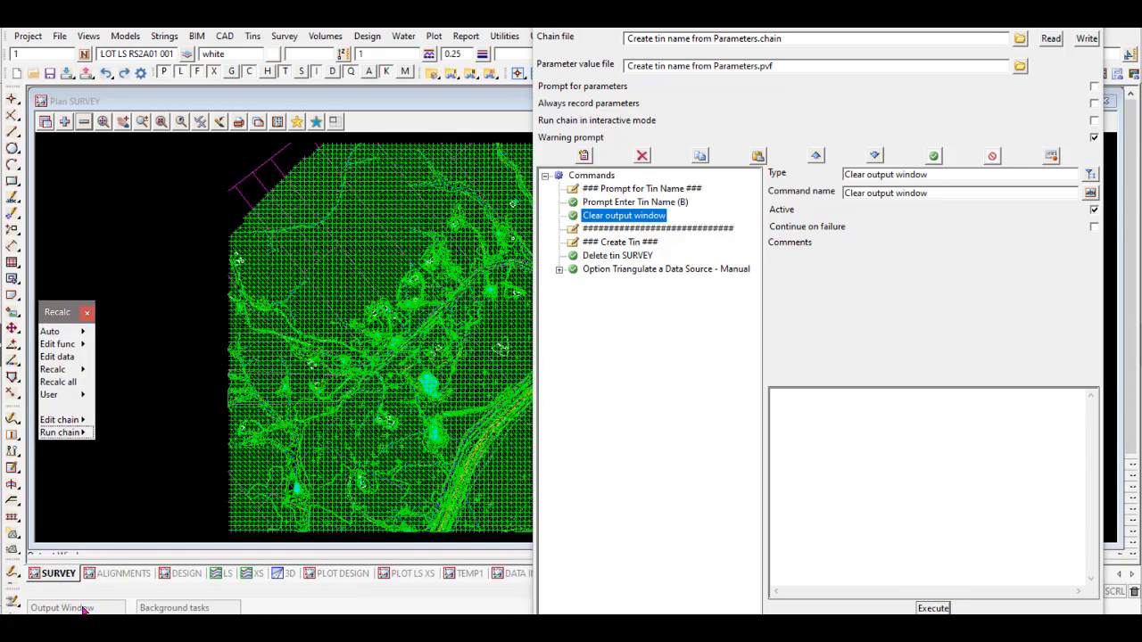
pyautogui.moveTo(83, 610)
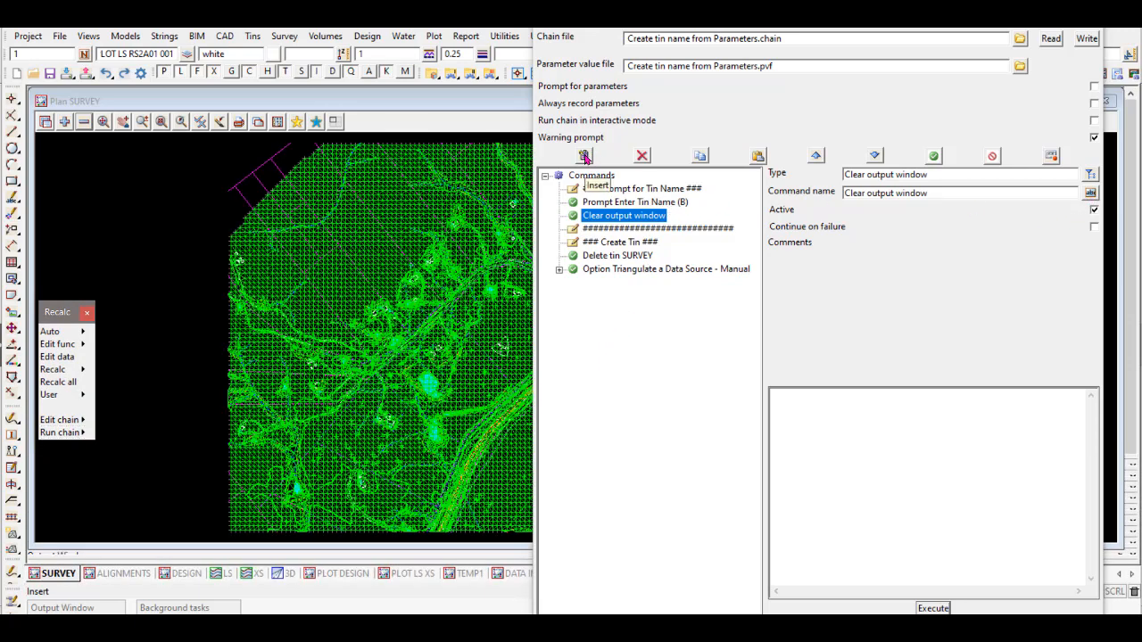
# Step: Insert a new command of type Write output window below the Clear output window command
pyautogui.click(584, 156)
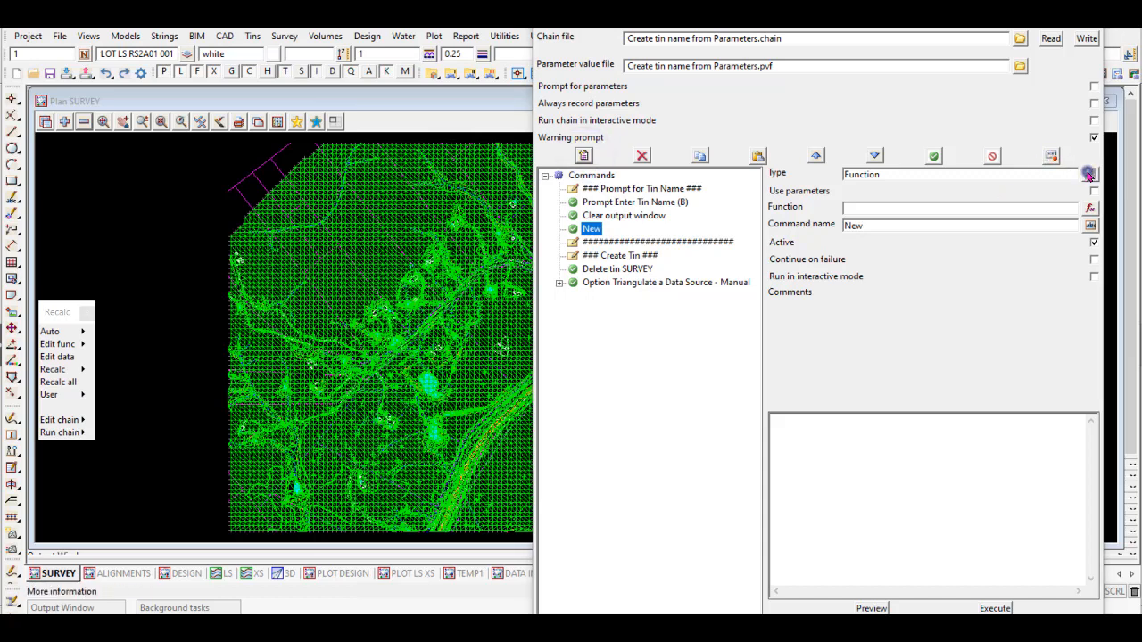
pyautogui.click(1090, 207)
pyautogui.click(967, 279)
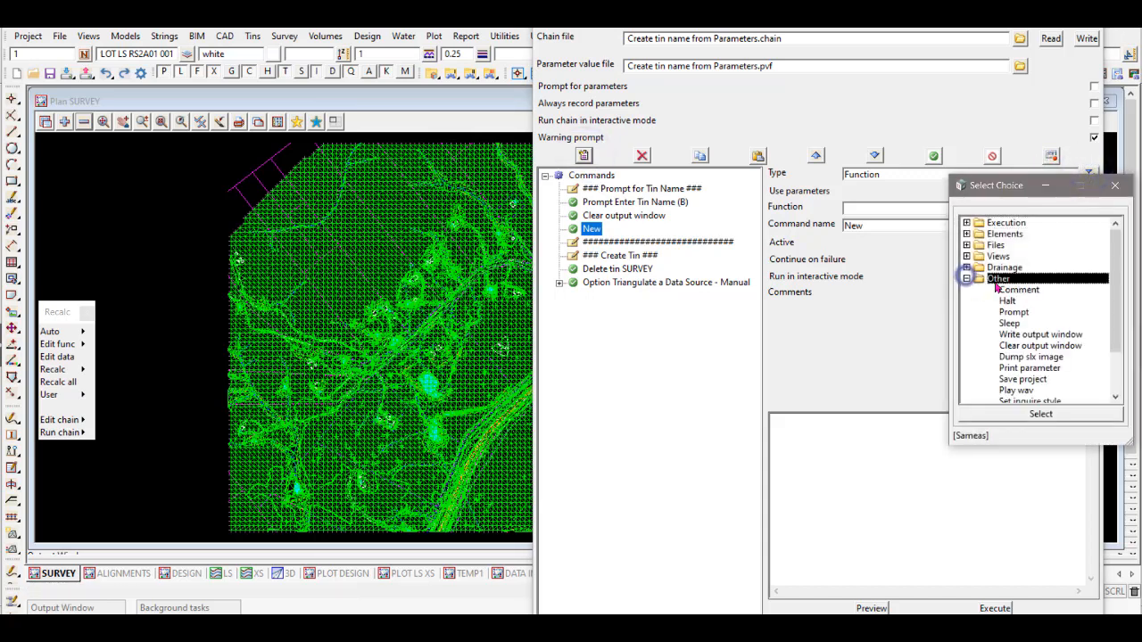
pyautogui.click(1021, 335)
pyautogui.click(1040, 414)
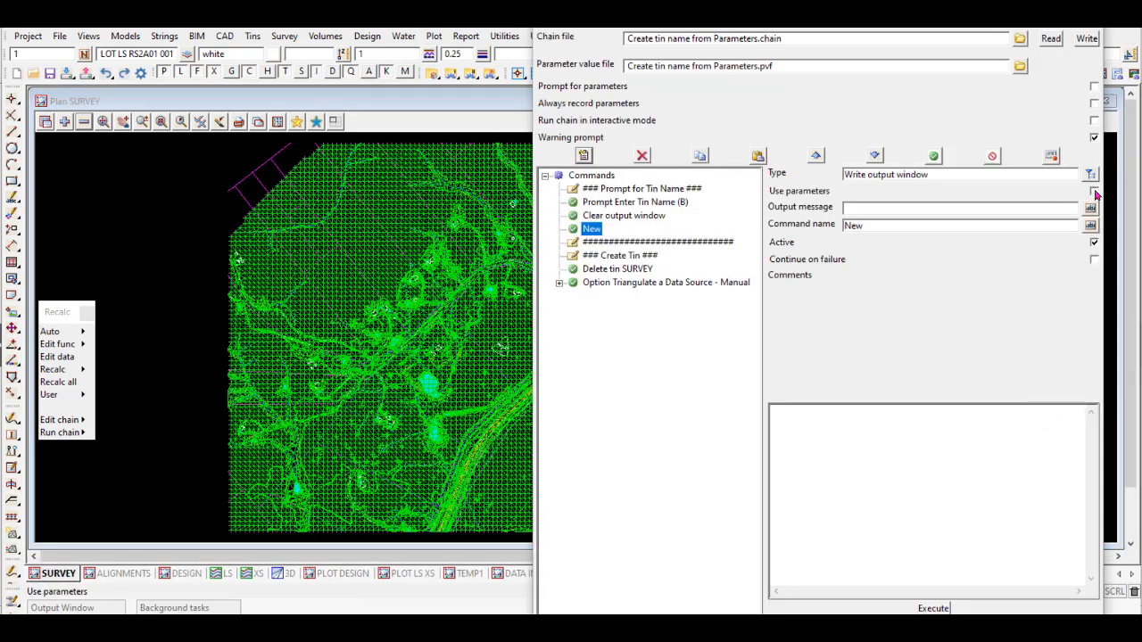
pyautogui.click(1095, 191)
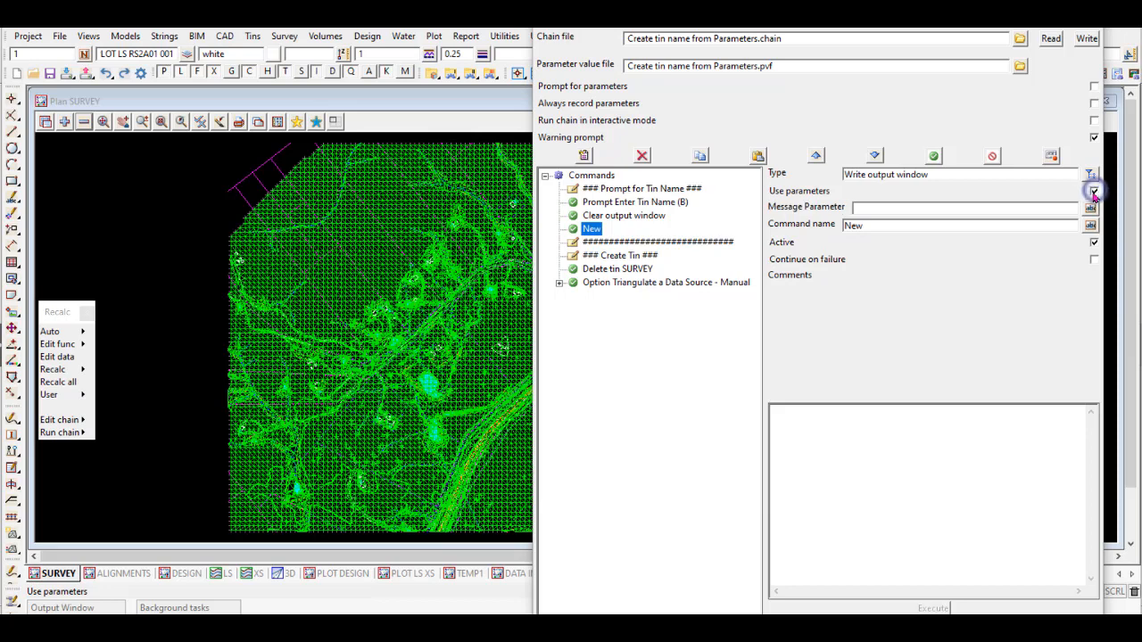
pyautogui.click(976, 207)
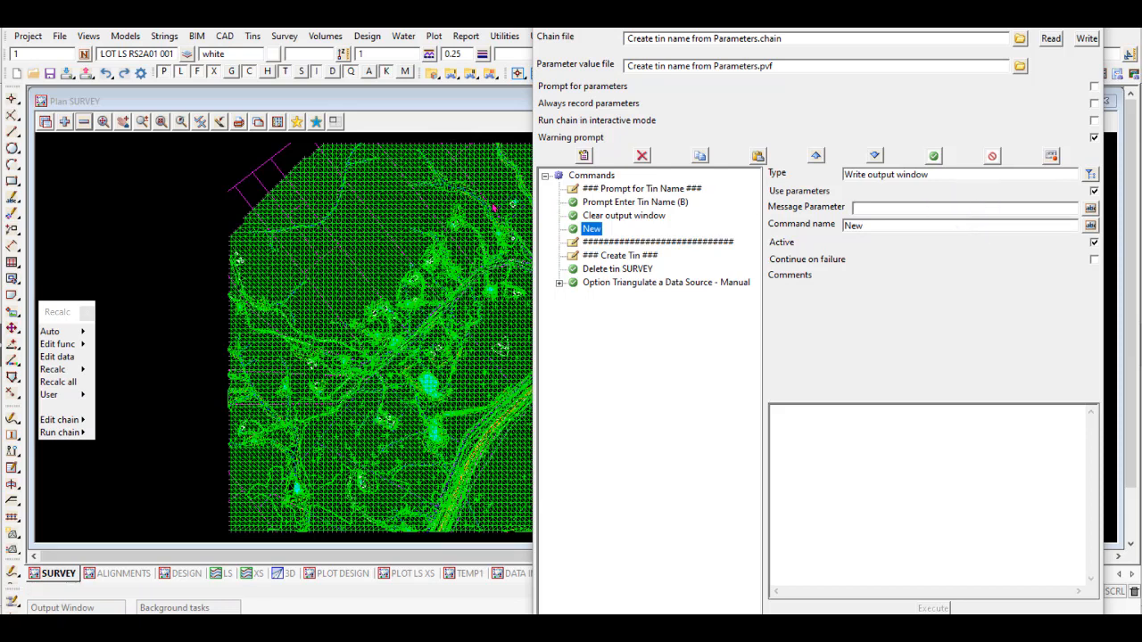
# Step: Copy the parameter name New tin name from the prompt command's widget, discarding the new command's incomplete changes
pyautogui.click(614, 196)
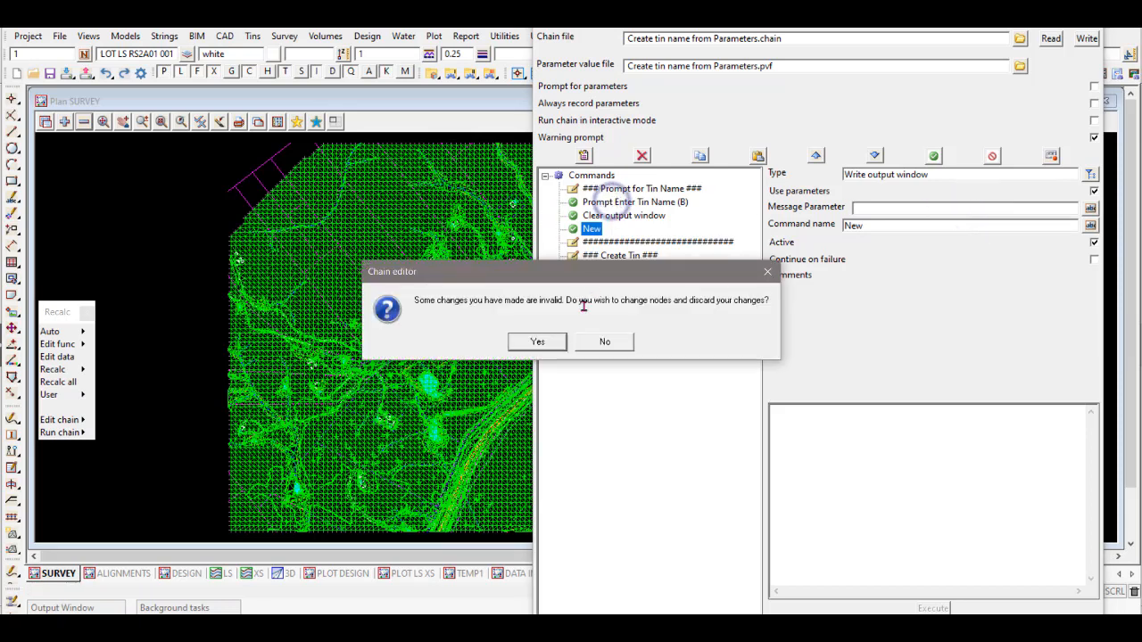
pyautogui.click(535, 341)
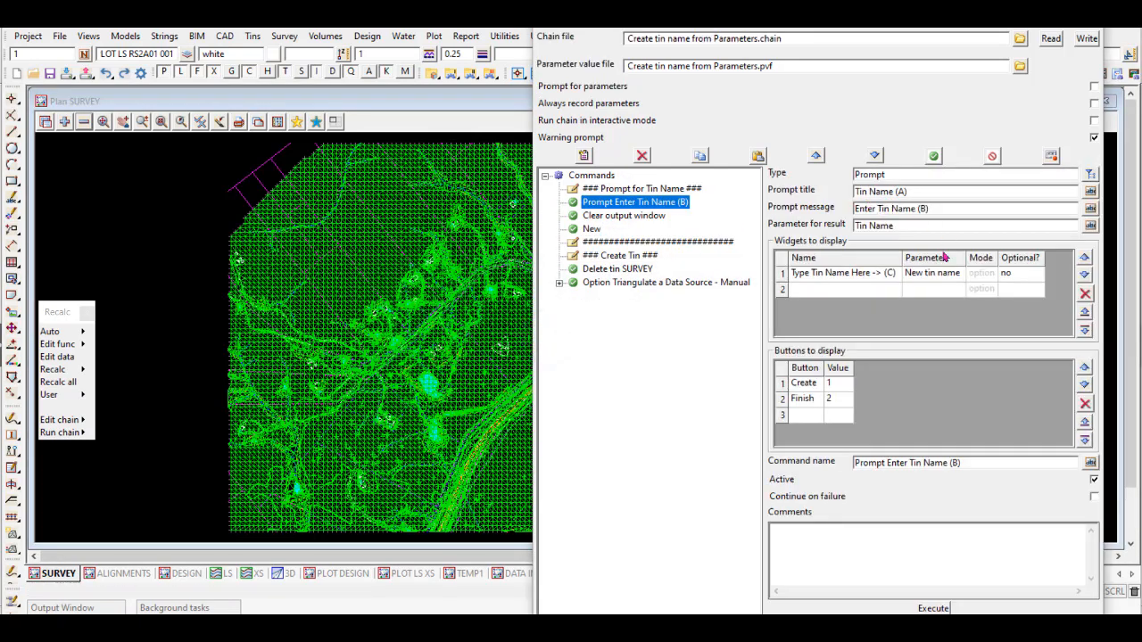
pyautogui.click(928, 277)
pyautogui.click(929, 274)
pyautogui.hotkey('ctrl', 'c')
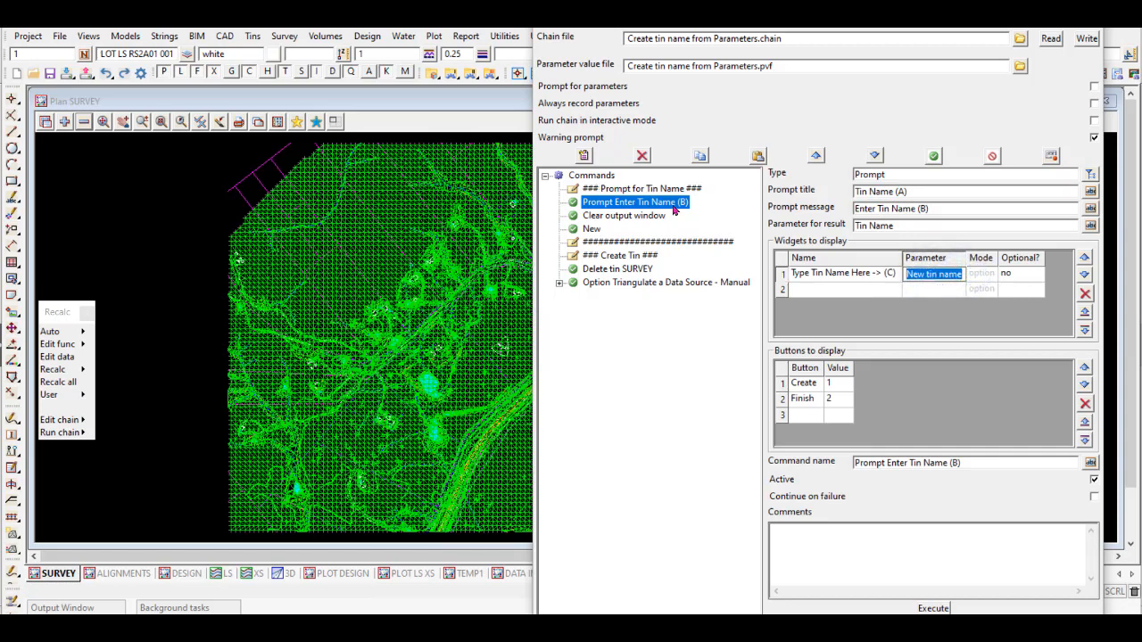
# Step: Make the new command use parameters with New tin name as message parameter, and name it Write output window
pyautogui.click(591, 230)
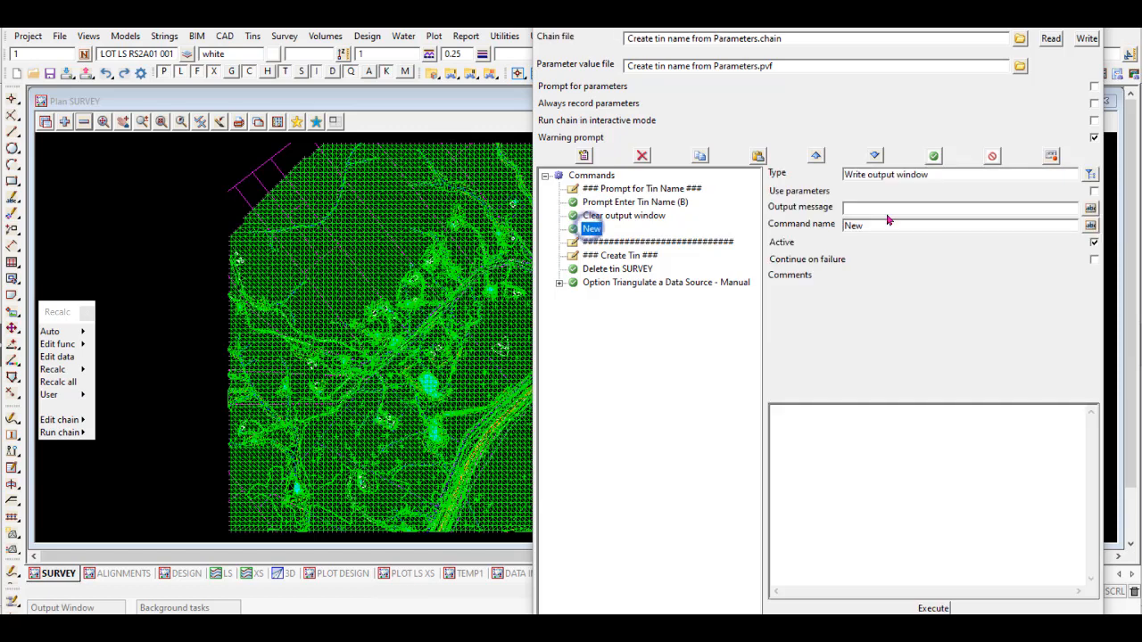
pyautogui.click(1093, 191)
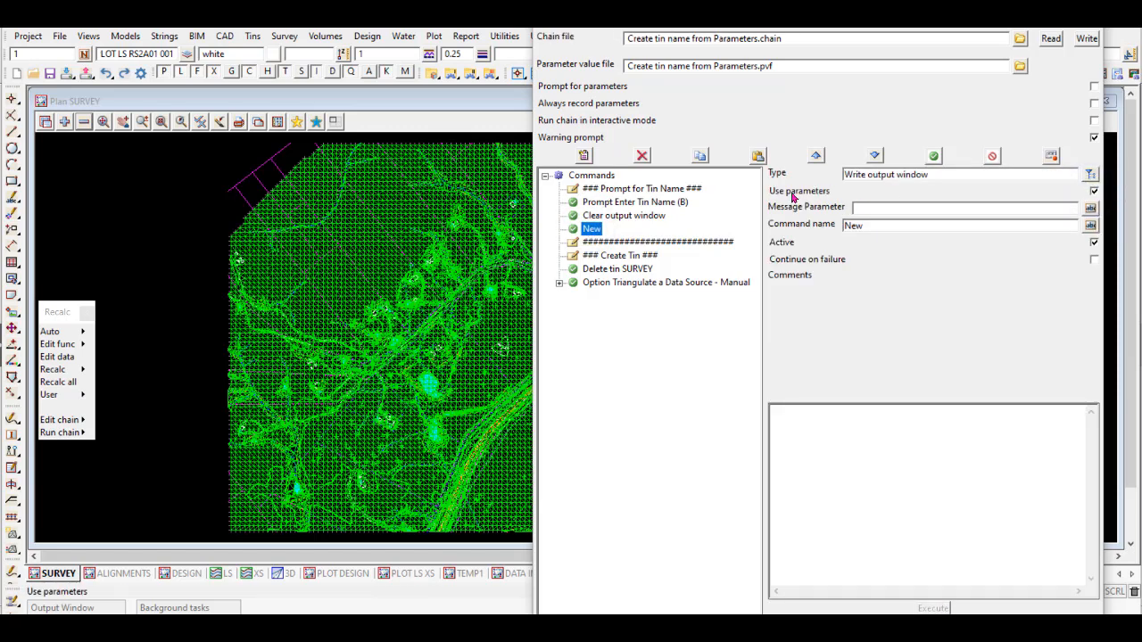
pyautogui.click(866, 207)
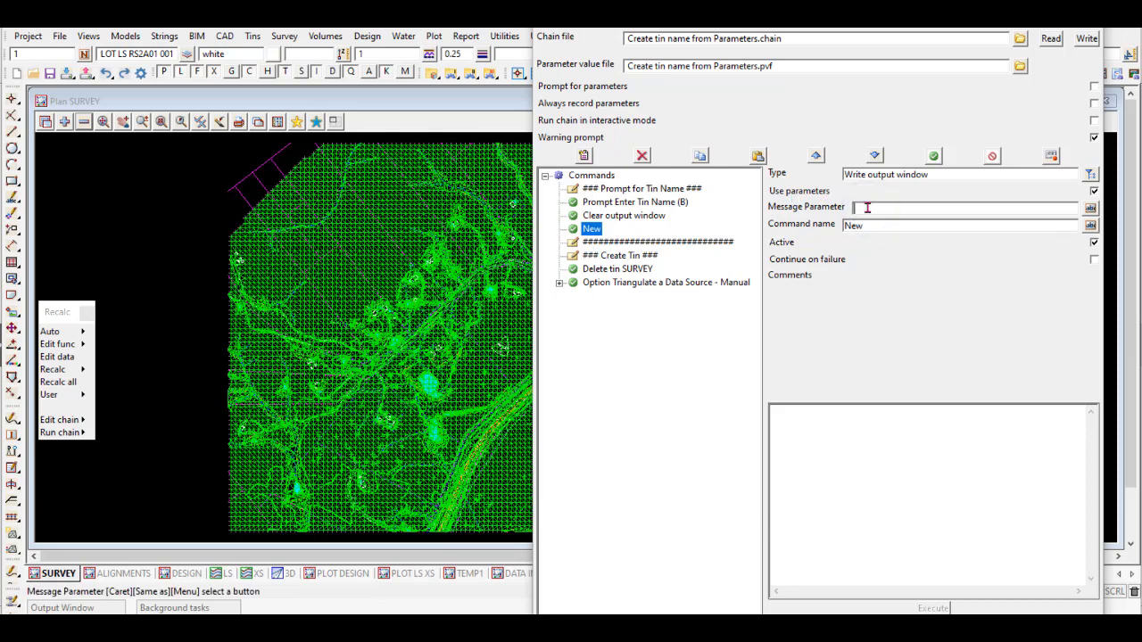
pyautogui.hotkey('ctrl', 'v')
pyautogui.click(1090, 226)
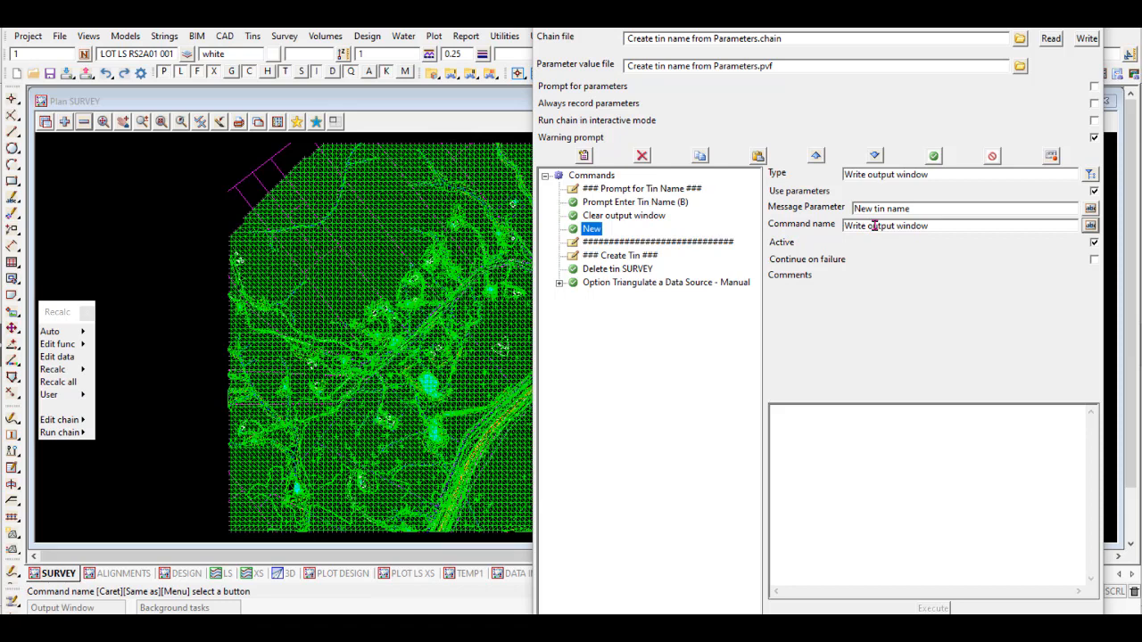
# Step: Name the write output window command "Write output window - New tin name"
pyautogui.click(940, 225)
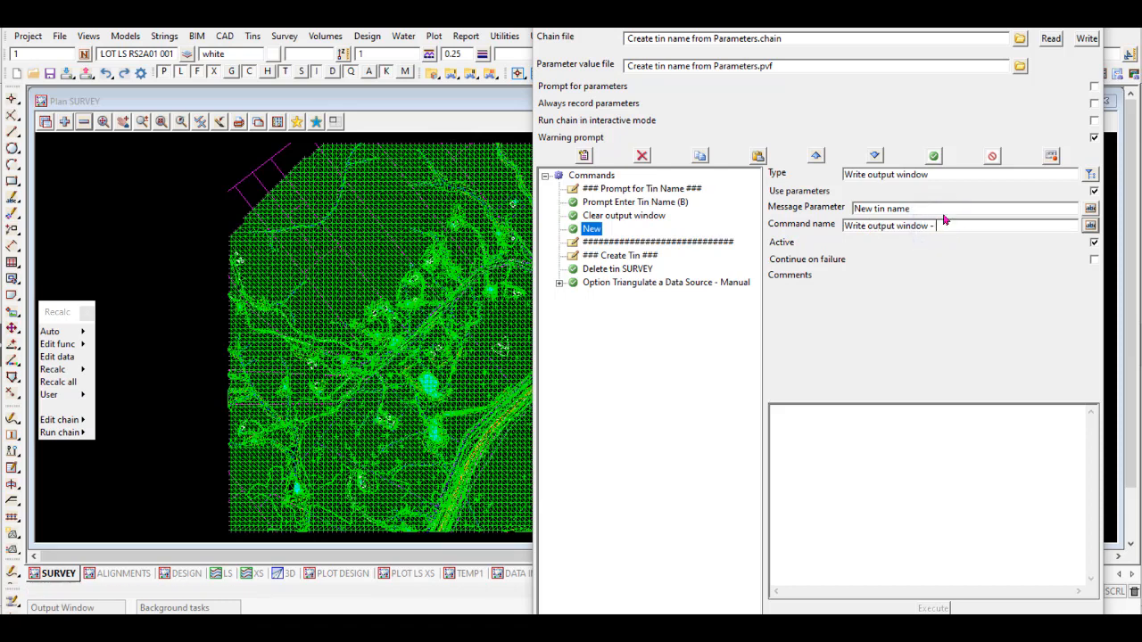
pyautogui.click(936, 208)
pyautogui.hotkey('ctrl', 'c')
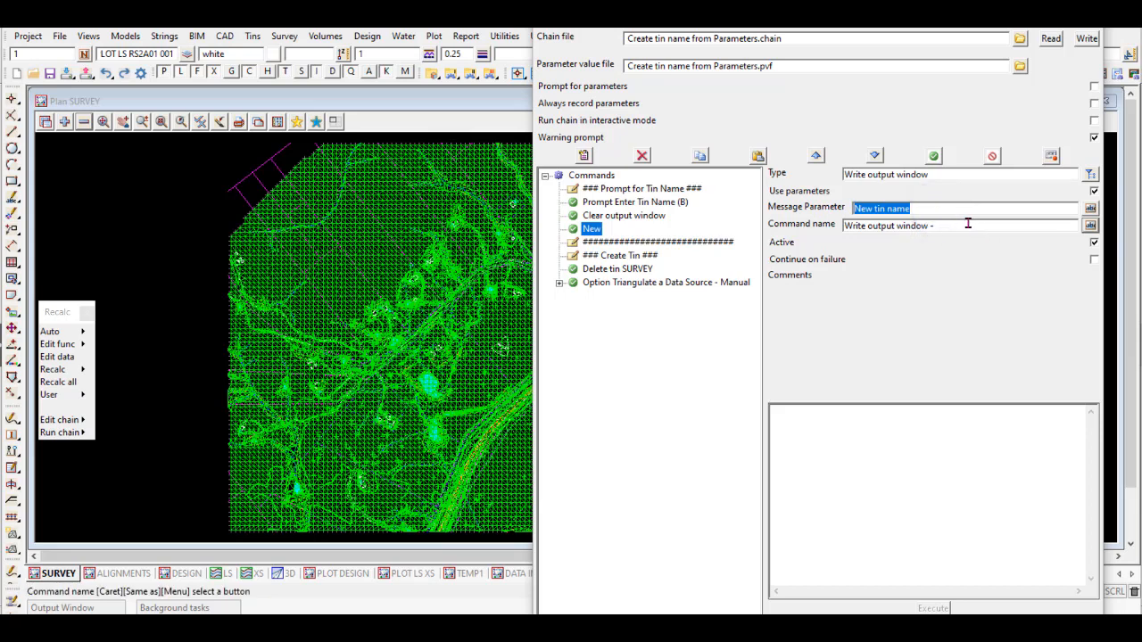
pyautogui.click(968, 226)
pyautogui.hotkey('ctrl', 'v')
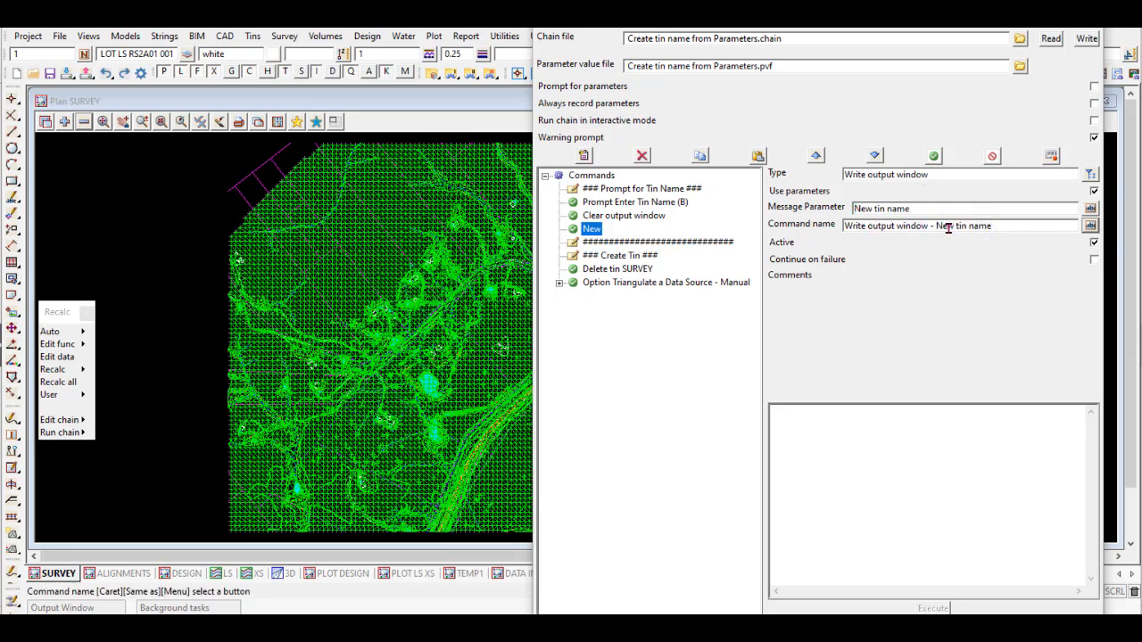
pyautogui.click(614, 216)
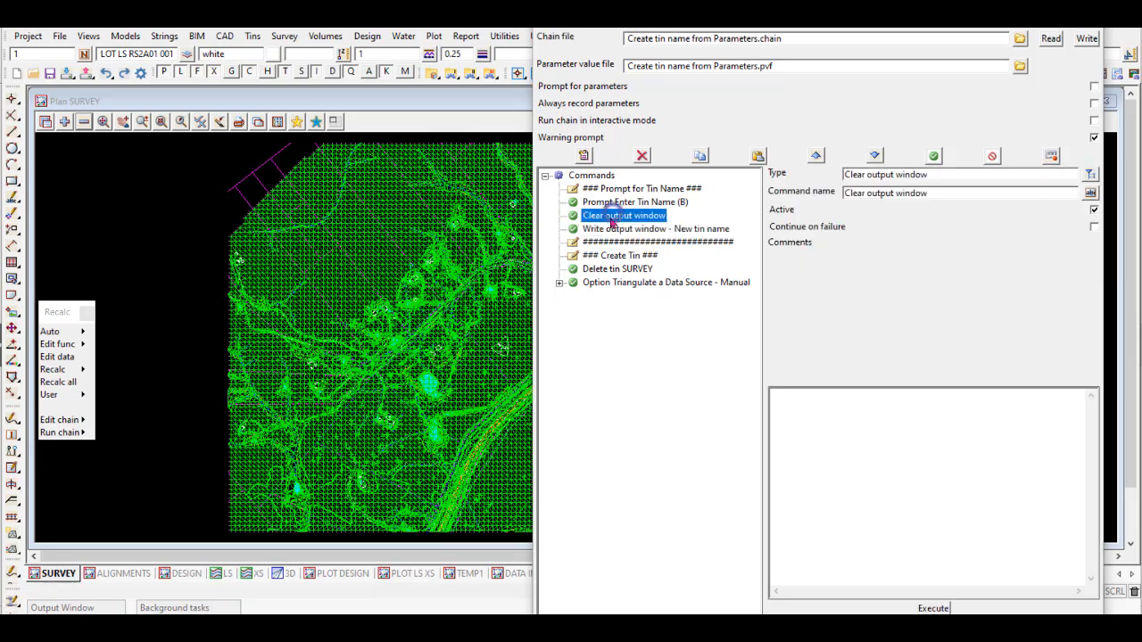
# Step: Deactivate the Delete tin SURVEY and Option Triangulate a Data Source - Manual commands in the chain
pyautogui.click(602, 269)
pyautogui.keyDown('shift'); pyautogui.click(621, 284); pyautogui.keyUp('shift')
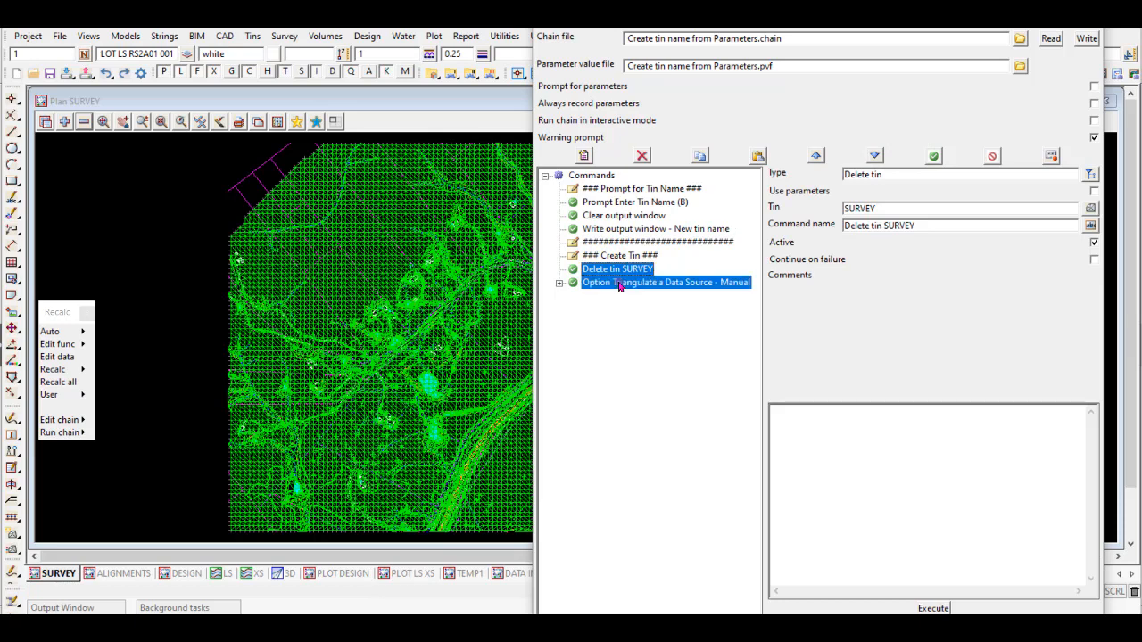
pyautogui.click(992, 157)
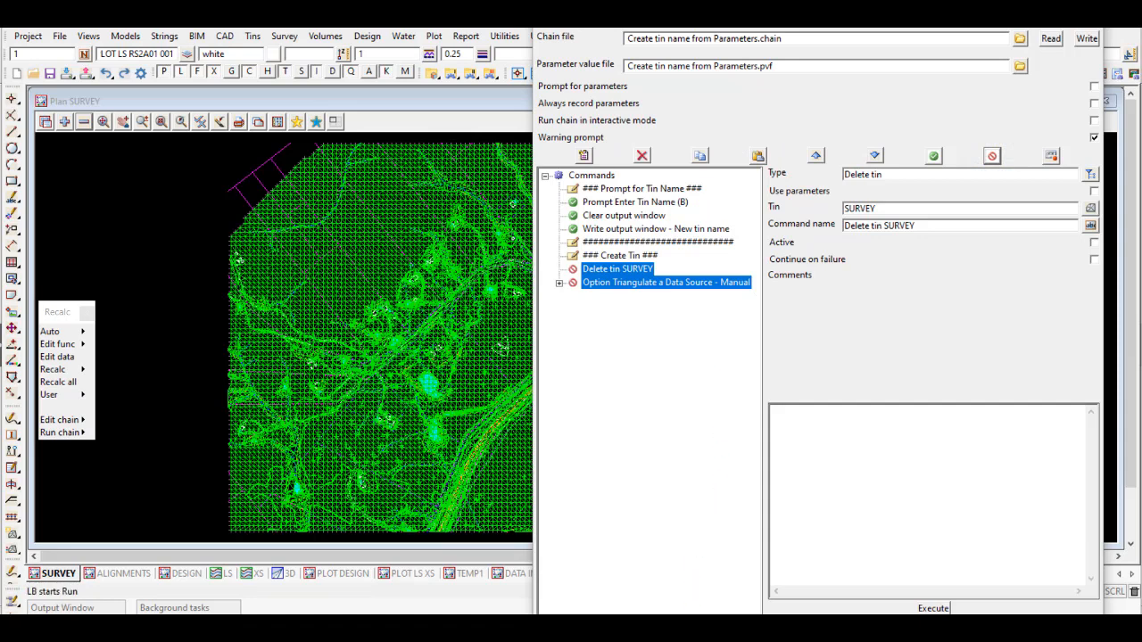
# Step: Test the chain with the tin name 123 and check the name written to the output window
pyautogui.click(591, 202)
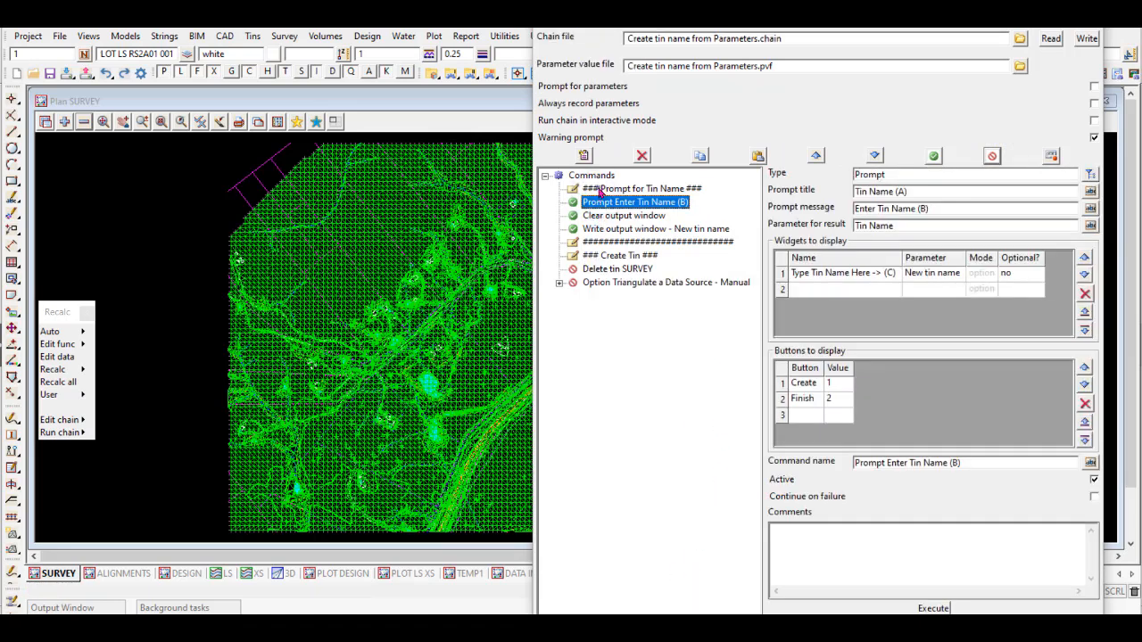
pyautogui.click(601, 189)
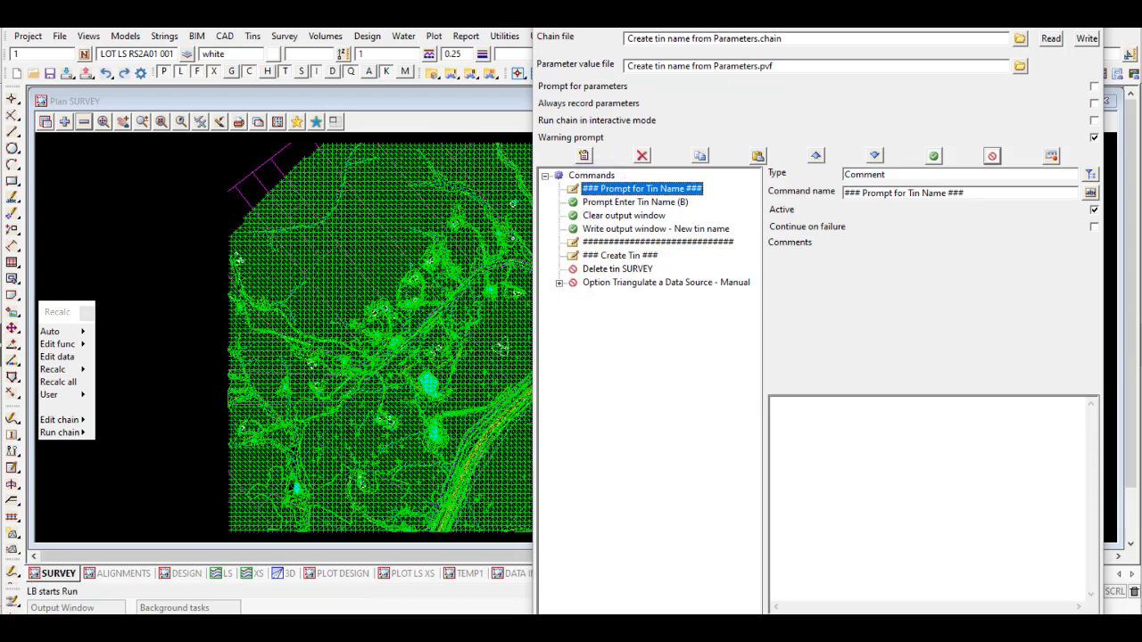
pyautogui.click(866, 625)
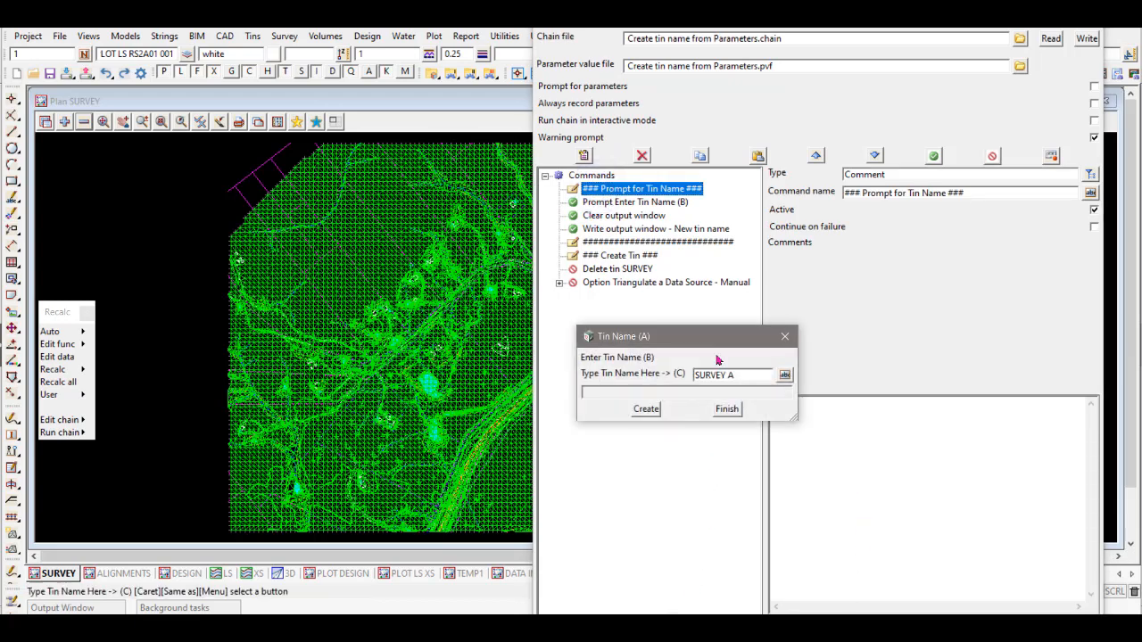
pyautogui.doubleClick(749, 374)
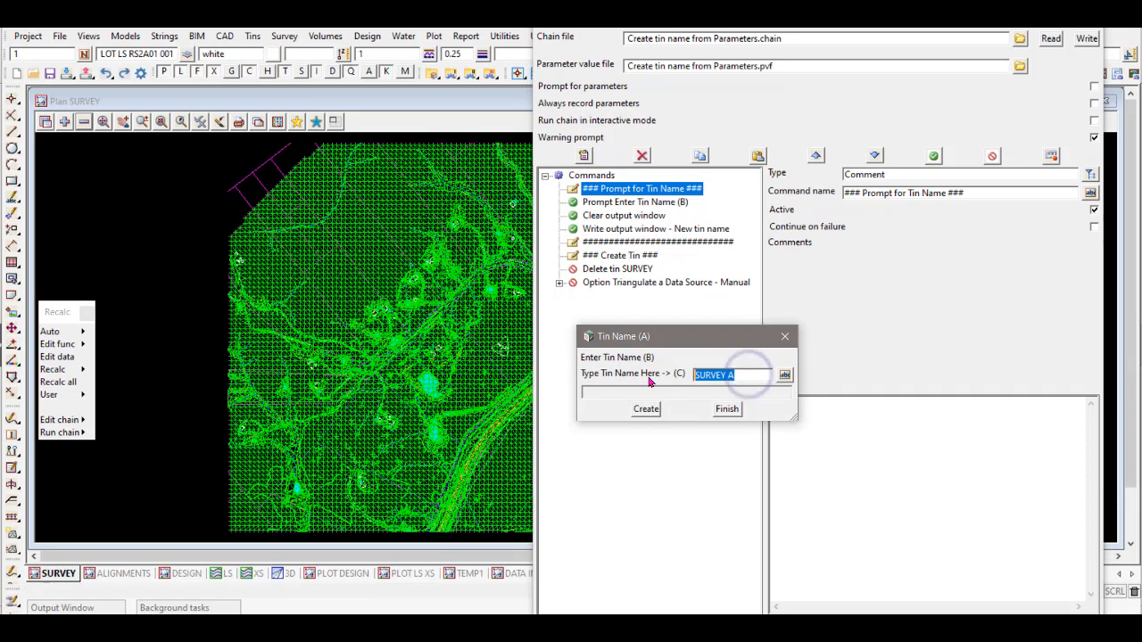
pyautogui.write('123')
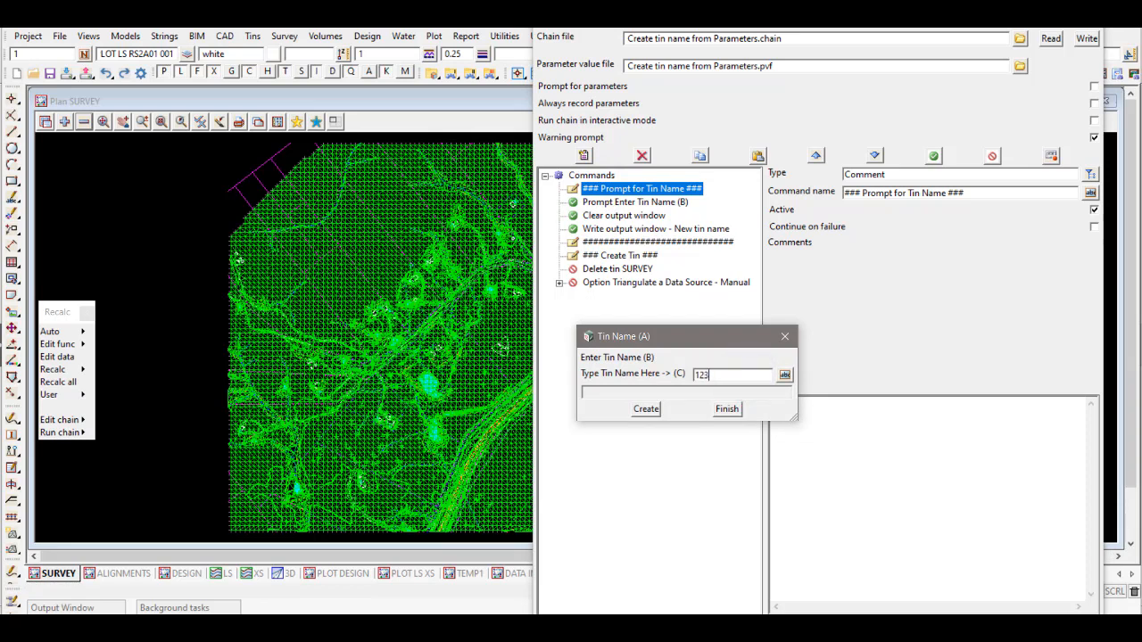
pyautogui.click(648, 409)
pyautogui.click(647, 409)
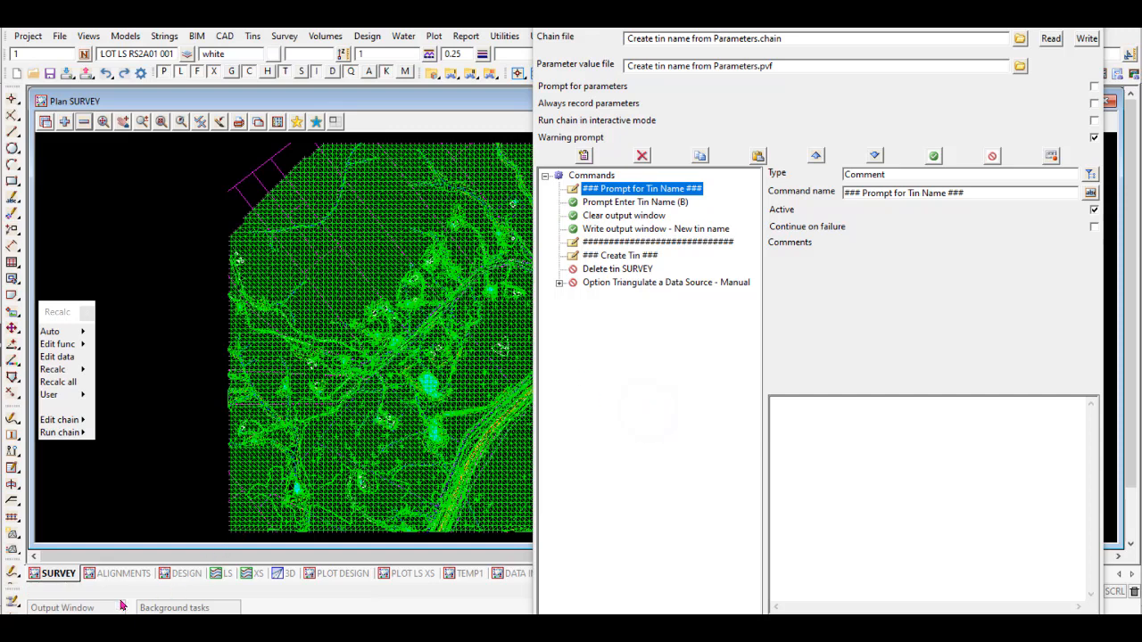
pyautogui.moveTo(110, 607)
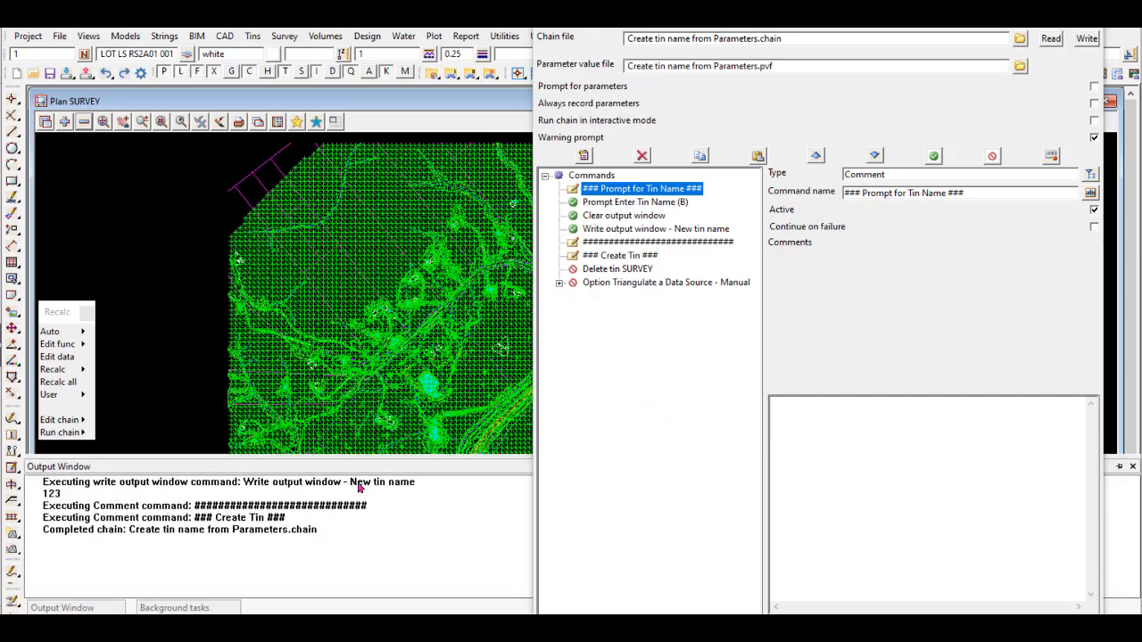
pyautogui.click(52, 494)
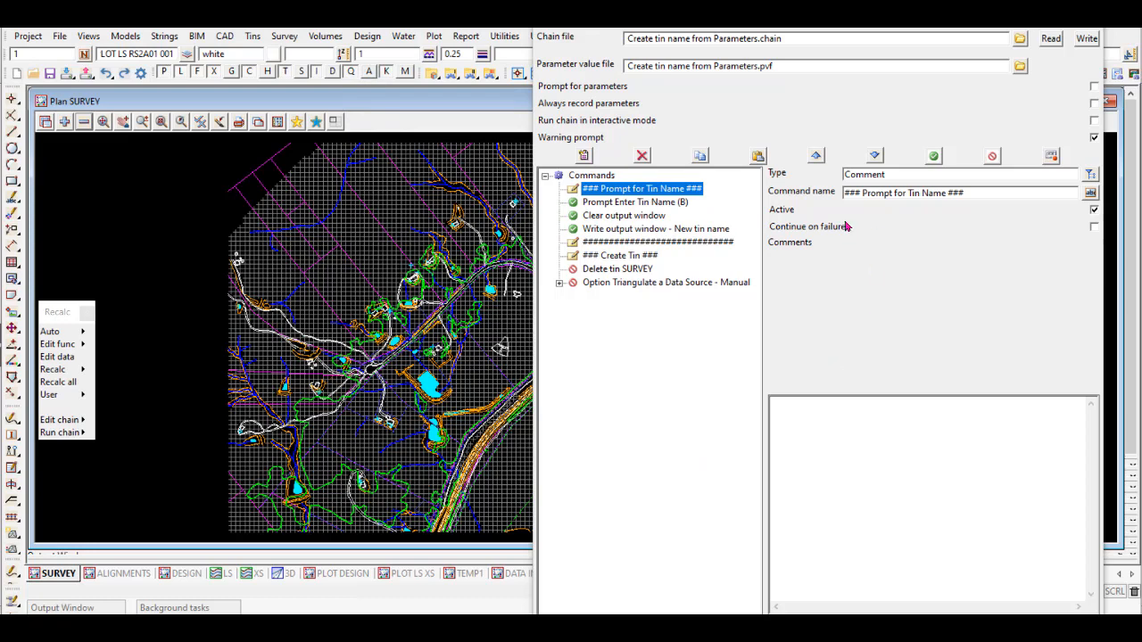
# Step: Write the chain to Create tin name from Parameters.chain, replacing the existing file
pyautogui.click(1086, 40)
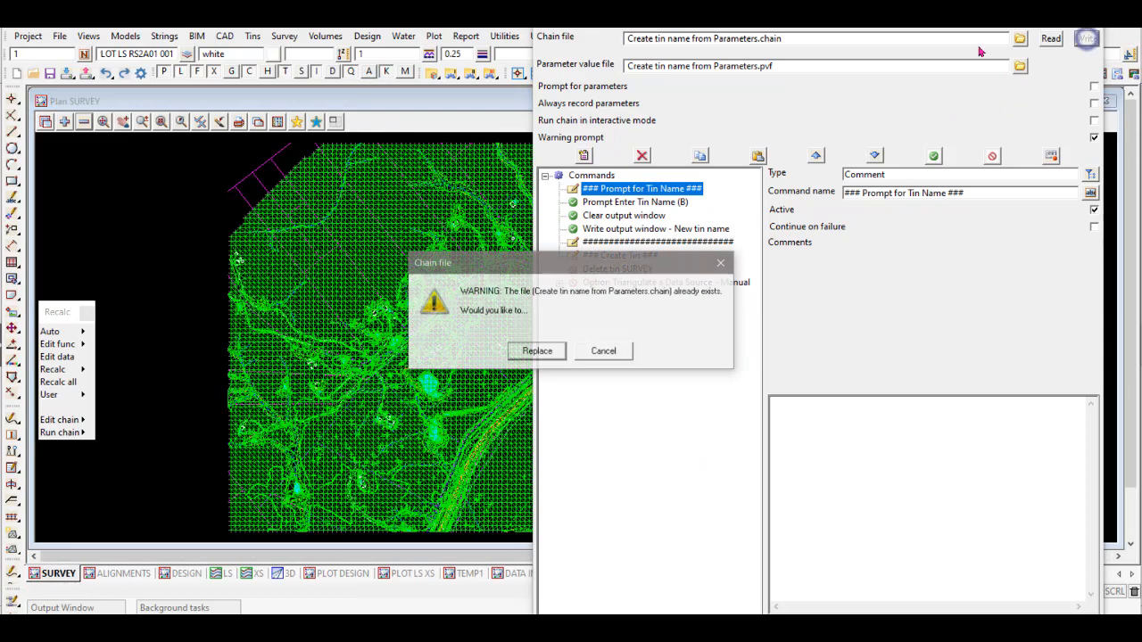
pyautogui.click(538, 351)
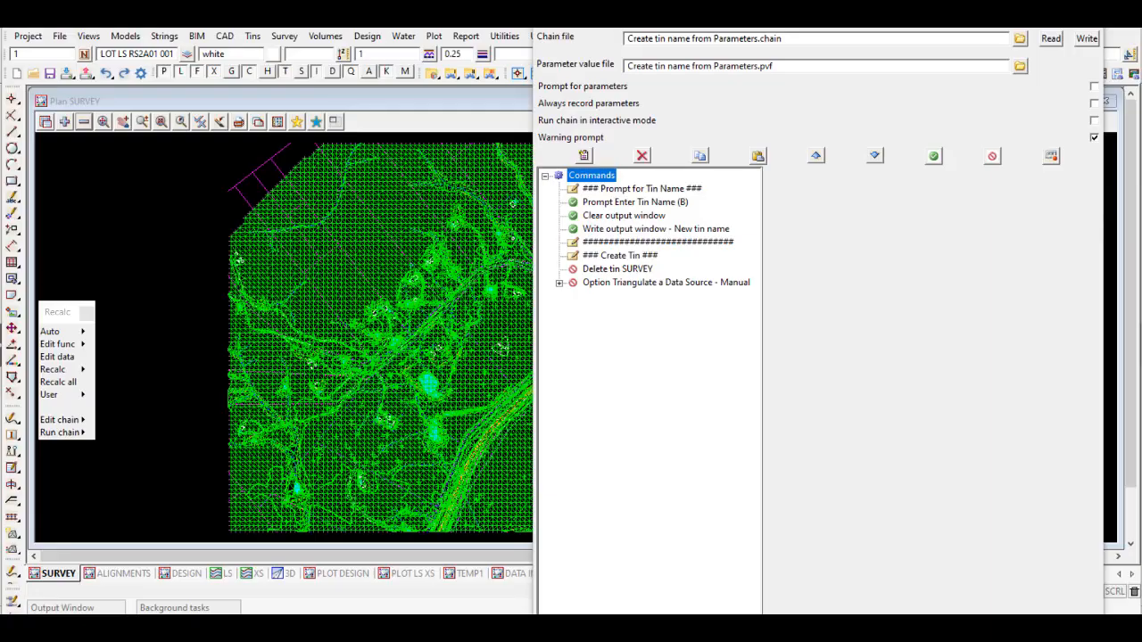
# Step: Reactivate the Delete tin SURVEY and Option Triangulate a Data Source - Manual commands and save the chain over the existing file
pyautogui.click(614, 269)
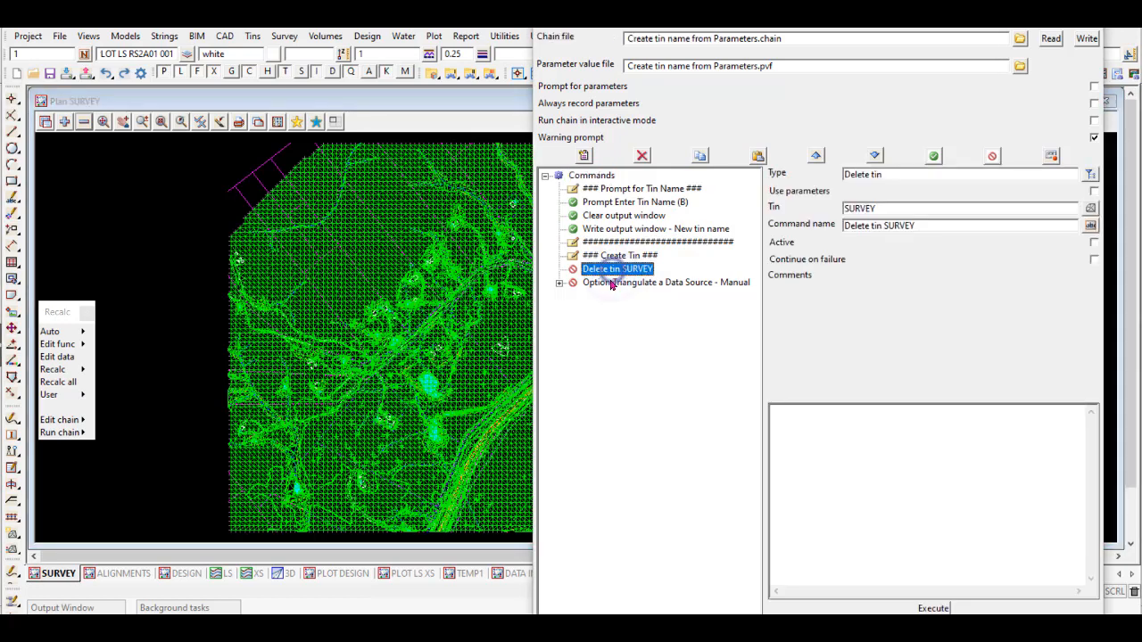
pyautogui.keyDown('shift'); pyautogui.click(612, 282); pyautogui.keyUp('shift')
pyautogui.click(933, 156)
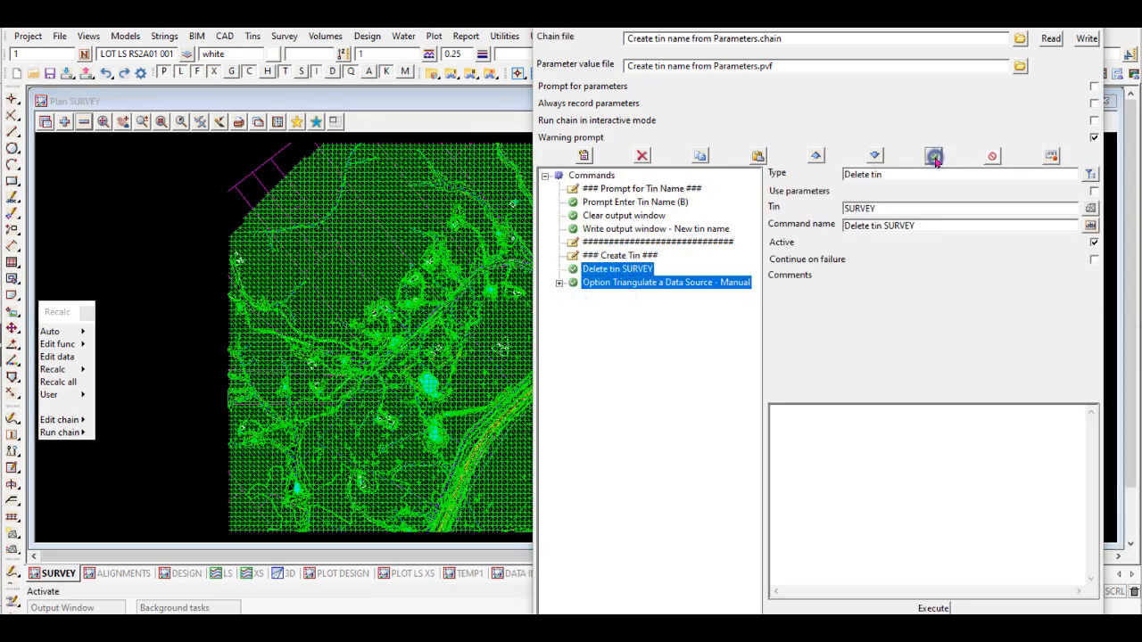
pyautogui.click(1087, 39)
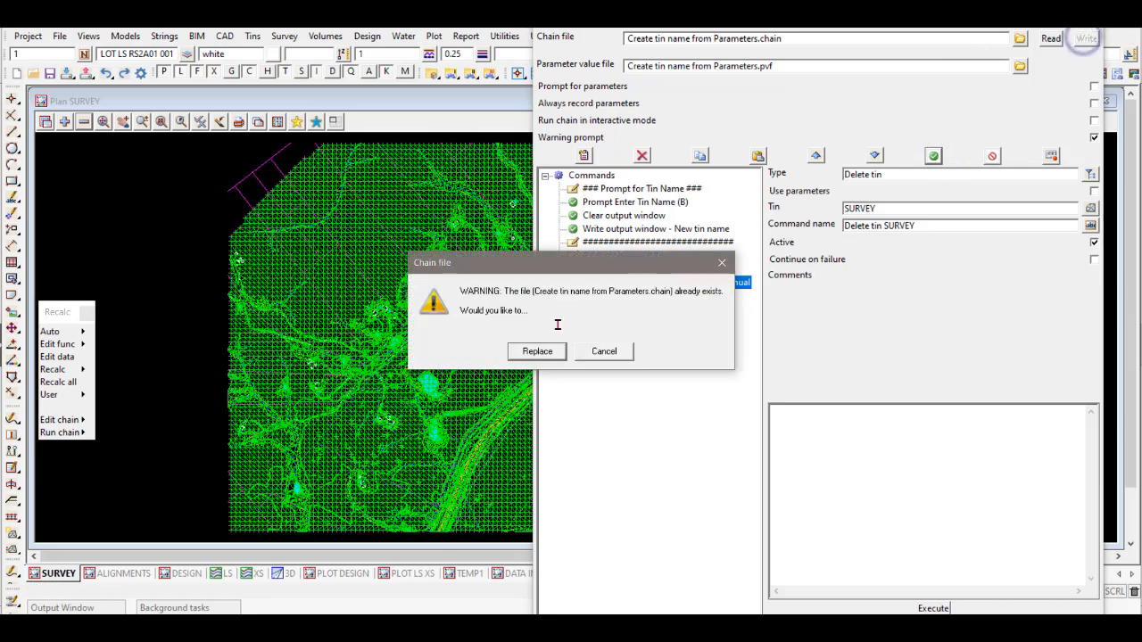
pyautogui.click(537, 351)
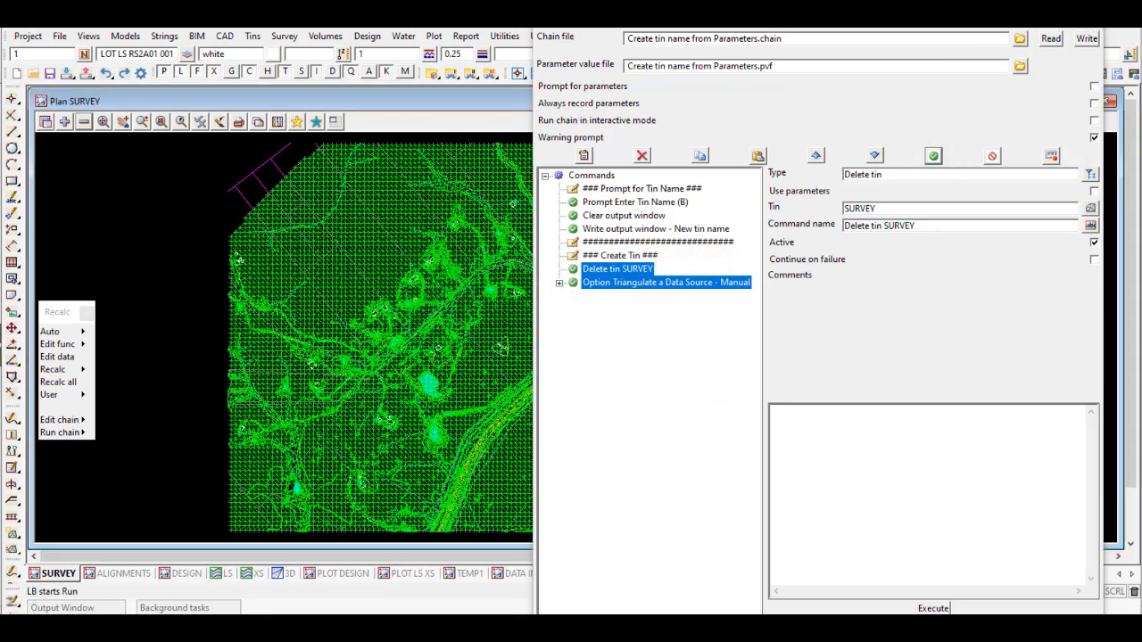
# Step: Run the full chain and create a tin using the name SURVEY ABC
pyautogui.click(596, 175)
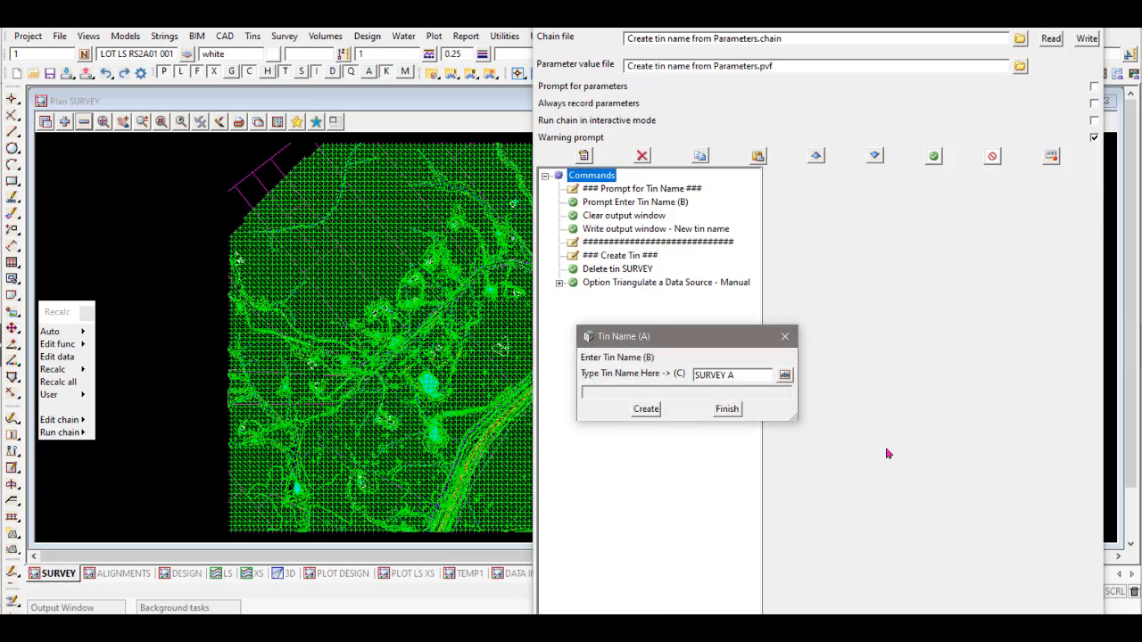
pyautogui.click(748, 376)
pyautogui.click(646, 410)
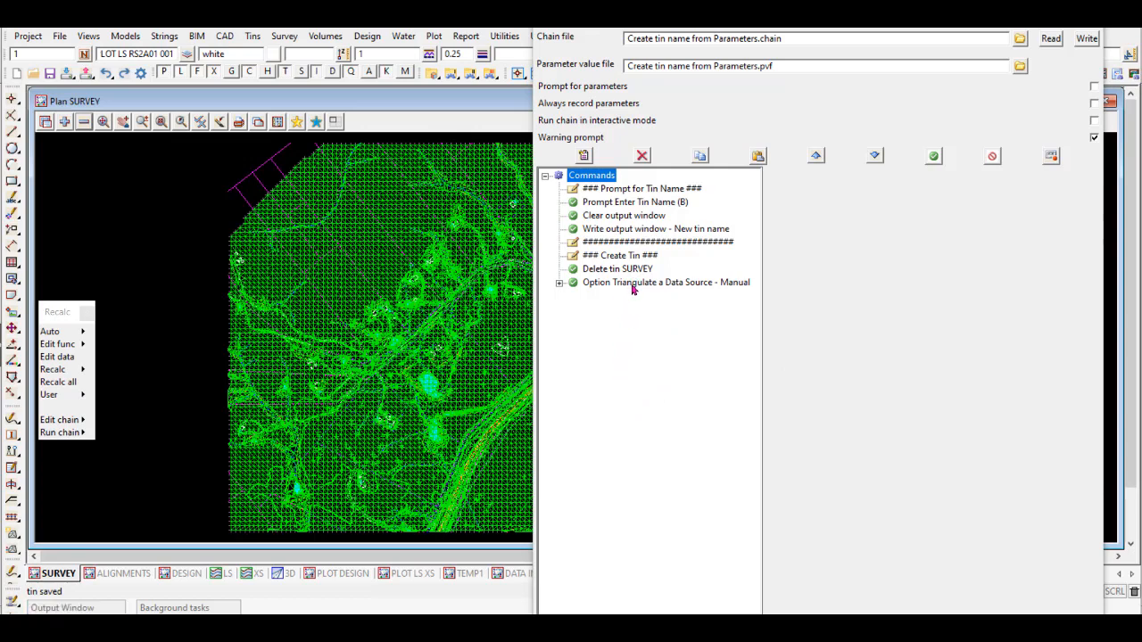
# Step: Replace the tin SURVEY A model with tin SURVEY ABC in the SURVEY plan view
pyautogui.click(83, 123)
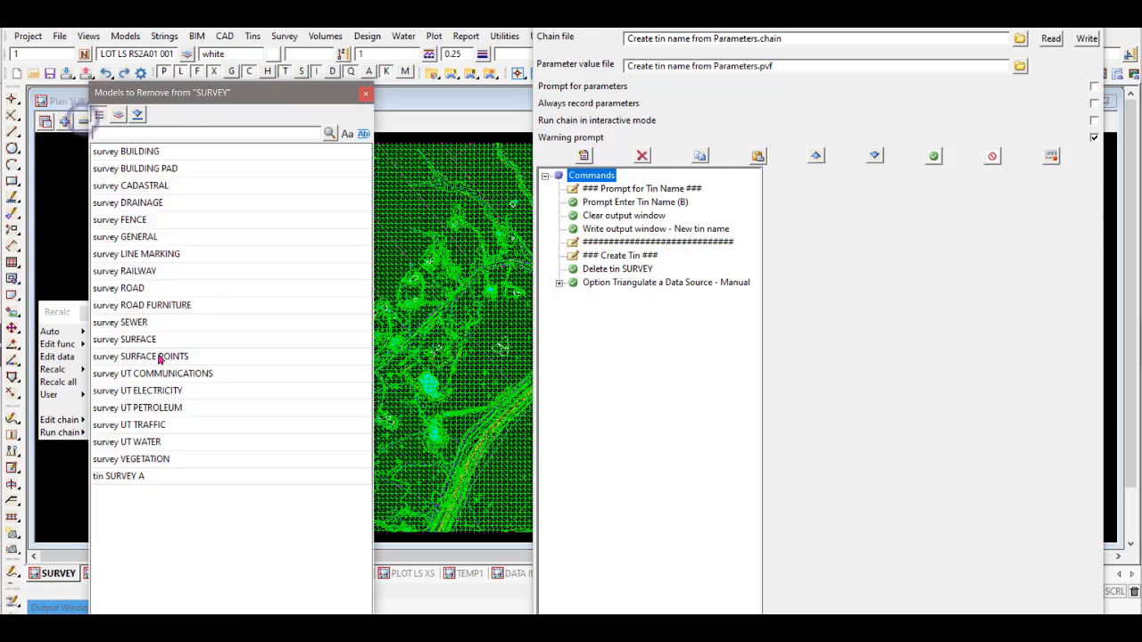
pyautogui.click(132, 477)
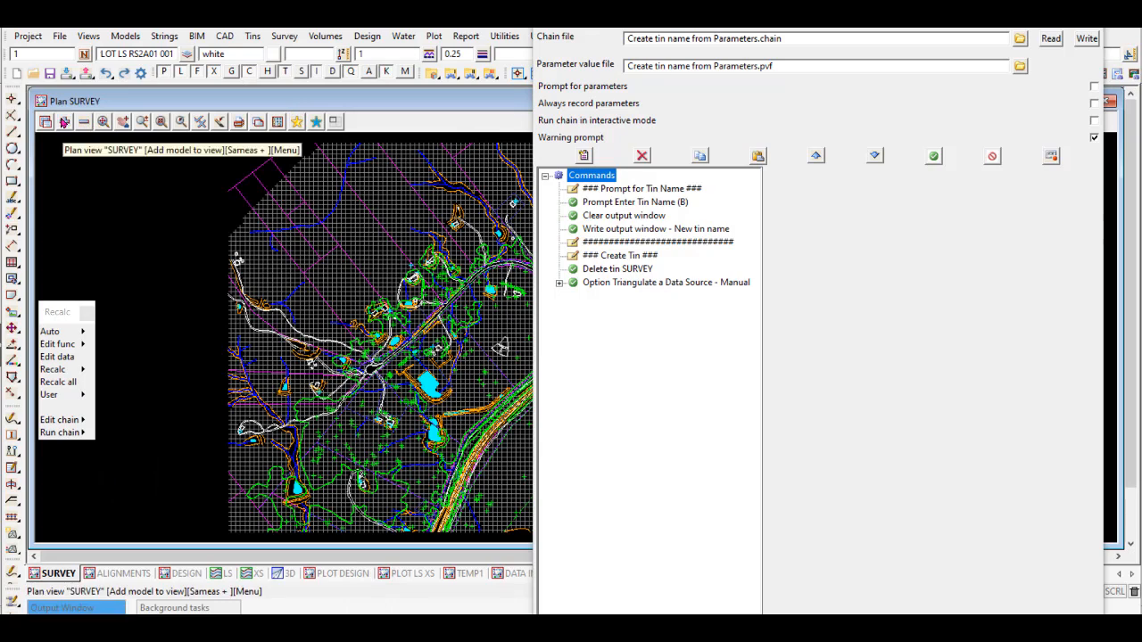
pyautogui.click(64, 122)
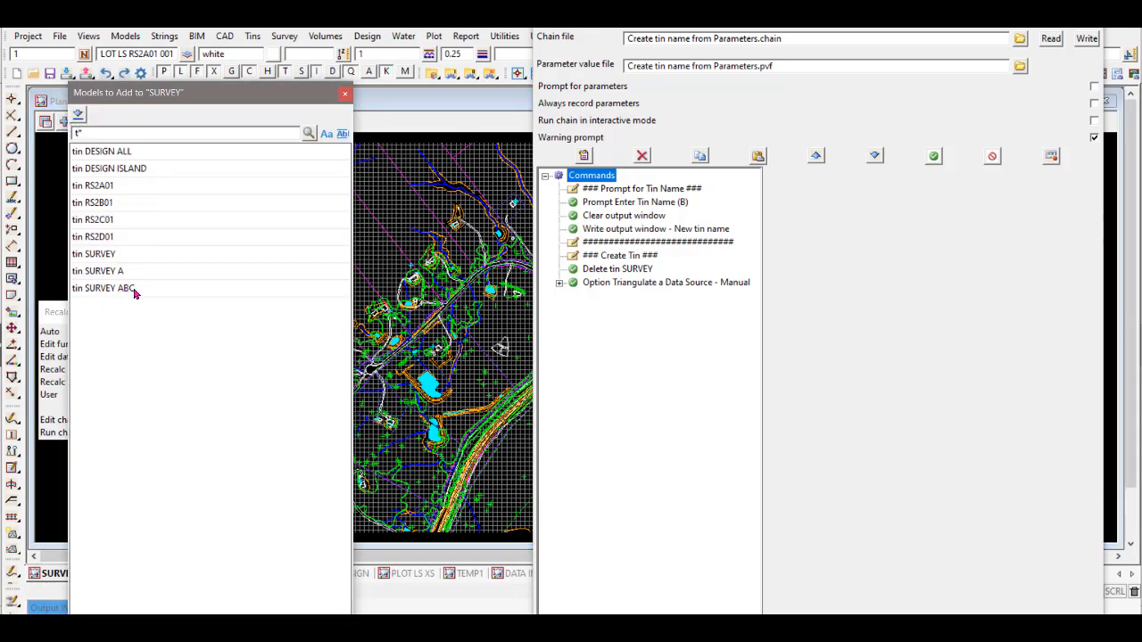
pyautogui.click(133, 288)
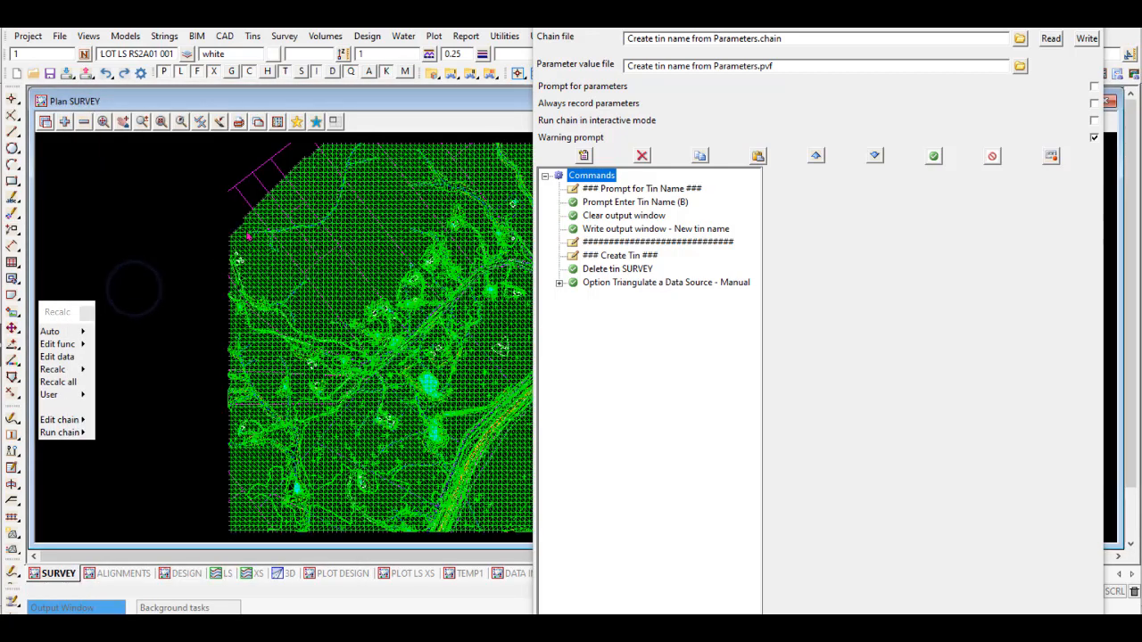
# Step: Preview the captured Triangulate a Data Source panel and the tin name prompt, closing both without changes
pyautogui.click(631, 284)
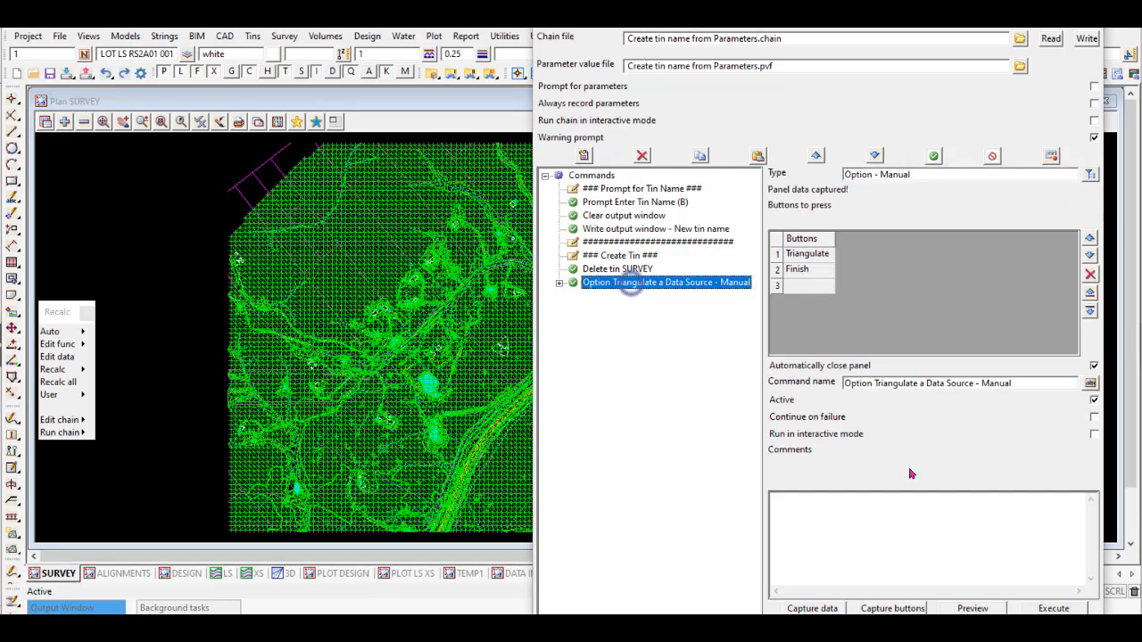
pyautogui.click(971, 608)
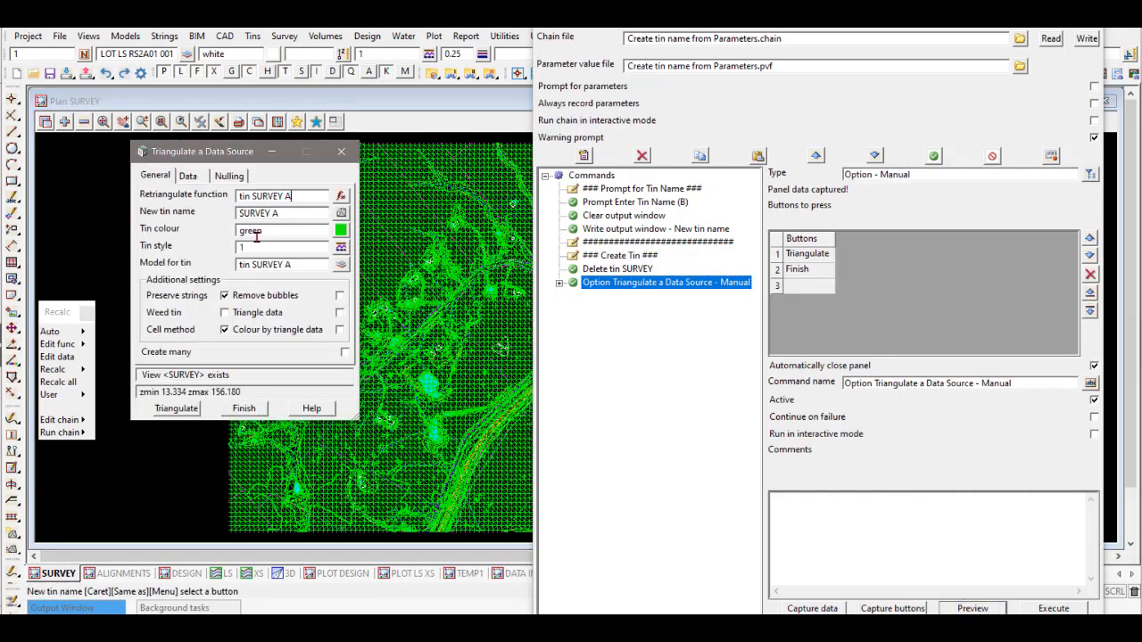
pyautogui.click(343, 154)
pyautogui.click(620, 204)
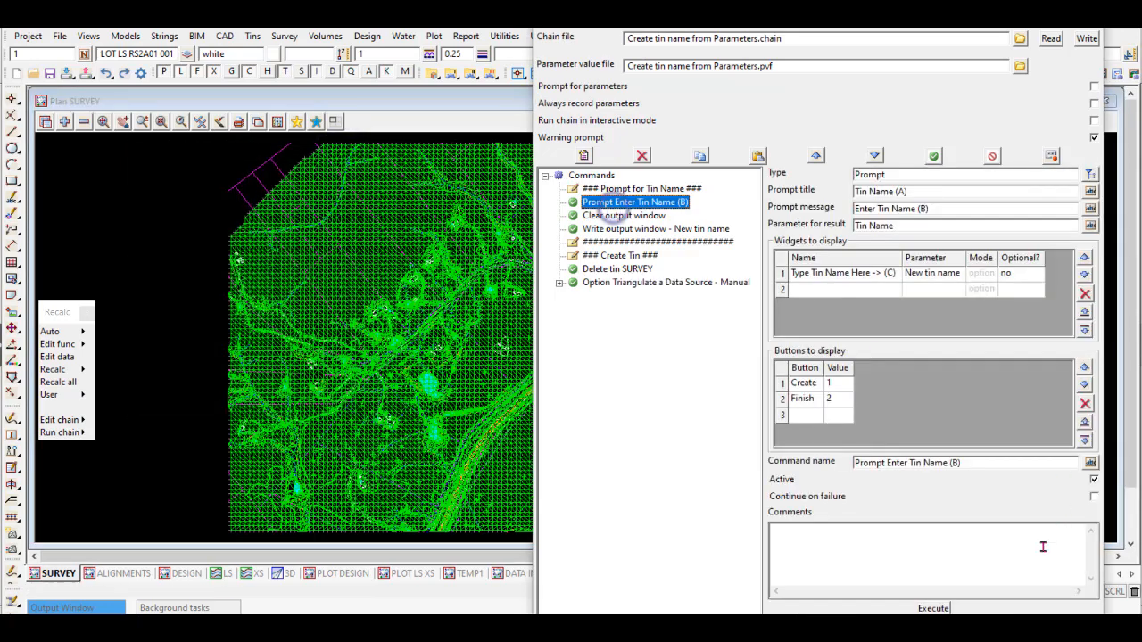
pyautogui.click(934, 608)
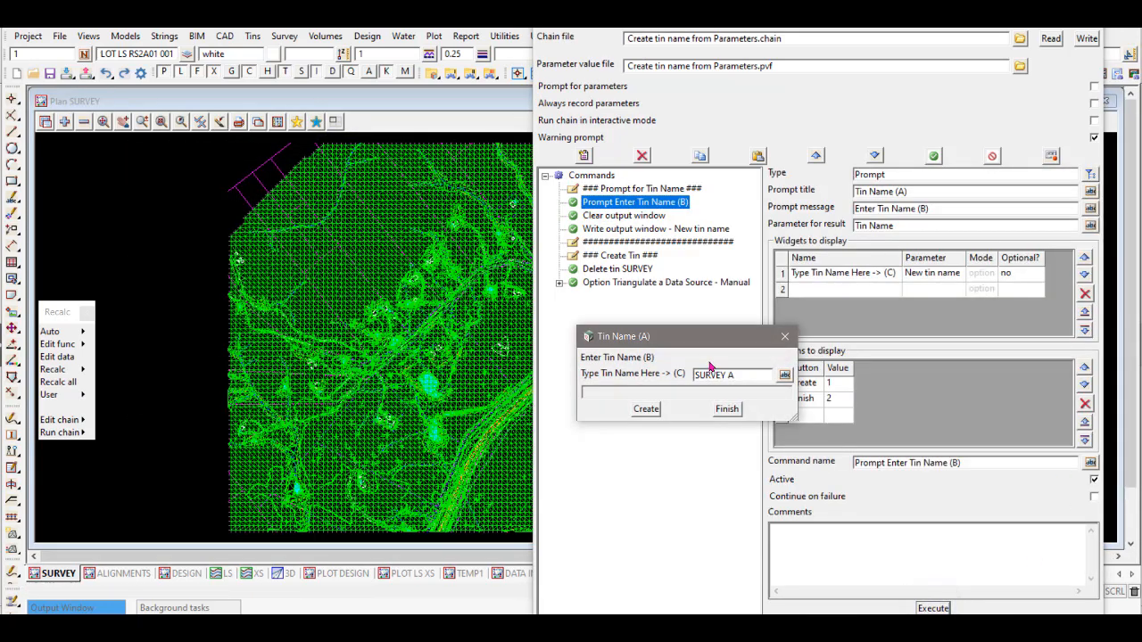
pyautogui.click(786, 337)
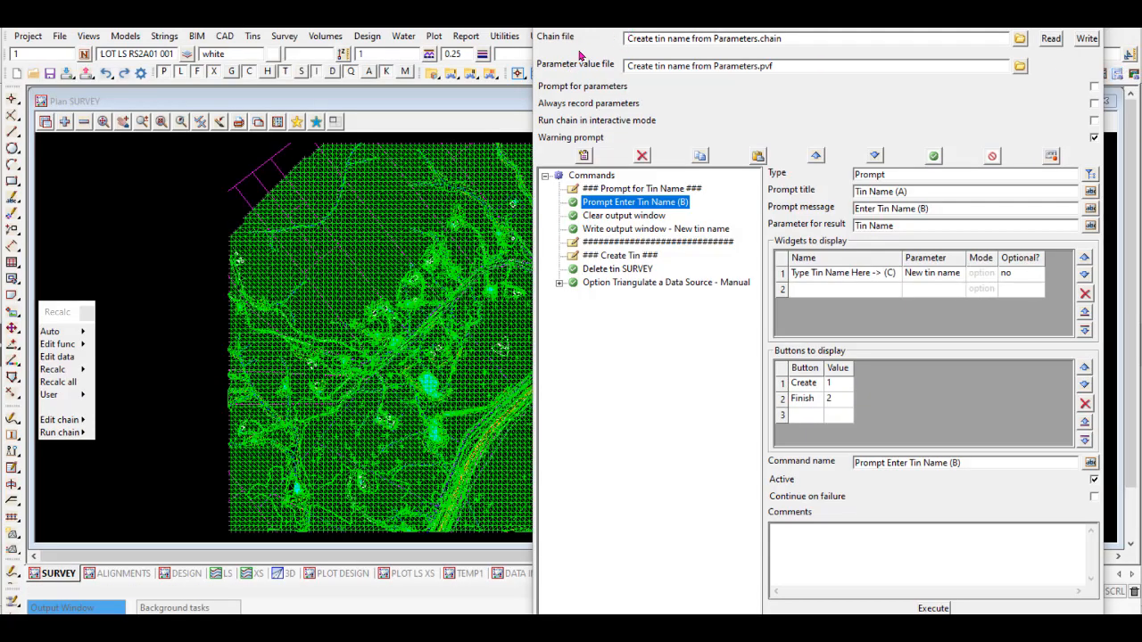
pyautogui.click(579, 56)
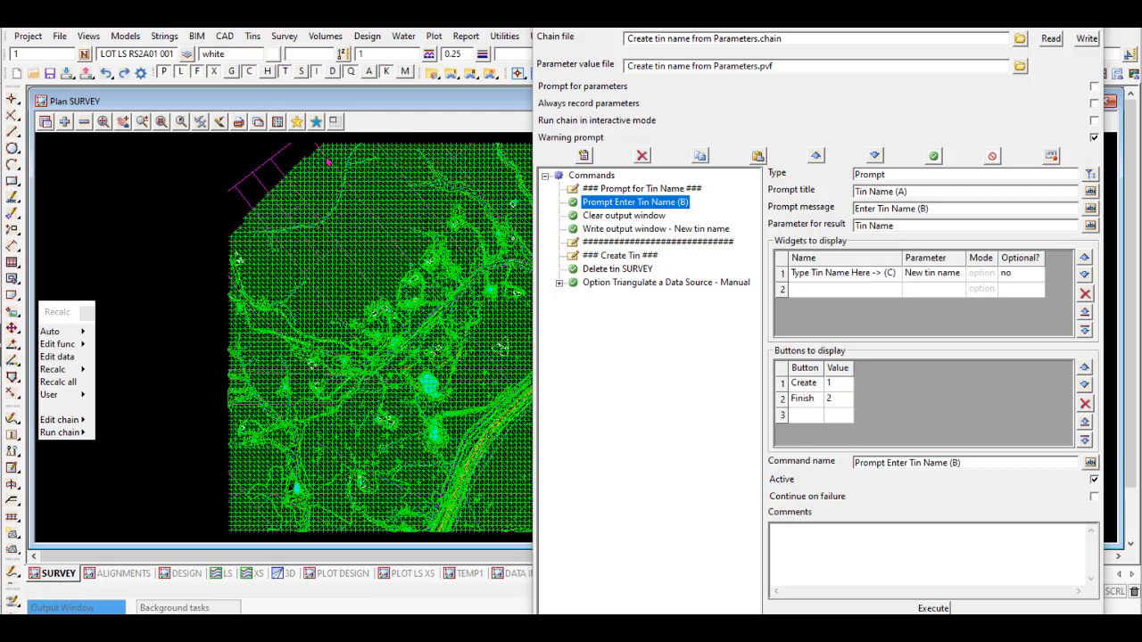
# Step: Open the Create Boundaries for Tin panel and choose SURVEY A as the tin
pyautogui.click(255, 38)
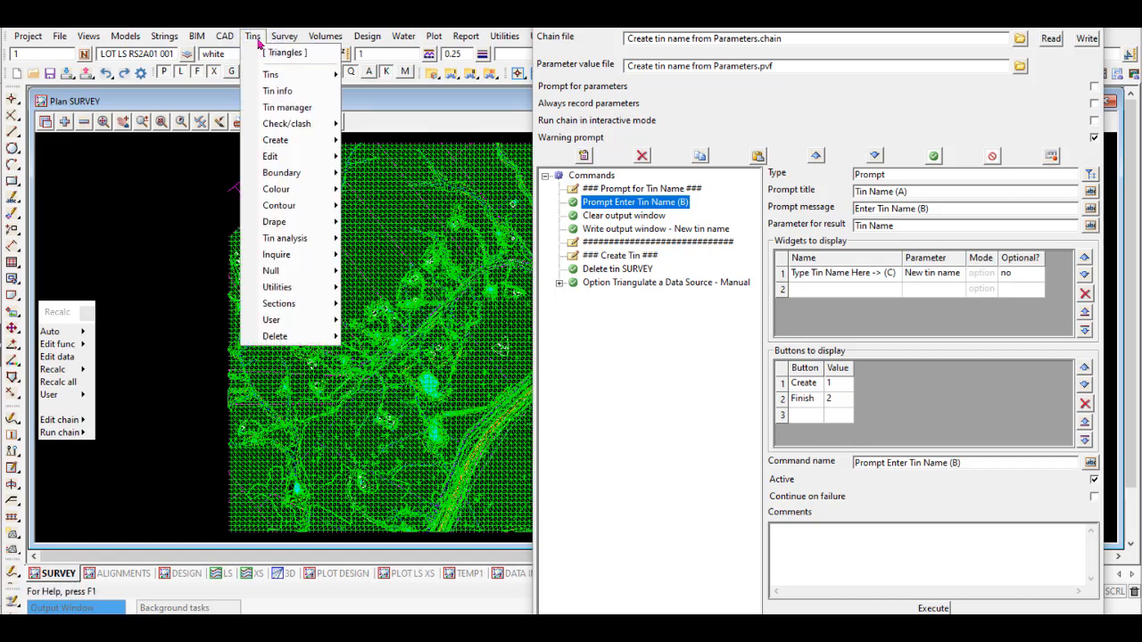
pyautogui.moveTo(299, 176)
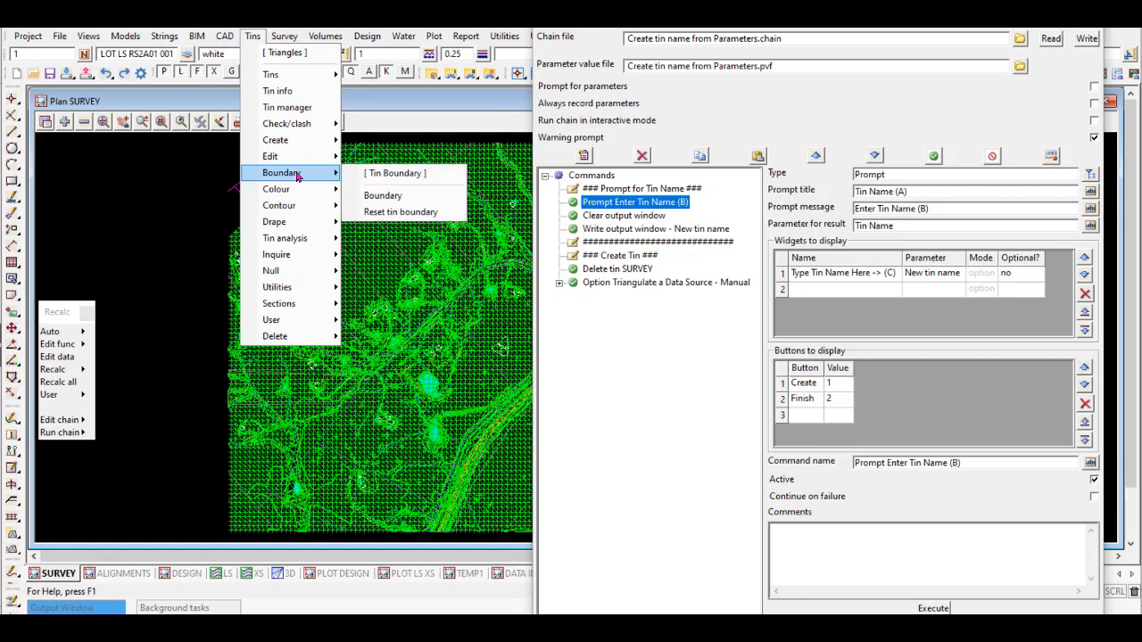
pyautogui.click(402, 202)
pyautogui.moveTo(308, 188); pyautogui.dragTo(203, 152)
pyautogui.click(251, 172)
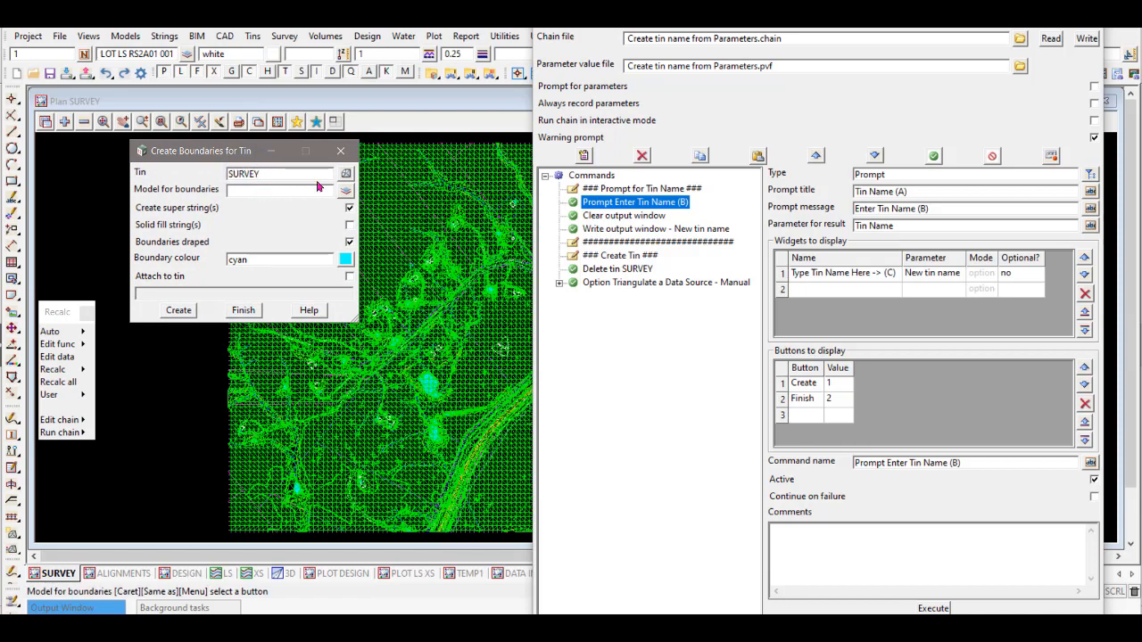
pyautogui.click(346, 173)
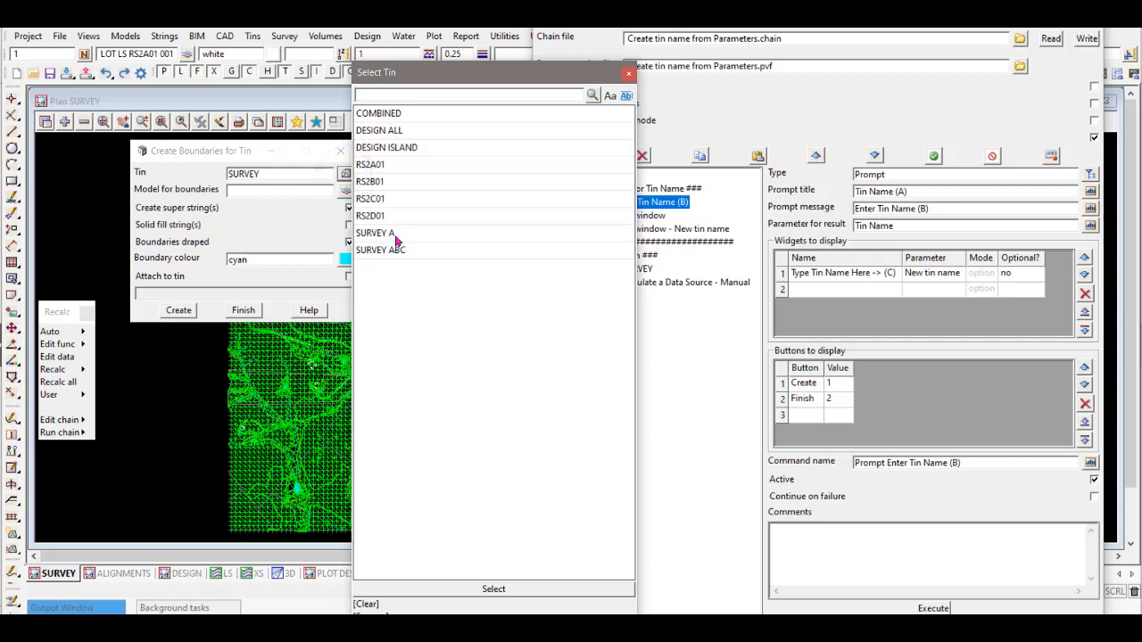
pyautogui.doubleClick(395, 236)
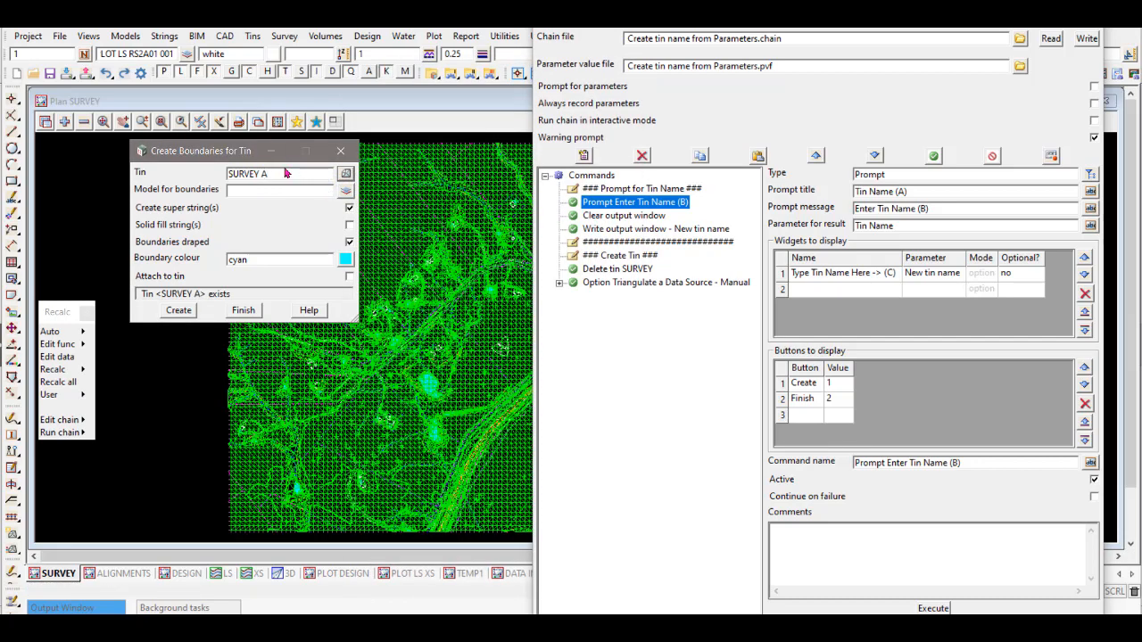
# Step: Set the model for boundaries to "bdy tin SURVEY A", reusing the tin name from the Tin field
pyautogui.click(267, 189)
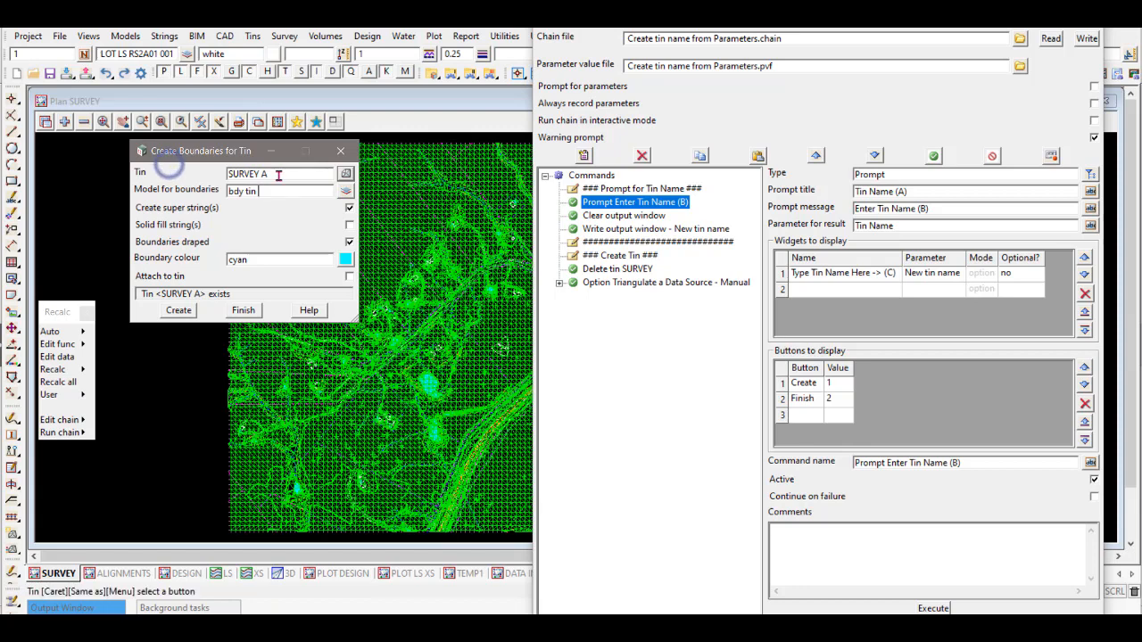
pyautogui.doubleClick(285, 174)
pyautogui.hotkey('ctrl', 'c')
pyautogui.click(271, 191)
pyautogui.hotkey('ctrl', 'v')
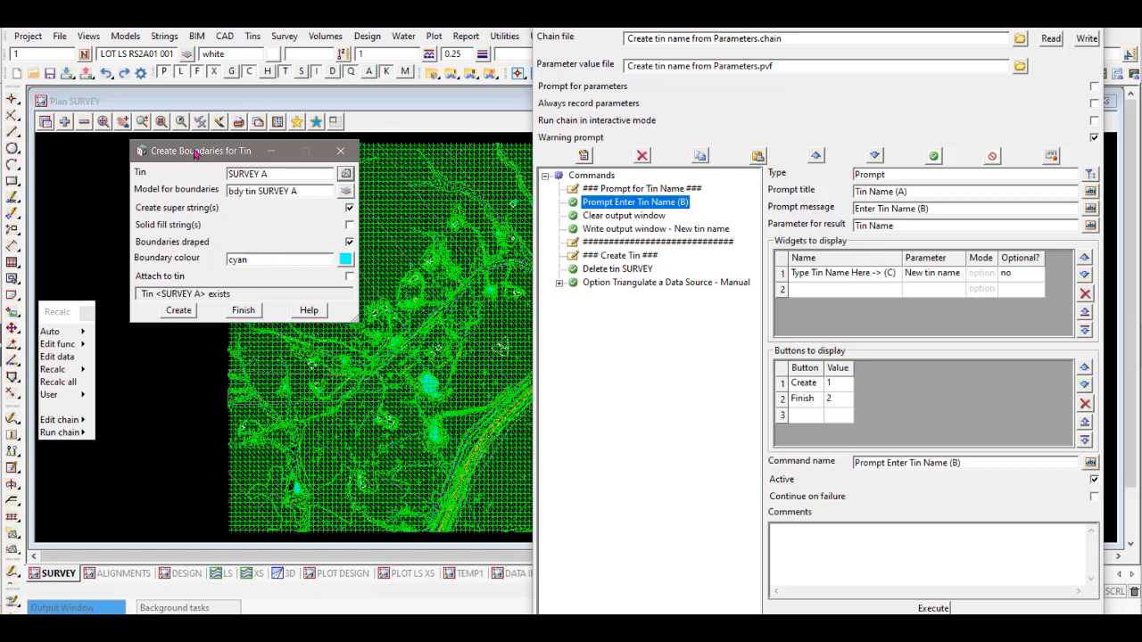
pyautogui.moveTo(194, 153); pyautogui.dragTo(184, 162)
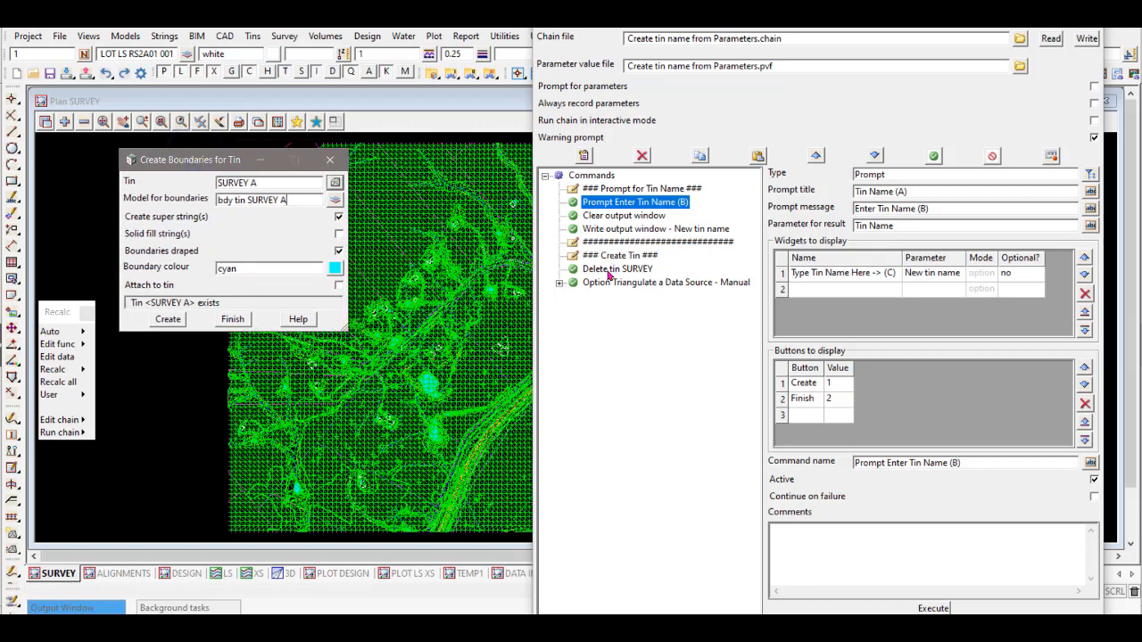
# Step: Copy the ### separator and the Create Tin comment to below the Option Triangulate a Data Source - Manual command
pyautogui.click(614, 242)
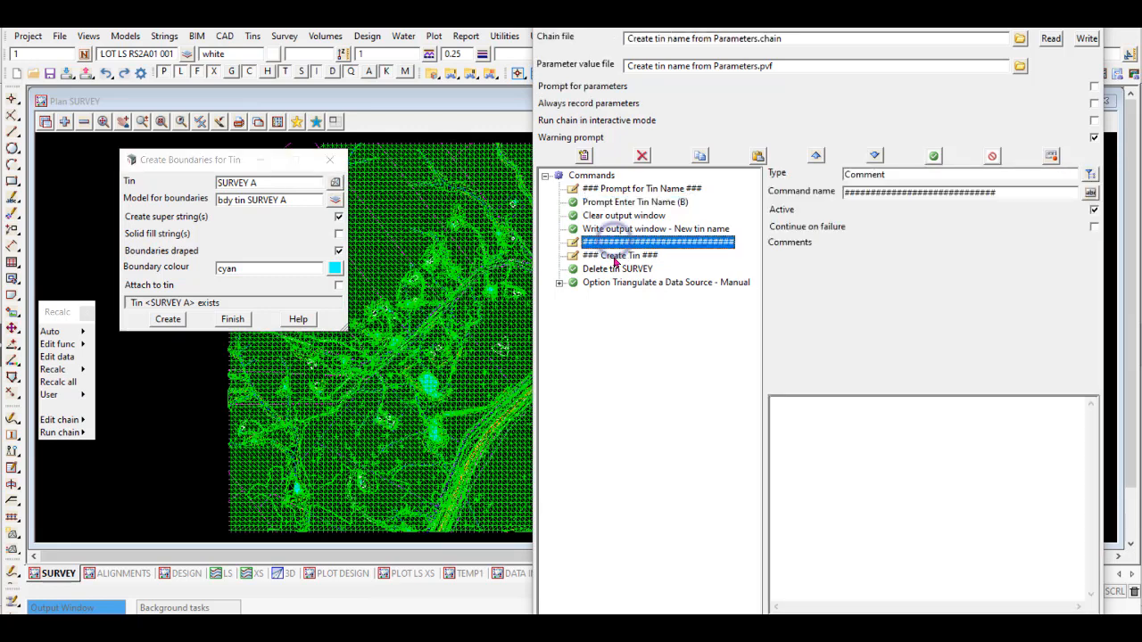
pyautogui.keyDown('shift'); pyautogui.click(617, 256); pyautogui.keyUp('shift')
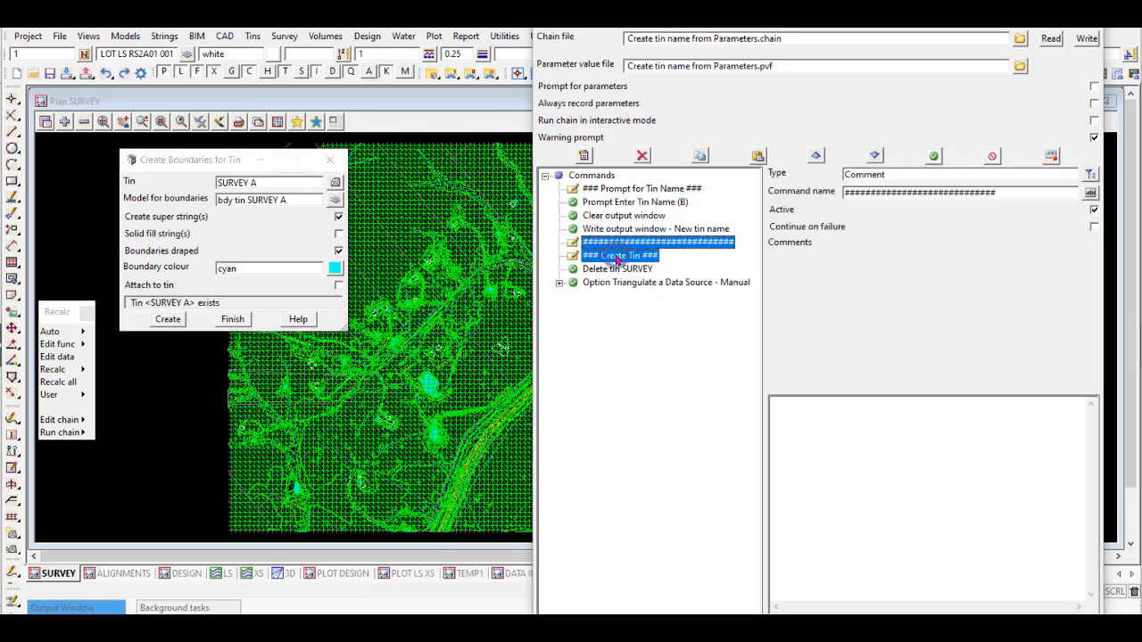
pyautogui.click(700, 158)
pyautogui.click(665, 282)
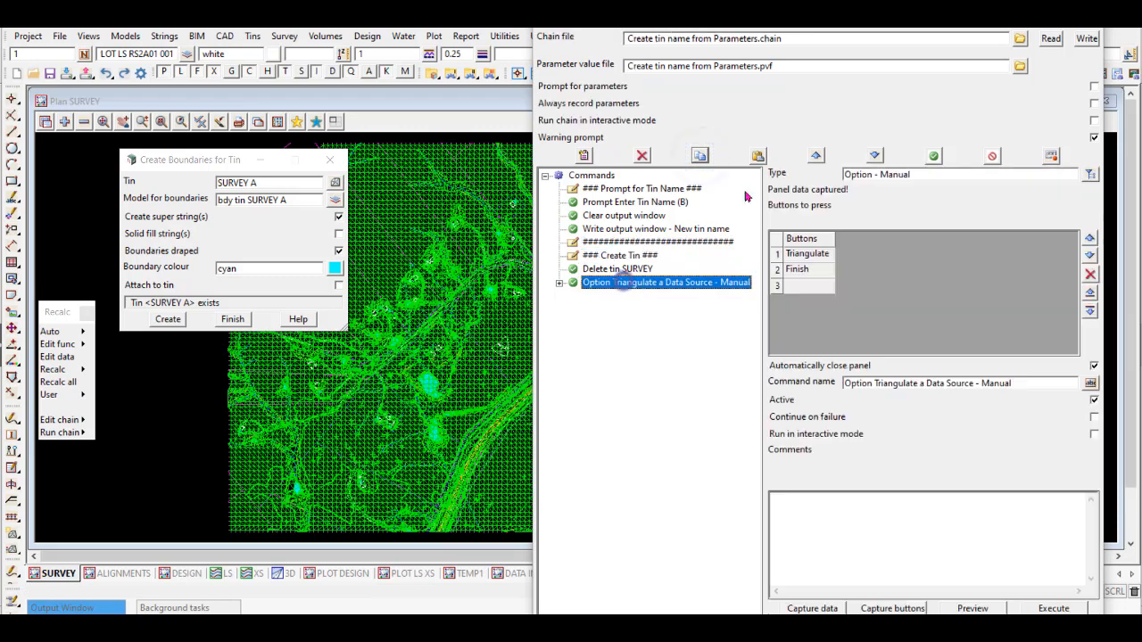
pyautogui.click(757, 158)
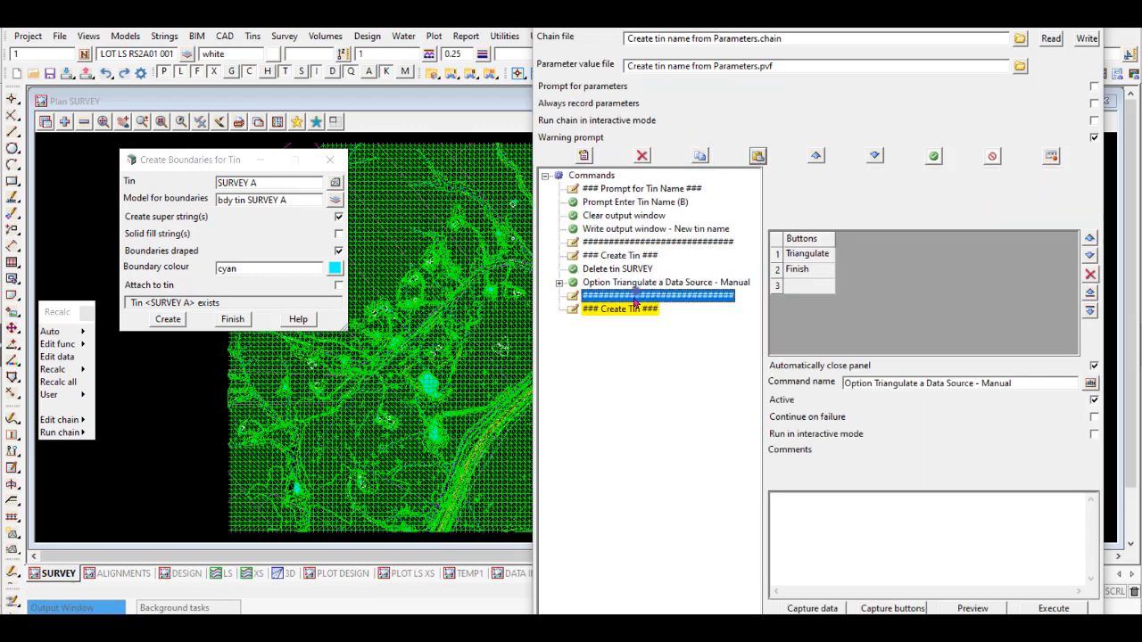
# Step: Rename the copied Create Tin comment as "### Create Tin Boundary ###"
pyautogui.click(621, 308)
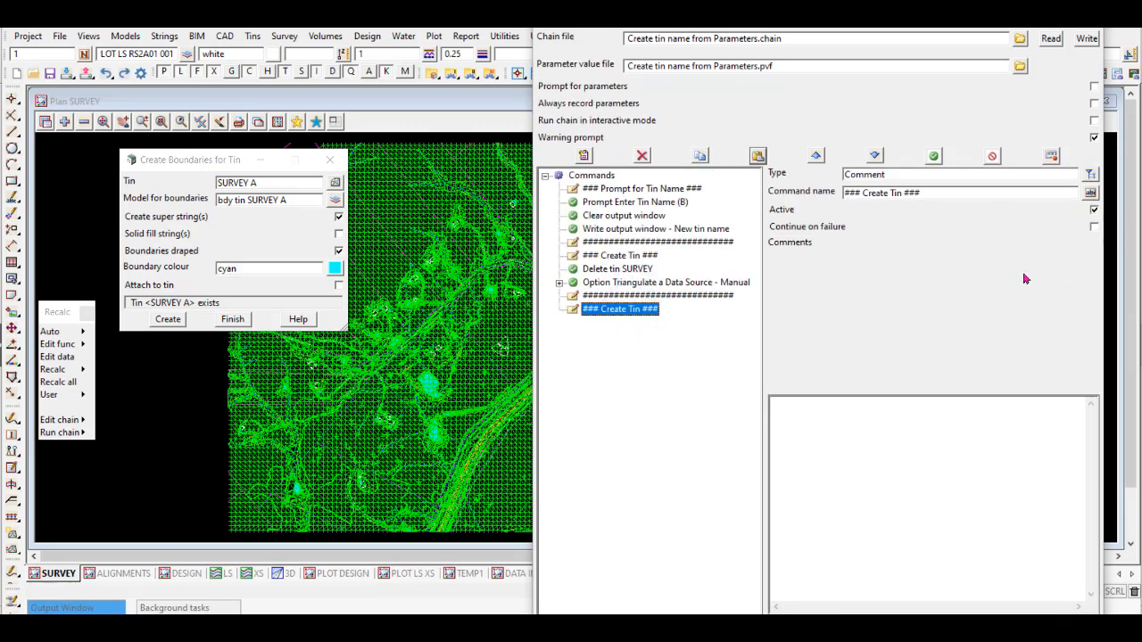
pyautogui.click(906, 194)
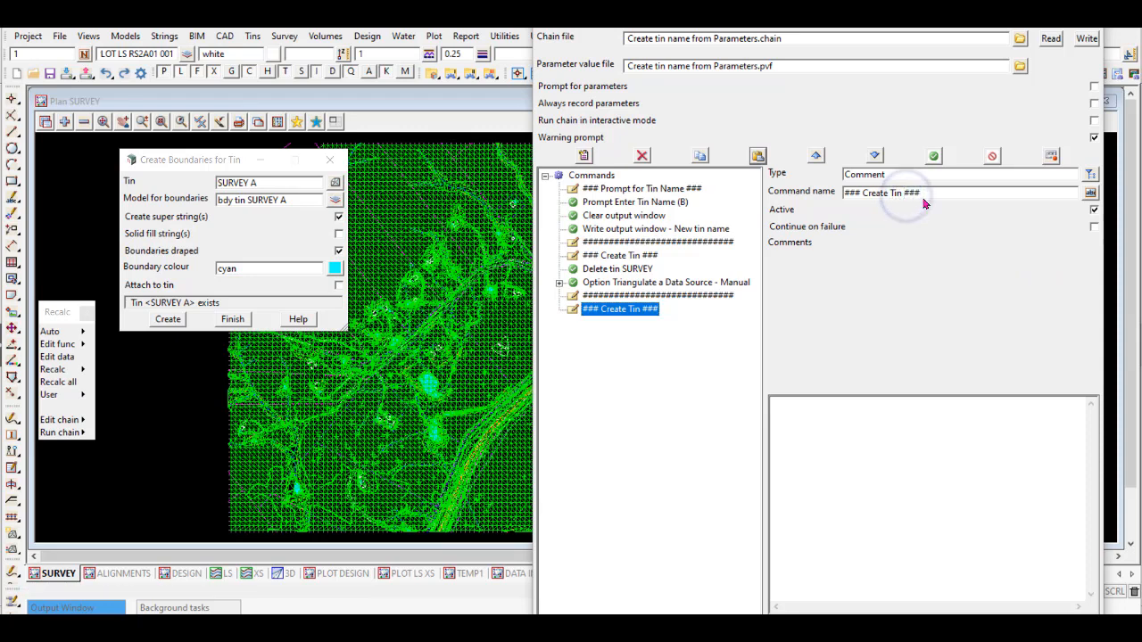
pyautogui.write('Boundary')
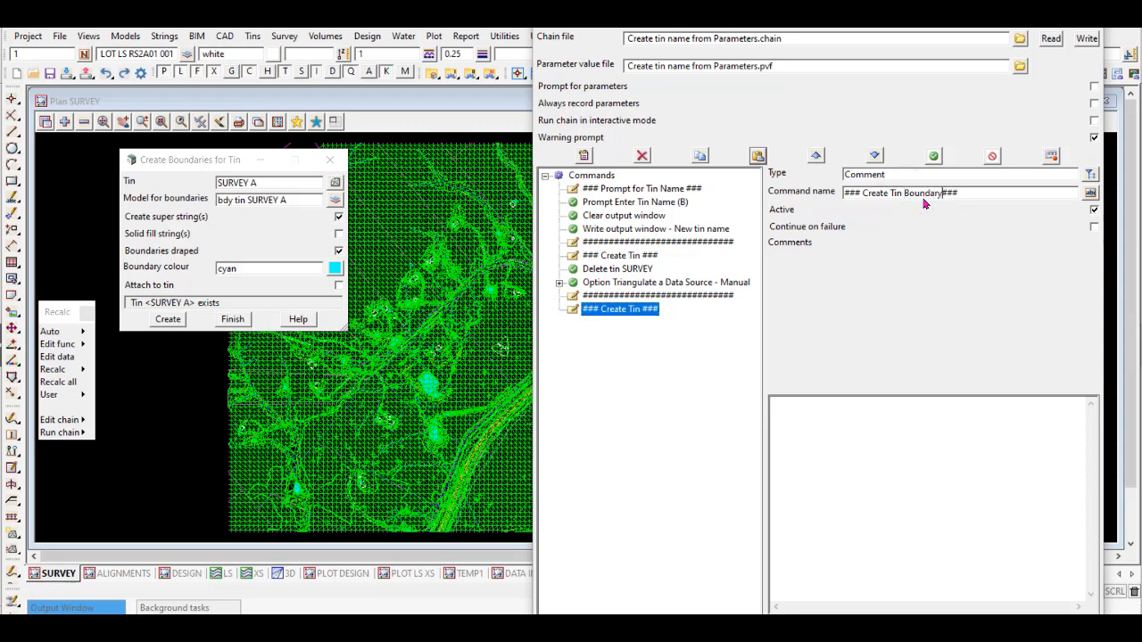
pyautogui.click(619, 310)
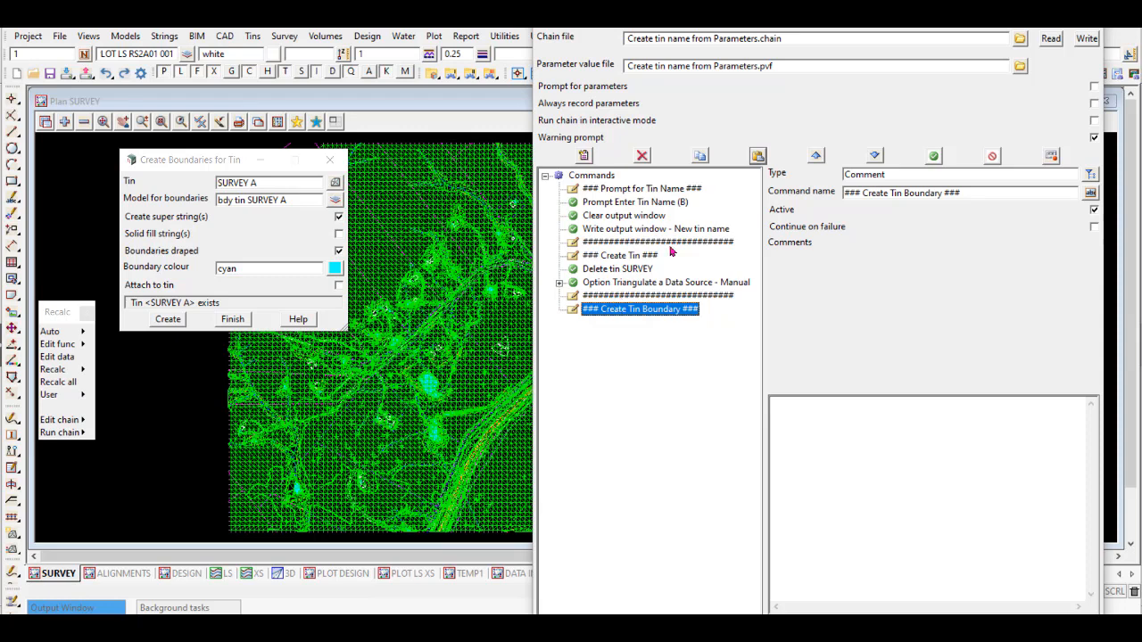
# Step: Add a new command of type Option - Manual below the Create Tin Boundary comment
pyautogui.click(205, 162)
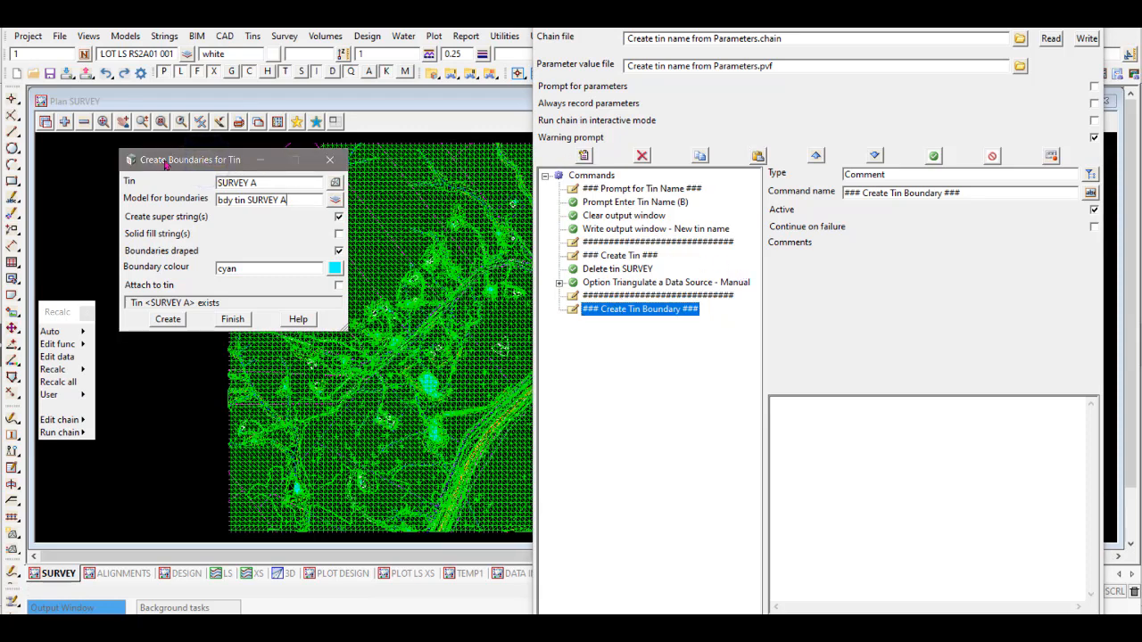
pyautogui.click(585, 156)
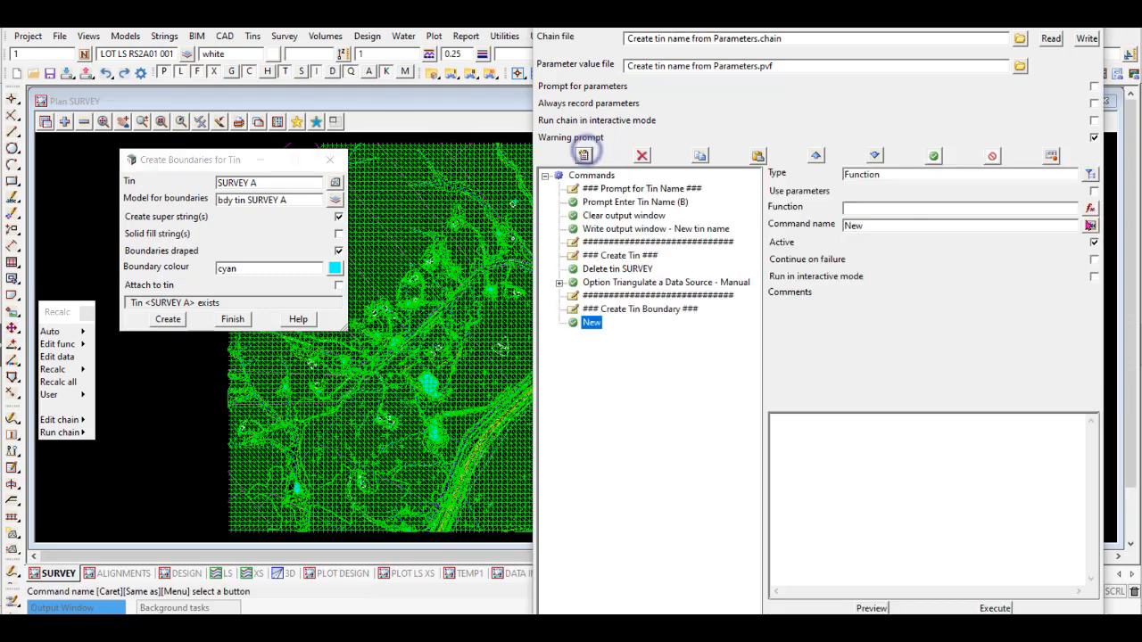
pyautogui.click(1091, 174)
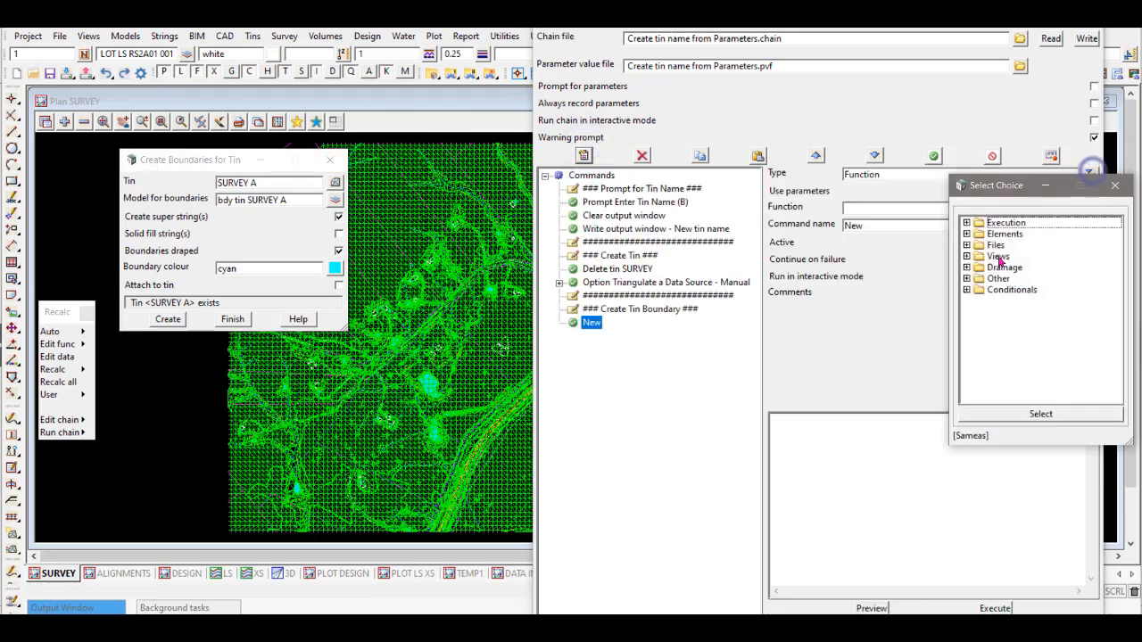
pyautogui.click(967, 222)
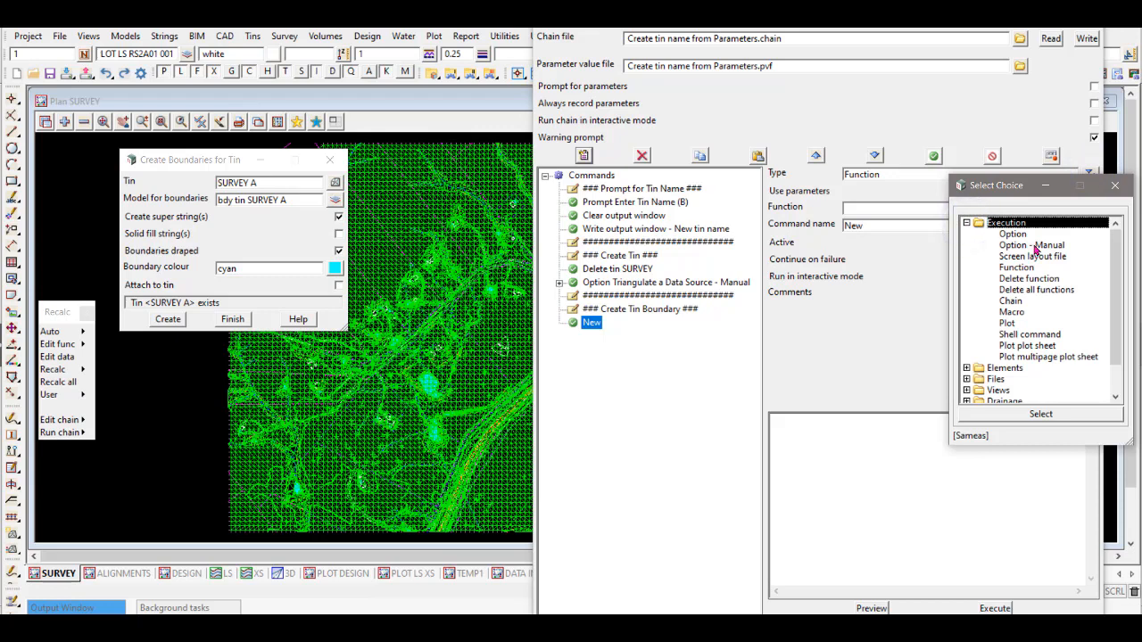
pyautogui.click(1032, 245)
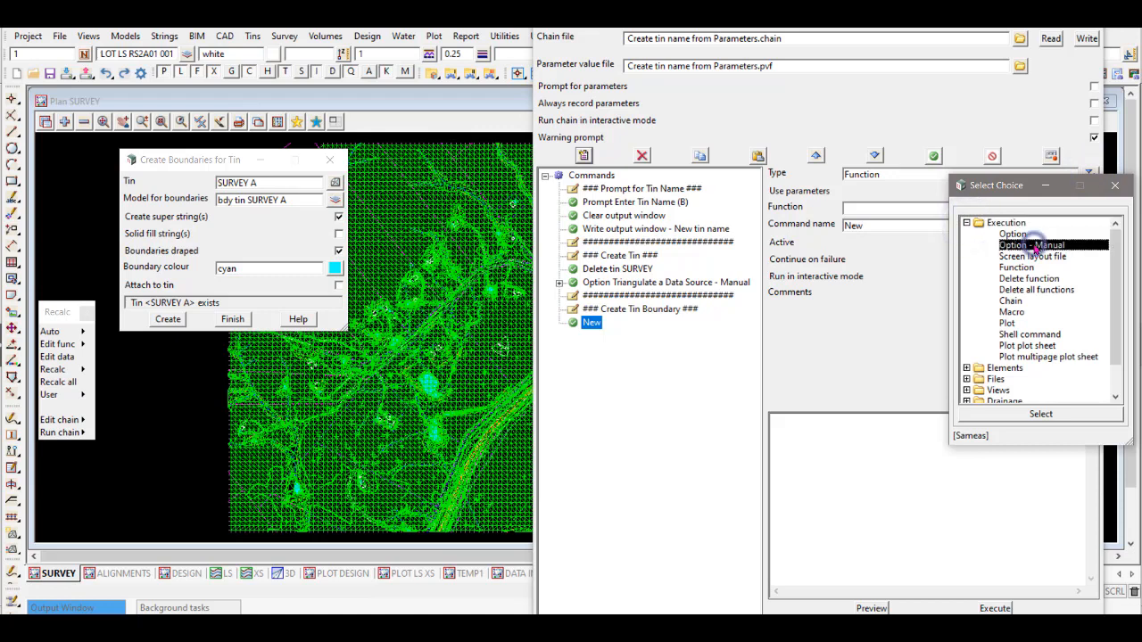
pyautogui.click(1041, 415)
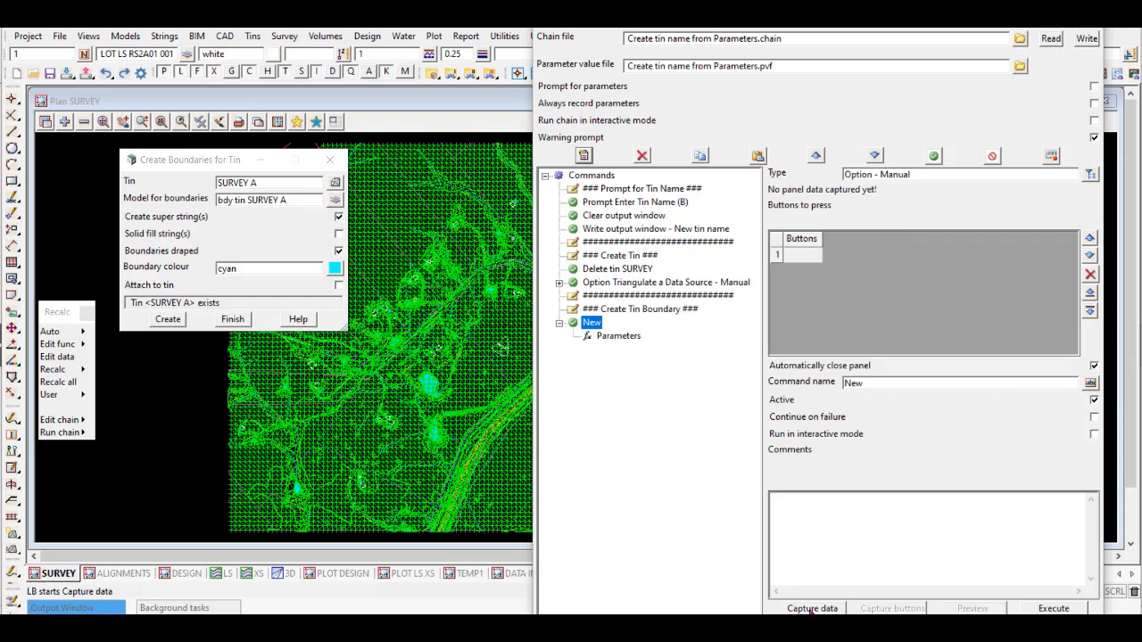
# Step: Capture the Create Boundaries for Tin panel data and its Create and Finish buttons into the new command
pyautogui.click(812, 608)
pyautogui.click(187, 161)
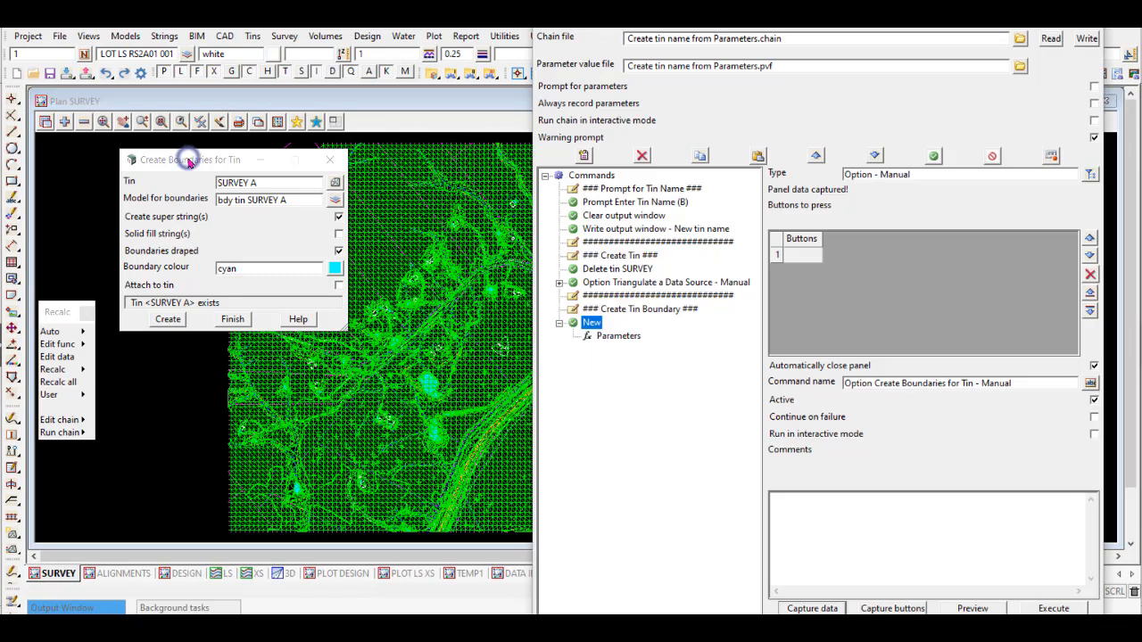
pyautogui.click(892, 609)
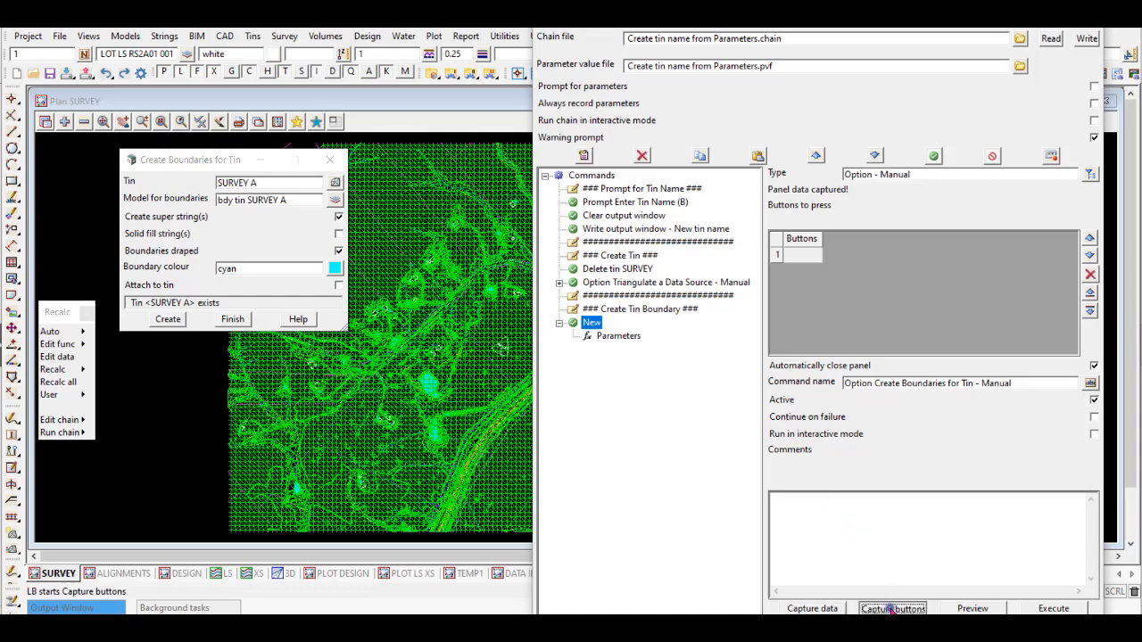
pyautogui.click(167, 319)
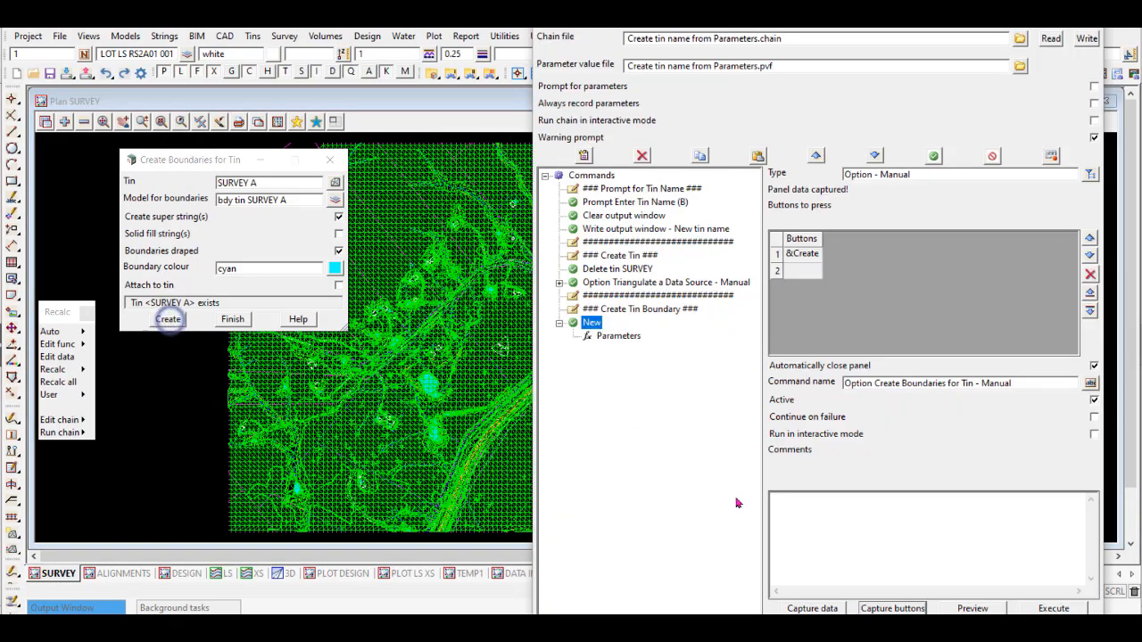
pyautogui.click(894, 608)
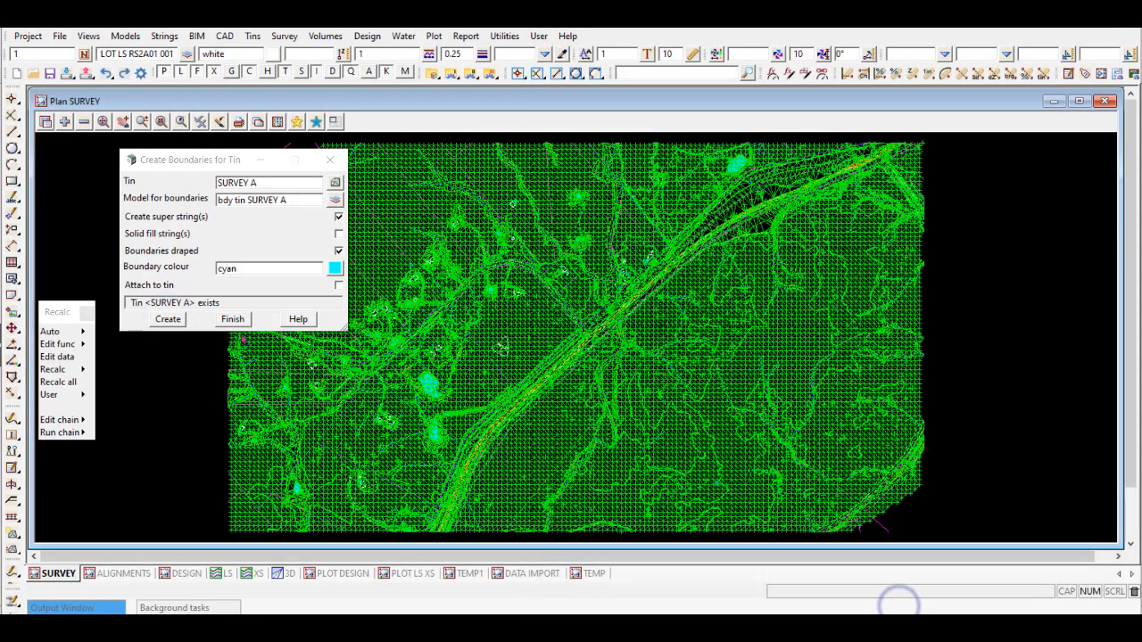
pyautogui.click(233, 318)
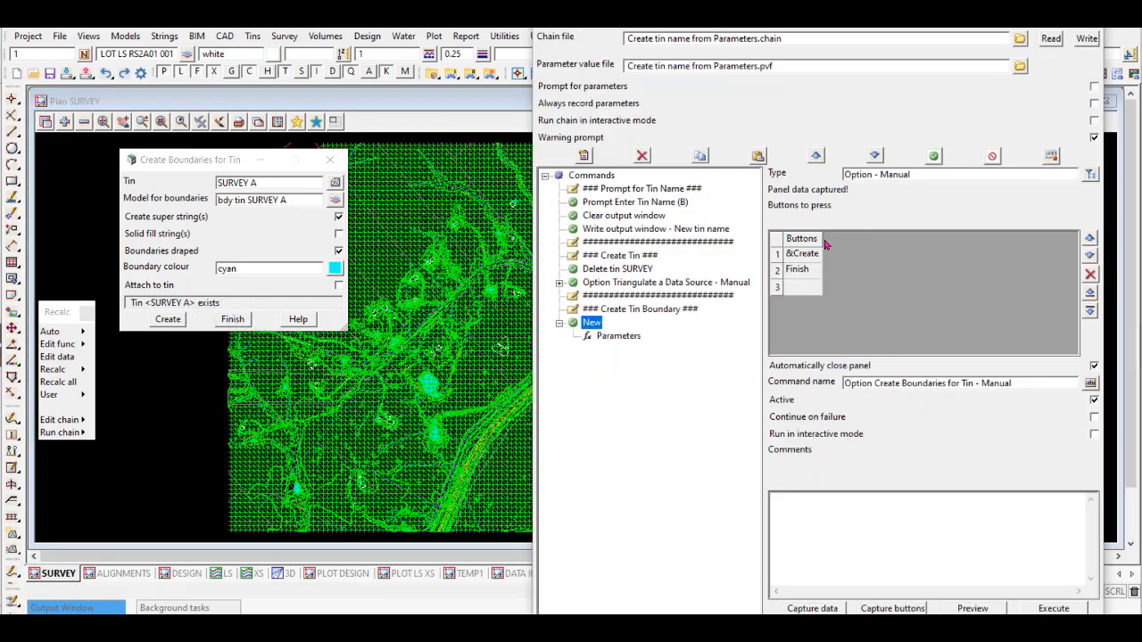
pyautogui.moveTo(823, 239); pyautogui.dragTo(847, 238)
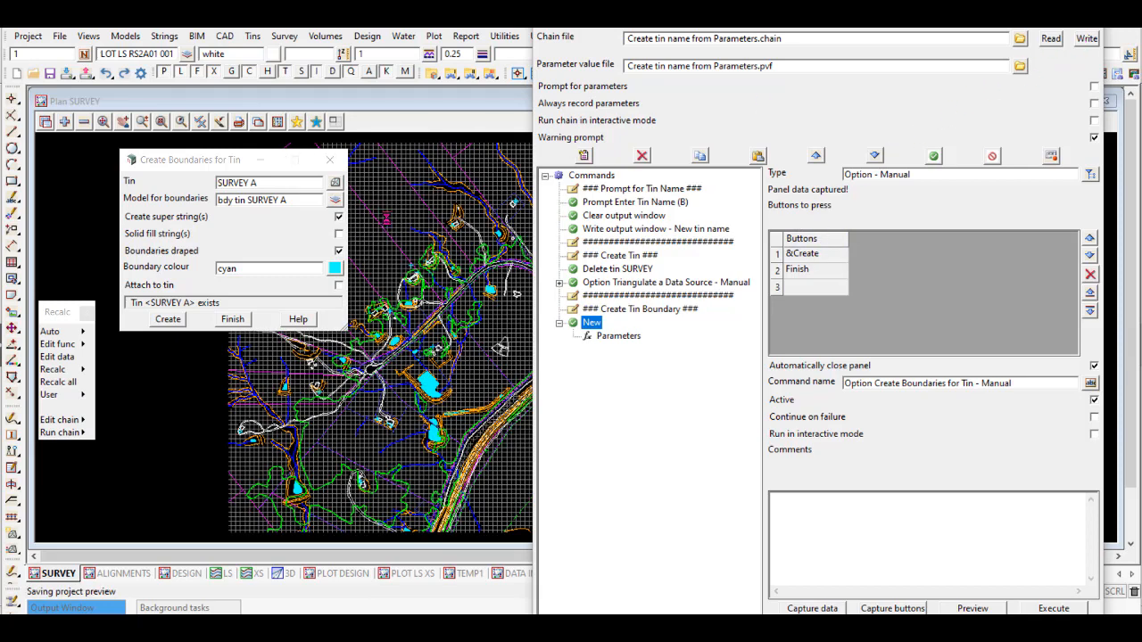
# Step: Save the chain over the existing Create tin name from Parameters.chain file and close the Create Boundaries for Tin panel
pyautogui.click(1087, 40)
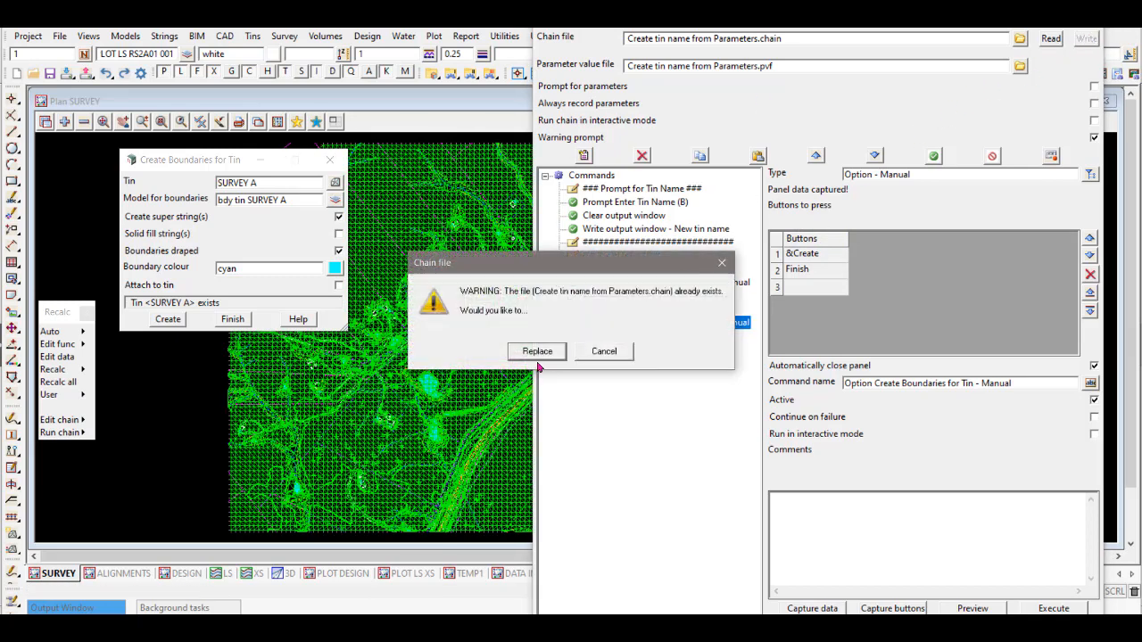
pyautogui.click(542, 352)
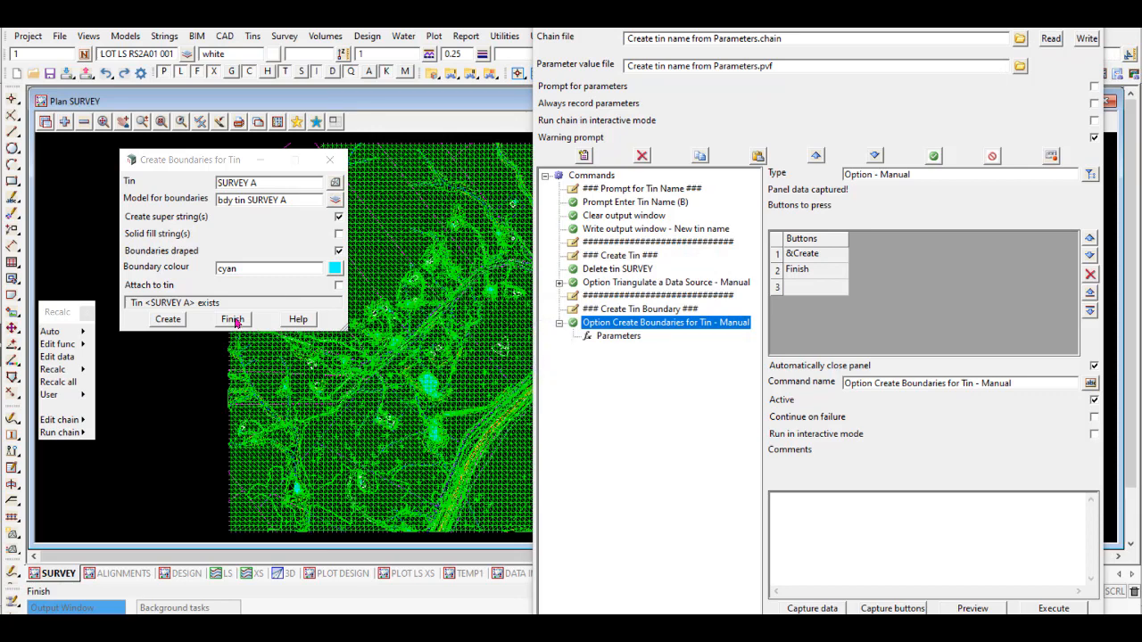
pyautogui.click(233, 320)
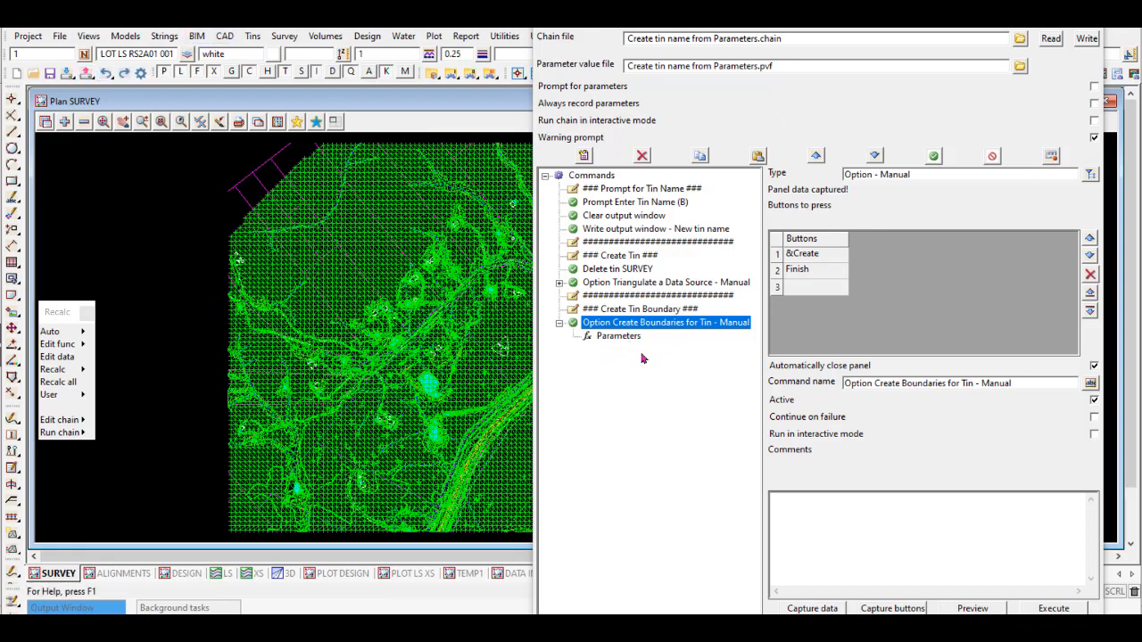
# Step: Open the Create Boundaries for Tin panel and place it clear of the chain editor
pyautogui.click(253, 36)
pyautogui.moveTo(294, 172)
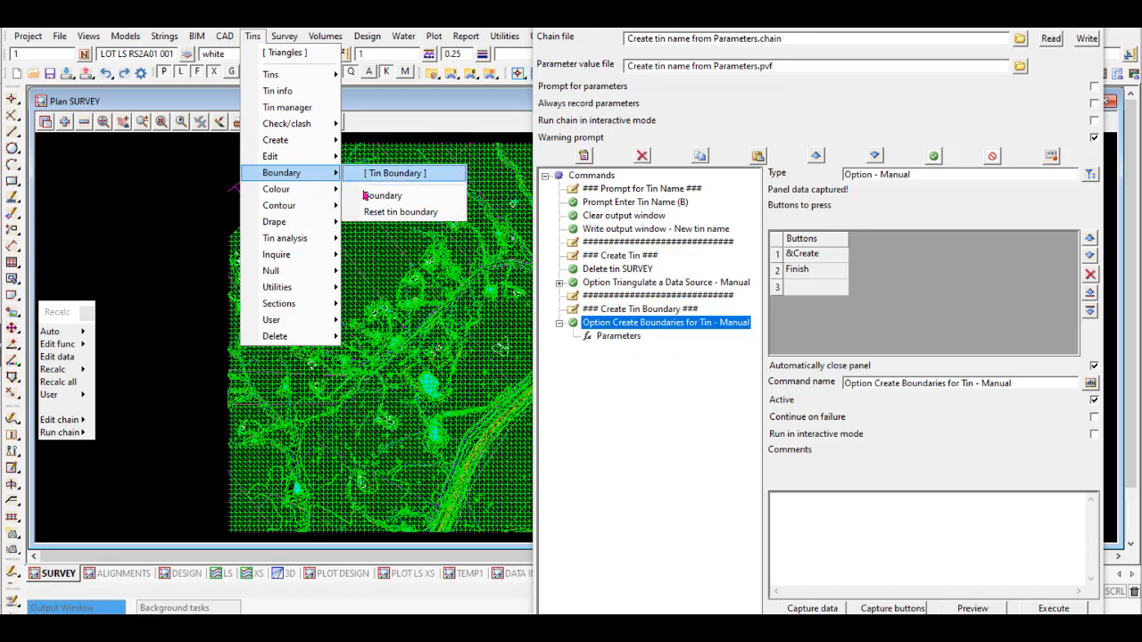
pyautogui.click(373, 189)
pyautogui.moveTo(437, 207); pyautogui.dragTo(205, 189)
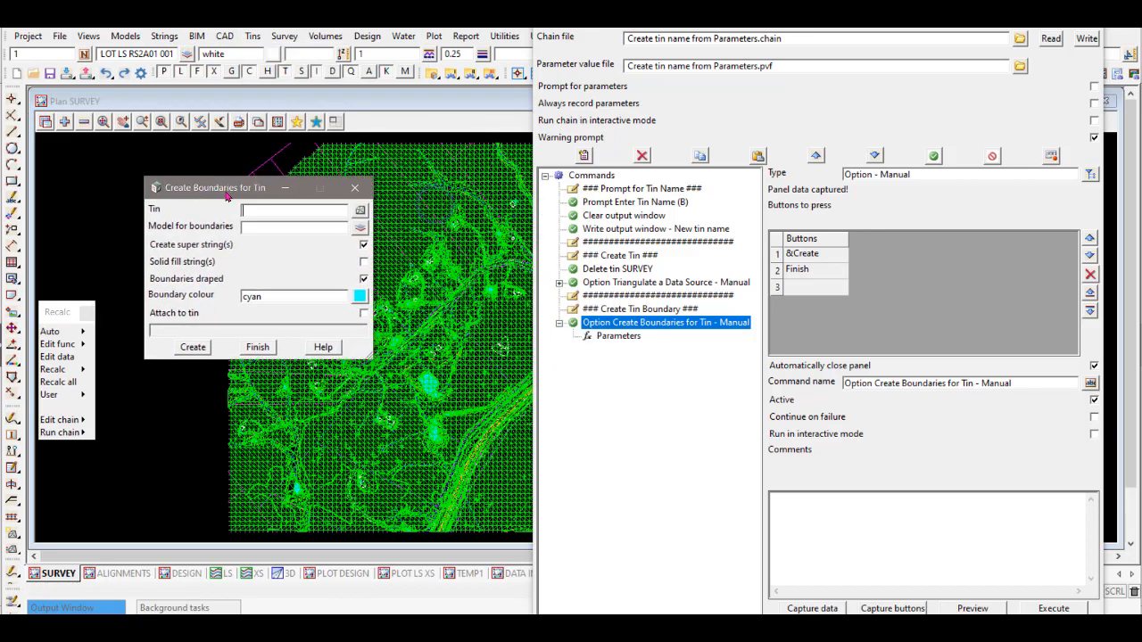
pyautogui.click(260, 210)
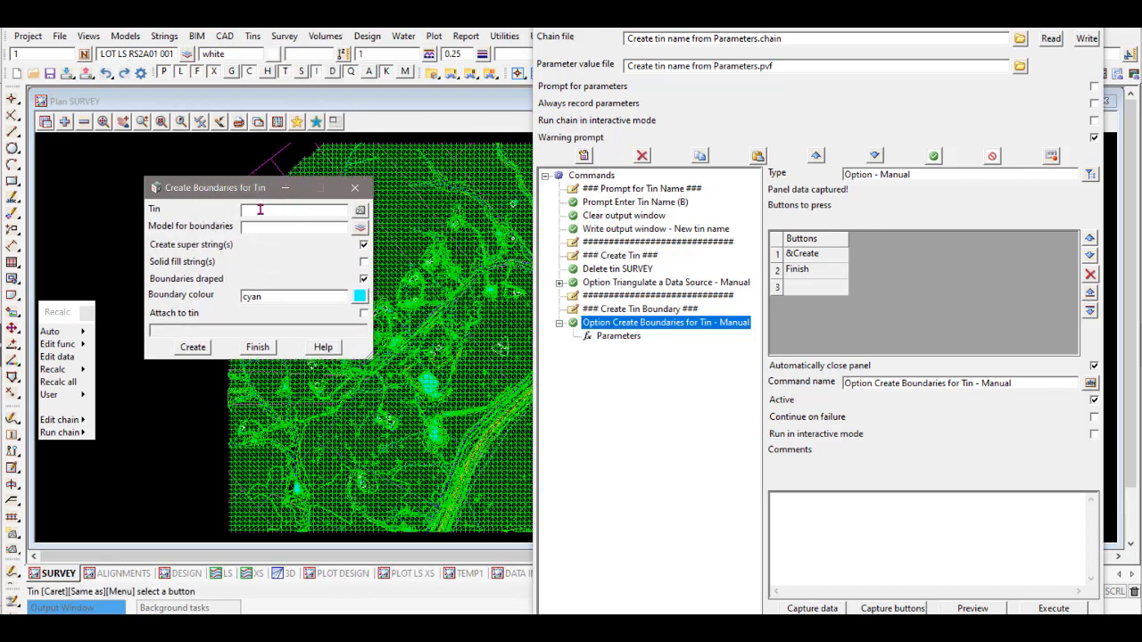
# Step: Open Create tin name from Parameters.pvf for editing and compare its New tin name parameter with the boundary panel's Tin and model fields
pyautogui.click(1018, 68)
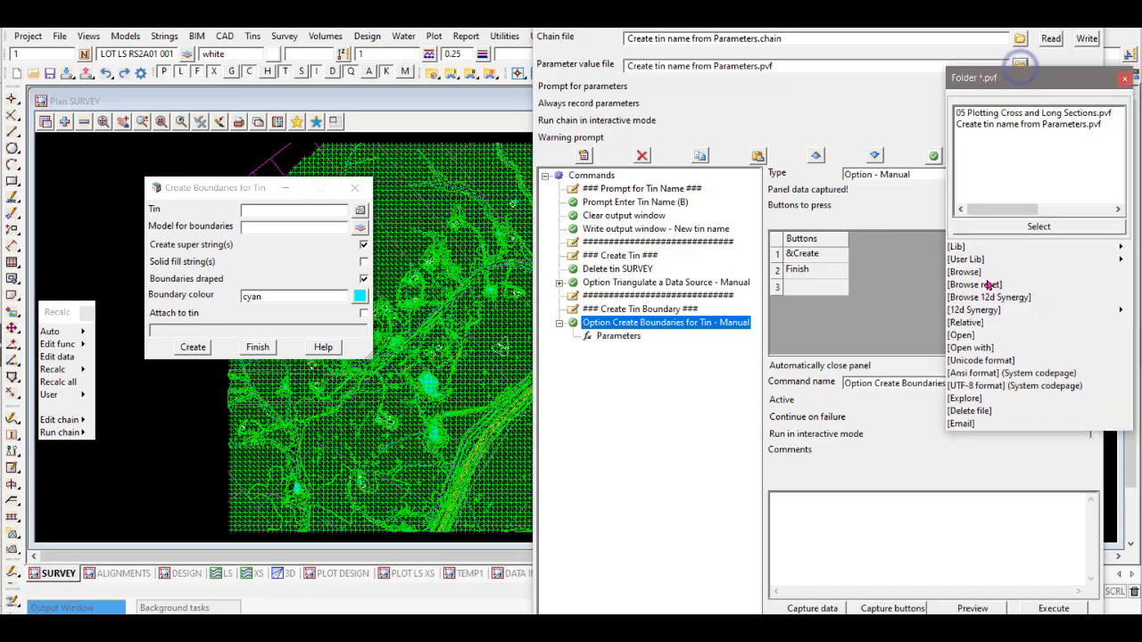
pyautogui.click(962, 335)
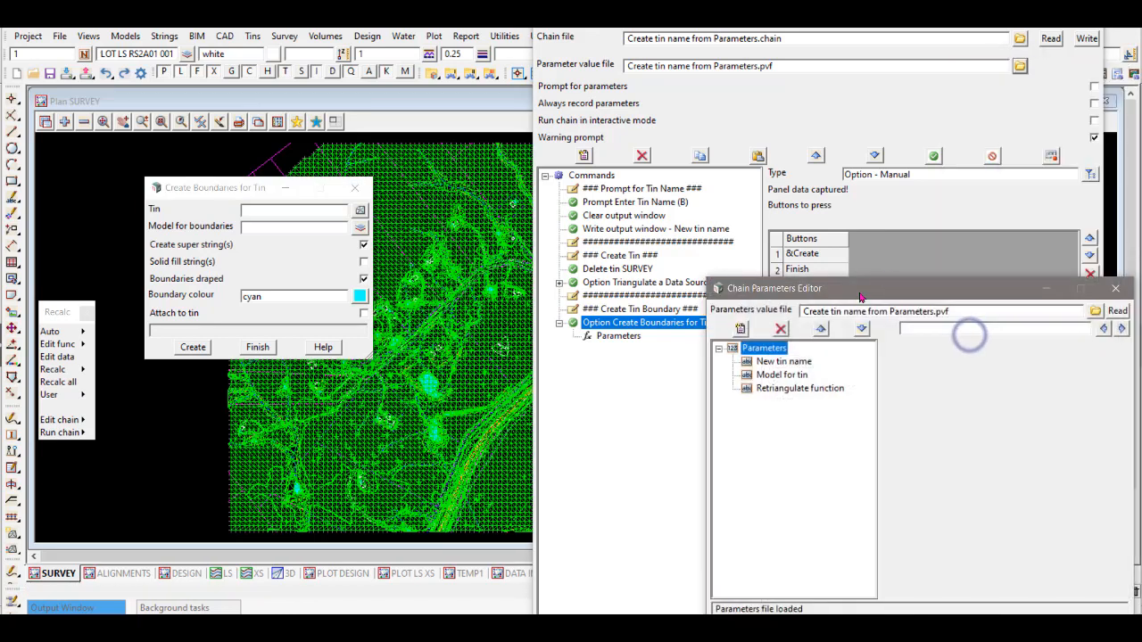
pyautogui.click(669, 257)
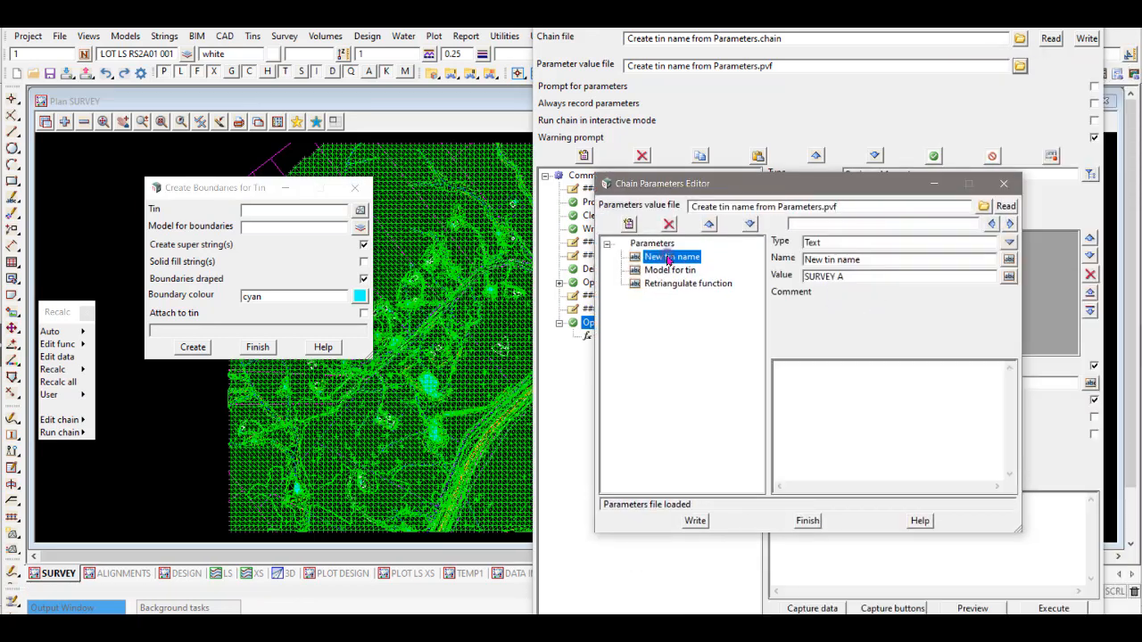
pyautogui.click(854, 258)
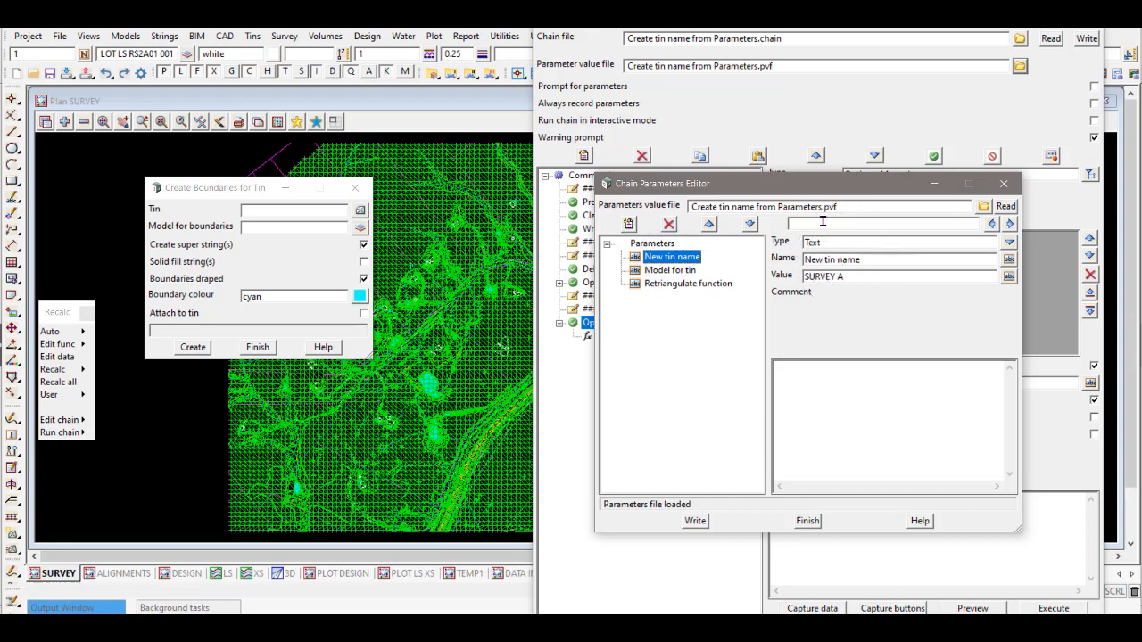
pyautogui.click(258, 210)
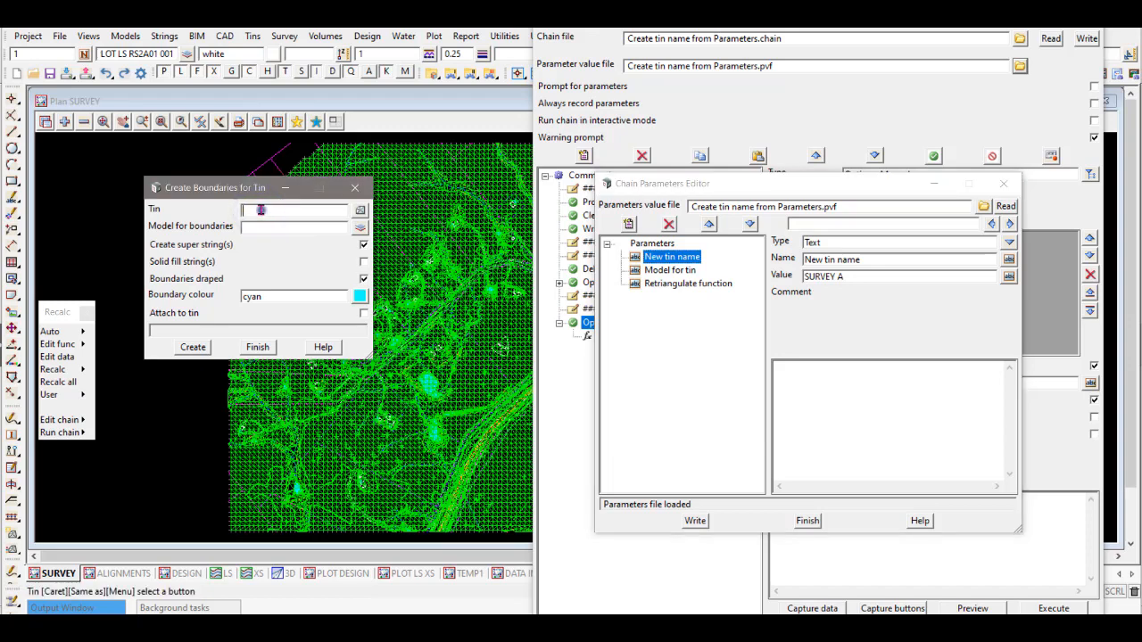
pyautogui.click(258, 225)
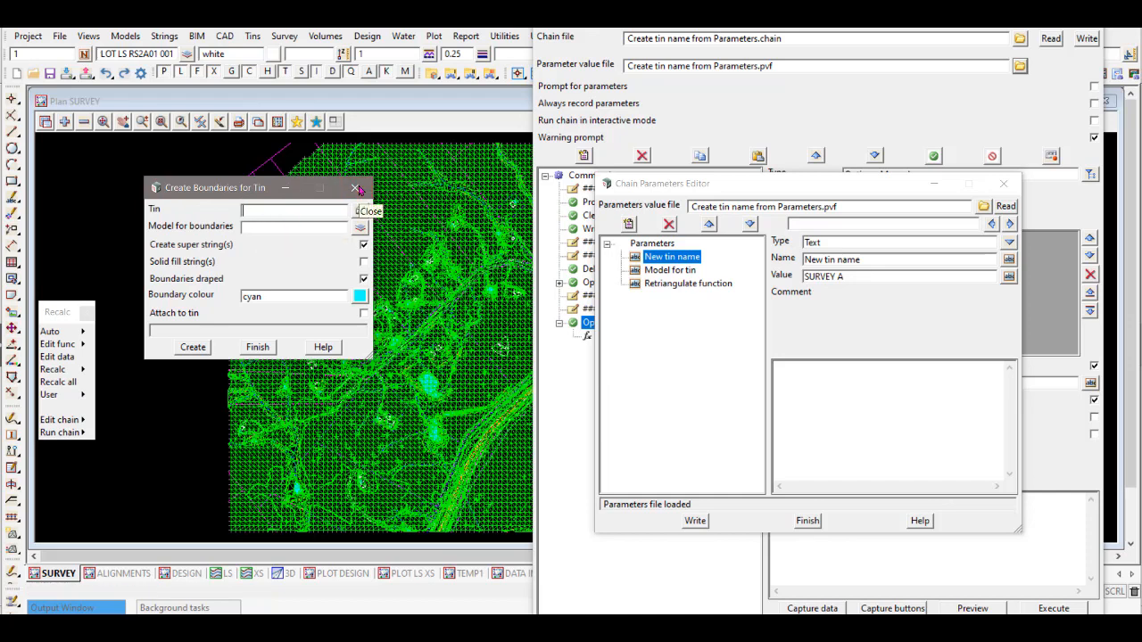
pyautogui.moveTo(239, 188); pyautogui.dragTo(221, 177)
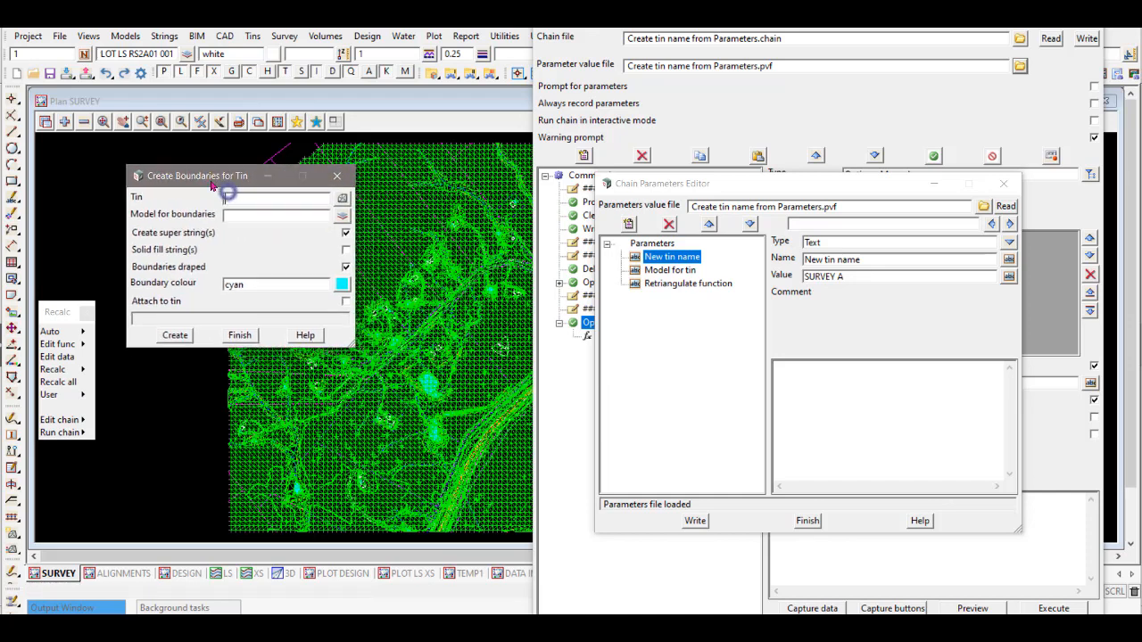
# Step: Add a Text parameter named "Model for boundaries" after Retriangulate function
pyautogui.click(656, 284)
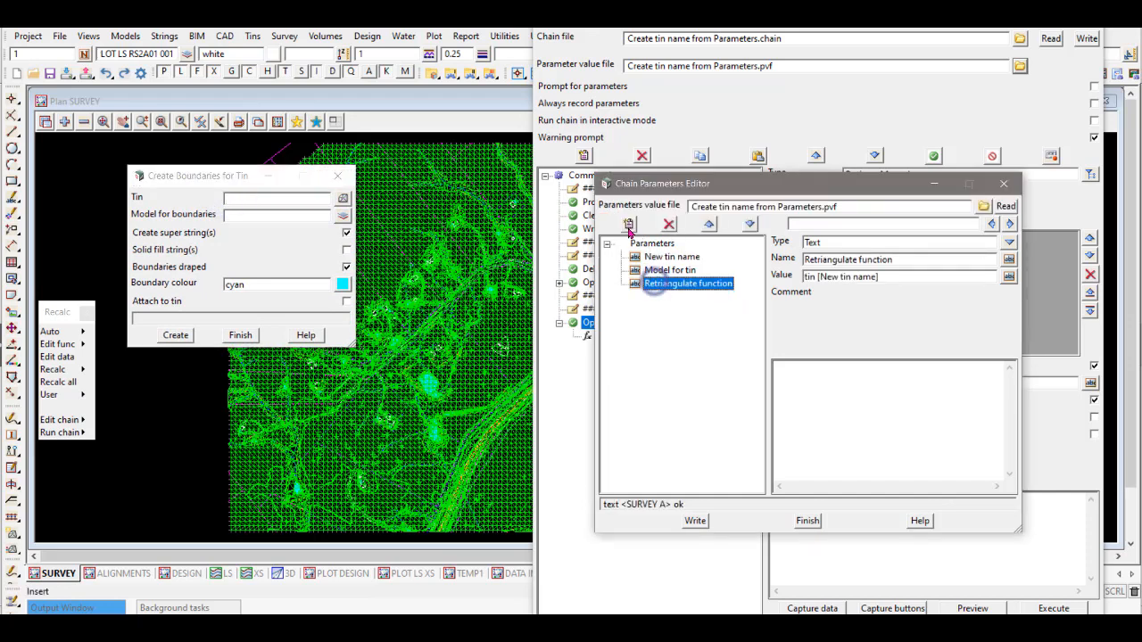
pyautogui.click(628, 223)
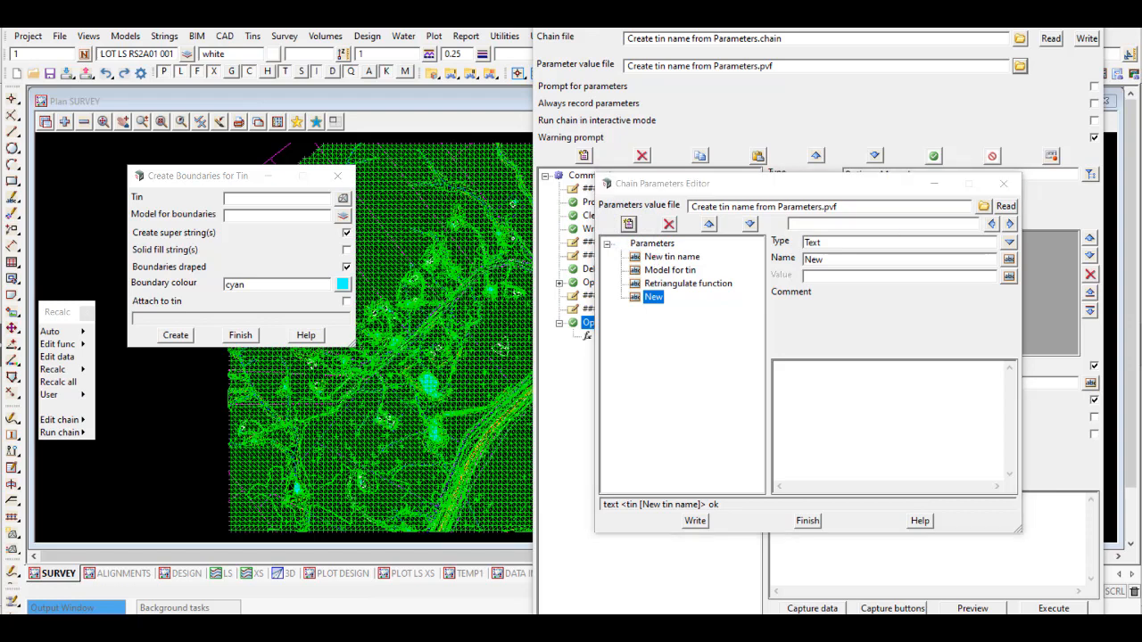
pyautogui.click(836, 260)
pyautogui.doubleClick(838, 259)
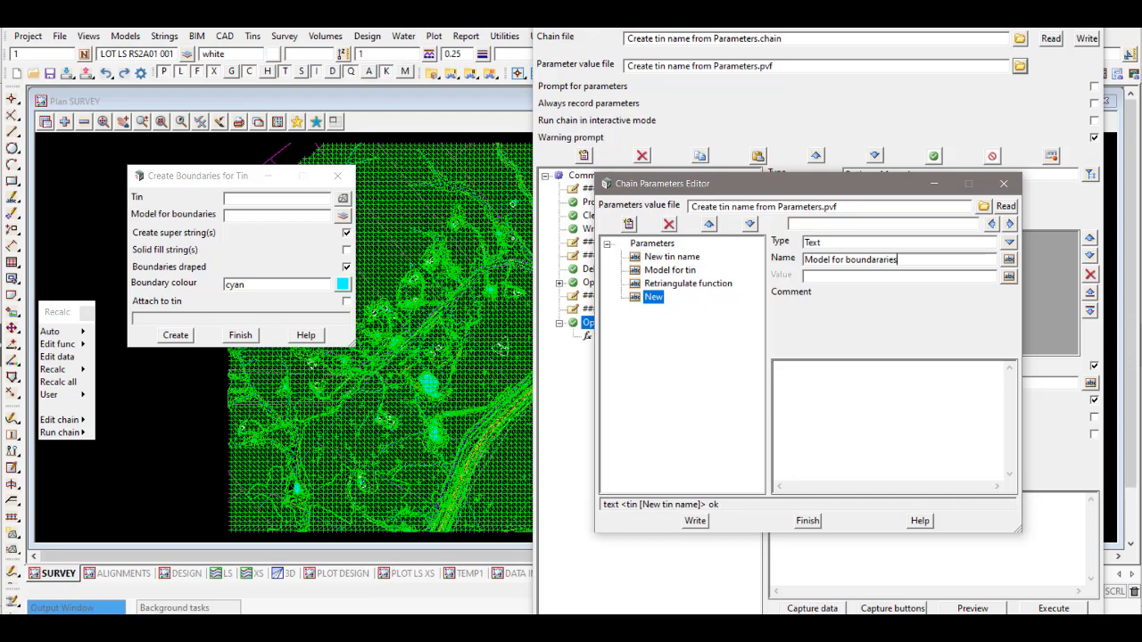
pyautogui.click(880, 260)
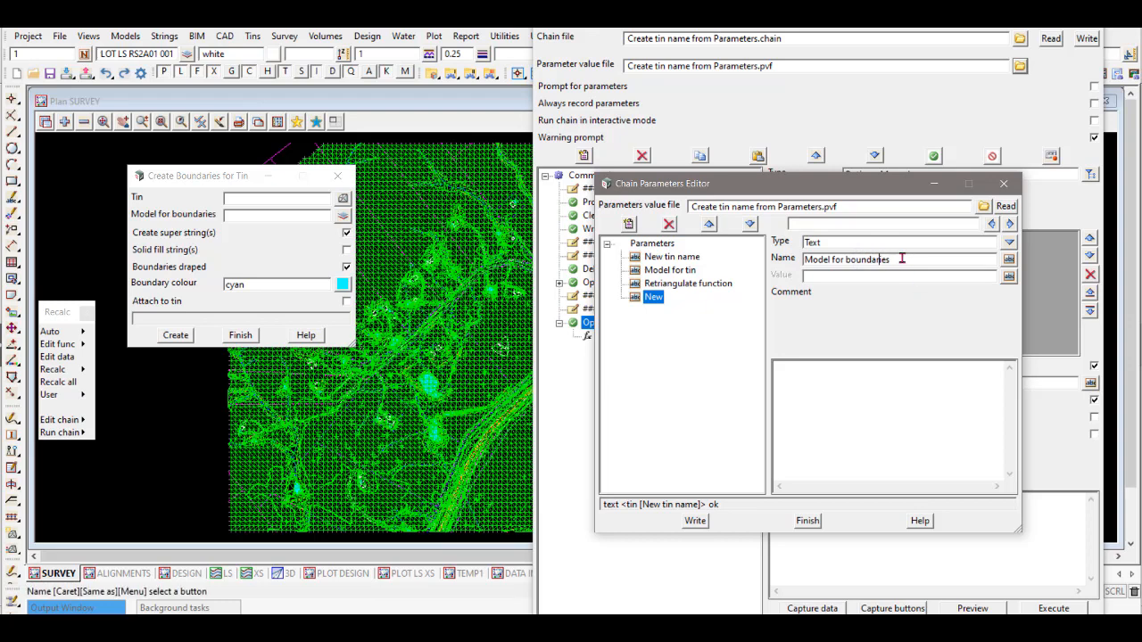
pyautogui.click(901, 258)
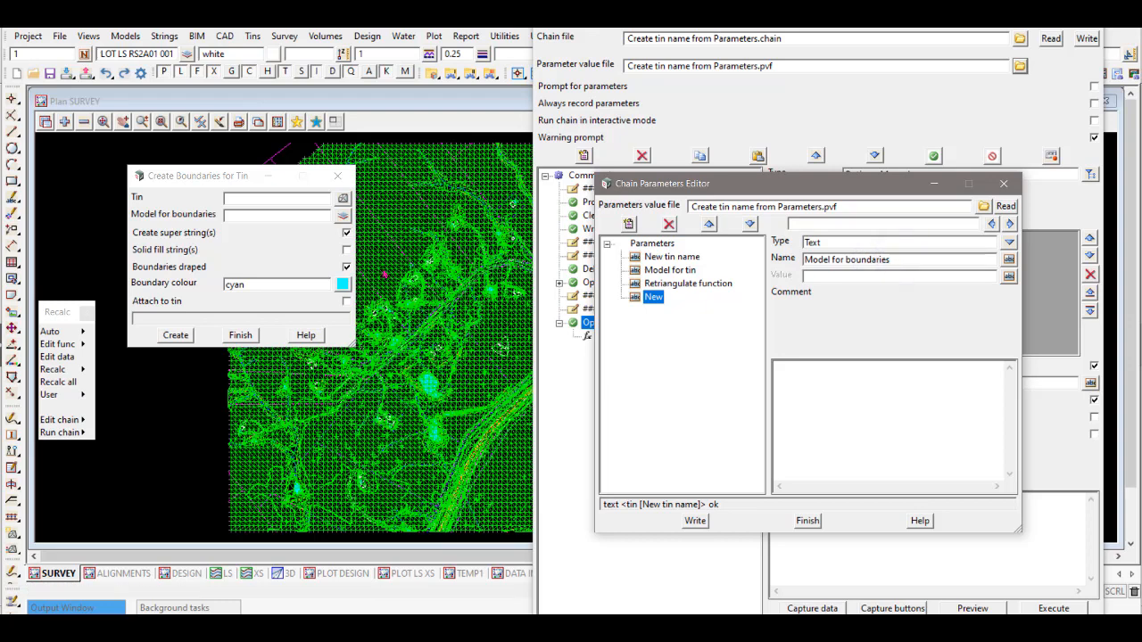
pyautogui.click(263, 215)
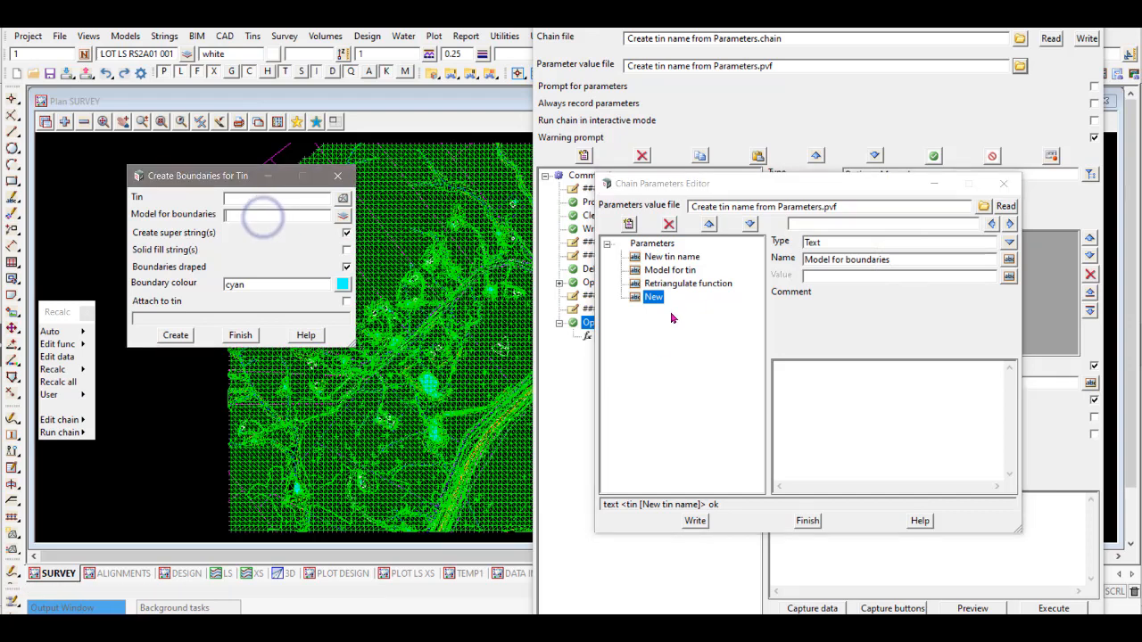
# Step: Preview the captured boundary panel and copy its "bdy tin" model prefix into the Model for boundaries parameter's value
pyautogui.moveTo(685, 193); pyautogui.dragTo(650, 166)
pyautogui.click(973, 608)
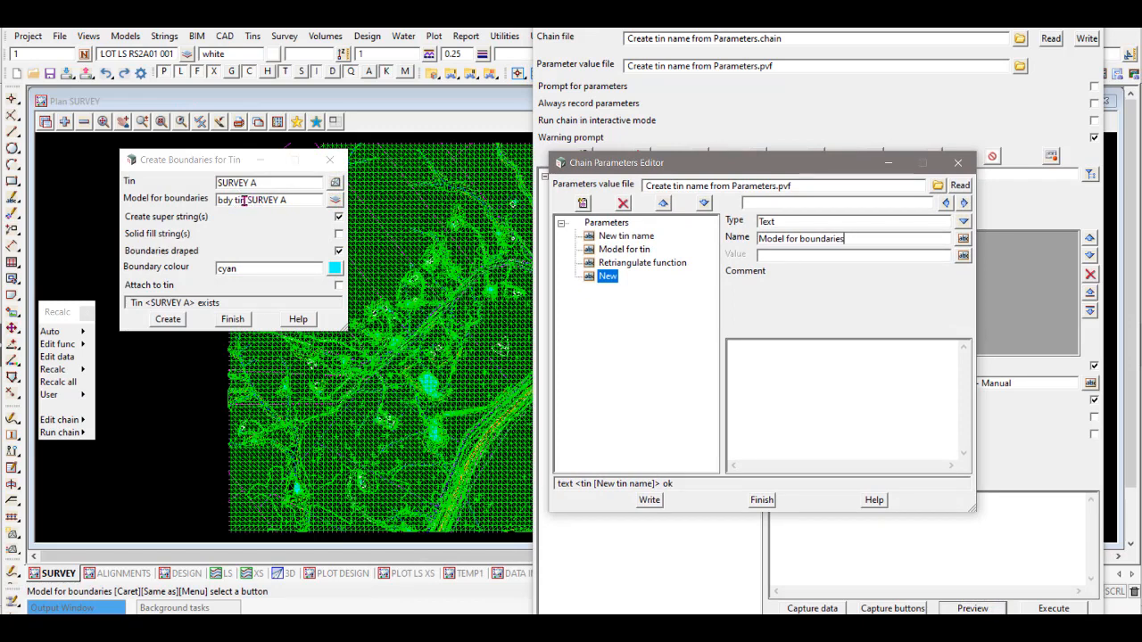
pyautogui.moveTo(244, 201); pyautogui.dragTo(218, 201)
pyautogui.hotkey('ctrl', 'c')
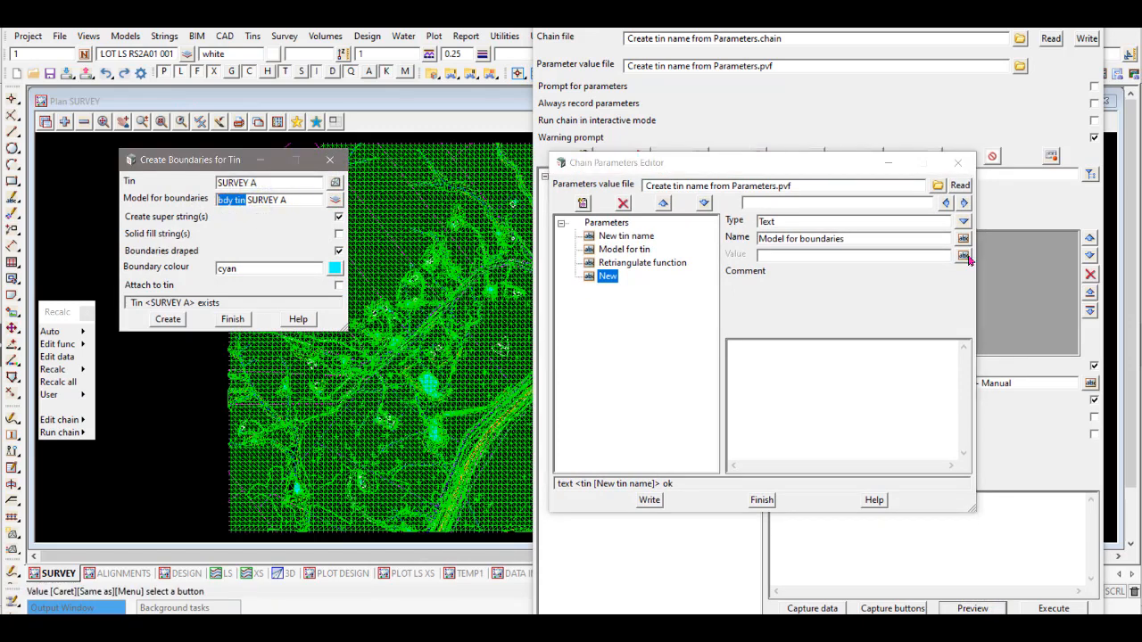
pyautogui.click(782, 256)
pyautogui.hotkey('ctrl', 'v')
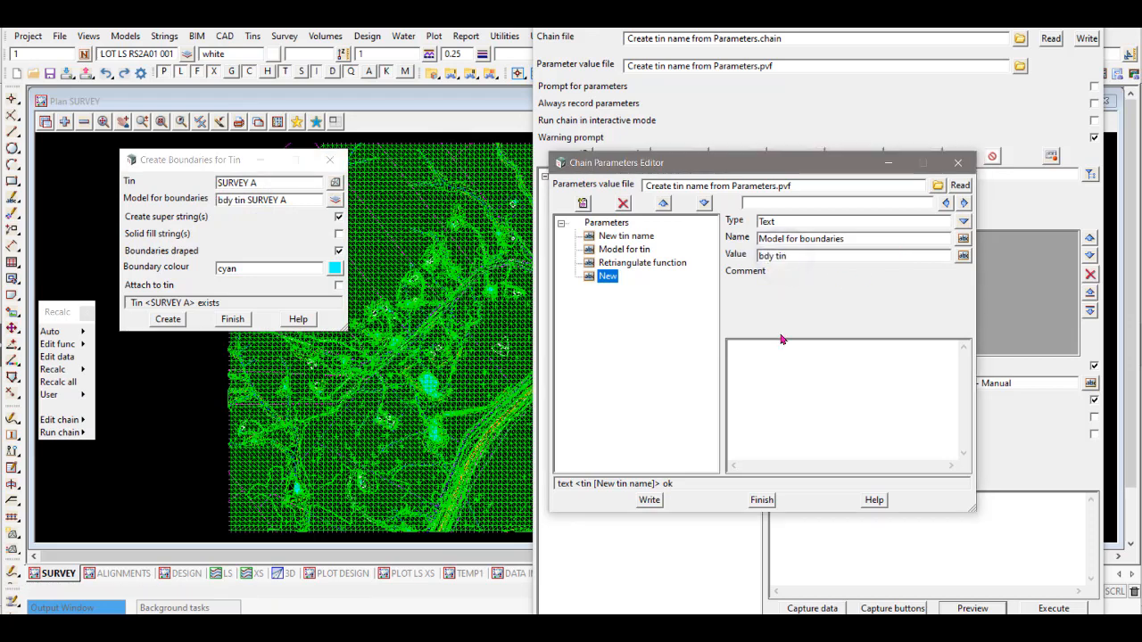
# Step: Append [New tin name], copied from the Retriangulate function parameter, to make the Model for boundaries value "bdy tin [New tin name]"
pyautogui.click(254, 183)
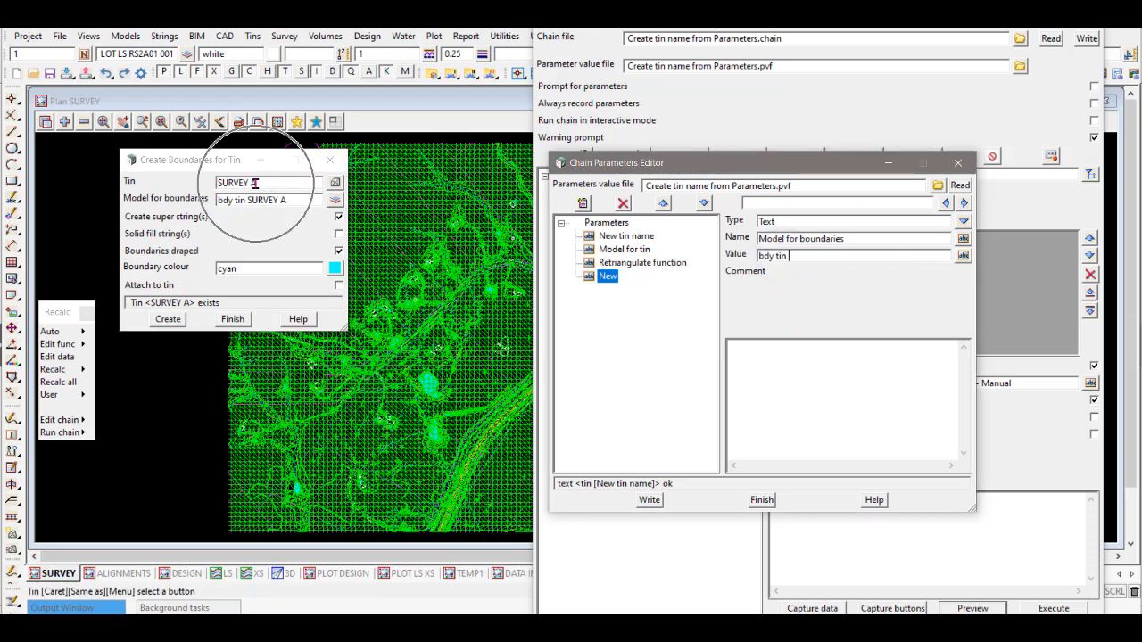
pyautogui.click(623, 266)
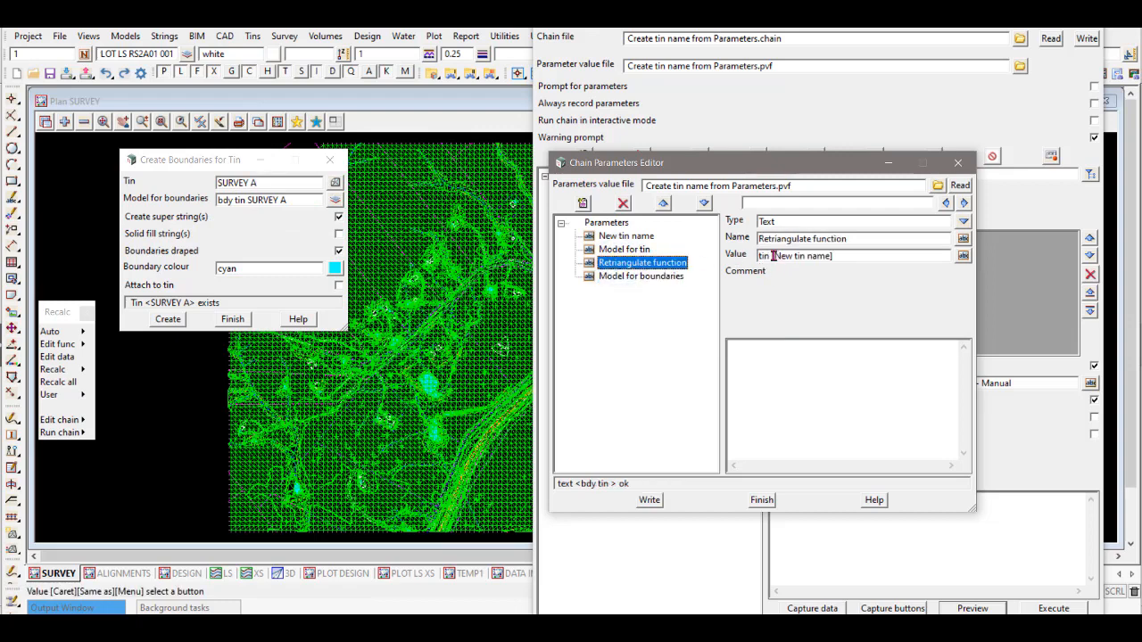
pyautogui.moveTo(773, 256); pyautogui.dragTo(833, 263)
pyautogui.hotkey('ctrl', 'c')
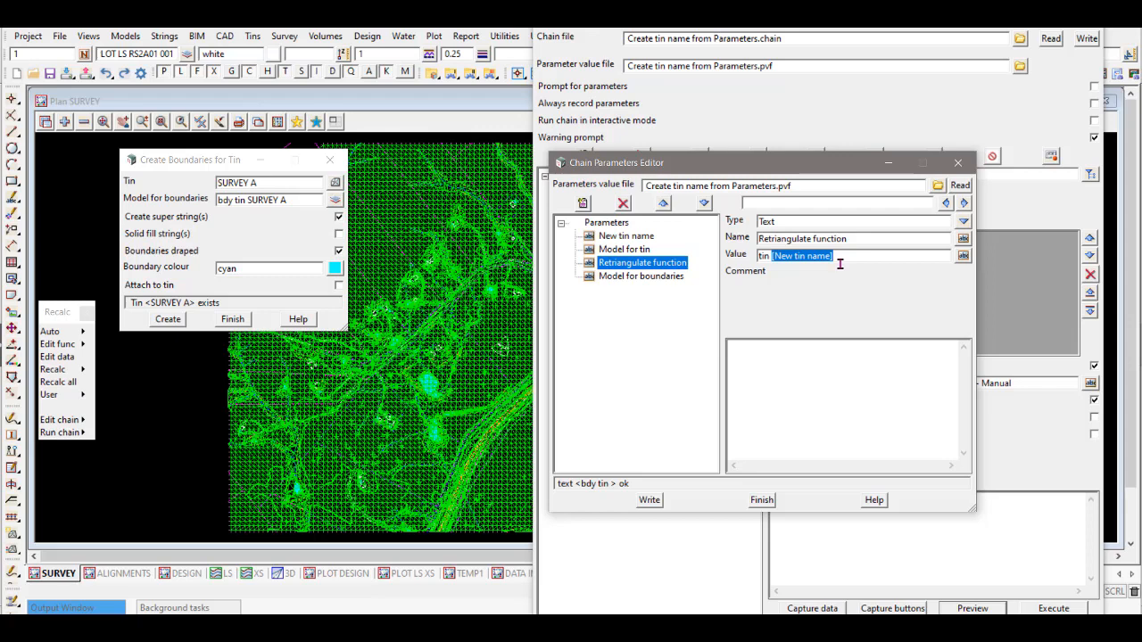
pyautogui.click(660, 276)
pyautogui.click(818, 256)
pyautogui.hotkey('ctrl', 'v')
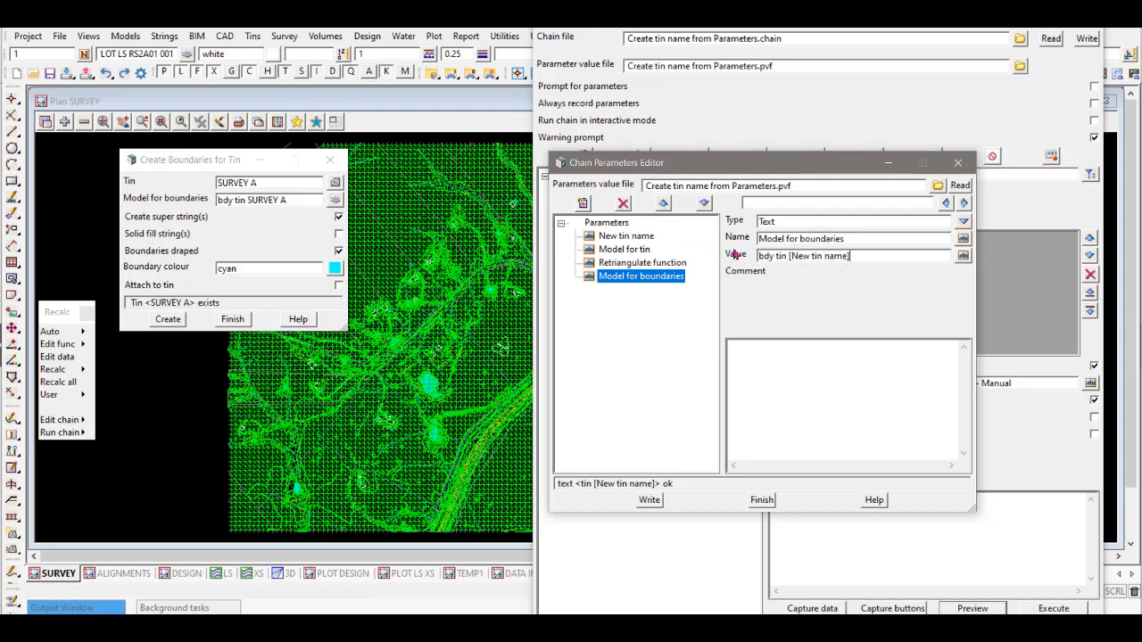
pyautogui.click(792, 257)
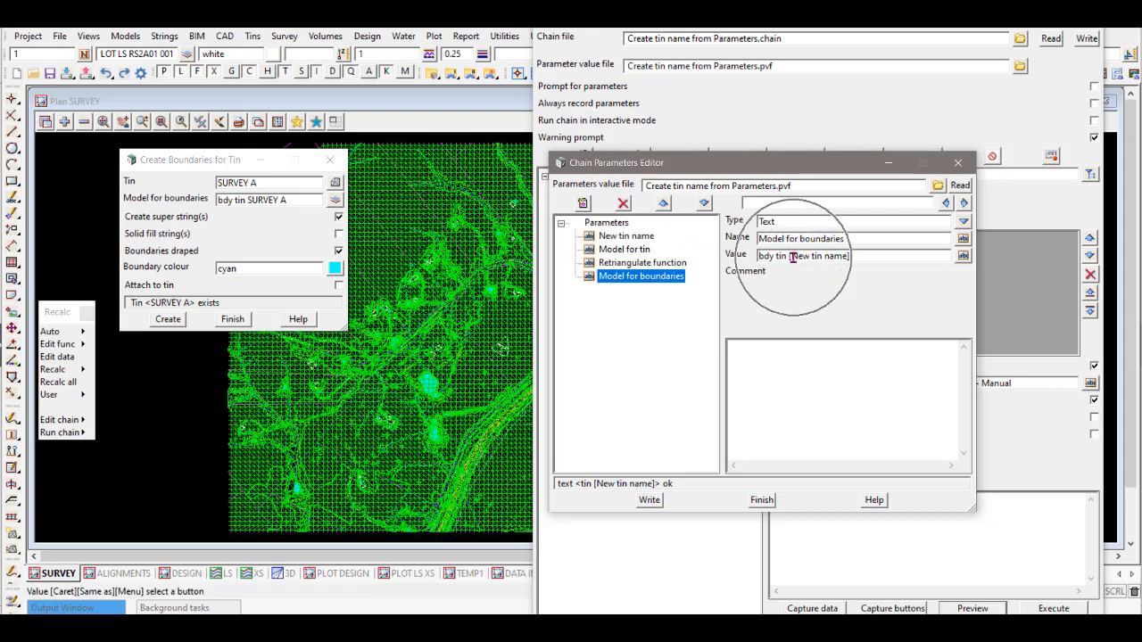
# Step: Close the boundary panel preview, then write the parameter value file and finish the Chain Parameters Editor
pyautogui.click(262, 200)
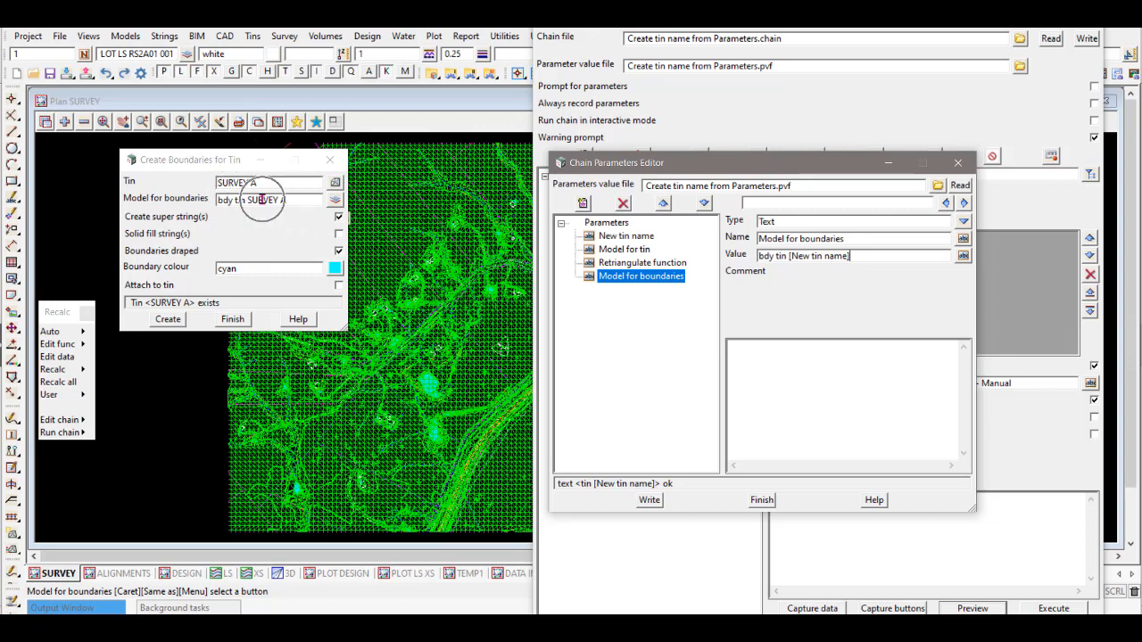
pyautogui.click(334, 163)
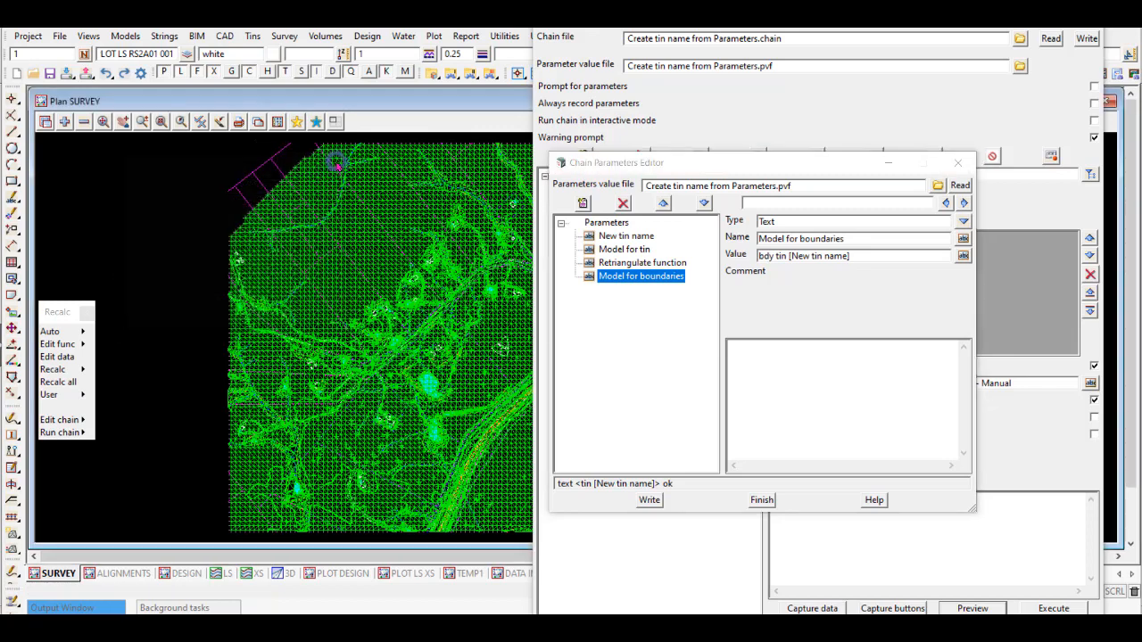
pyautogui.click(650, 501)
pyautogui.click(539, 345)
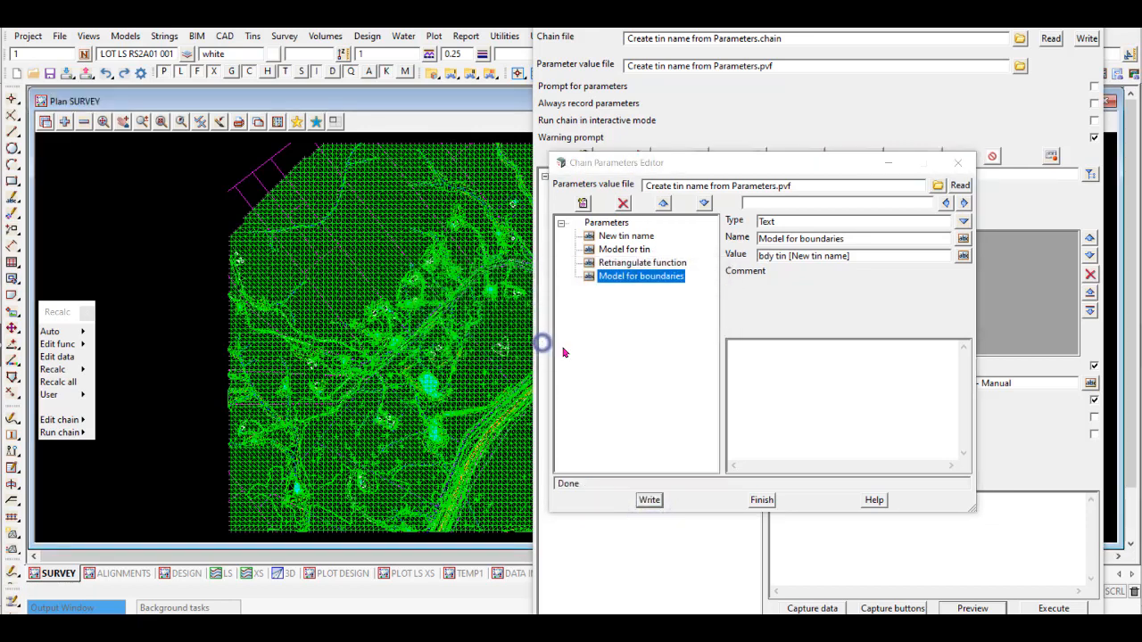
pyautogui.click(763, 501)
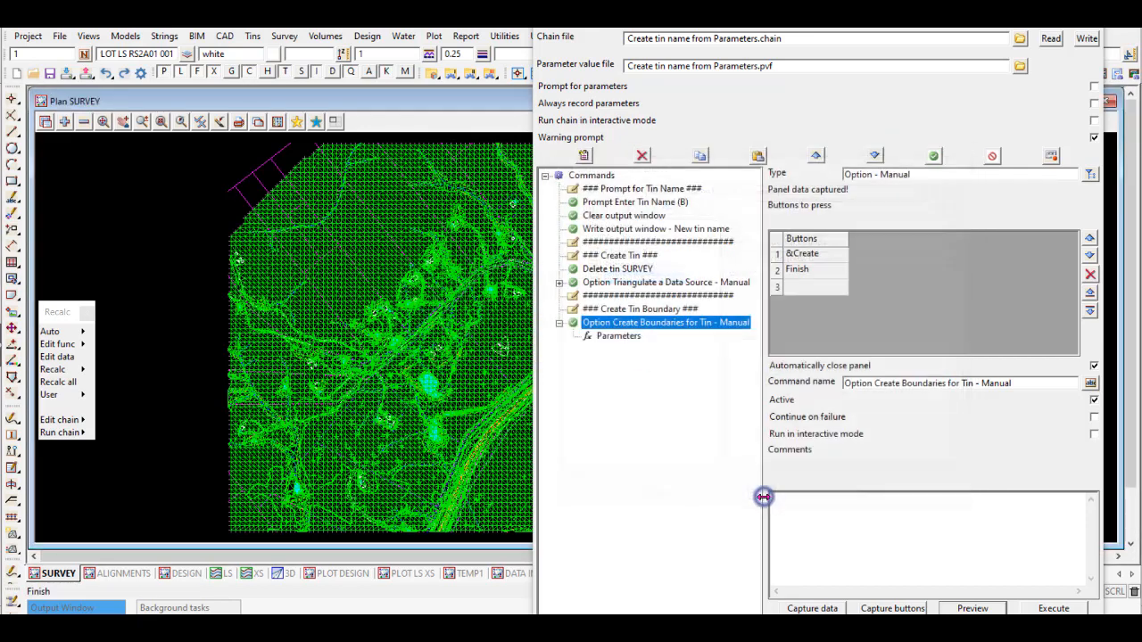
# Step: Pick the Tin field of the Create Boundaries for Tin command as a parameter and assign New tin name to it
pyautogui.click(616, 337)
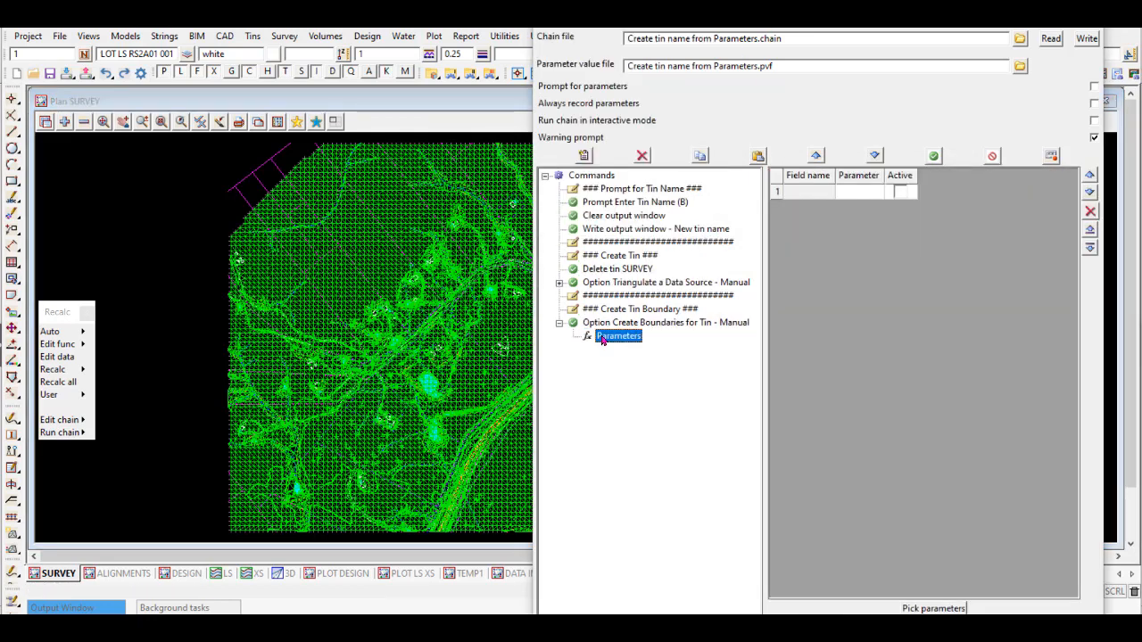
pyautogui.click(606, 323)
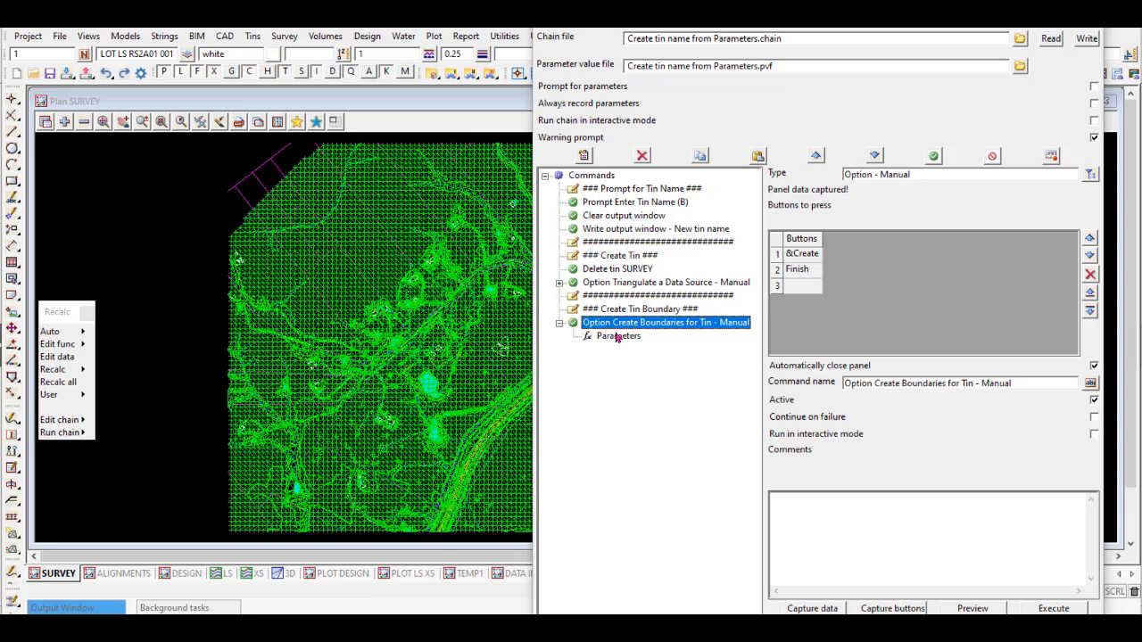
pyautogui.click(618, 336)
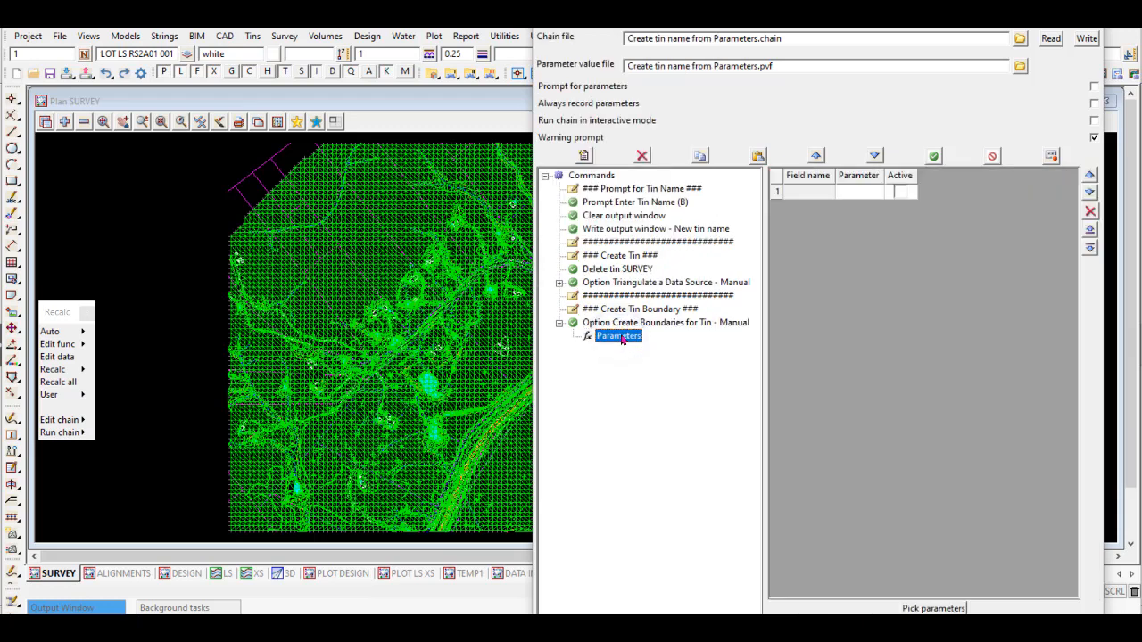
pyautogui.click(933, 608)
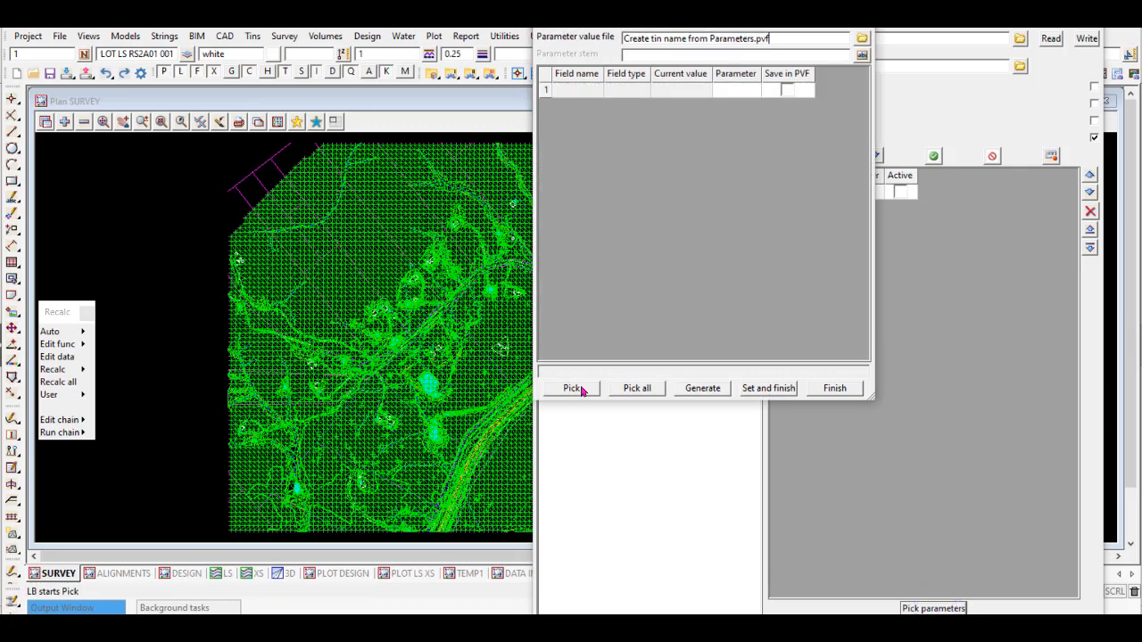
pyautogui.click(573, 389)
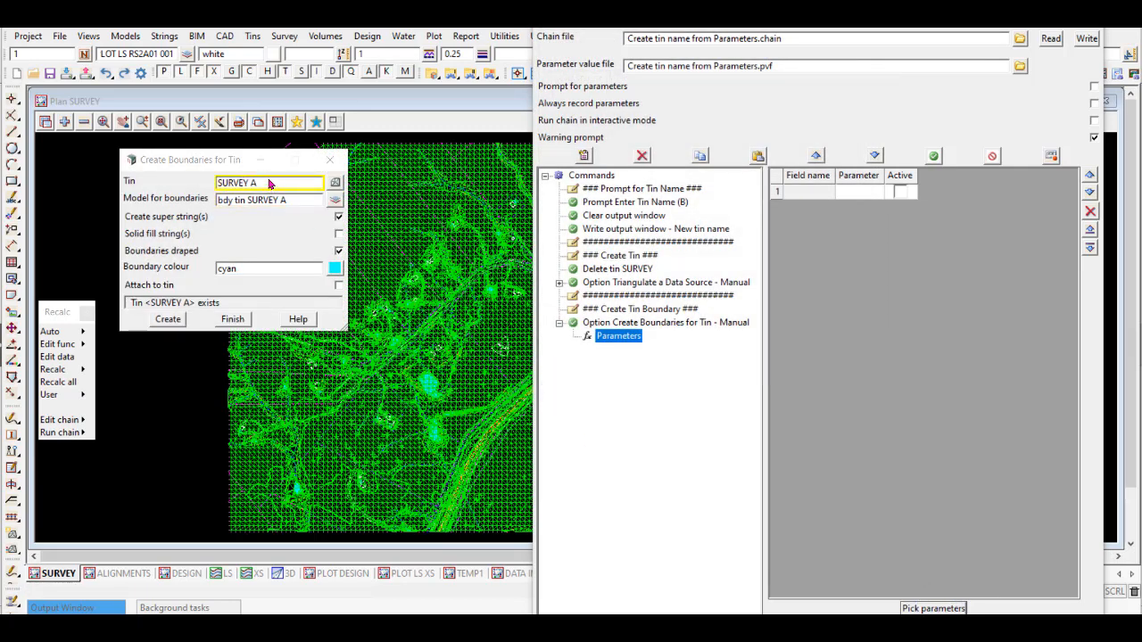
pyautogui.click(270, 183)
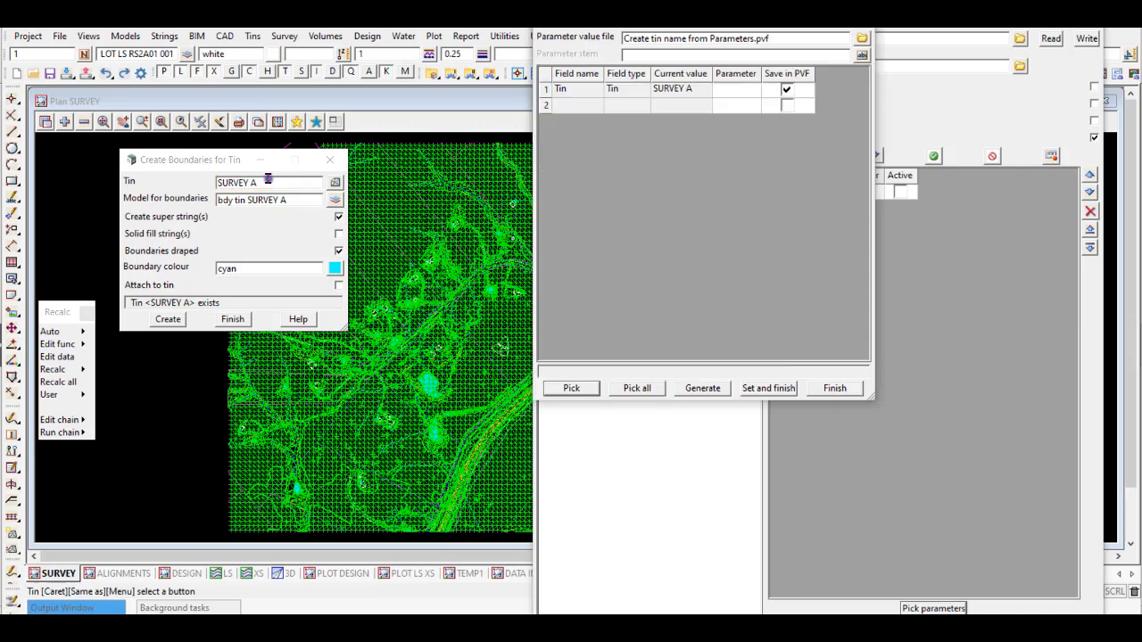
pyautogui.click(737, 90)
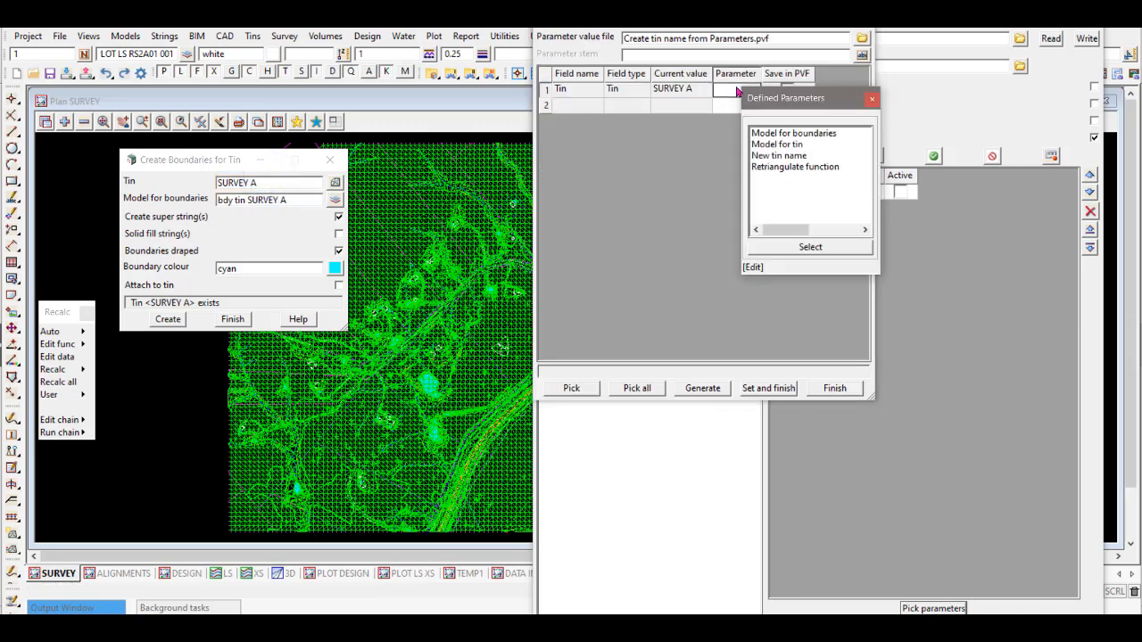
pyautogui.click(776, 157)
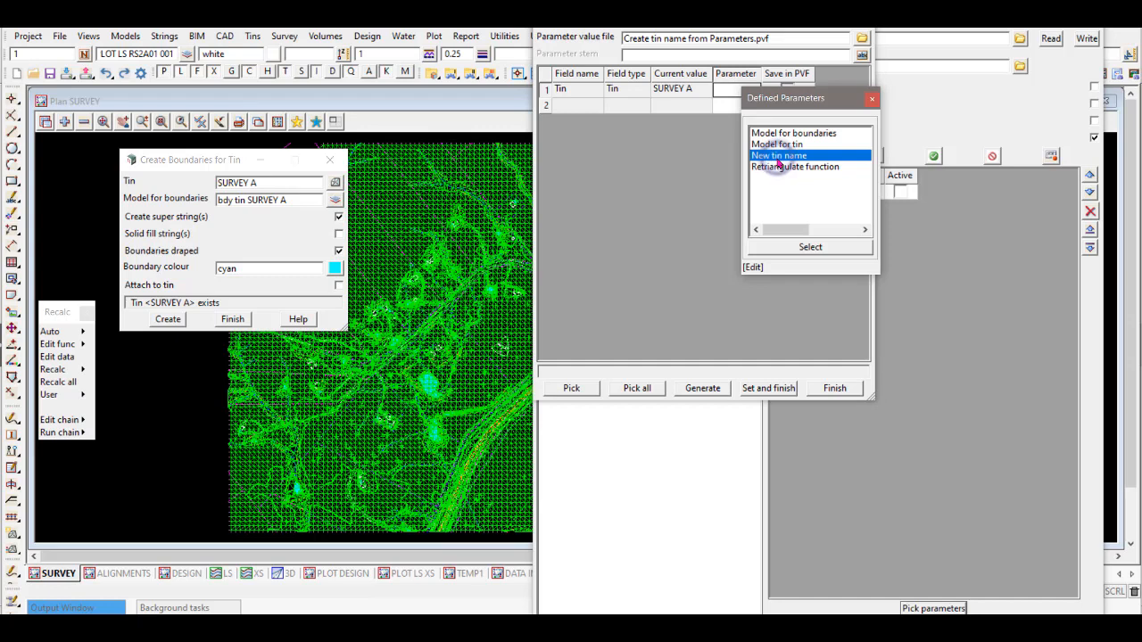
pyautogui.click(796, 248)
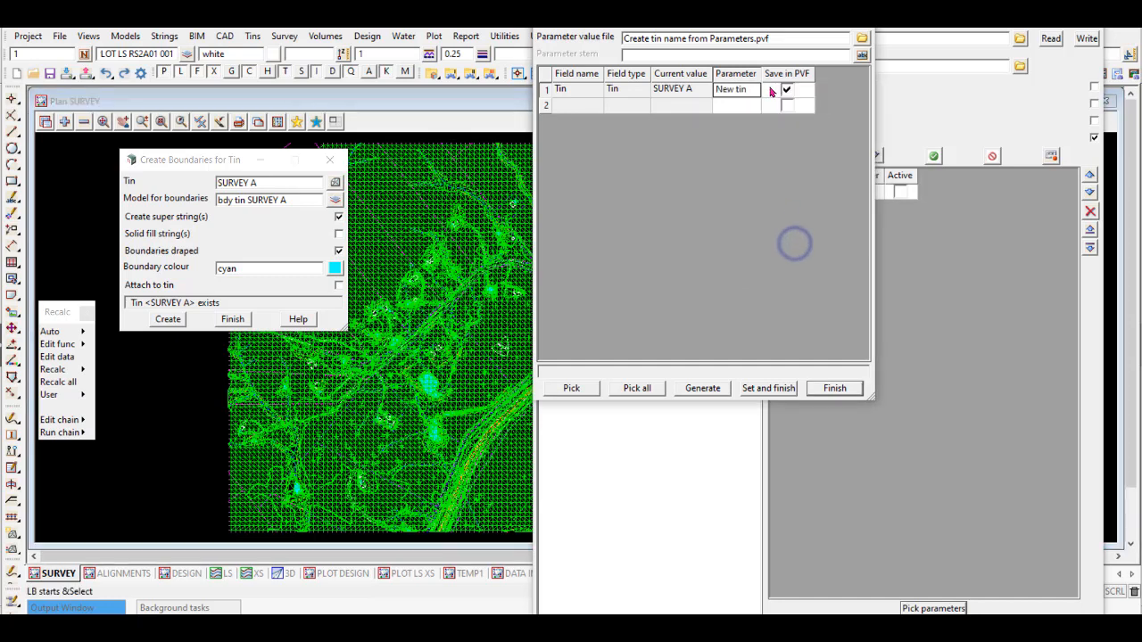
pyautogui.moveTo(763, 75); pyautogui.dragTo(796, 77)
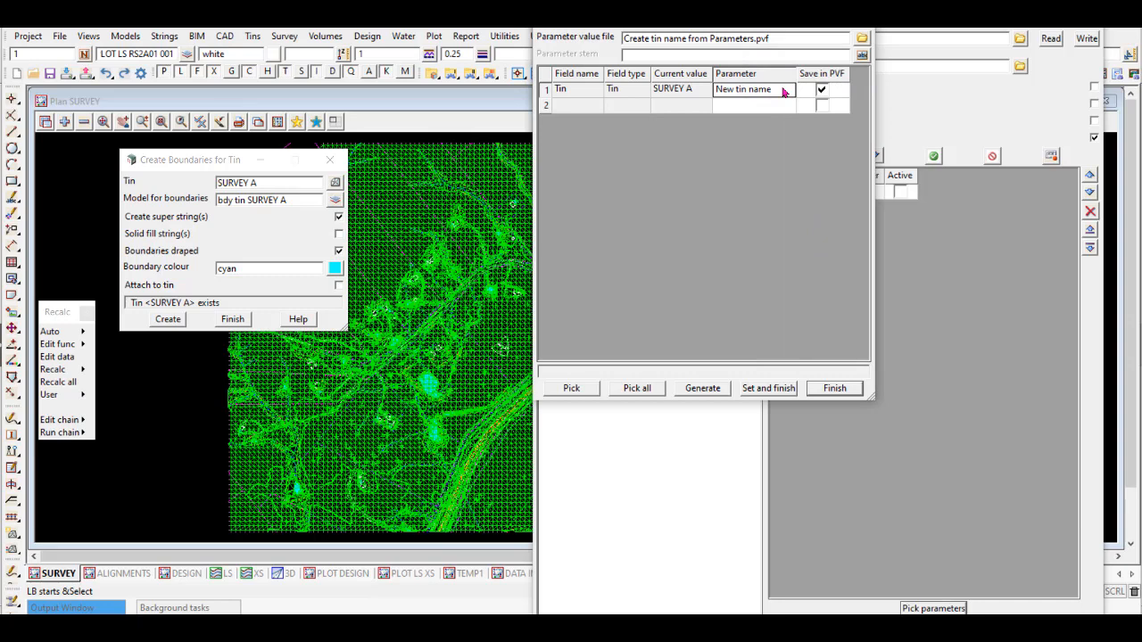
# Step: Pick the boundary panel's Model for boundaries field as well and assign the Model for boundaries parameter to it
pyautogui.click(251, 182)
pyautogui.click(584, 389)
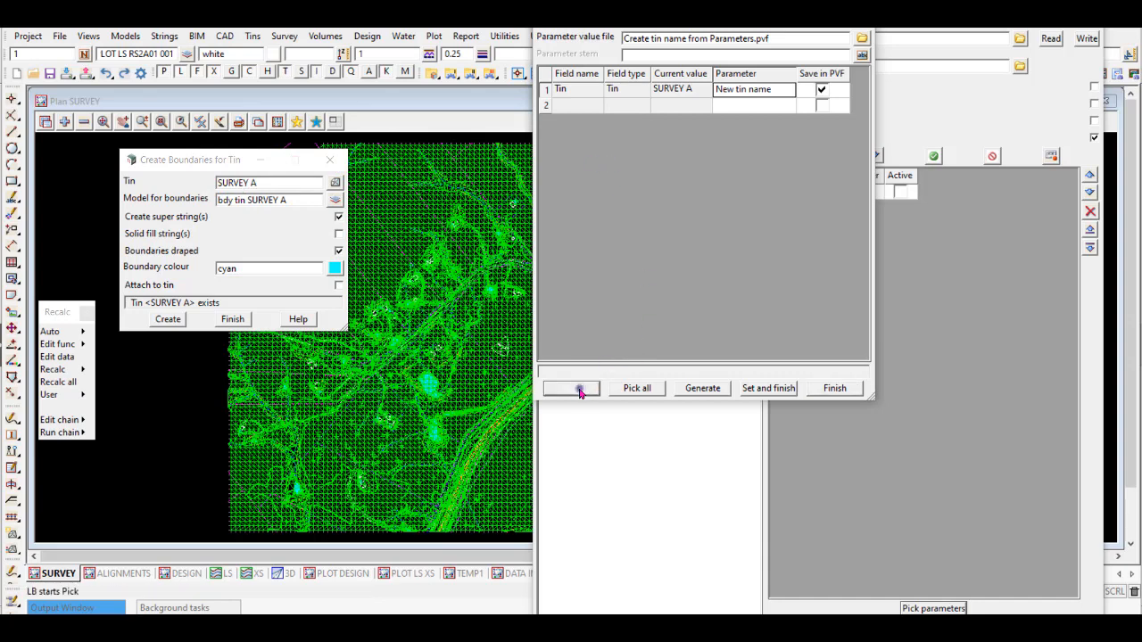
pyautogui.click(283, 201)
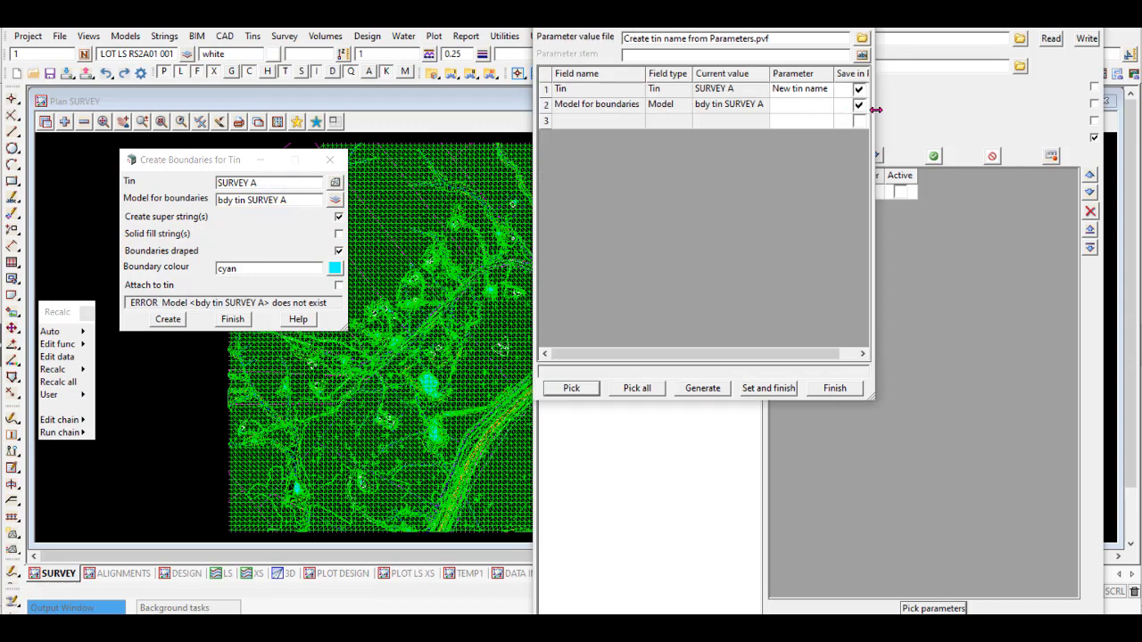
pyautogui.moveTo(875, 109); pyautogui.dragTo(941, 109)
pyautogui.click(817, 106)
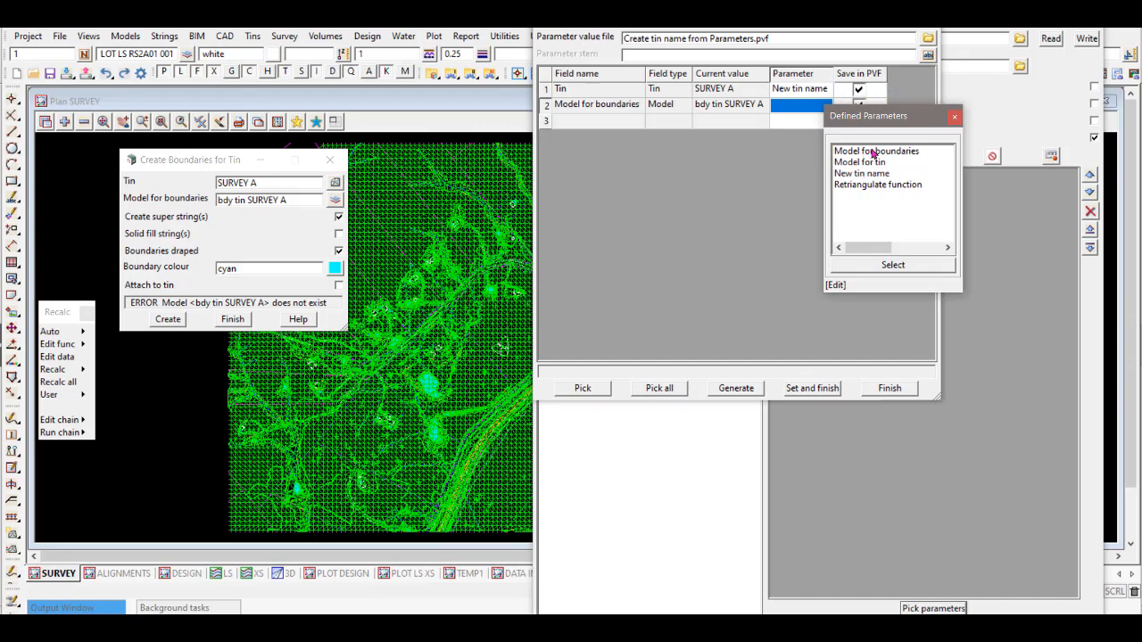
pyautogui.click(872, 152)
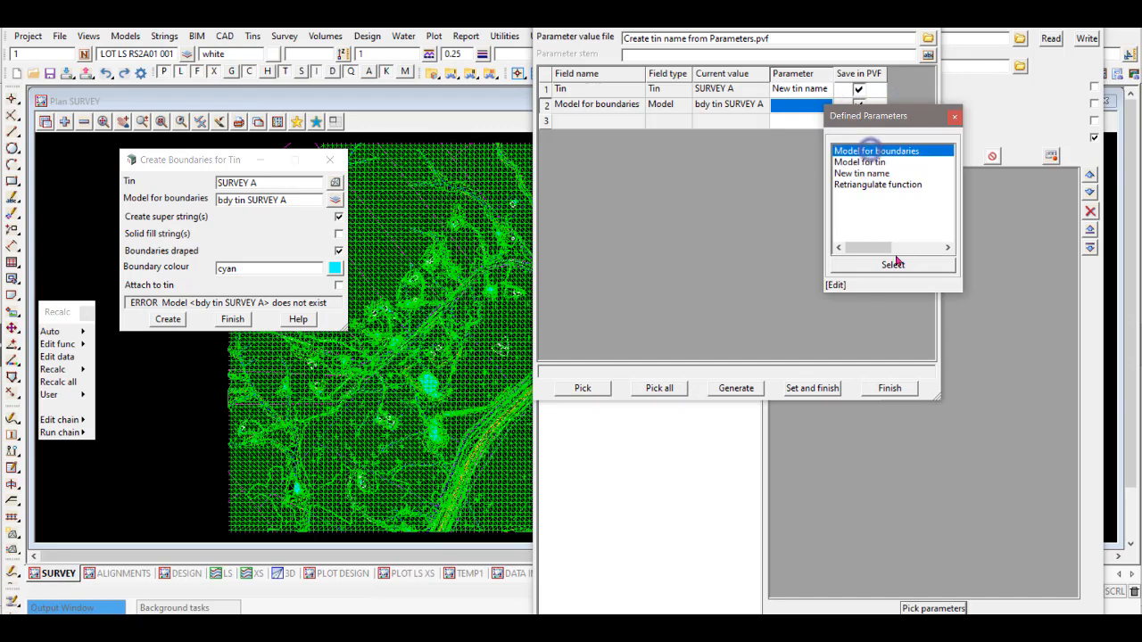
pyautogui.click(893, 264)
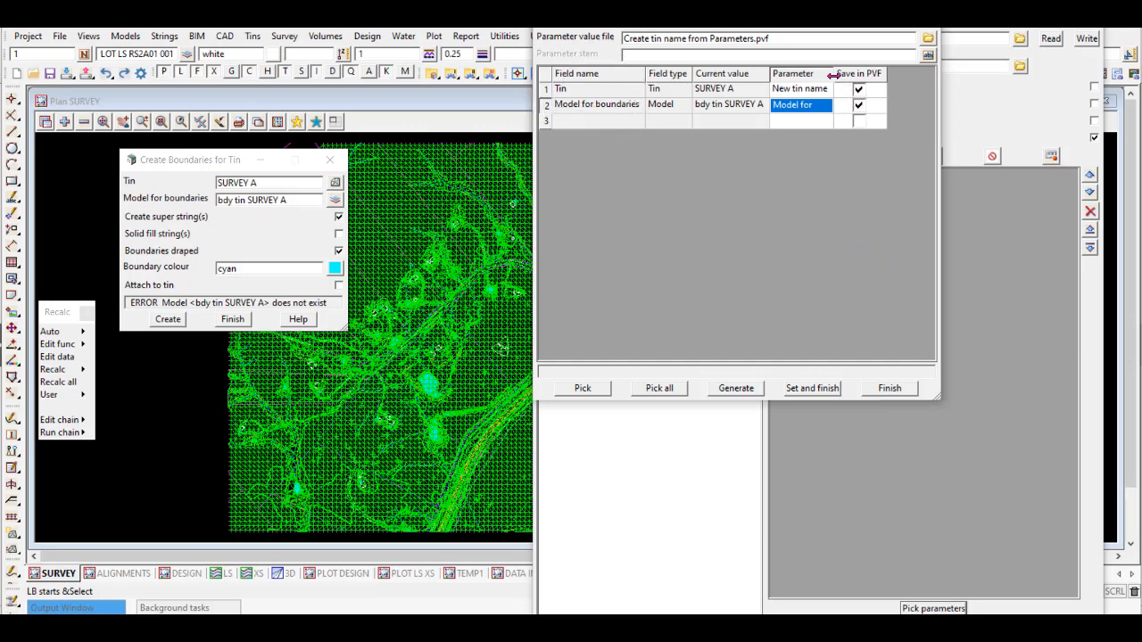
pyautogui.moveTo(834, 76); pyautogui.dragTo(880, 75)
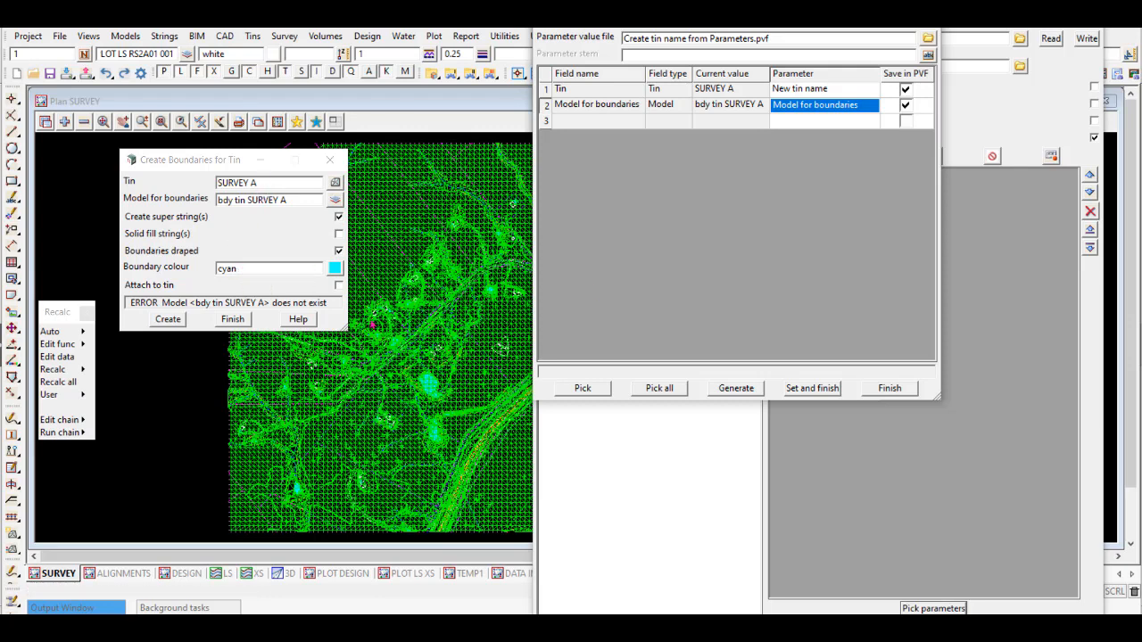
# Step: Set the picked parameters using the original value of New tin name, and write the chain file over the existing one
pyautogui.click(810, 390)
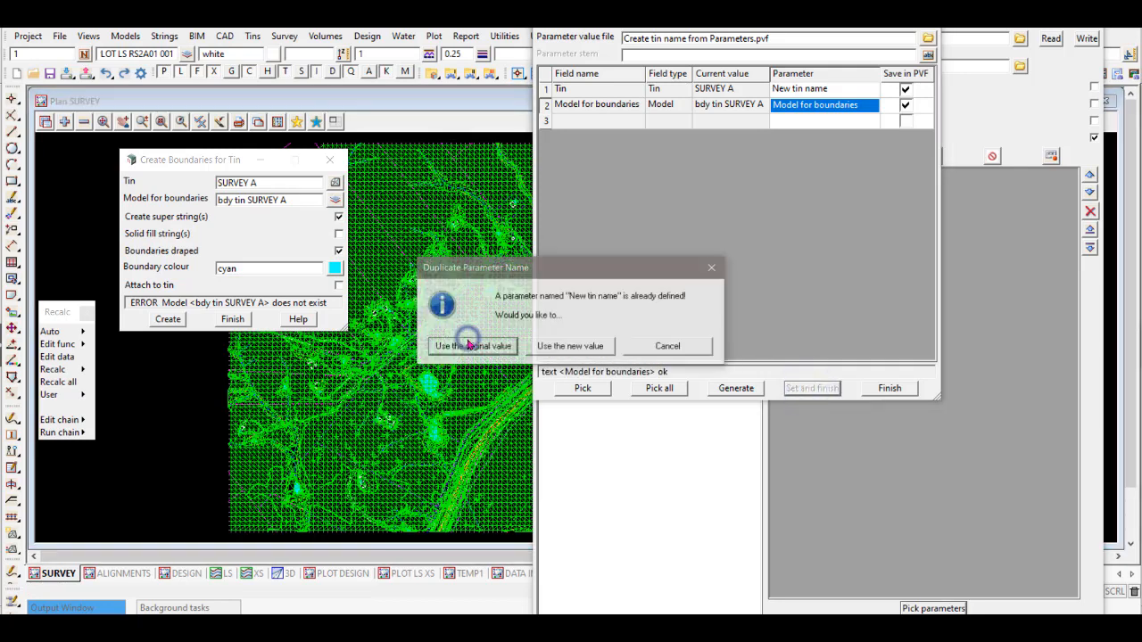
pyautogui.click(470, 342)
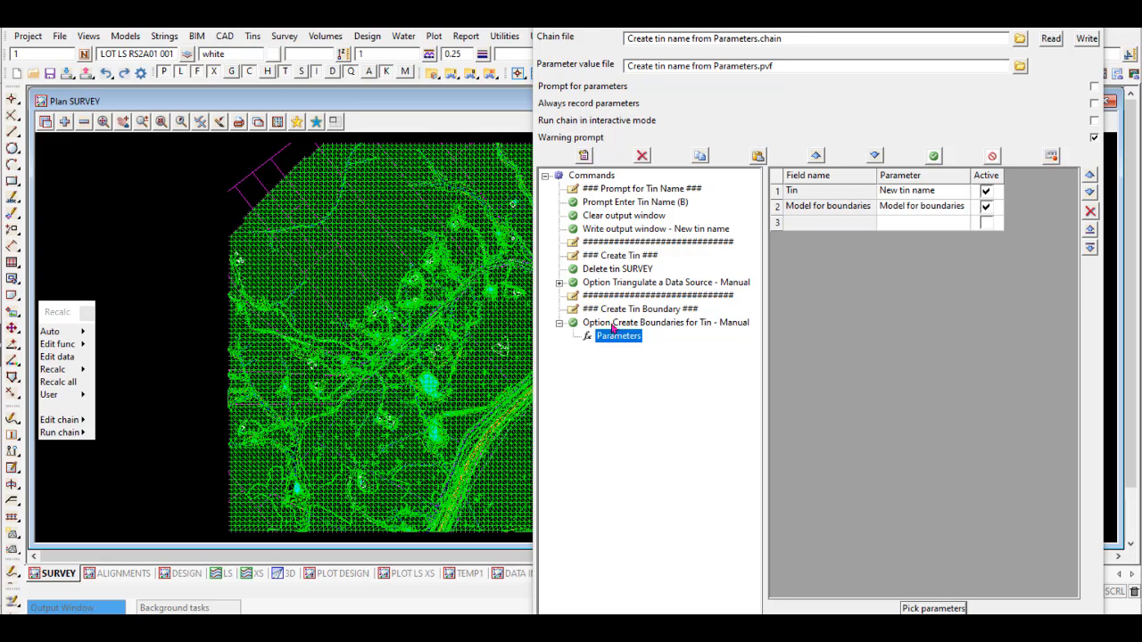
pyautogui.click(560, 323)
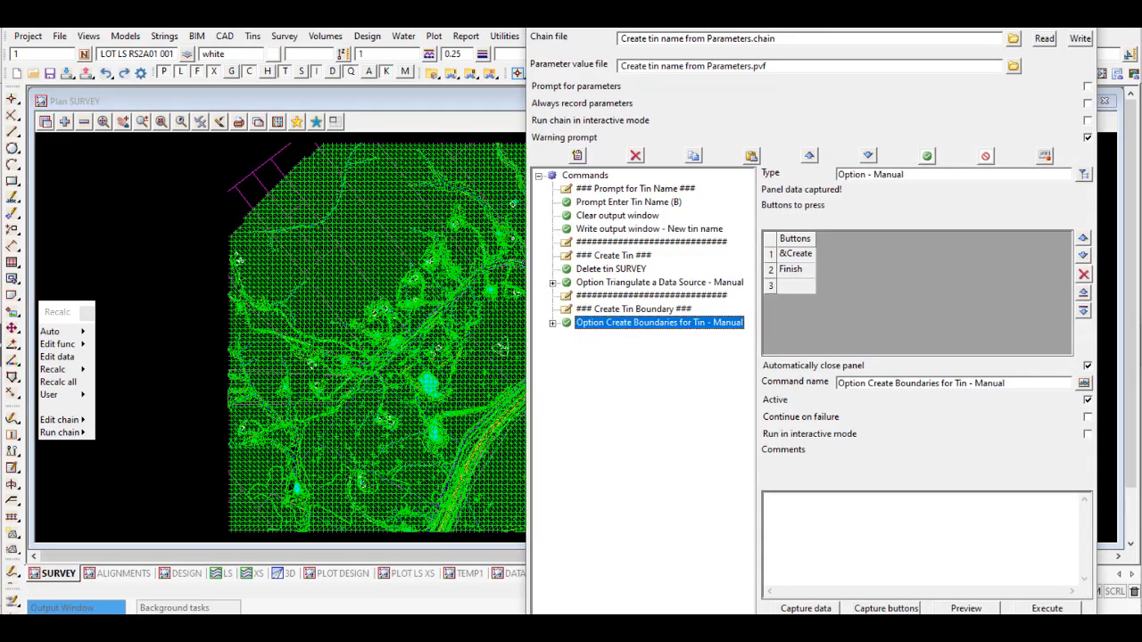
pyautogui.click(1080, 40)
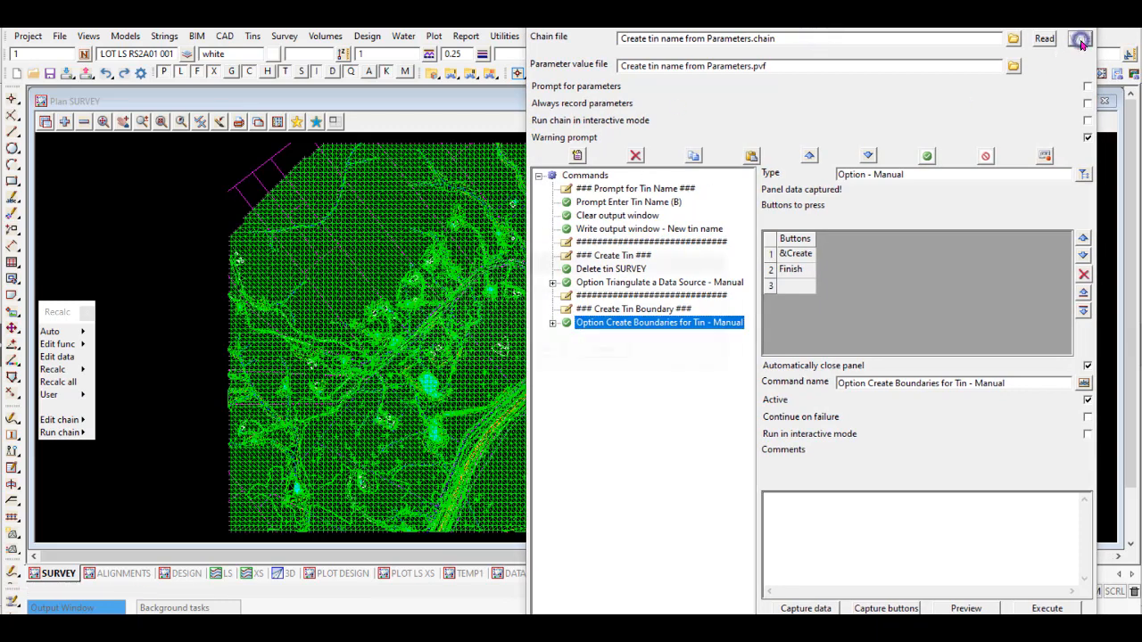
pyautogui.click(535, 350)
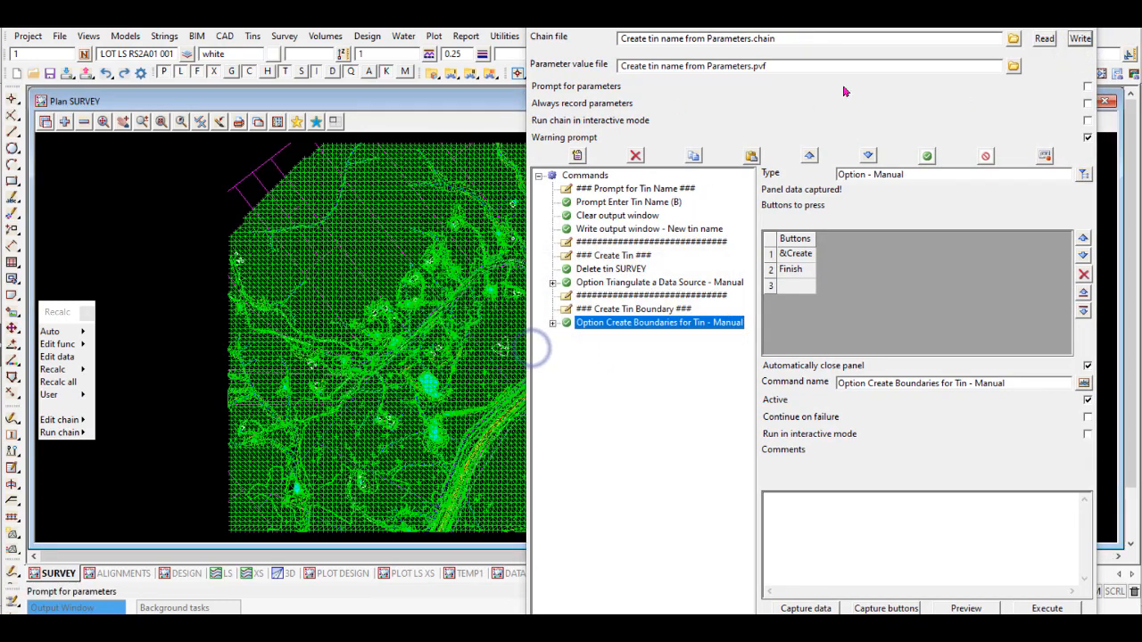
# Step: Run the chain and create the tin with the name SURVEY XYZ at the tin name prompt
pyautogui.click(674, 618)
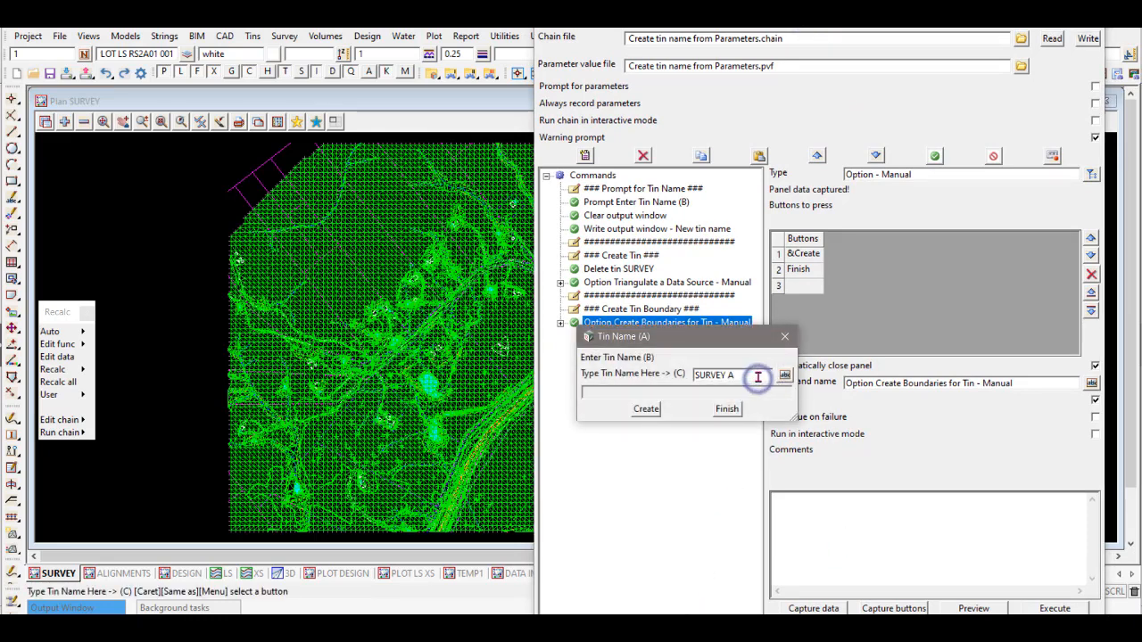
pyautogui.press('BackSpace')
pyautogui.press('BackSpace')
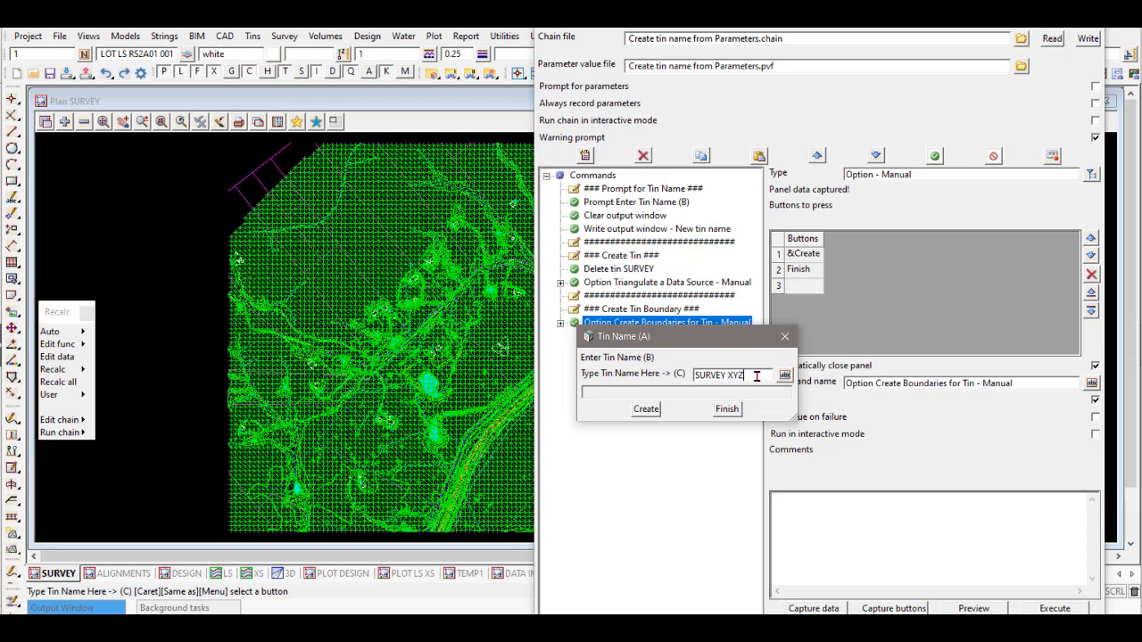
pyautogui.moveTo(698, 337); pyautogui.dragTo(718, 368)
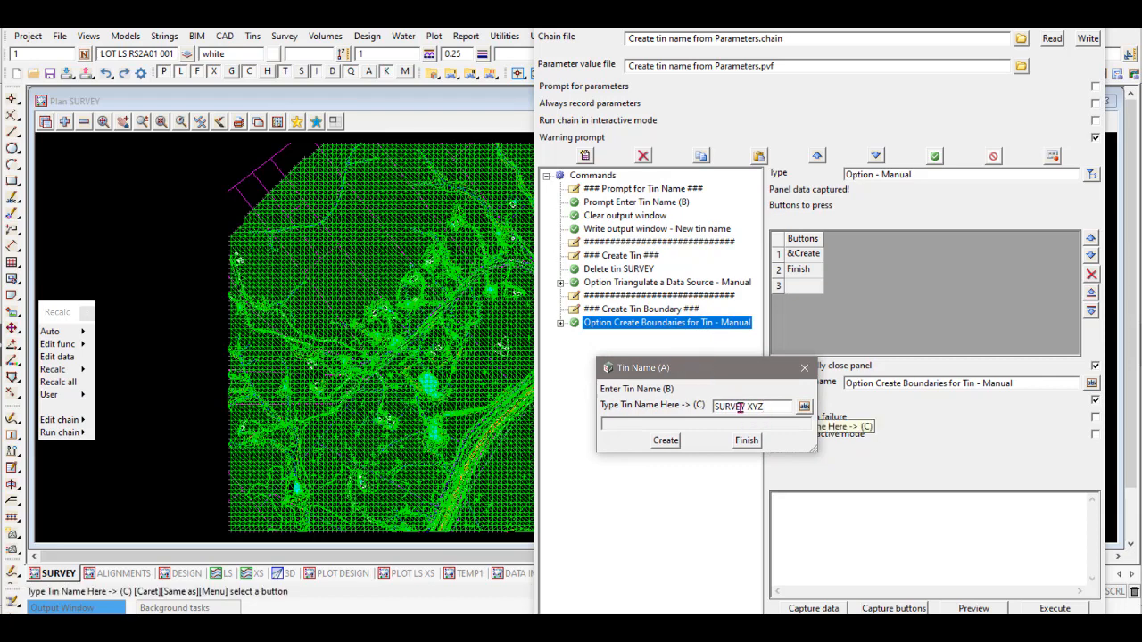
pyautogui.click(666, 440)
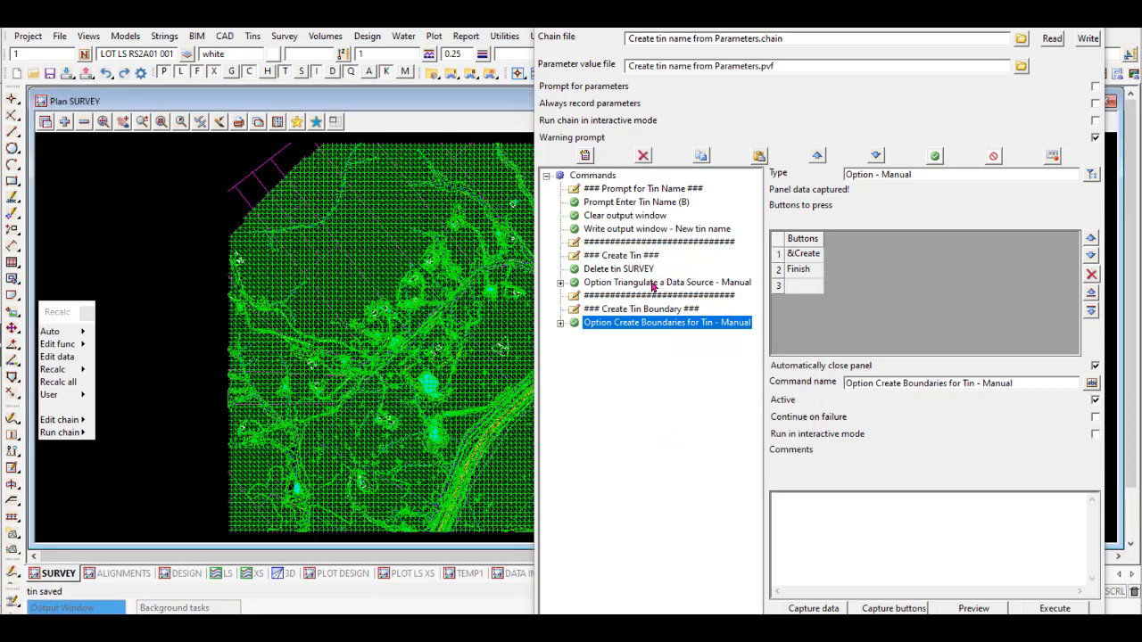
pyautogui.click(654, 283)
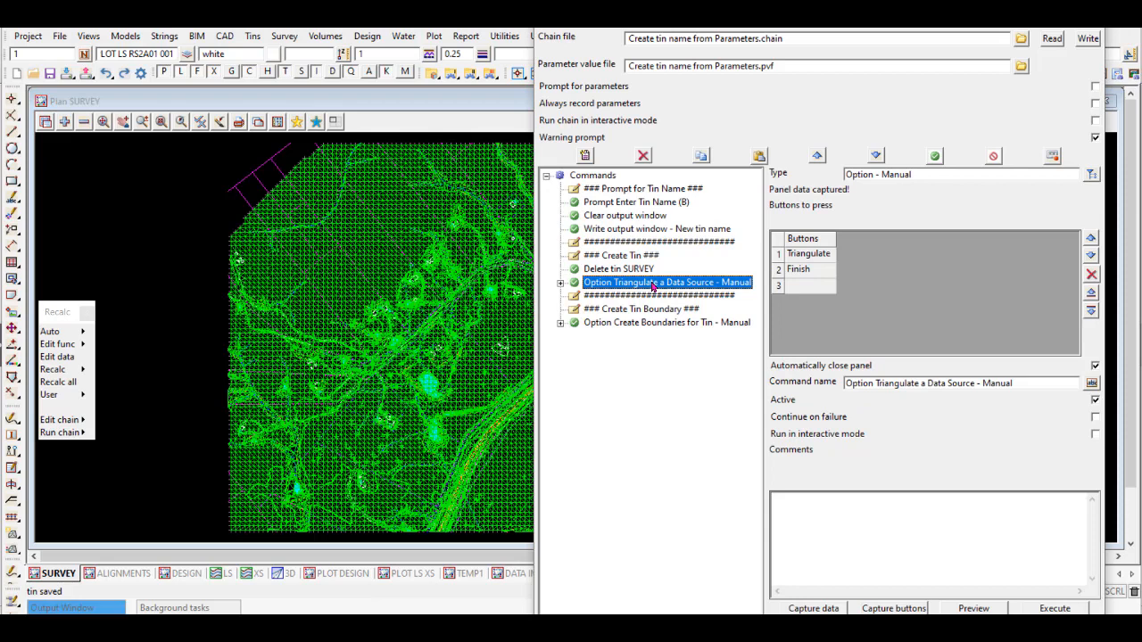
pyautogui.click(665, 325)
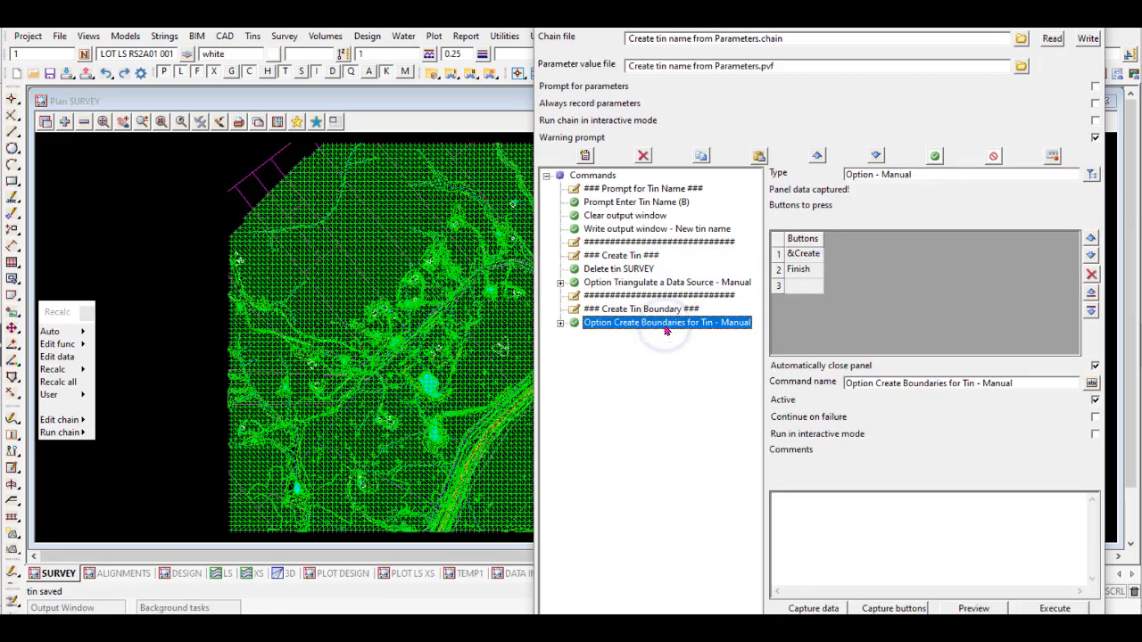
# Step: Replace the model tin SURVEY ABC with tin SURVEY XYZ in the SURVEY plan view
pyautogui.click(84, 122)
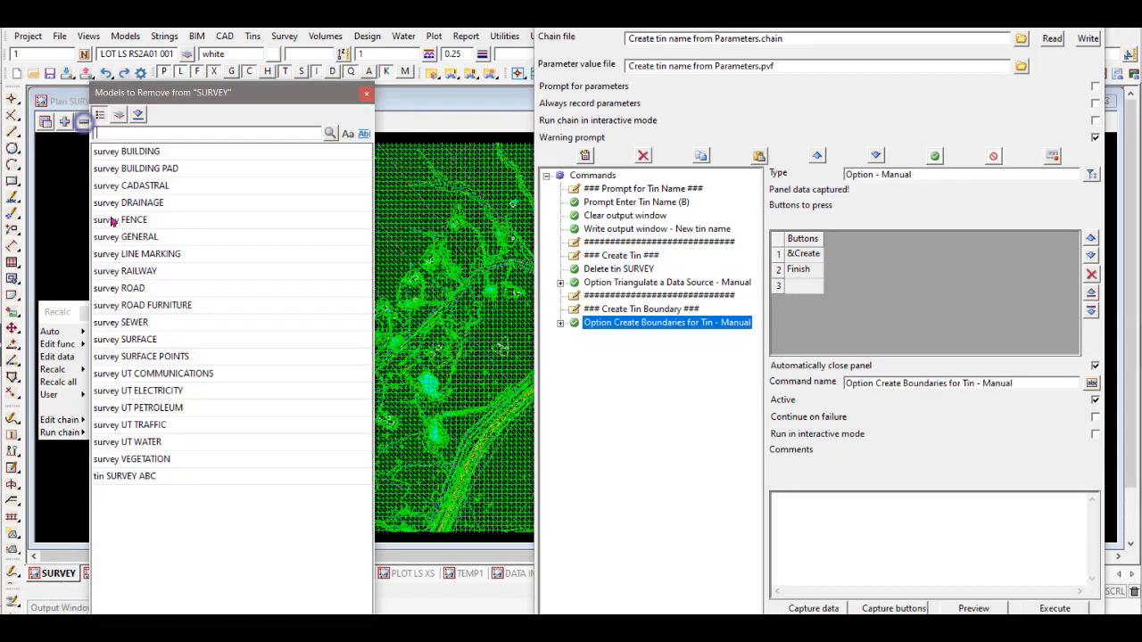
pyautogui.click(125, 475)
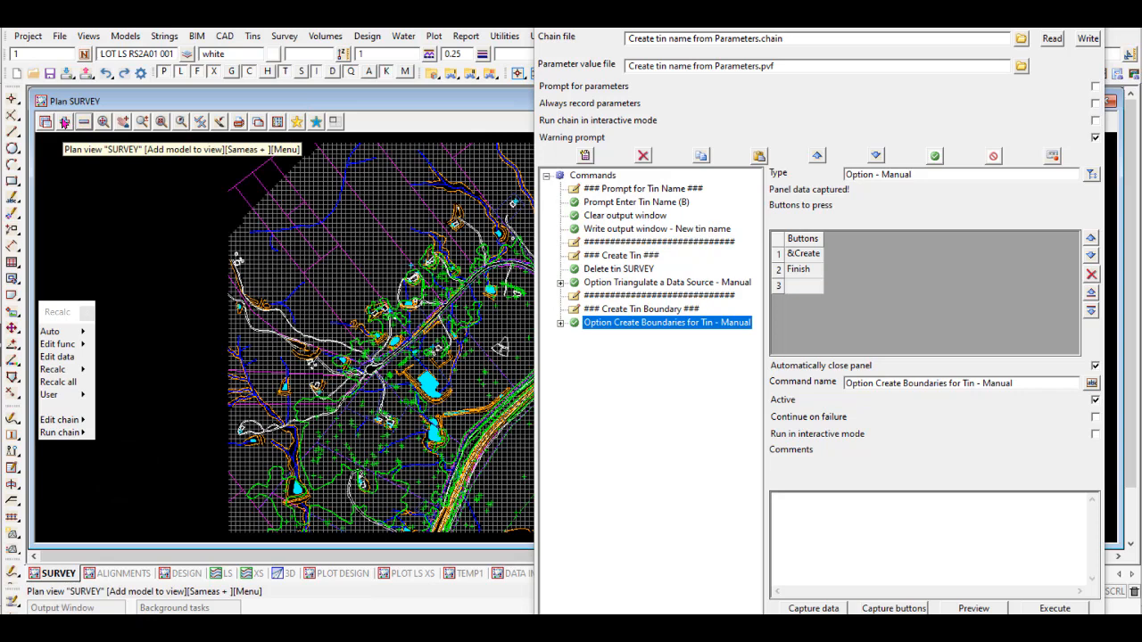
pyautogui.click(64, 123)
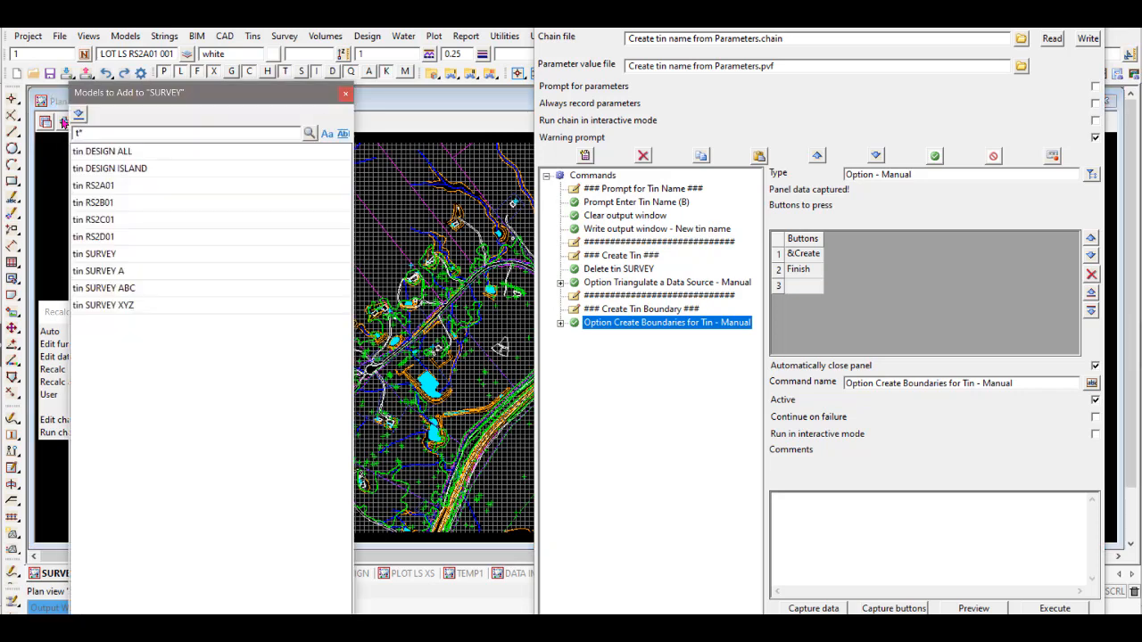
pyautogui.click(127, 306)
# Step: Remove tin SURVEY XYZ from the SURVEY plan view and add the boundary model bdy tin SURVEY XYZ
pyautogui.click(84, 123)
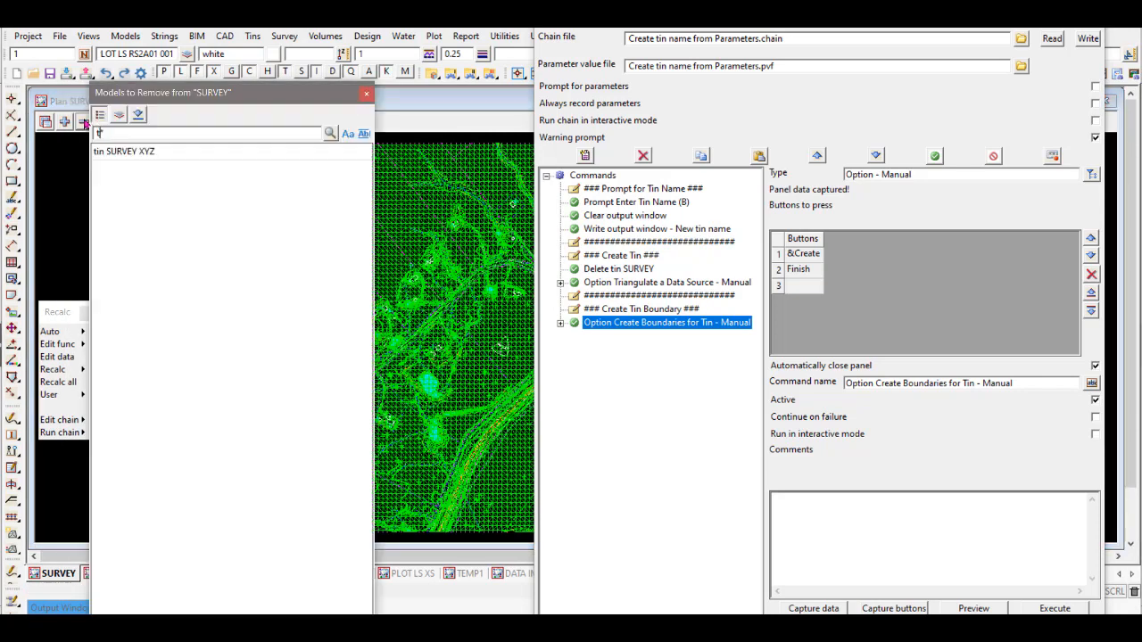
pyautogui.click(132, 152)
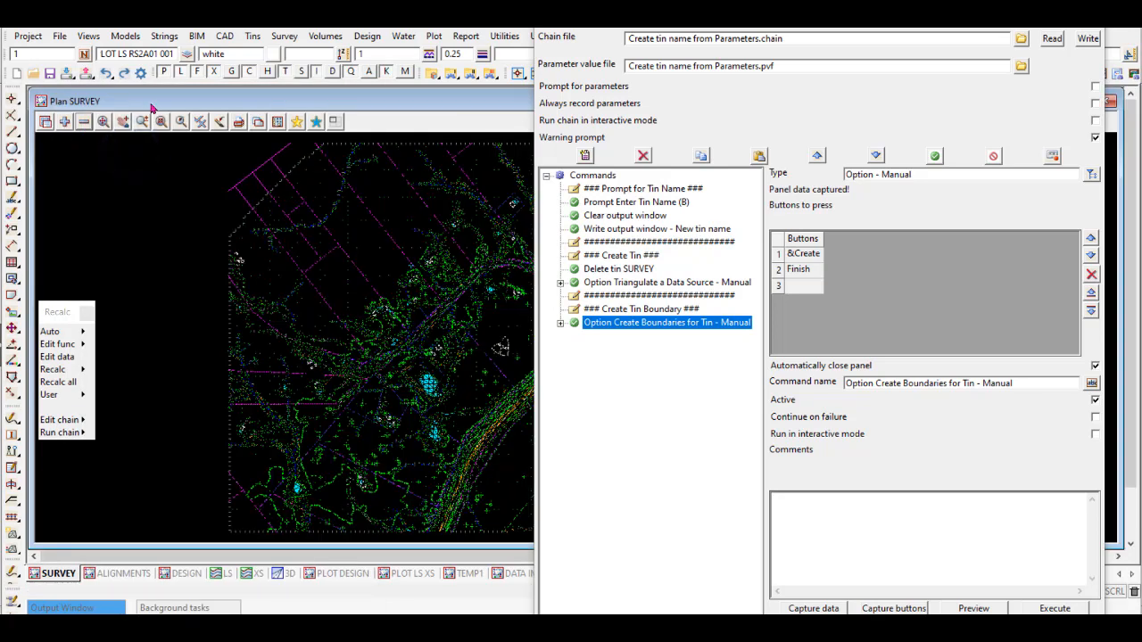
pyautogui.click(64, 123)
pyautogui.write('b')
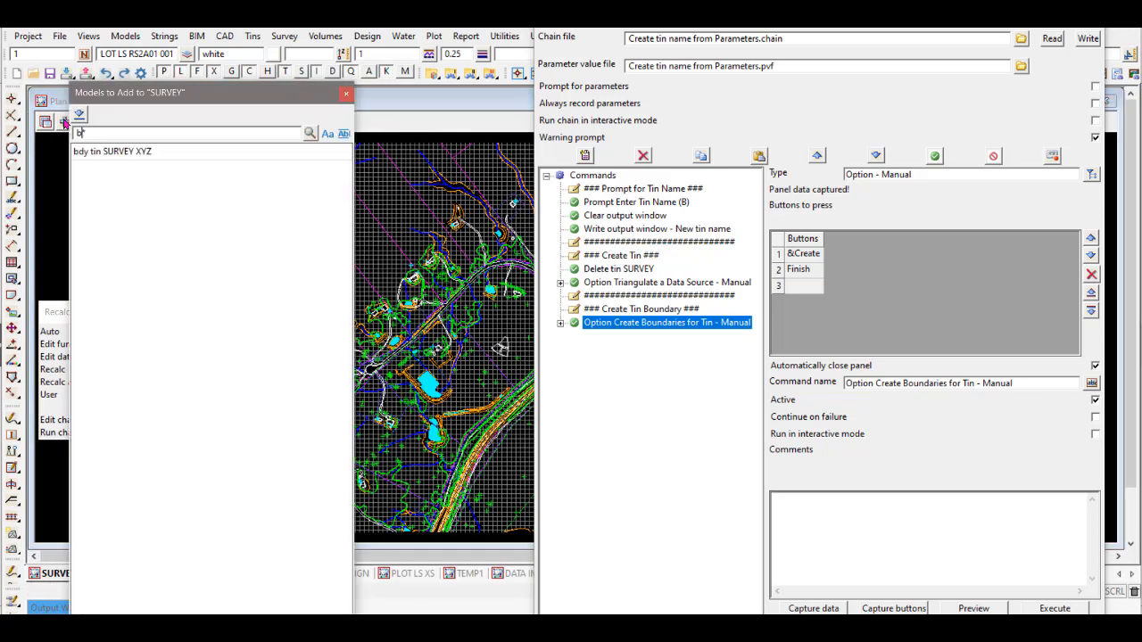
pyautogui.click(116, 153)
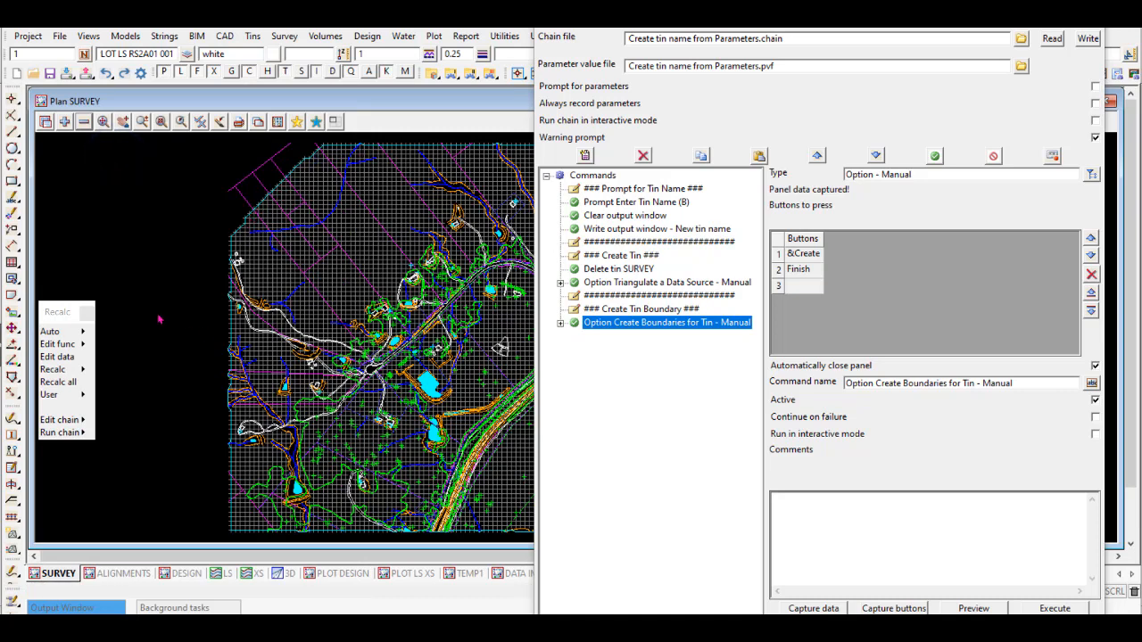
pyautogui.scroll(-1, 62, 217)
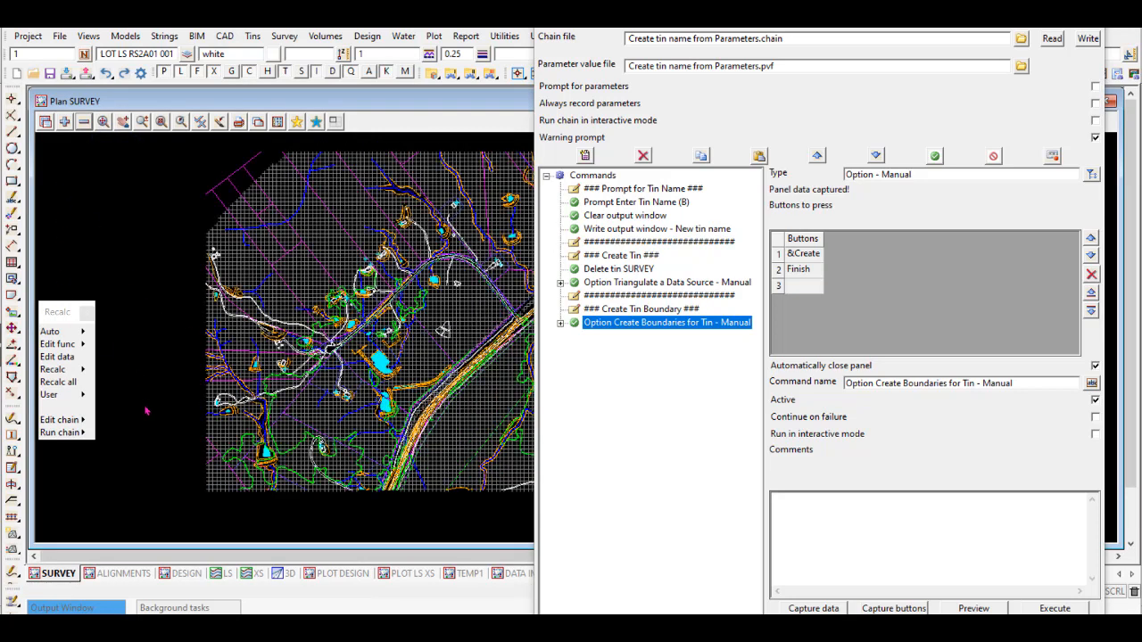
# Step: Write the chain file Create tin name from Parameters.chain over the existing one
pyautogui.scroll(-1, 146, 411)
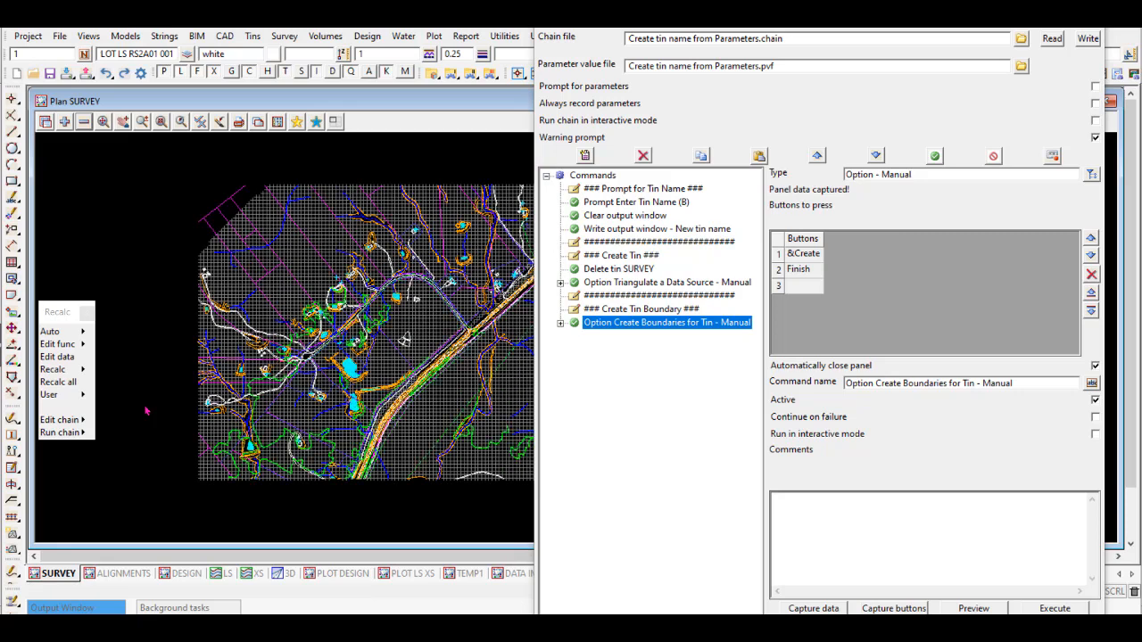
pyautogui.scroll(-1, 148, 392)
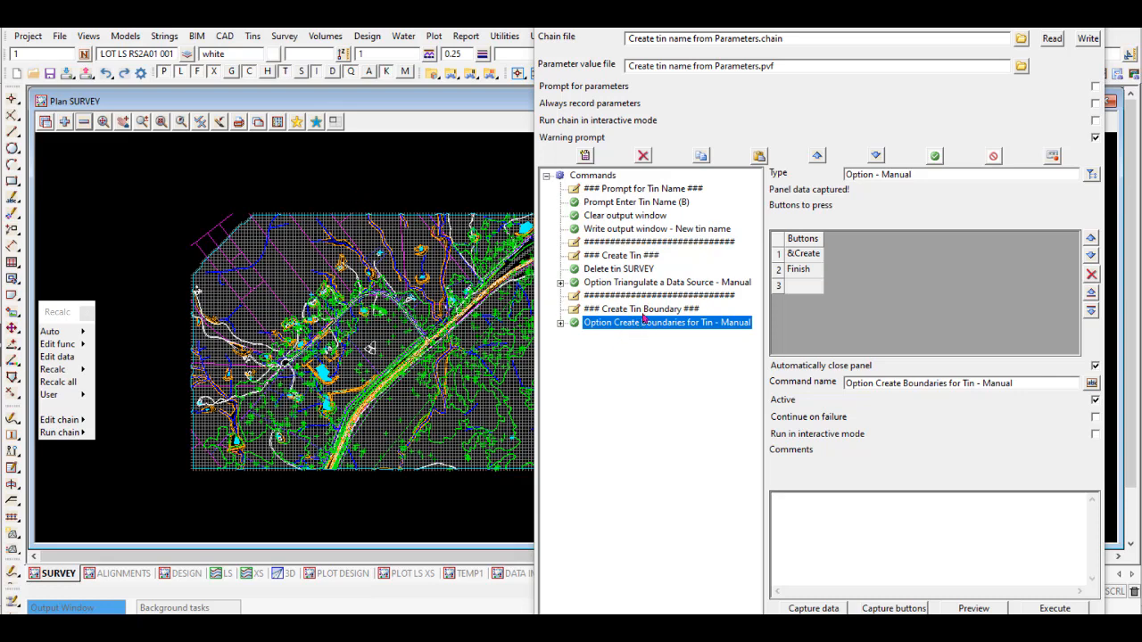
pyautogui.click(627, 258)
pyautogui.click(627, 310)
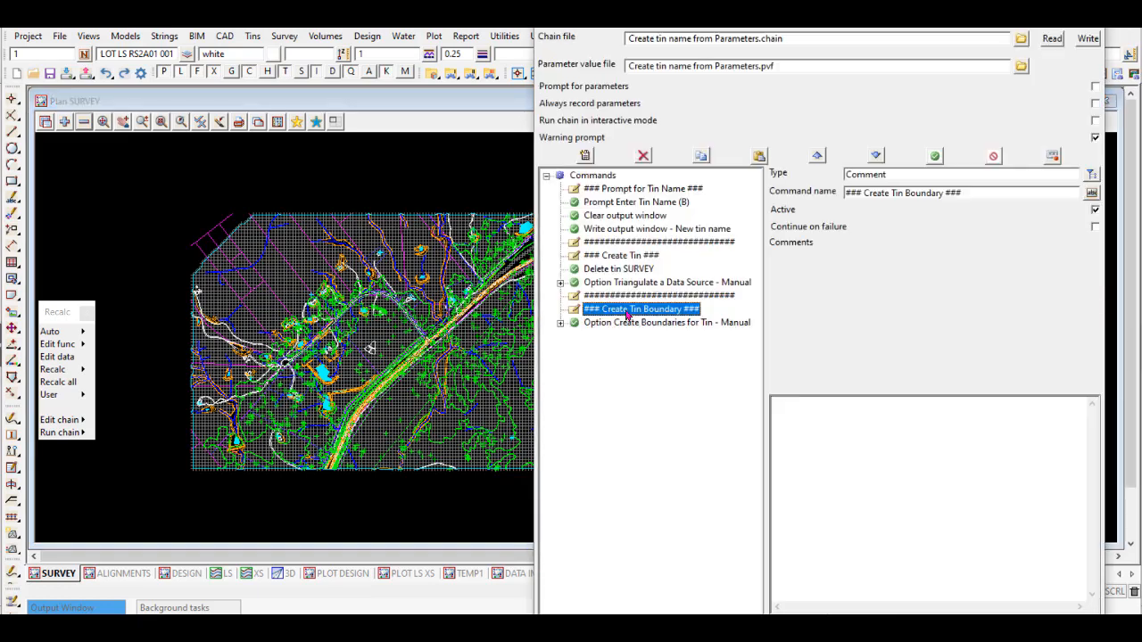
pyautogui.click(1087, 38)
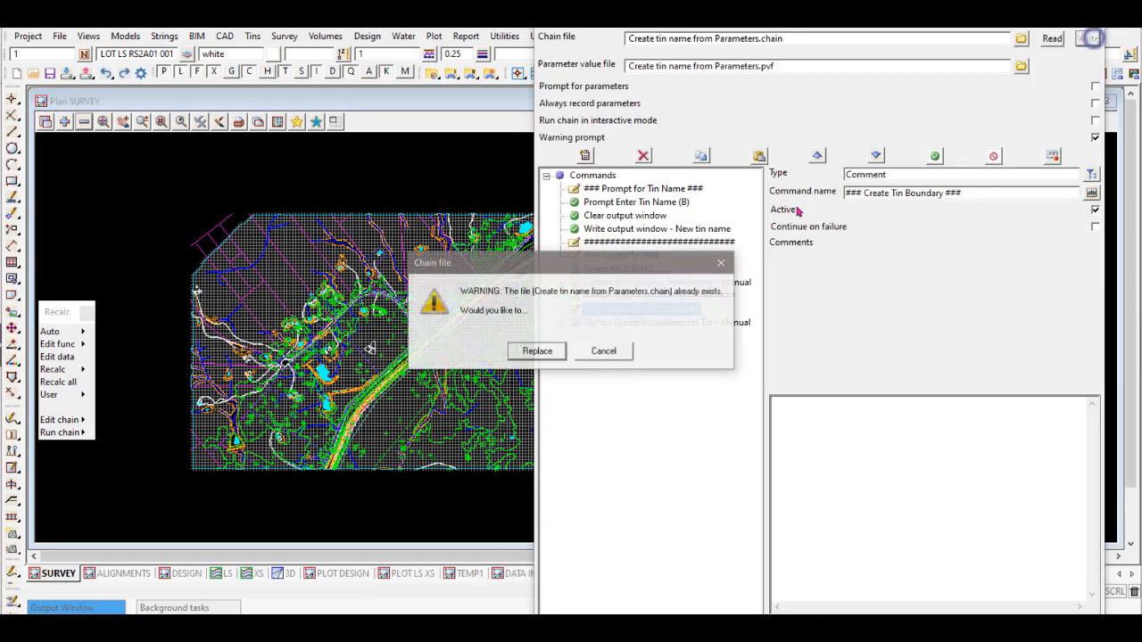
pyautogui.click(538, 351)
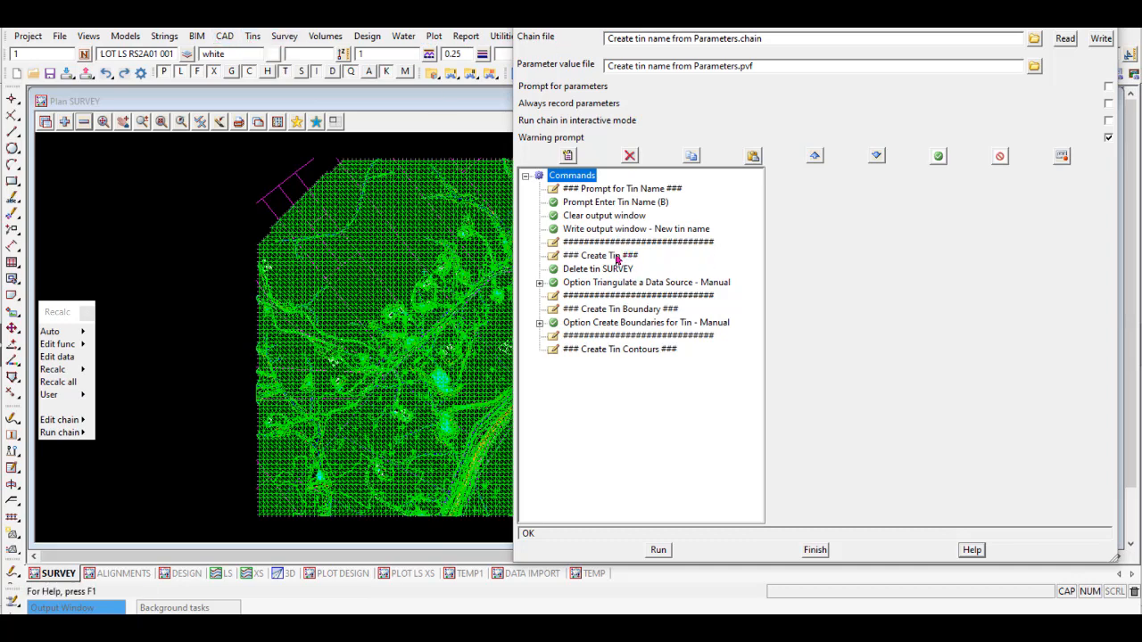
# Step: Start the Contour, Smooth and Label tool for tins and choose SURVEY A as the tin to contour
pyautogui.click(615, 352)
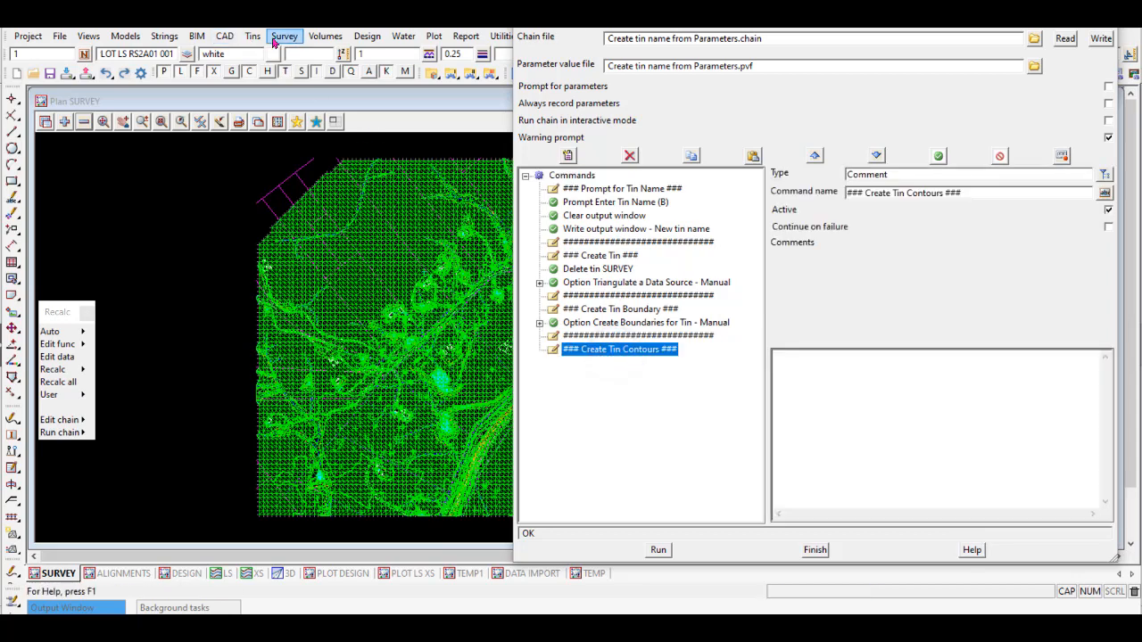
pyautogui.click(252, 39)
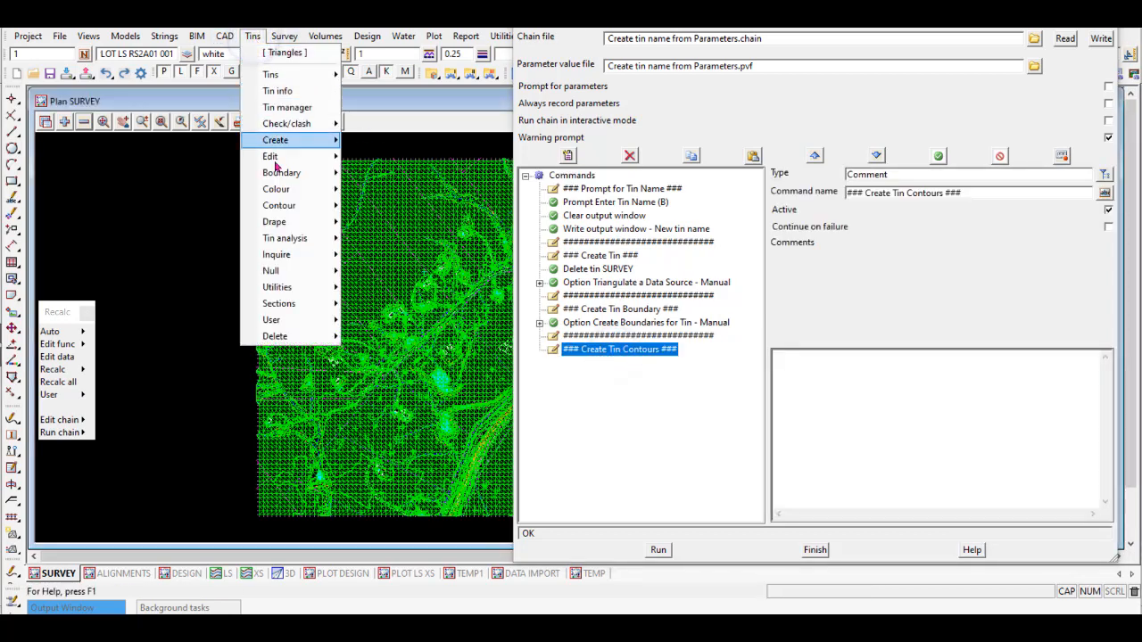
pyautogui.moveTo(285, 213)
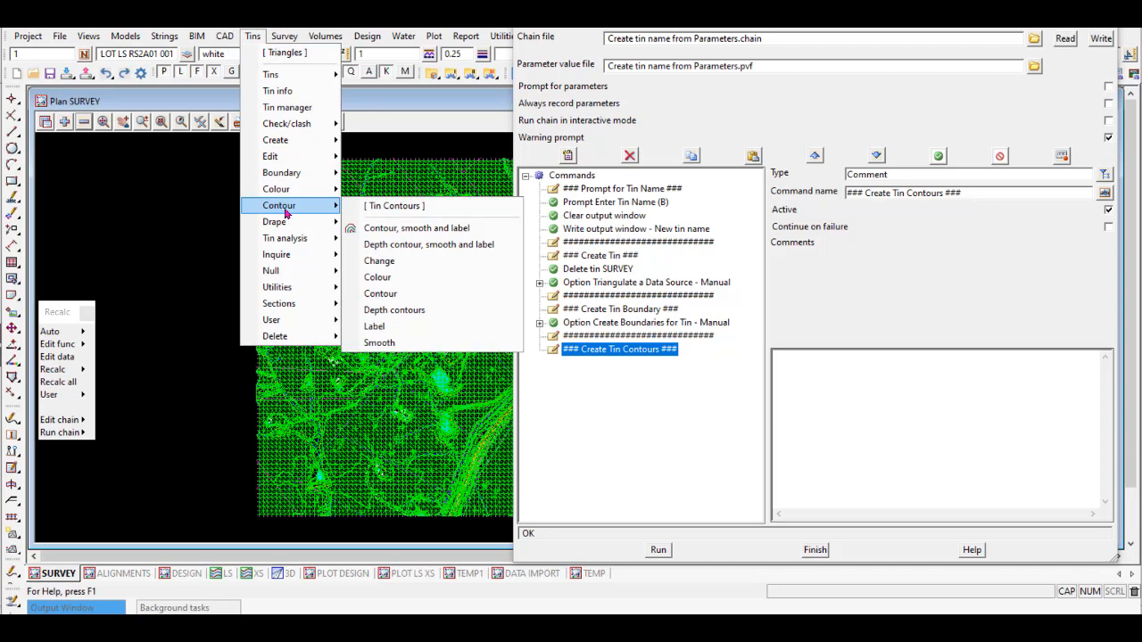
pyautogui.click(391, 230)
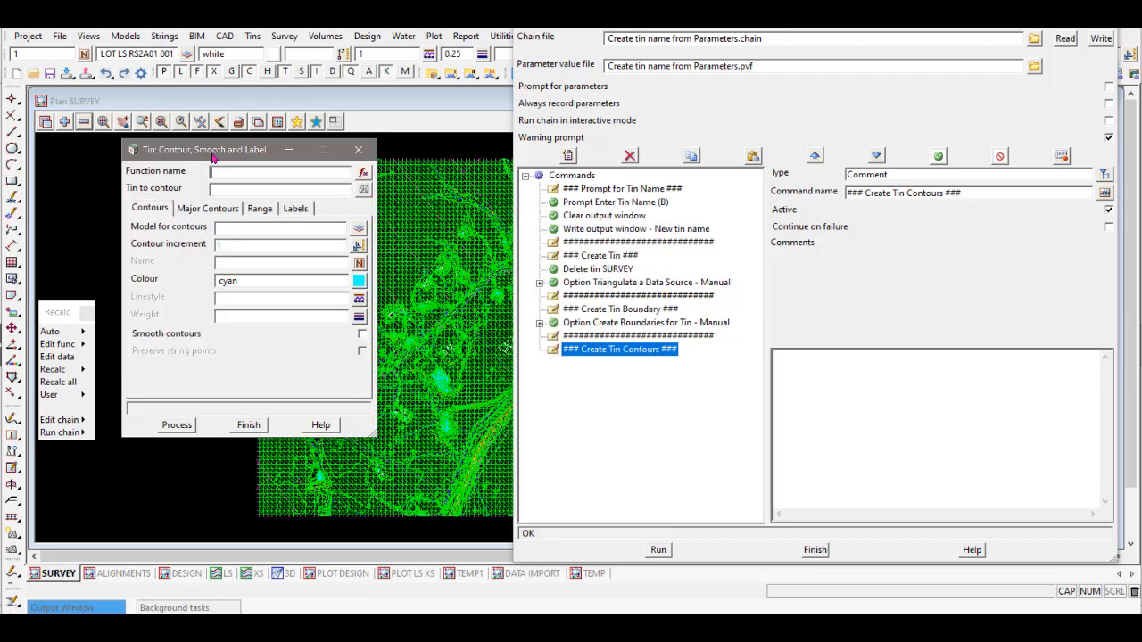
pyautogui.click(364, 191)
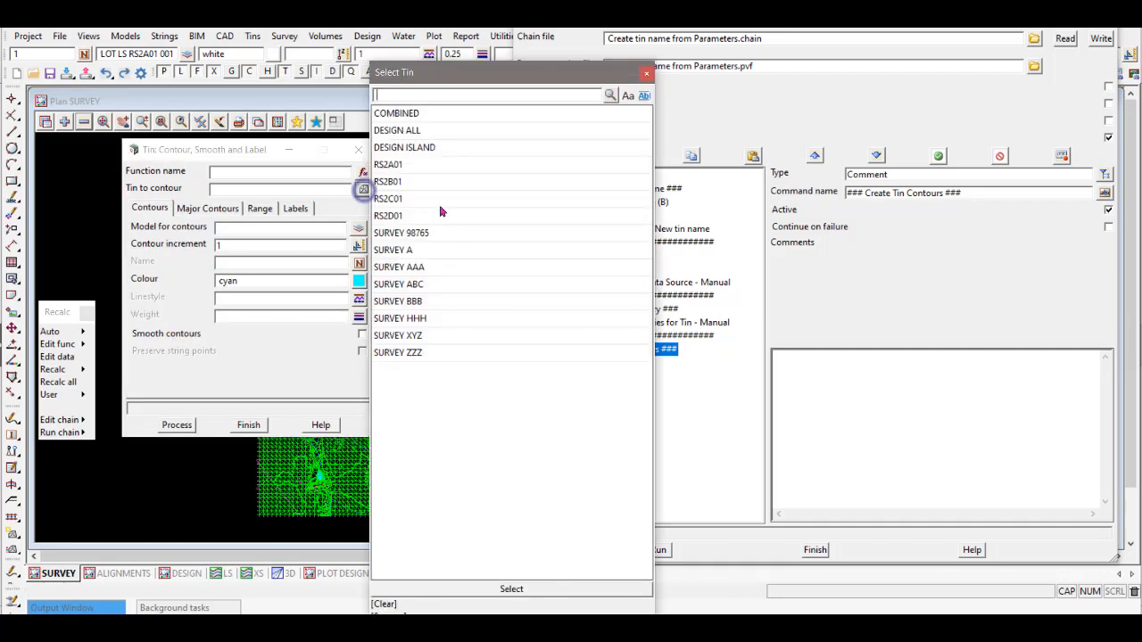
pyautogui.doubleClick(410, 248)
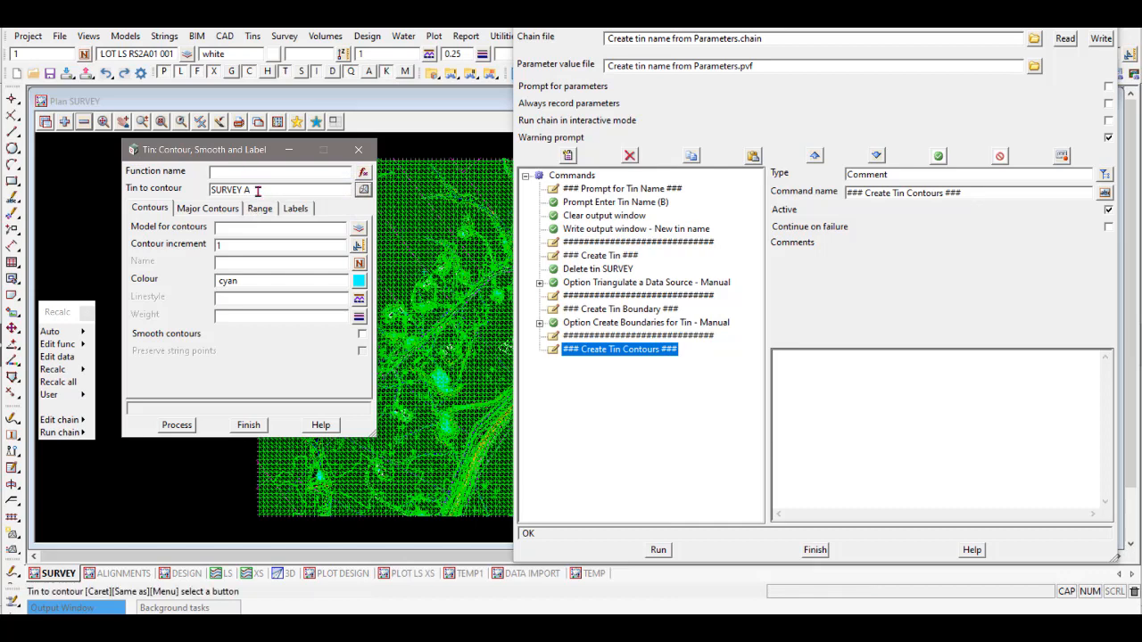
# Step: Set the function name to Contours SURVEY A and the model for contours to Contours SURVEY A Min
pyautogui.doubleClick(257, 190)
pyautogui.hotkey('ctrl', 'c')
pyautogui.click(231, 175)
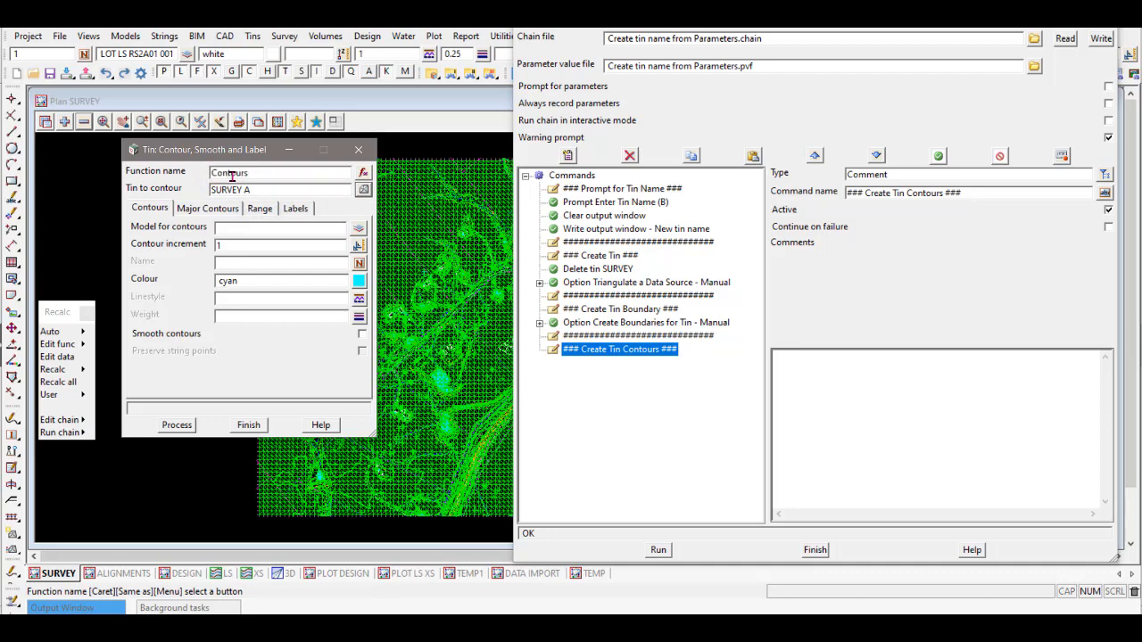
pyautogui.hotkey('ctrl', 'v')
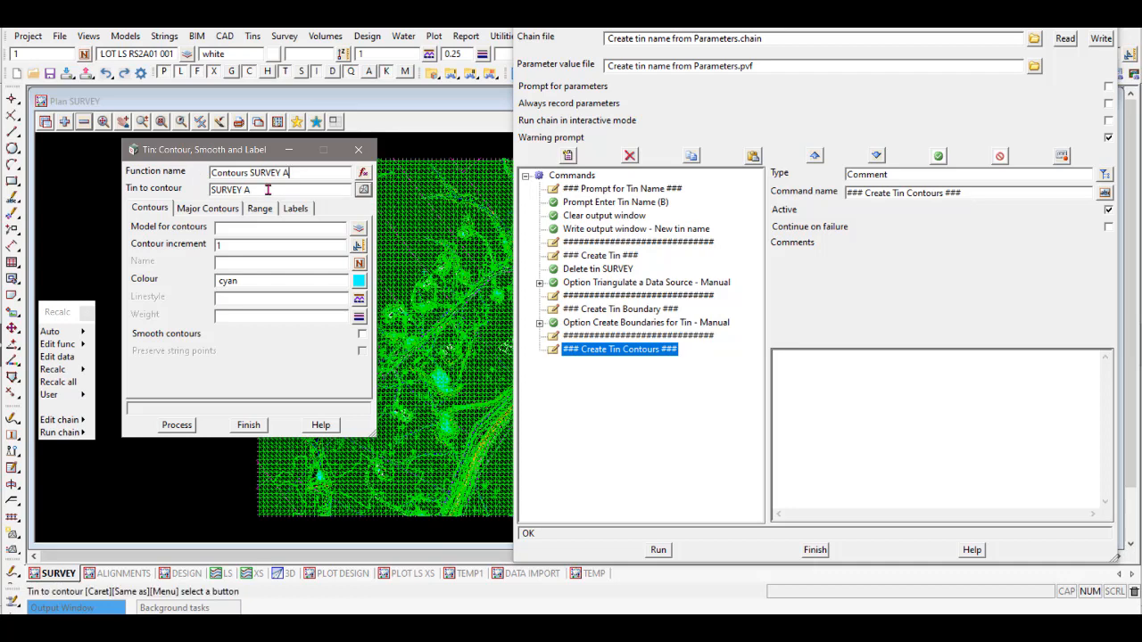
pyautogui.click(247, 230)
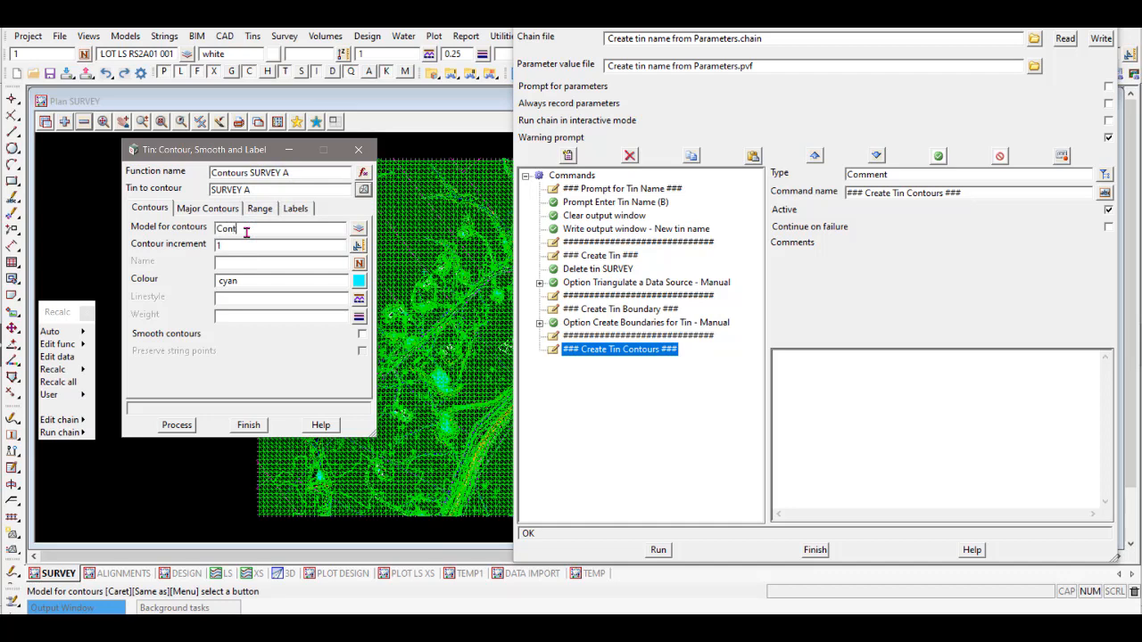
pyautogui.write('Contours SURVEY A Min')
# Step: Set the model for major contours to Contours SURVEY A Maj and widen the dialog to fit the name
pyautogui.moveTo(332, 229); pyautogui.dragTo(172, 229)
pyautogui.hotkey('ctrl', 'c')
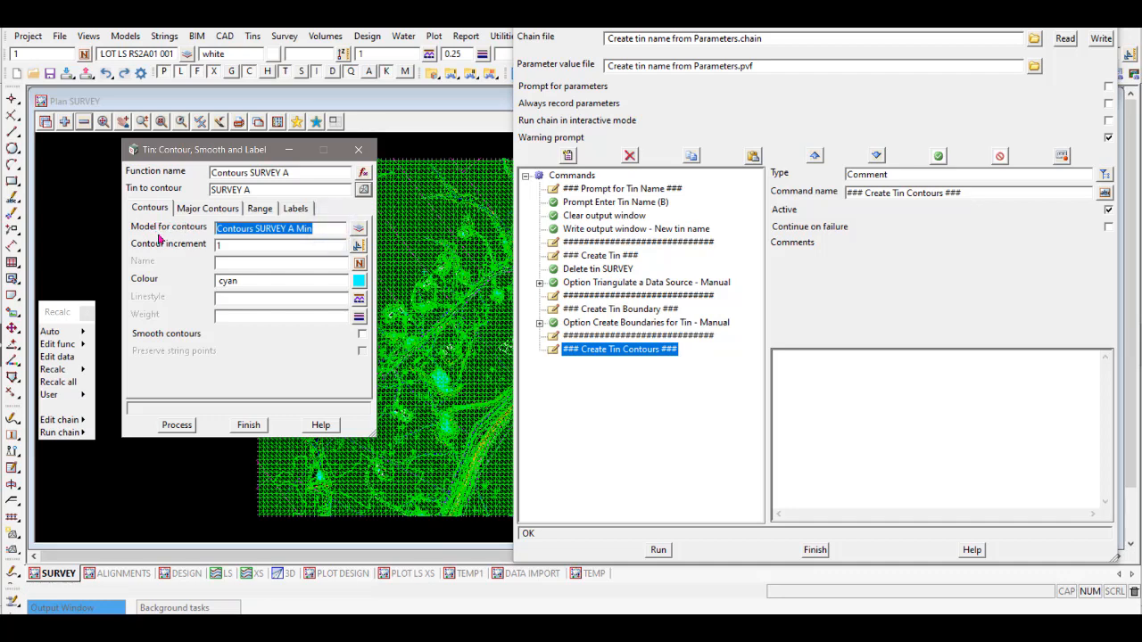
pyautogui.click(205, 207)
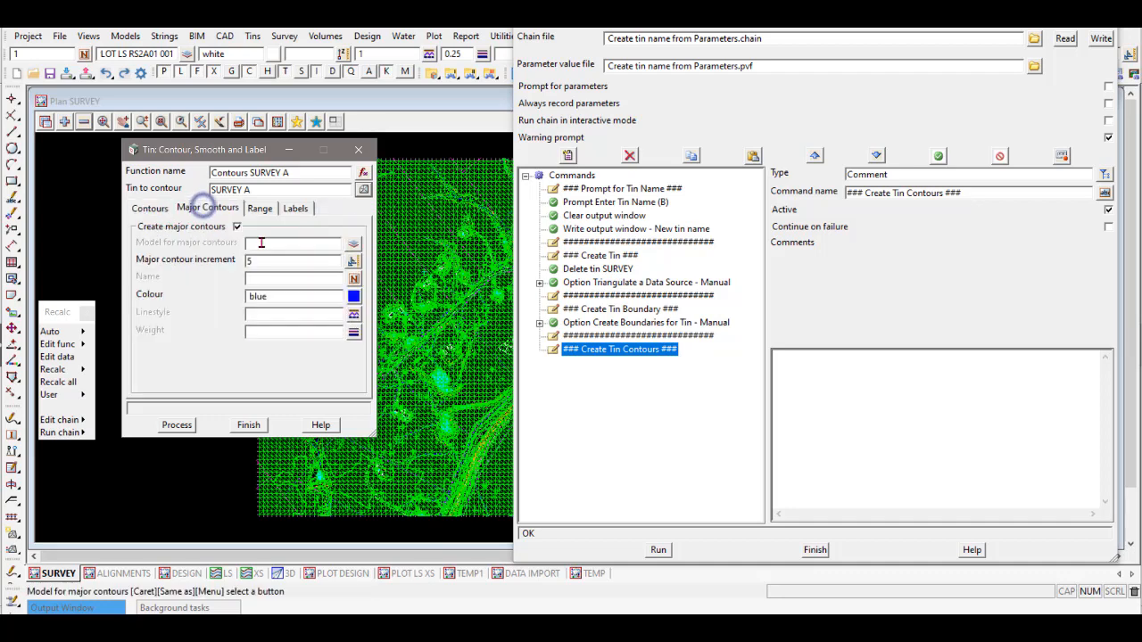
pyautogui.click(264, 244)
pyautogui.hotkey('ctrl', 'v')
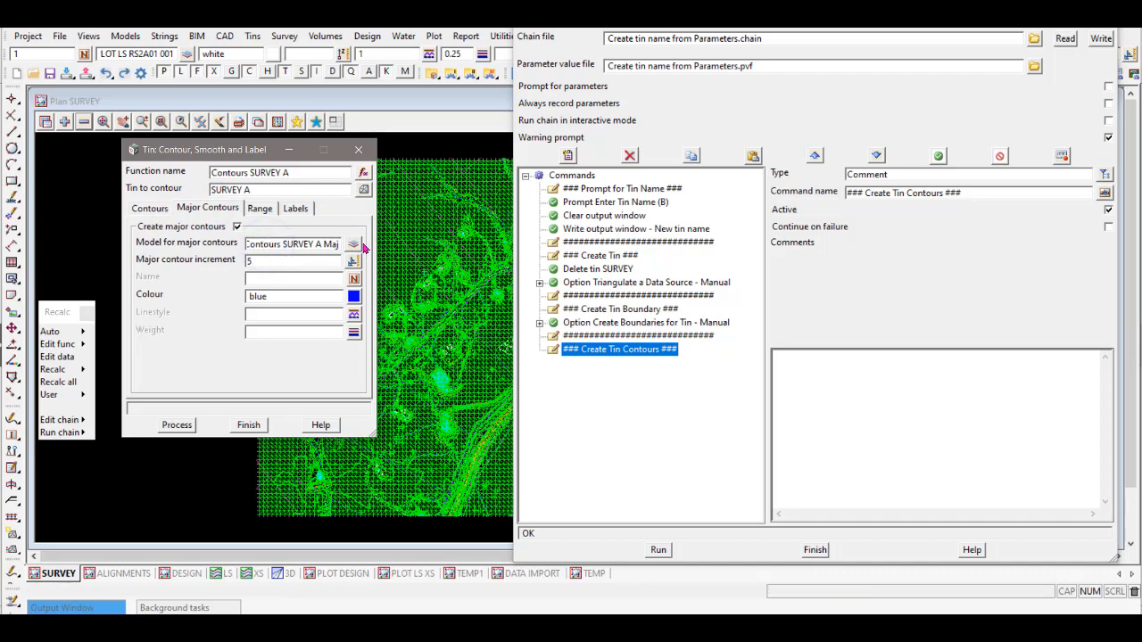
pyautogui.moveTo(376, 256); pyautogui.dragTo(403, 261)
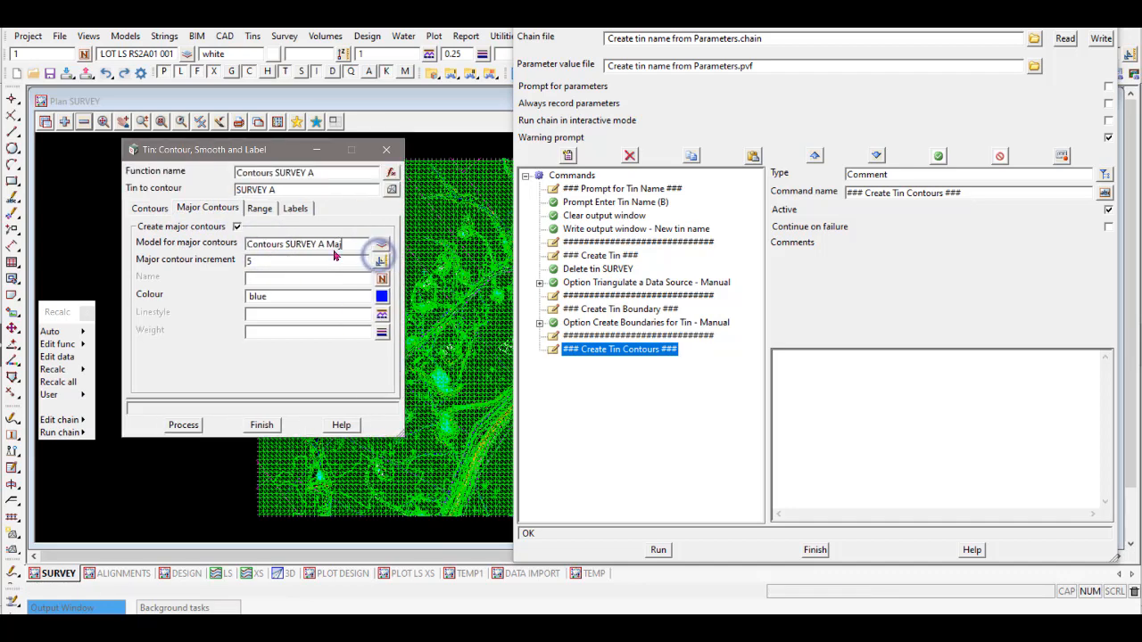
# Step: Label major contours only, using the label model Contours SURVEY A Lab and the textstyle Text Whiteout 1.5mm
pyautogui.click(295, 208)
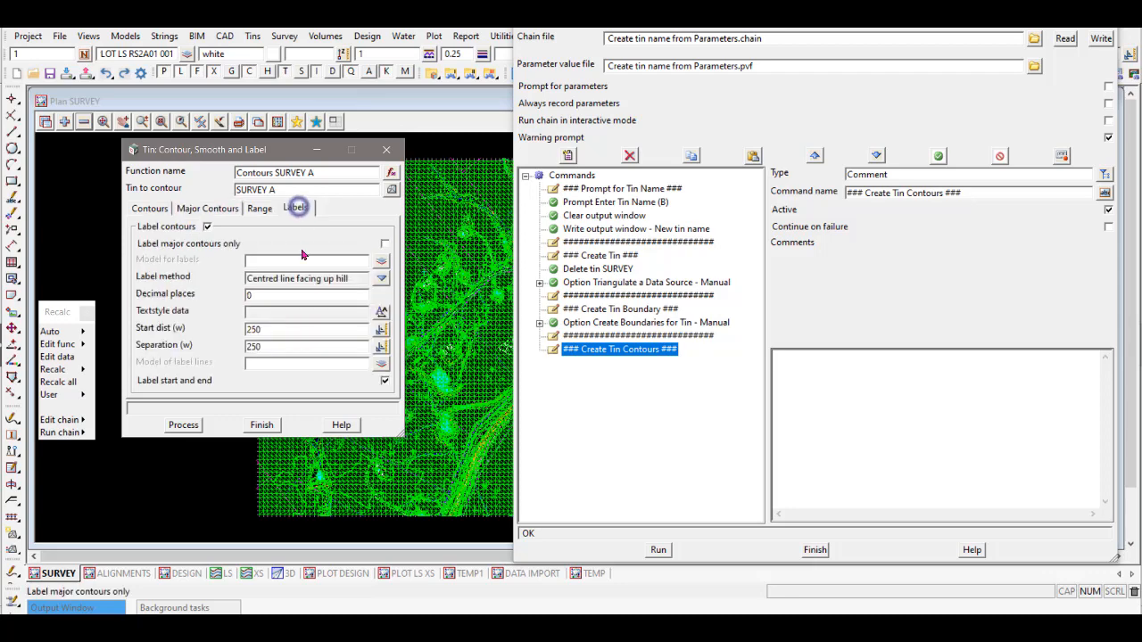
pyautogui.click(282, 261)
pyautogui.hotkey('ctrl', 'v')
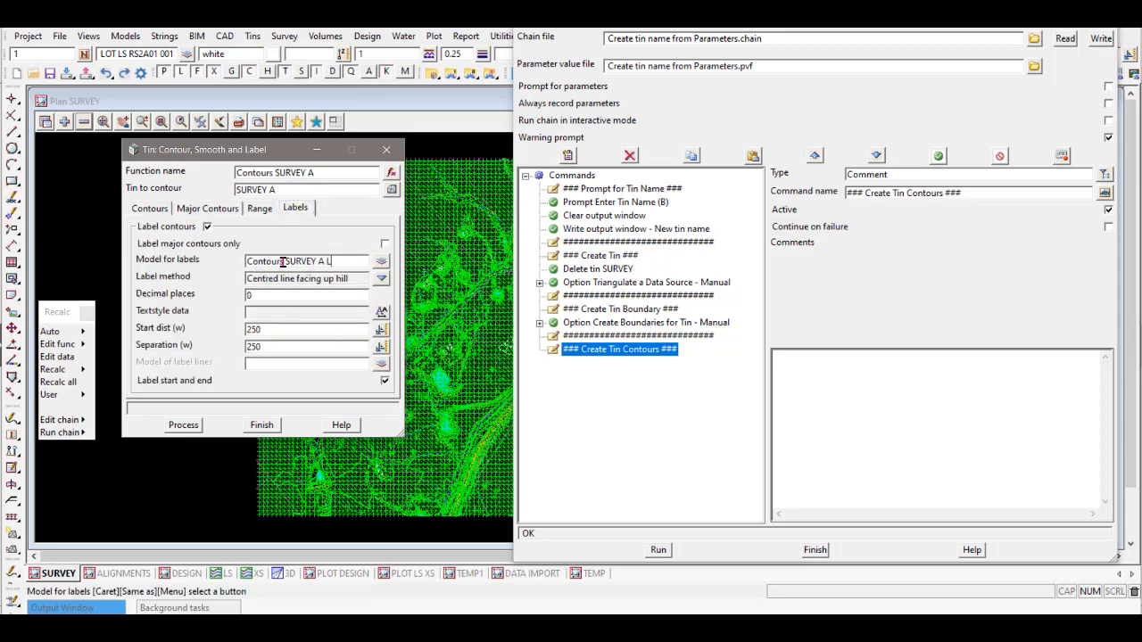
pyautogui.click(385, 243)
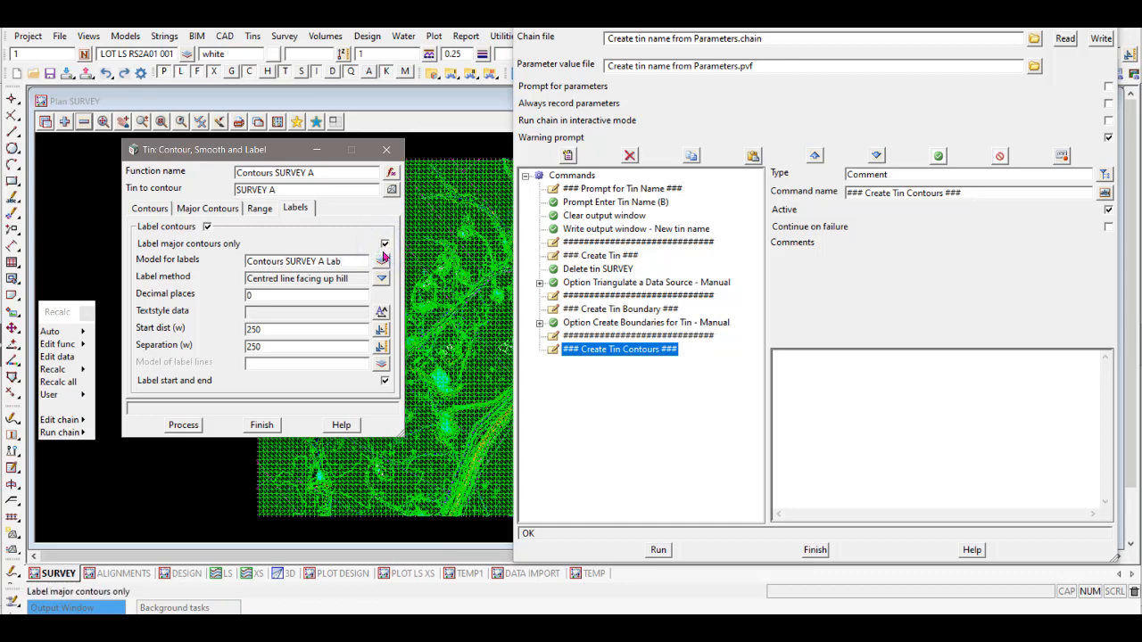
pyautogui.click(382, 312)
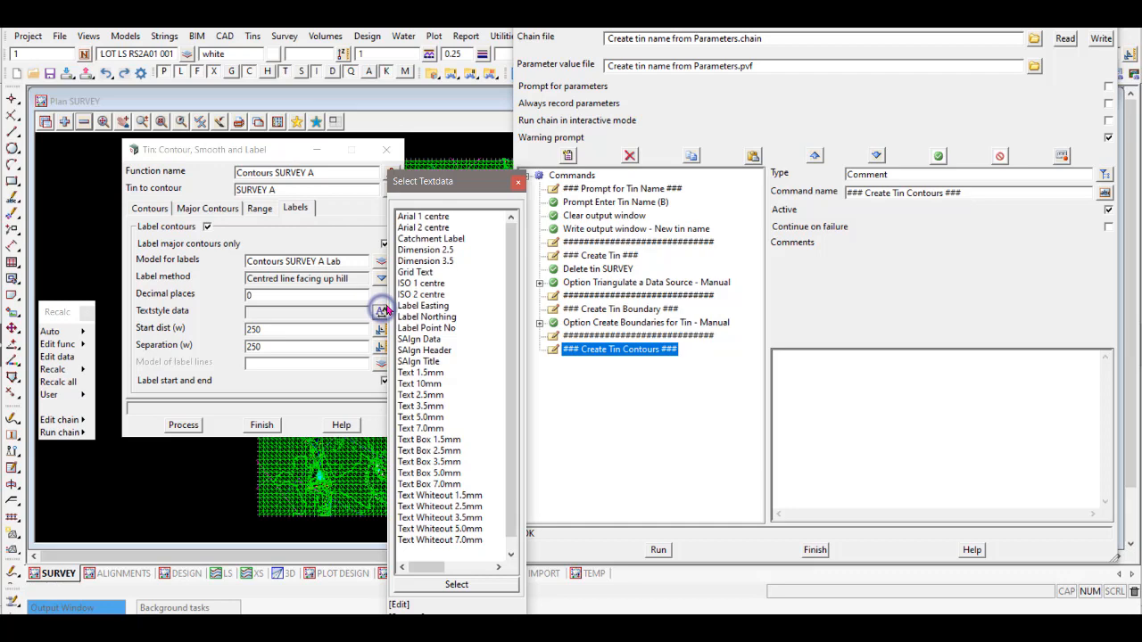
pyautogui.doubleClick(453, 497)
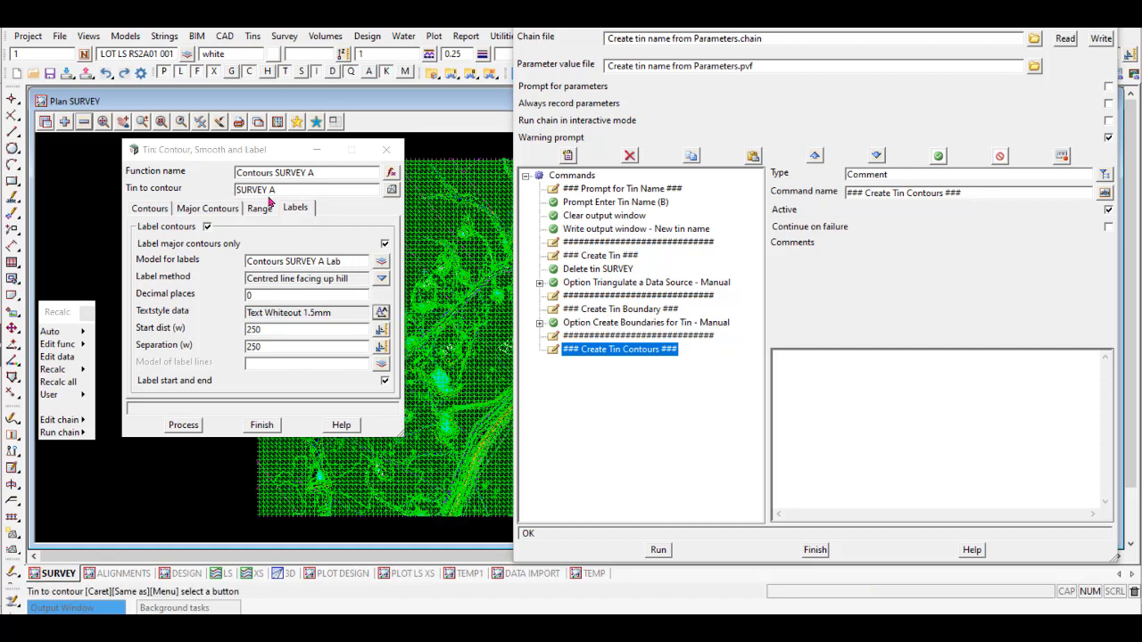
pyautogui.click(148, 209)
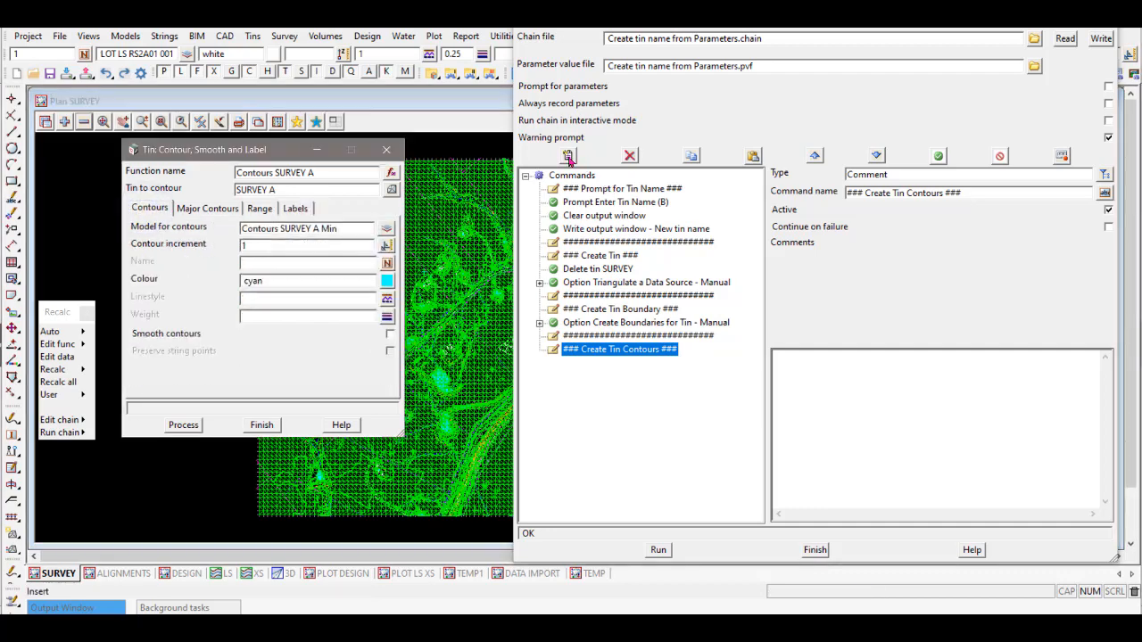
# Step: Insert an Option - Manual command below the Create Tin Contours comment and capture the contour dialog's data into it
pyautogui.click(568, 157)
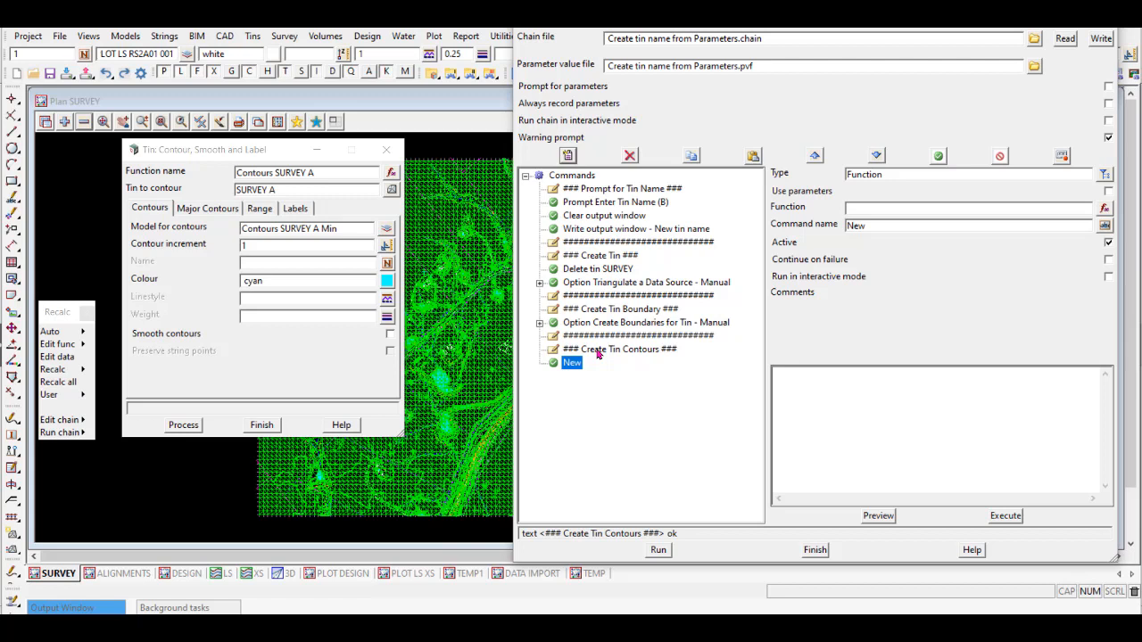
pyautogui.click(1104, 175)
pyautogui.click(966, 222)
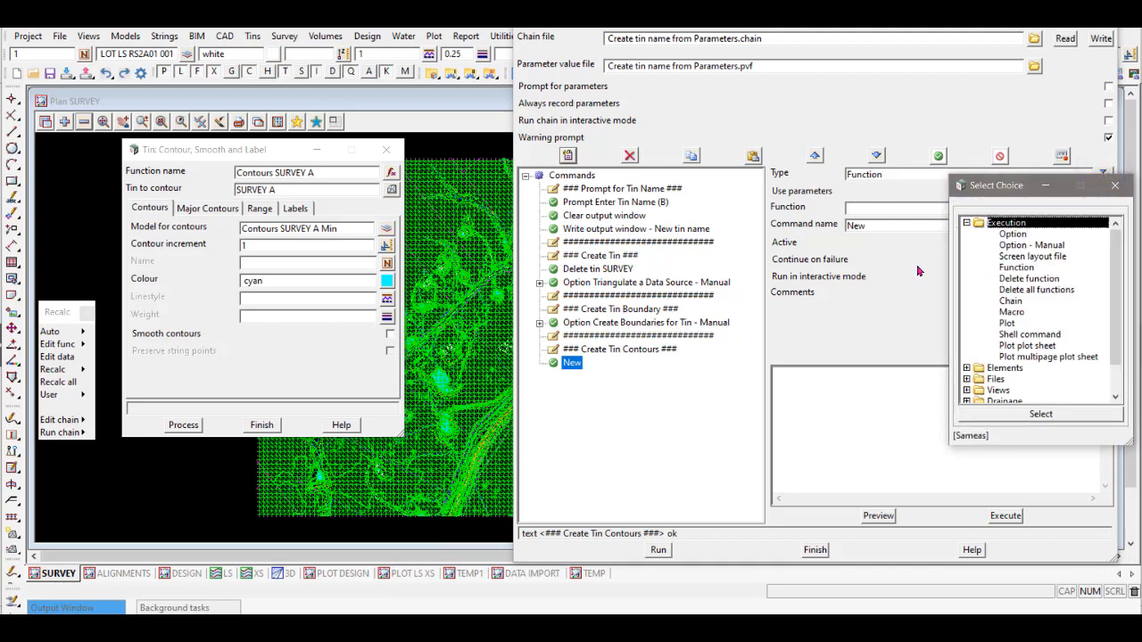
pyautogui.click(1031, 248)
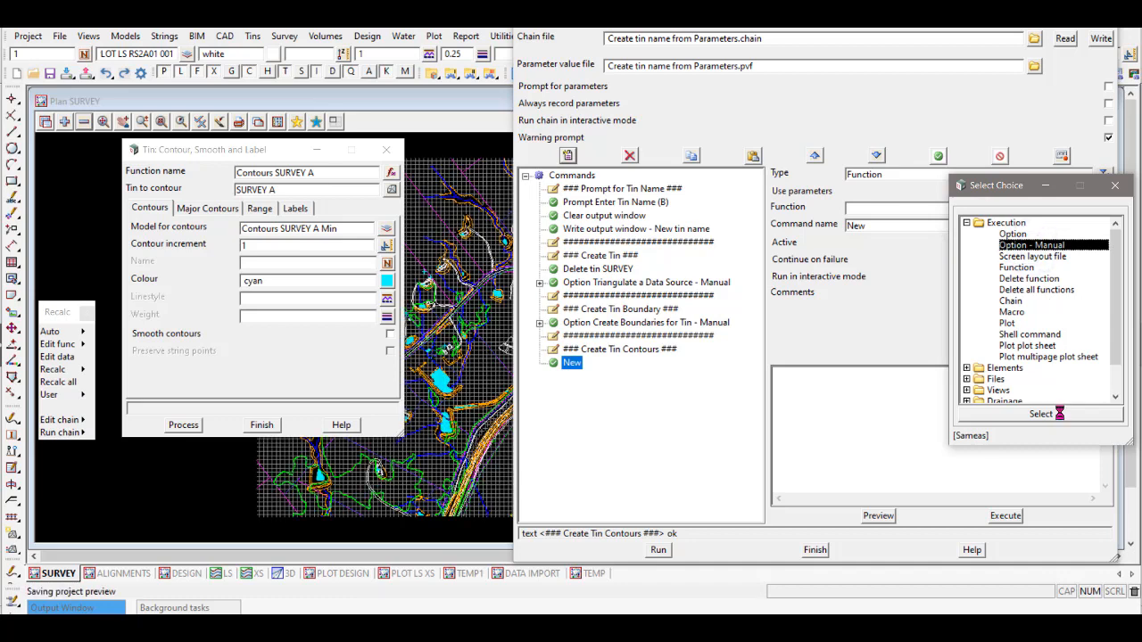
pyautogui.click(1043, 413)
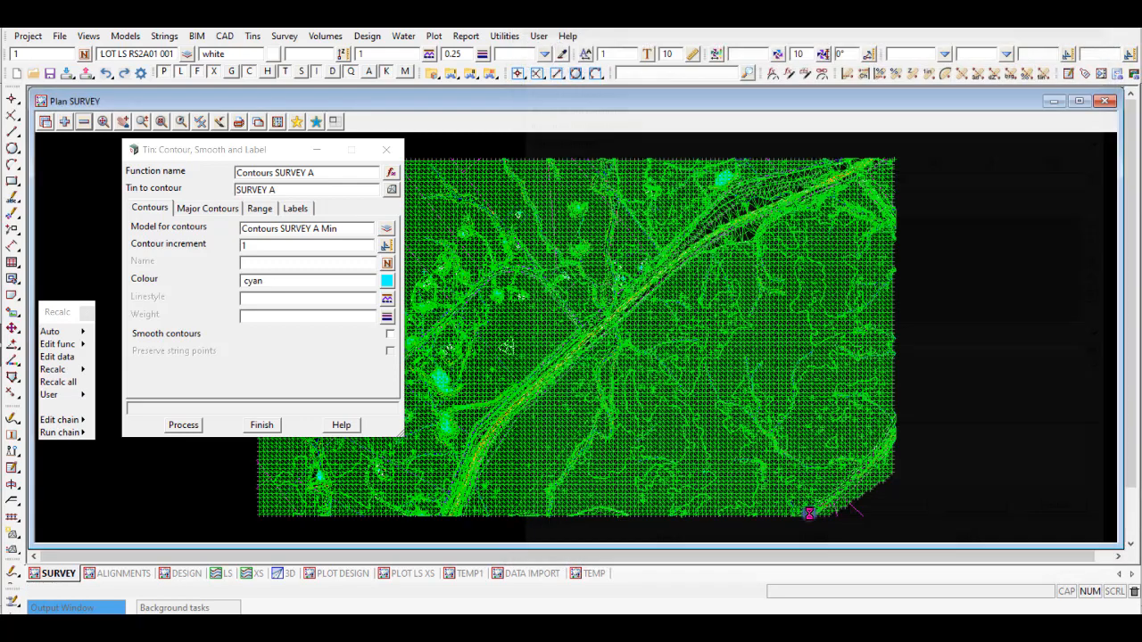
pyautogui.click(816, 516)
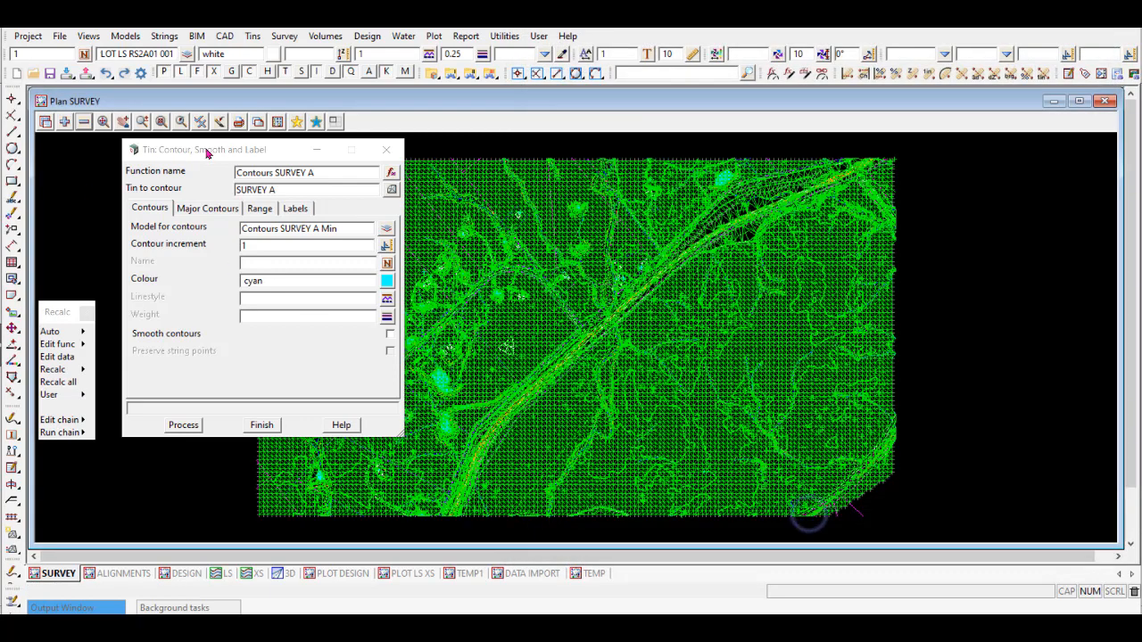
pyautogui.click(210, 153)
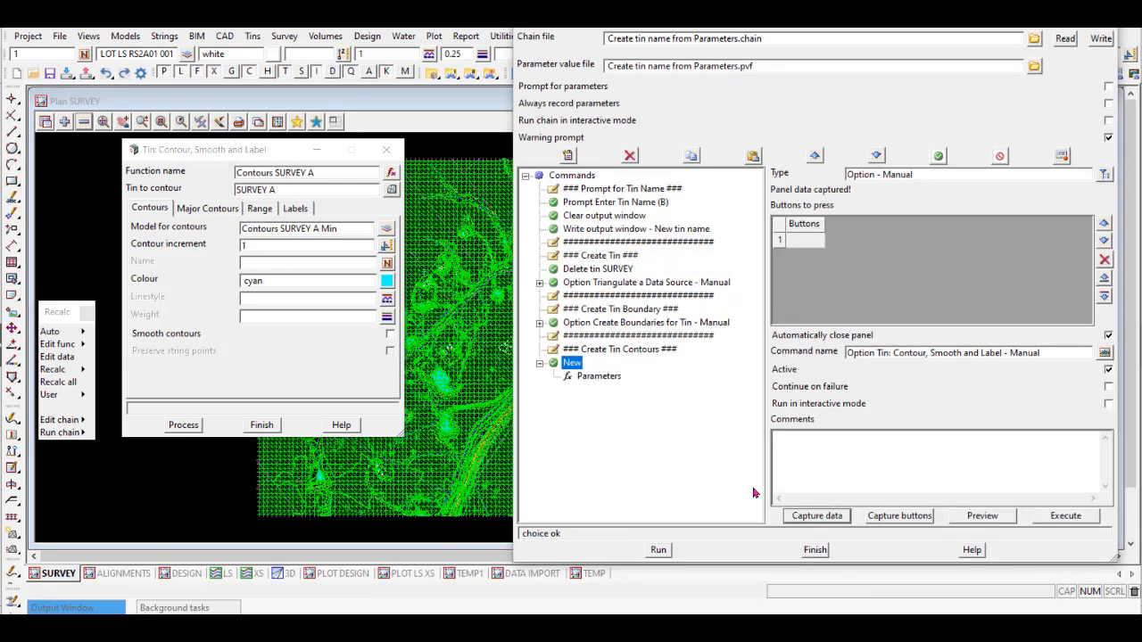
# Step: Capture Process and Finish as the contour command's buttons to press, and write the chain file over the existing one
pyautogui.click(899, 515)
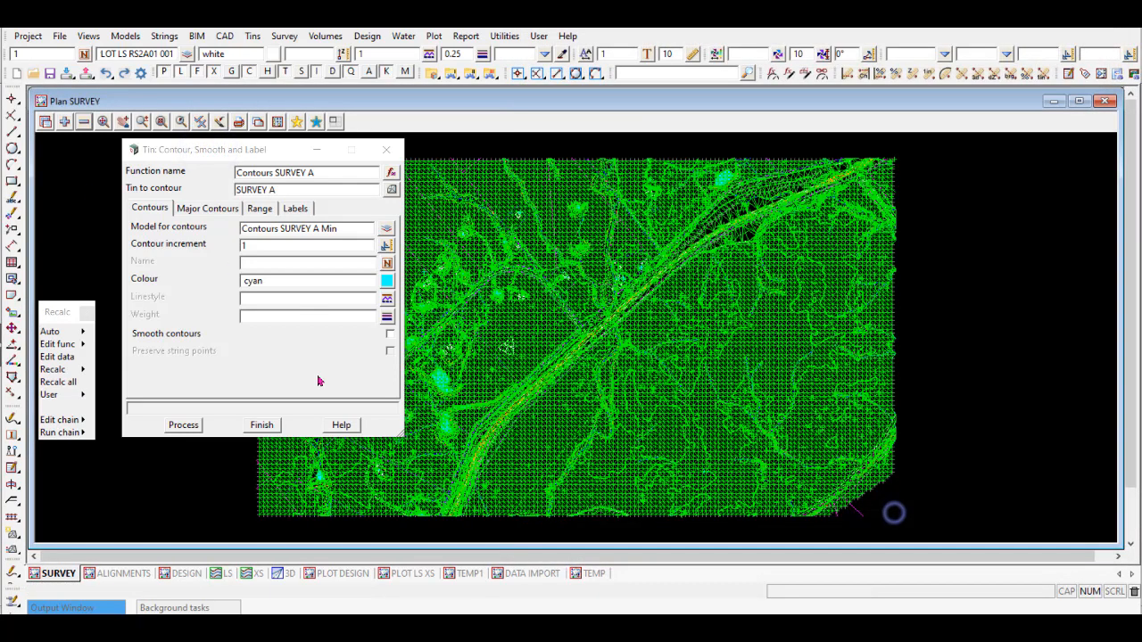
pyautogui.click(183, 425)
pyautogui.click(899, 516)
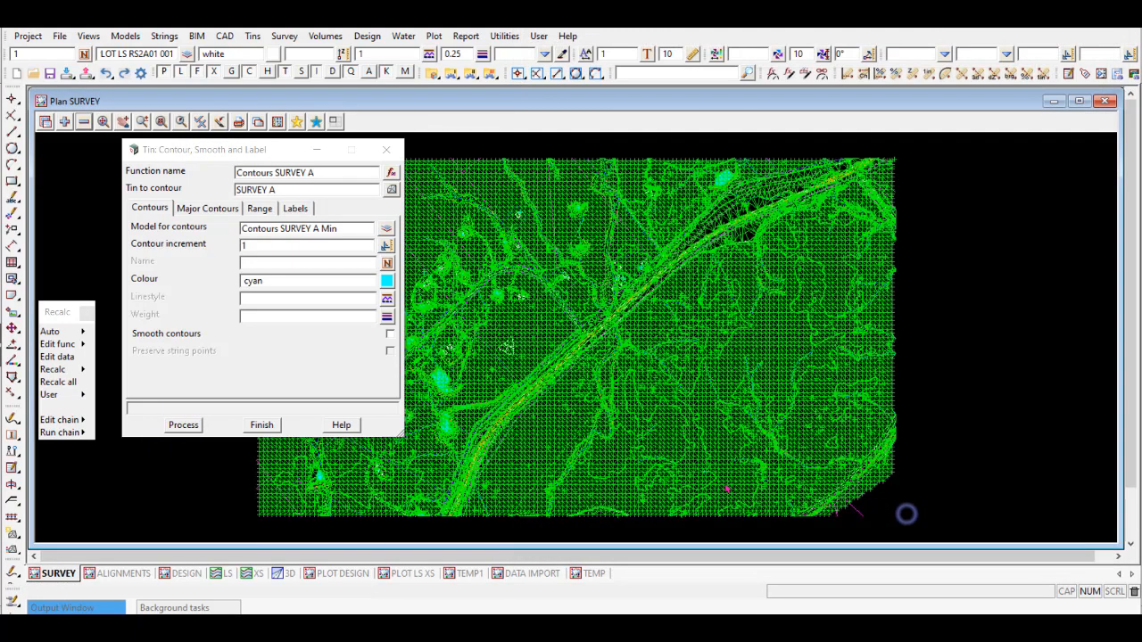
pyautogui.click(261, 425)
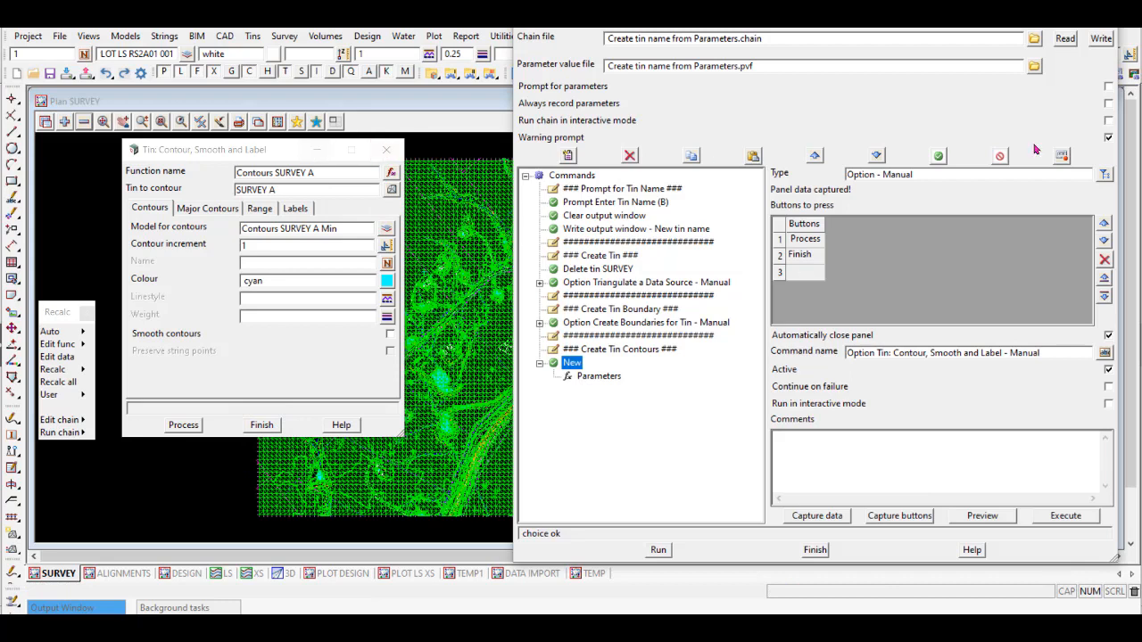
pyautogui.click(1101, 39)
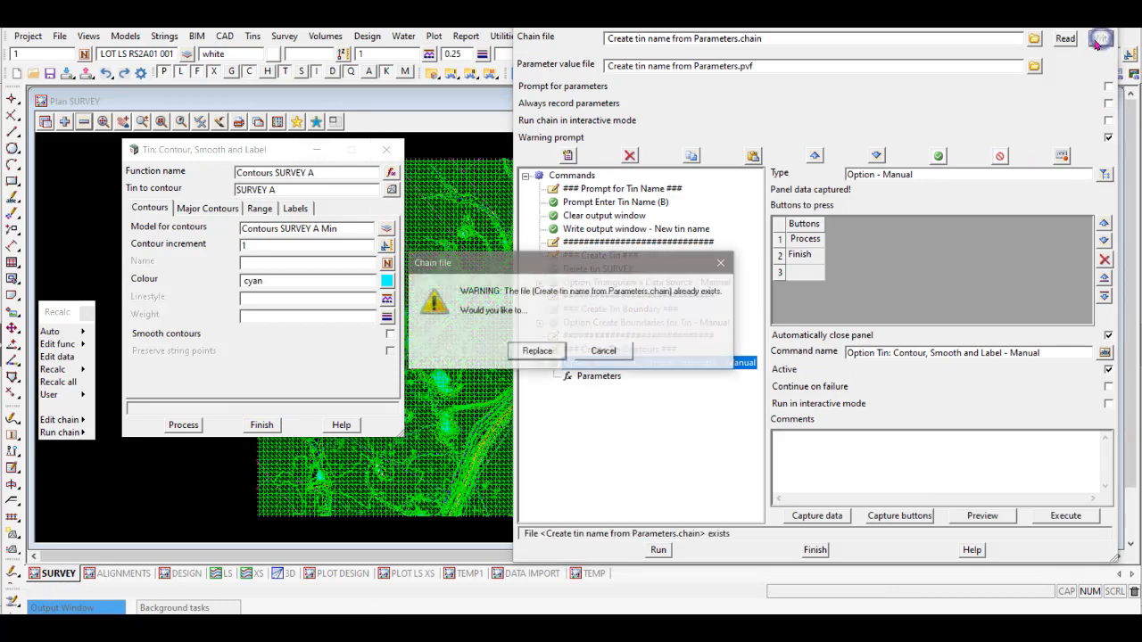
pyautogui.click(536, 351)
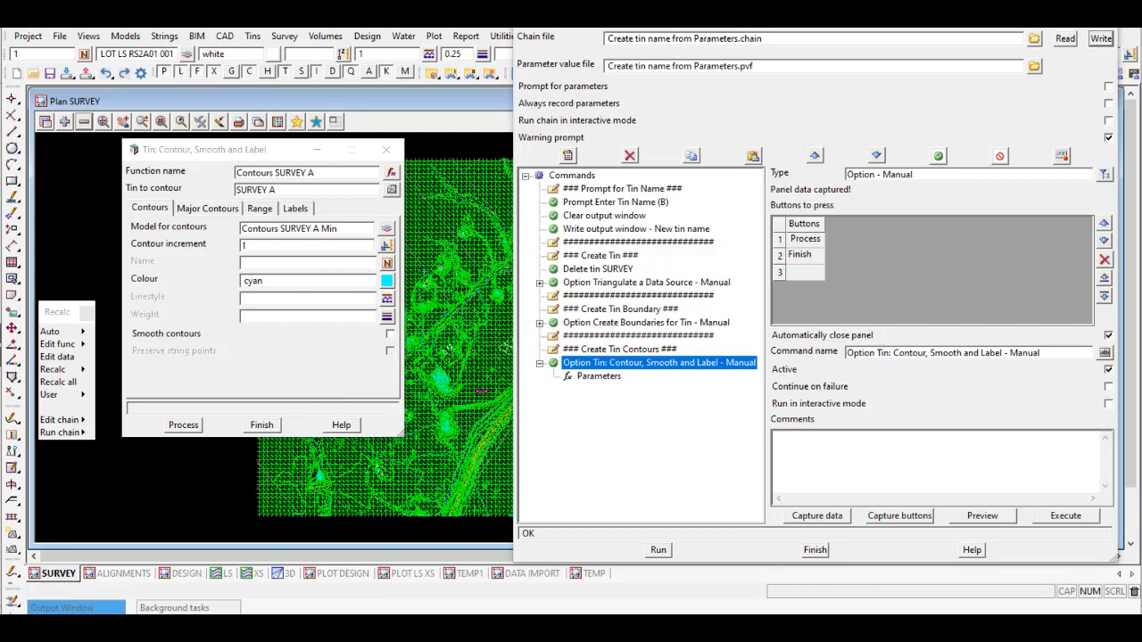
# Step: Close the contour dialog, preview the captured contour command, and examine its function name, tin, and models for contours, major contours and labels
pyautogui.click(262, 425)
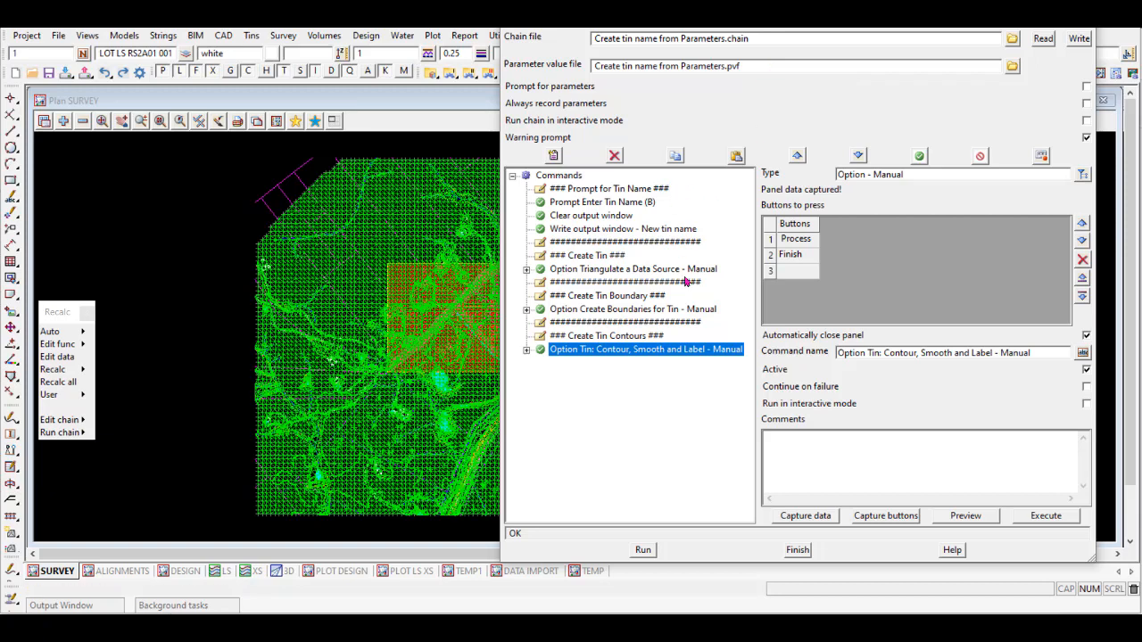
pyautogui.click(965, 516)
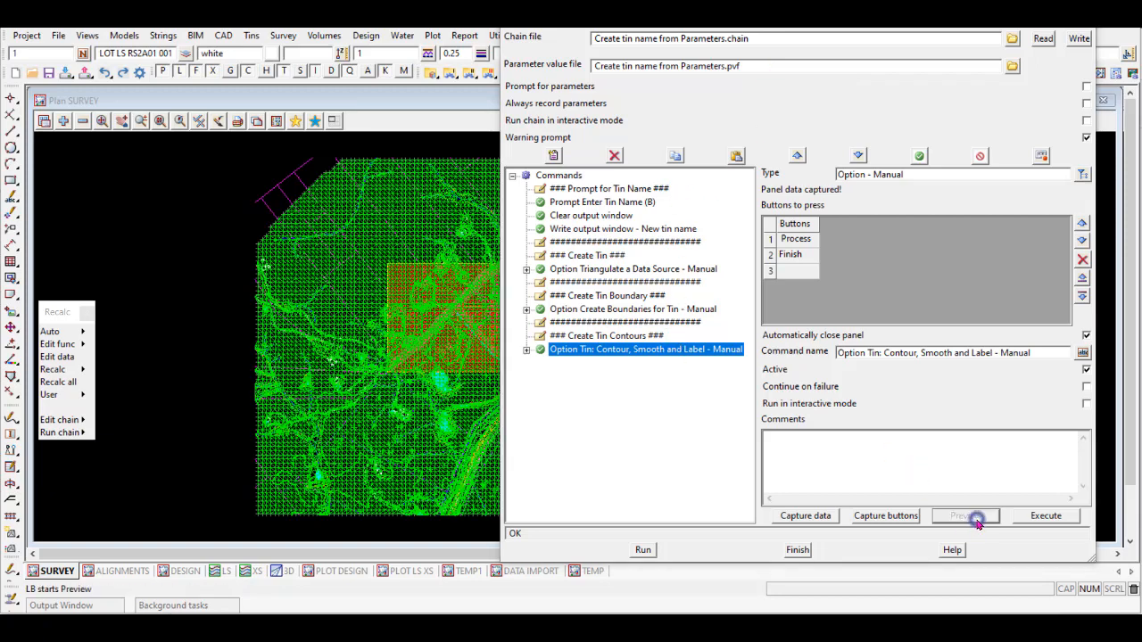
pyautogui.moveTo(281, 159); pyautogui.dragTo(311, 150)
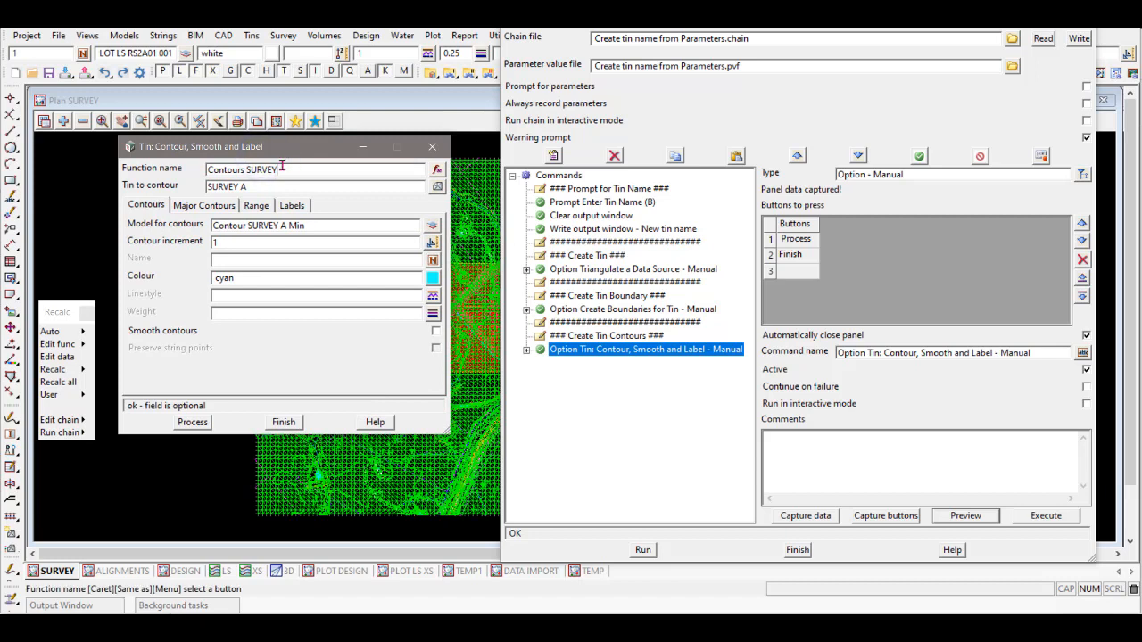
pyautogui.tripleClick(285, 168)
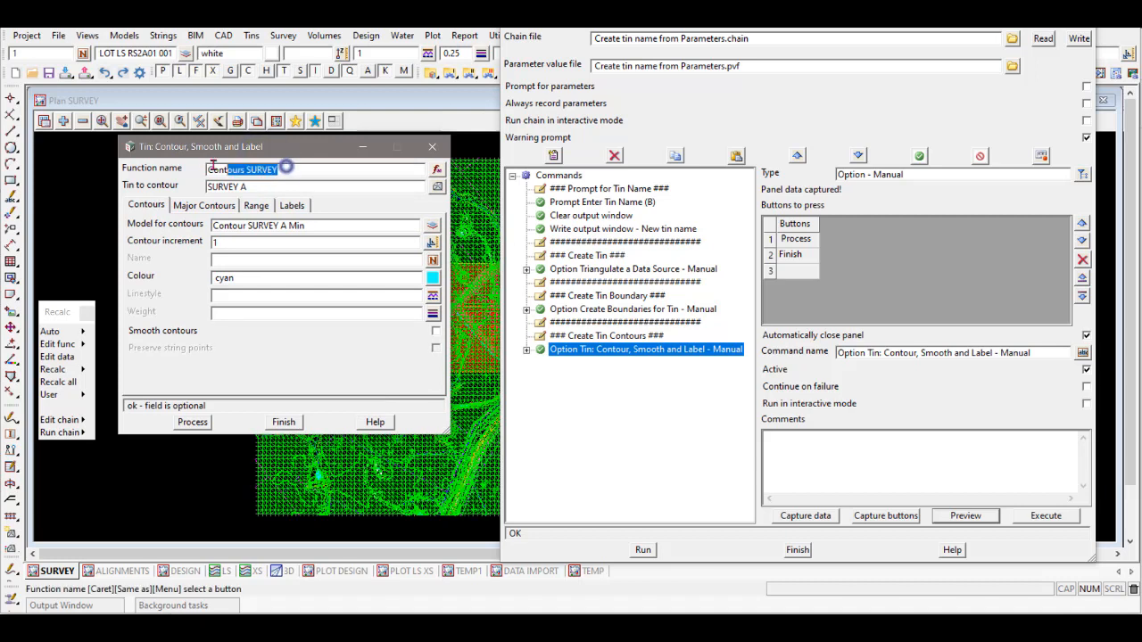
pyautogui.tripleClick(255, 187)
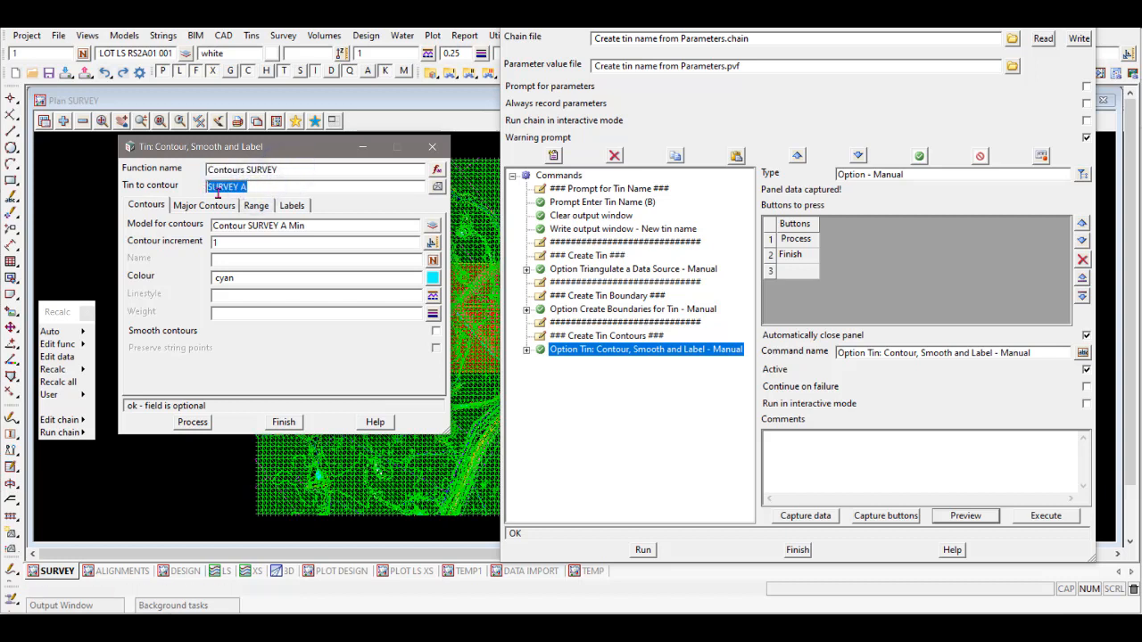
pyautogui.tripleClick(330, 225)
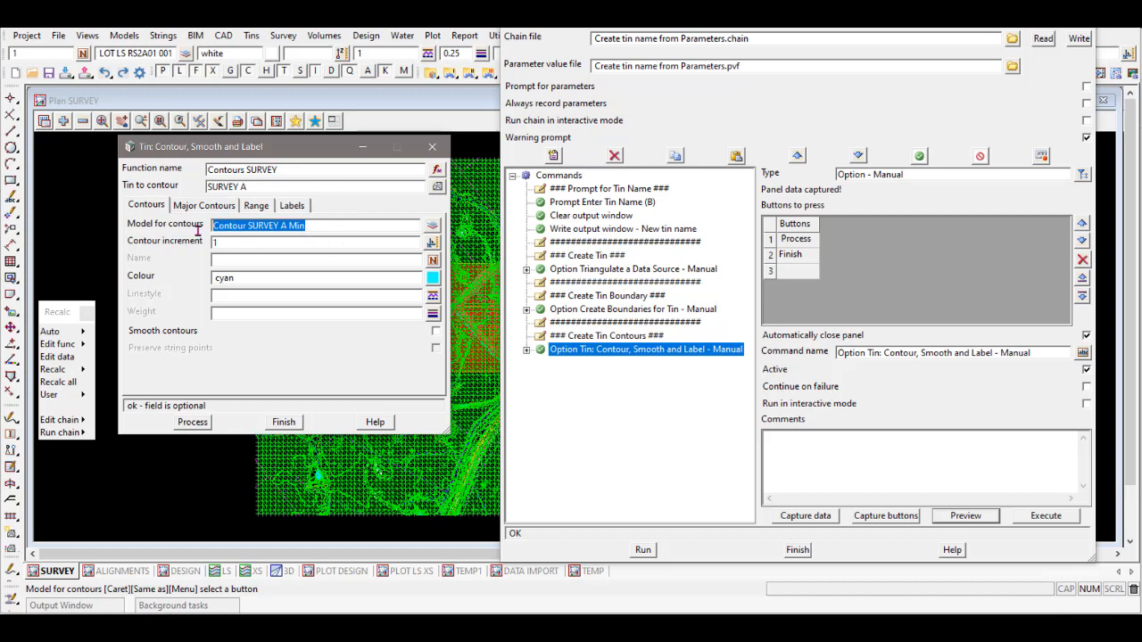
pyautogui.click(204, 205)
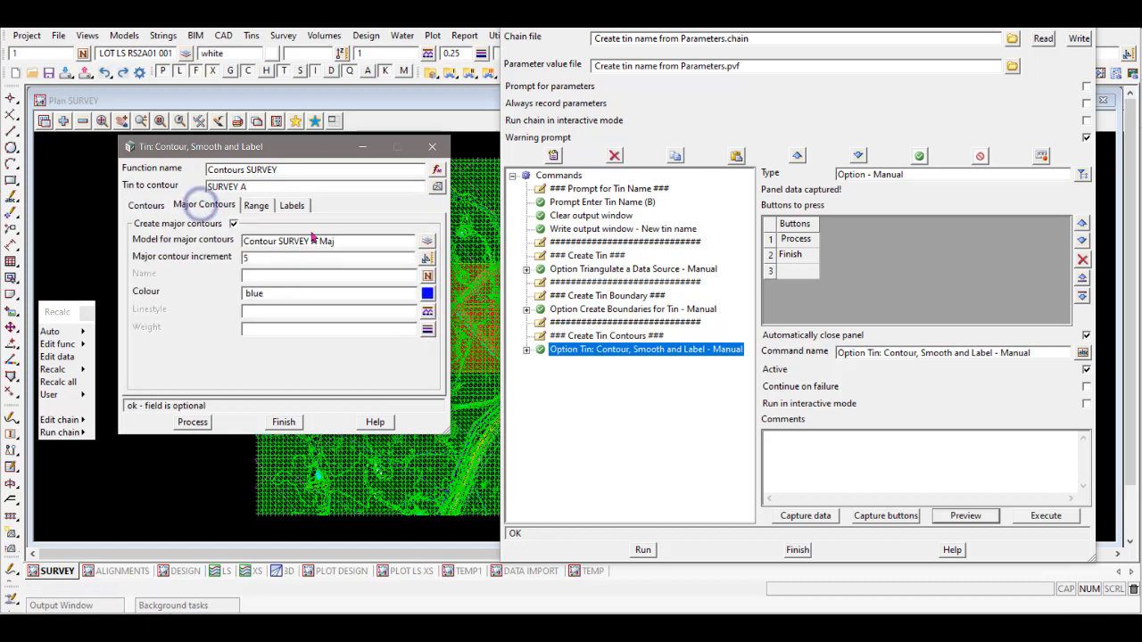
pyautogui.tripleClick(338, 241)
pyautogui.click(292, 206)
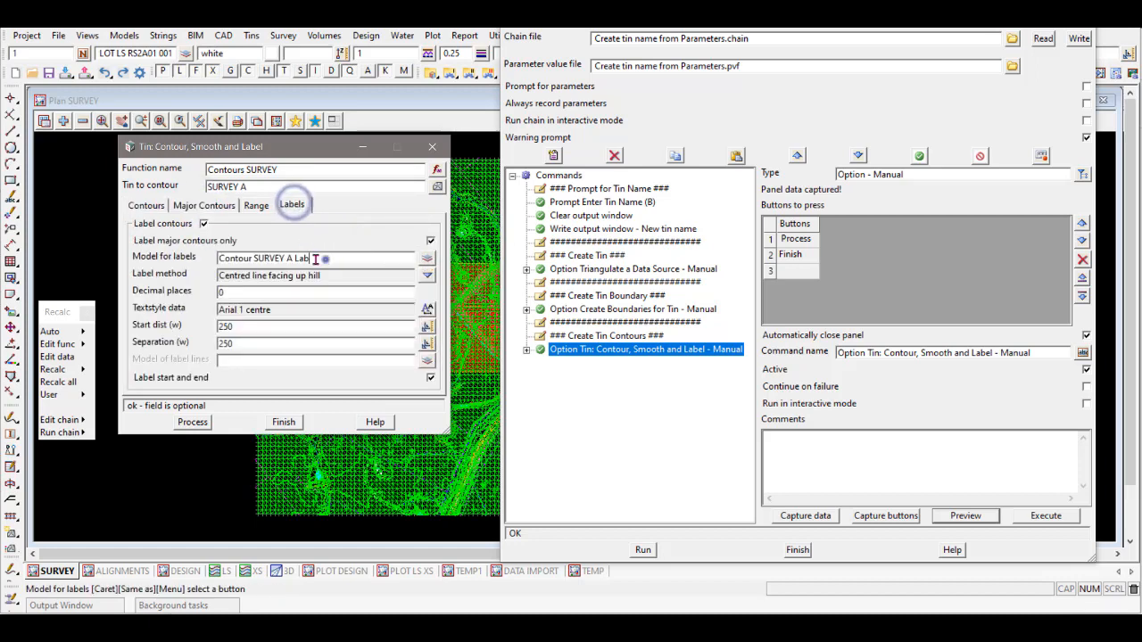
pyautogui.tripleClick(323, 257)
pyautogui.click(148, 206)
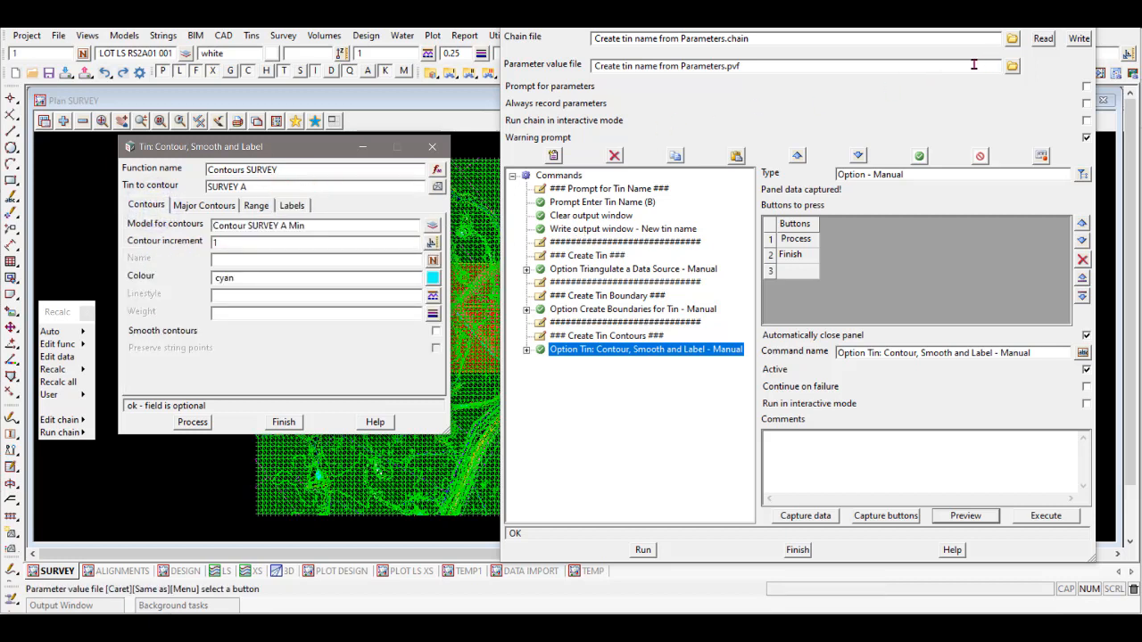
# Step: Open Create tin name from Parameters.pvf for editing and insert a text parameter named Contours function name after Model for boundaries
pyautogui.click(1007, 68)
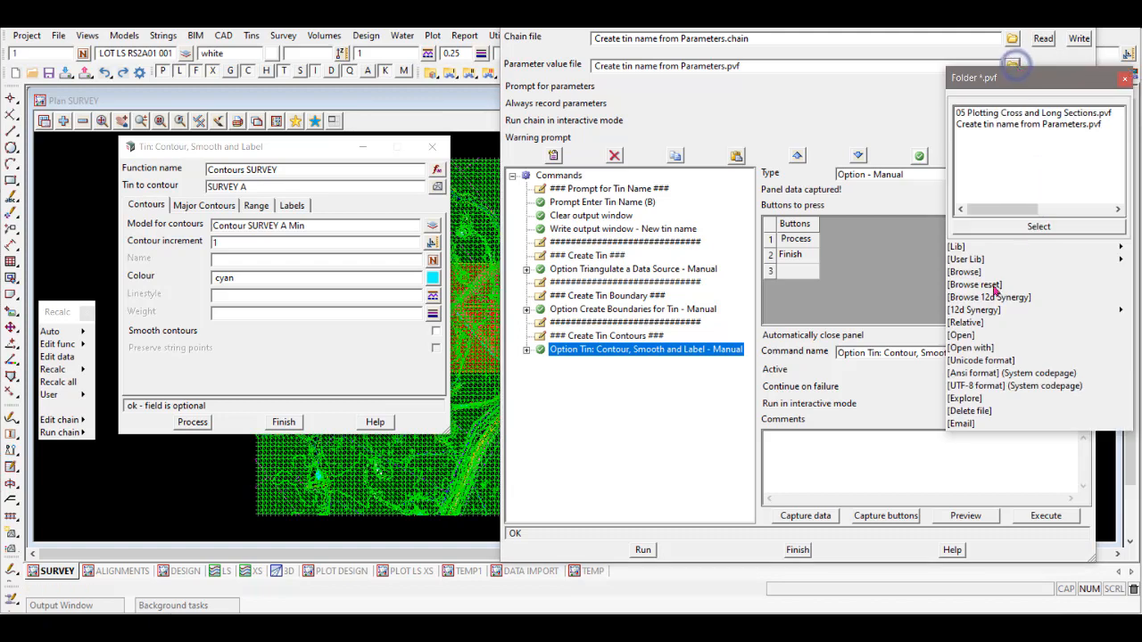
pyautogui.click(961, 336)
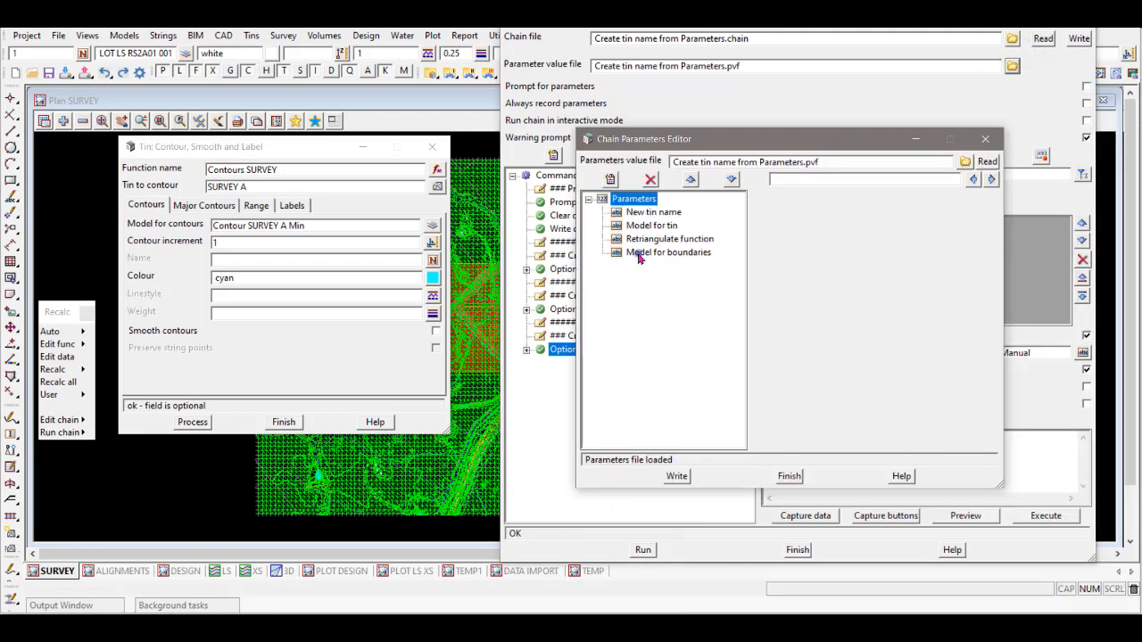
pyautogui.click(639, 254)
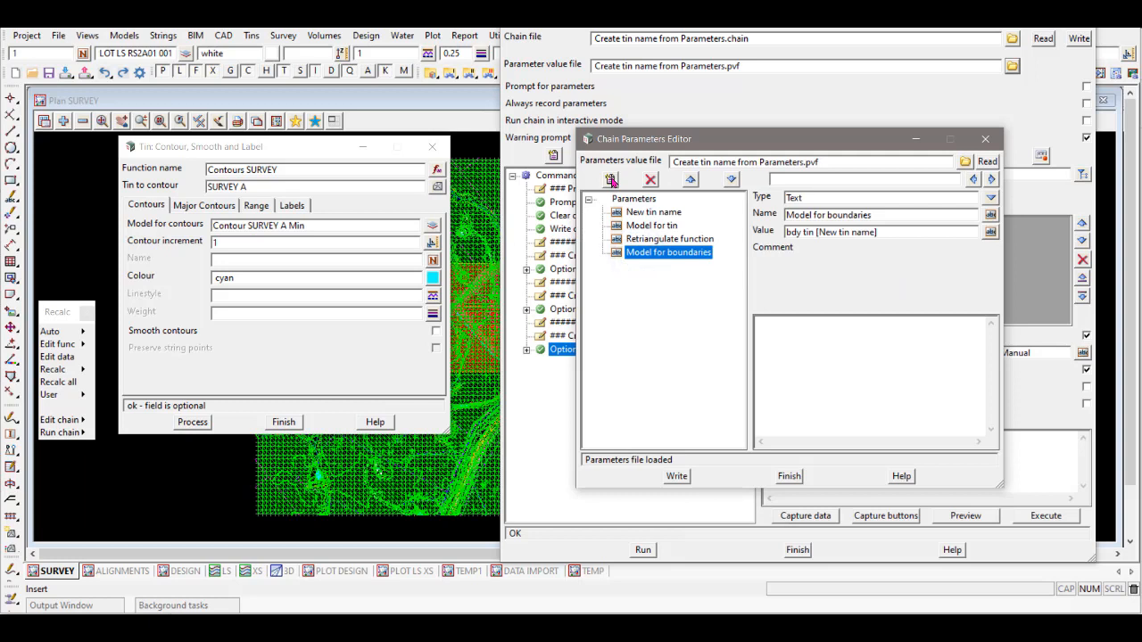
pyautogui.click(612, 181)
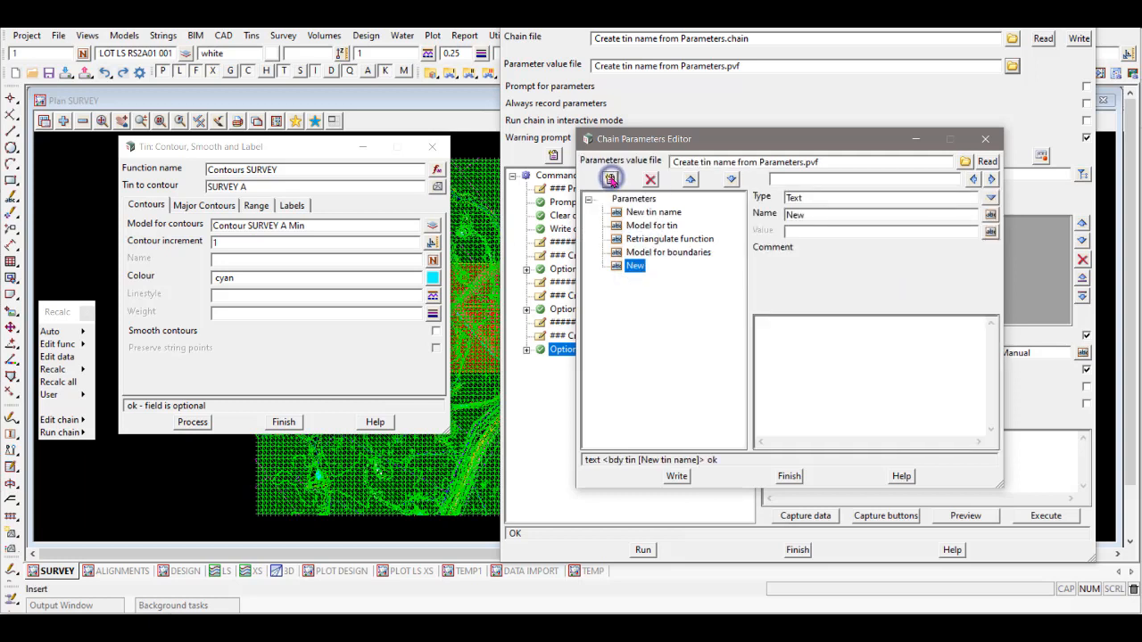
pyautogui.doubleClick(837, 217)
pyautogui.write('Contours function name')
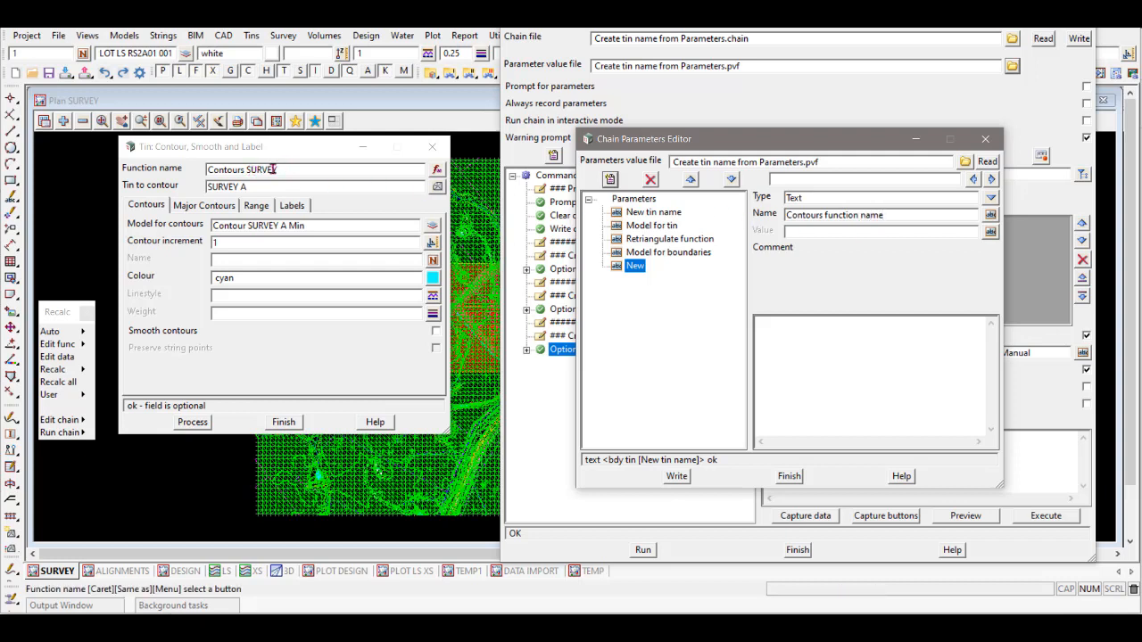
# Step: Set the Contours function name parameter's value to Contour [New tin name], reusing the tin name reference from Model for tin
pyautogui.click(821, 233)
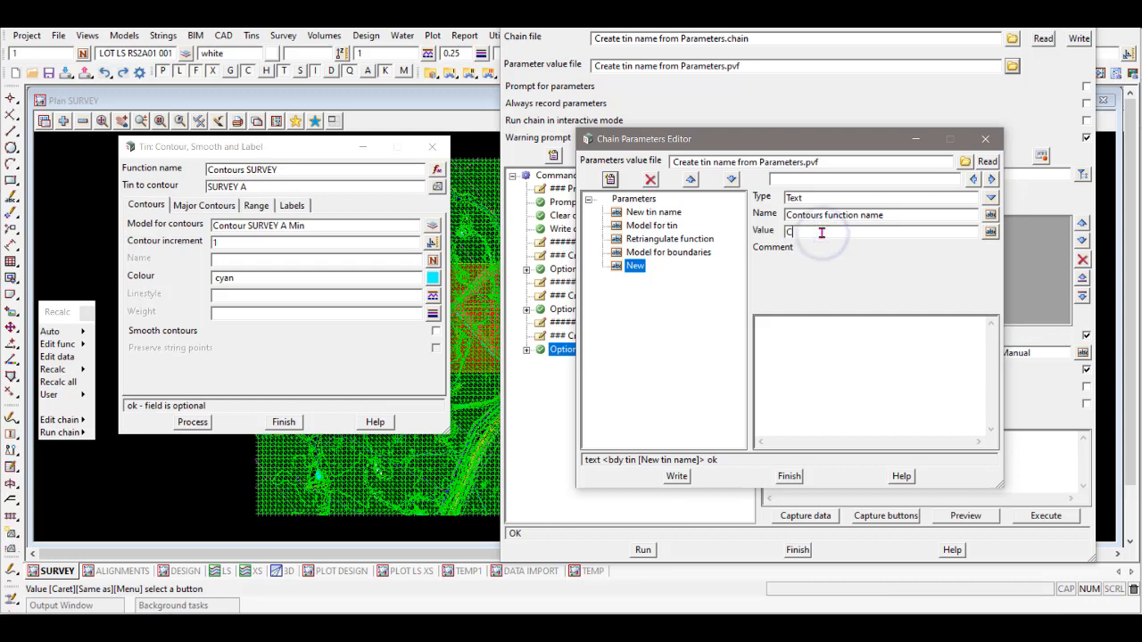
pyautogui.write('Contour')
pyautogui.click(651, 226)
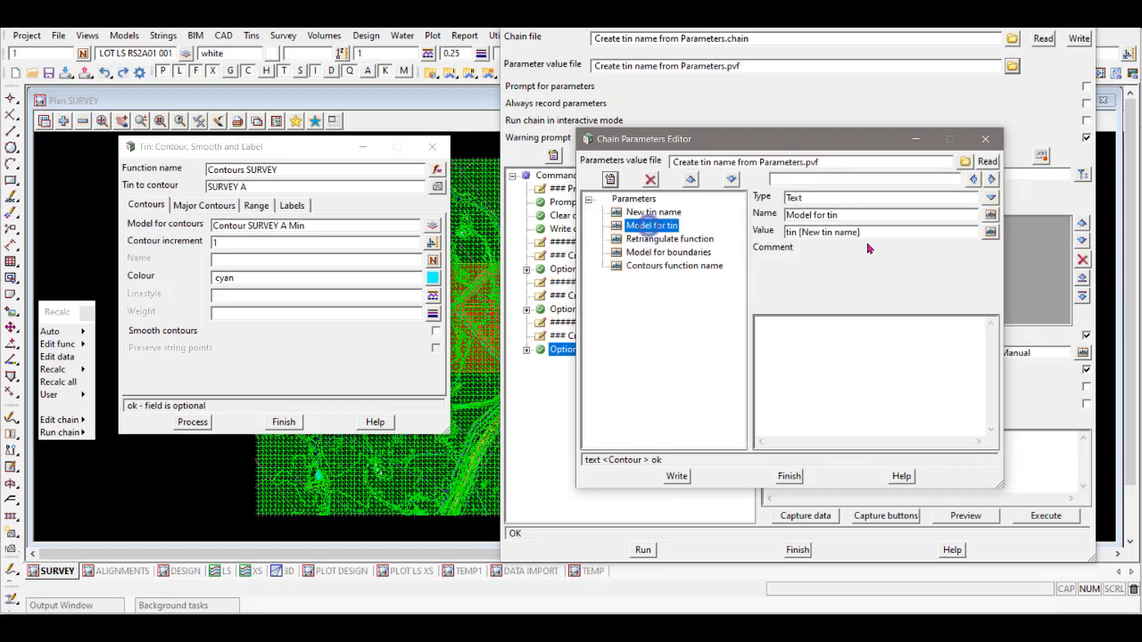
pyautogui.click(802, 233)
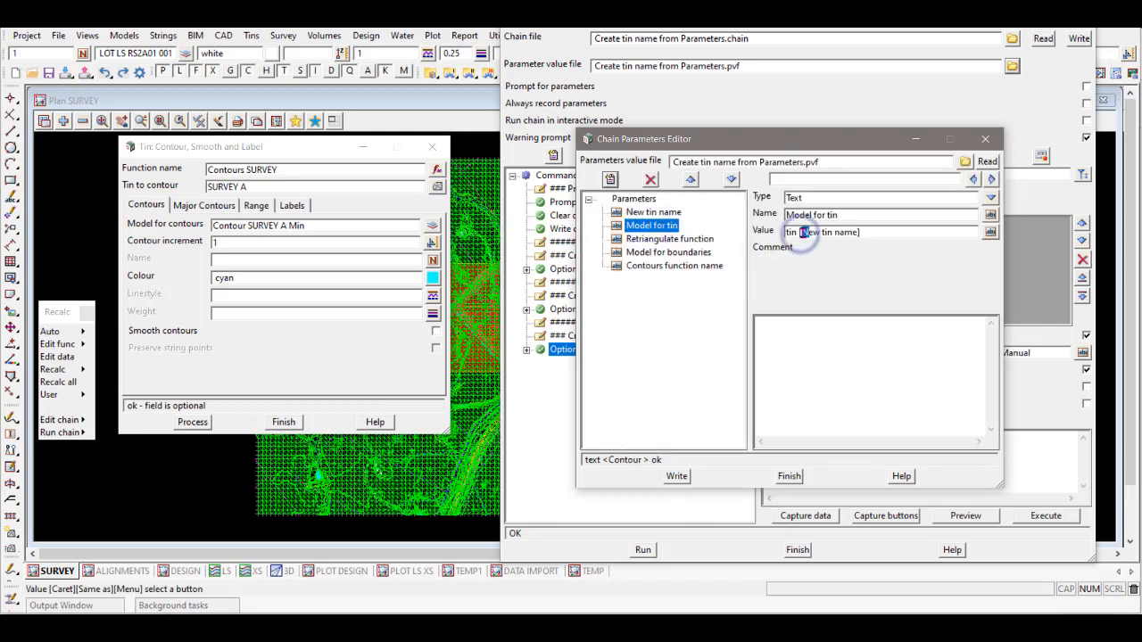
pyautogui.moveTo(799, 232); pyautogui.dragTo(883, 234)
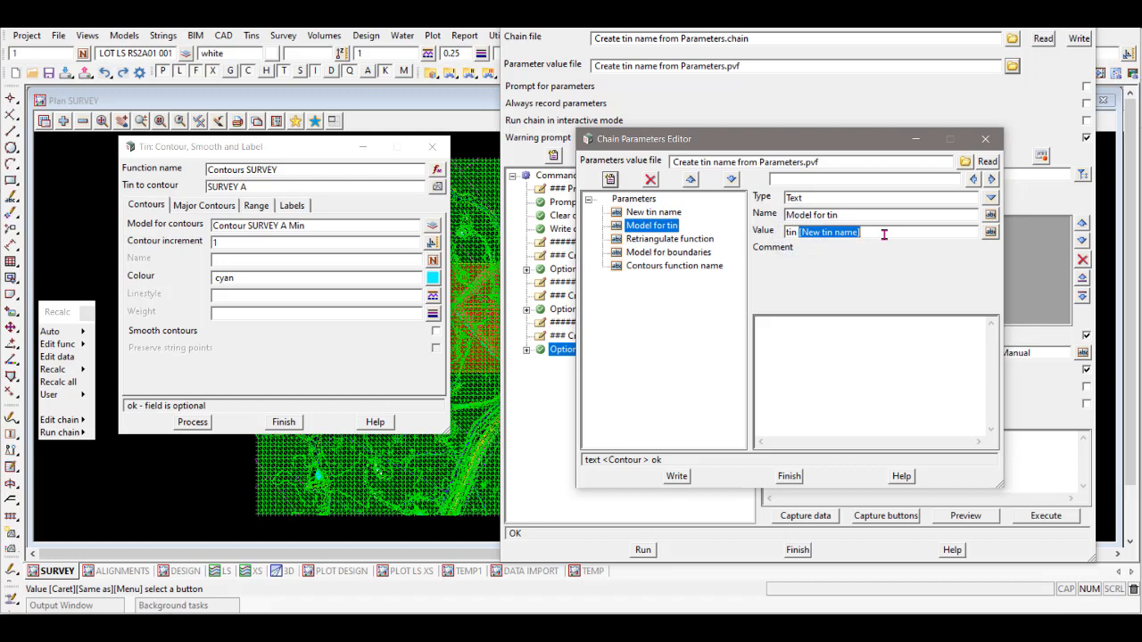
pyautogui.click(664, 265)
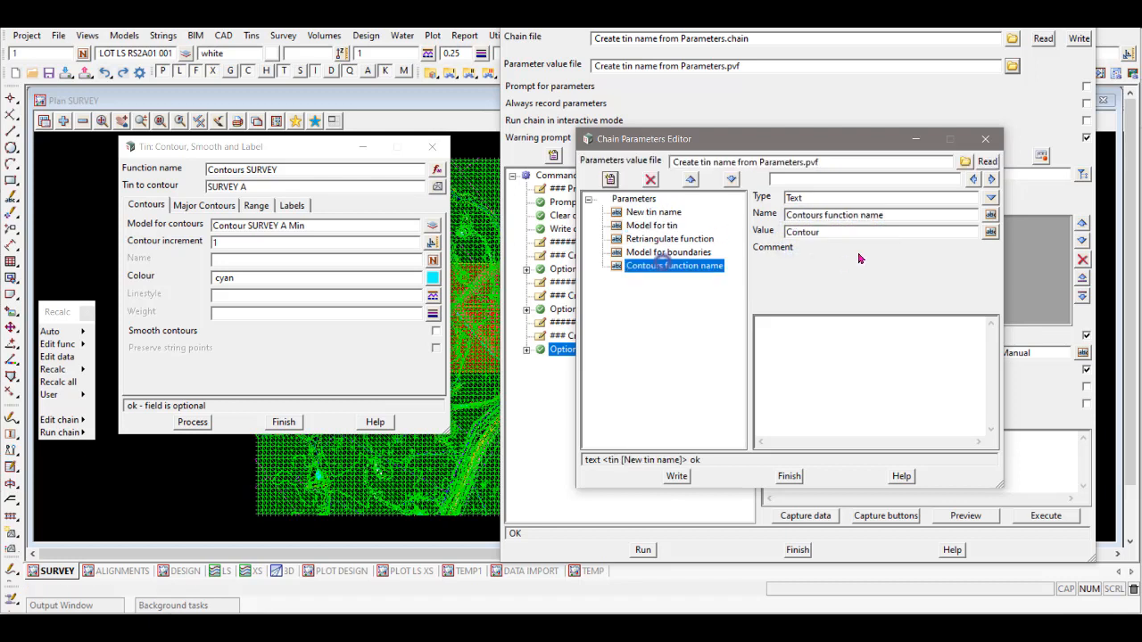
pyautogui.click(831, 233)
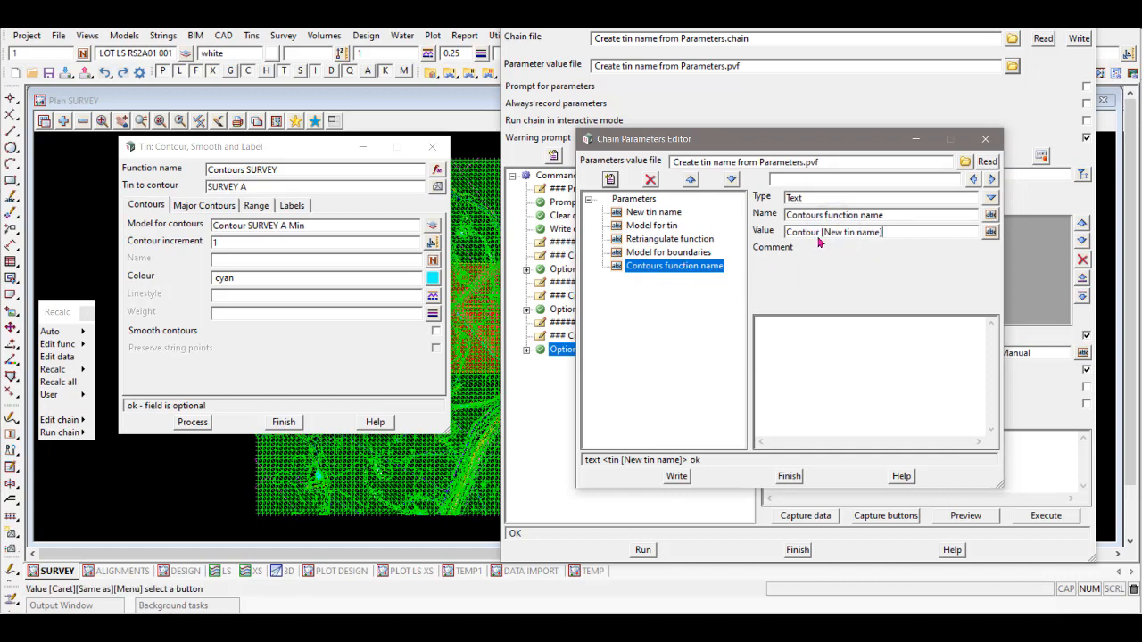
pyautogui.click(687, 254)
pyautogui.click(677, 267)
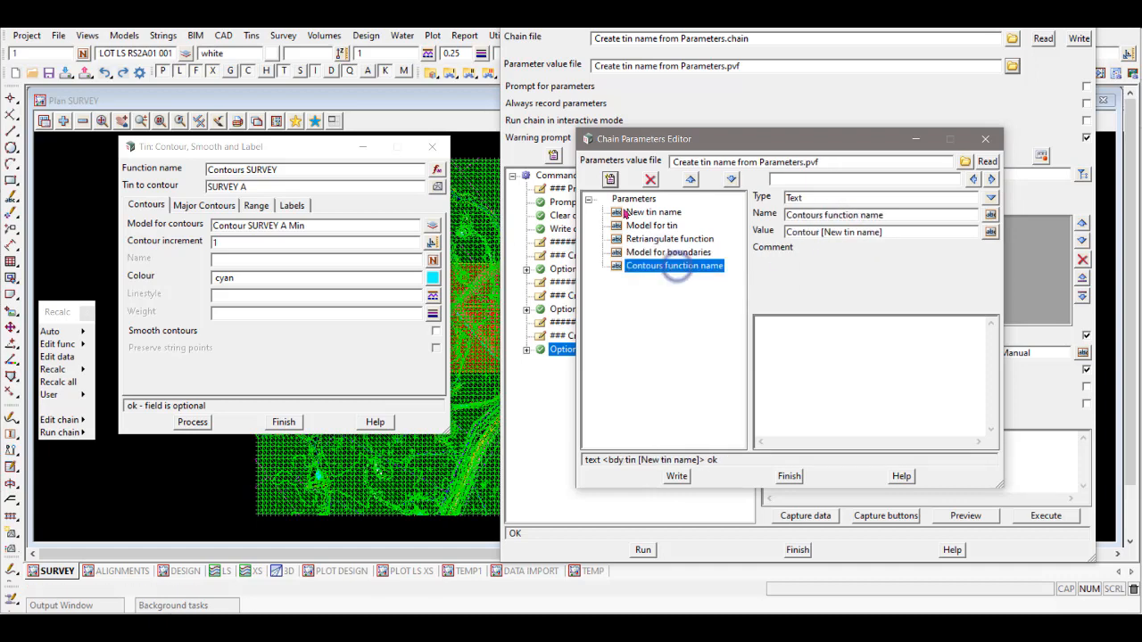
# Step: Insert another text parameter after Contours function name and name it Model for contours
pyautogui.click(230, 186)
pyautogui.doubleClick(230, 186)
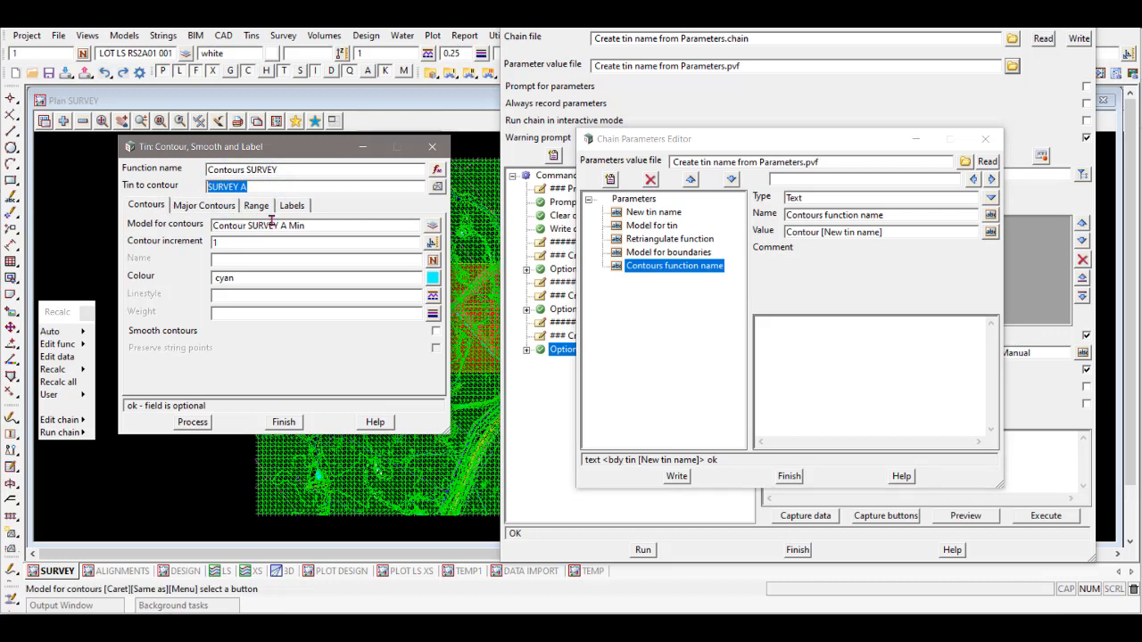
pyautogui.doubleClick(331, 228)
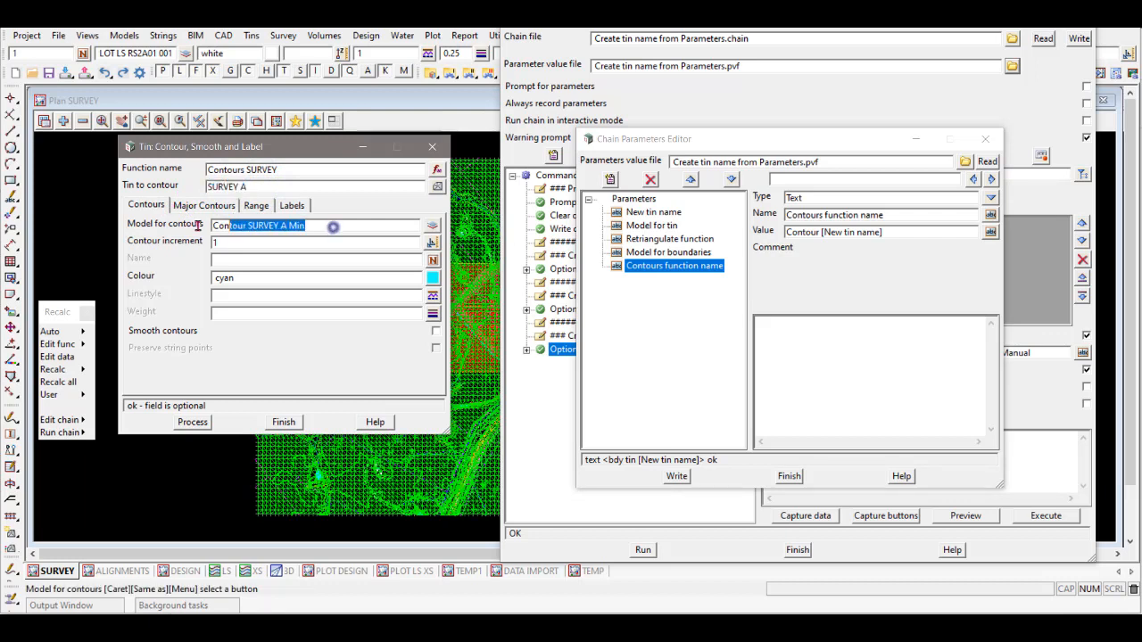
pyautogui.click(610, 180)
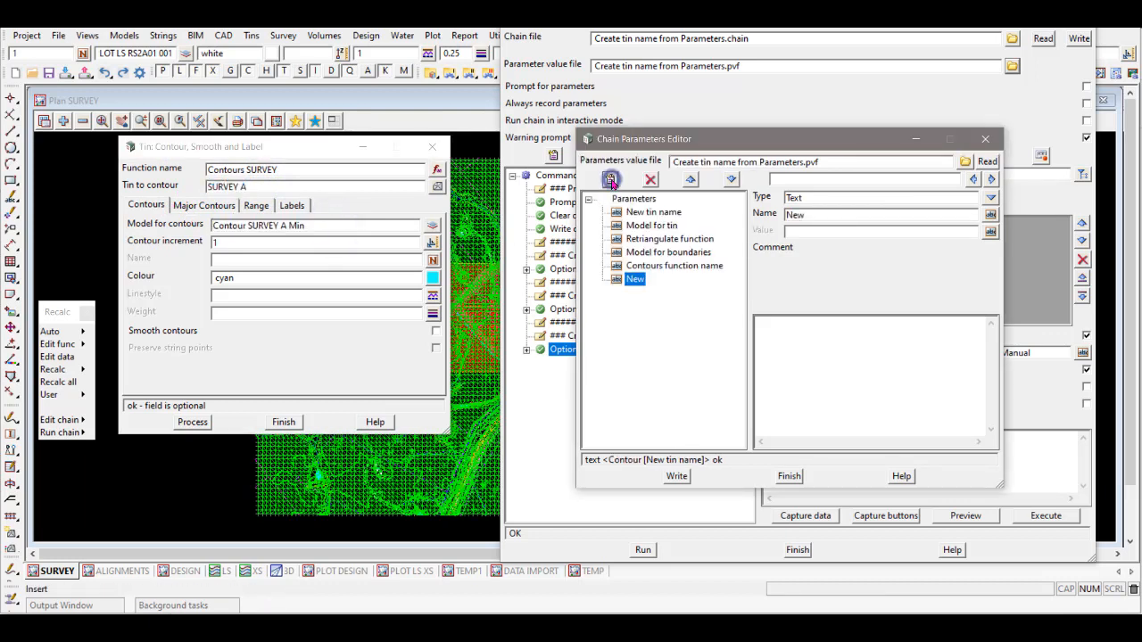
pyautogui.doubleClick(817, 217)
pyautogui.write('Contours fo')
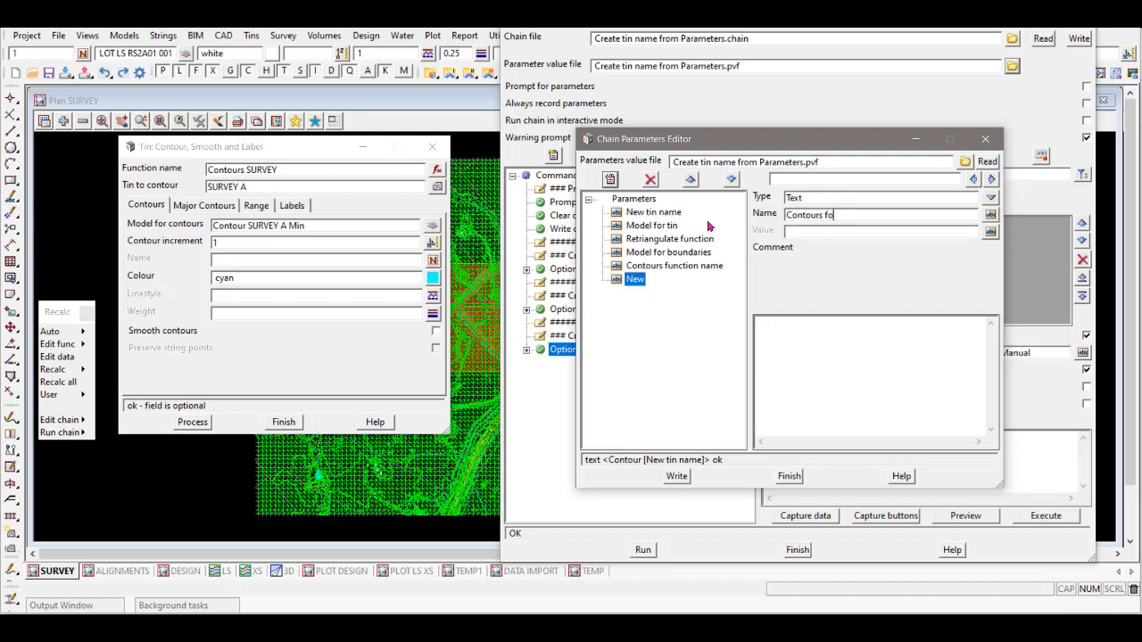
pyautogui.press('BackSpace')
pyautogui.press('BackSpace')
pyautogui.press('BackSpace')
pyautogui.press('BackSpace')
pyautogui.press('BackSpace')
pyautogui.press('BackSpace')
pyautogui.press('BackSpace')
pyautogui.press('BackSpace')
pyautogui.press('BackSpace')
pyautogui.press('BackSpace')
# Step: Set the Model for contours value to Contour [New tin name] Min, based on the model name in the previewed contour dialog
pyautogui.moveTo(319, 225); pyautogui.dragTo(181, 227)
pyautogui.hotkey('ctrl', 'c')
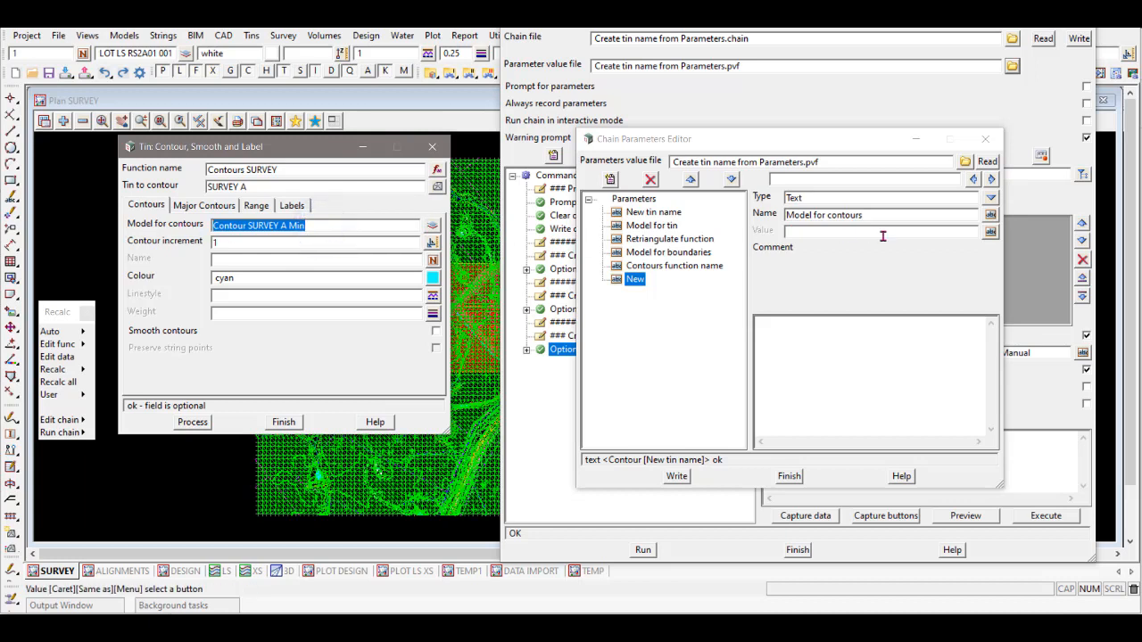
pyautogui.click(847, 234)
pyautogui.hotkey('ctrl', 'v')
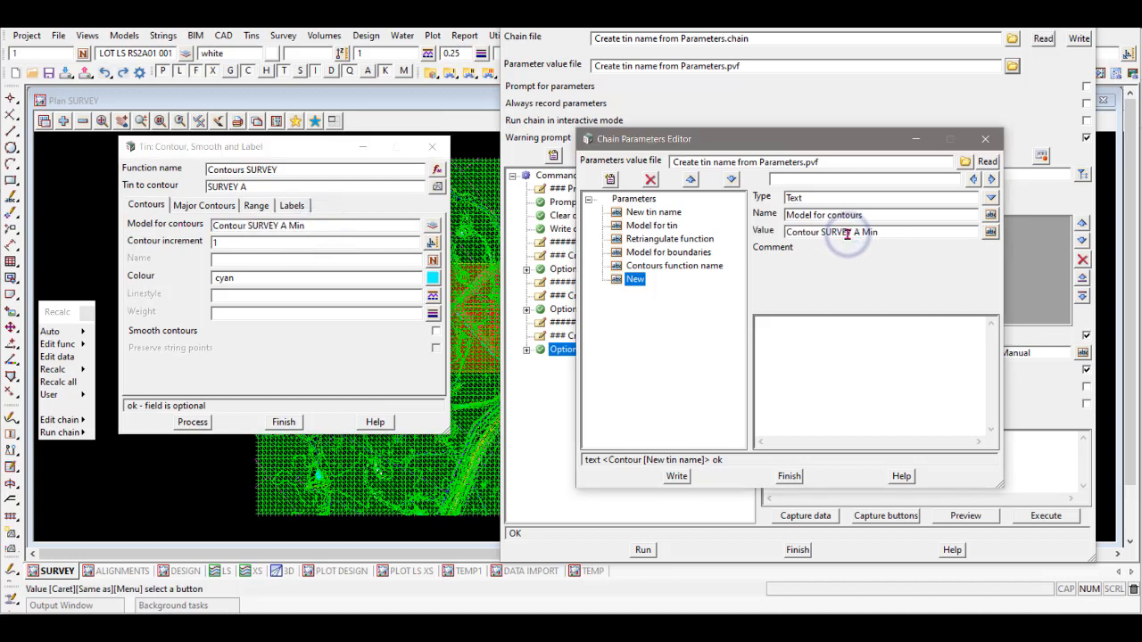
pyautogui.click(675, 265)
pyautogui.moveTo(822, 232); pyautogui.dragTo(896, 233)
pyautogui.hotkey('ctrl', 'c')
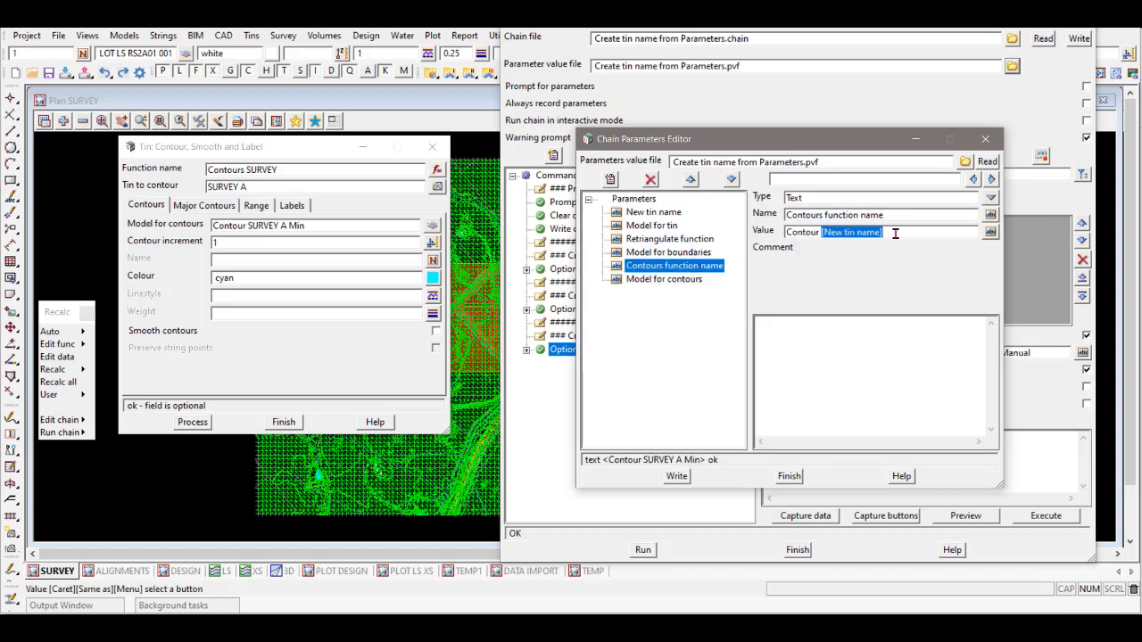
pyautogui.click(664, 279)
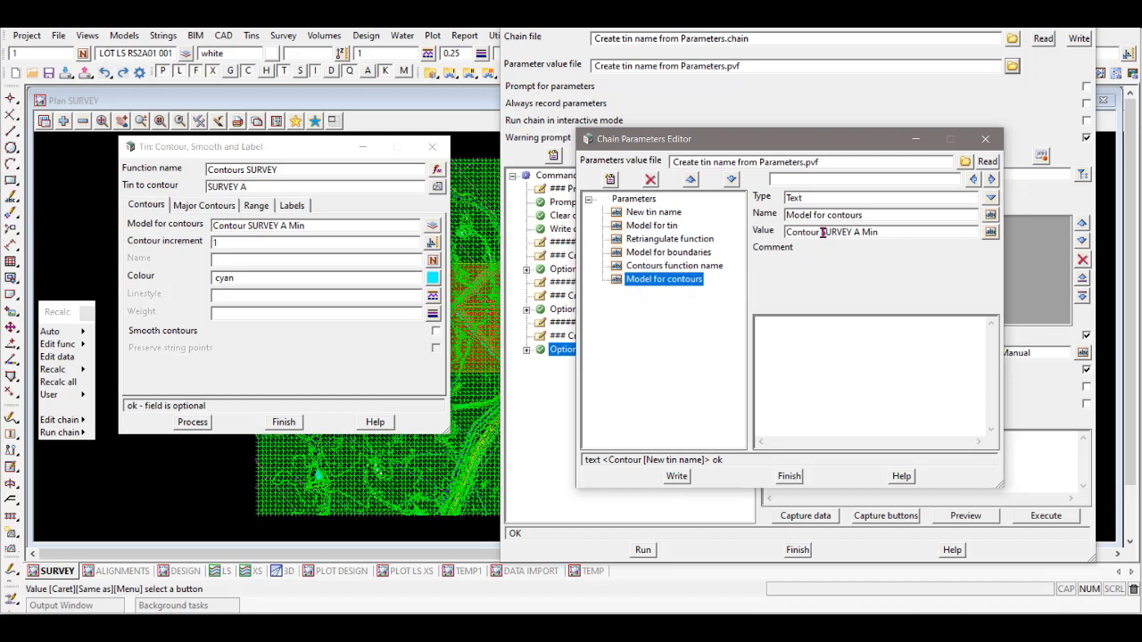
pyautogui.moveTo(822, 233); pyautogui.dragTo(860, 234)
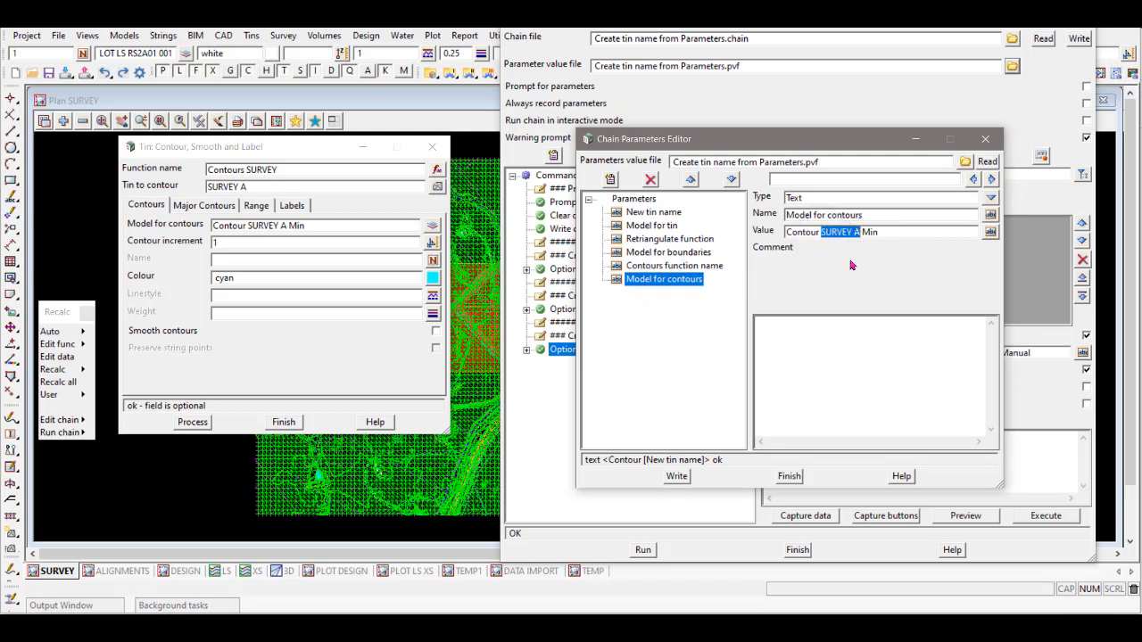
pyautogui.hotkey('ctrl', 'v')
pyautogui.click(929, 232)
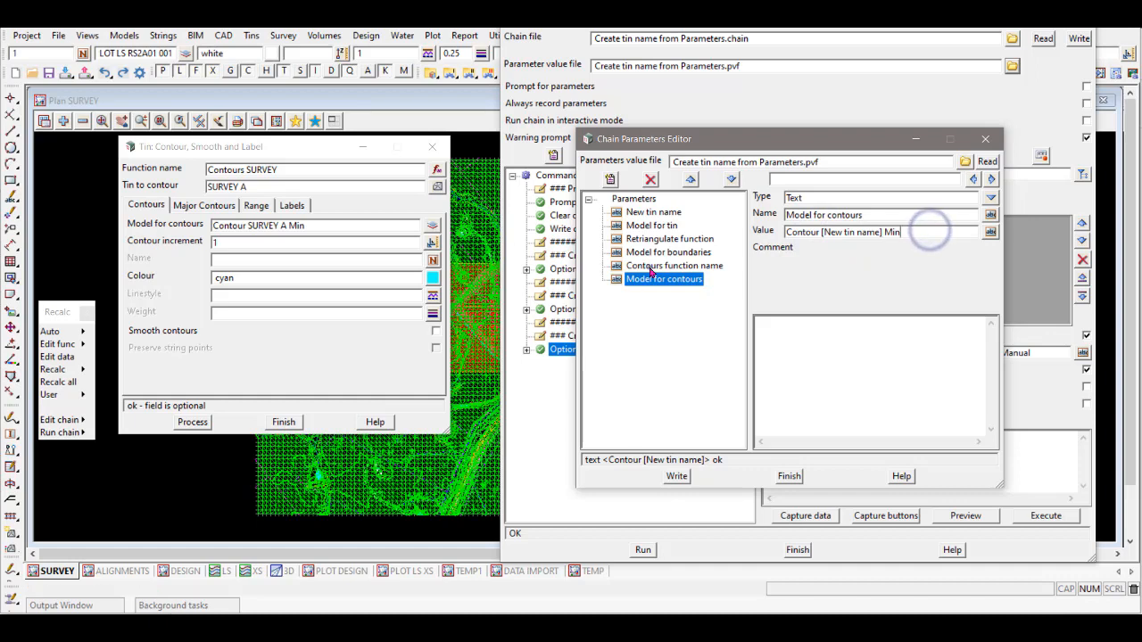
# Step: Insert a text parameter after Model for contours and name it Model for major contours, reusing the Model for contours name
pyautogui.click(203, 205)
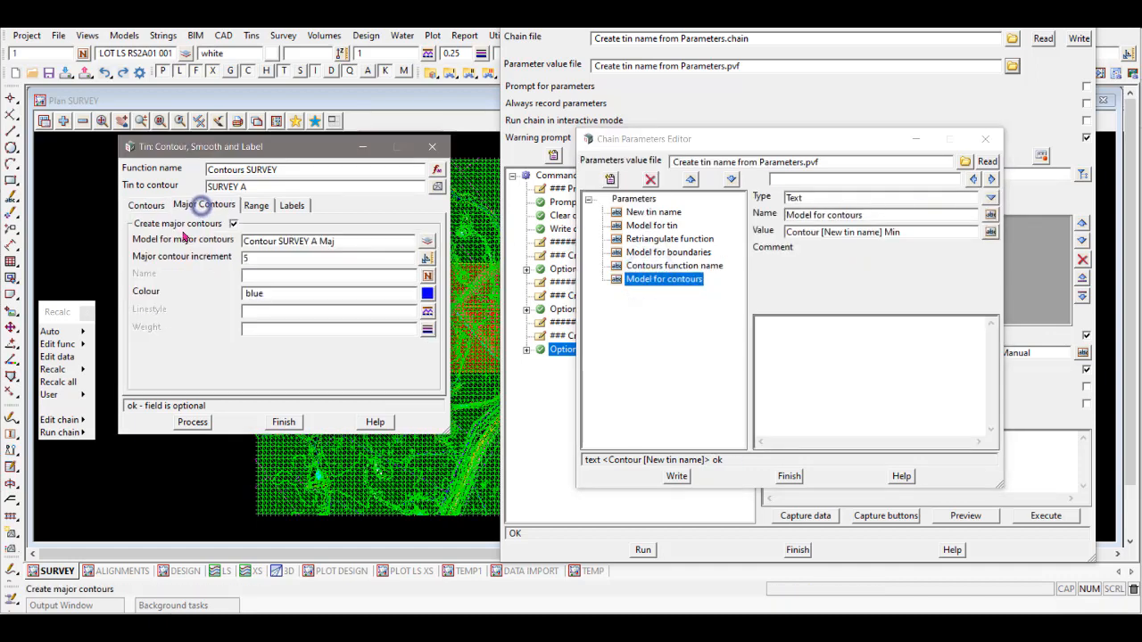
pyautogui.click(612, 180)
pyautogui.click(667, 282)
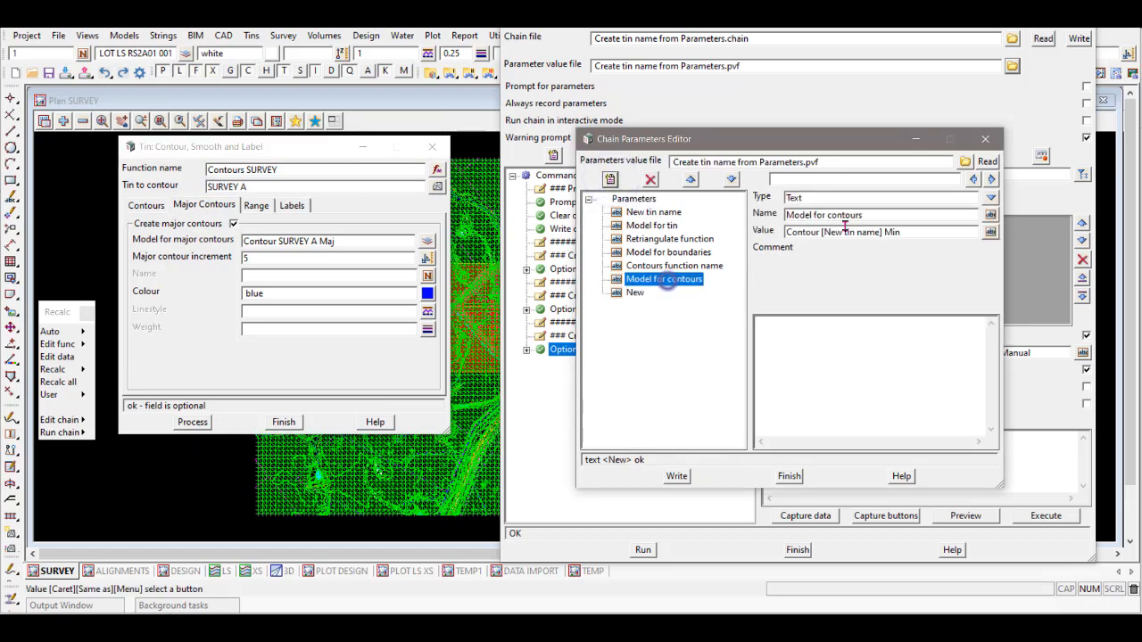
pyautogui.moveTo(880, 219); pyautogui.dragTo(726, 219)
pyautogui.hotkey('ctrl', 'c')
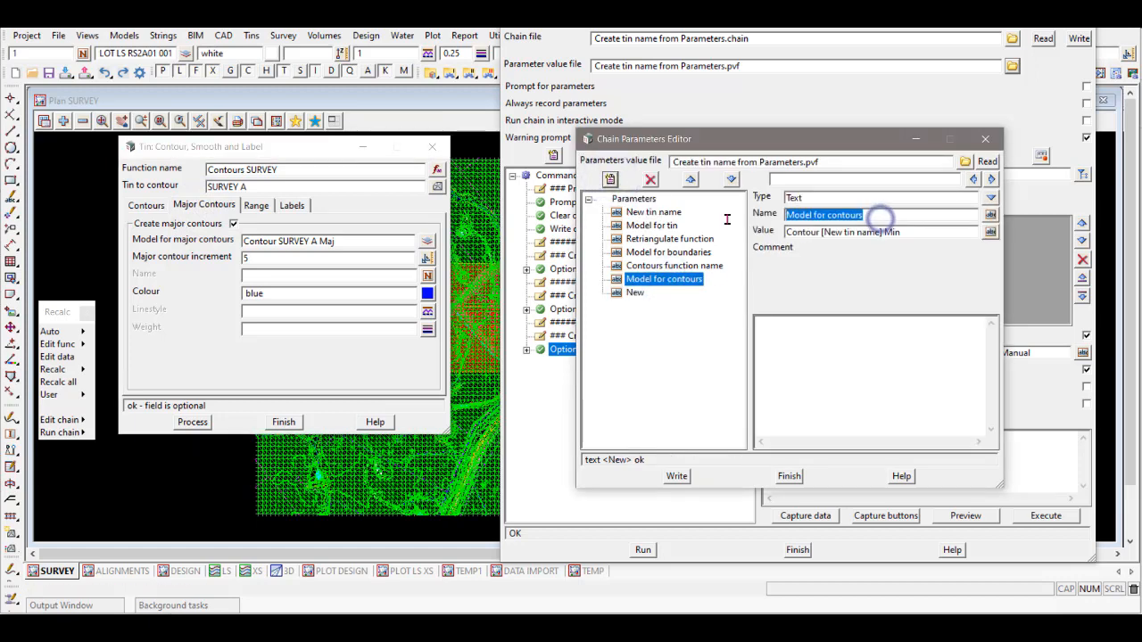
pyautogui.click(642, 290)
pyautogui.doubleClick(854, 216)
pyautogui.hotkey('ctrl', 'v')
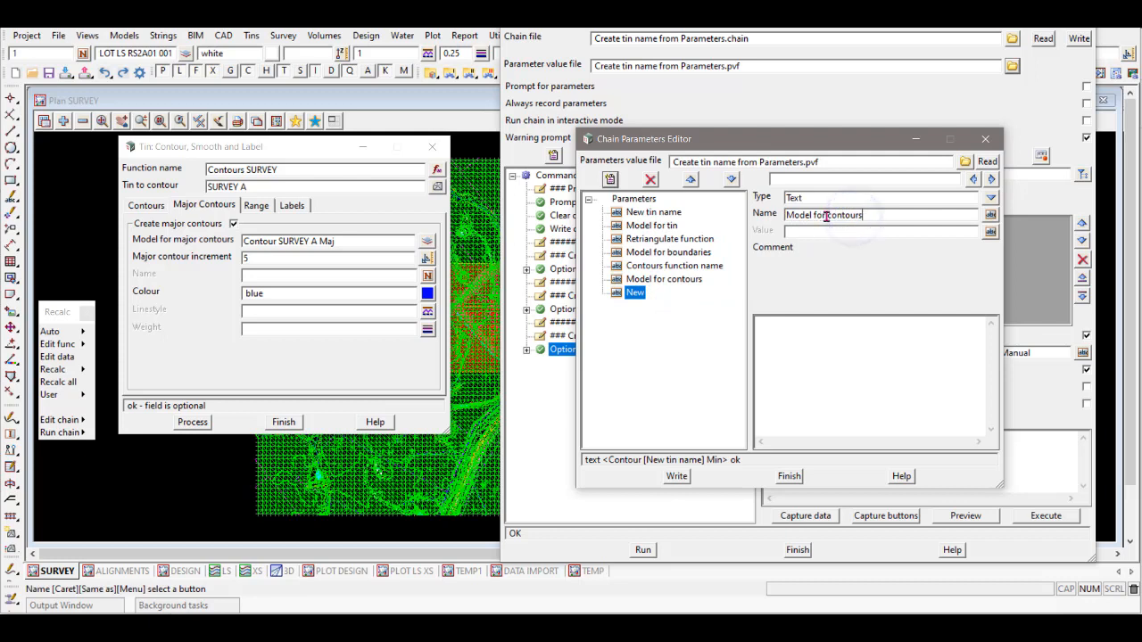
pyautogui.click(827, 216)
pyautogui.write('maj')
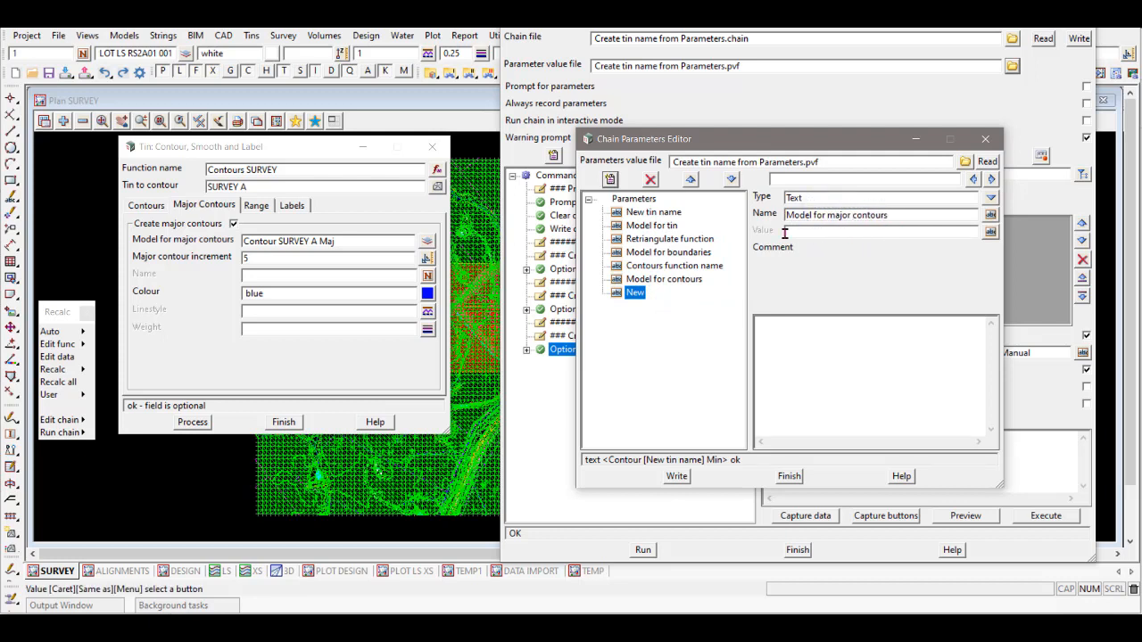
# Step: Set the Model for major contours value to Contour [New tin name] Maj, based on the Model for contours value
pyautogui.click(641, 281)
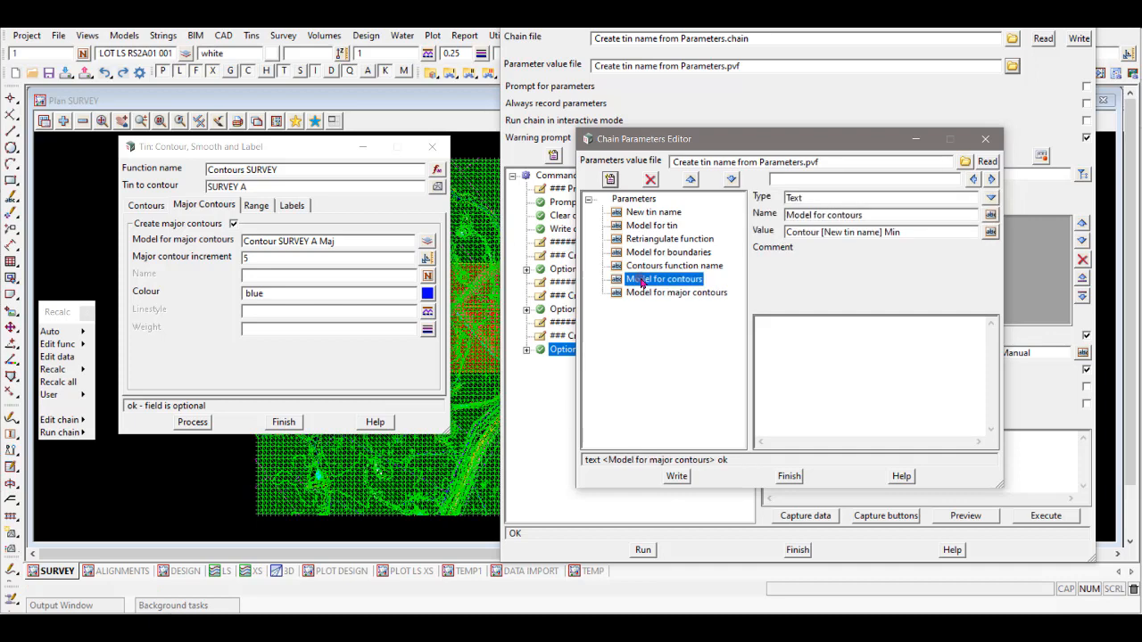
pyautogui.click(914, 233)
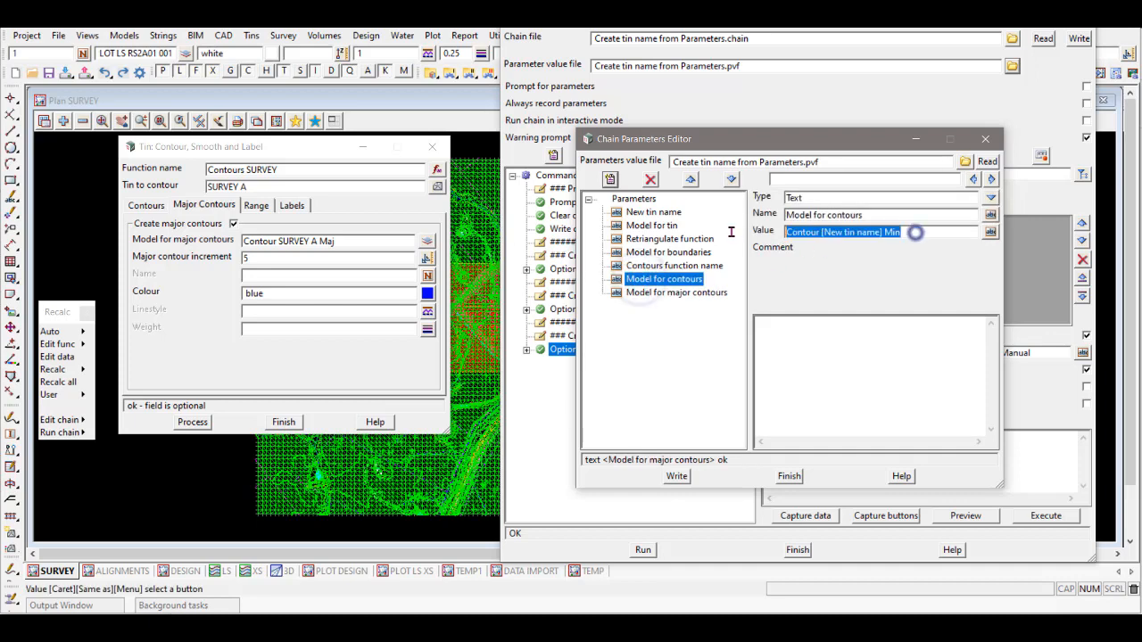
pyautogui.click(676, 293)
pyautogui.click(876, 232)
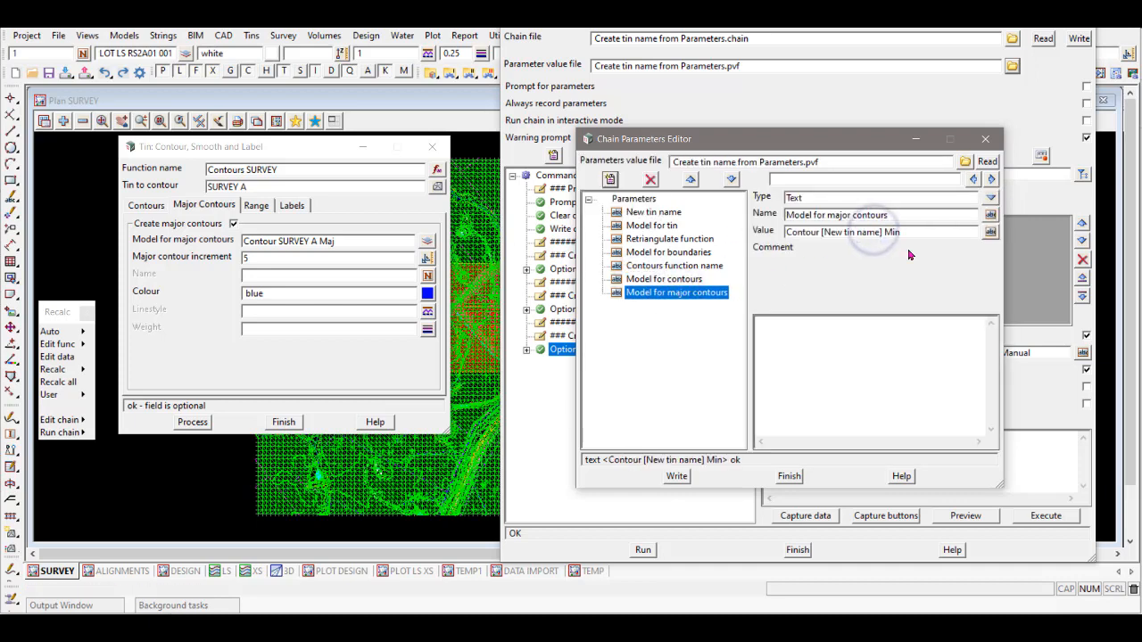
pyautogui.press('BackSpace')
pyautogui.press('BackSpace')
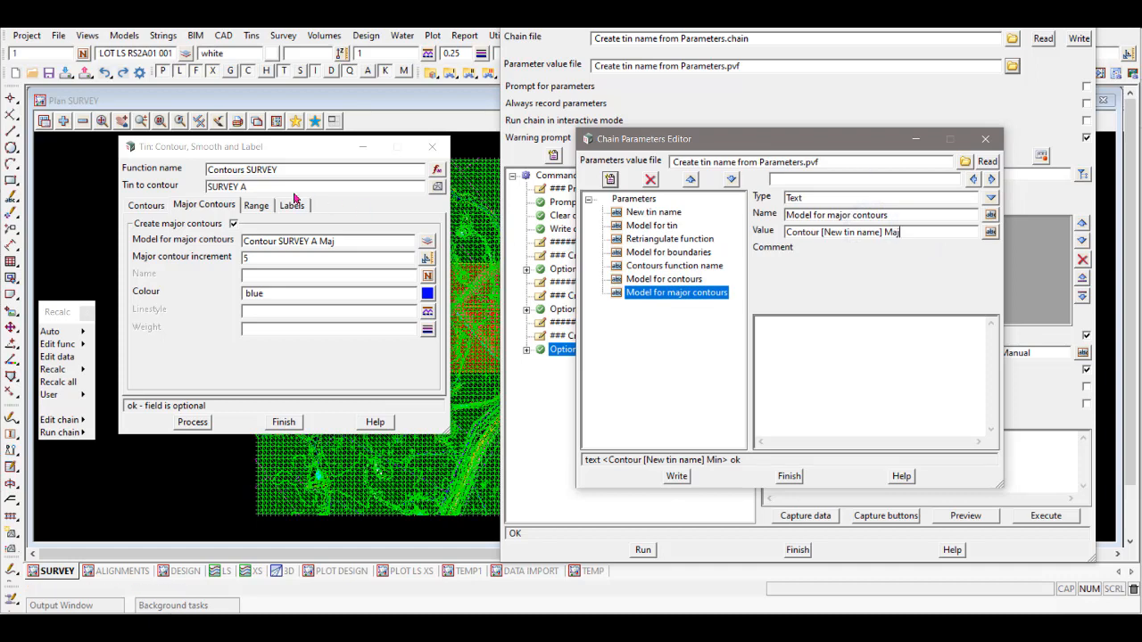
# Step: Insert a text parameter after Model for major contours and name it Model for labels, matching the contour dialog's label settings
pyautogui.click(290, 205)
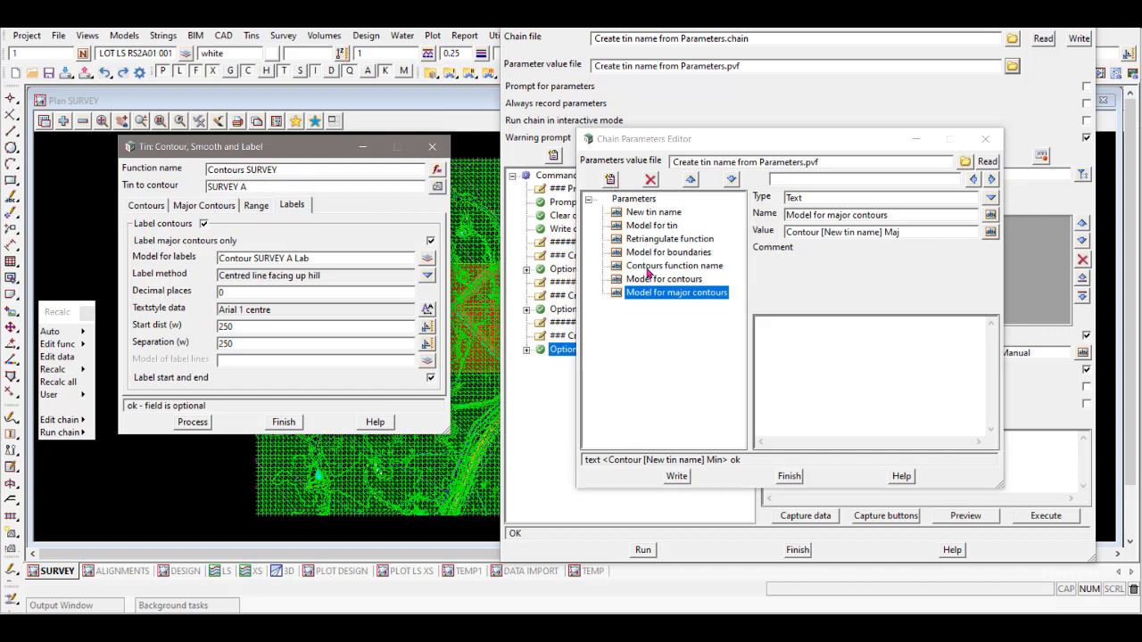
pyautogui.click(611, 181)
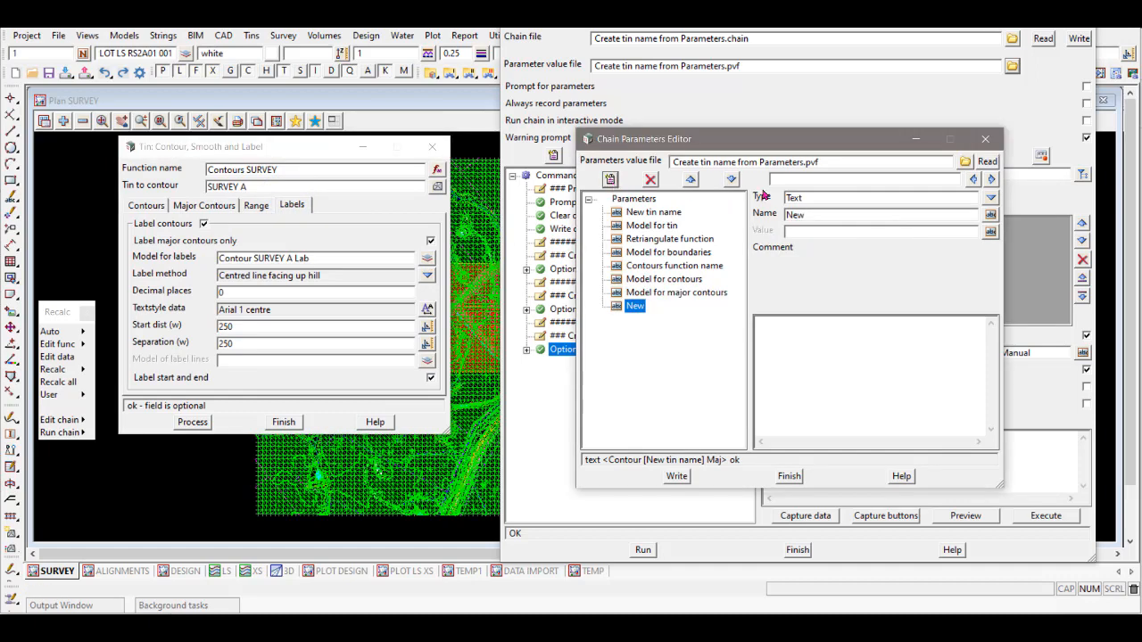
pyautogui.click(676, 292)
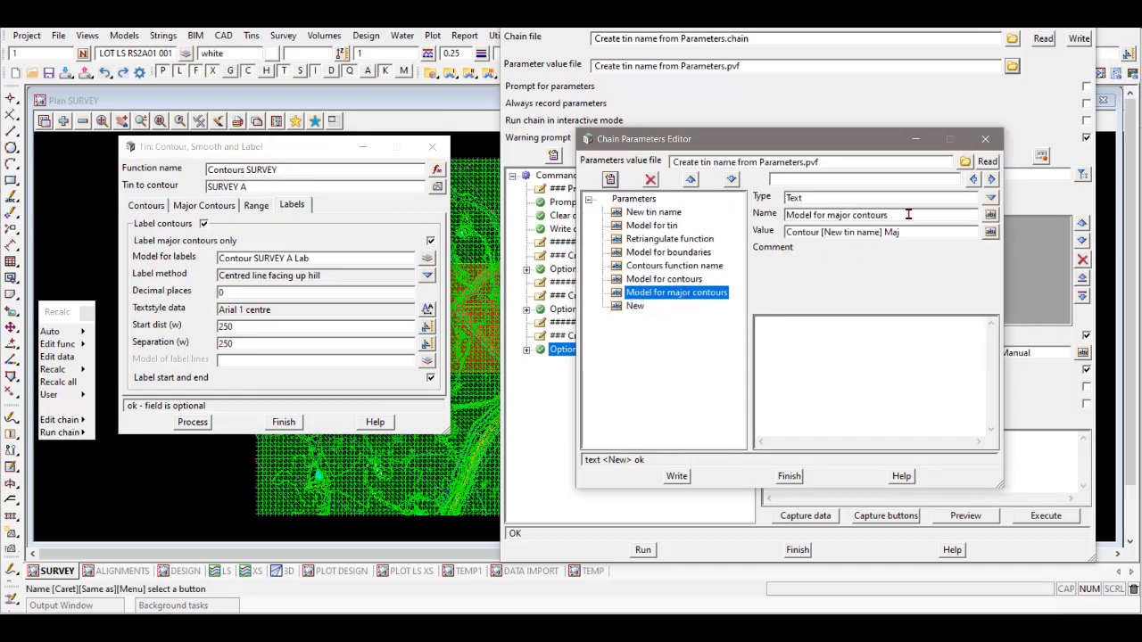
pyautogui.click(631, 307)
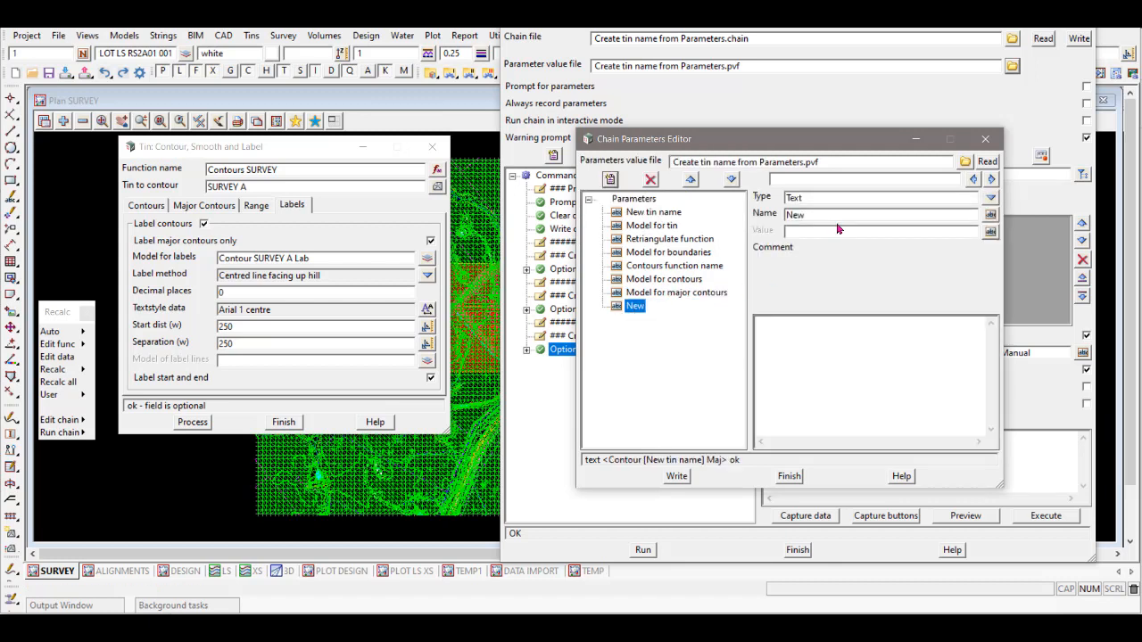
pyautogui.doubleClick(840, 216)
# Step: Set the Model for labels value to Contour [New tin name] Lab, based on the Model for major contours value
pyautogui.click(641, 294)
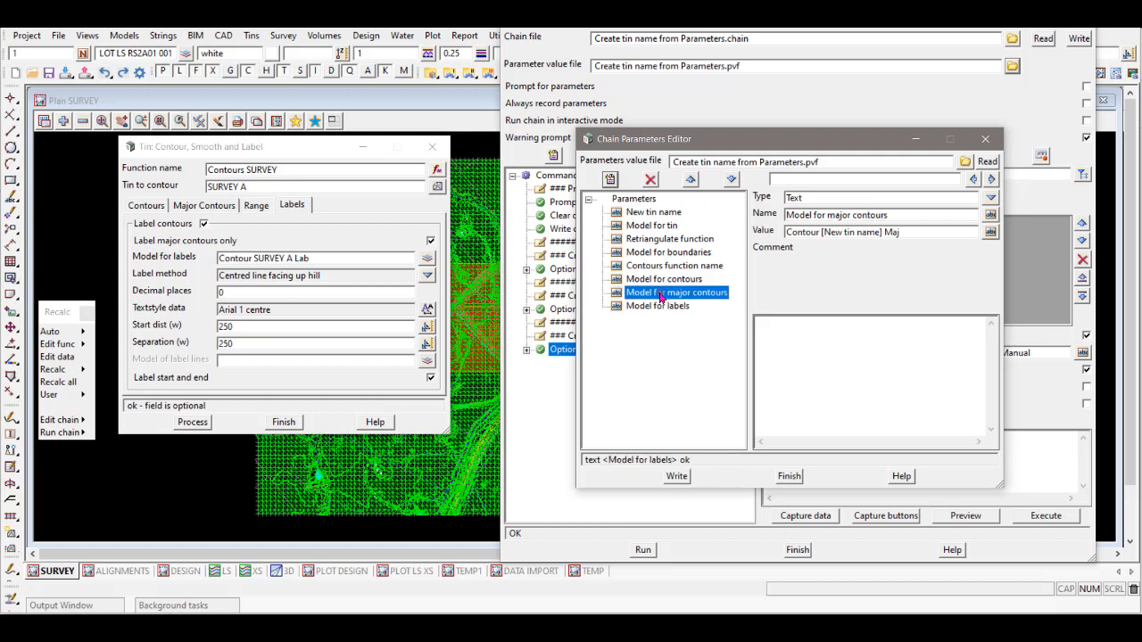
pyautogui.click(919, 232)
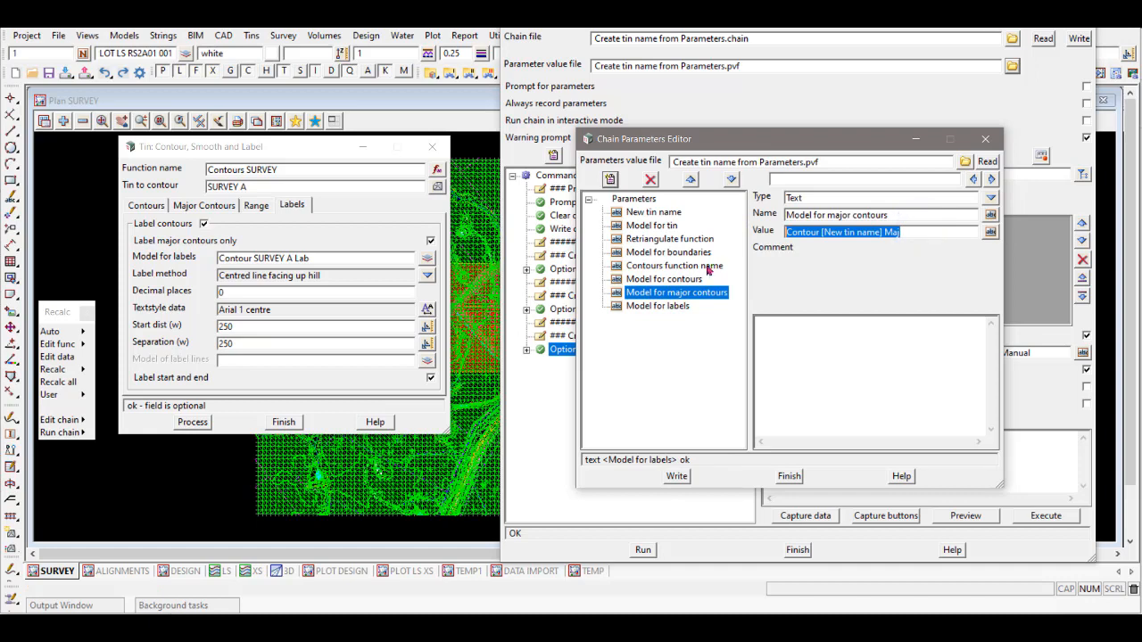
pyautogui.click(651, 306)
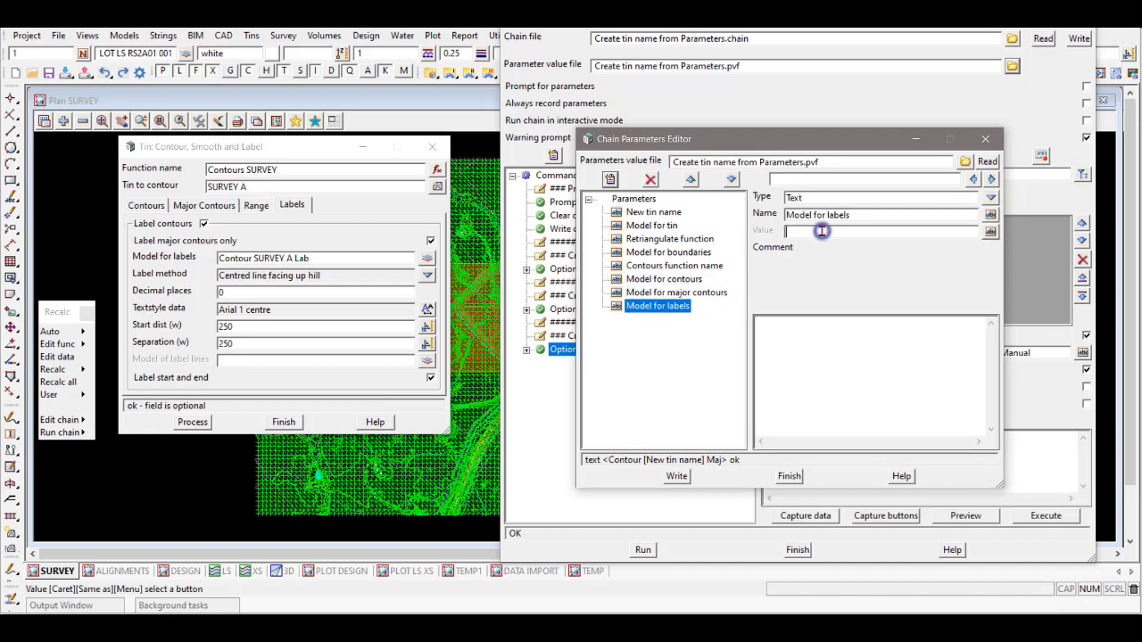
pyautogui.click(820, 234)
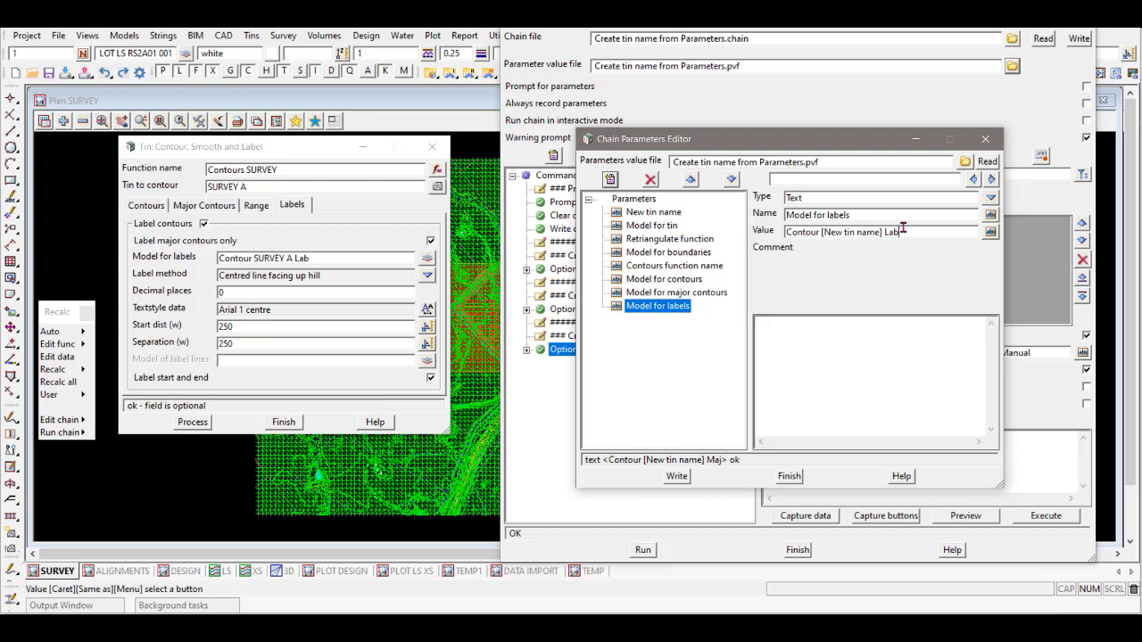
# Step: Check the contour parameters, save them over the existing Create tin name from Parameters.pvf, and close the parameters editor and contour preview
pyautogui.click(656, 266)
pyautogui.click(655, 279)
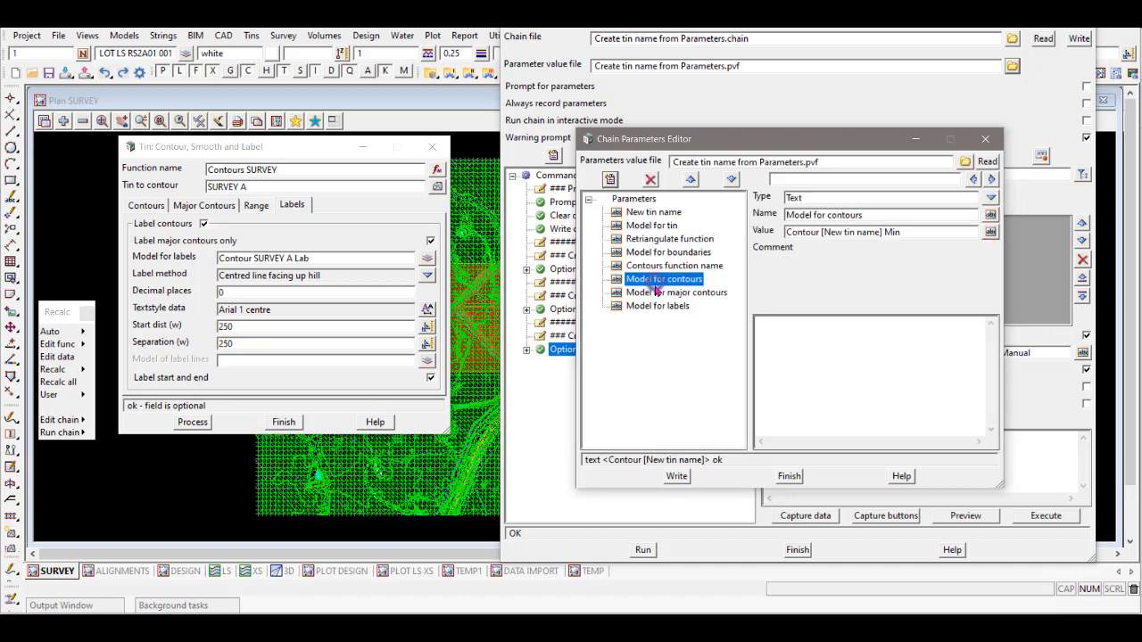
pyautogui.click(655, 293)
pyautogui.click(656, 306)
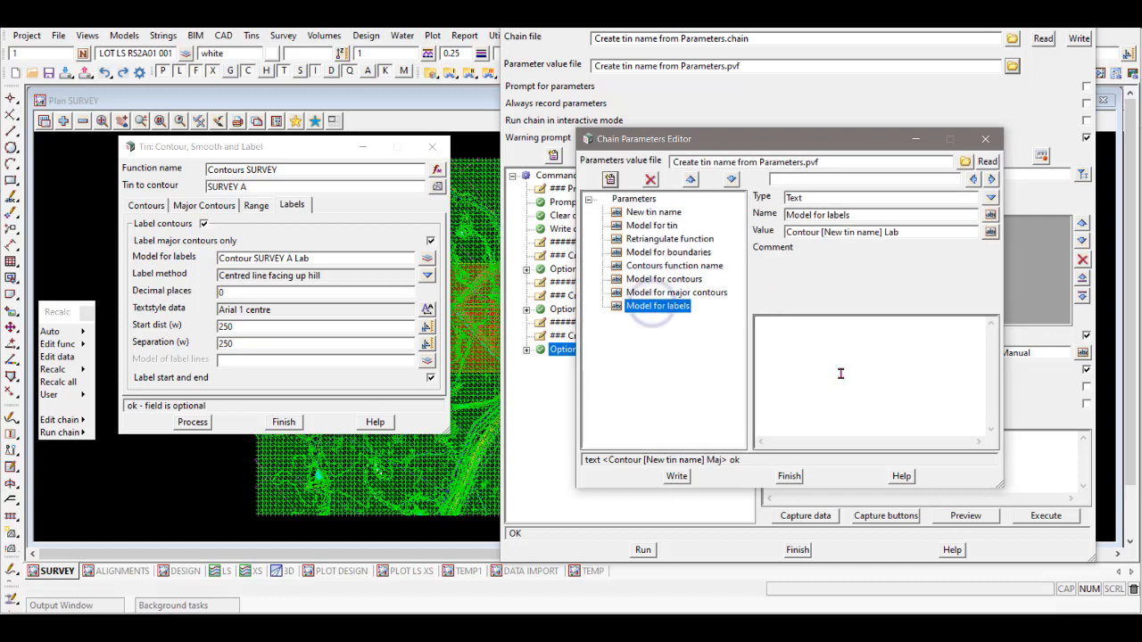
pyautogui.click(678, 477)
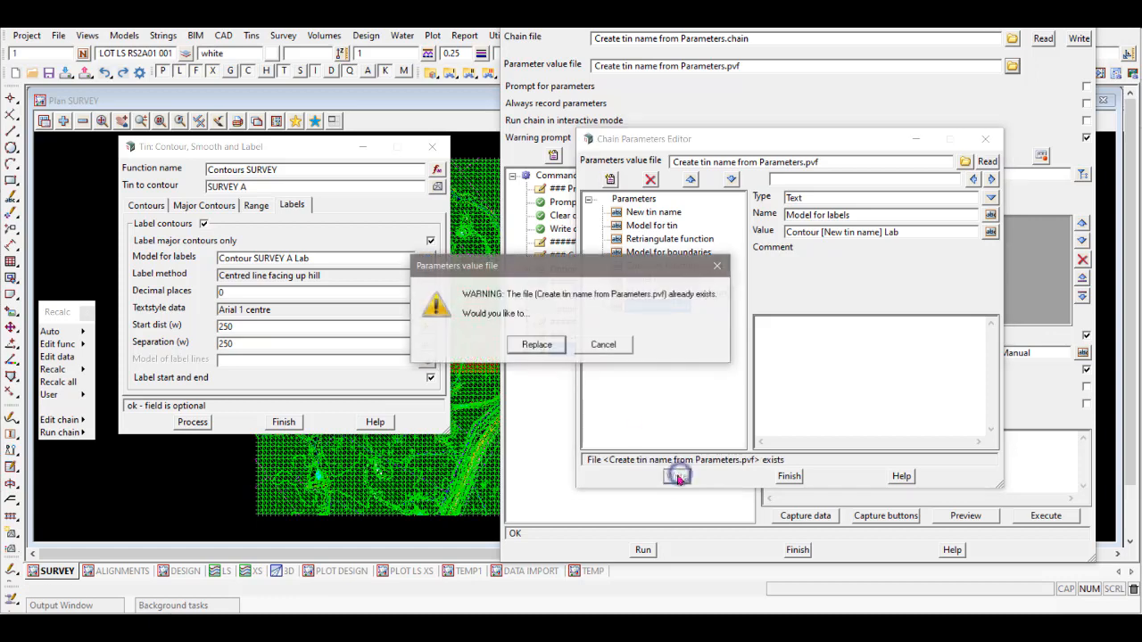
pyautogui.click(546, 345)
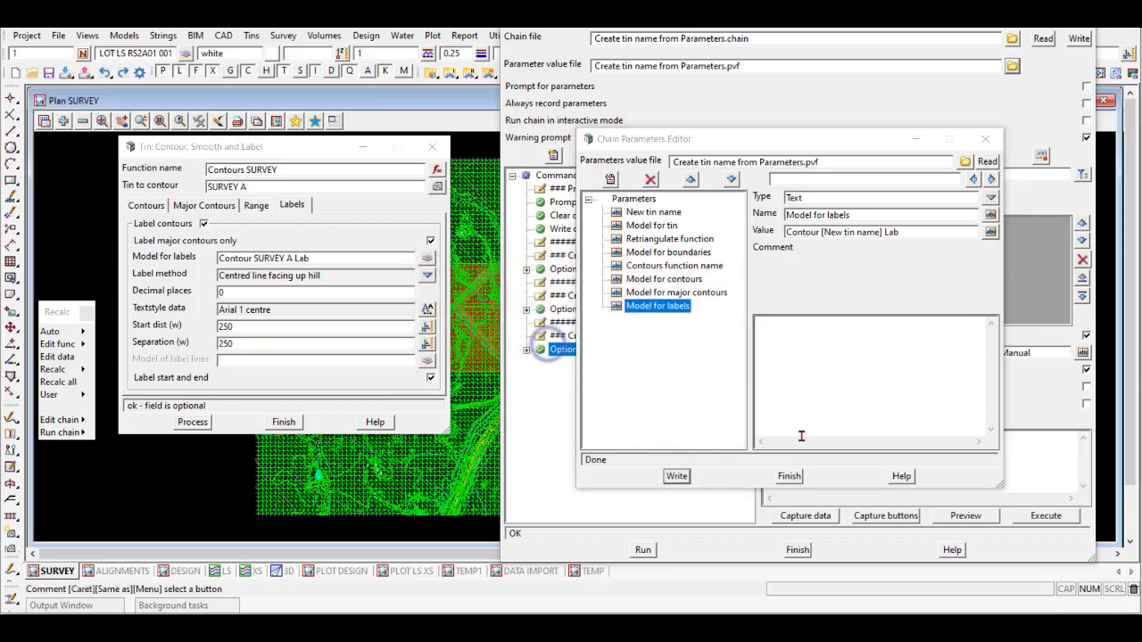
pyautogui.click(789, 476)
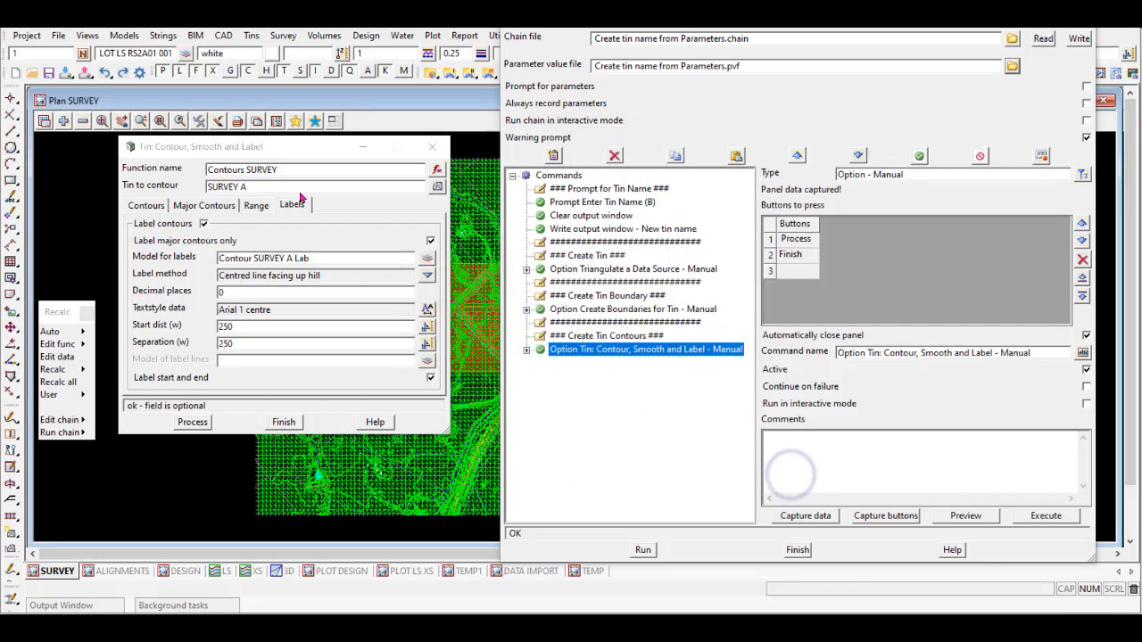
pyautogui.click(434, 148)
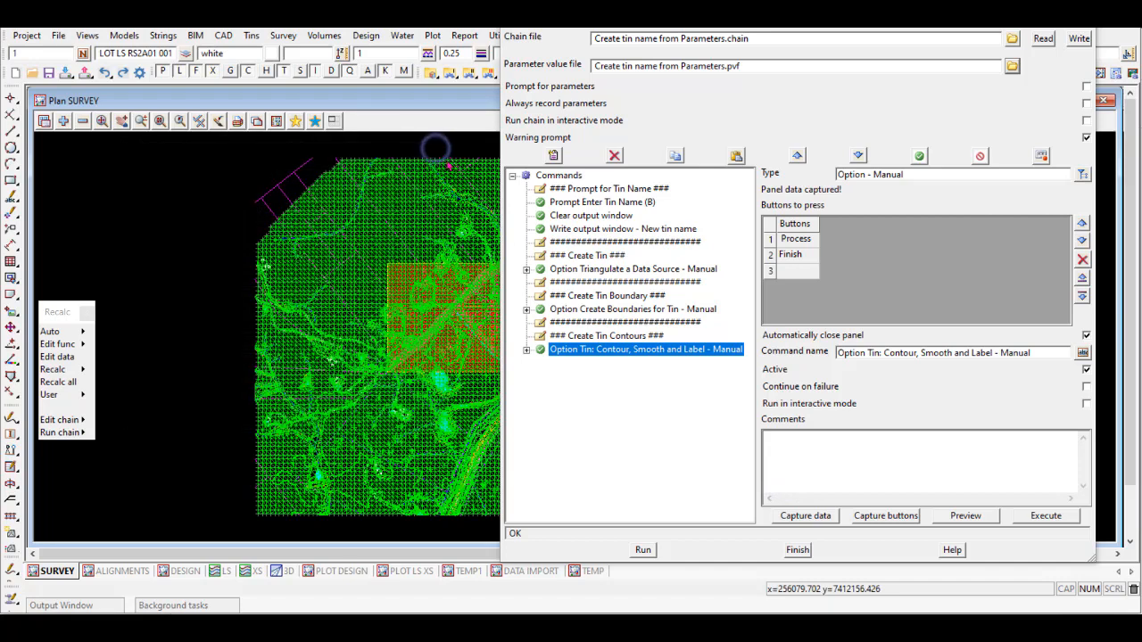
# Step: For the Tin: Contour, Smooth and Label command, pick the Function name field and assign it the Contours function name parameter
pyautogui.click(526, 351)
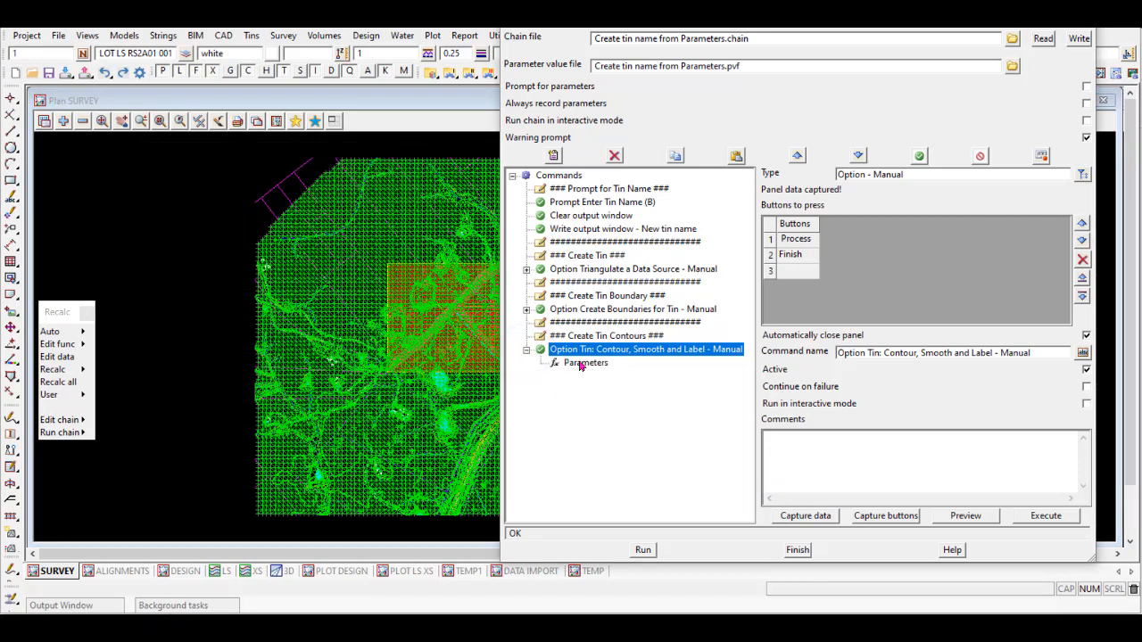
pyautogui.click(580, 363)
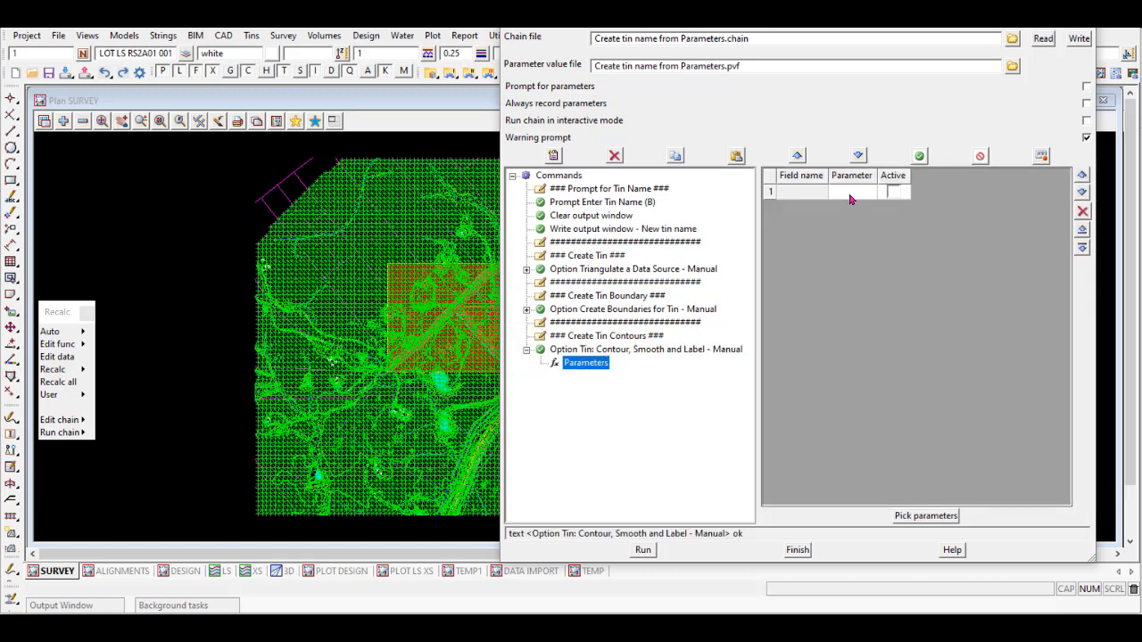
pyautogui.click(925, 517)
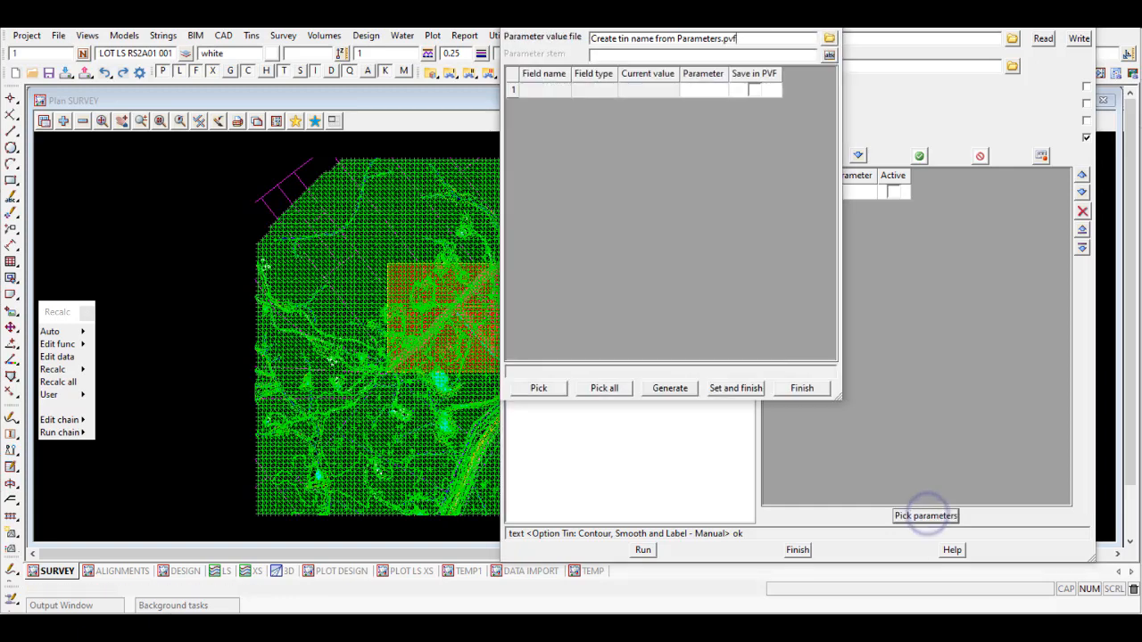
pyautogui.click(538, 389)
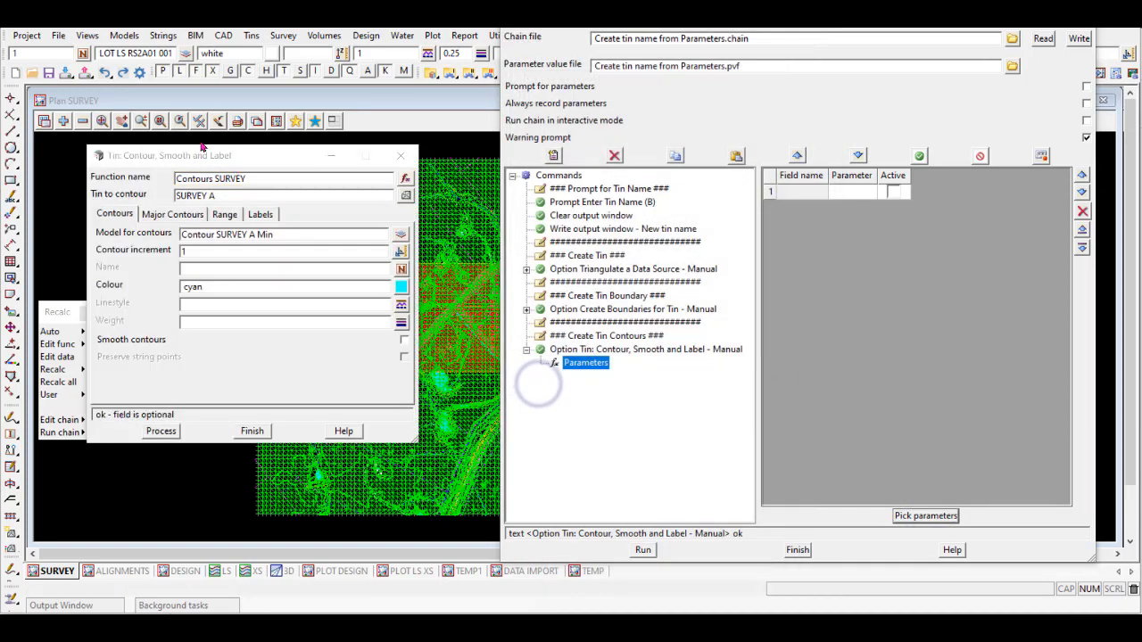
pyautogui.click(246, 181)
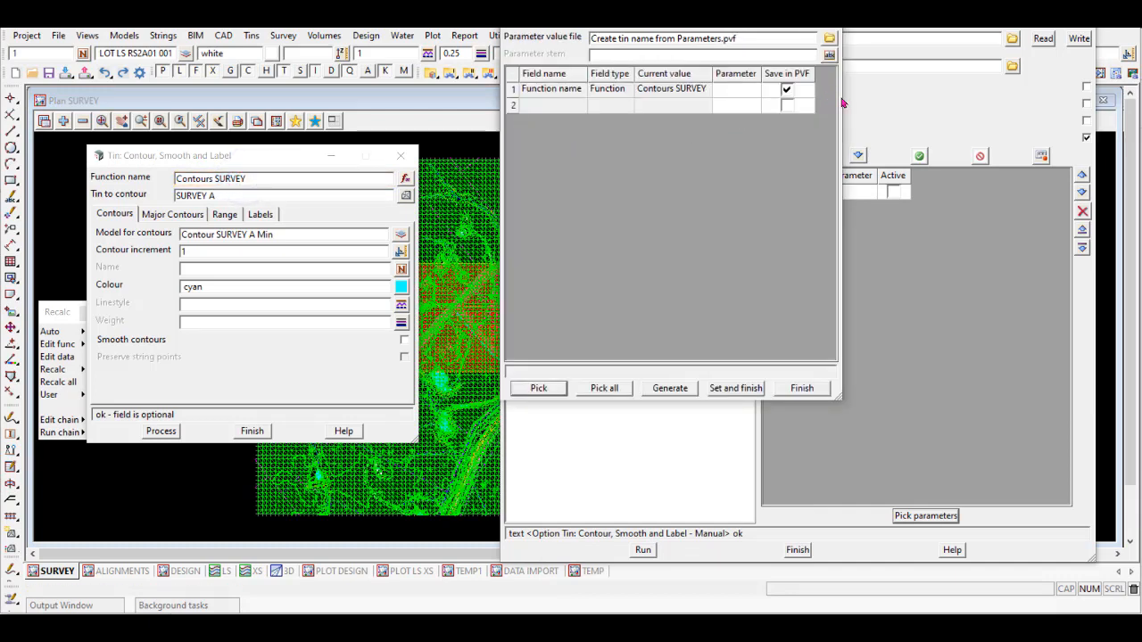
pyautogui.moveTo(841, 101); pyautogui.dragTo(1011, 104)
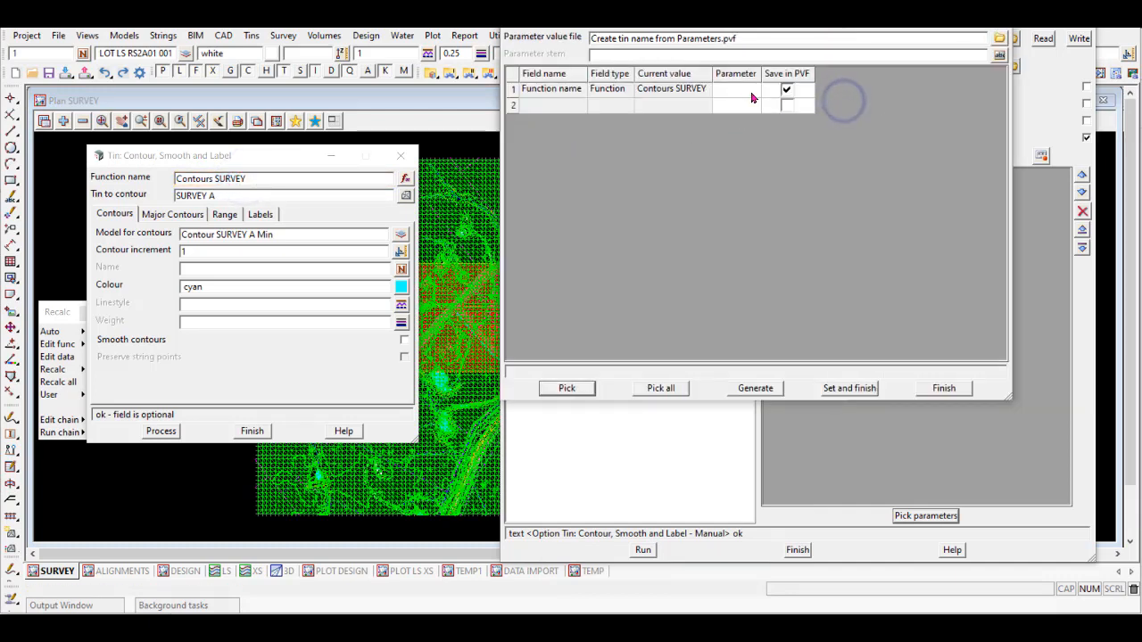
pyautogui.rightClick(746, 90)
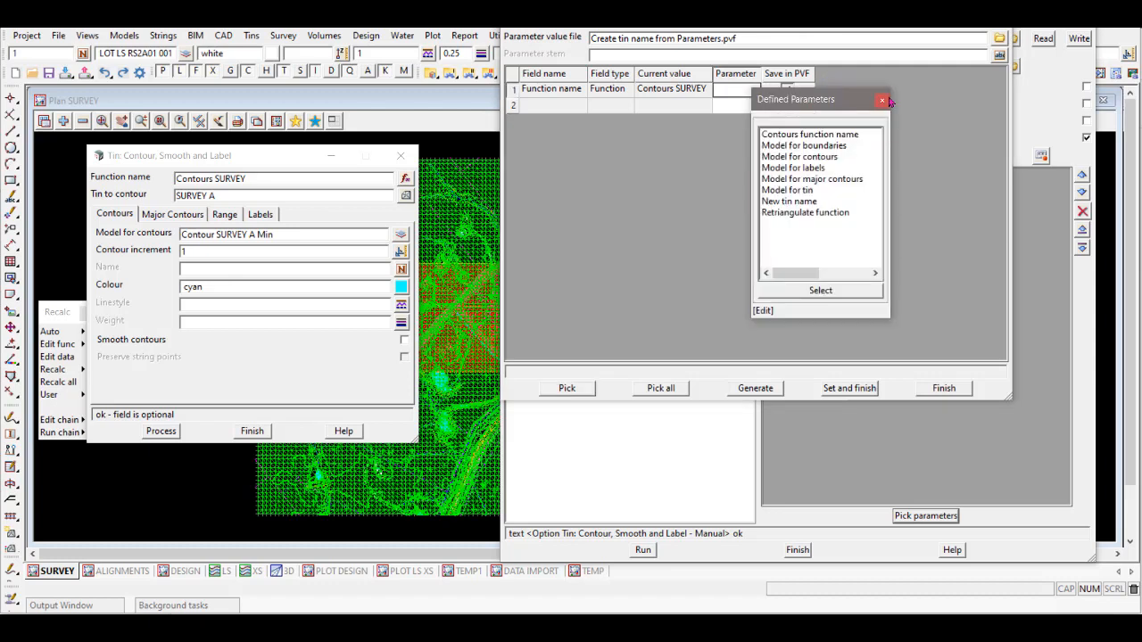
pyautogui.doubleClick(801, 136)
pyautogui.moveTo(760, 80); pyautogui.dragTo(823, 80)
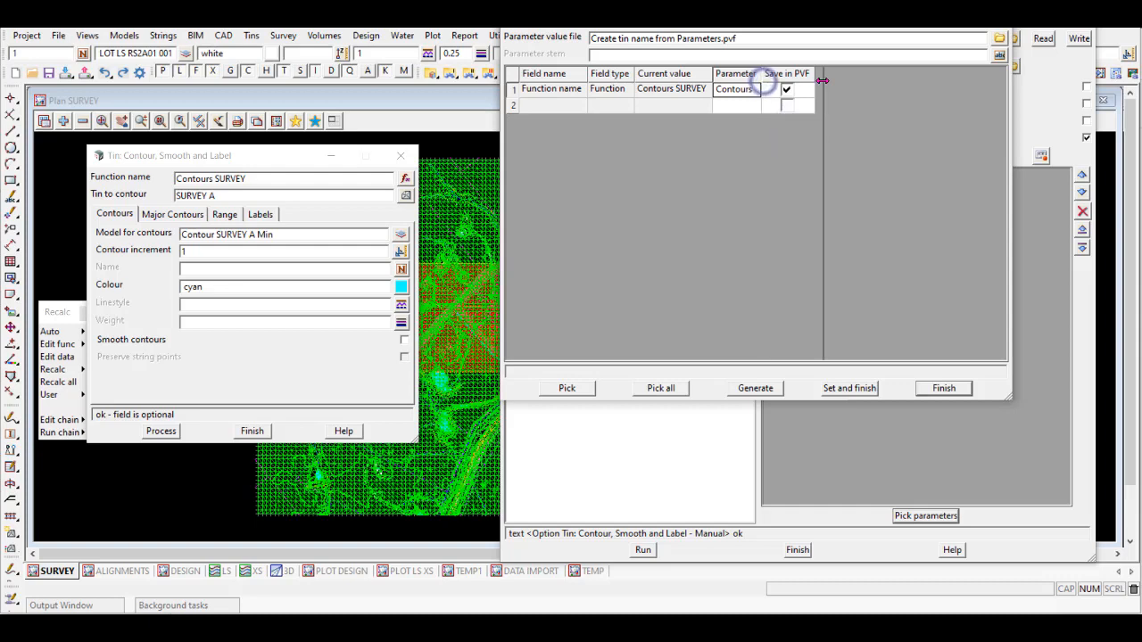
# Step: Pick the Tin to contour field from the contour dialog and assign it the New tin name parameter
pyautogui.click(569, 387)
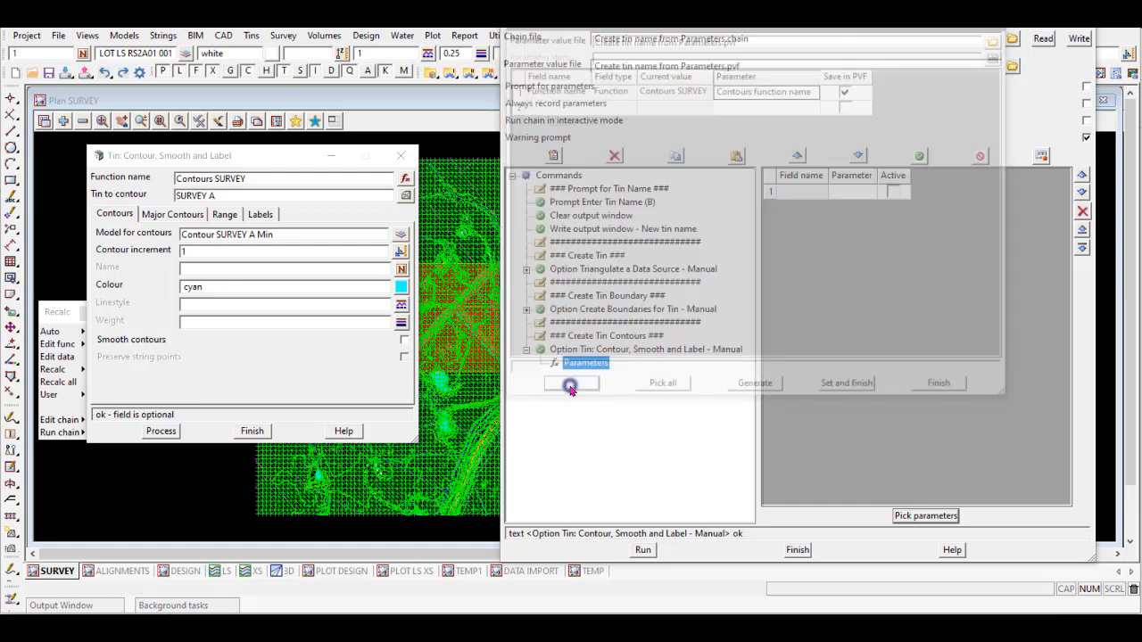
pyautogui.click(223, 199)
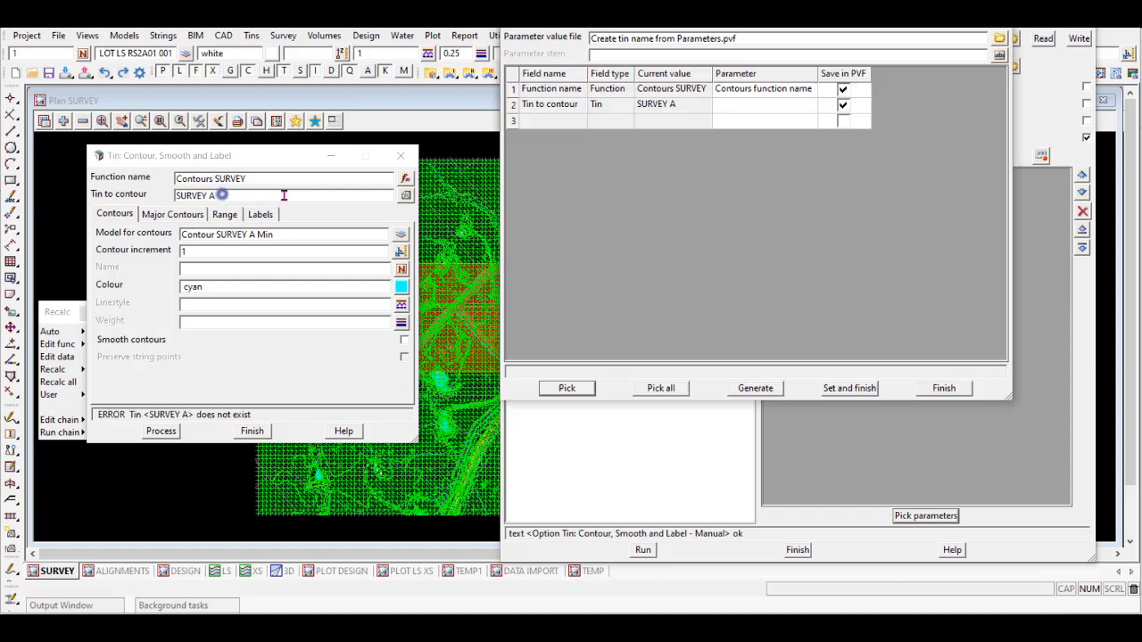
pyautogui.click(787, 111)
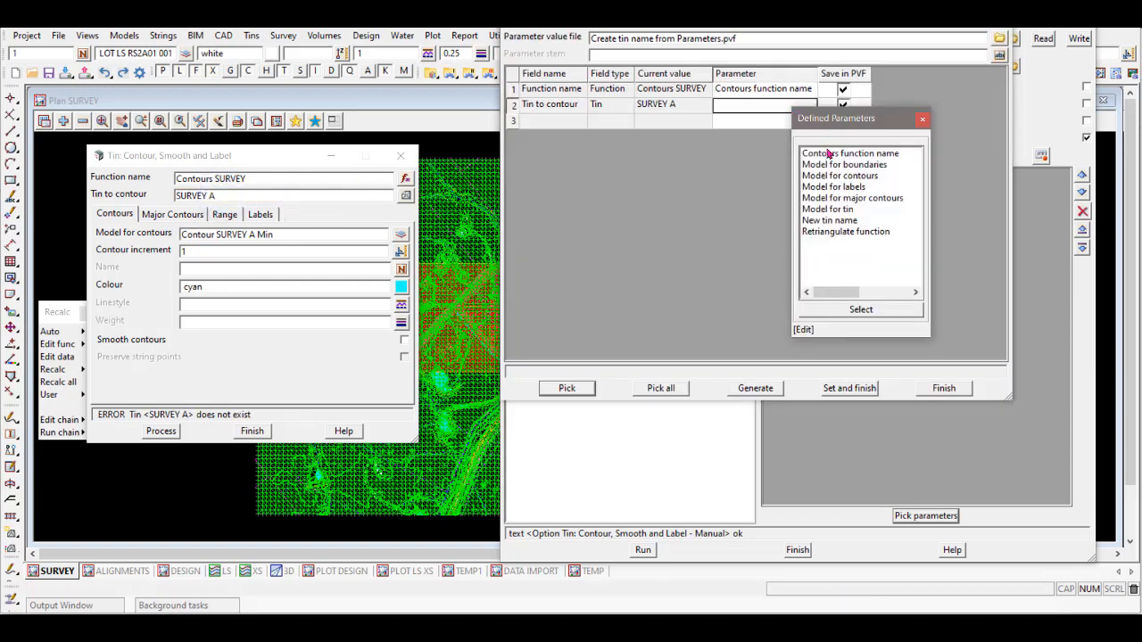
pyautogui.doubleClick(833, 221)
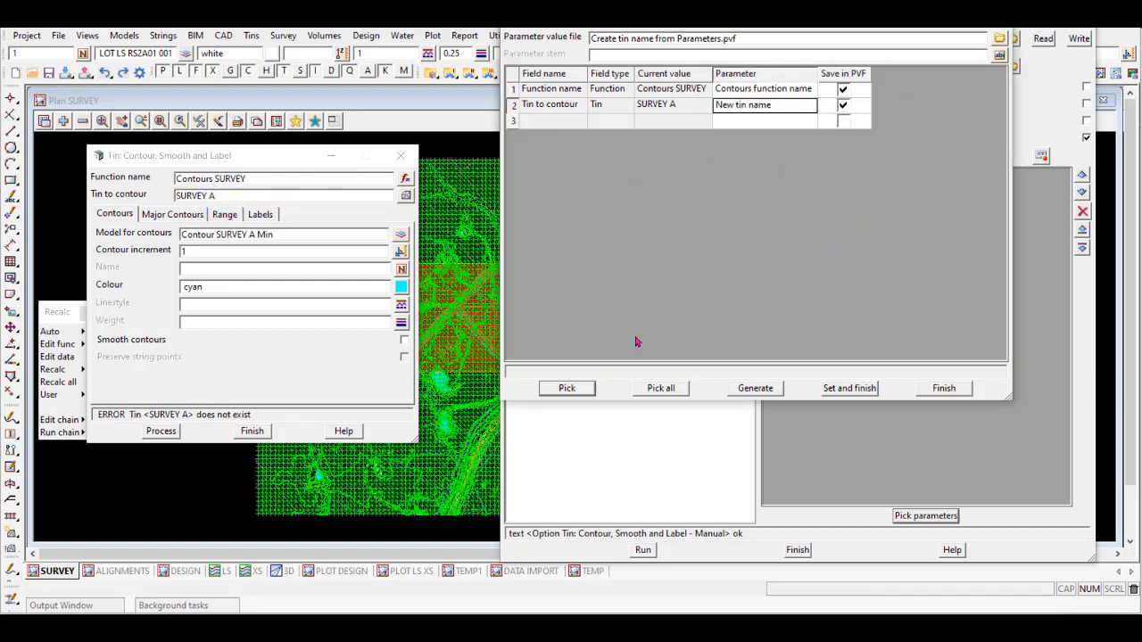
# Step: Pick the Model for contours field from the contour dialog and assign it the Model for contours parameter
pyautogui.click(571, 388)
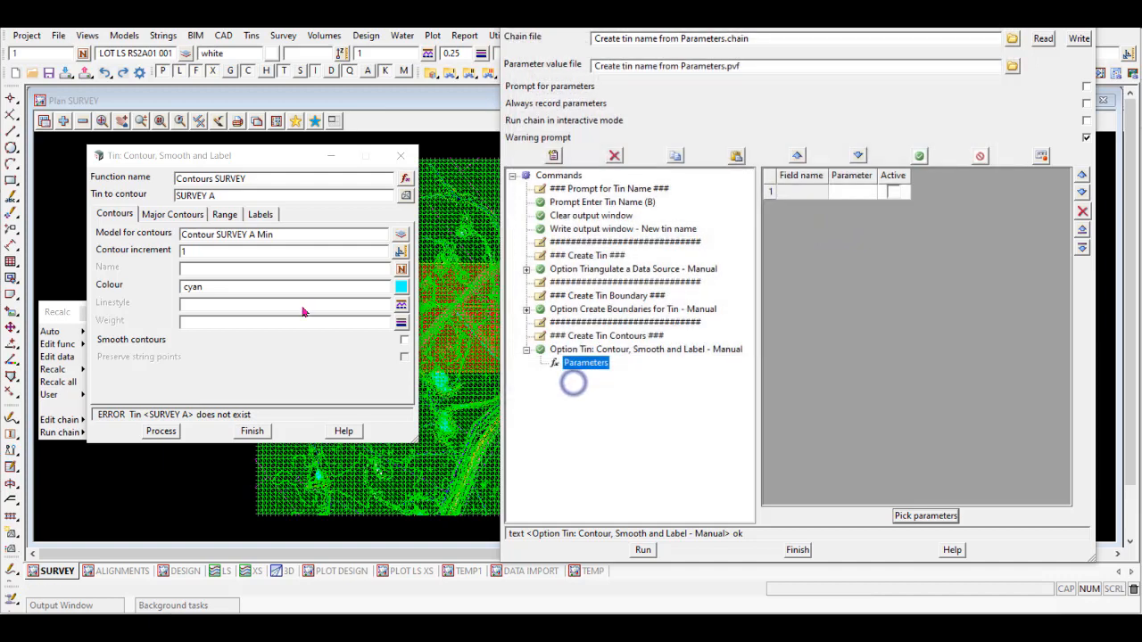
pyautogui.click(218, 234)
pyautogui.click(825, 125)
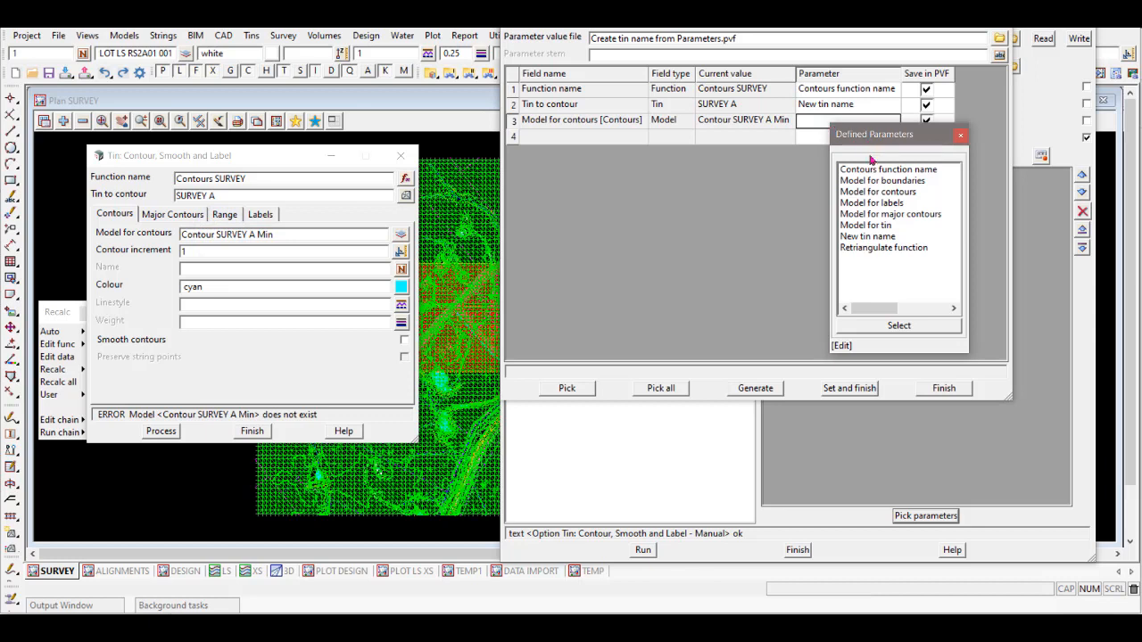
pyautogui.doubleClick(896, 194)
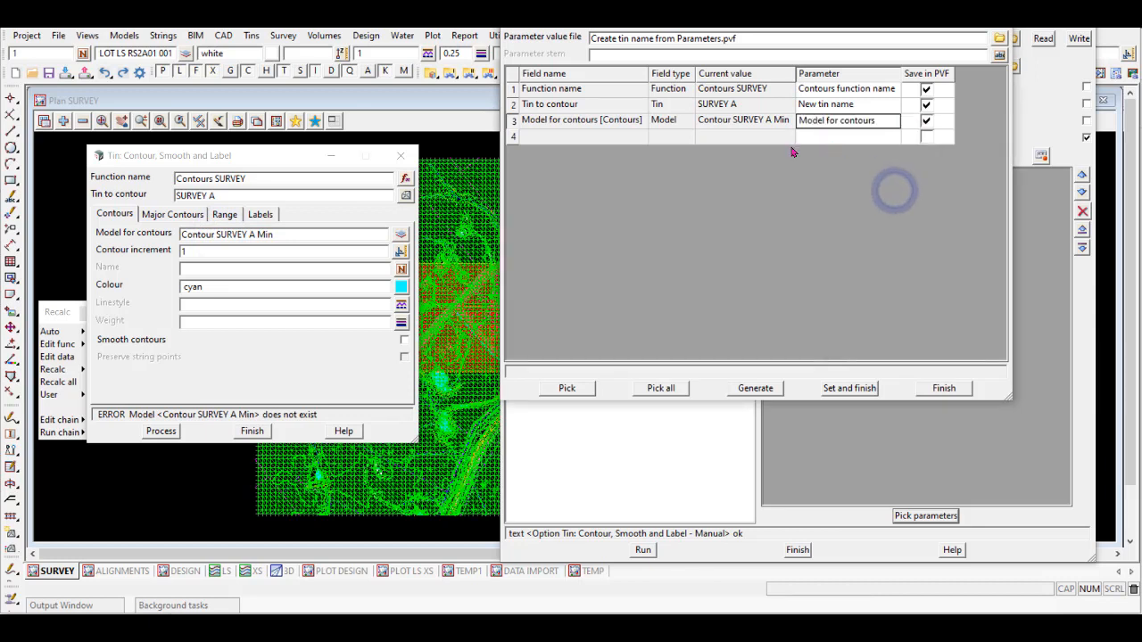
# Step: Pick the Model for major contours field from the contour dialog and assign it the Model for major contours parameter
pyautogui.click(181, 215)
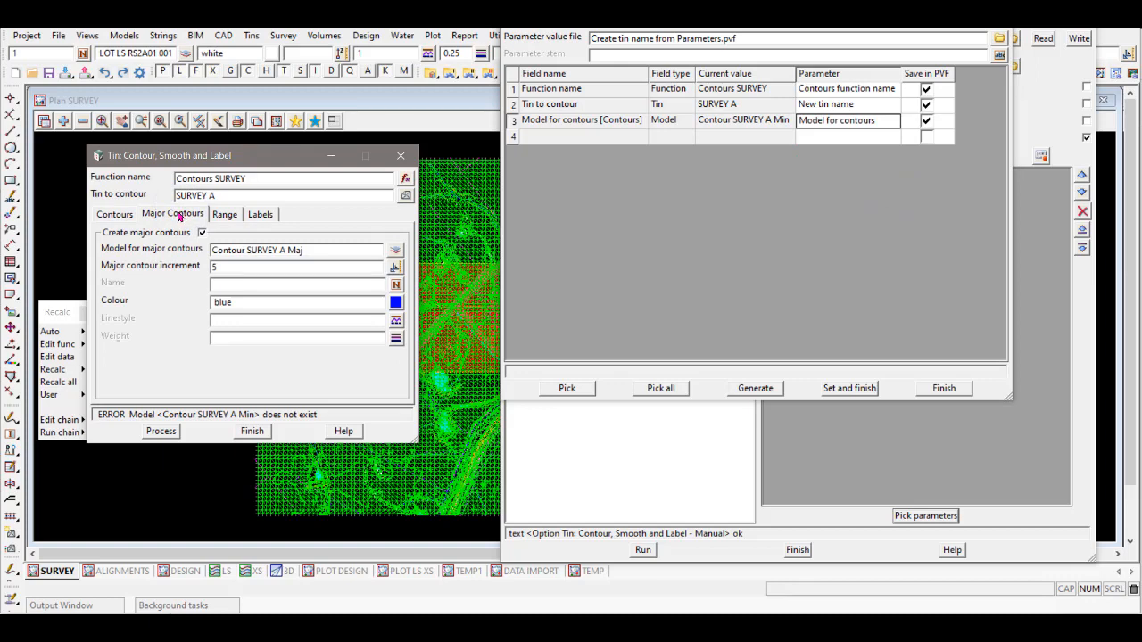
pyautogui.click(570, 388)
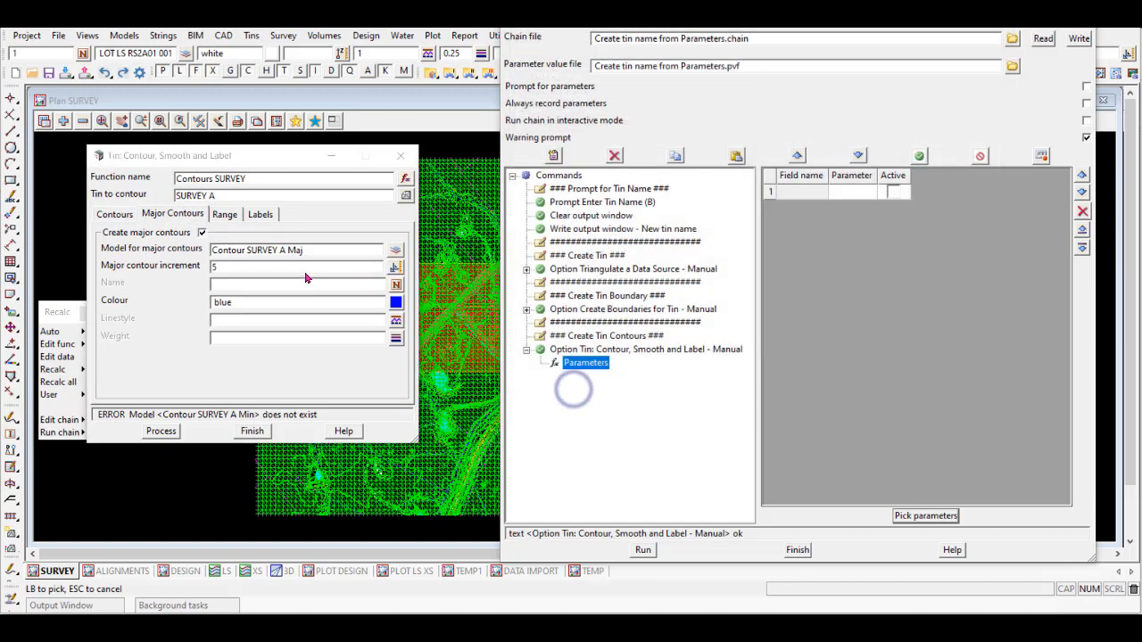
pyautogui.click(292, 253)
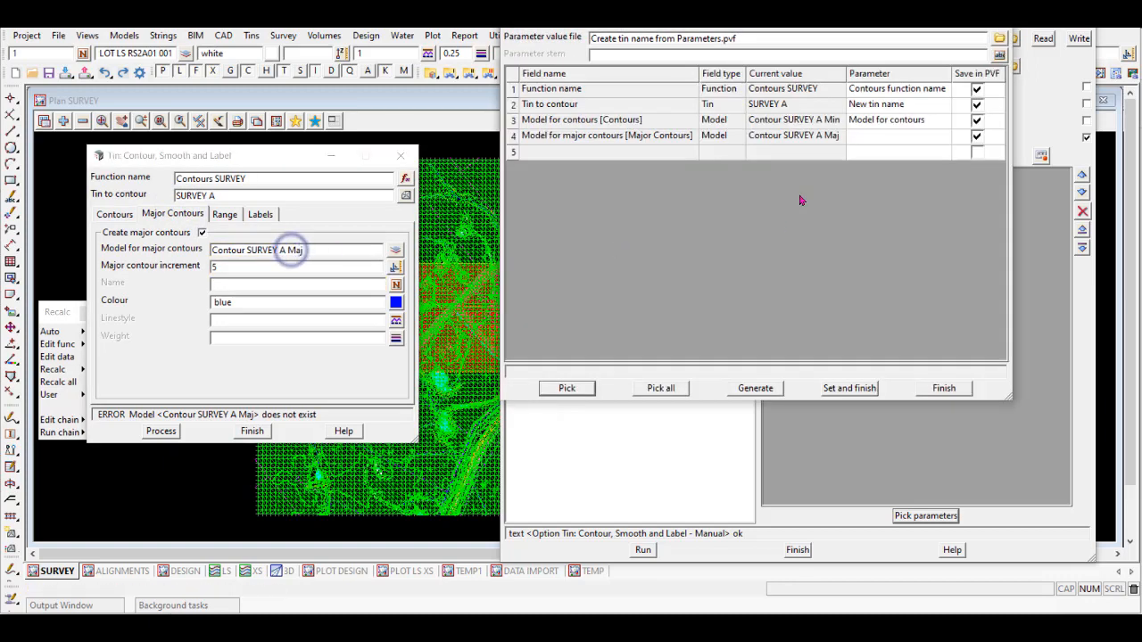
pyautogui.click(880, 139)
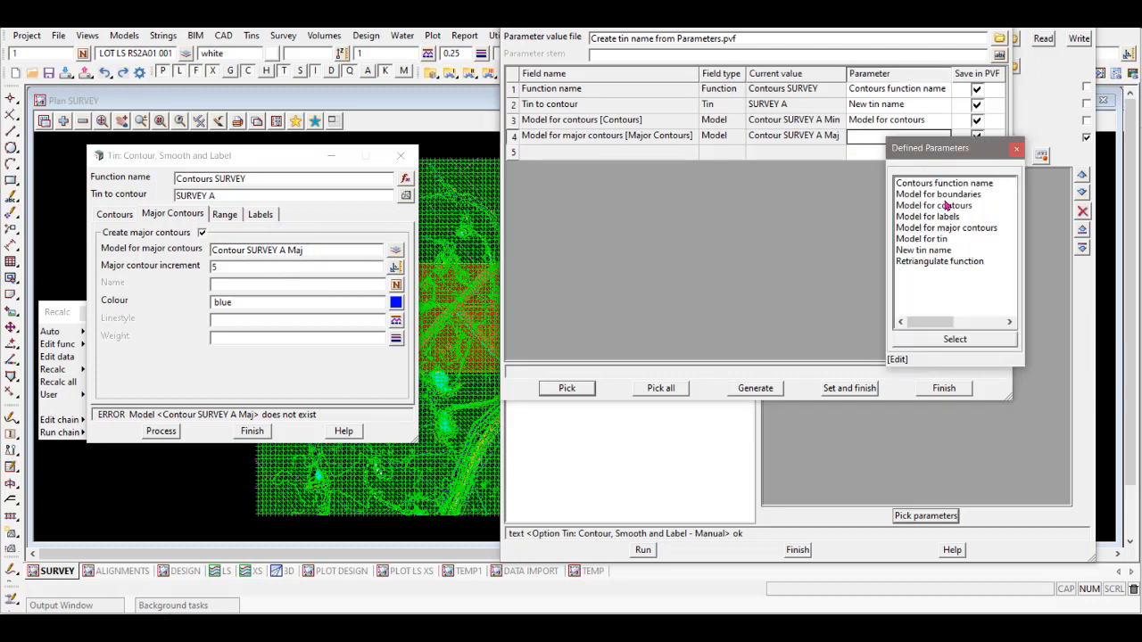
pyautogui.doubleClick(951, 231)
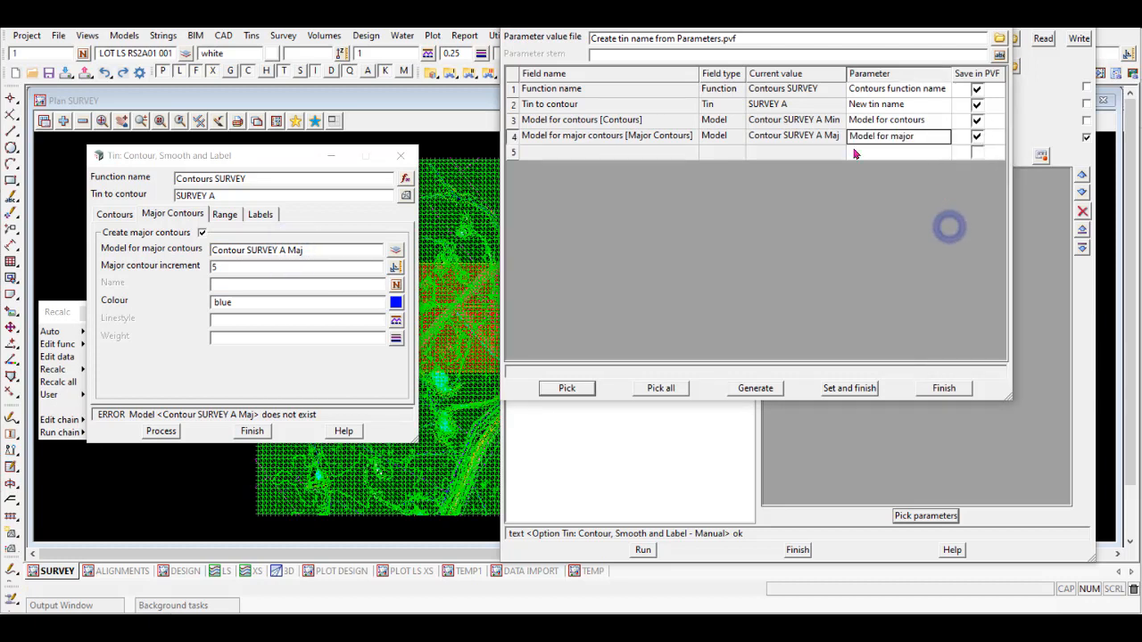
# Step: Pick the Model for labels field from the contour label settings and assign it the Model for labels parameter
pyautogui.click(261, 215)
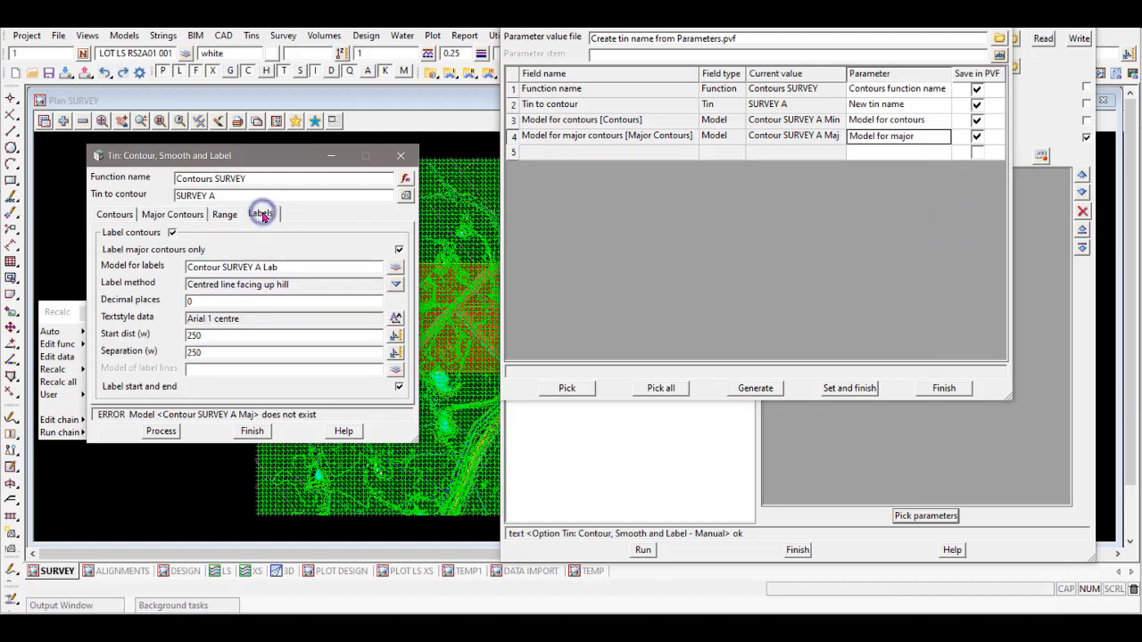
pyautogui.click(567, 390)
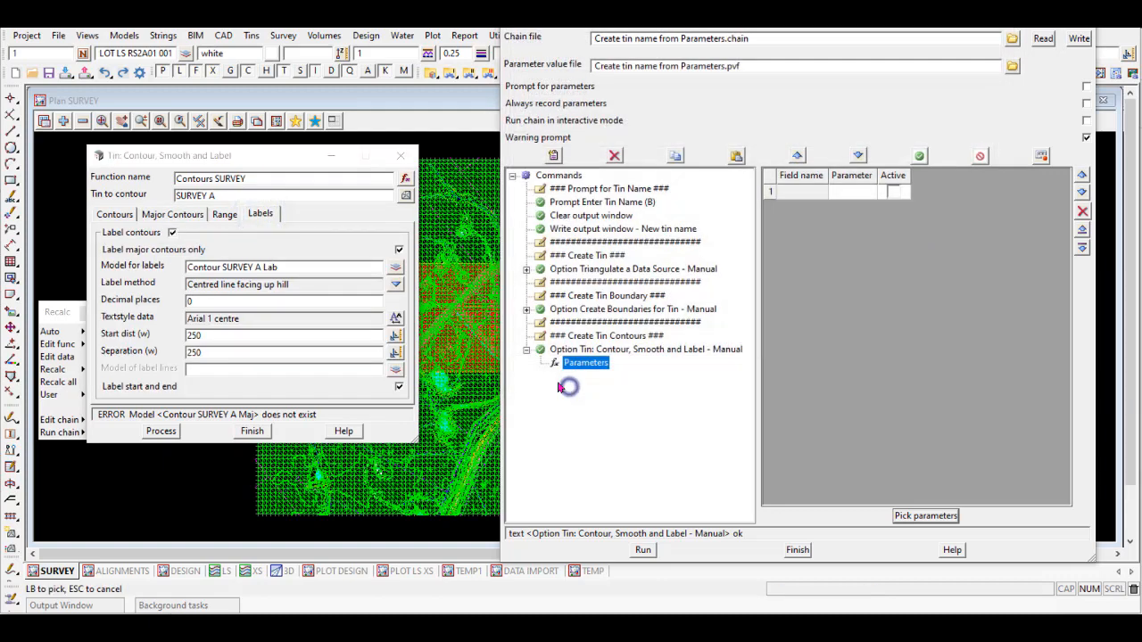
pyautogui.click(279, 272)
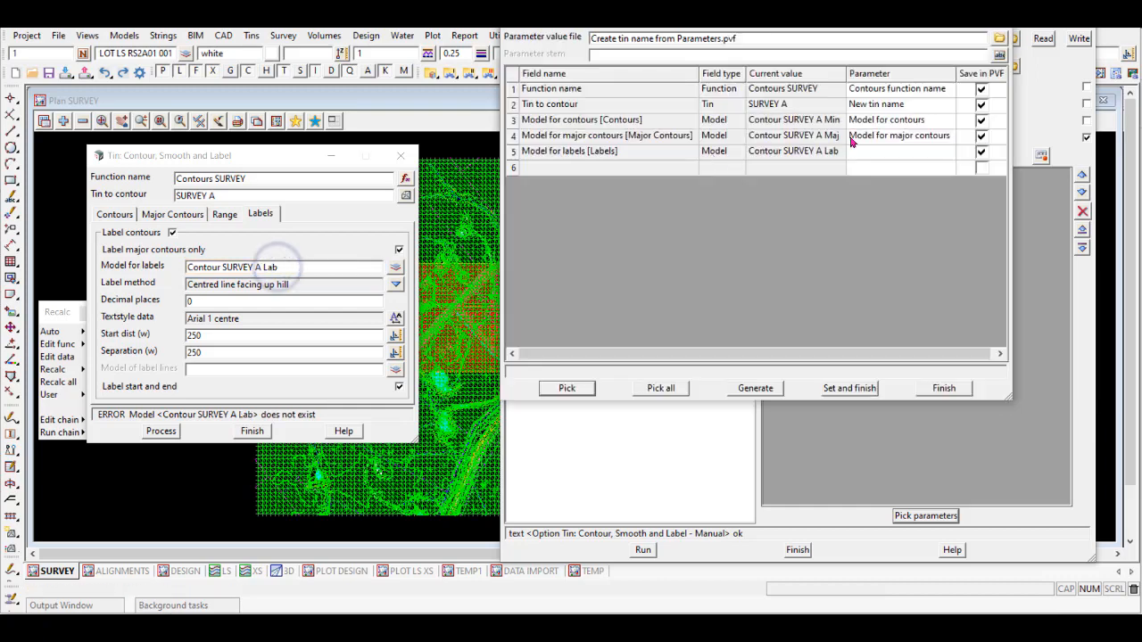
pyautogui.click(895, 156)
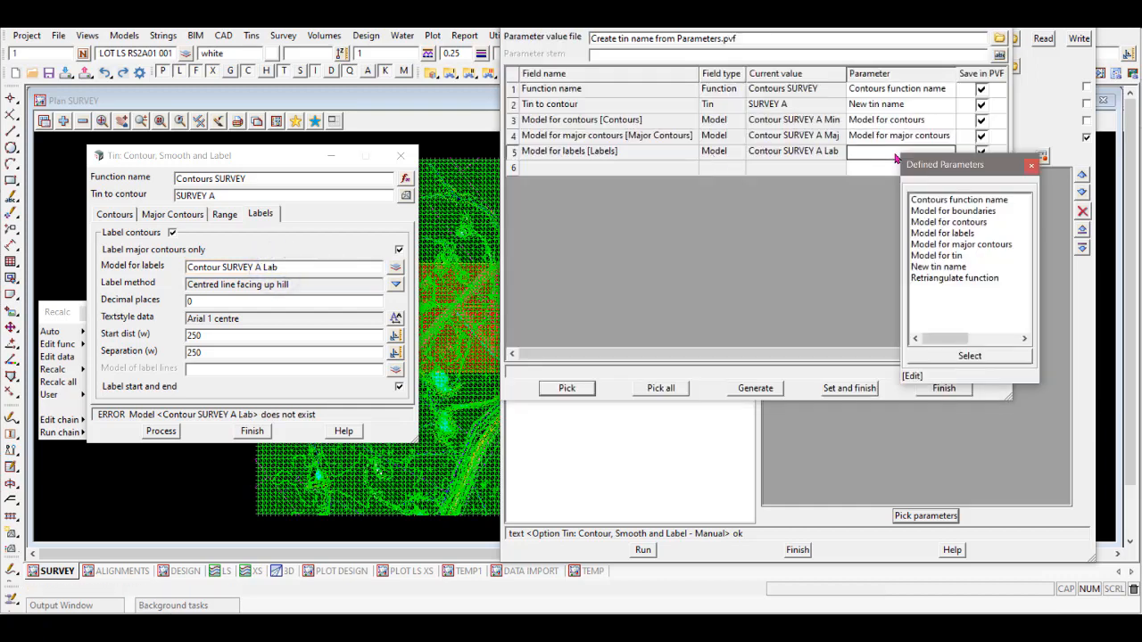
pyautogui.doubleClick(957, 234)
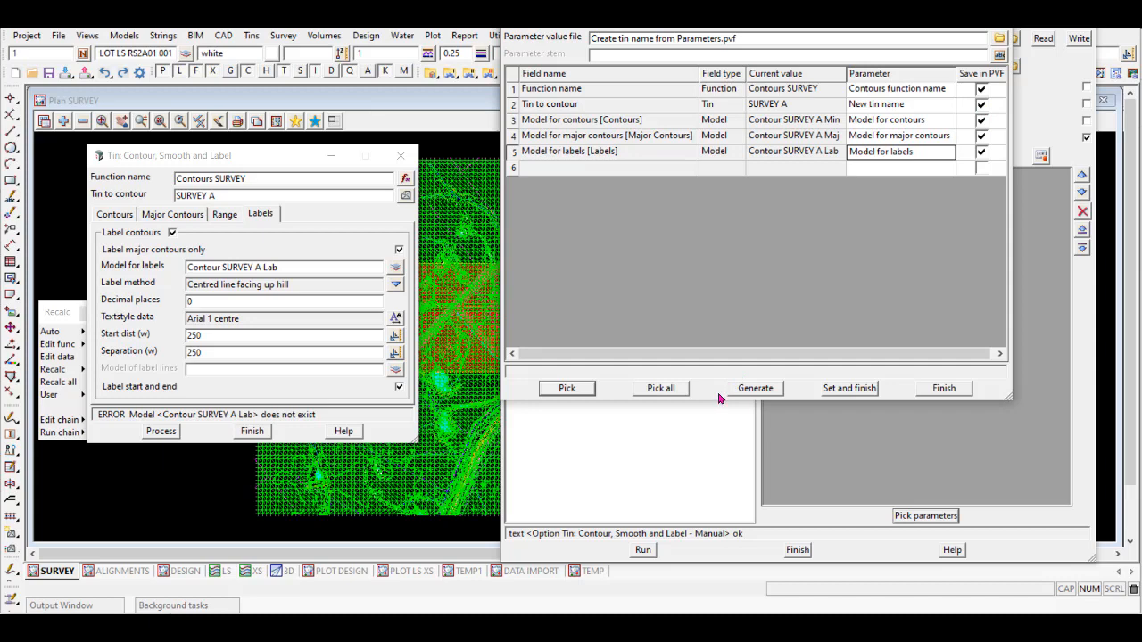
# Step: Apply the picked contour parameters to the chain command, keeping the original value for every duplicate parameter name
pyautogui.click(846, 388)
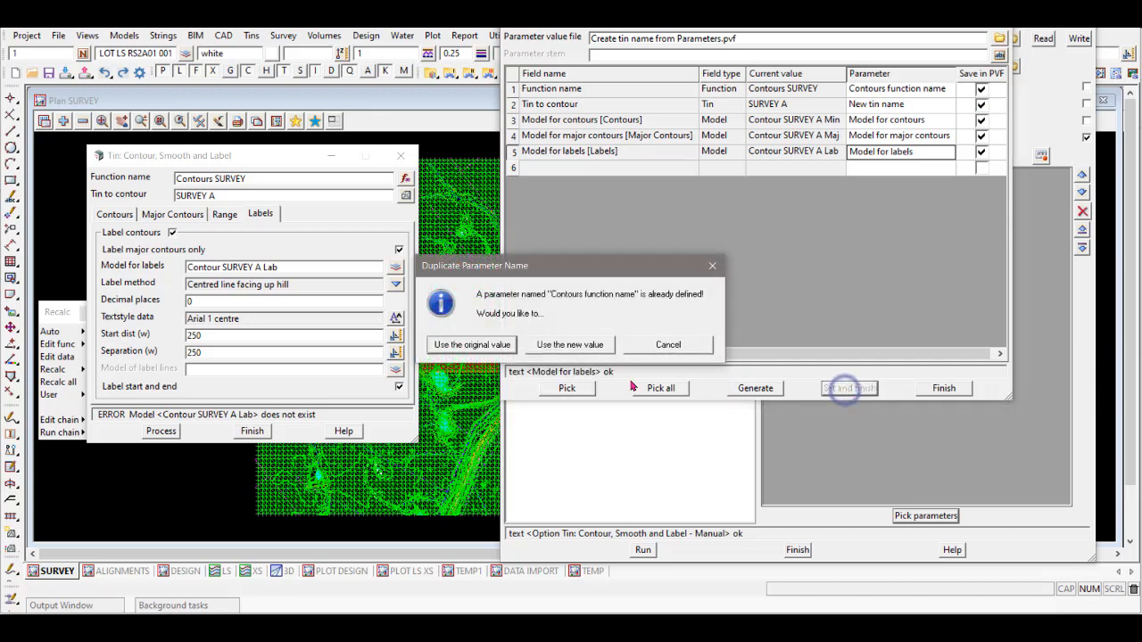
pyautogui.click(473, 344)
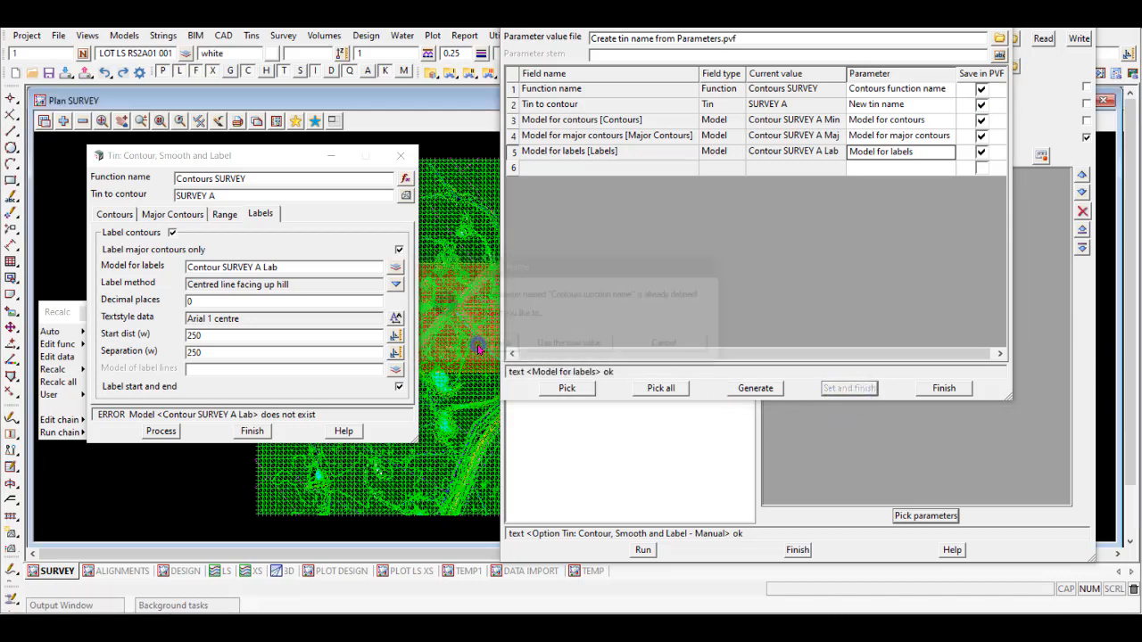
pyautogui.click(473, 344)
pyautogui.click(472, 344)
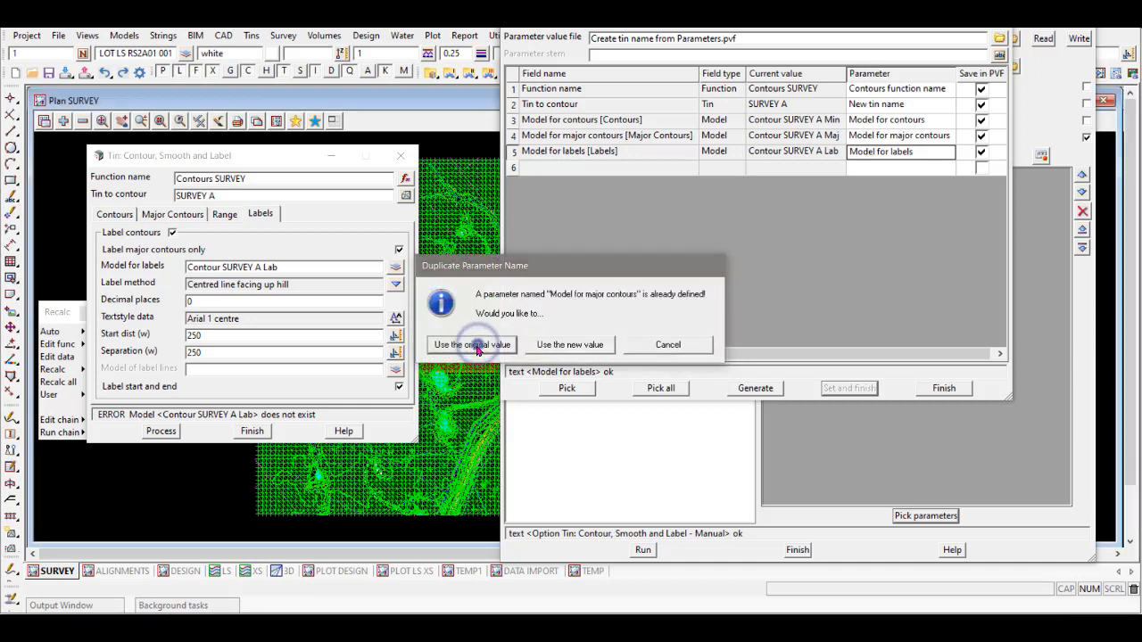
pyautogui.click(473, 345)
pyautogui.click(473, 345)
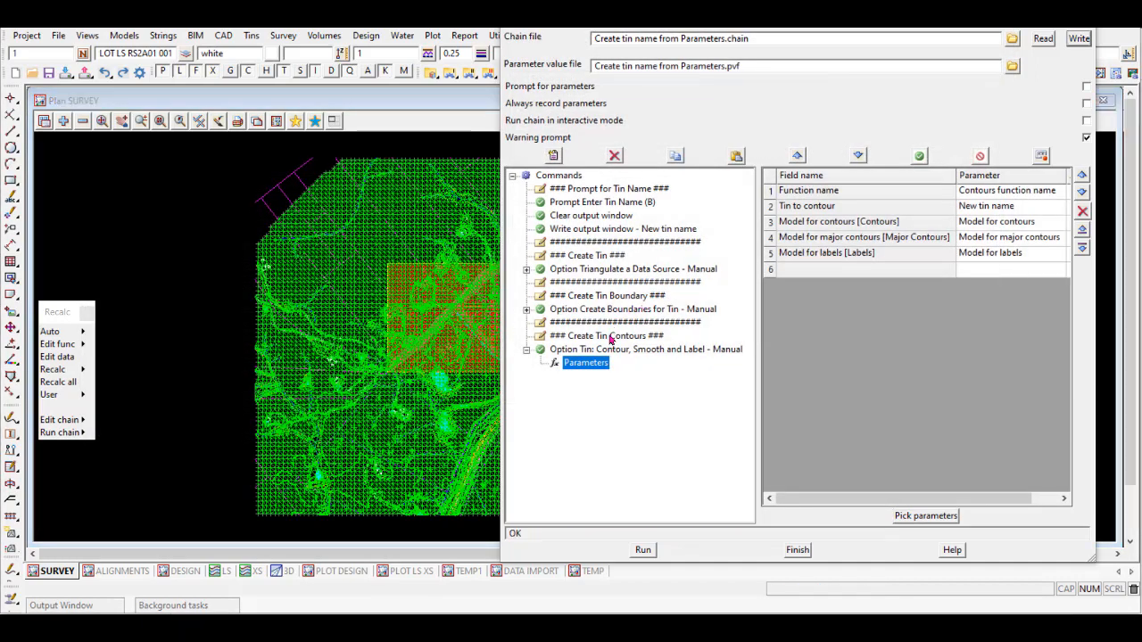
# Step: Save the chain with the parameterised Tin: Contour, Smooth and Label command to Create tin name from Parameters.chain
pyautogui.click(553, 352)
pyautogui.click(527, 349)
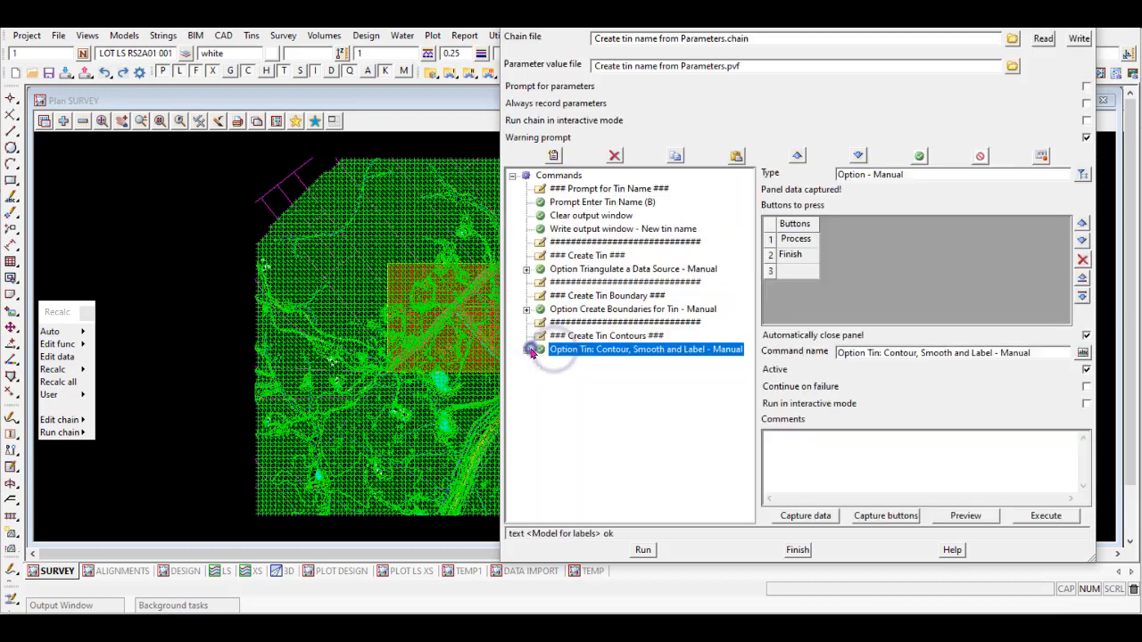
pyautogui.click(1079, 38)
pyautogui.click(549, 352)
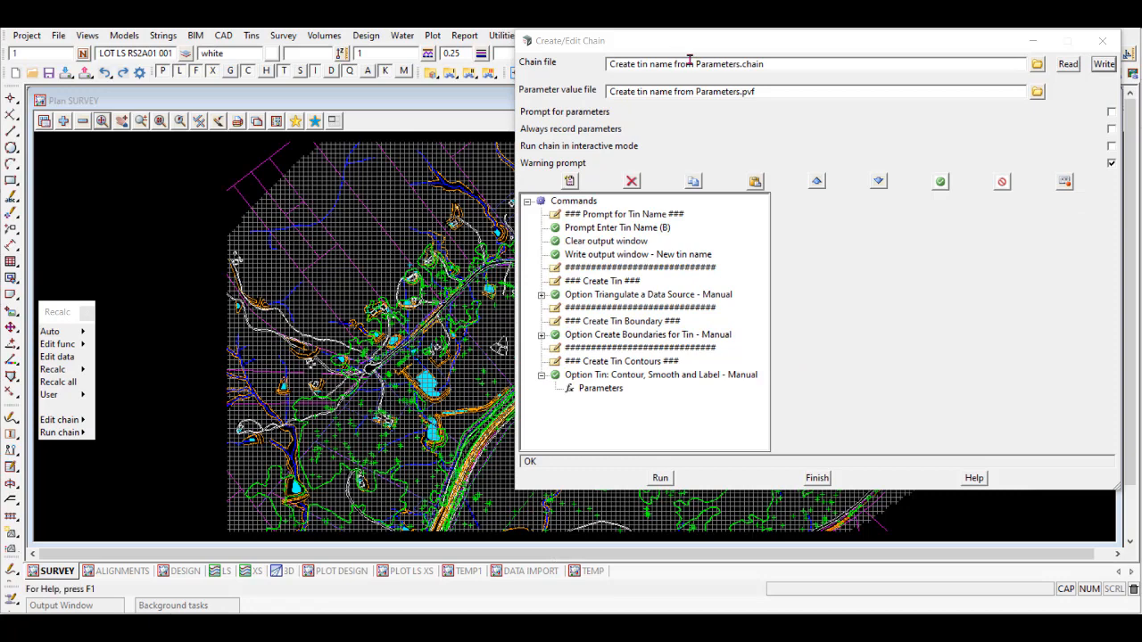
pyautogui.click(723, 47)
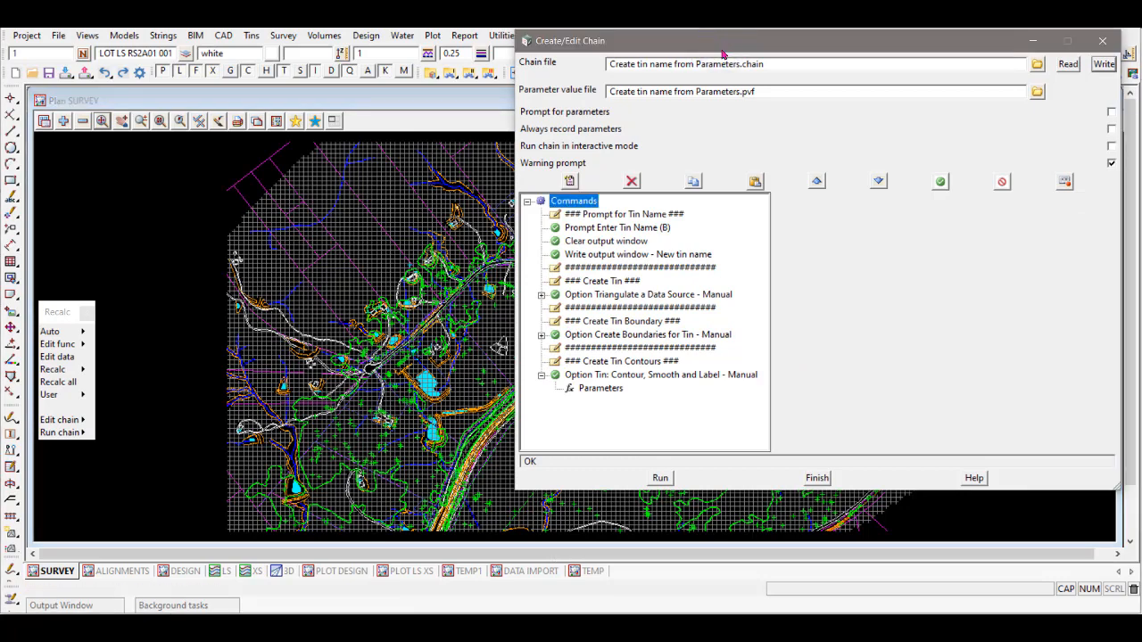
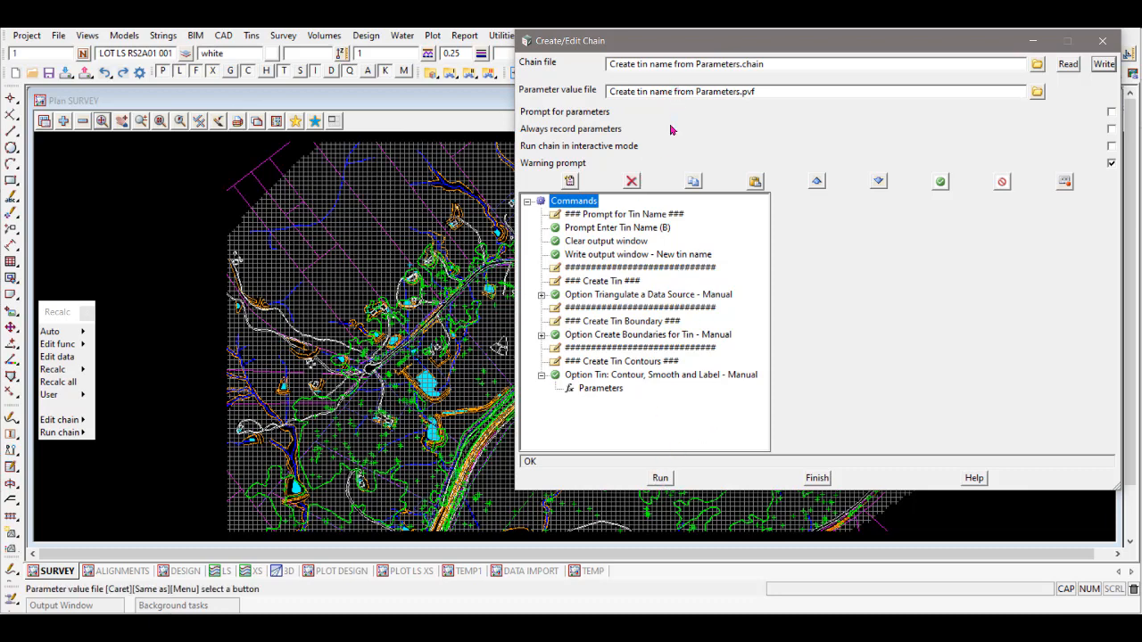
# Step: Run the chain and create the tin under the name ZZZ
pyautogui.click(660, 479)
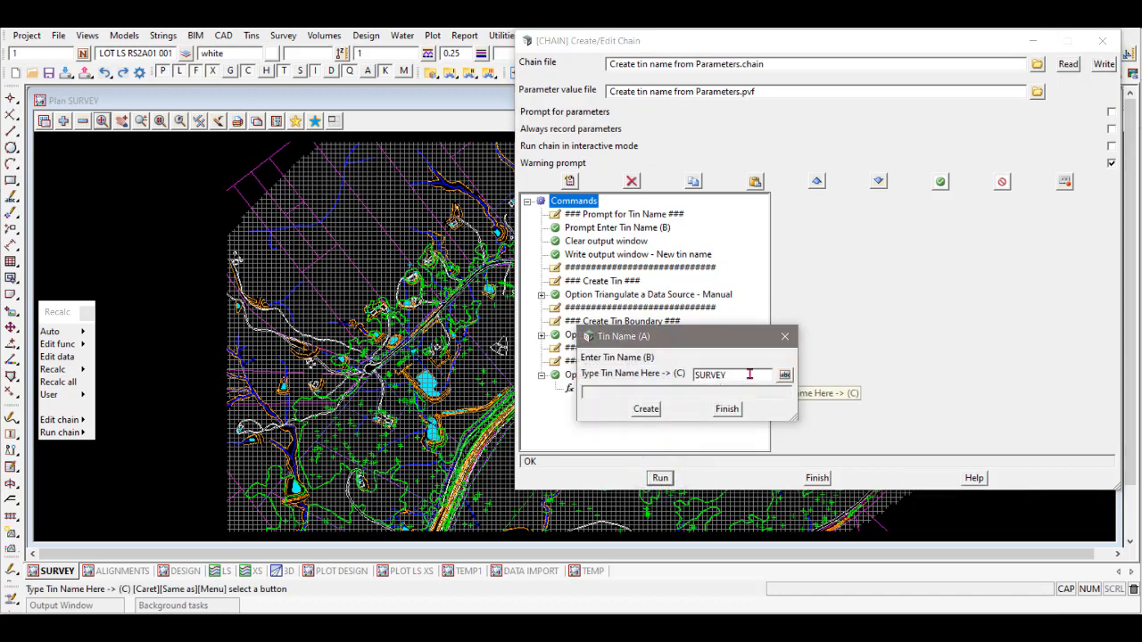
pyautogui.doubleClick(749, 375)
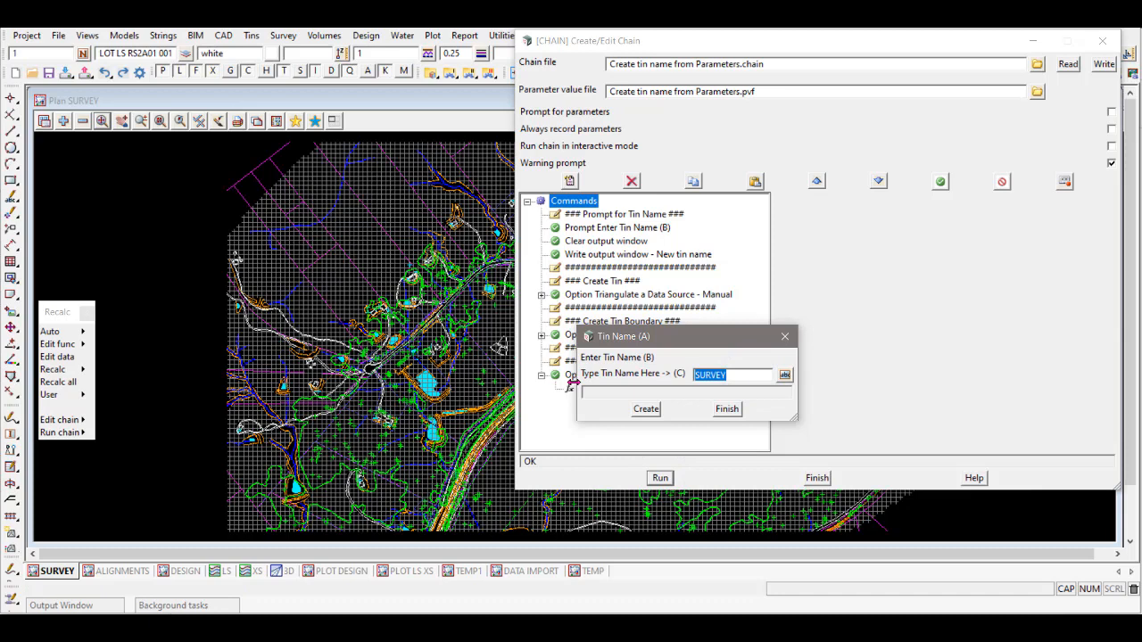
pyautogui.write('ZZZ')
pyautogui.click(647, 411)
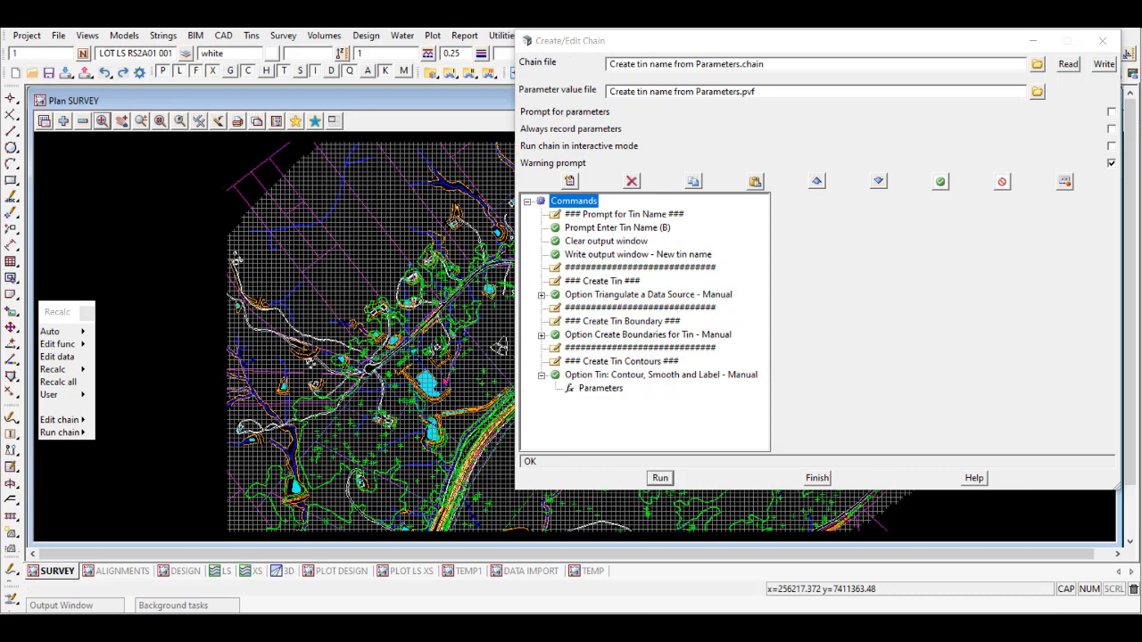
# Step: Add the models tin ZZZ and bdy tin ZZZ to the SURVEY plan view
pyautogui.click(64, 122)
pyautogui.write('t*')
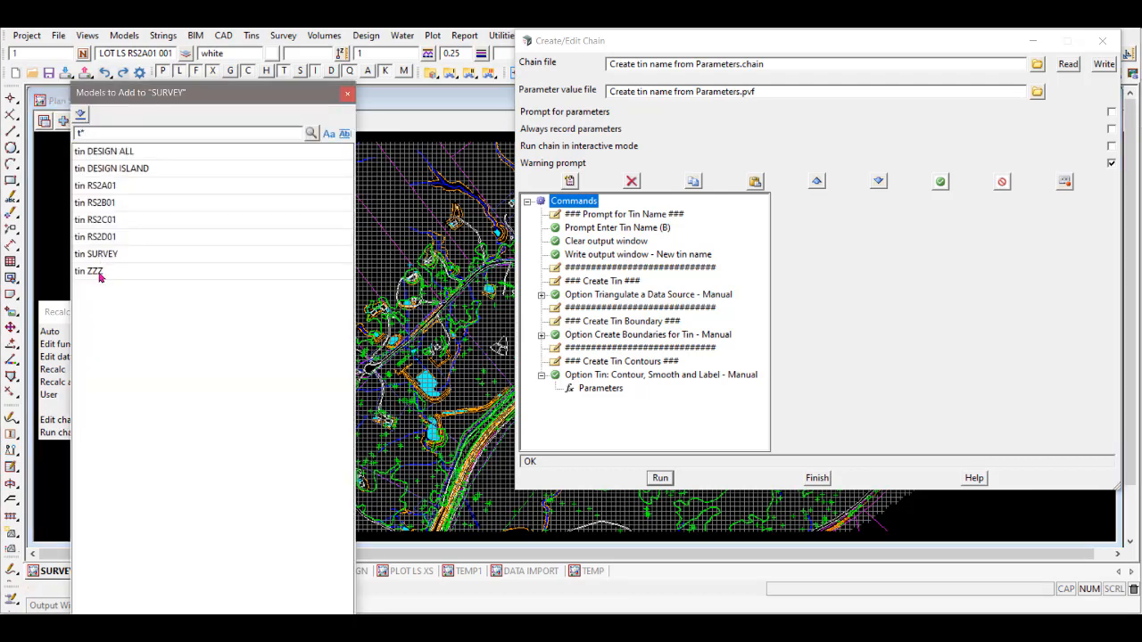
pyautogui.click(94, 271)
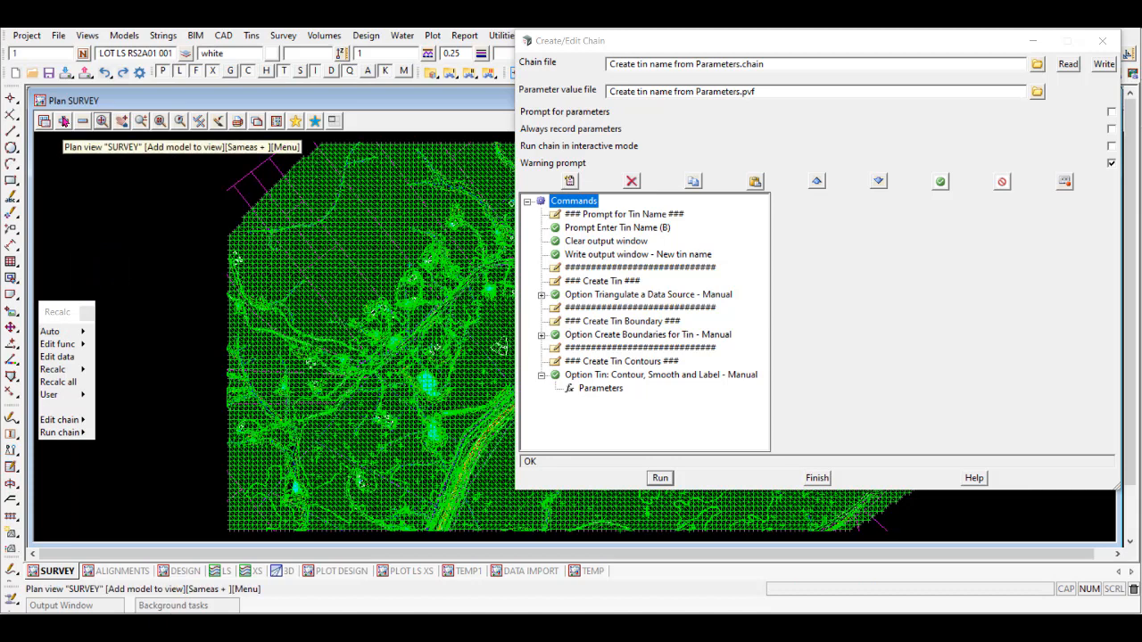
pyautogui.click(64, 121)
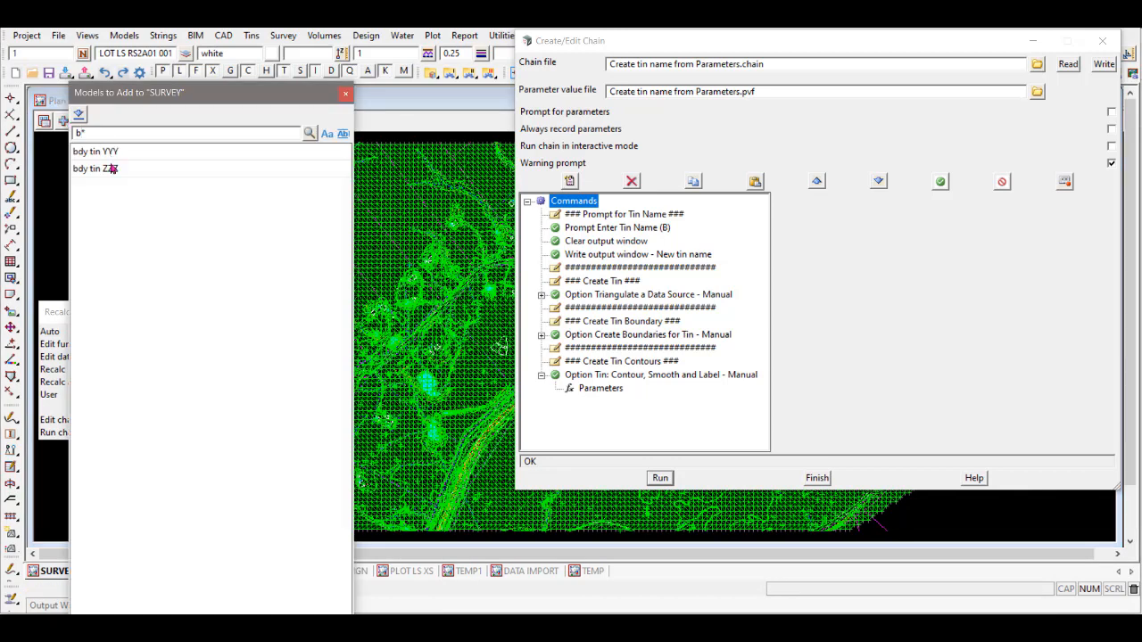
pyautogui.click(105, 169)
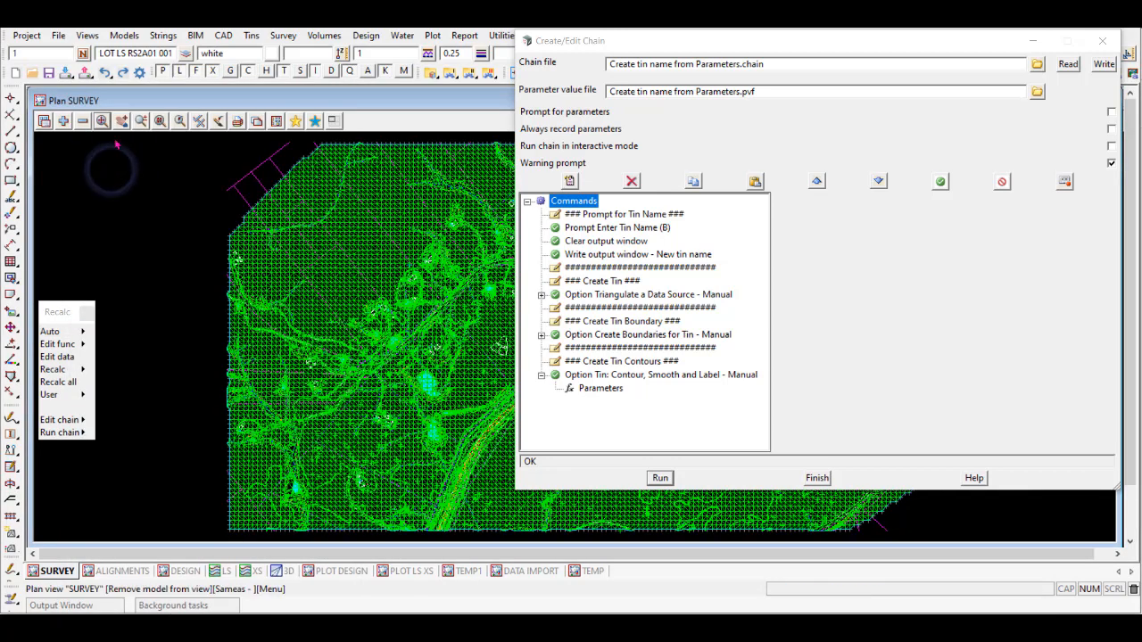
# Step: Add the models Contour ZZZ Lab, Contour ZZZ Maj and Contour ZZZ Min to the SURVEY plan view
pyautogui.click(64, 122)
pyautogui.write('c')
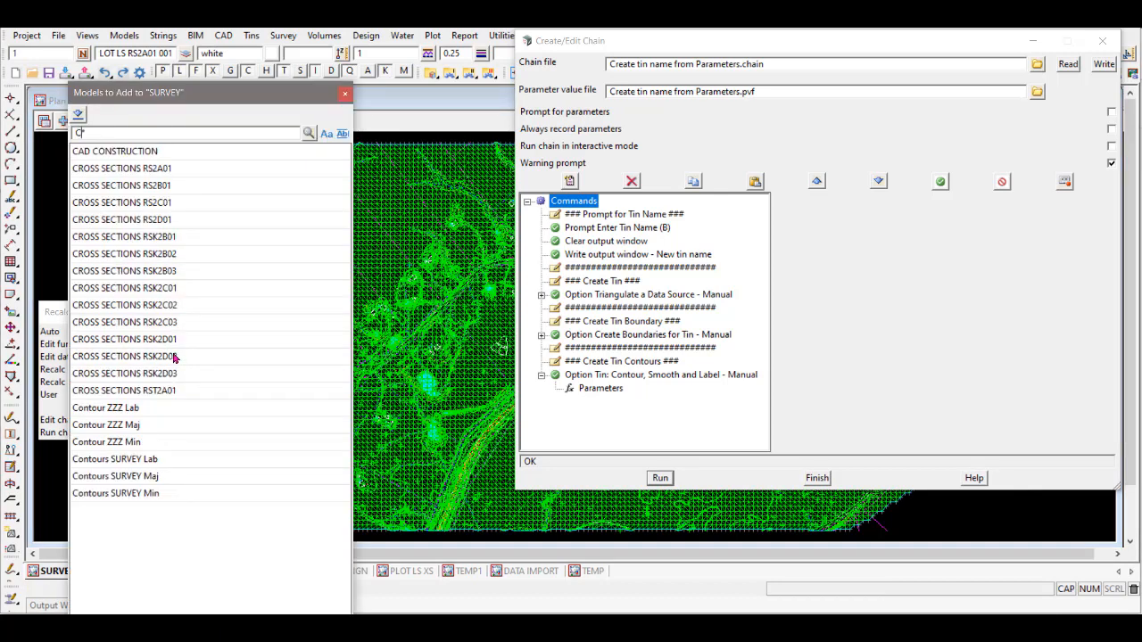
pyautogui.moveTo(139, 410); pyautogui.dragTo(142, 442)
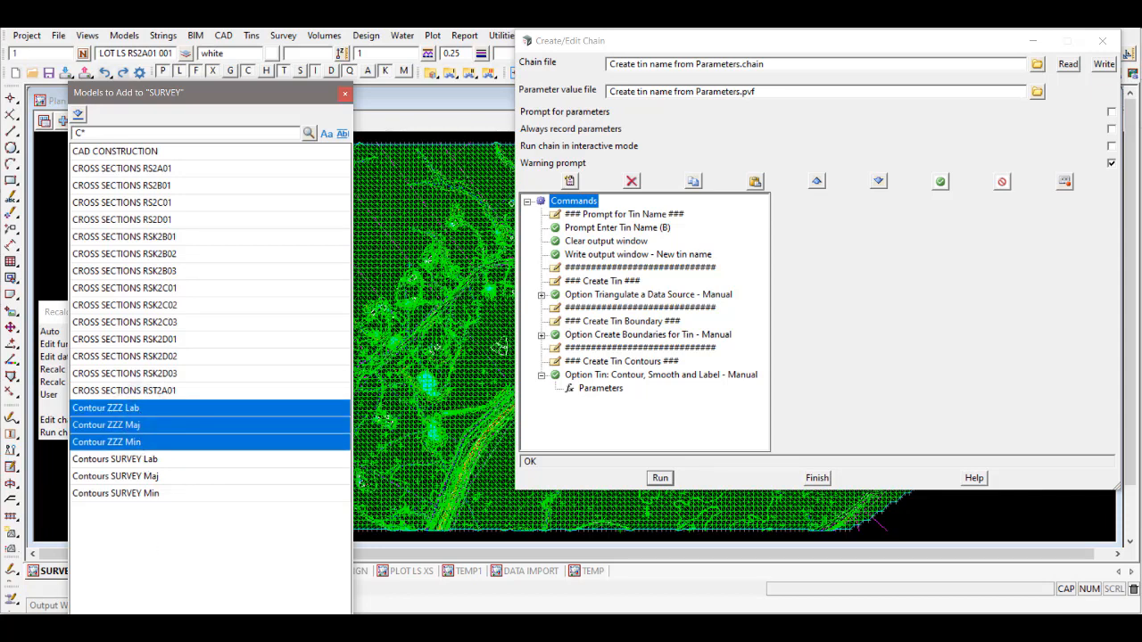
pyautogui.click(143, 617)
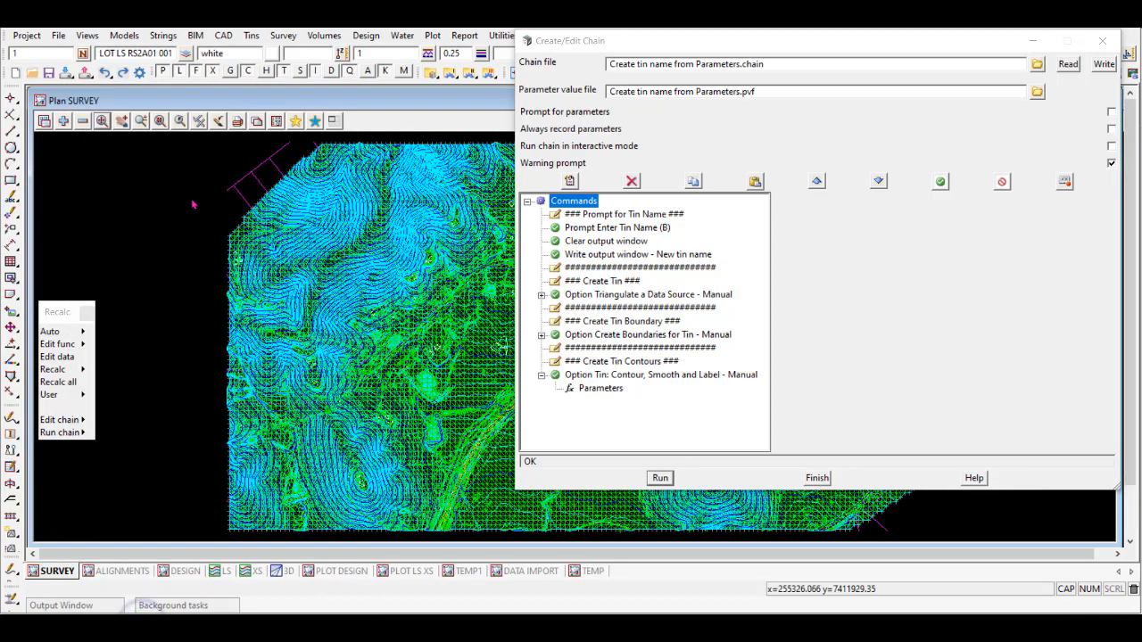
# Step: Examine the tin, boundary and contours up close along the tin's northwest edge, and close the chain editor
pyautogui.click(141, 120)
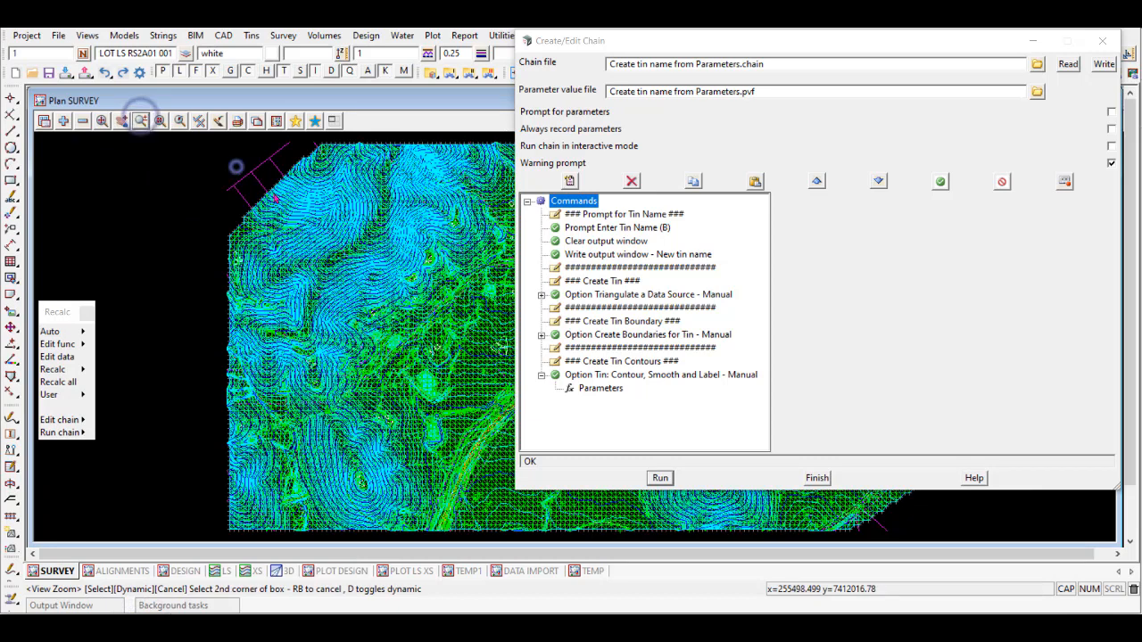
pyautogui.click(337, 226)
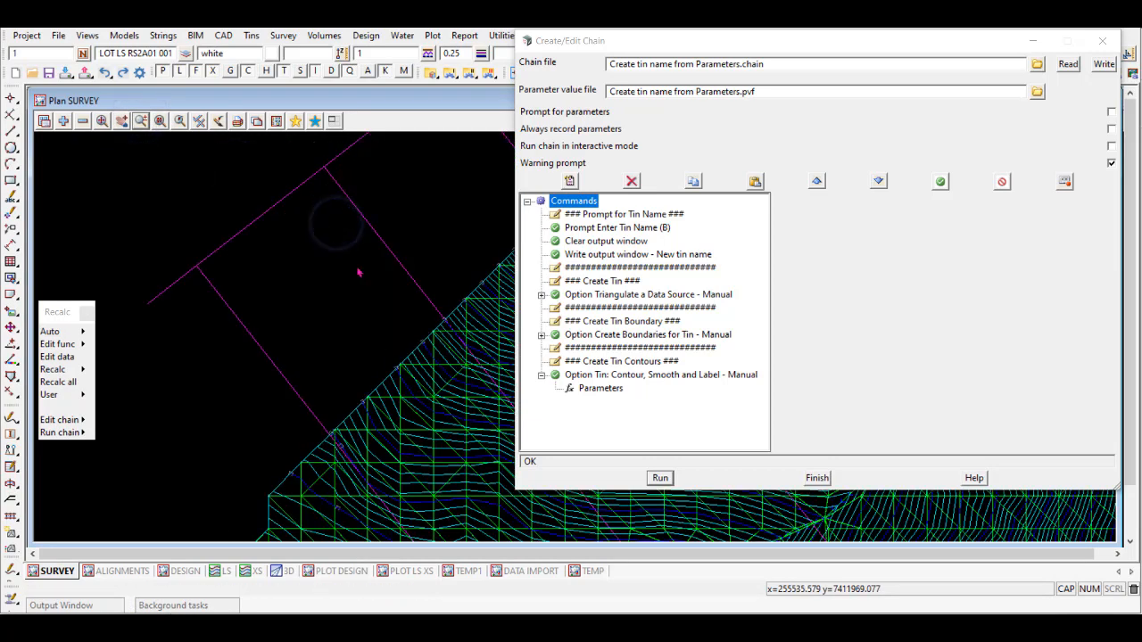
pyautogui.scroll(-2, 327, 264)
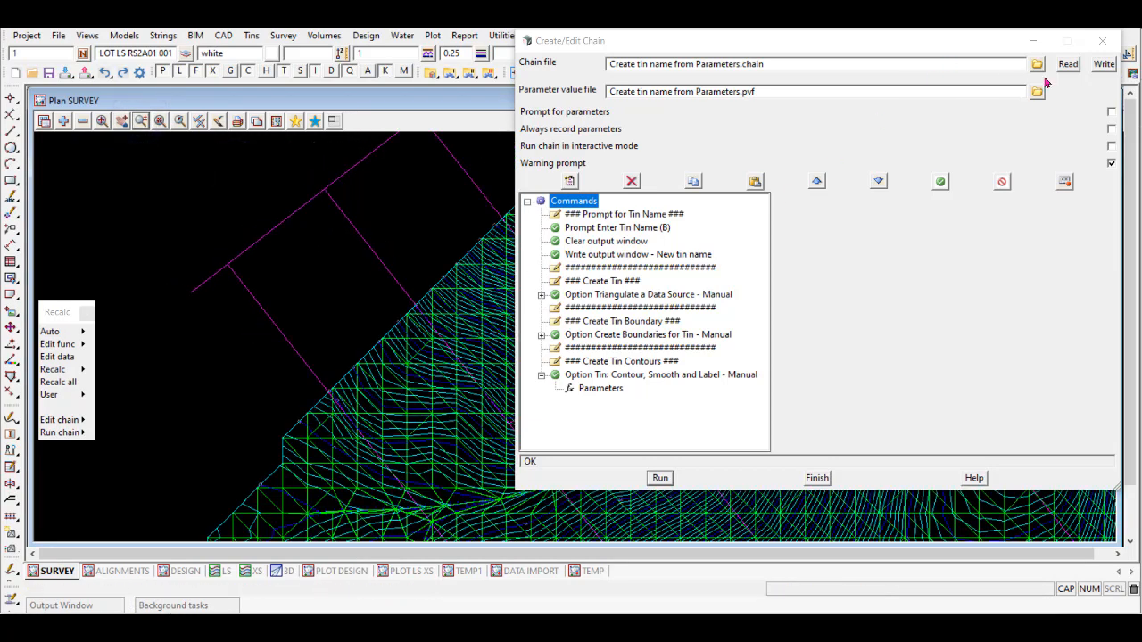
pyautogui.click(817, 477)
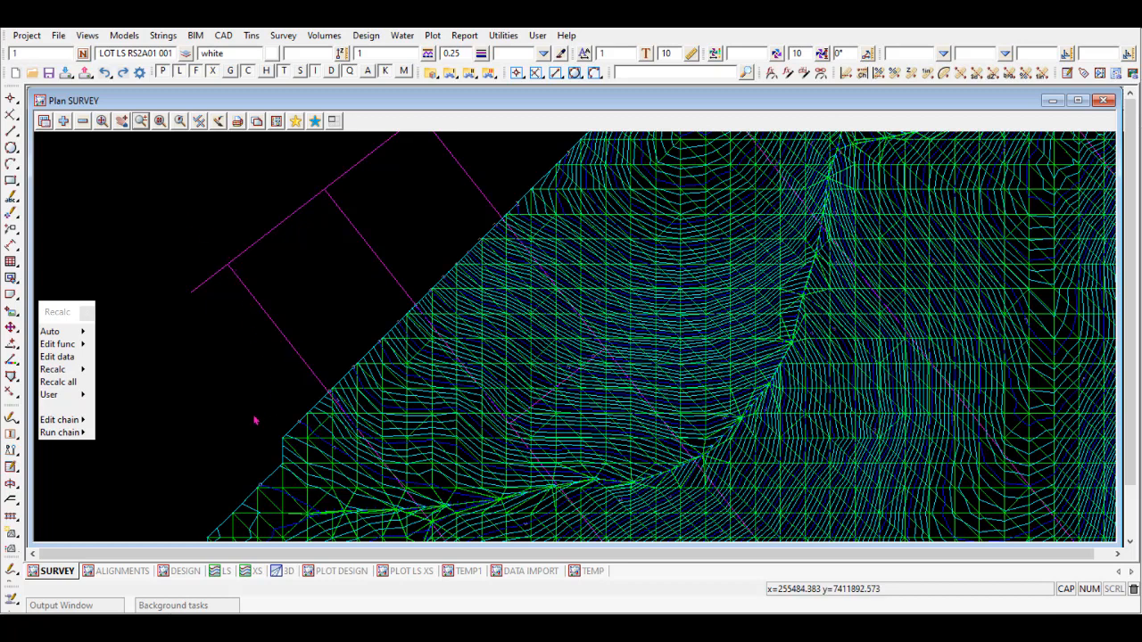
# Step: Run the "Create tin name from Parameters" chain and create the tin under the name YYY
pyautogui.click(61, 434)
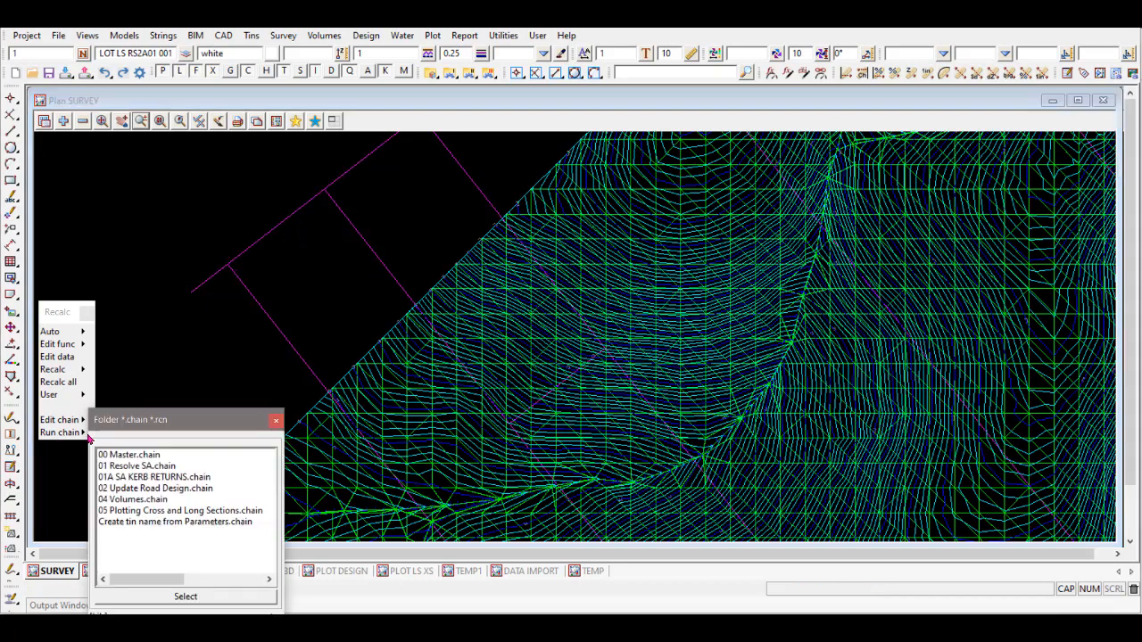
pyautogui.doubleClick(145, 523)
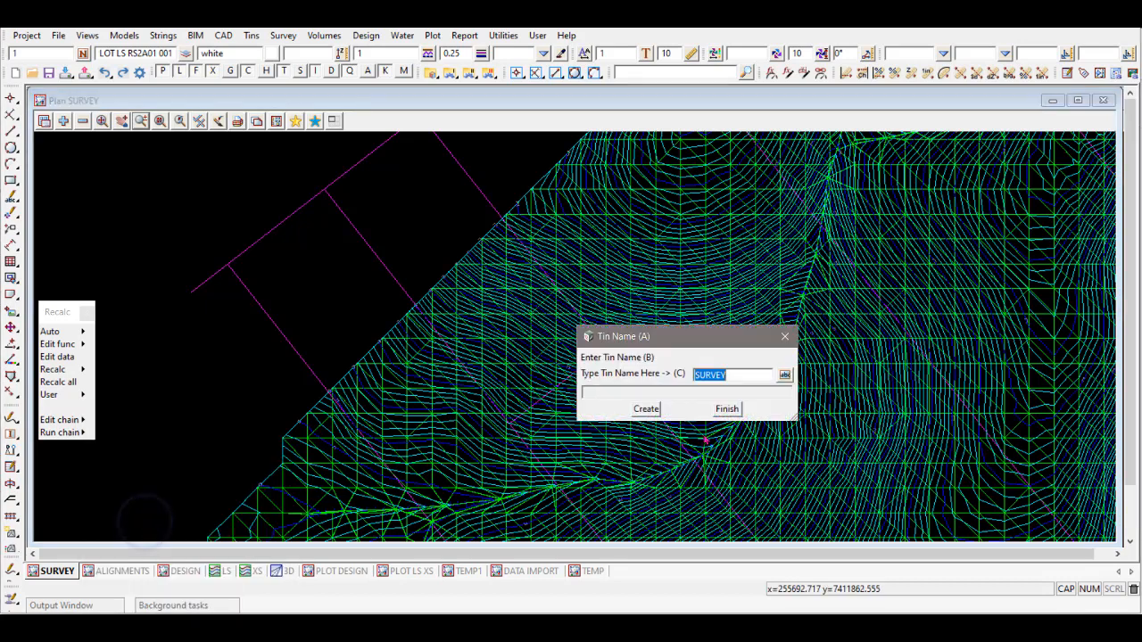
pyautogui.moveTo(742, 377); pyautogui.dragTo(593, 384)
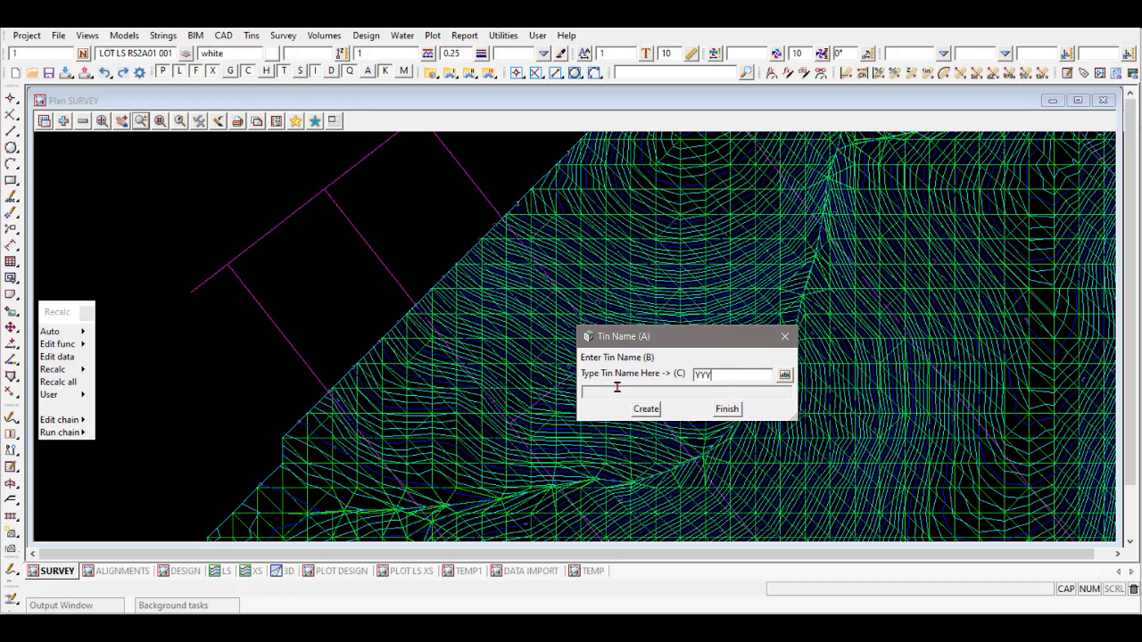
pyautogui.click(643, 410)
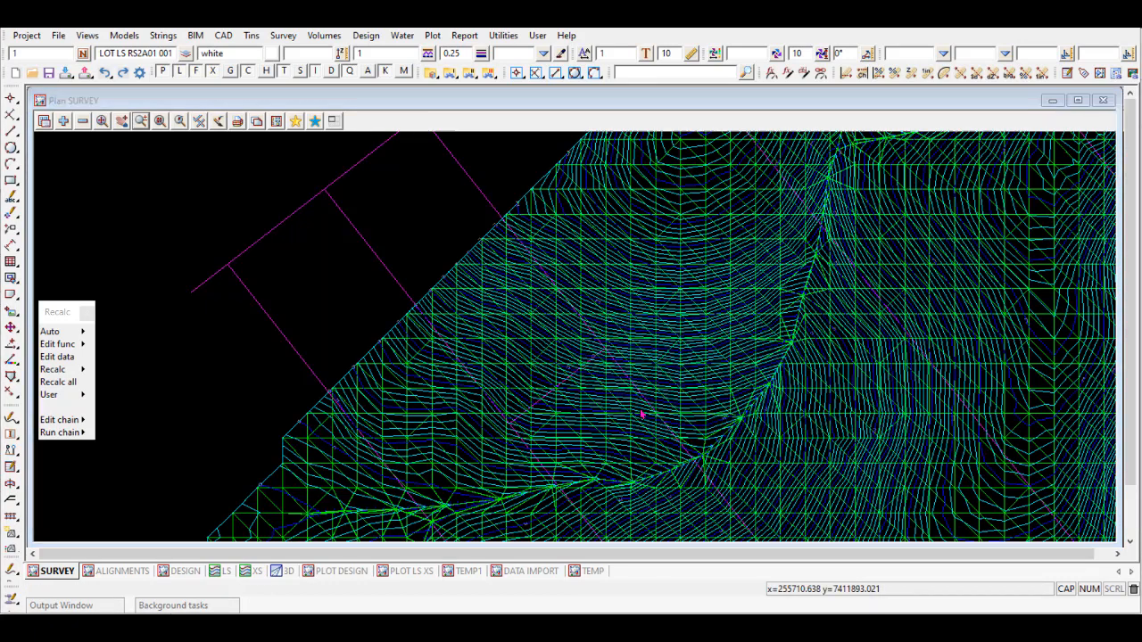
# Step: Remove the models tin ZZZ, bdy tin ZZZ, Contour ZZZ Lab, Contour ZZZ Maj and Contour ZZZ Min from the SURVEY plan view
pyautogui.click(81, 123)
pyautogui.click(107, 544)
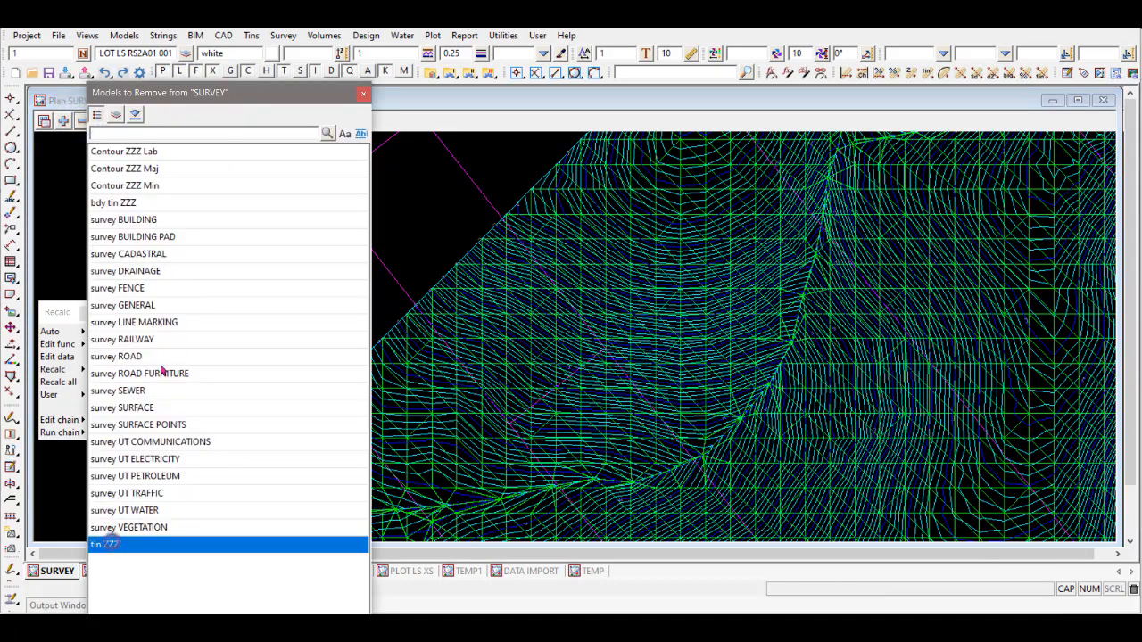
pyautogui.moveTo(148, 159); pyautogui.dragTo(148, 203)
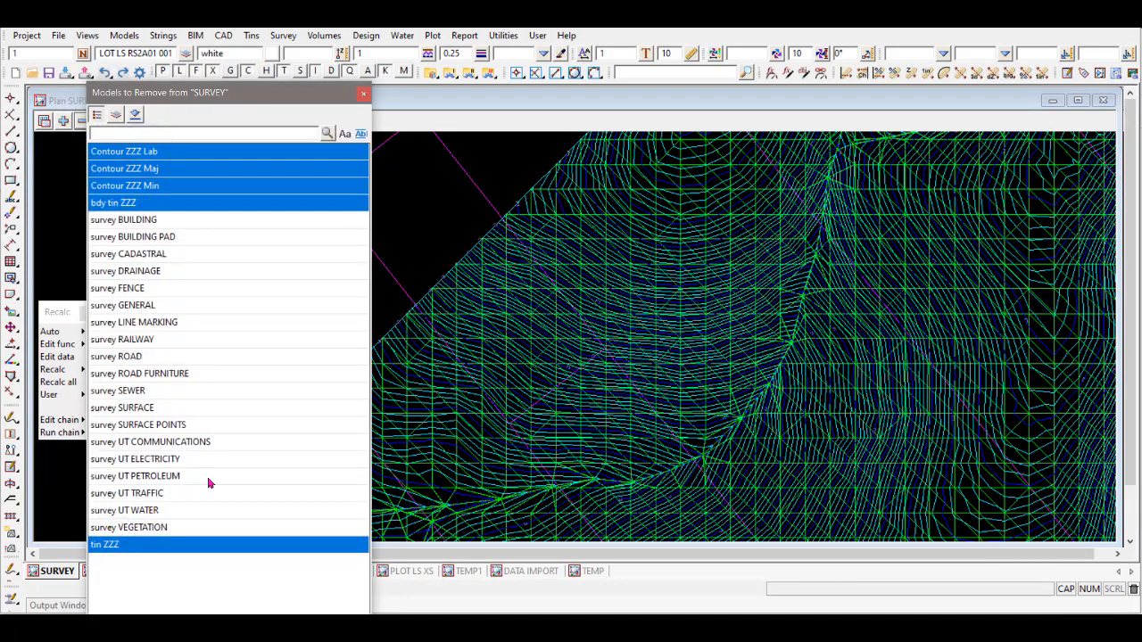
pyautogui.click(163, 622)
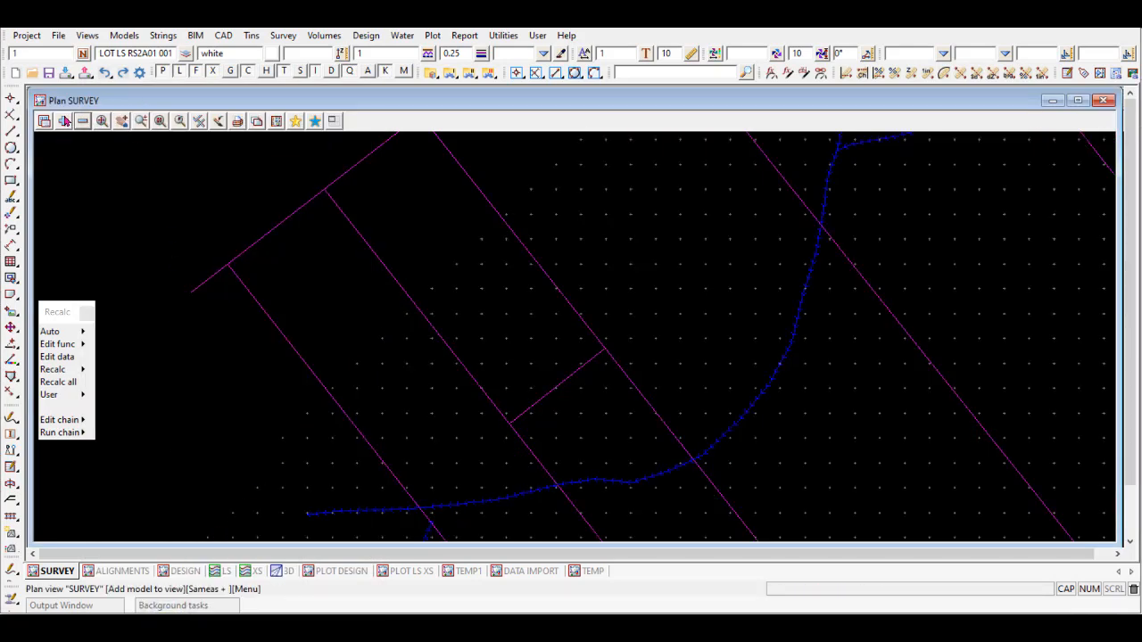
# Step: Add the YYY tin model and its boundary model to the SURVEY plan view
pyautogui.click(64, 121)
pyautogui.click(105, 274)
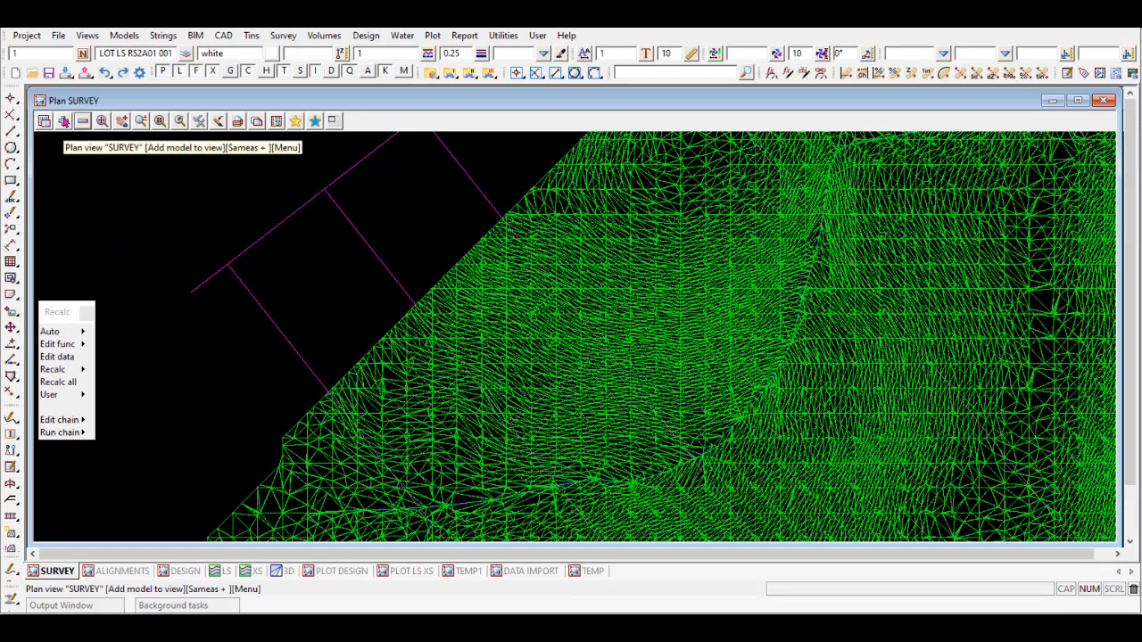
pyautogui.click(64, 121)
pyautogui.click(119, 150)
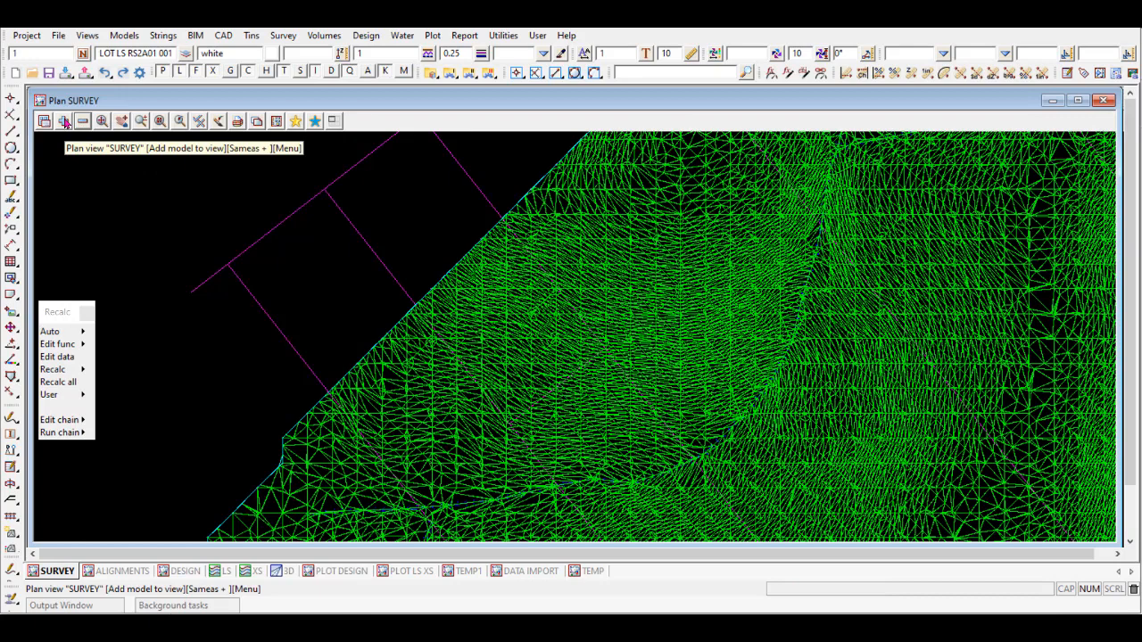
# Step: Add the models Contour YYY Lab, Contour YYY Maj and Contour YYY Min to the SURVEY plan view and fit the view
pyautogui.click(64, 121)
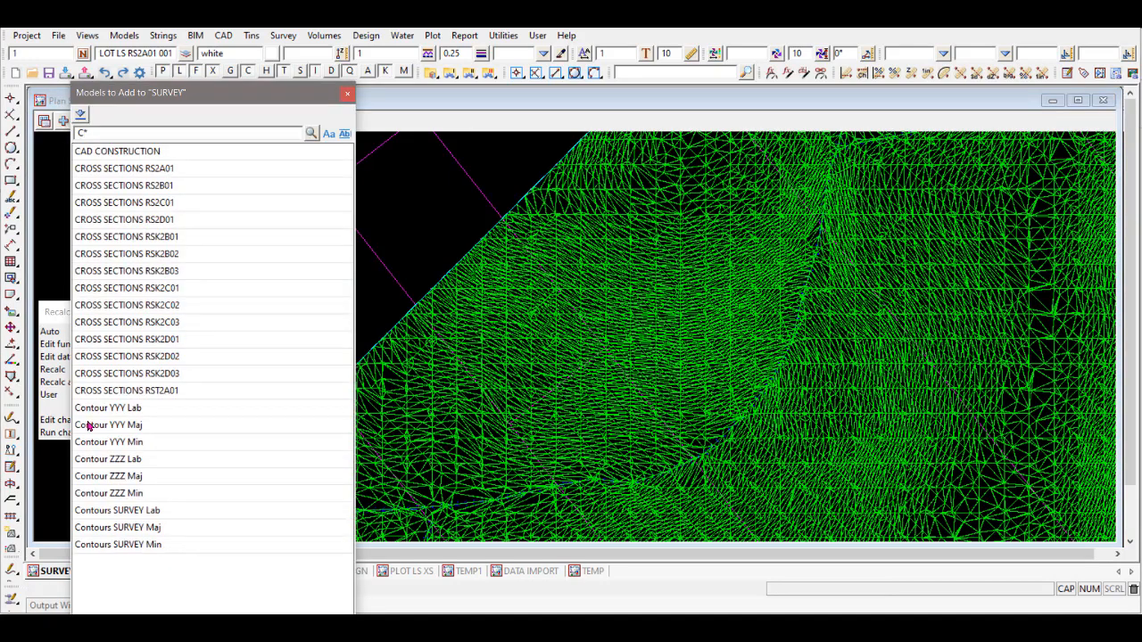
pyautogui.click(119, 408)
pyautogui.moveTo(118, 412); pyautogui.dragTo(119, 442)
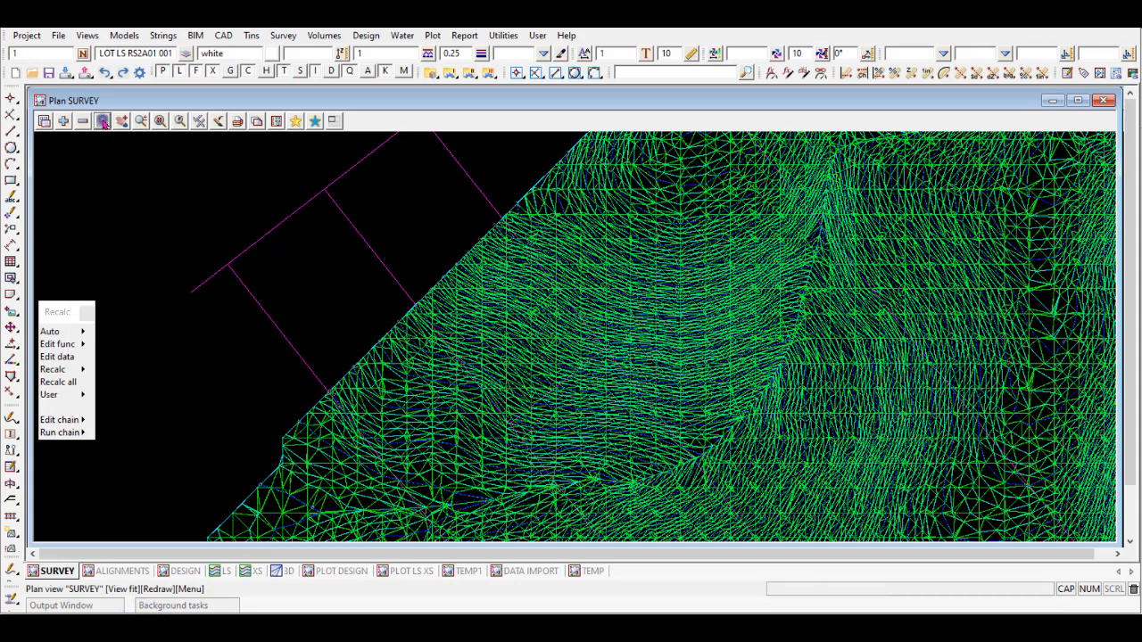
pyautogui.click(103, 121)
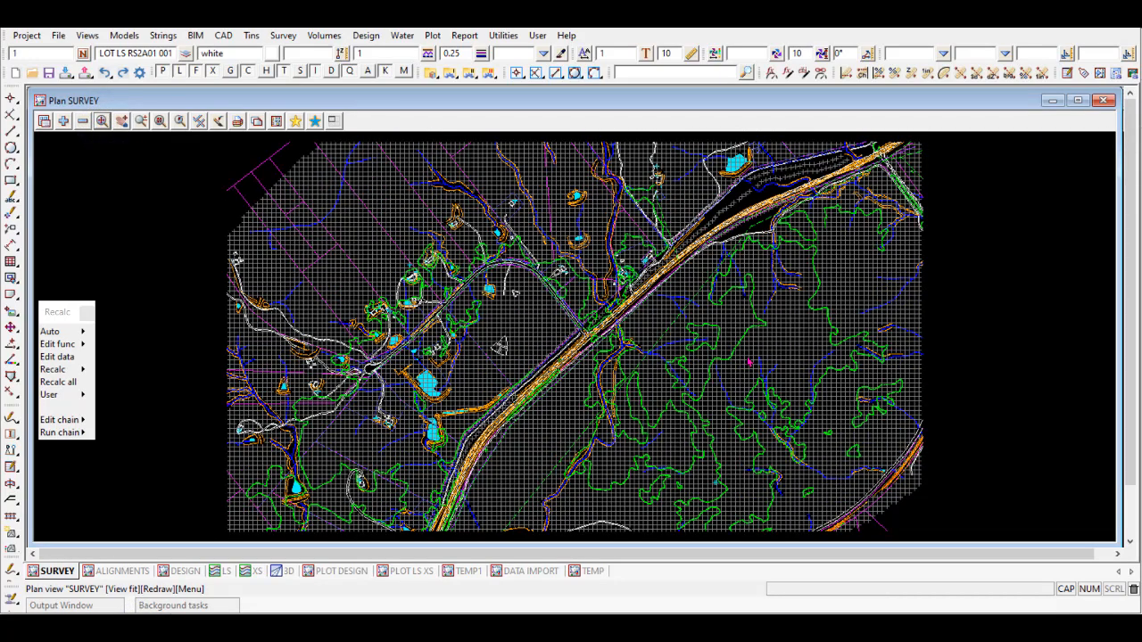